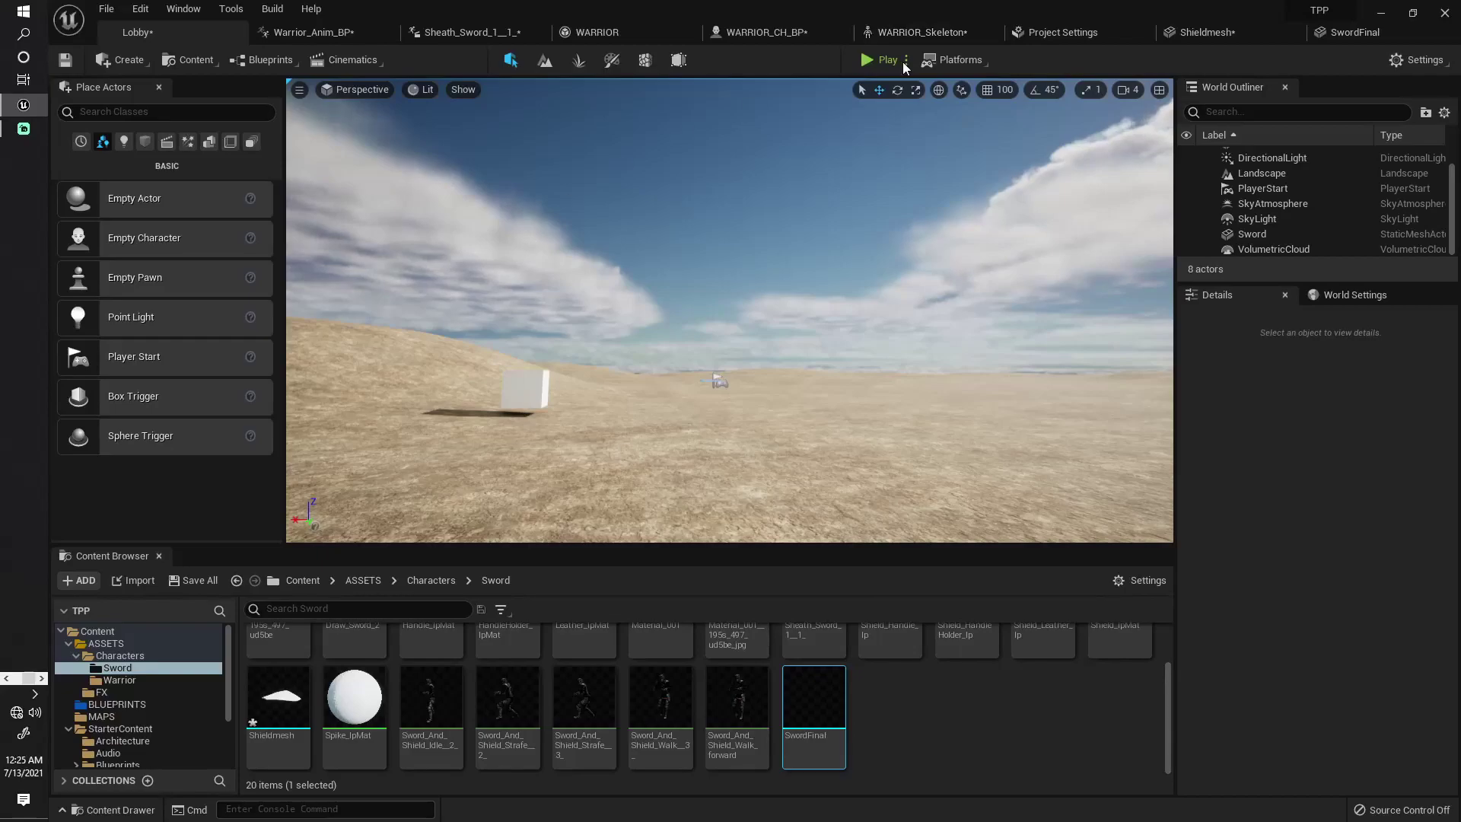
# Back in the Content folder, create a new folder named UI and open it.
pyautogui.click(599, 622)
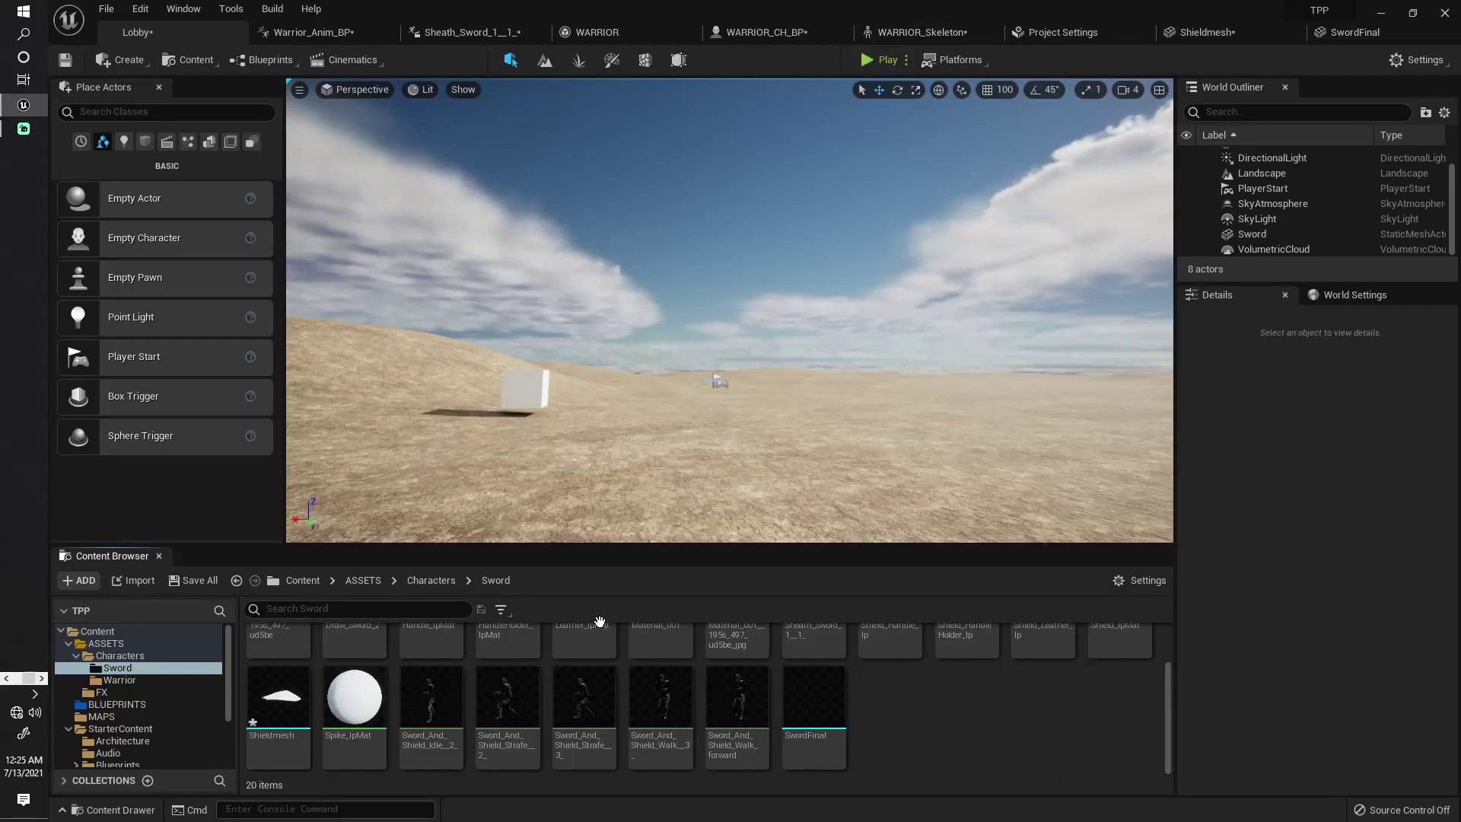
pyautogui.click(447, 581)
pyautogui.click(349, 581)
pyautogui.click(308, 583)
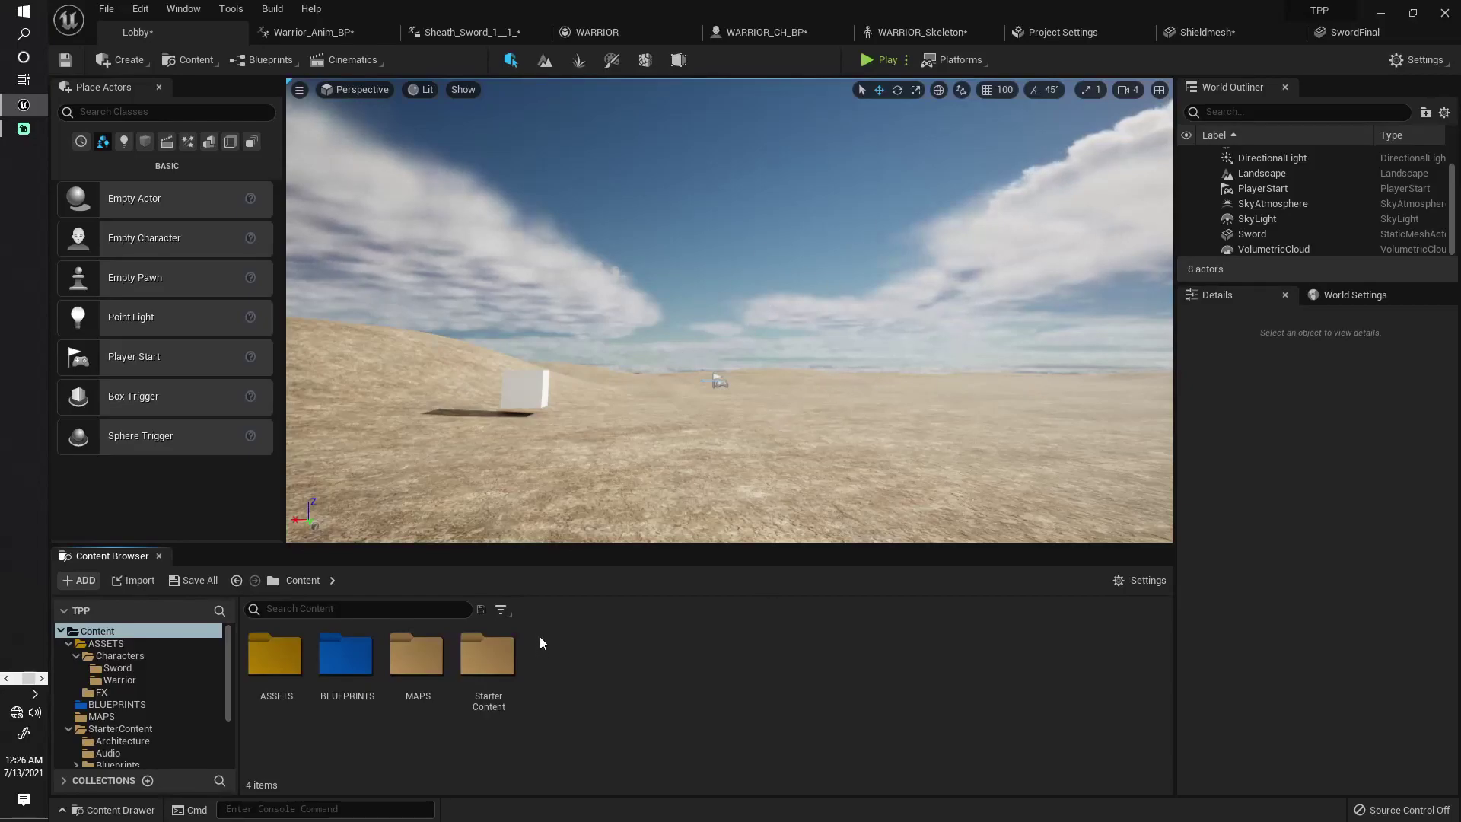
pyautogui.rightClick(595, 713)
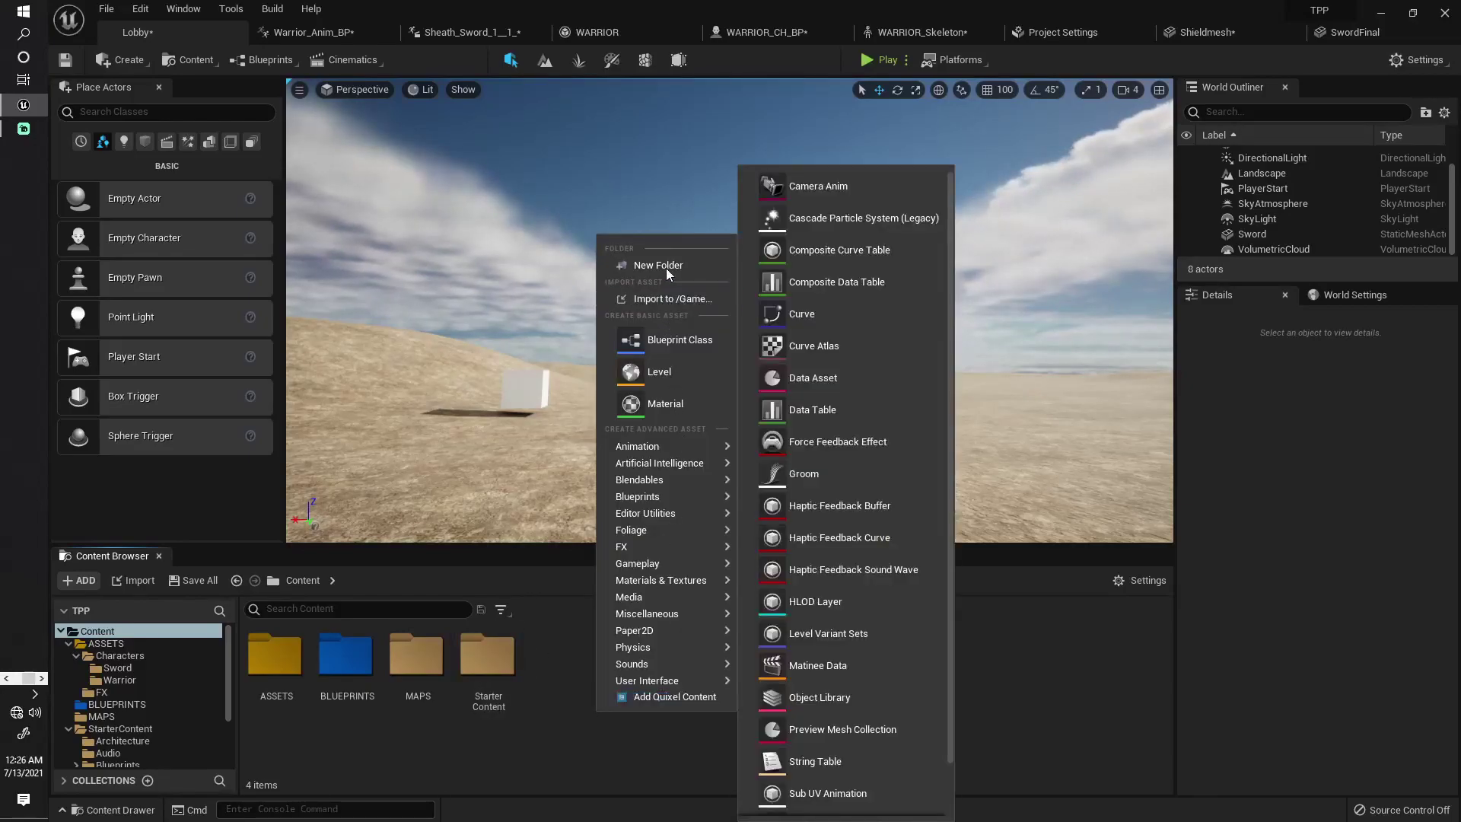
pyautogui.click(665, 265)
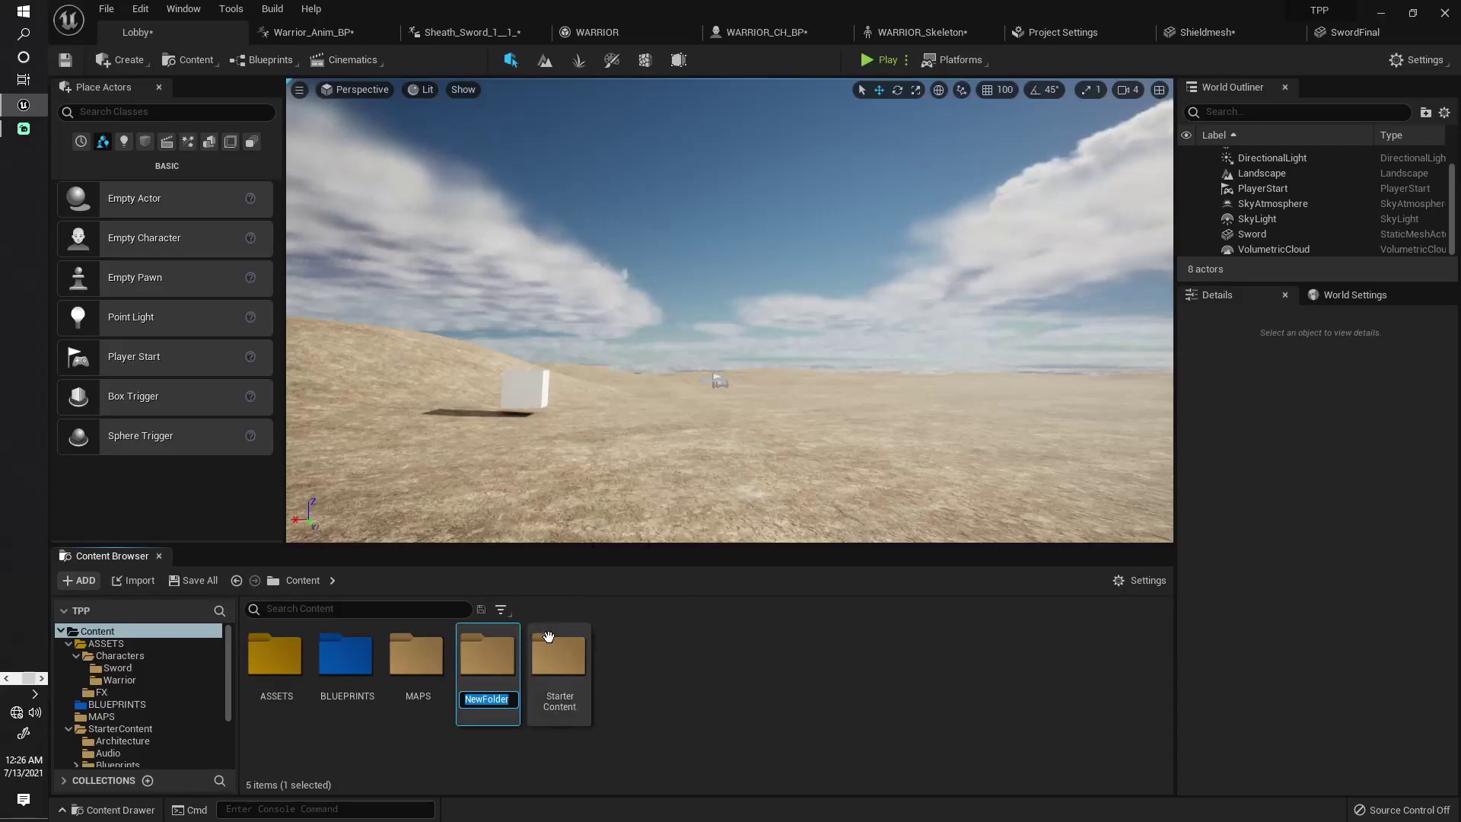
pyautogui.write('UI')
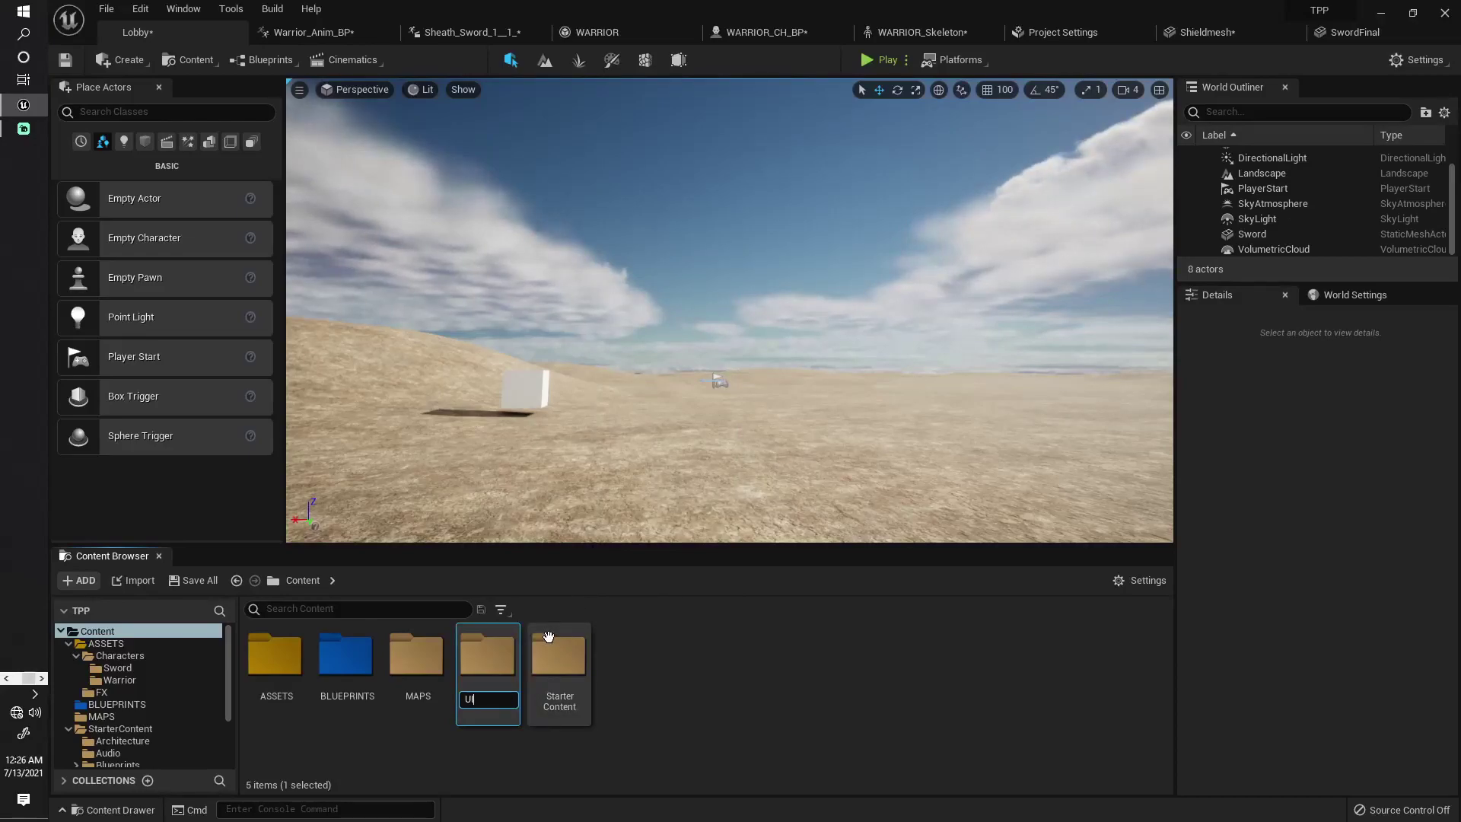
pyautogui.press('Return')
pyautogui.doubleClick(556, 659)
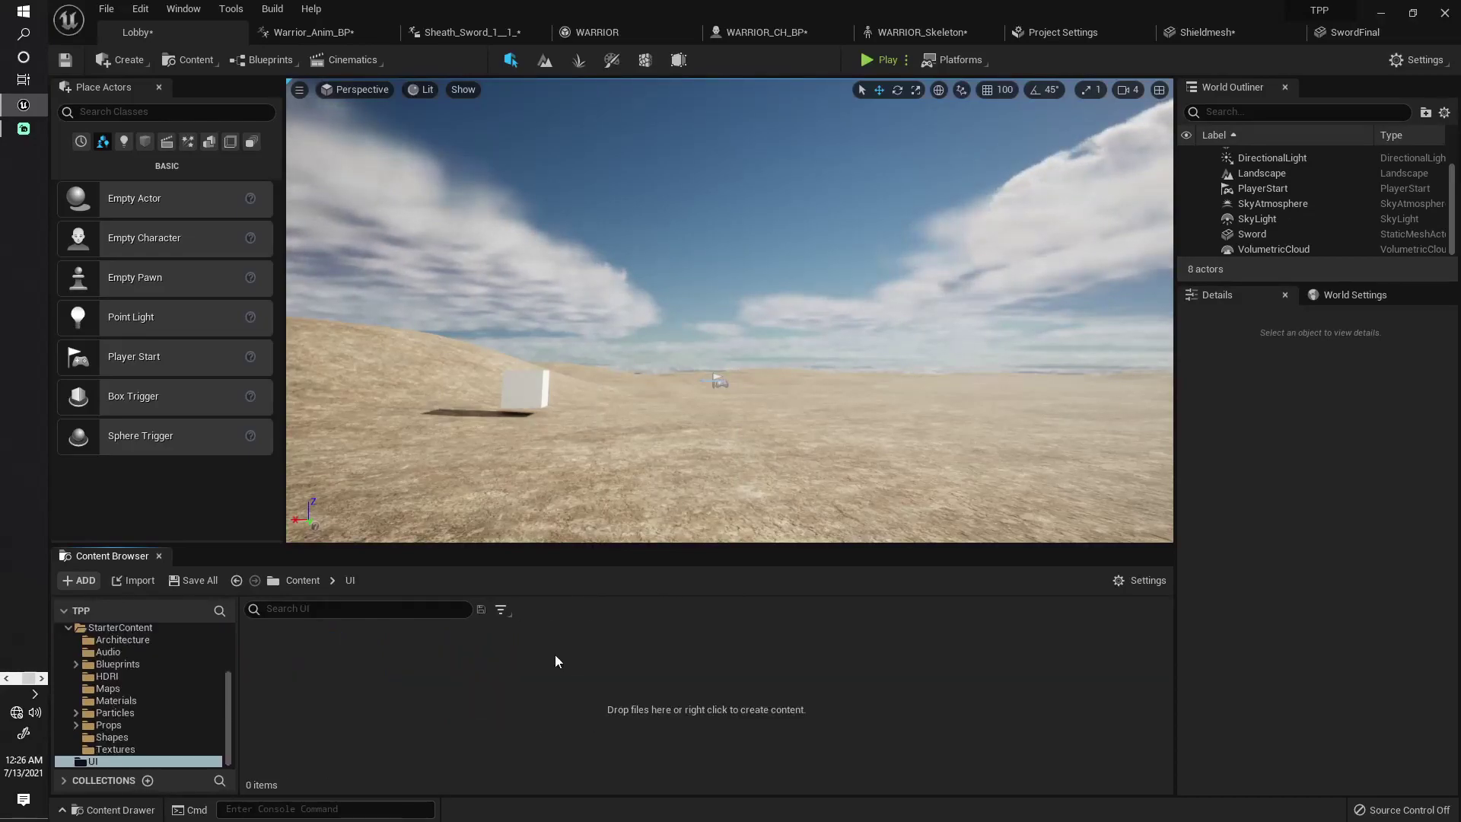
# Create a Blueprint class with HUD as parent and name it TPP_HUD.
pyautogui.rightClick(312, 722)
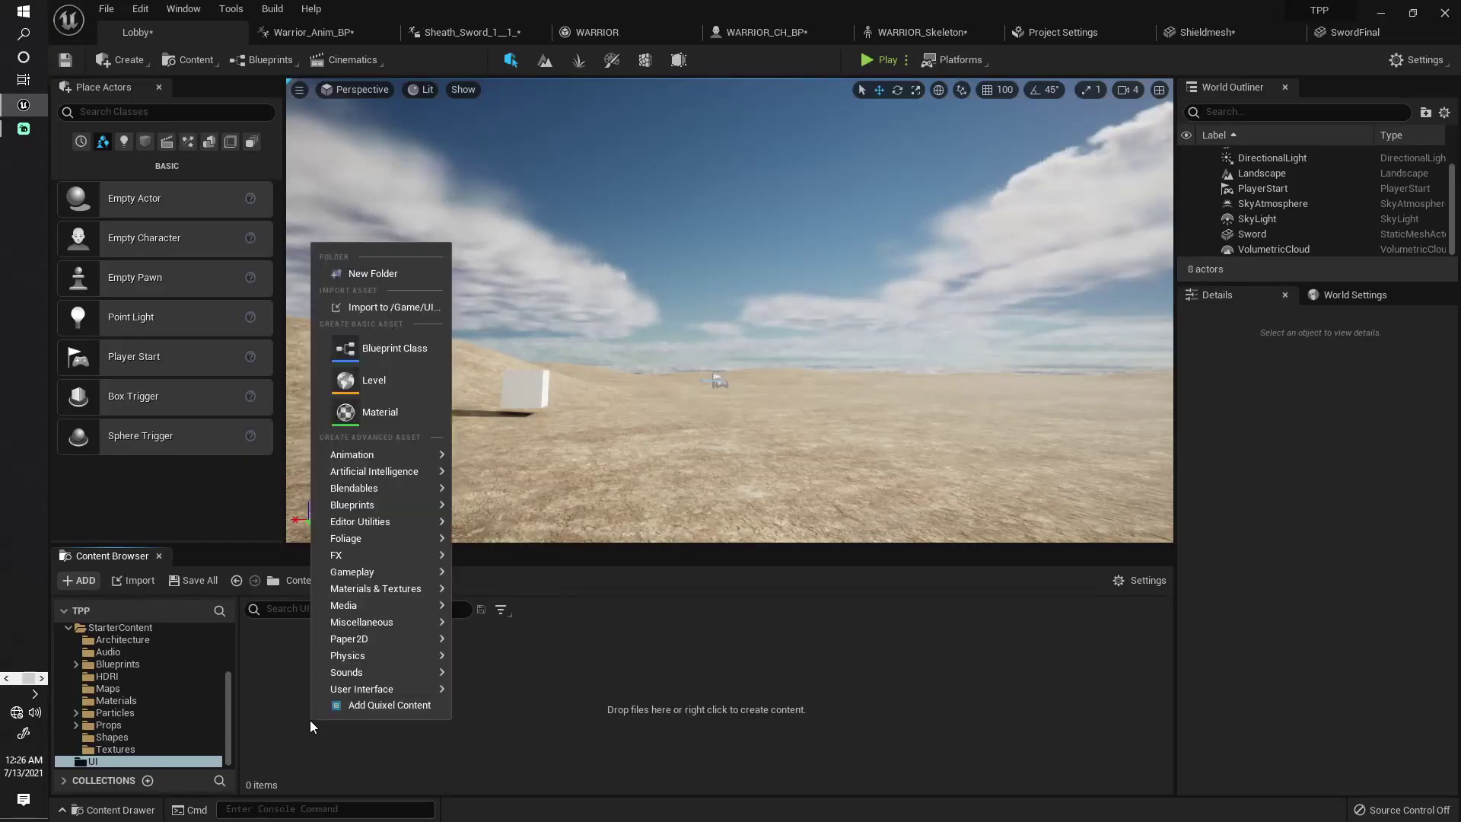
pyautogui.click(382, 348)
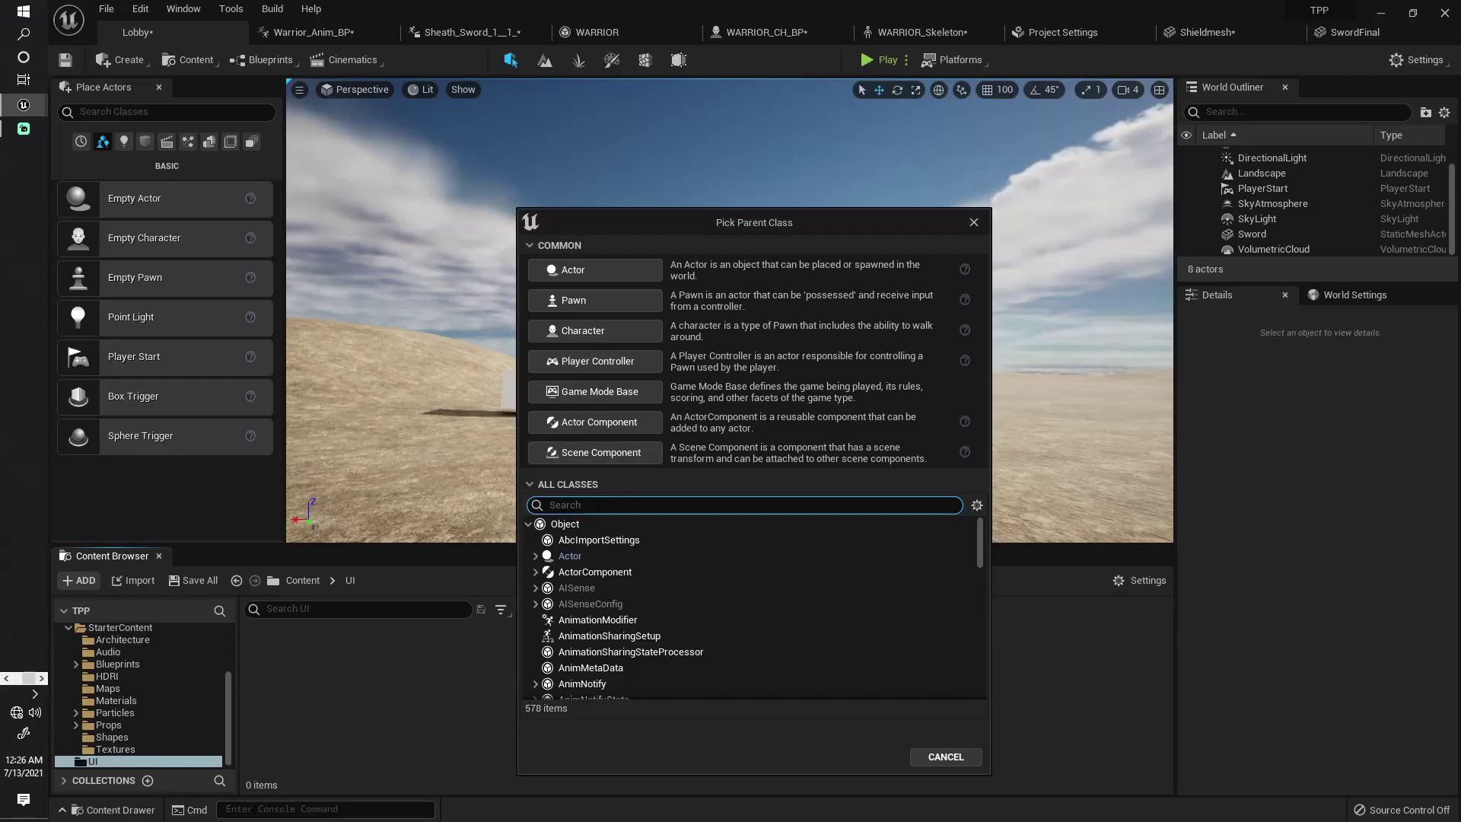
pyautogui.write('HU')
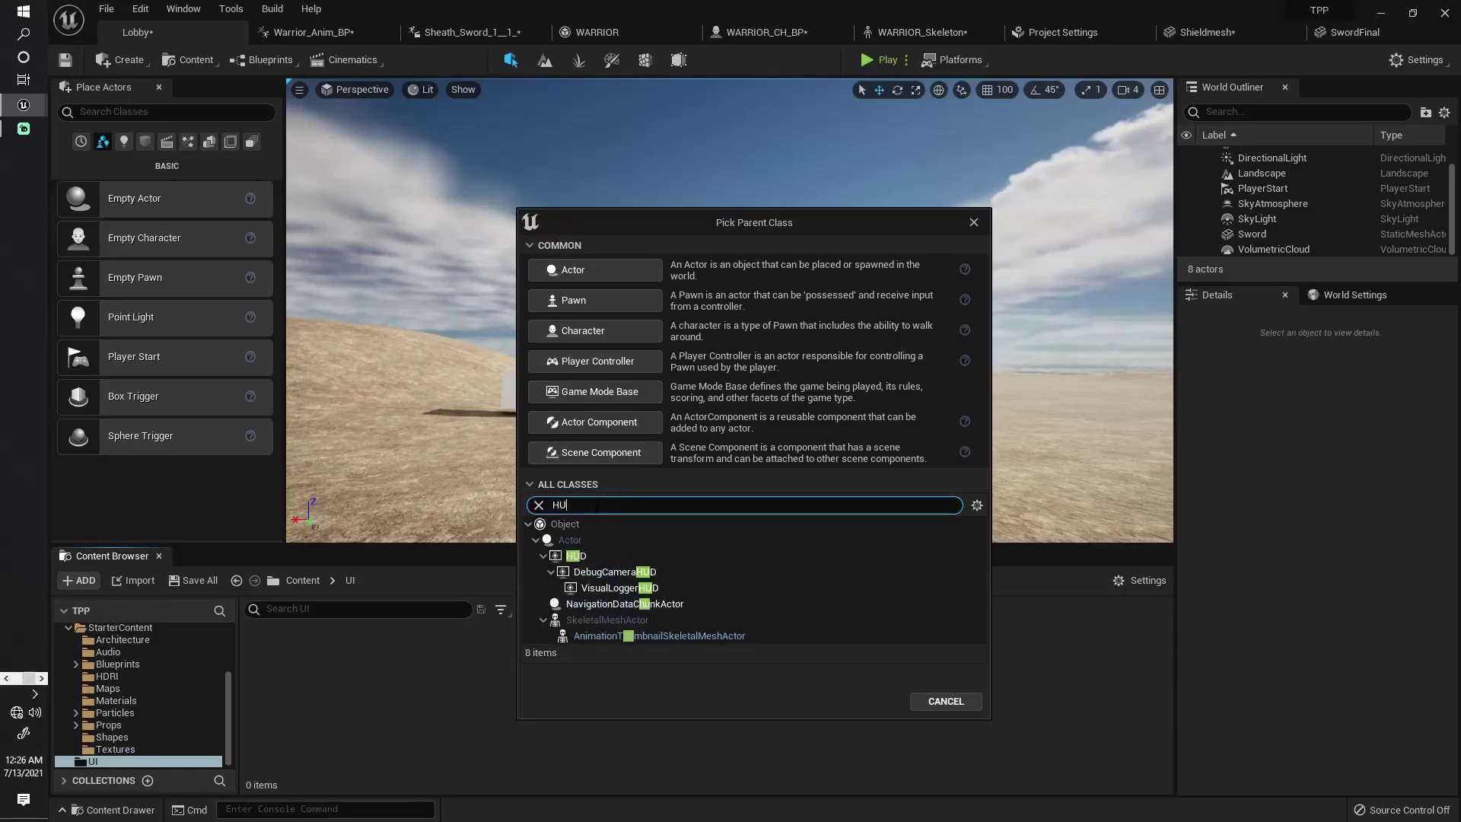
pyautogui.click(590, 555)
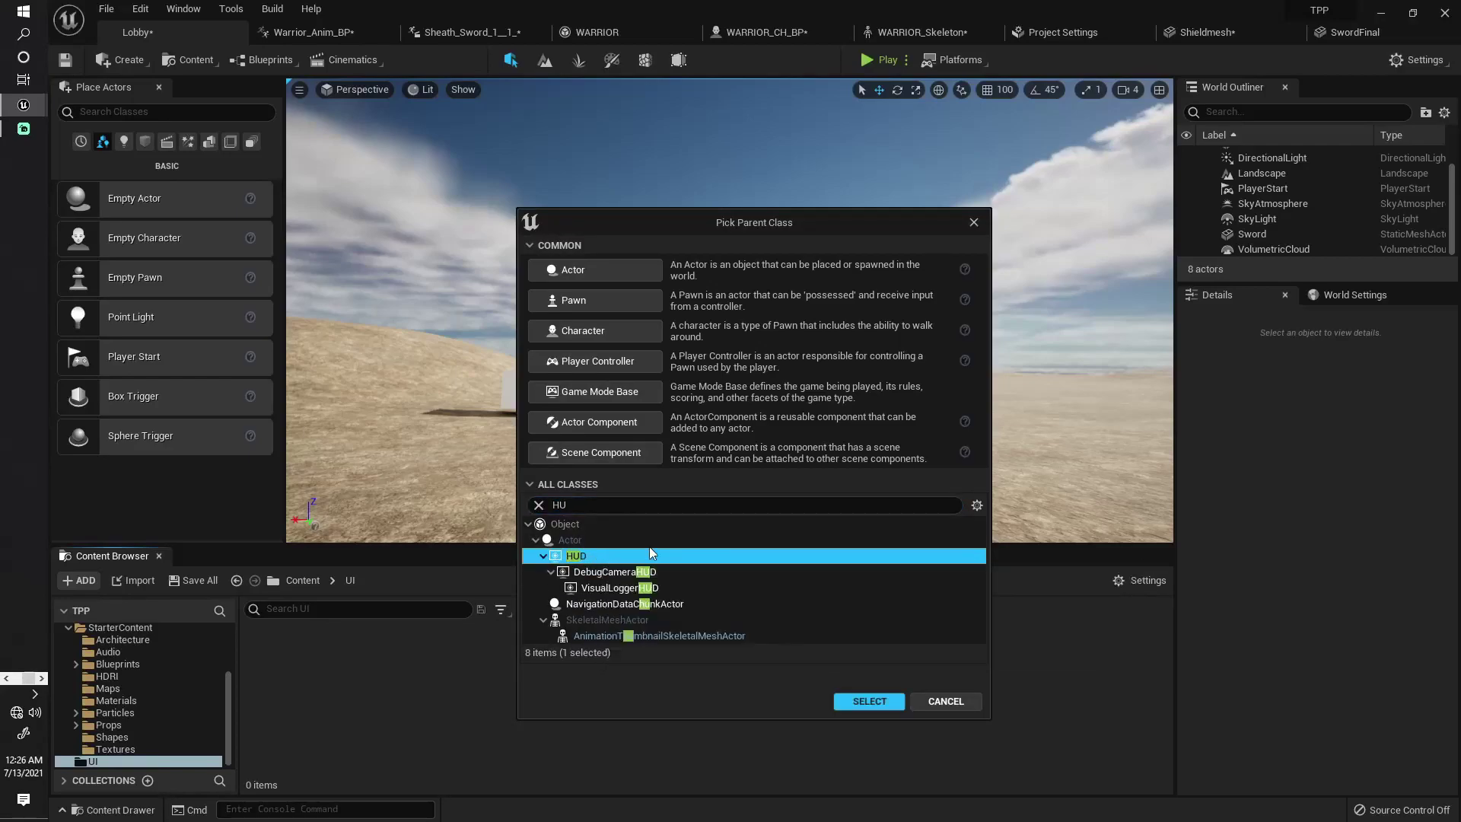
pyautogui.click(865, 705)
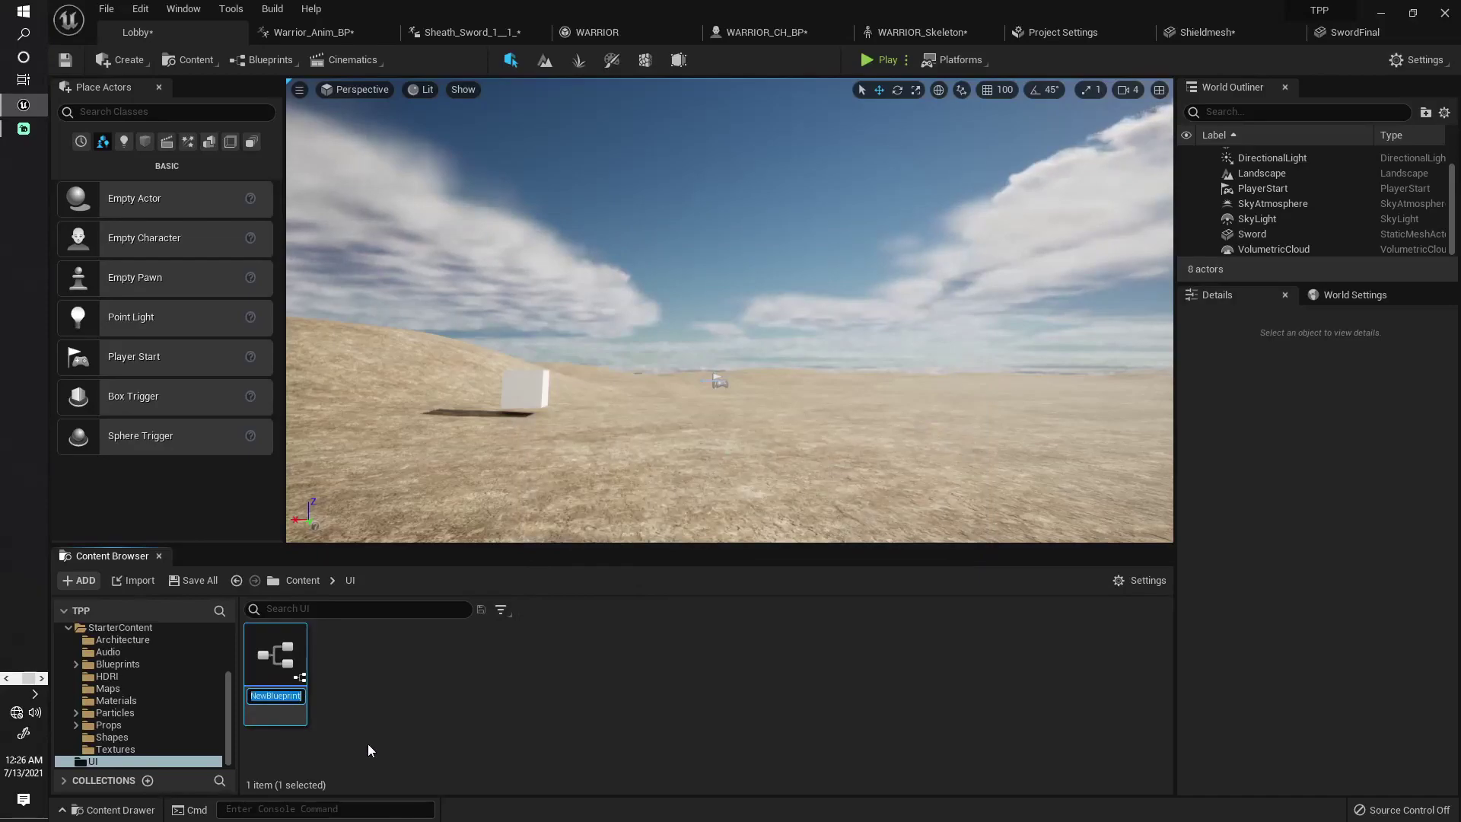
pyautogui.write('TPP')
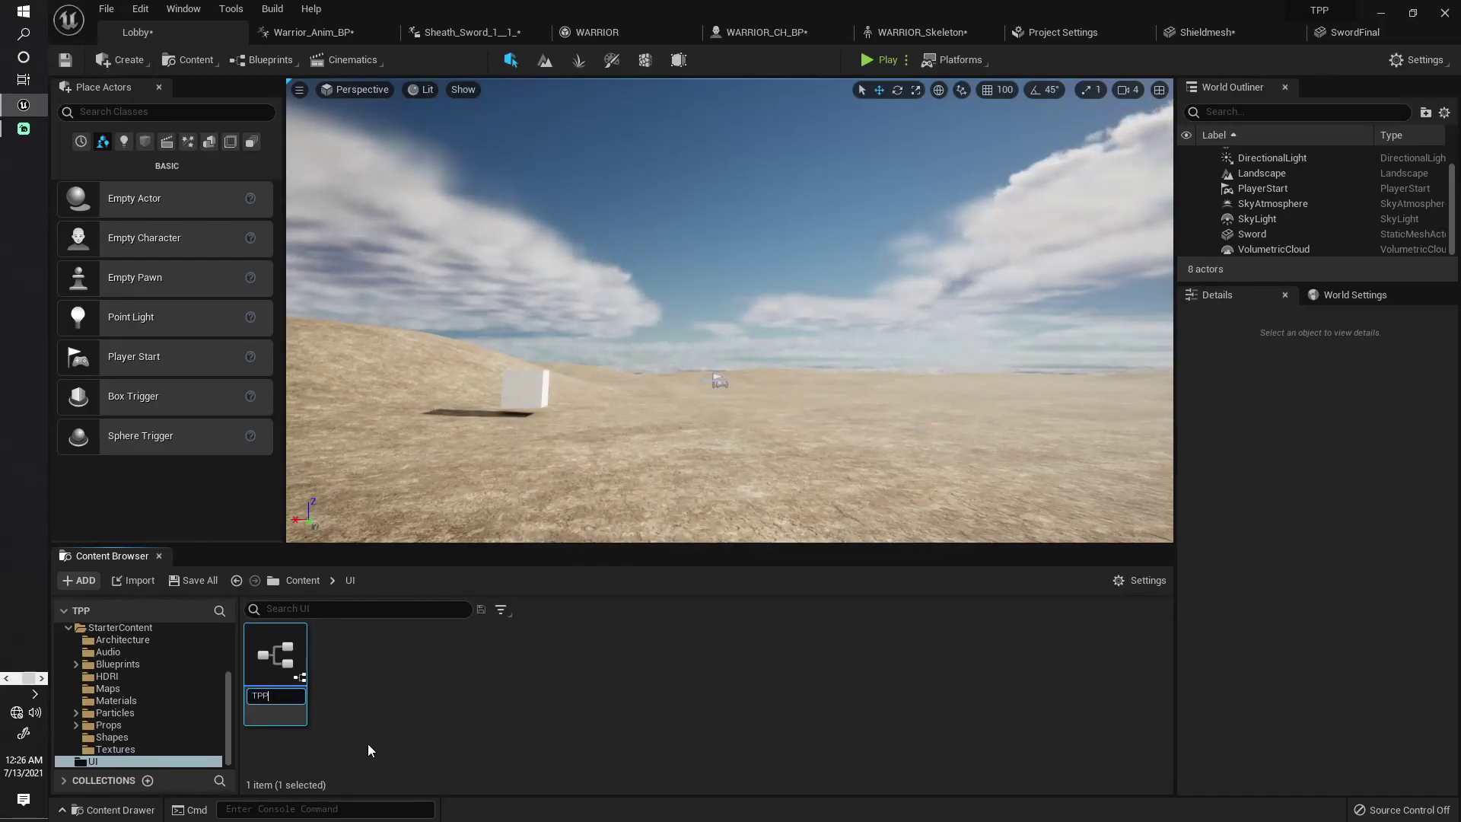
pyautogui.write('_HUD')
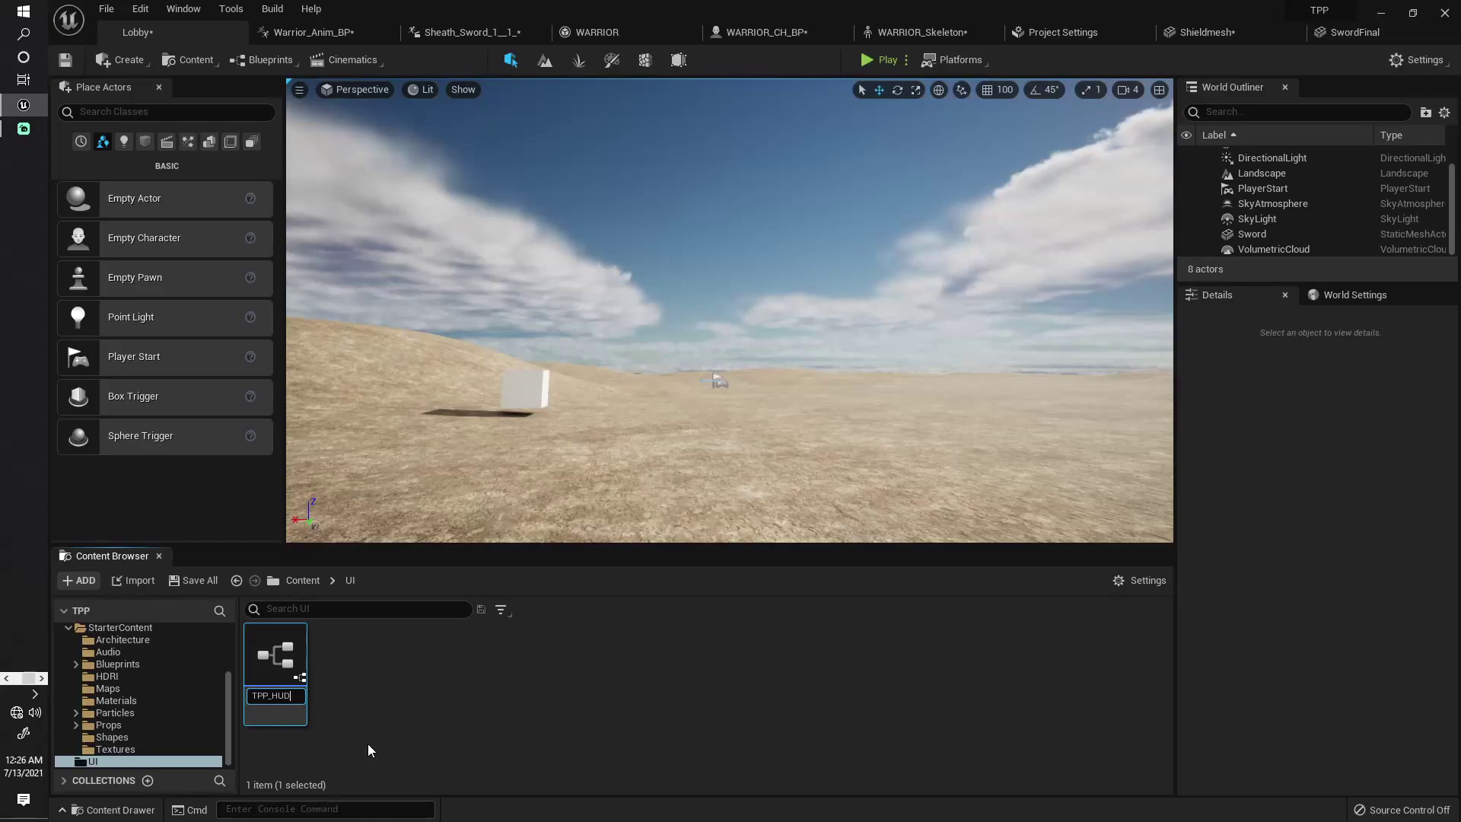
pyautogui.press('Return')
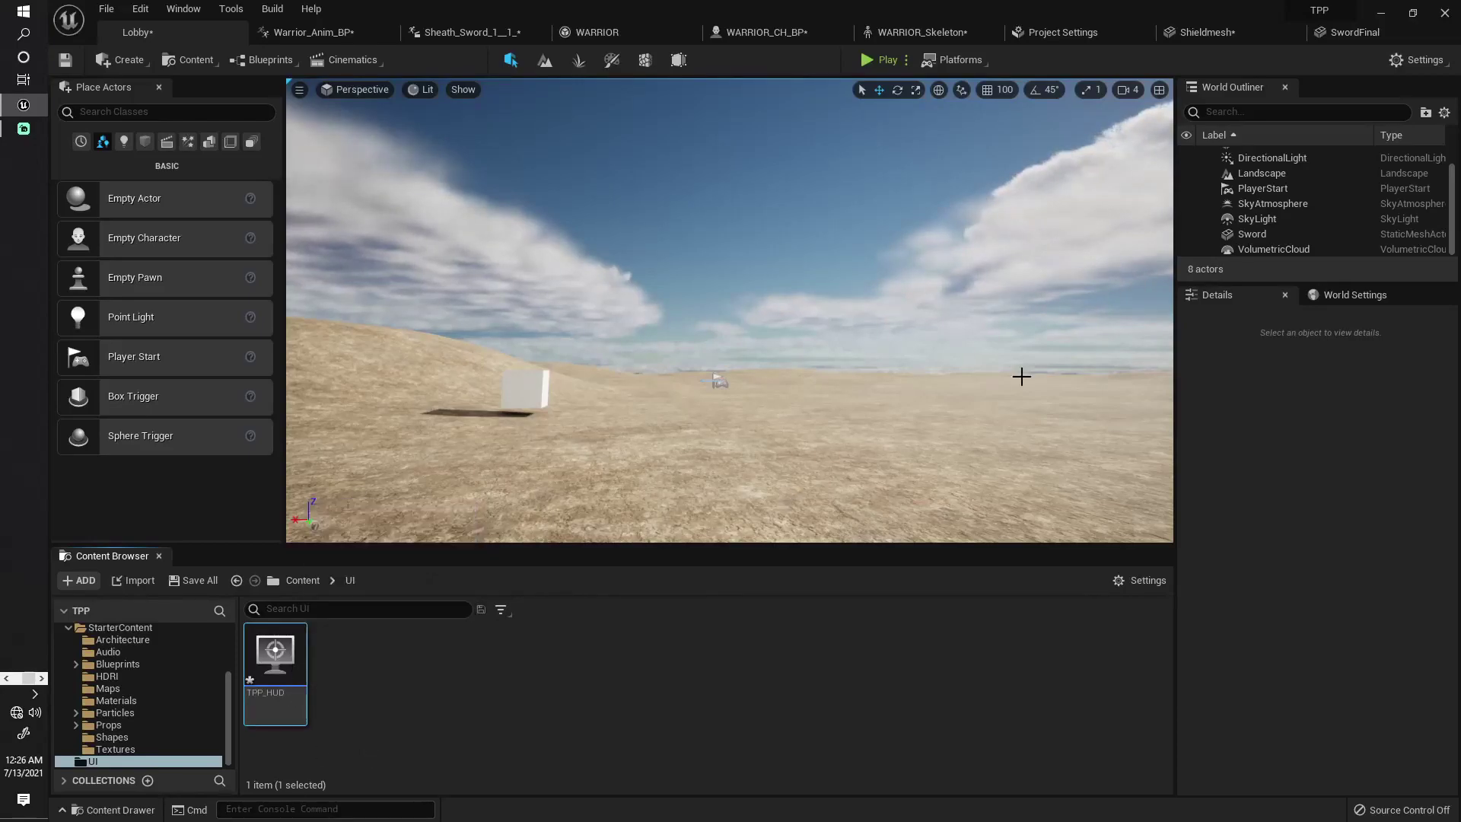
# In World Settings, set the level's HUD Class to TPP_HUD.
pyautogui.click(1341, 304)
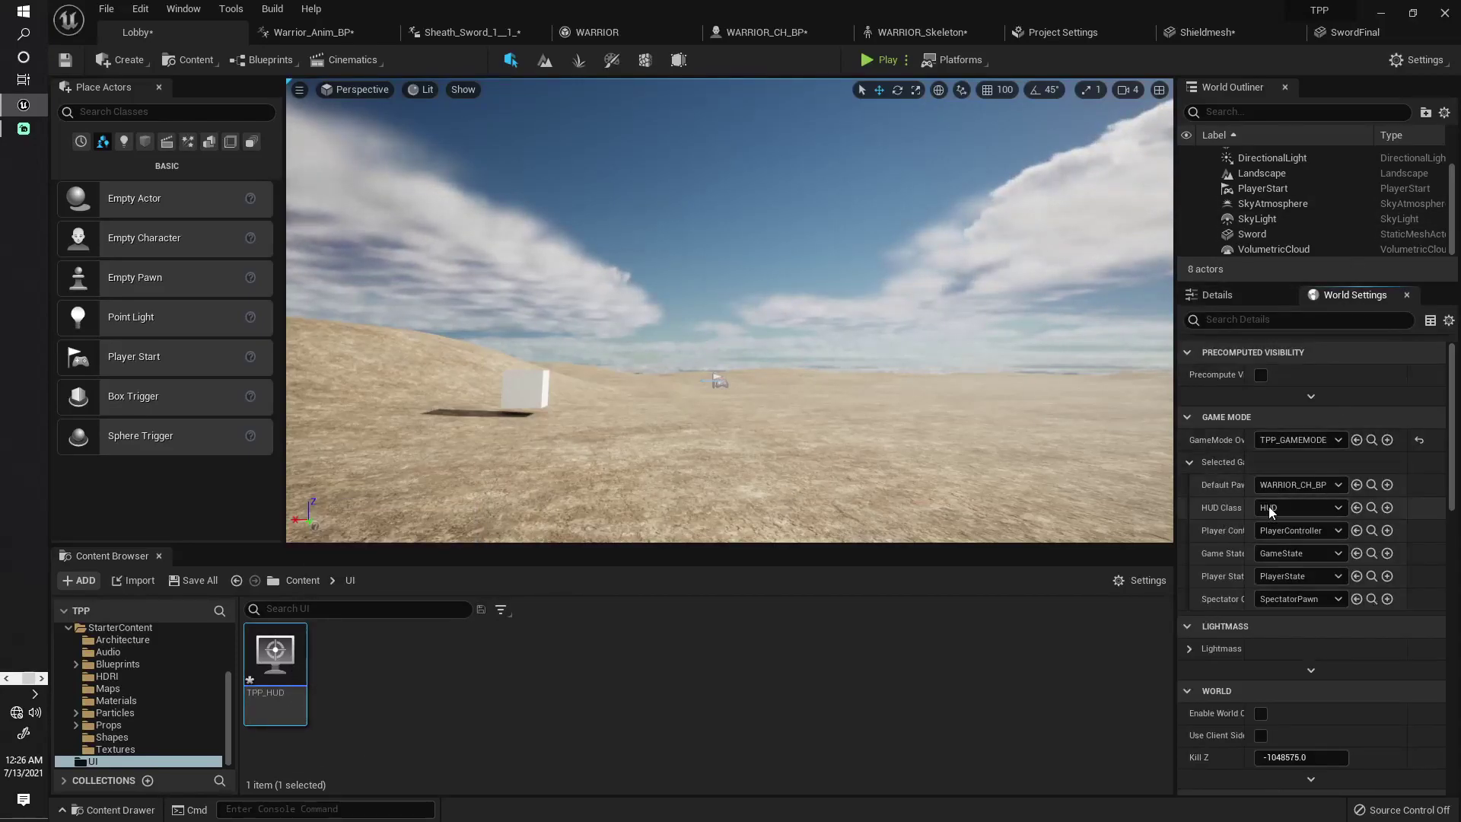
pyautogui.moveTo(1176, 531); pyautogui.dragTo(1108, 531)
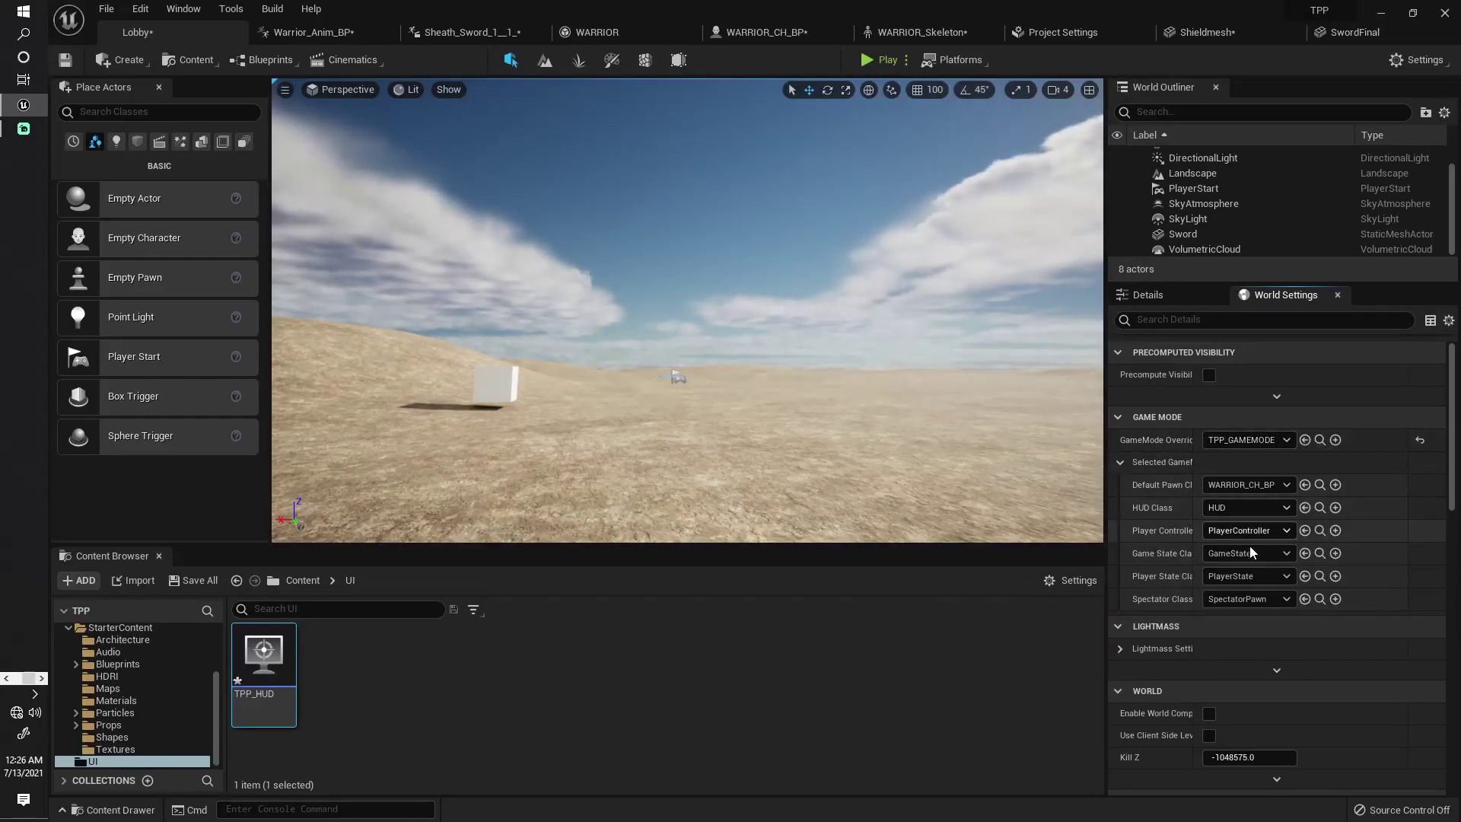
pyautogui.click(1244, 507)
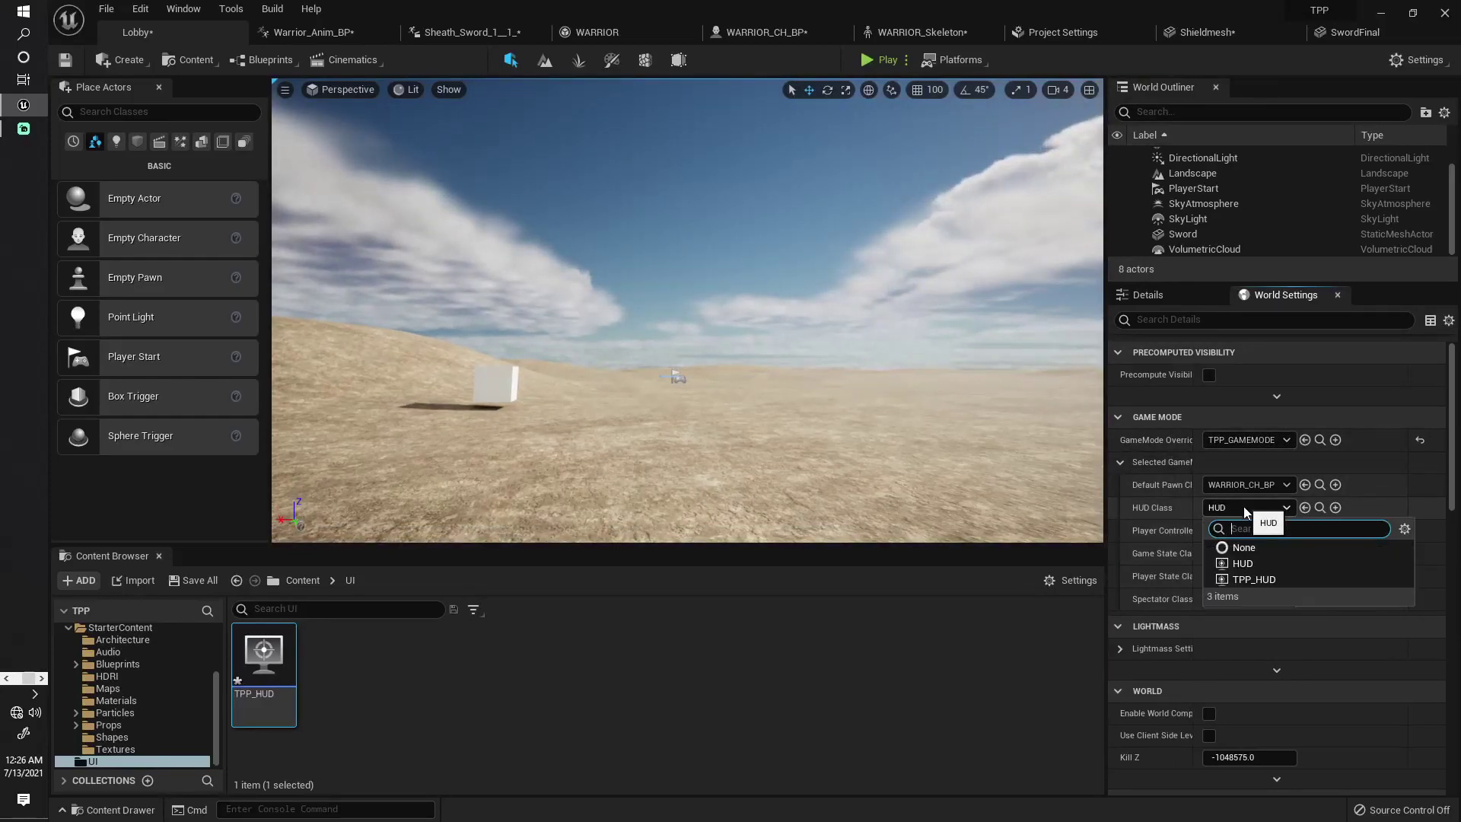
pyautogui.click(1250, 580)
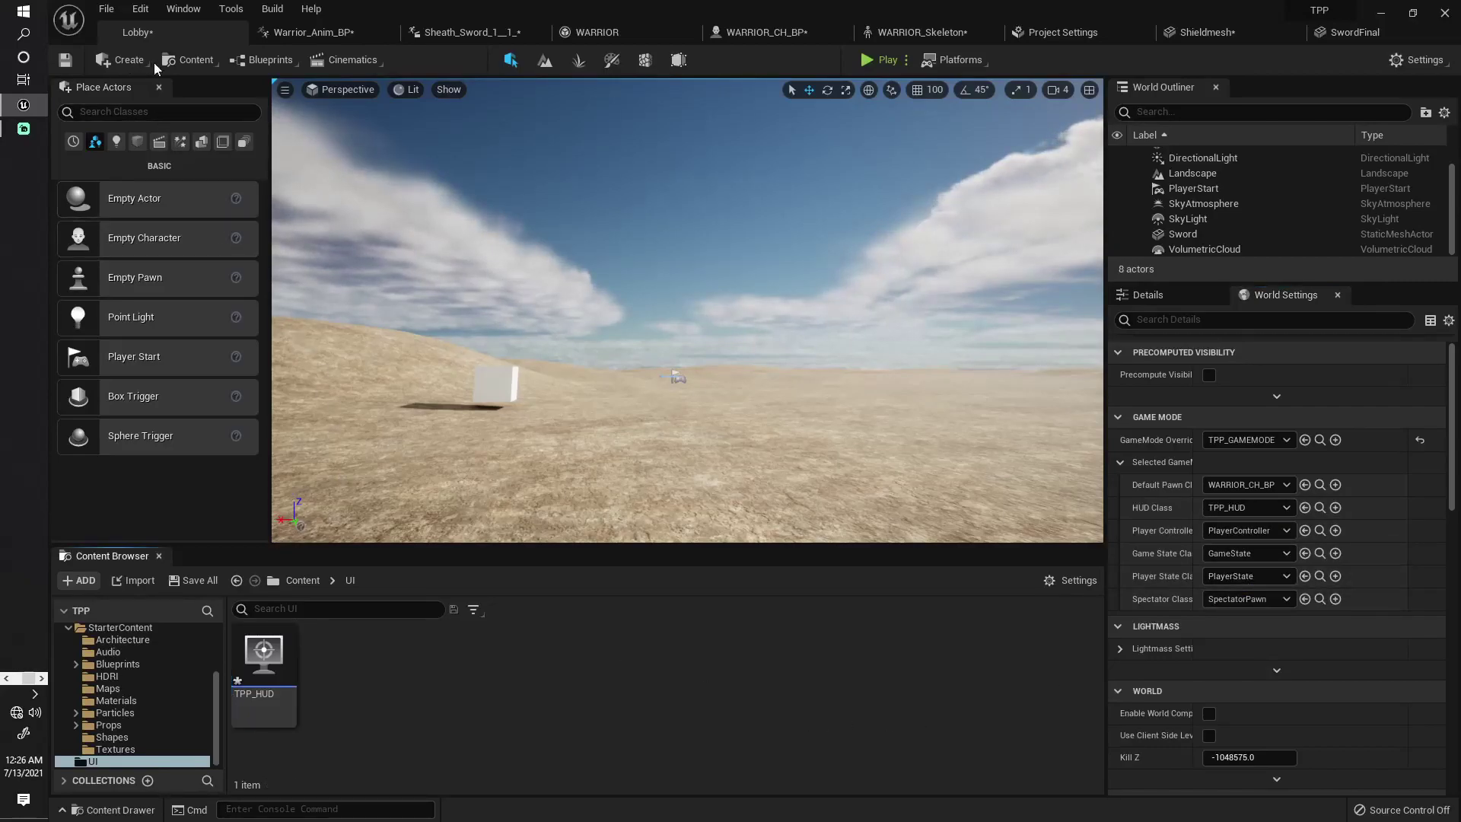
# Create a Widget Blueprint named IN_GAME in the UI folder and open it.
pyautogui.rightClick(375, 684)
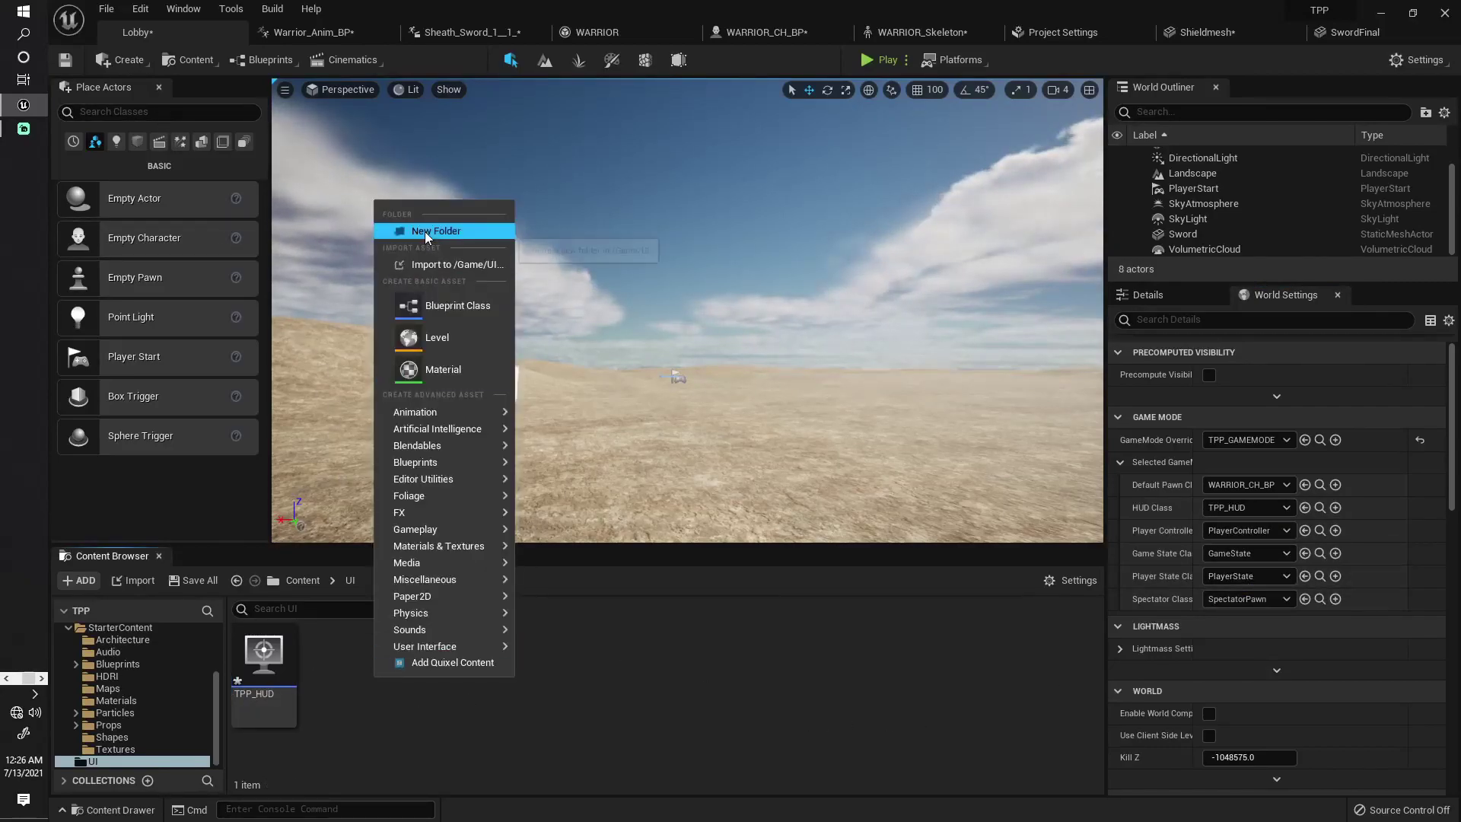
pyautogui.moveTo(425, 646)
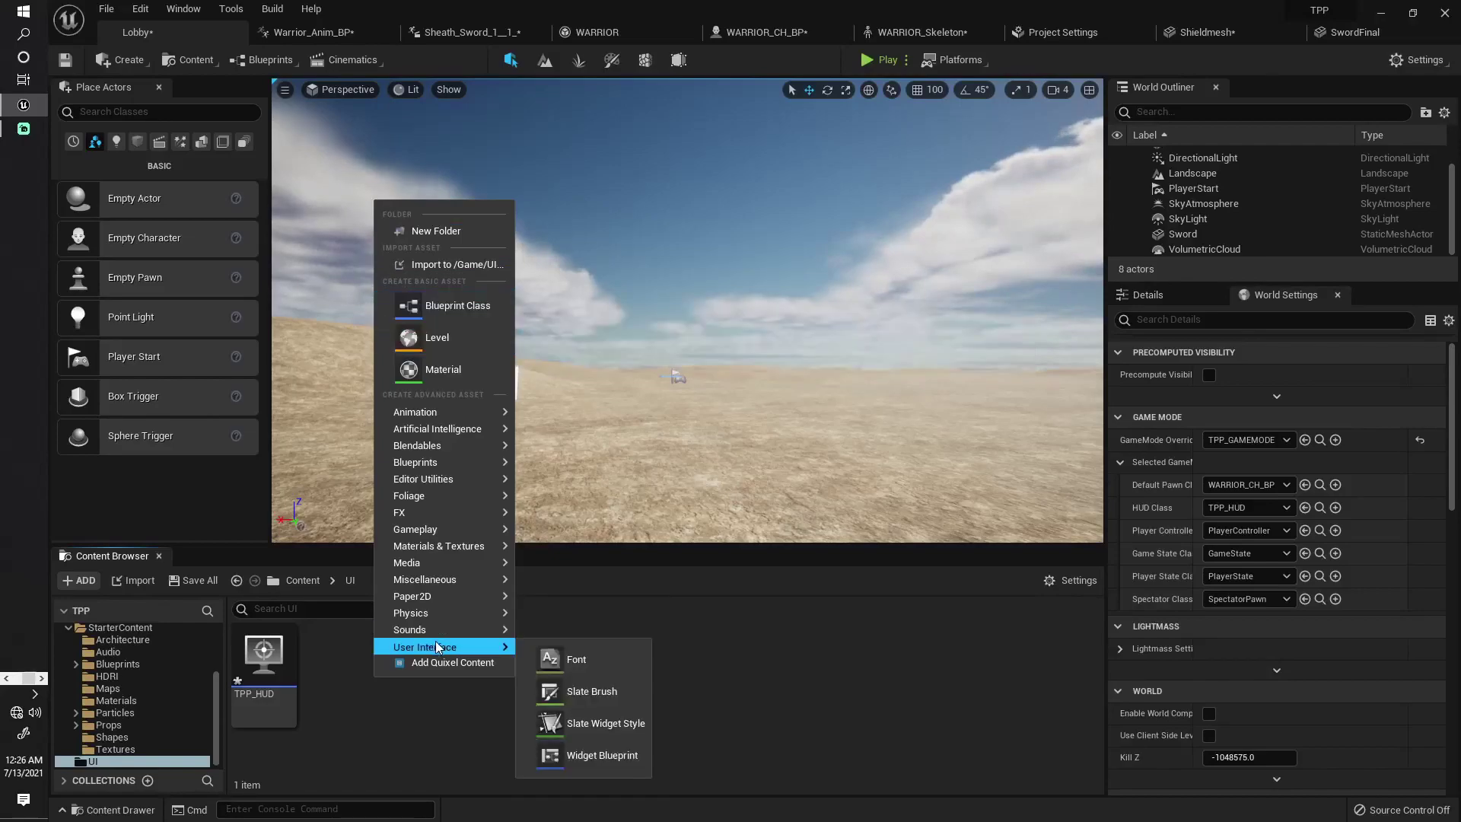
pyautogui.click(593, 757)
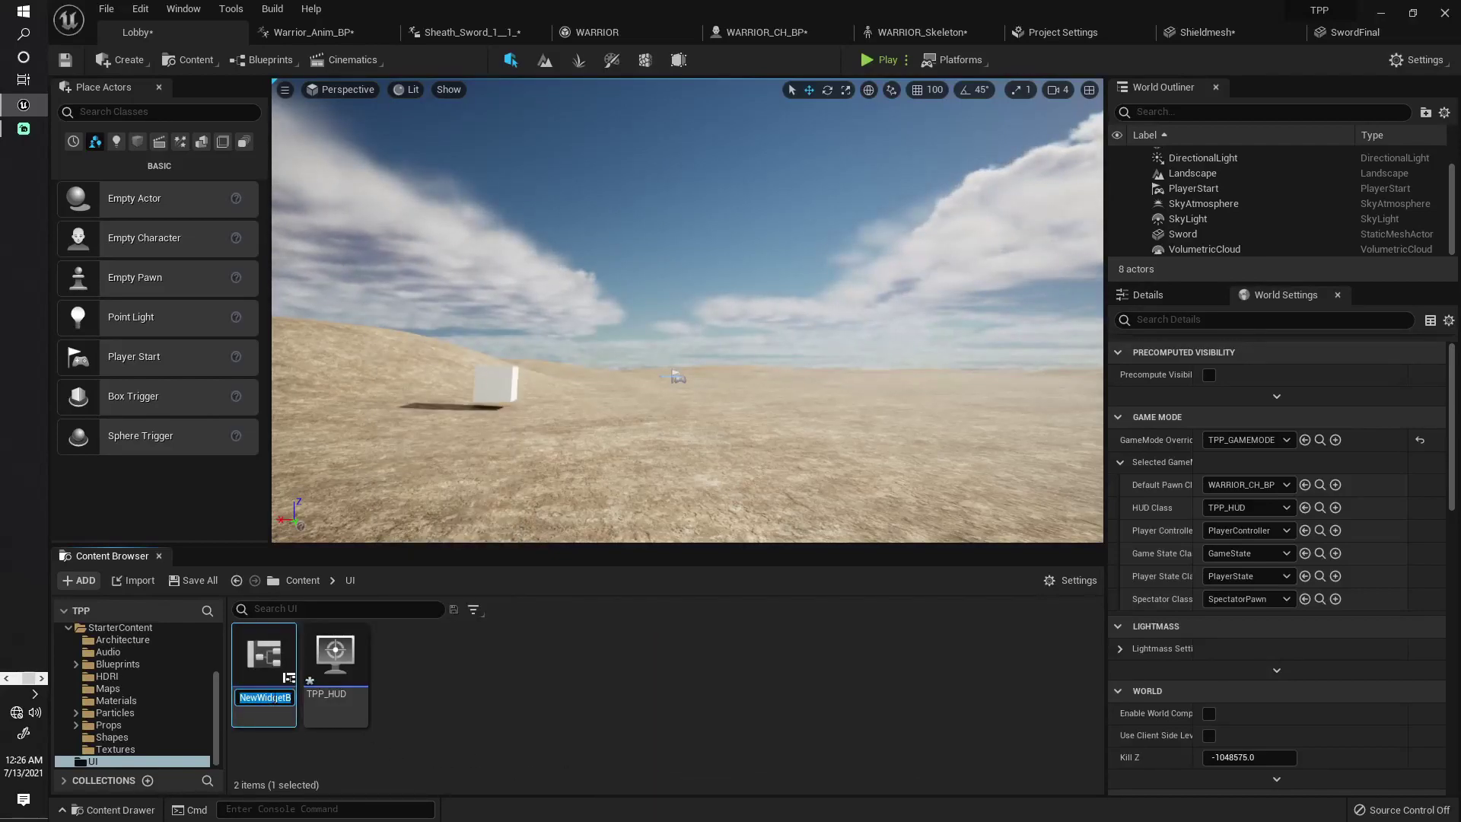
pyautogui.write('IN_GAME')
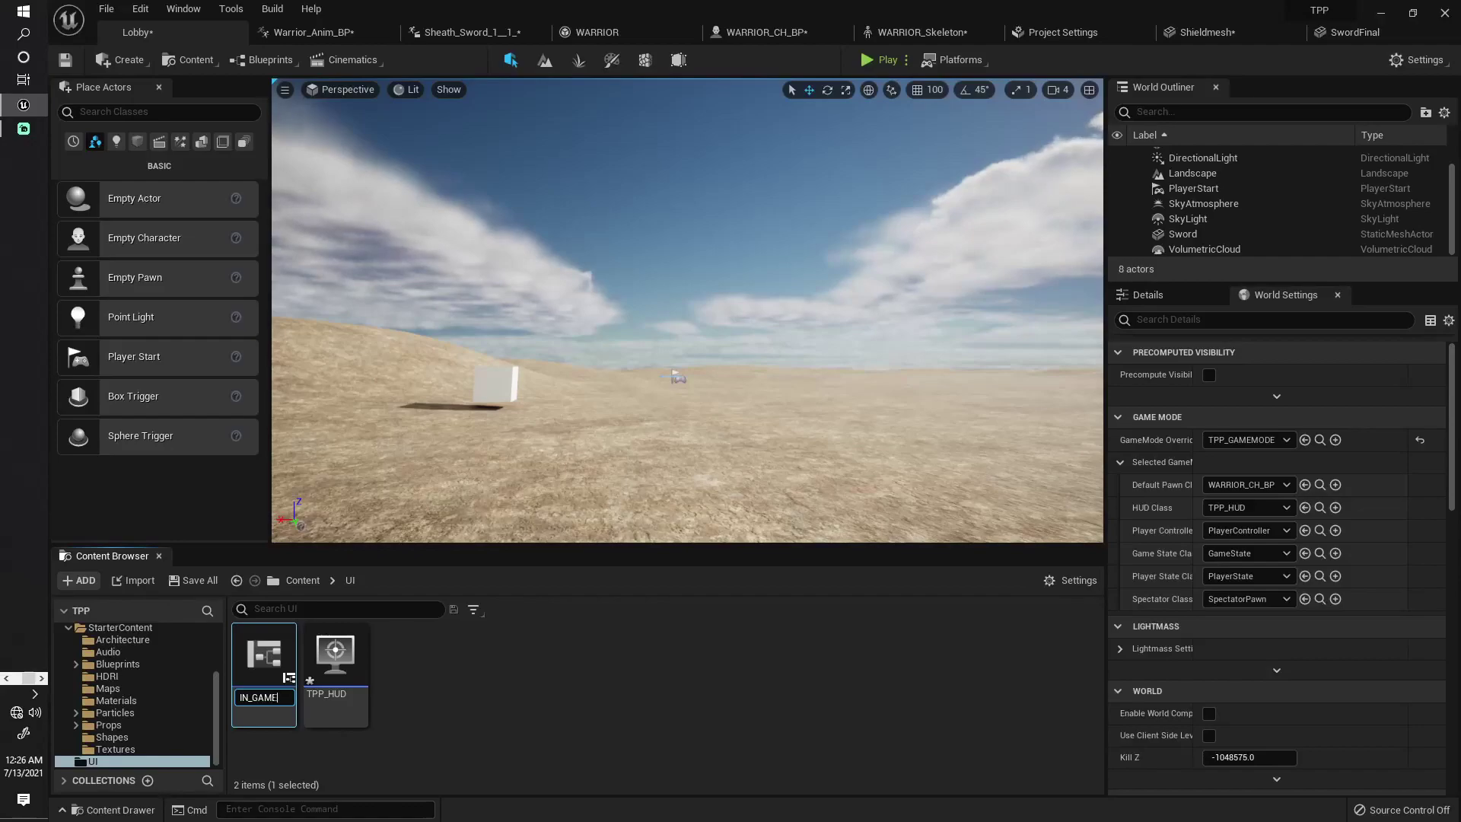
pyautogui.press('Return')
pyautogui.doubleClick(272, 659)
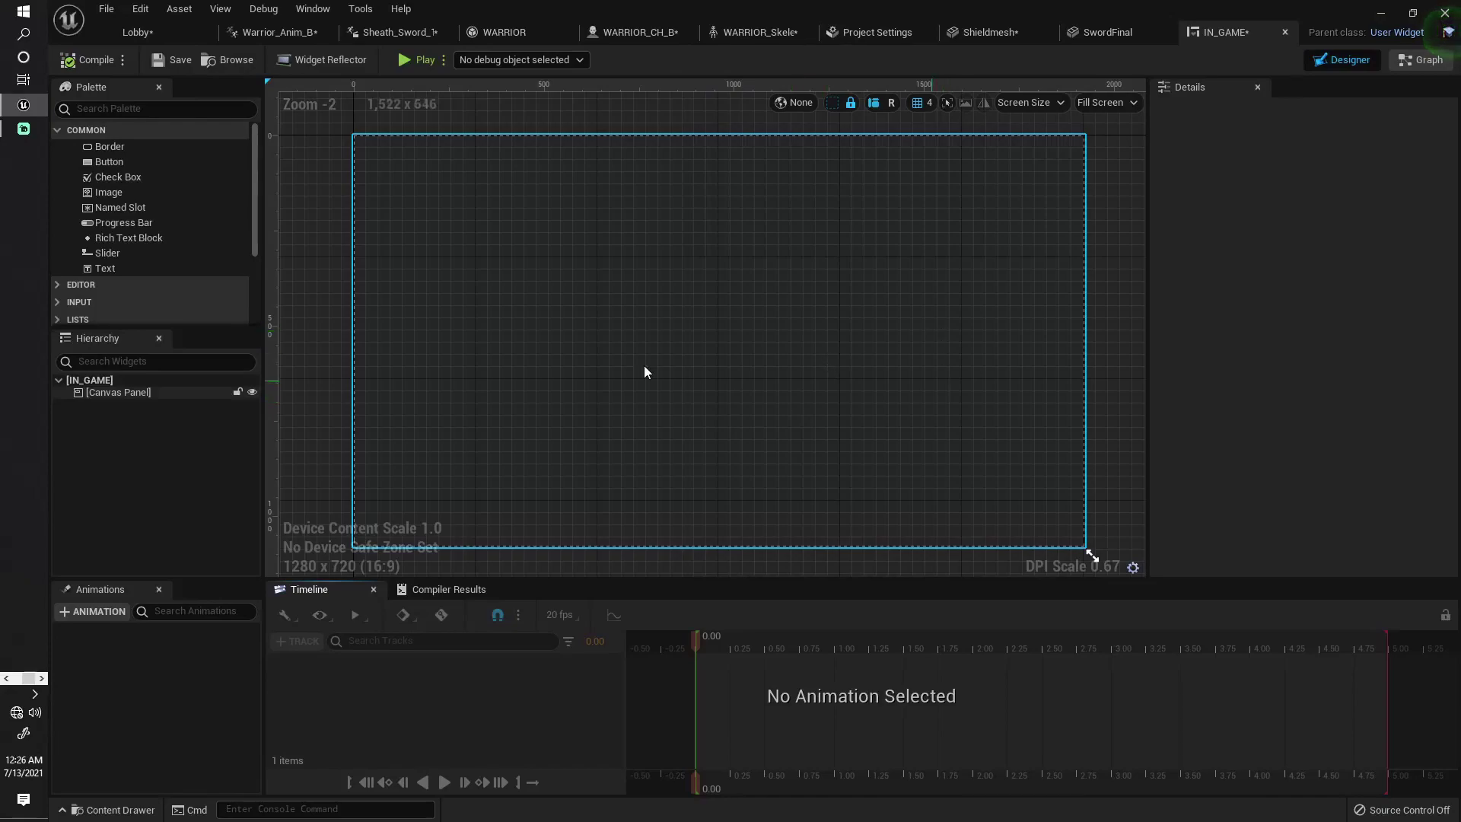
# Preview the widget at 1920x1080 and frame the canvas in view.
pyautogui.click(1029, 102)
pyautogui.moveTo(1047, 181)
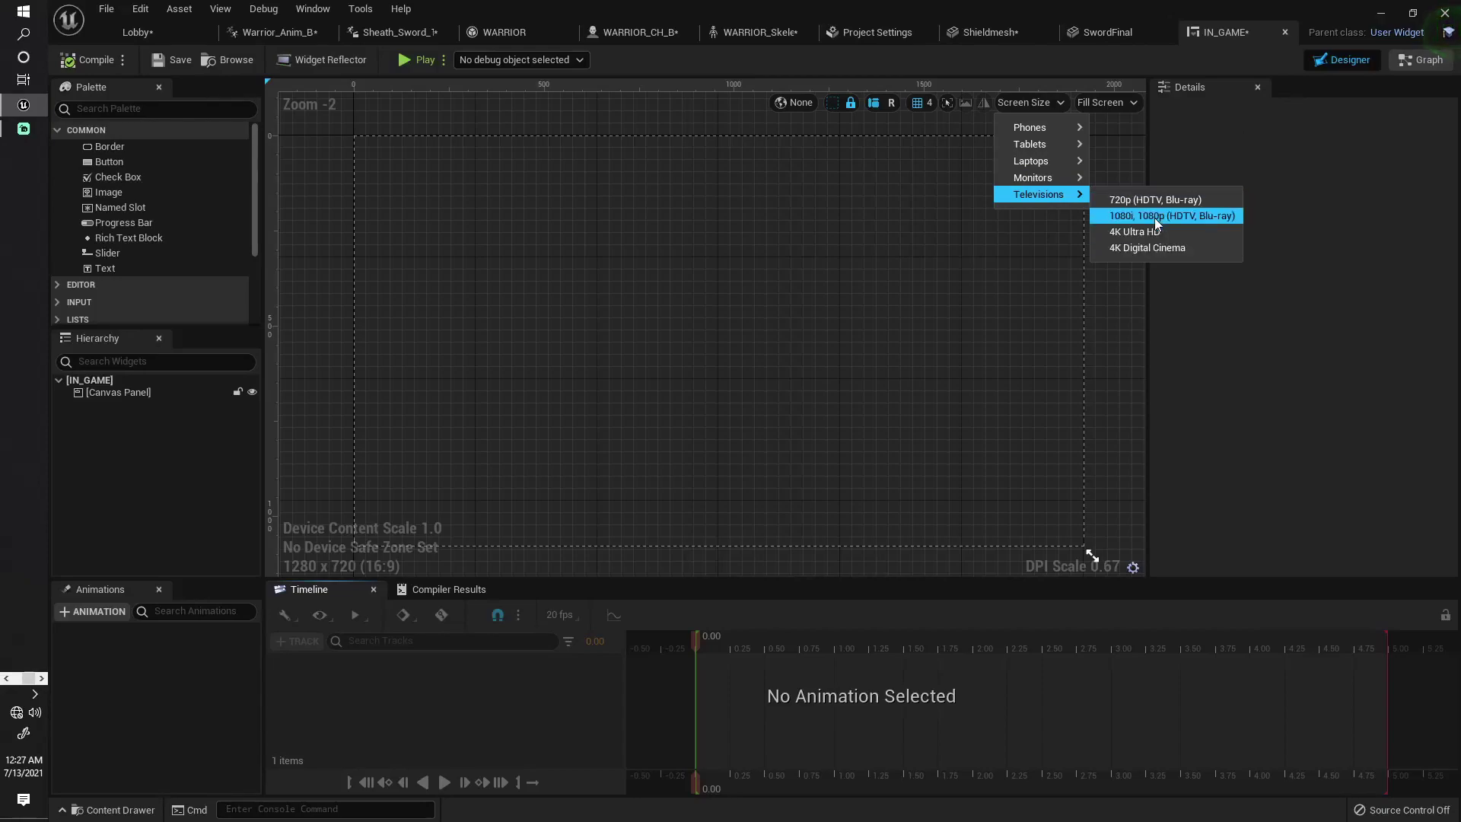
pyautogui.click(1154, 217)
pyautogui.scroll(-3, 970, 327)
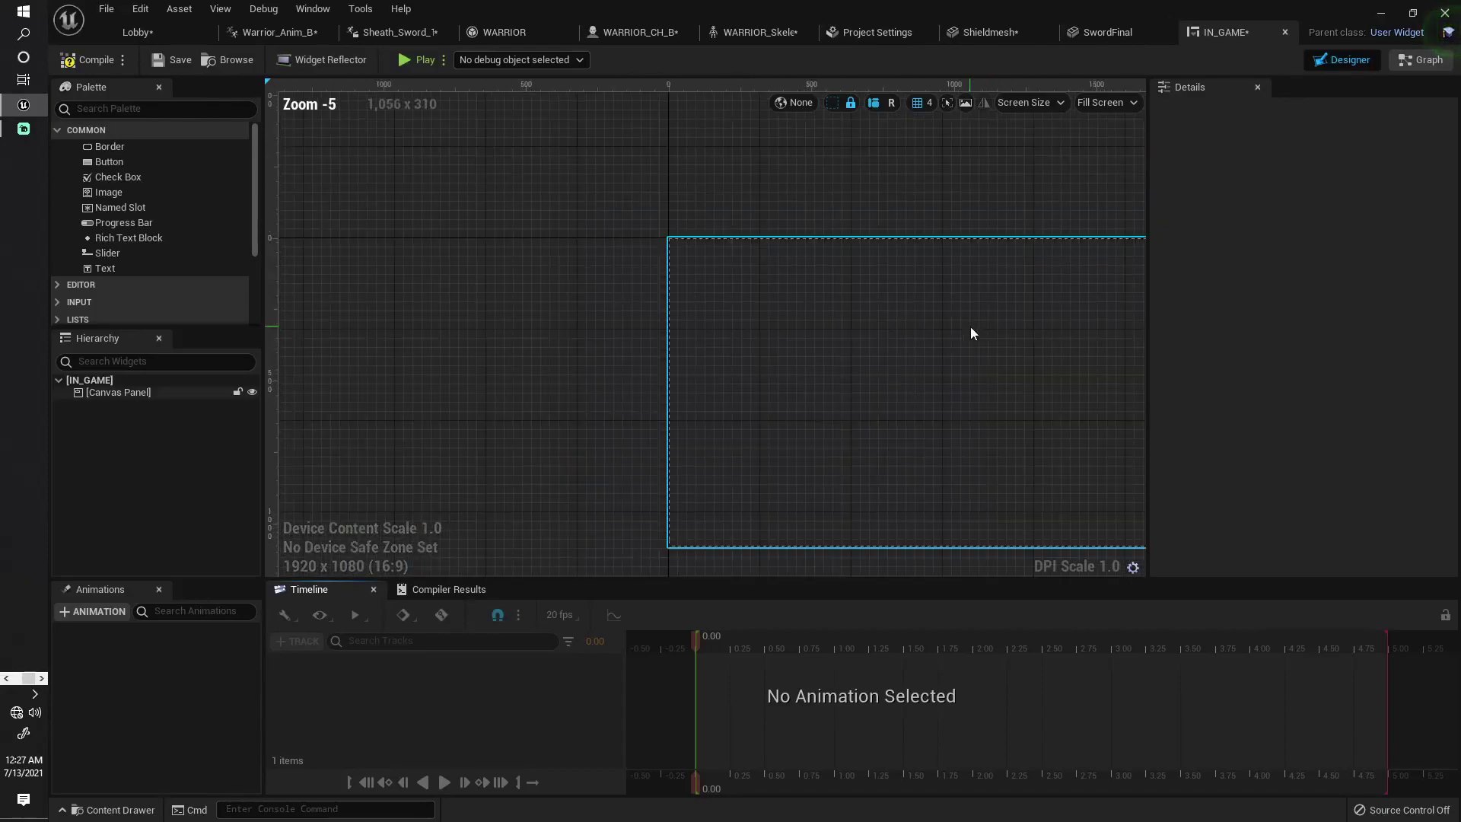
pyautogui.scroll(-2, 971, 327)
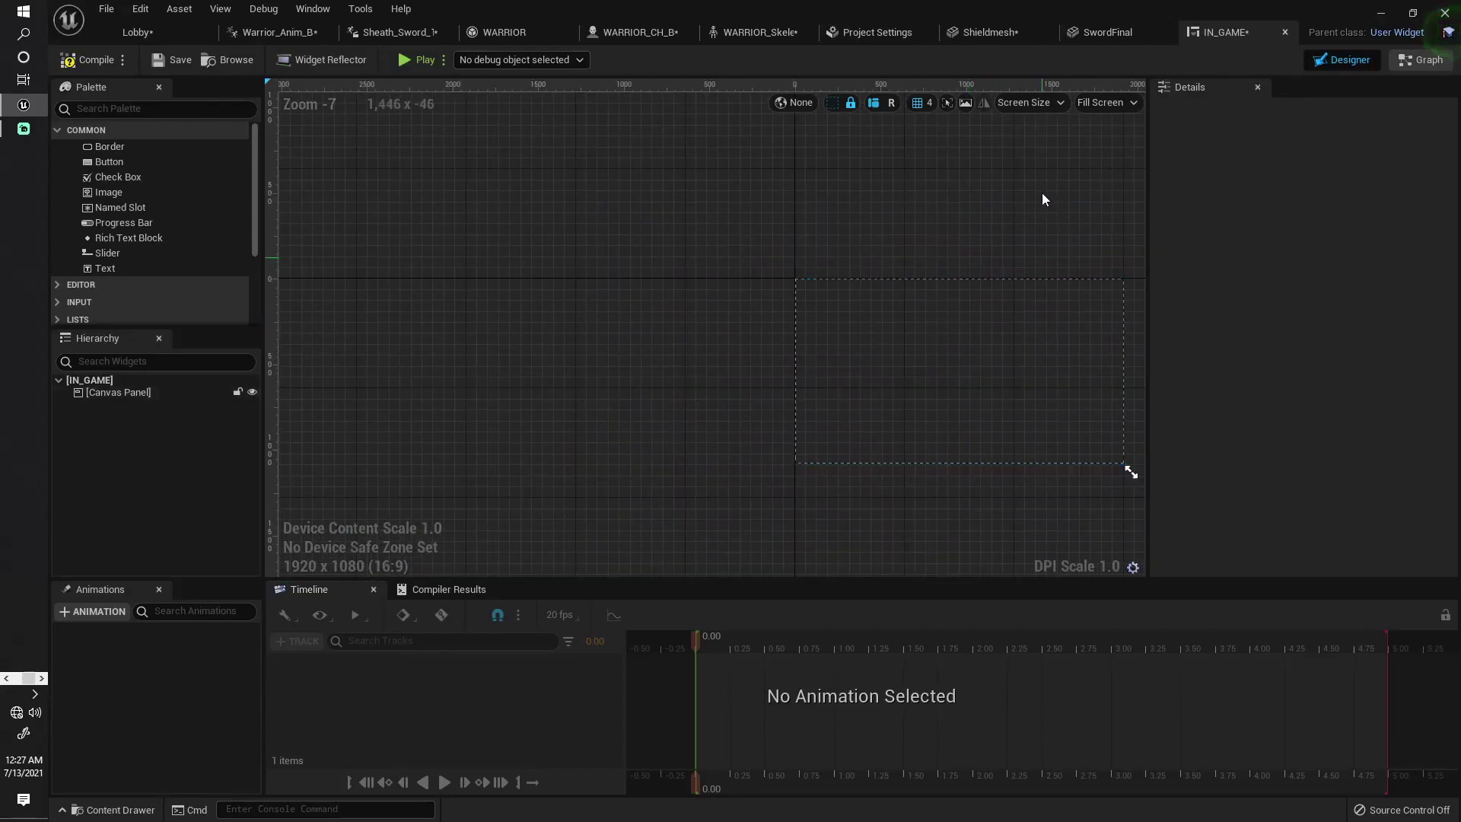
pyautogui.moveTo(948, 215)
pyautogui.mouseDown(button='right')
pyautogui.moveTo(604, 189)
pyautogui.moveTo(817, 186)
pyautogui.moveTo(793, 171)
pyautogui.mouseUp(button='right')
pyautogui.scroll(1, 772, 280)
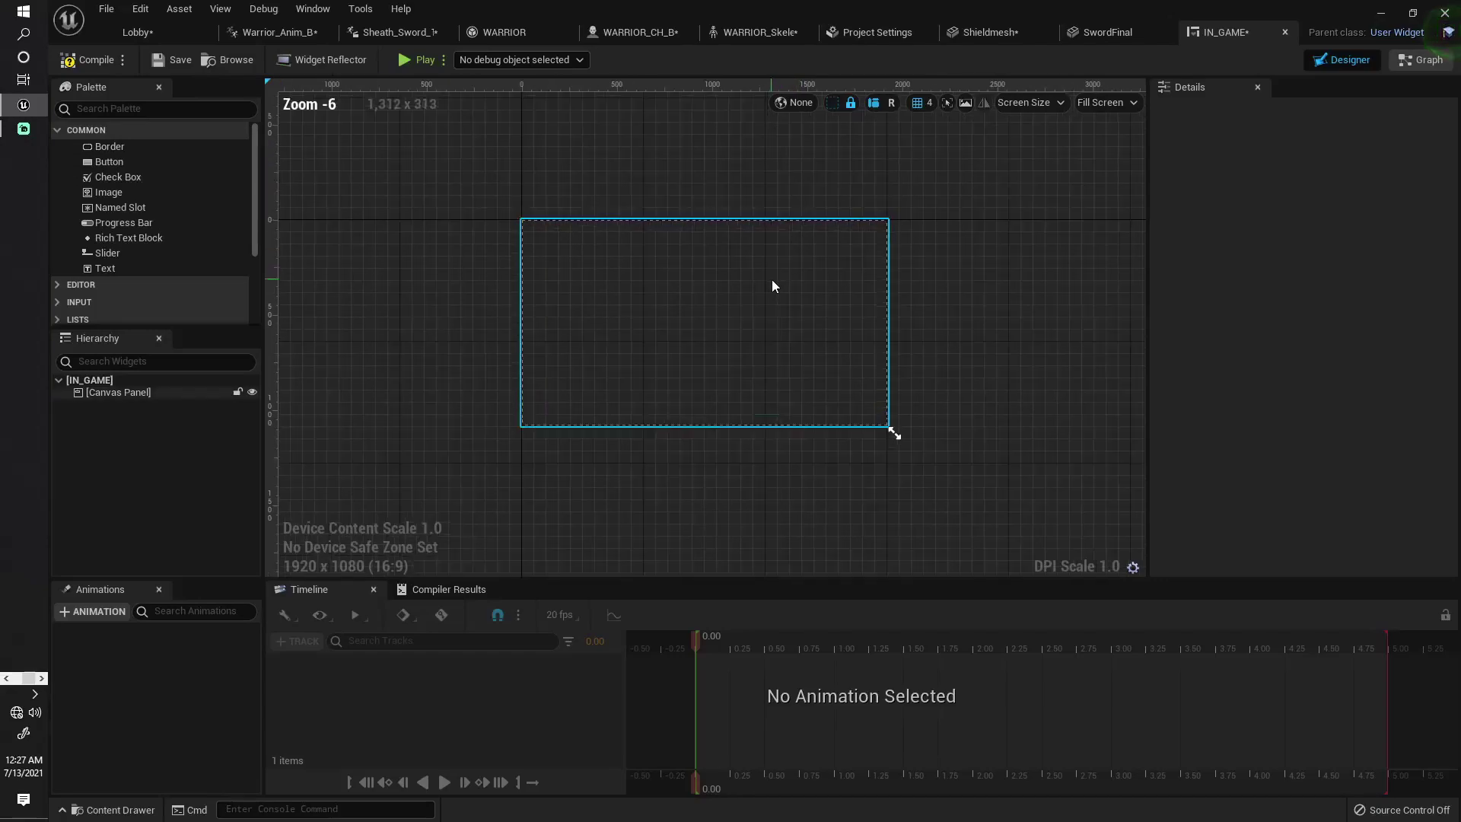
pyautogui.scroll(-1, 773, 285)
pyautogui.scroll(2, 773, 286)
pyautogui.scroll(-1, 773, 285)
pyautogui.scroll(1, 773, 285)
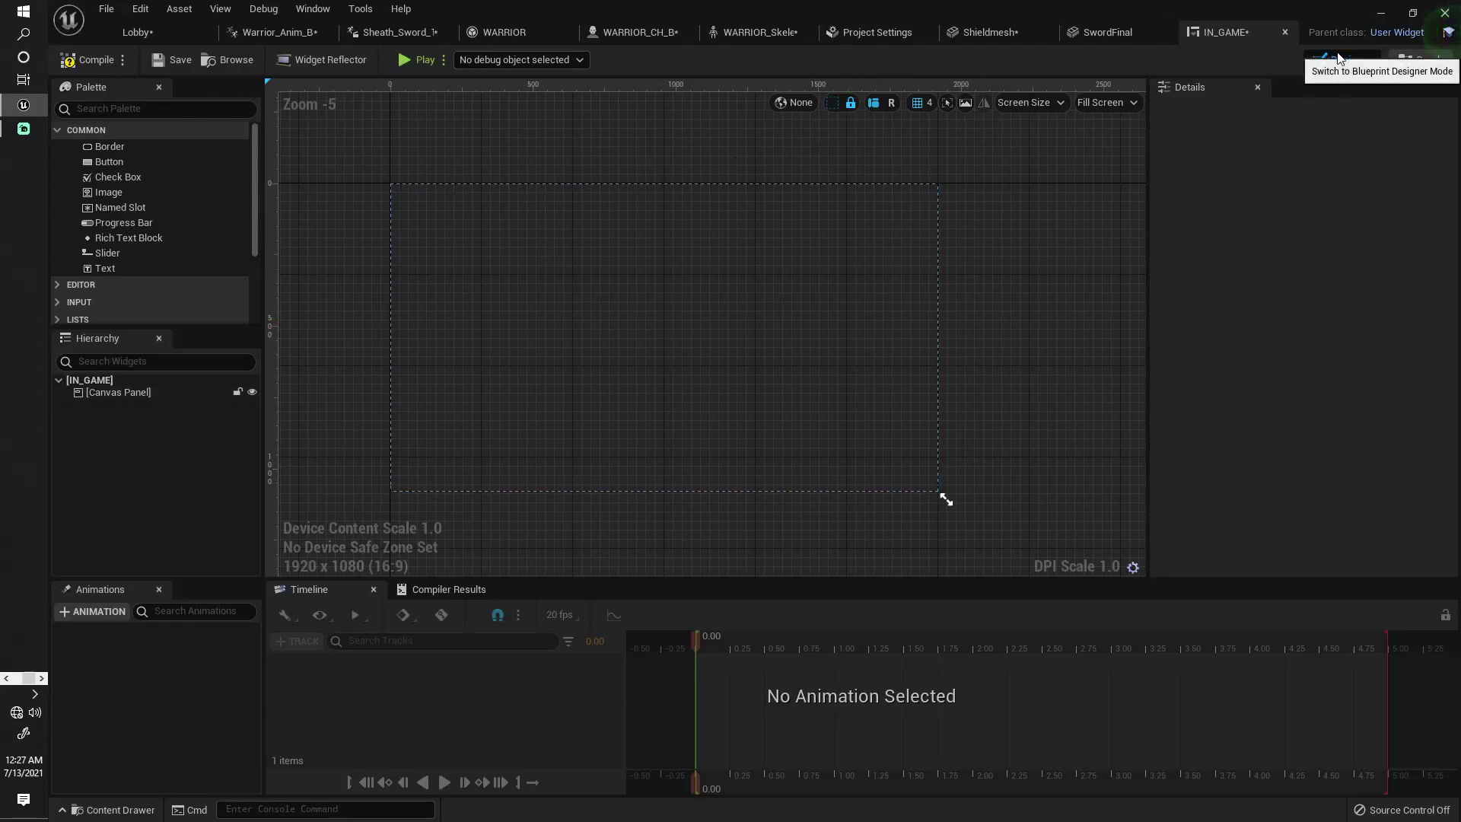
# Select the three event nodes in the Event Graph, then return to the Designer.
pyautogui.click(1411, 63)
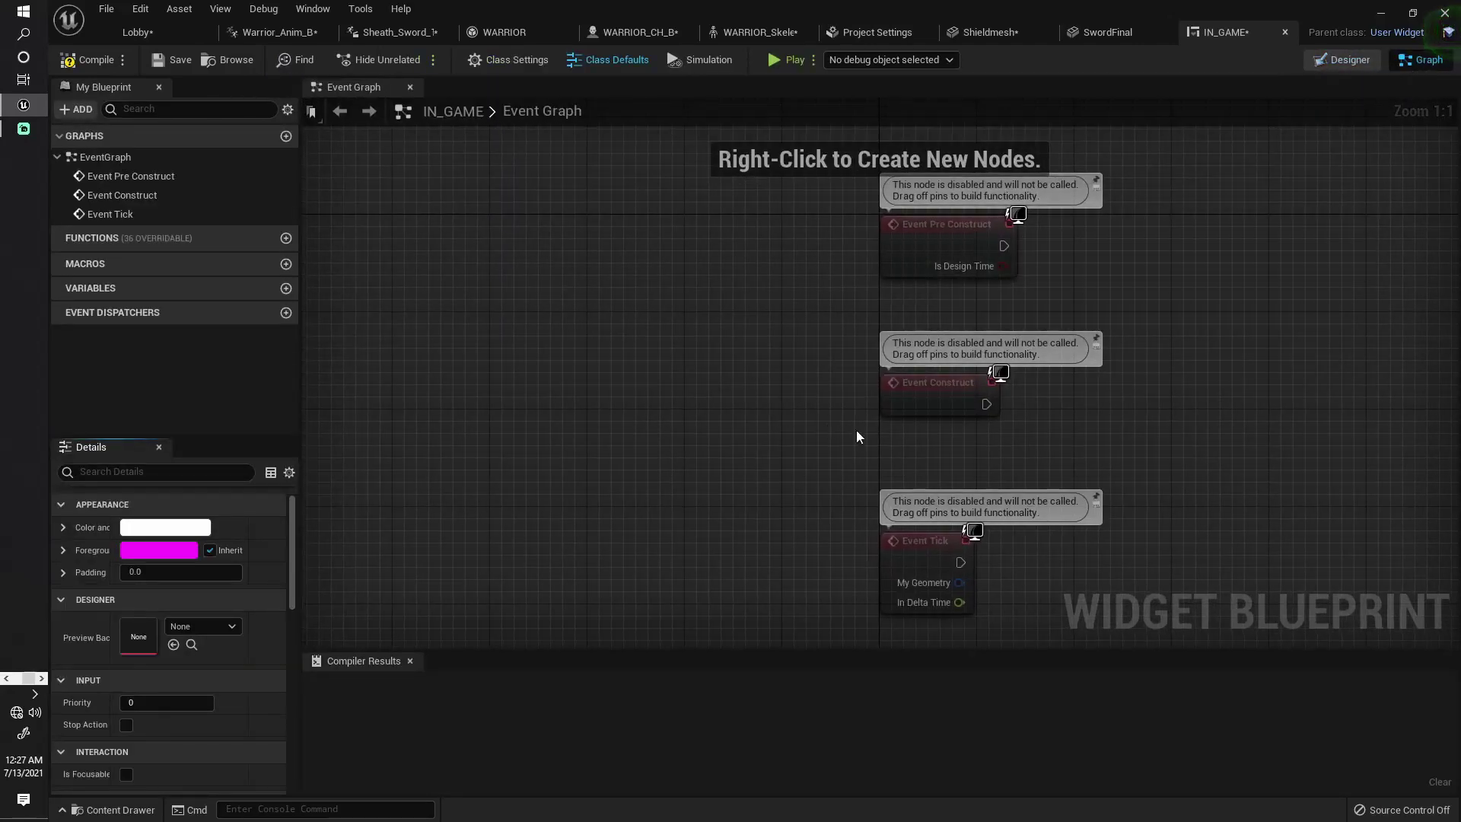
pyautogui.moveTo(842, 200); pyautogui.dragTo(1322, 727)
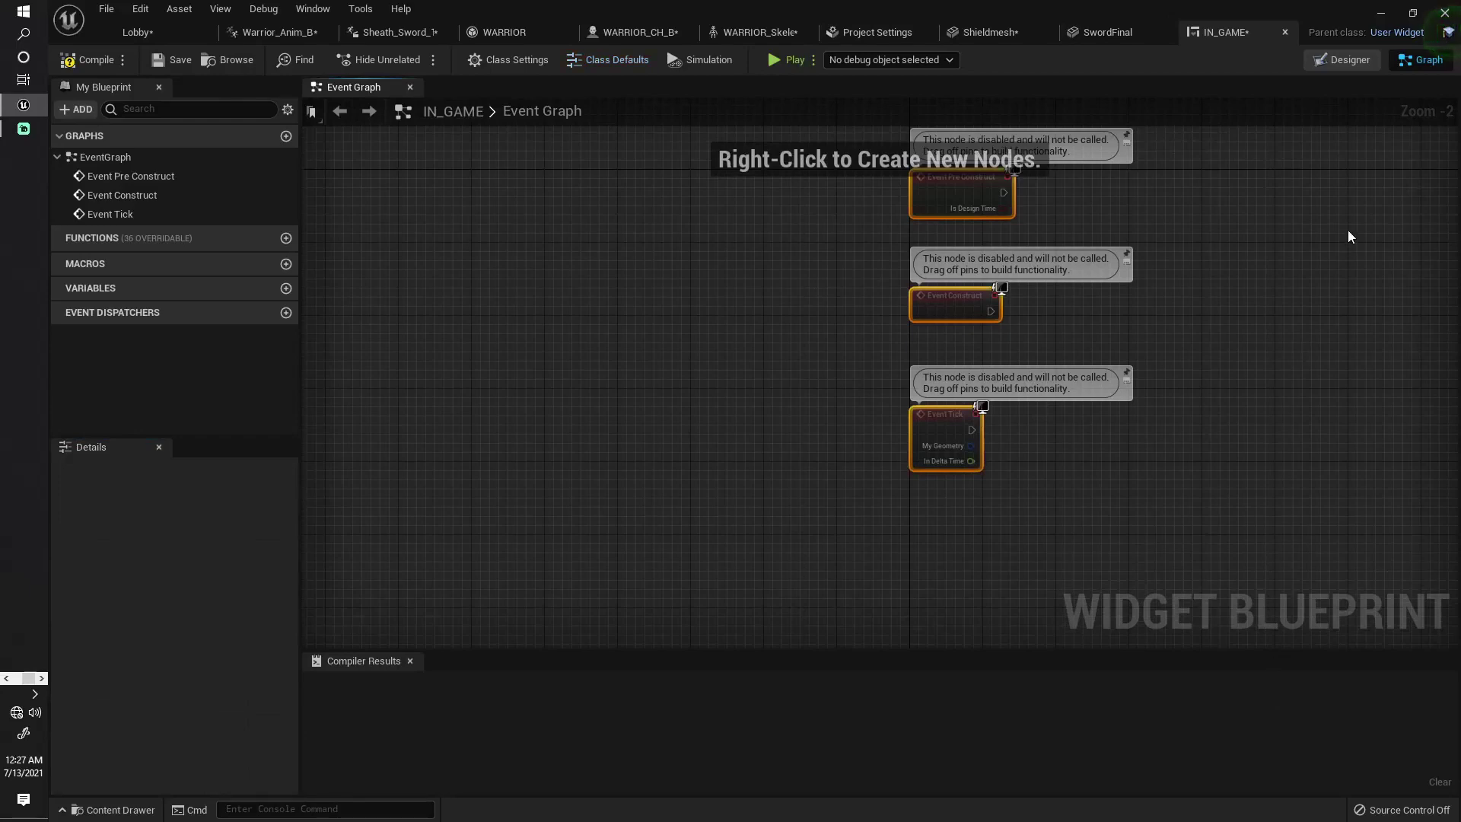
pyautogui.click(1342, 61)
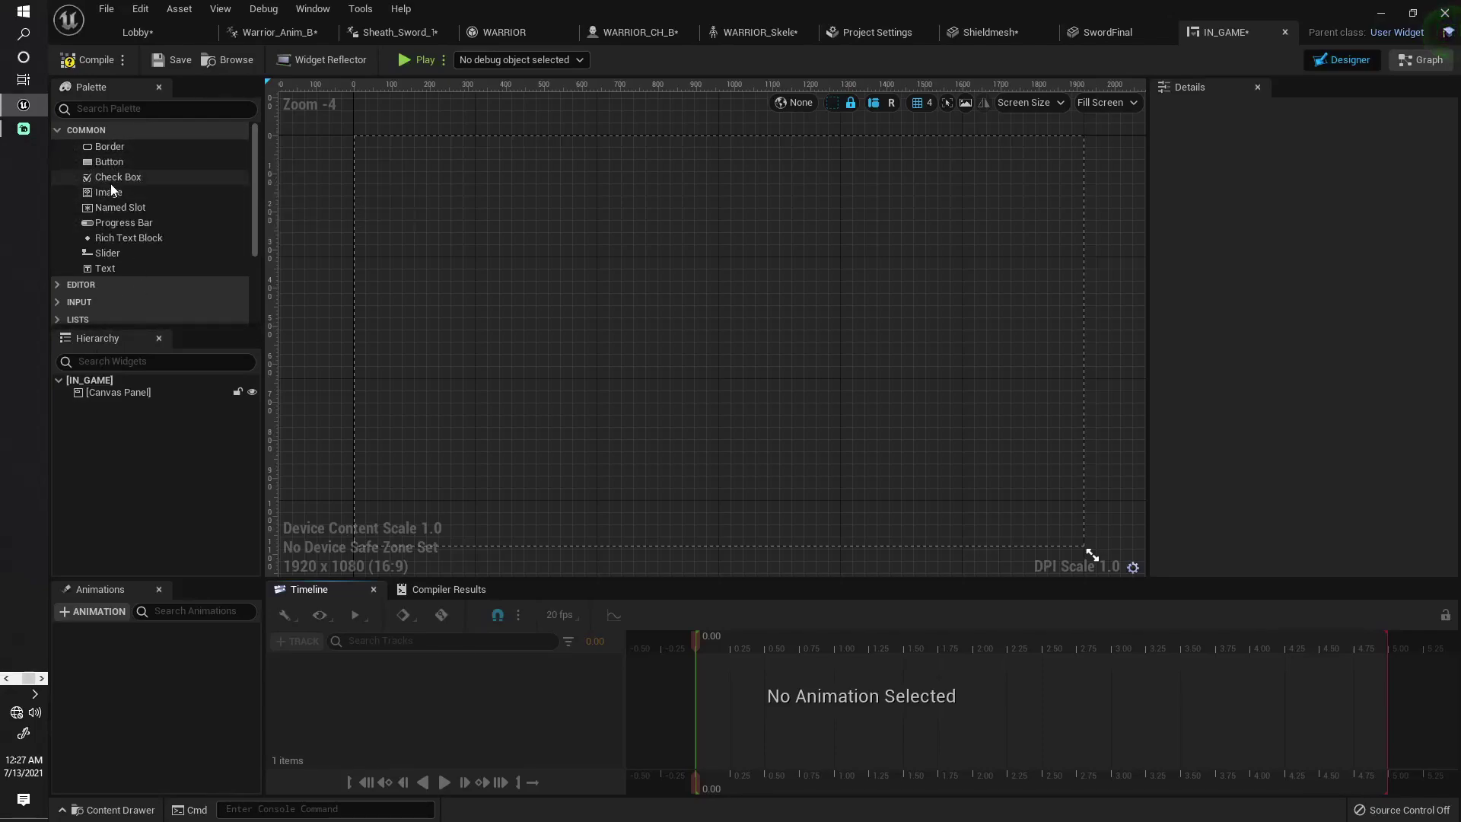
# Drop an Image widget near the canvas's top-left corner and rename it statusbar.
pyautogui.moveTo(95, 195); pyautogui.dragTo(380, 179)
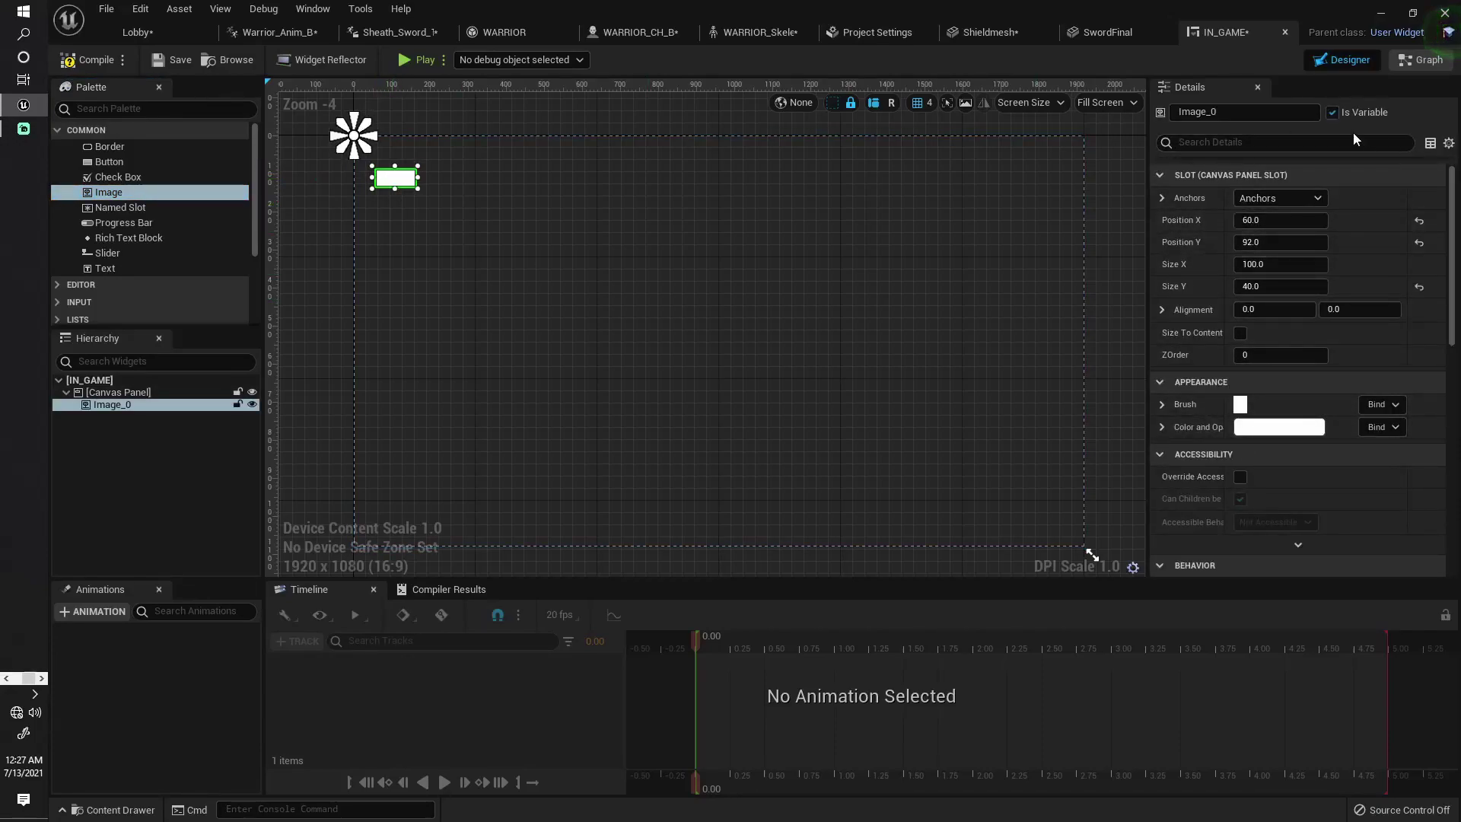
pyautogui.click(1218, 112)
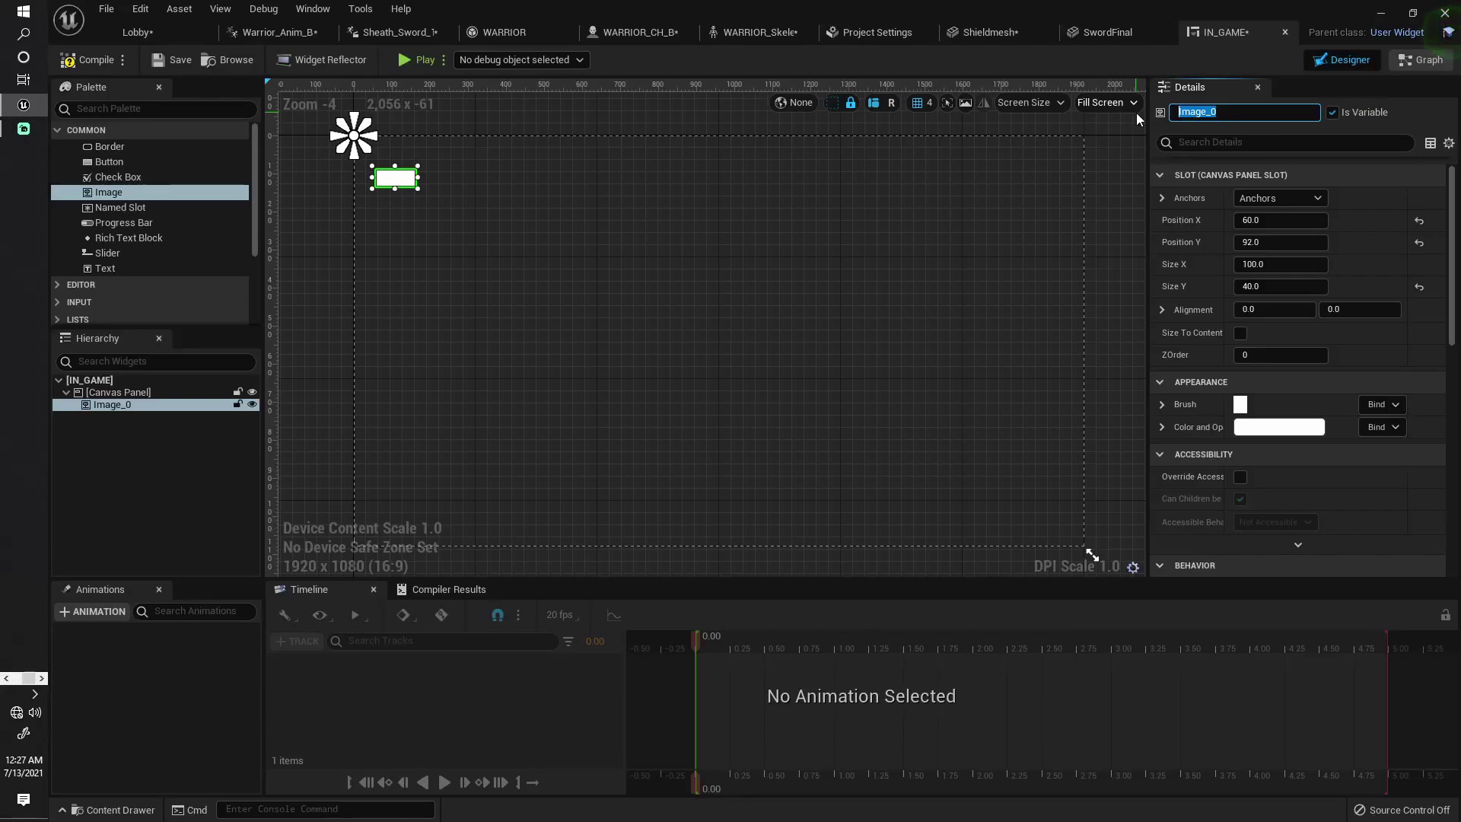
pyautogui.write('sta')
pyautogui.write('tusbar')
pyautogui.press('Return')
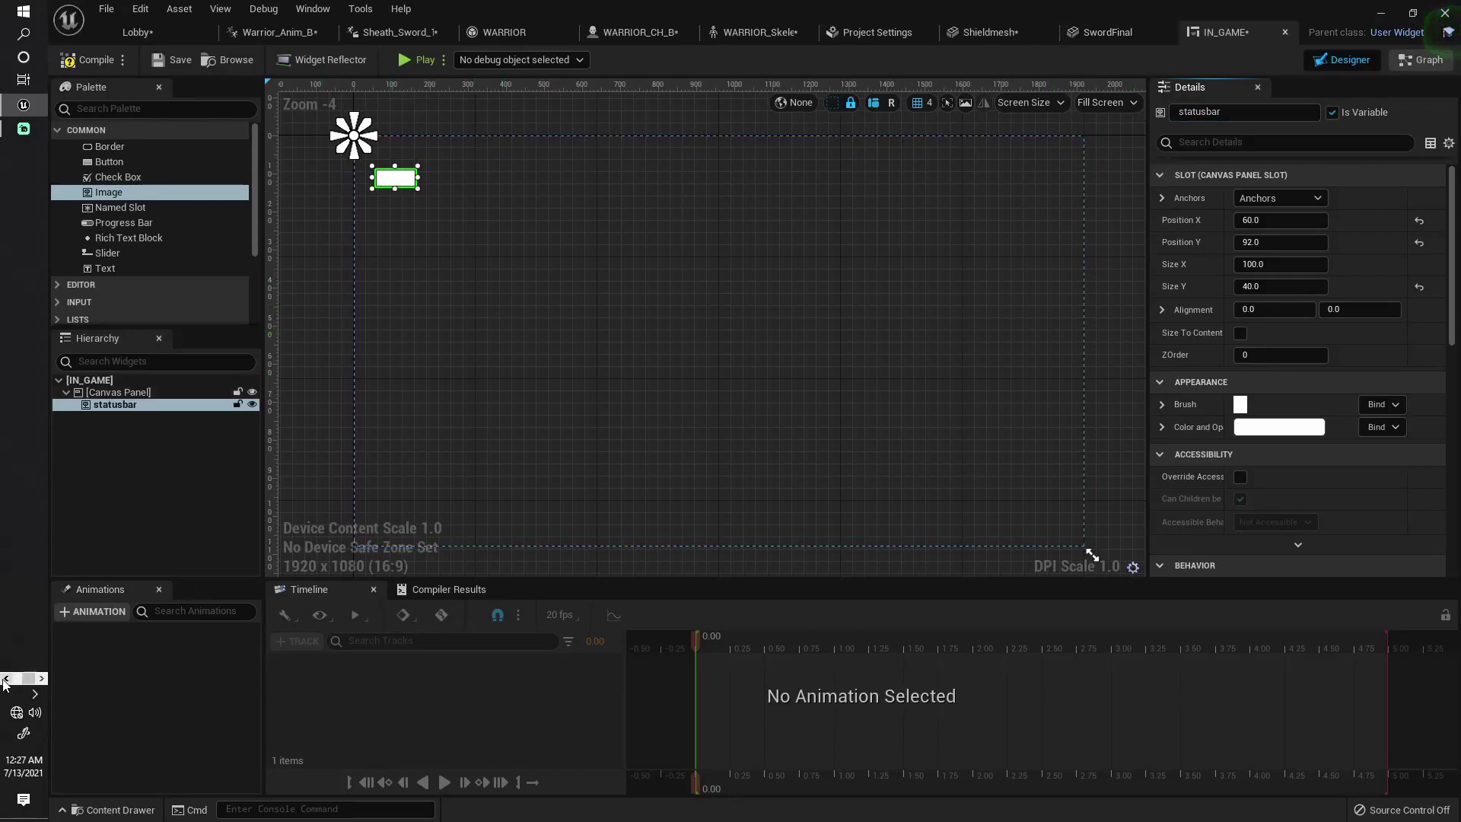
# Open the Windows Start menu, then dismiss it.
pyautogui.click(2, 7)
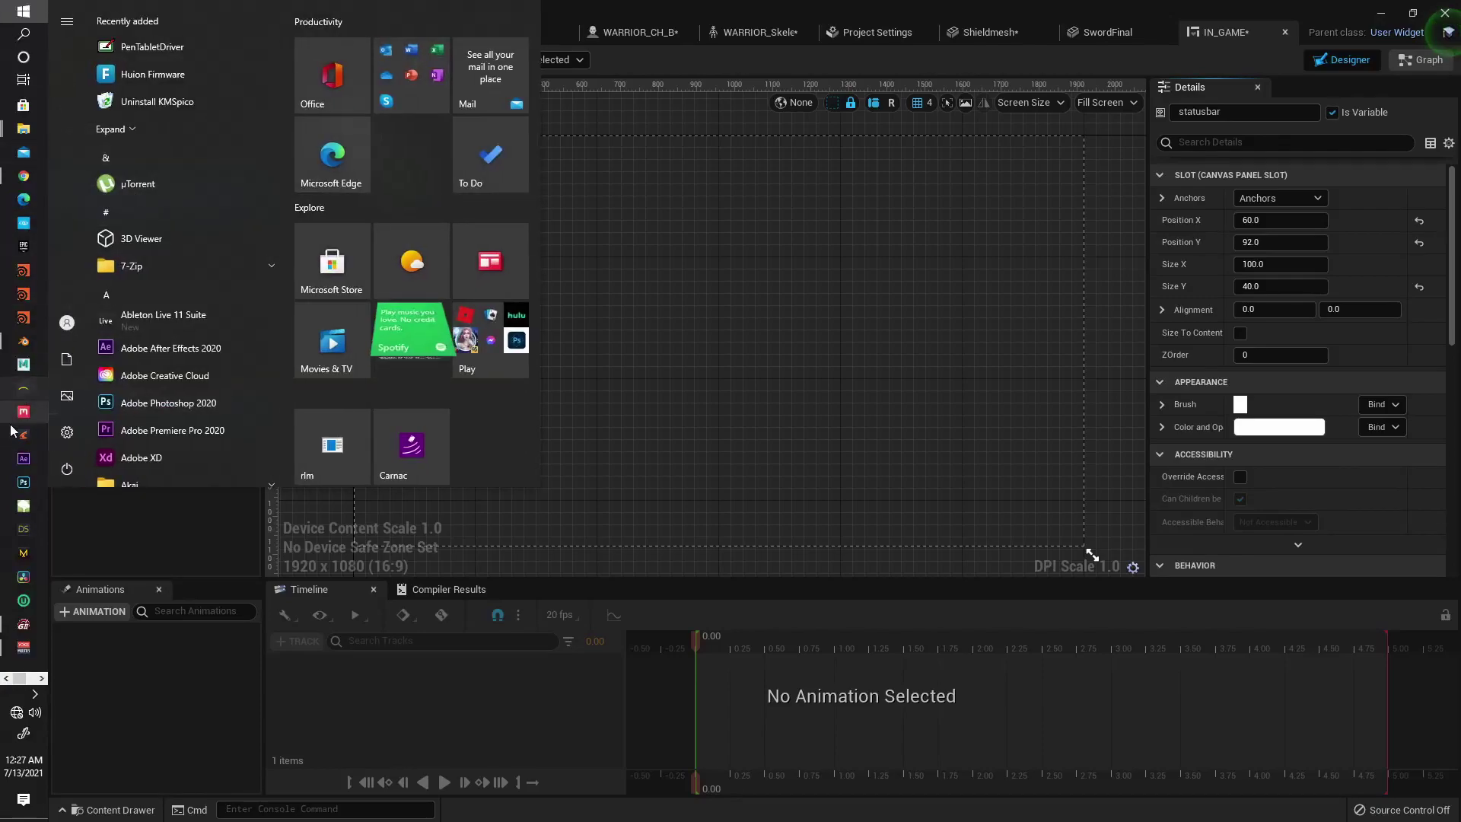
pyautogui.press('Escape')
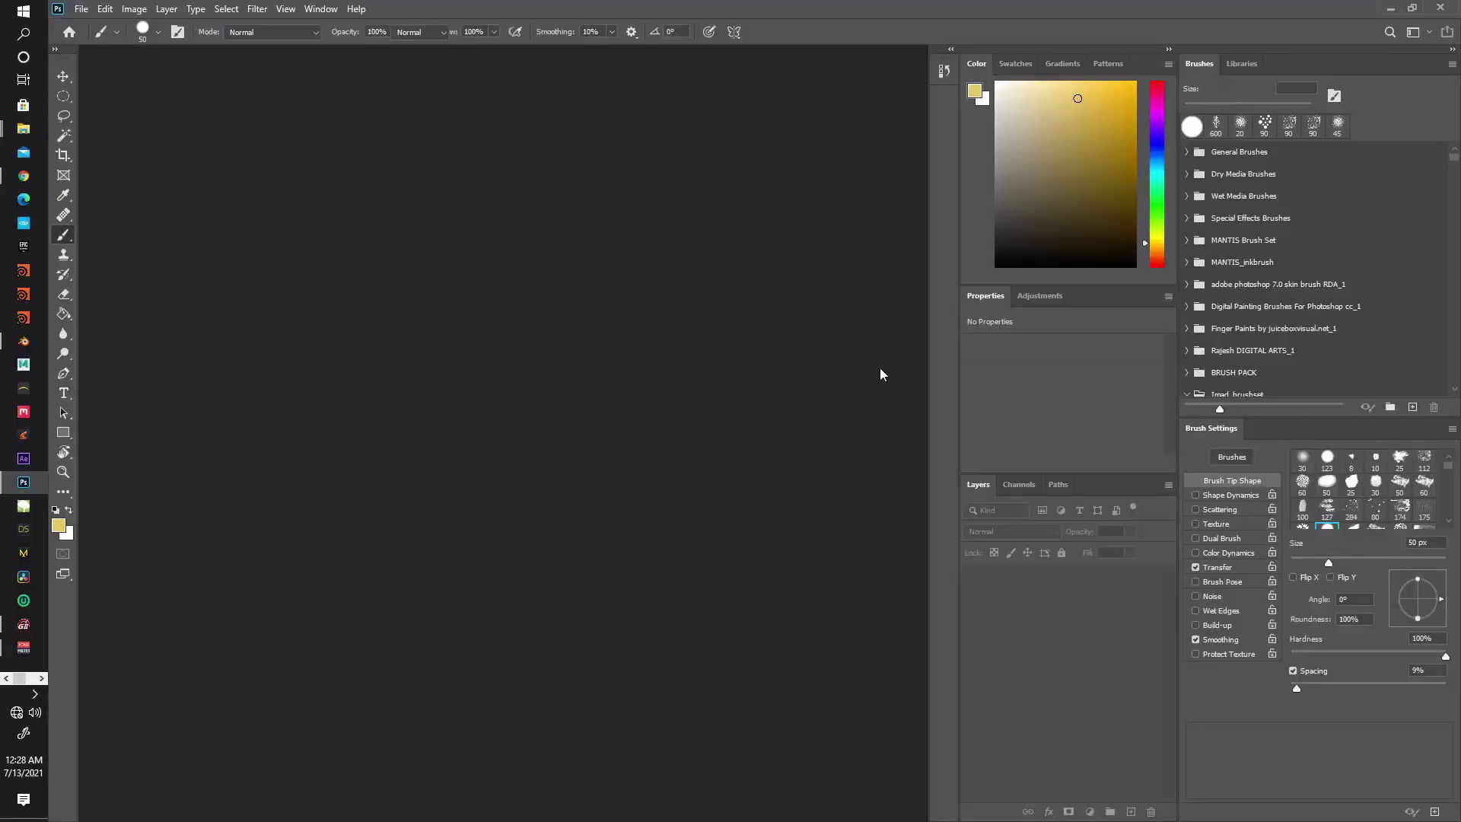
# Open the recent file Healtj UI.psd.
pyautogui.click(84, 10)
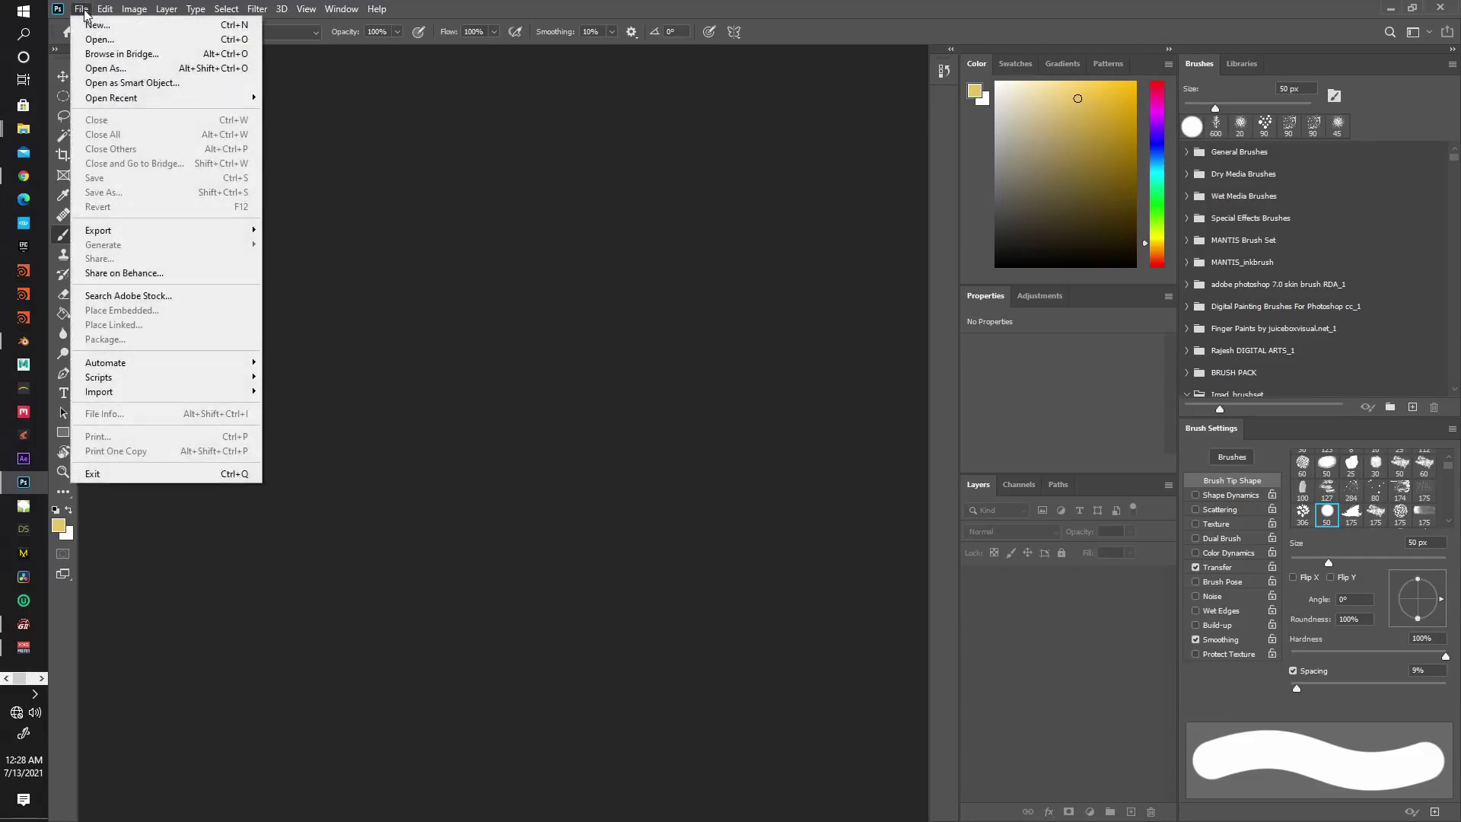
pyautogui.moveTo(220, 98)
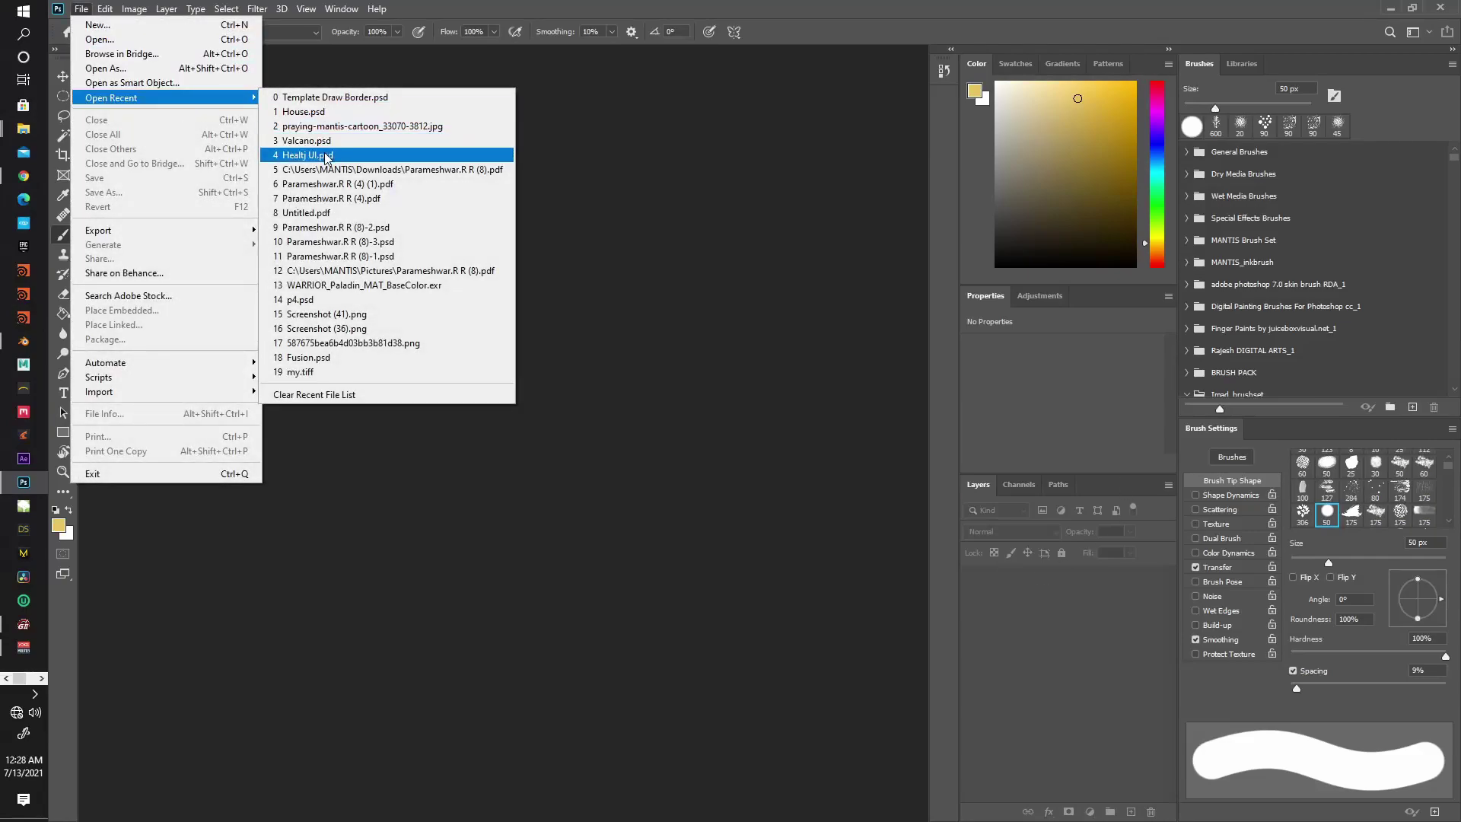
pyautogui.click(348, 156)
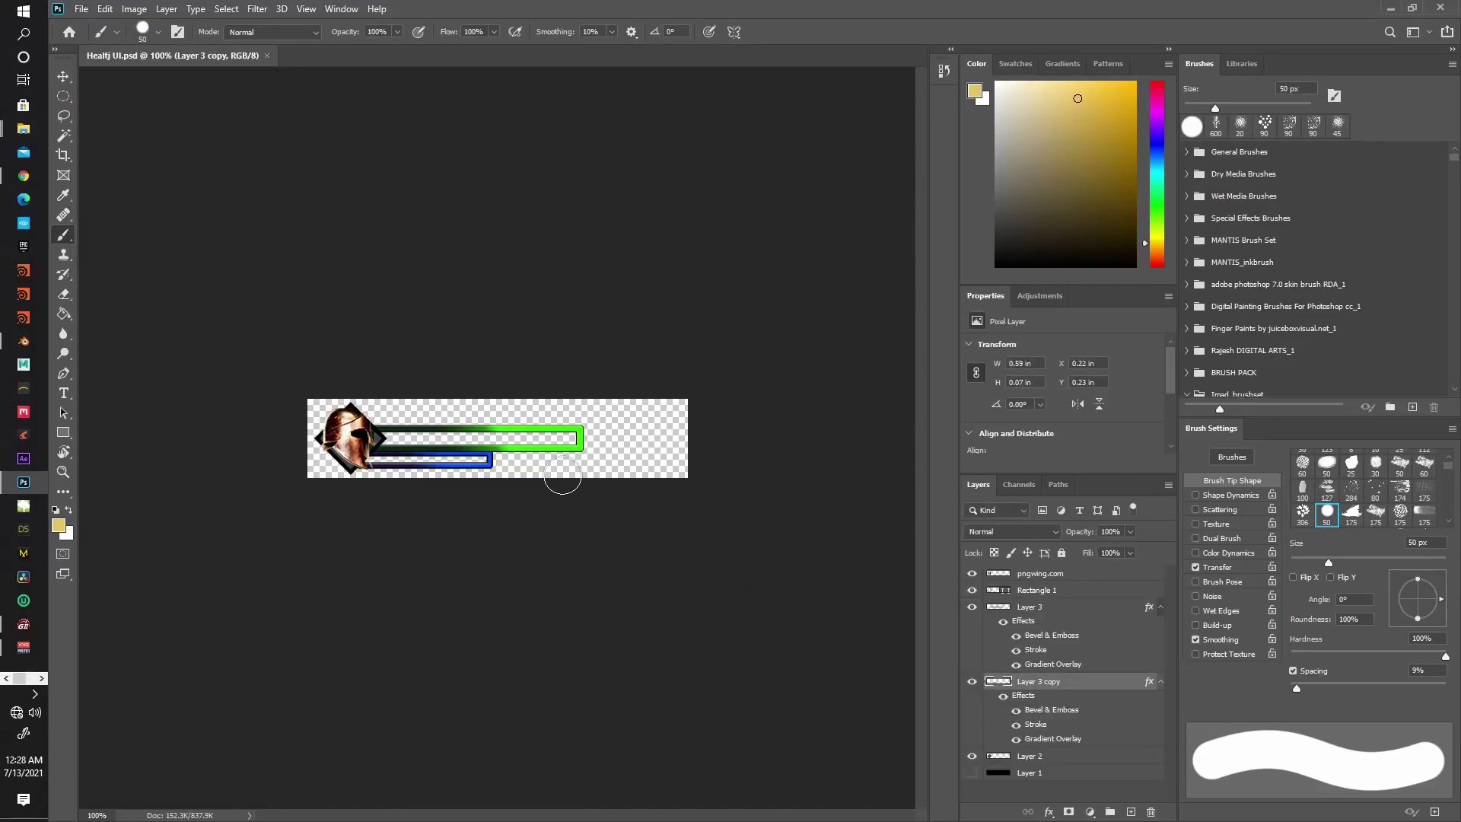
pyautogui.keyDown('alt'); pyautogui.scroll(3, 465, 448); pyautogui.keyUp('alt')
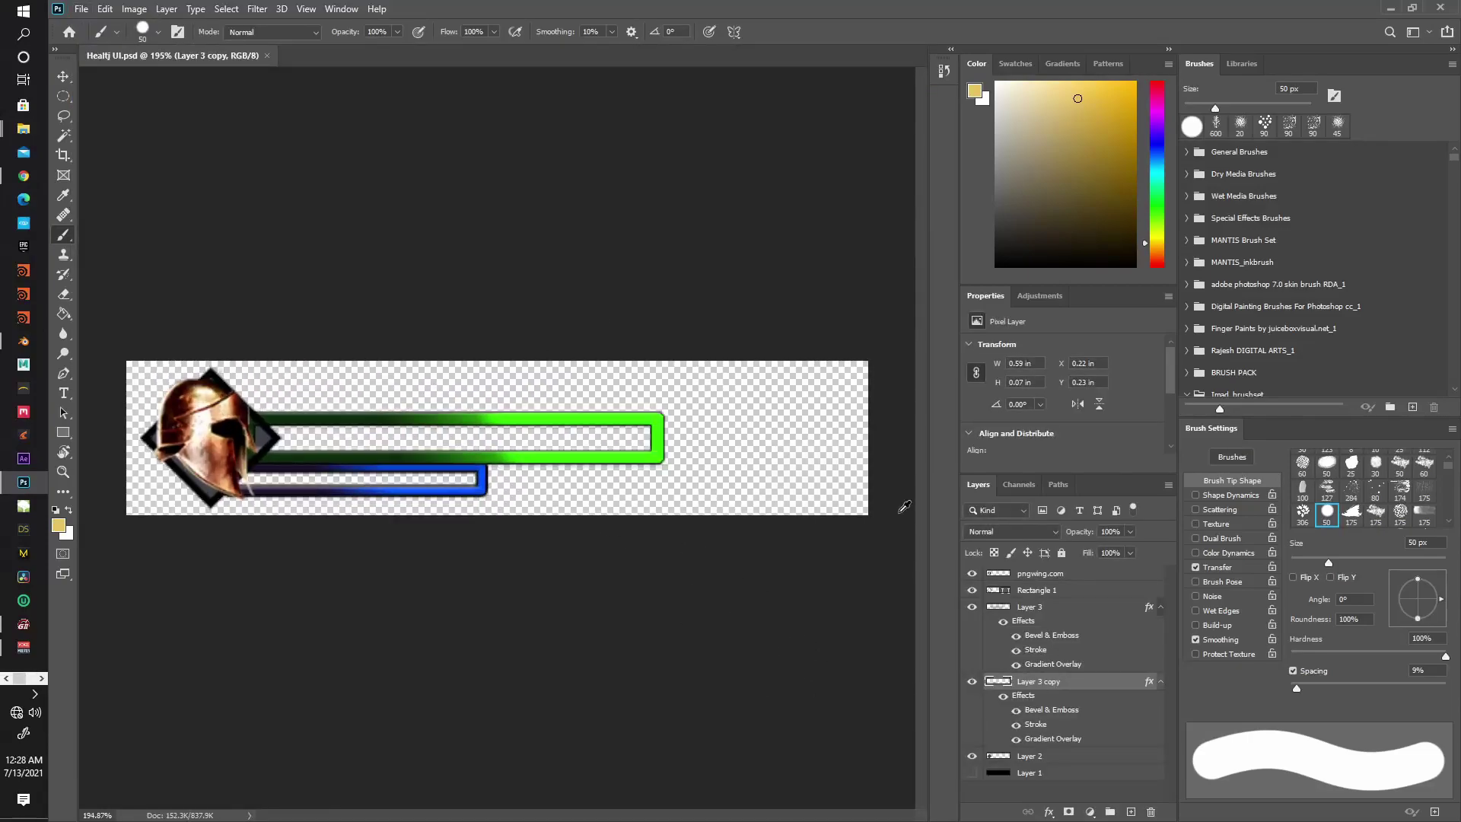
# Toggle each layer's visibility to check the helmet, outline, green bar, blue bar and grey fill.
pyautogui.click(973, 574)
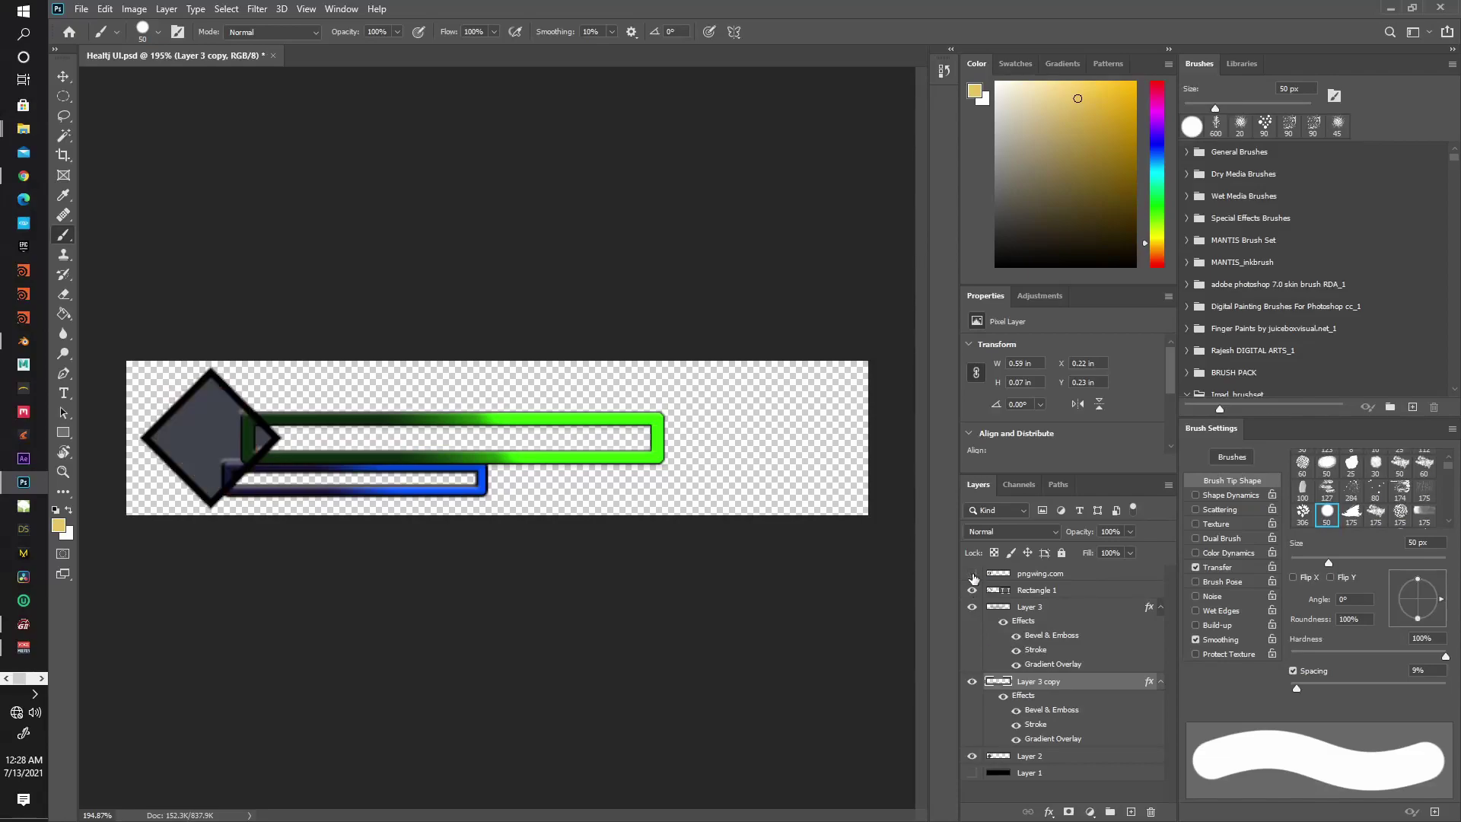
pyautogui.click(973, 575)
pyautogui.click(973, 575)
pyautogui.click(972, 592)
pyautogui.click(972, 591)
pyautogui.click(971, 609)
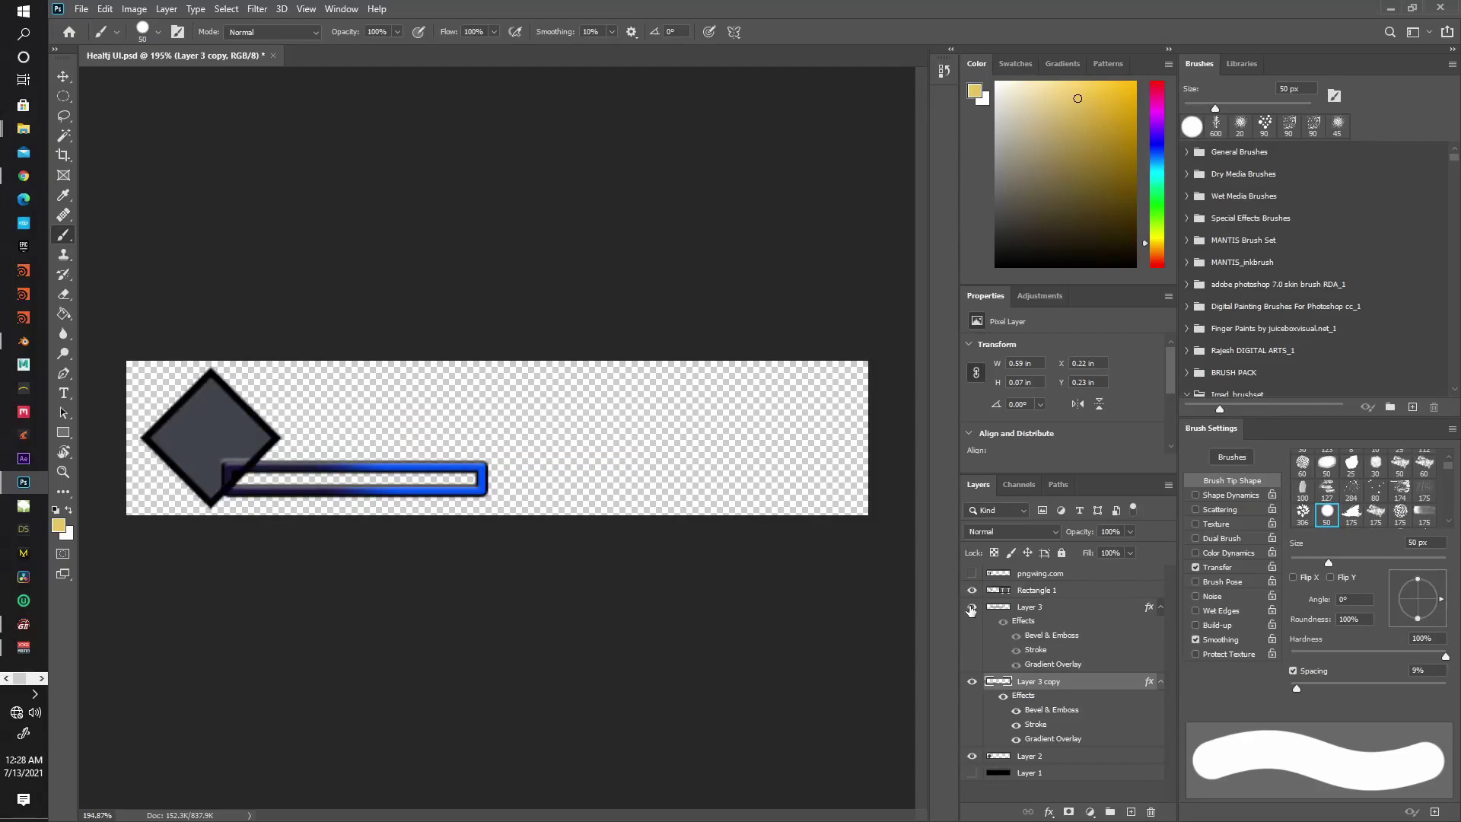
pyautogui.click(971, 609)
pyautogui.click(972, 609)
pyautogui.click(971, 609)
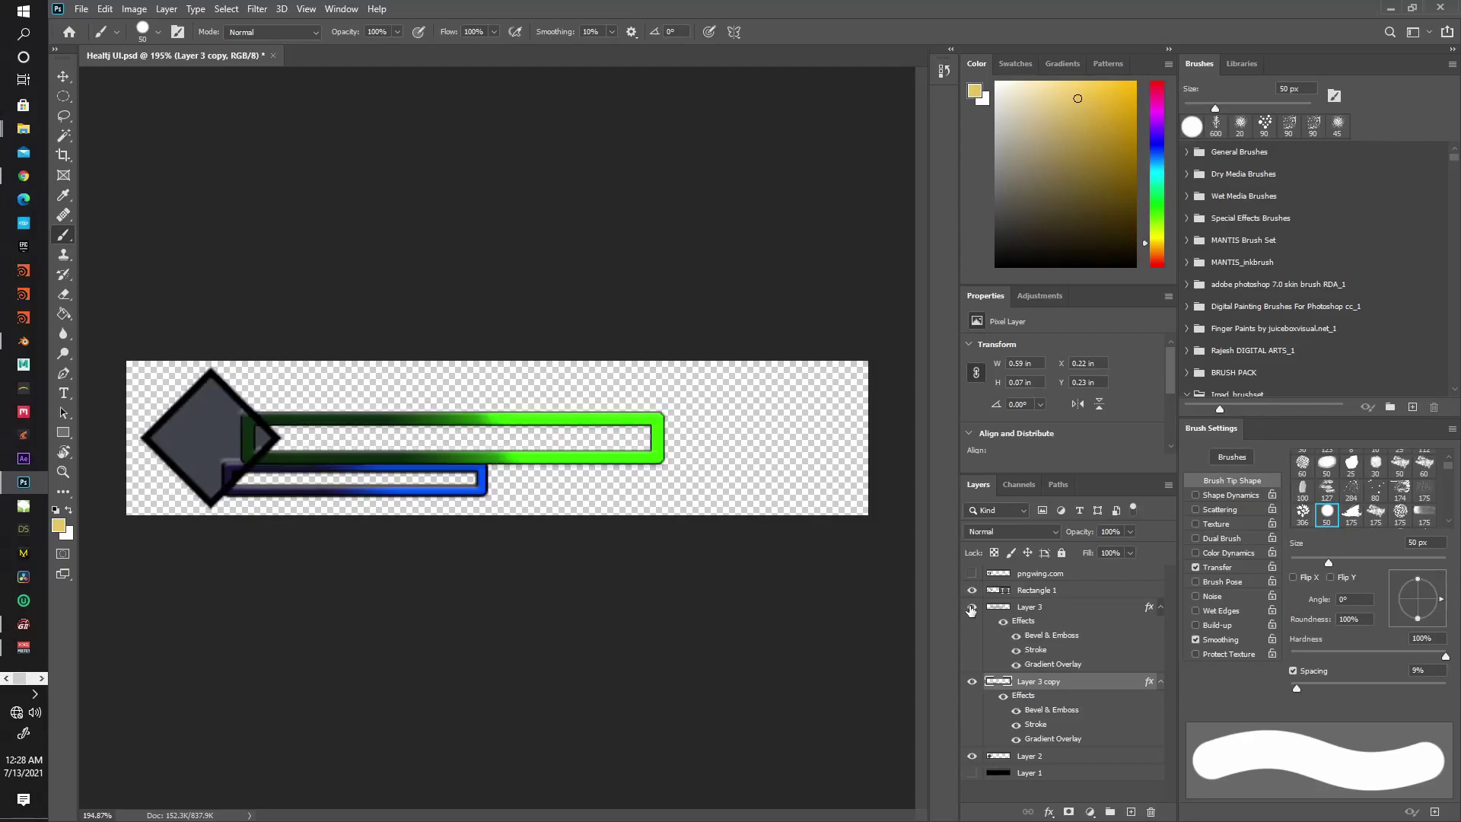
pyautogui.click(973, 683)
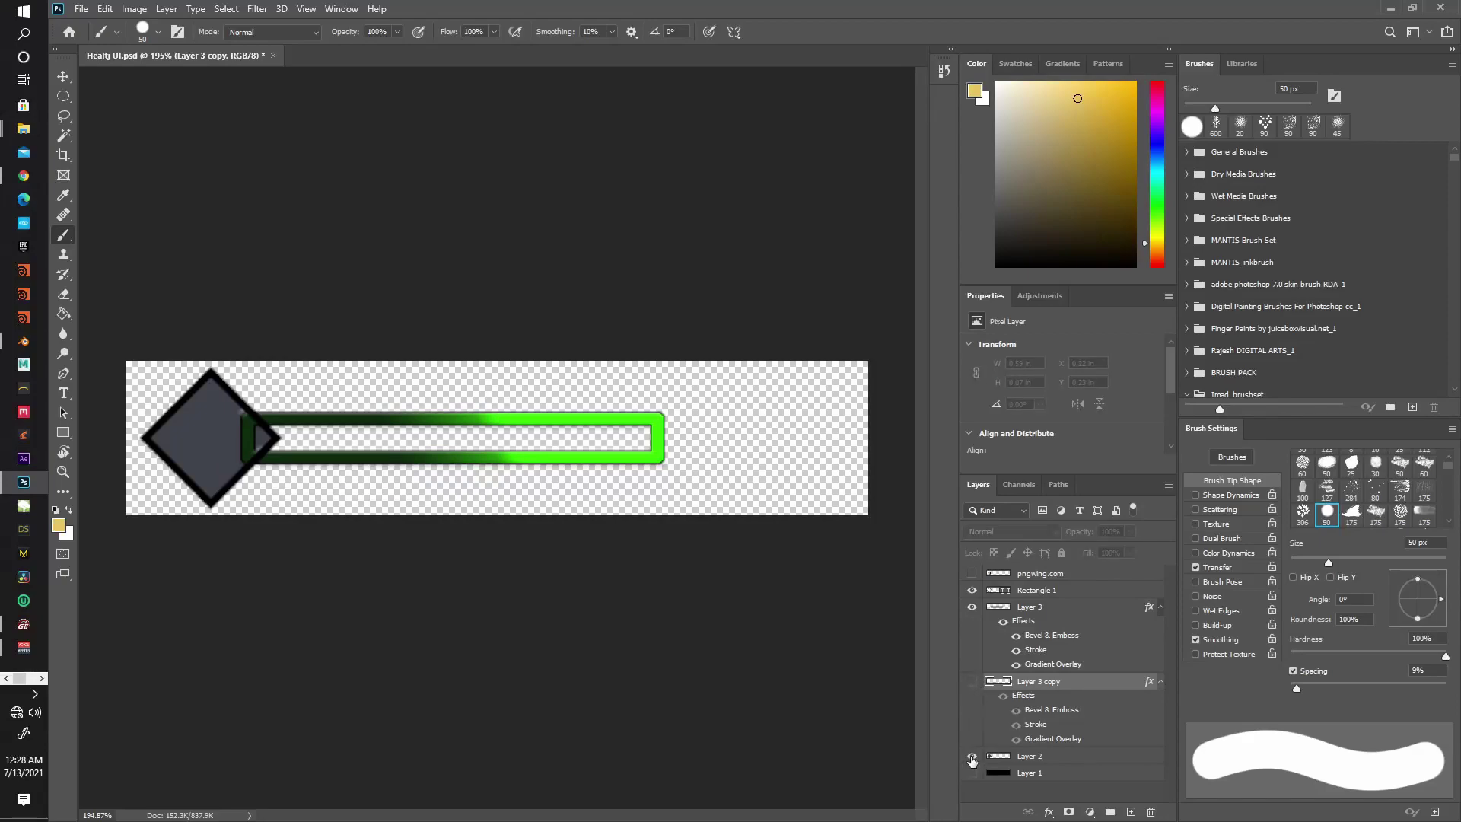
pyautogui.click(972, 757)
pyautogui.click(972, 607)
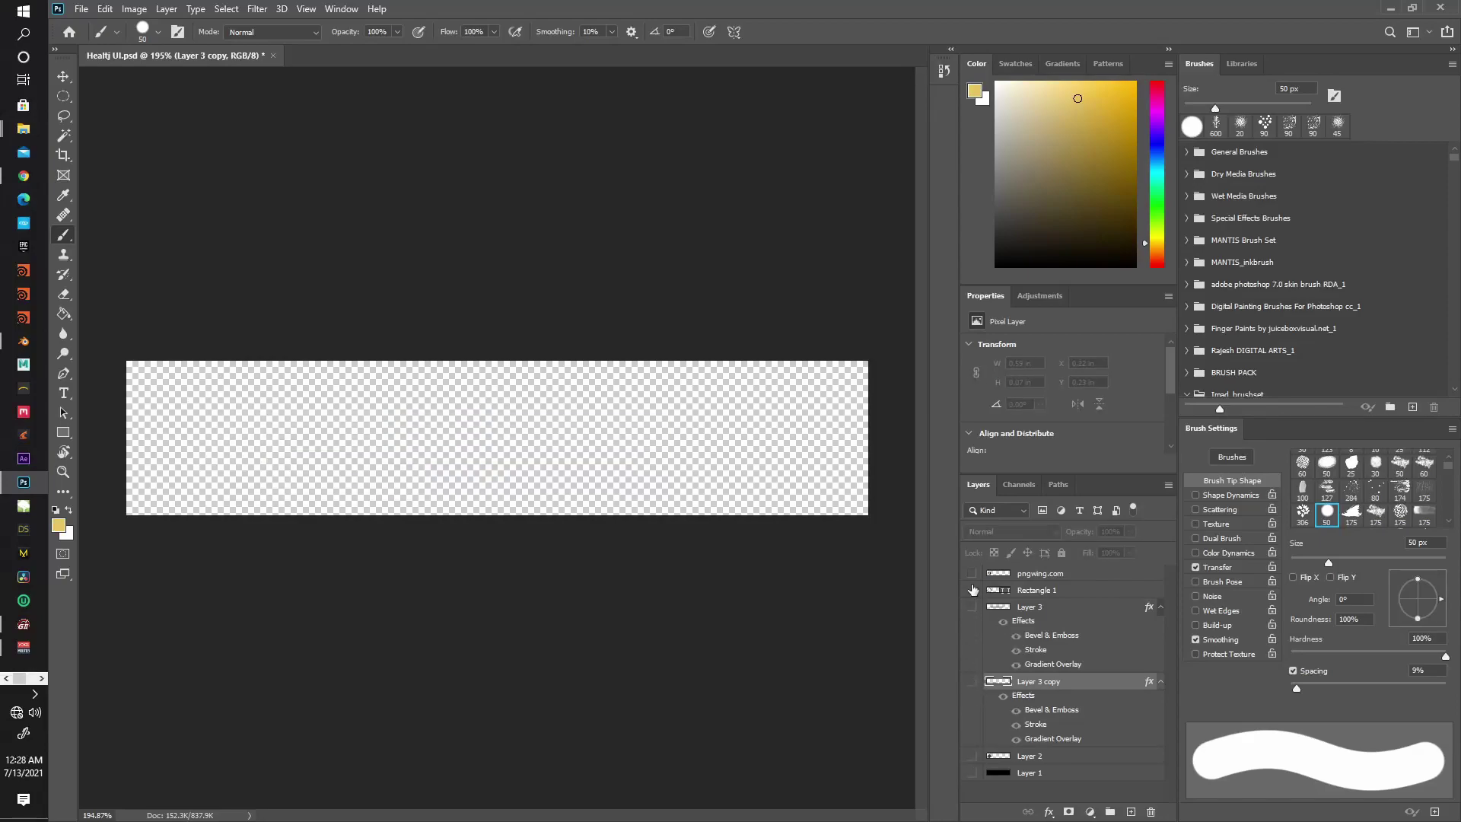
pyautogui.moveTo(972, 573); pyautogui.dragTo(972, 772)
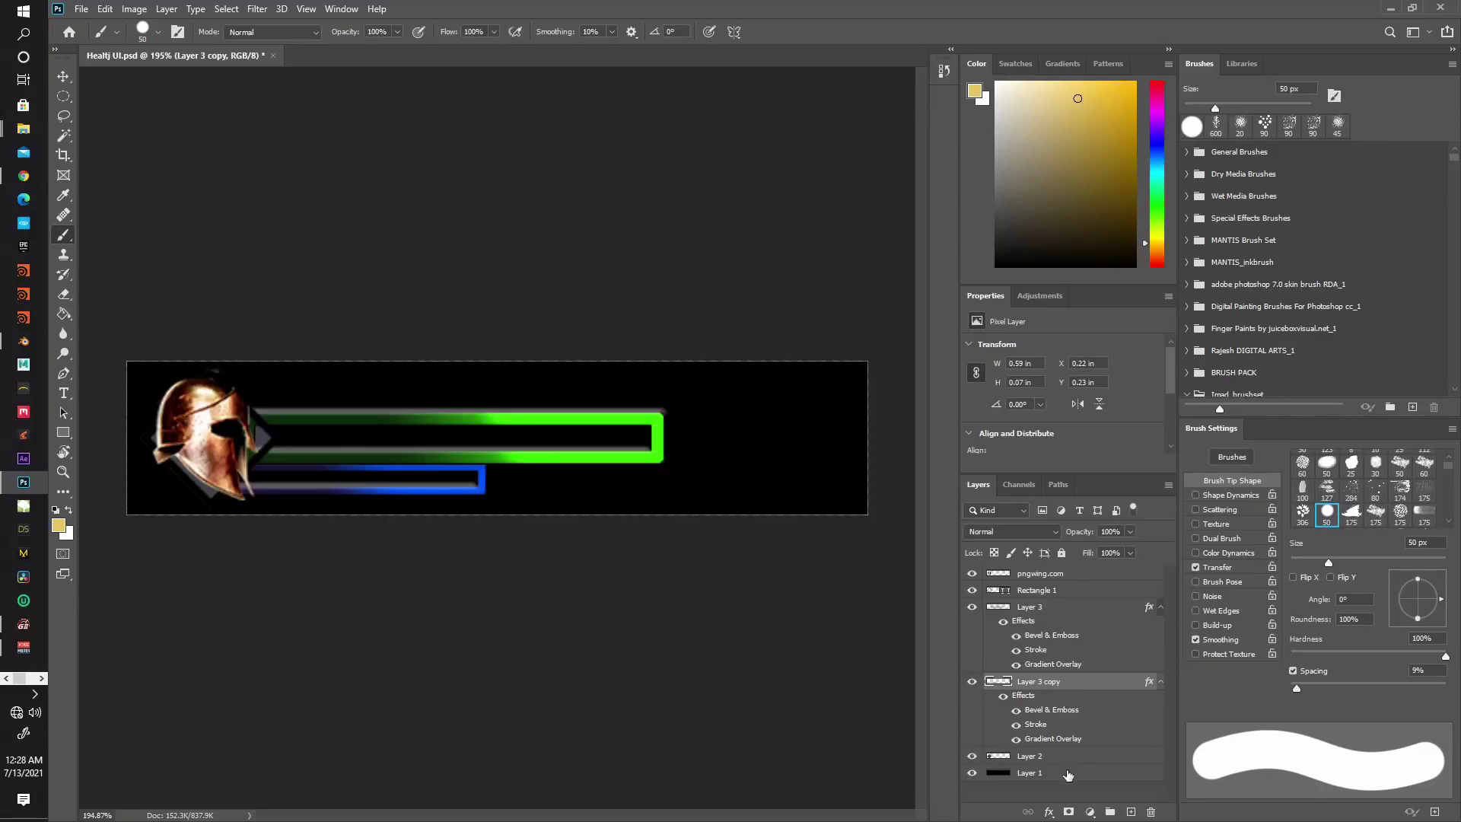
pyautogui.click(1067, 772)
pyautogui.click(972, 773)
# Group the pngwing.com through Layer 2 layers into a hidden Group 1 and add a new layer.
pyautogui.click(1066, 756)
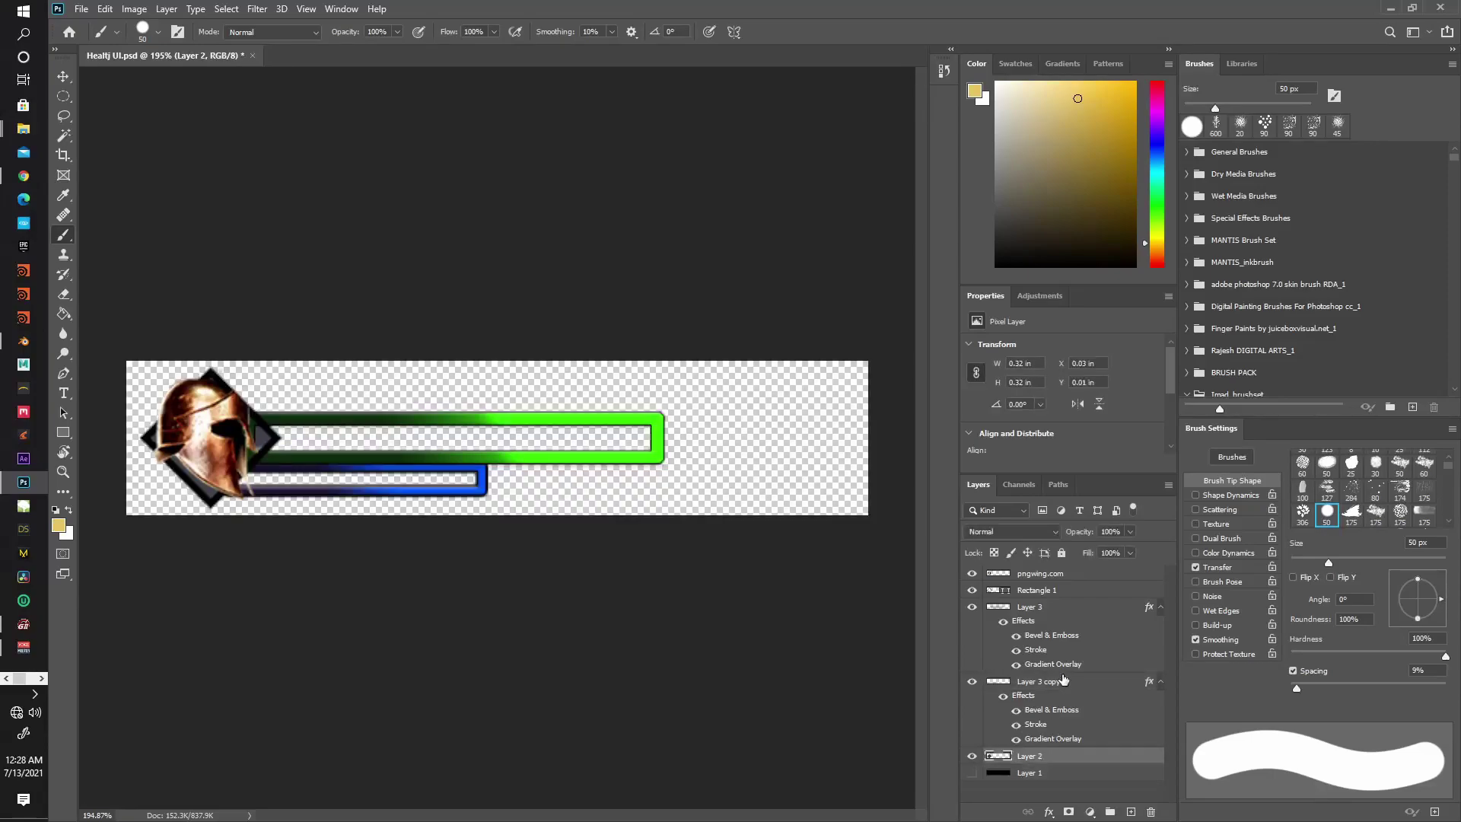
pyautogui.keyDown('shift'); pyautogui.click(1058, 586); pyautogui.keyUp('shift')
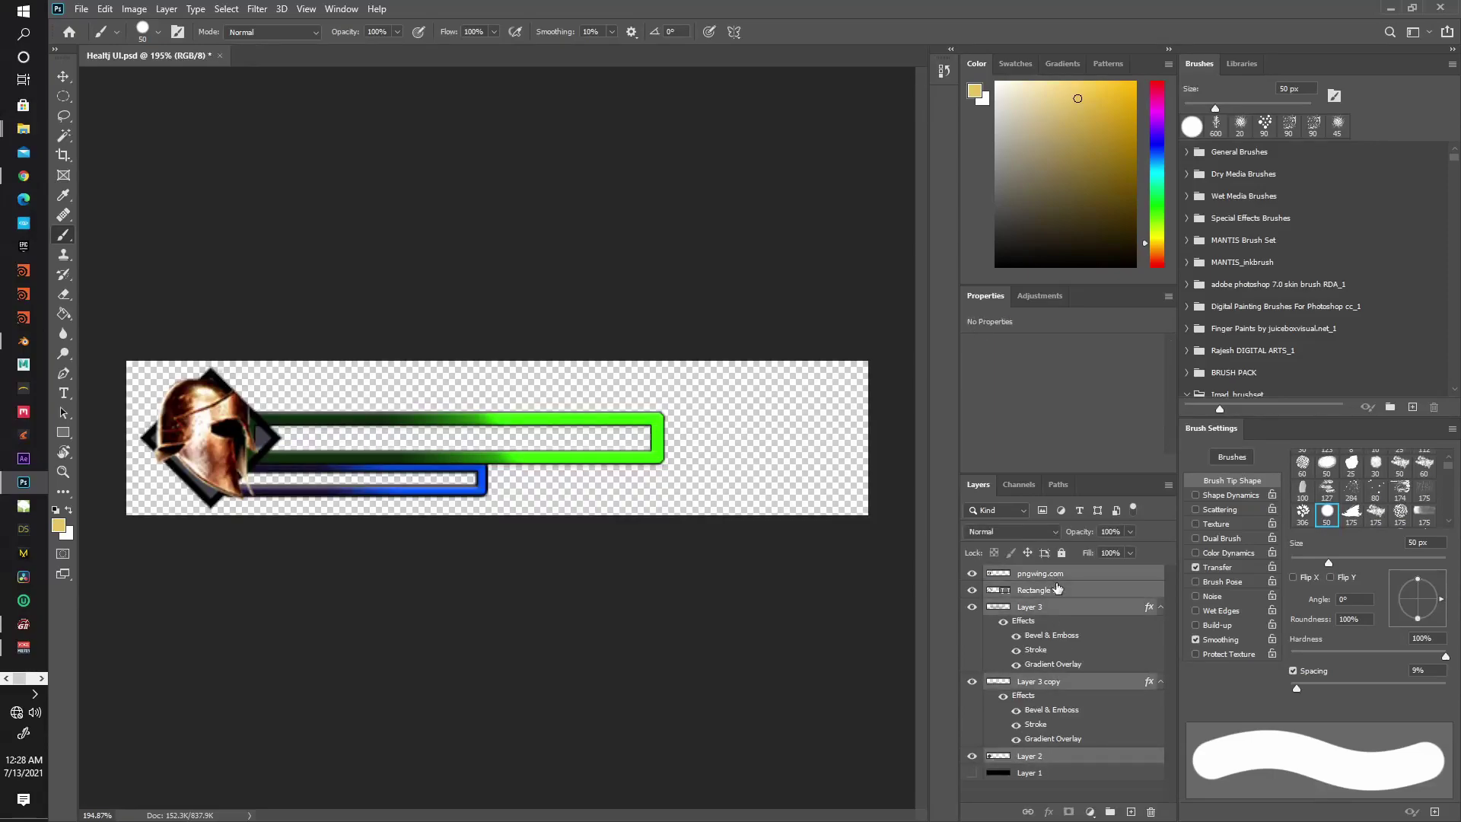
pyautogui.hotkey('ctrl', 'g')
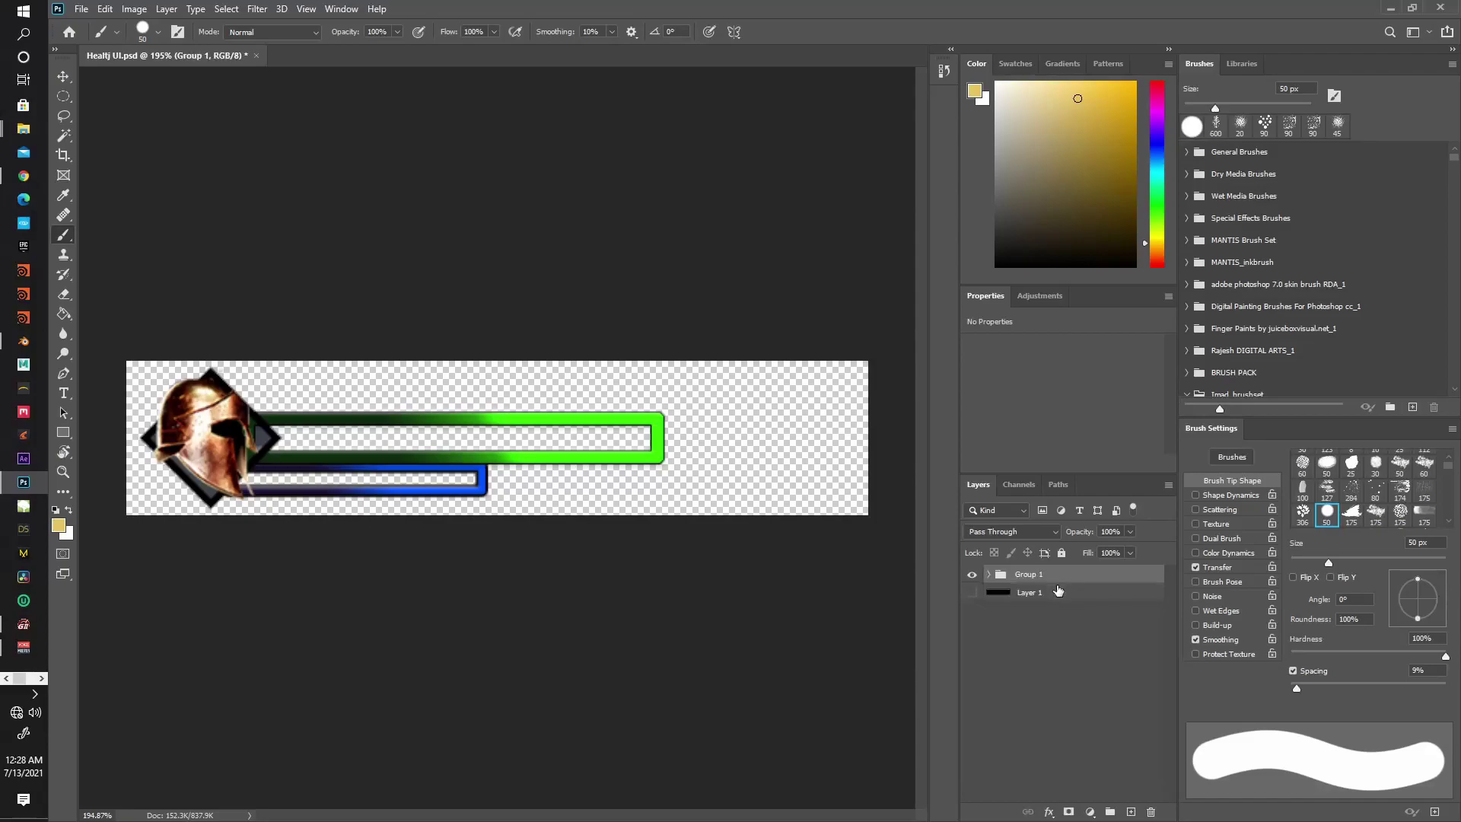
pyautogui.click(971, 574)
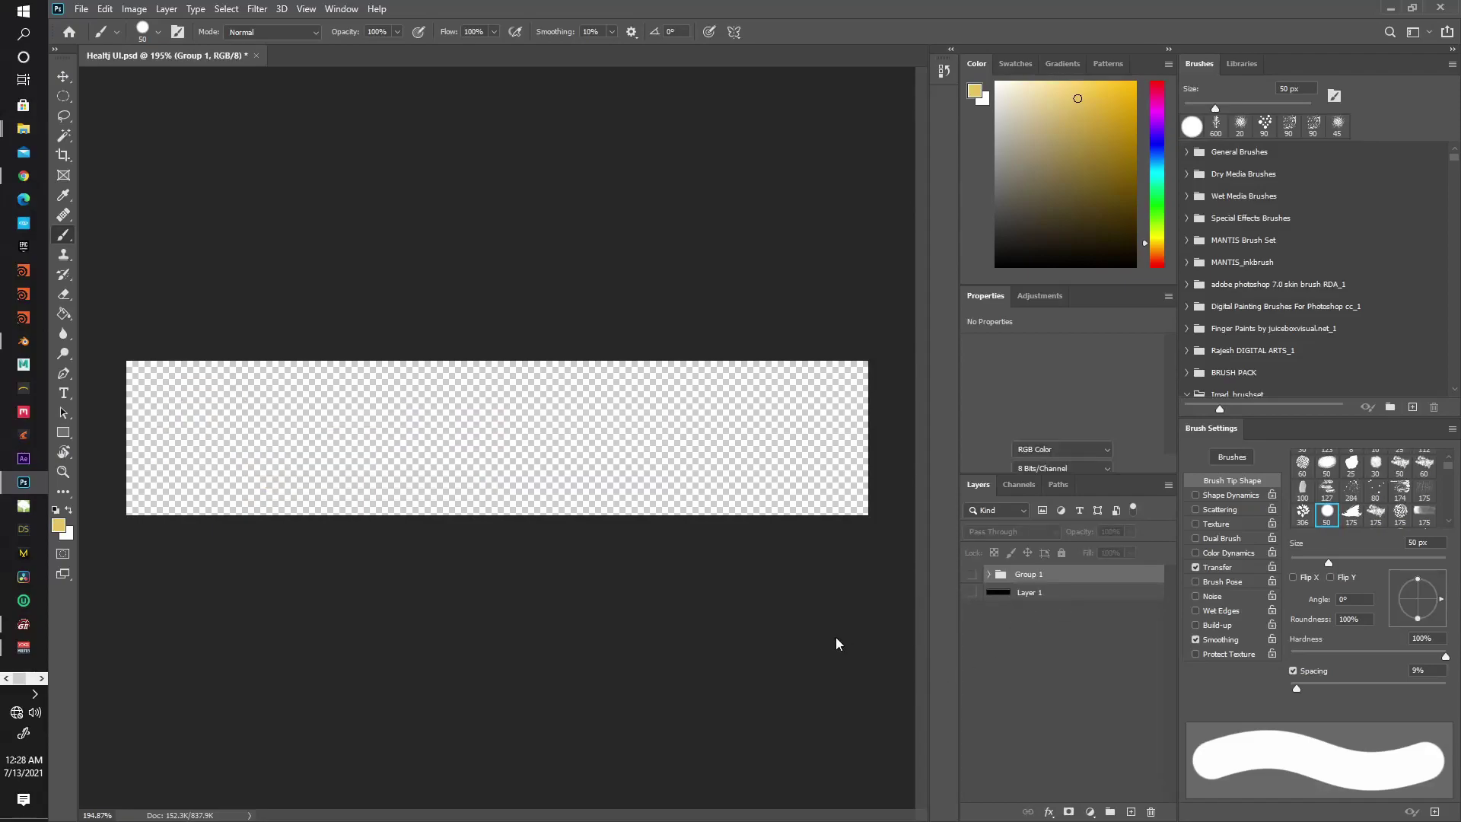
pyautogui.click(1112, 615)
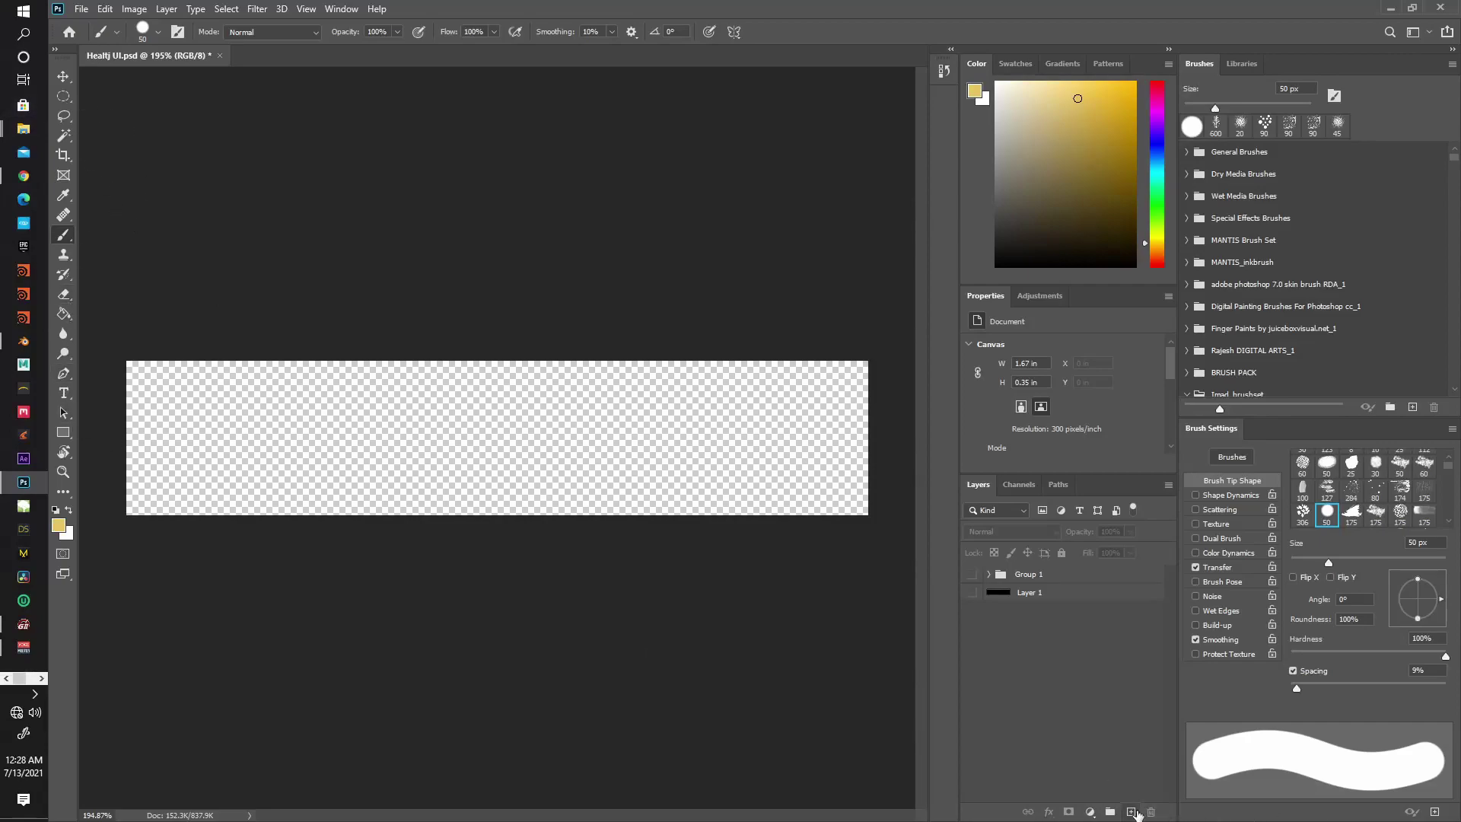
pyautogui.click(1131, 812)
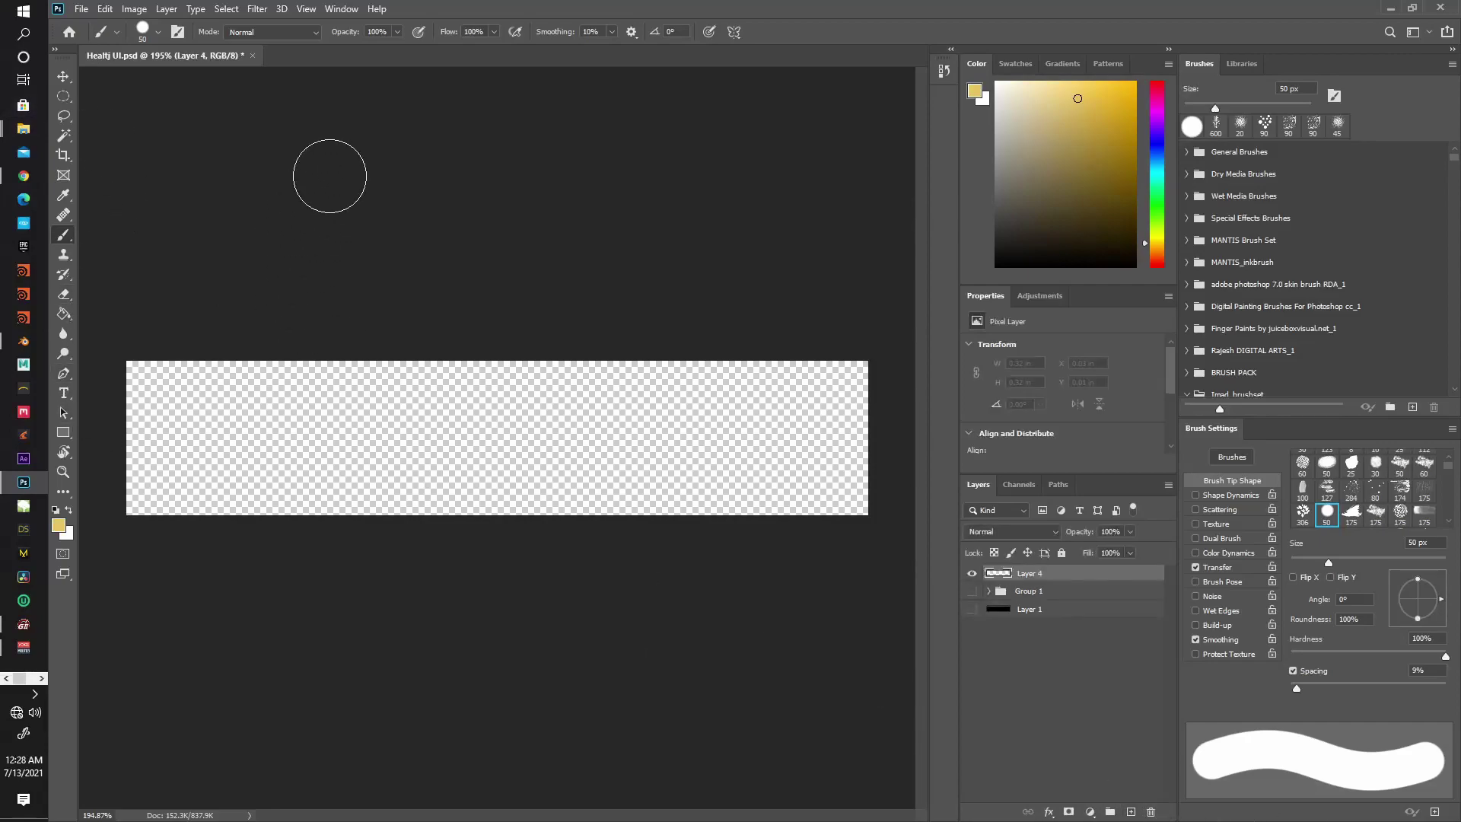
# Fill a square selection near the banner's left end with grey.
pyautogui.click(63, 96)
pyautogui.click(114, 97)
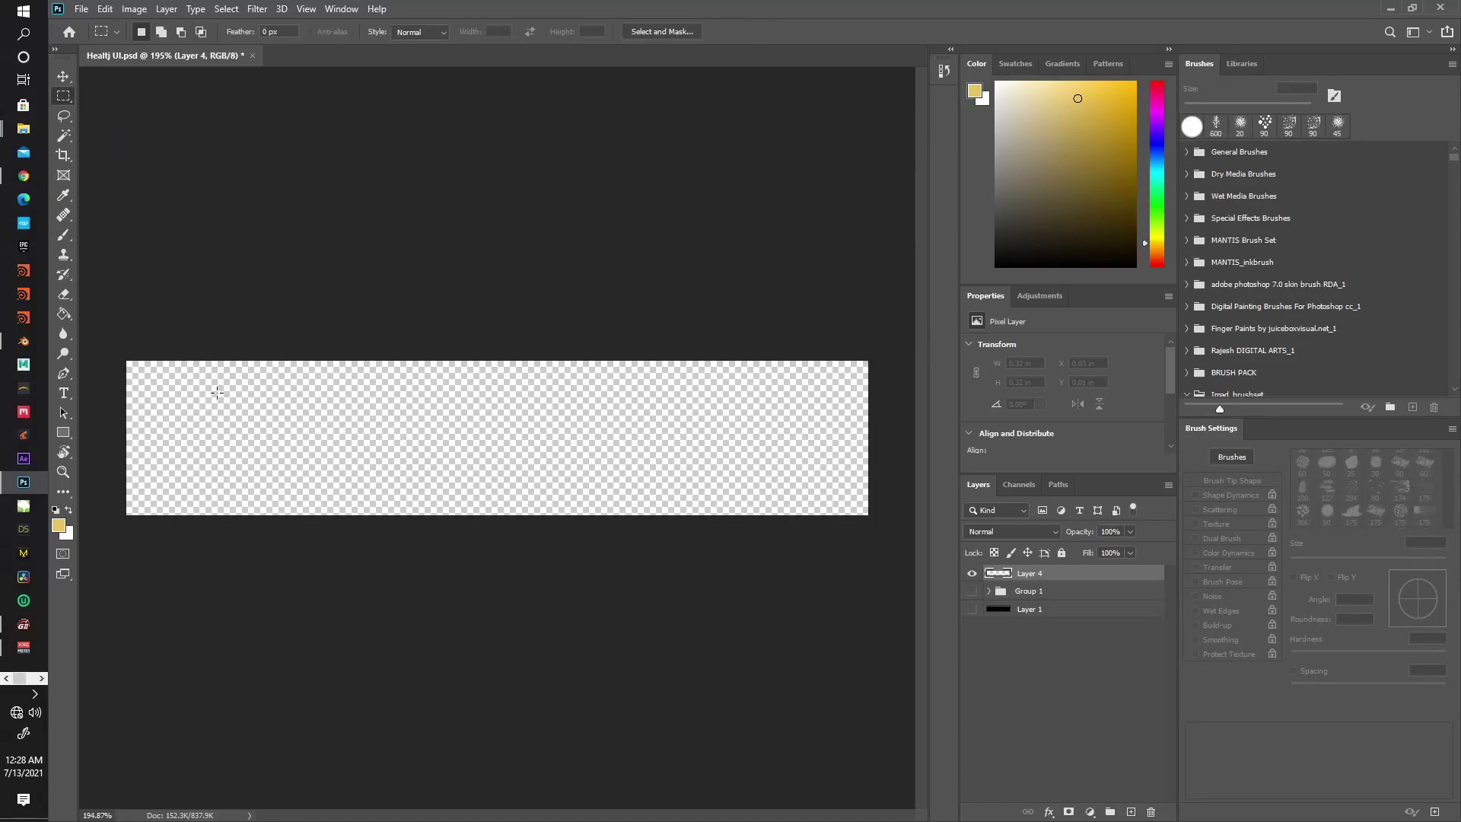
pyautogui.moveTo(192, 390); pyautogui.dragTo(300, 481)
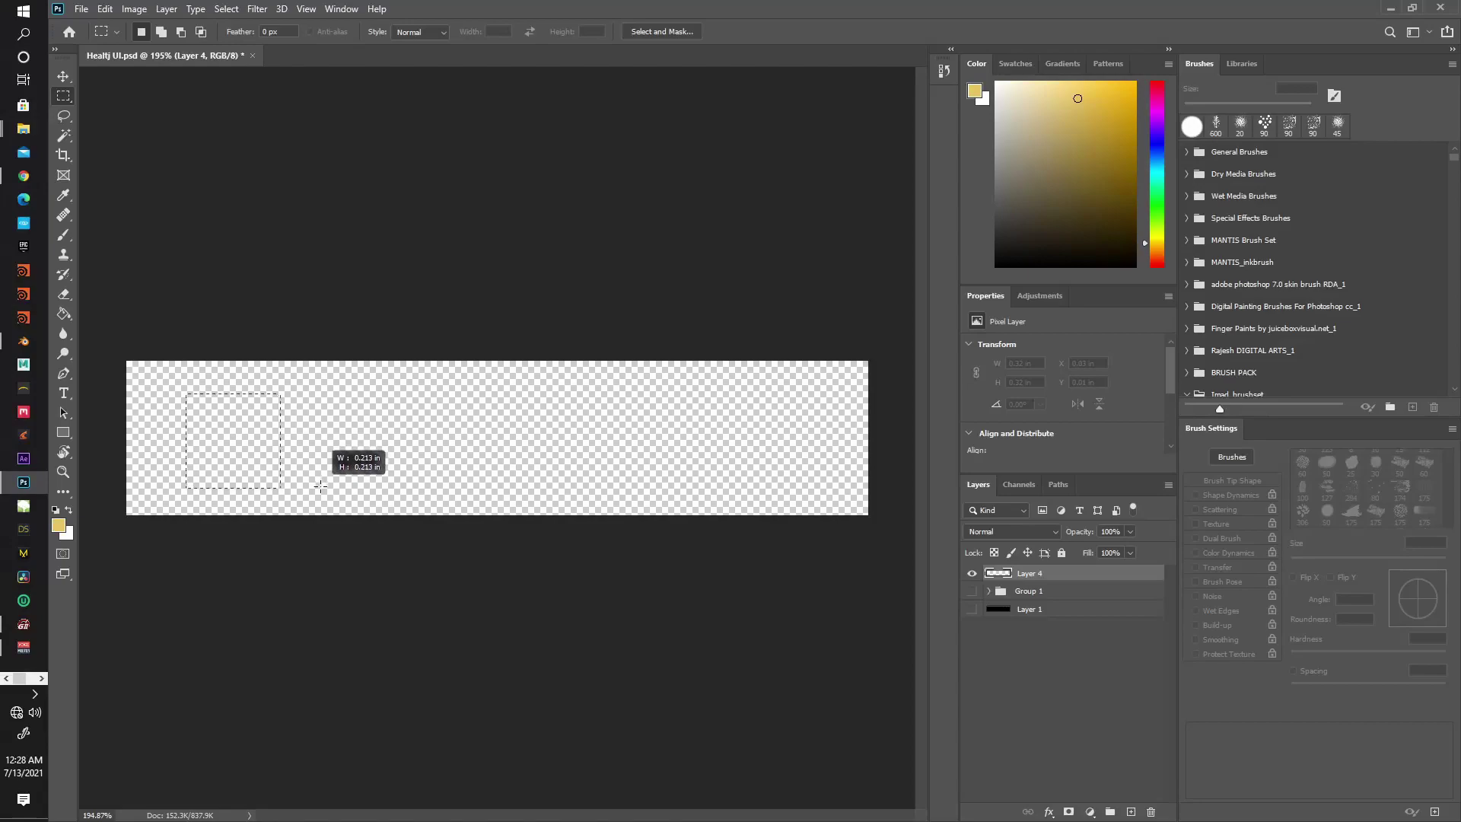
pyautogui.moveTo(300, 481); pyautogui.dragTo(325, 487)
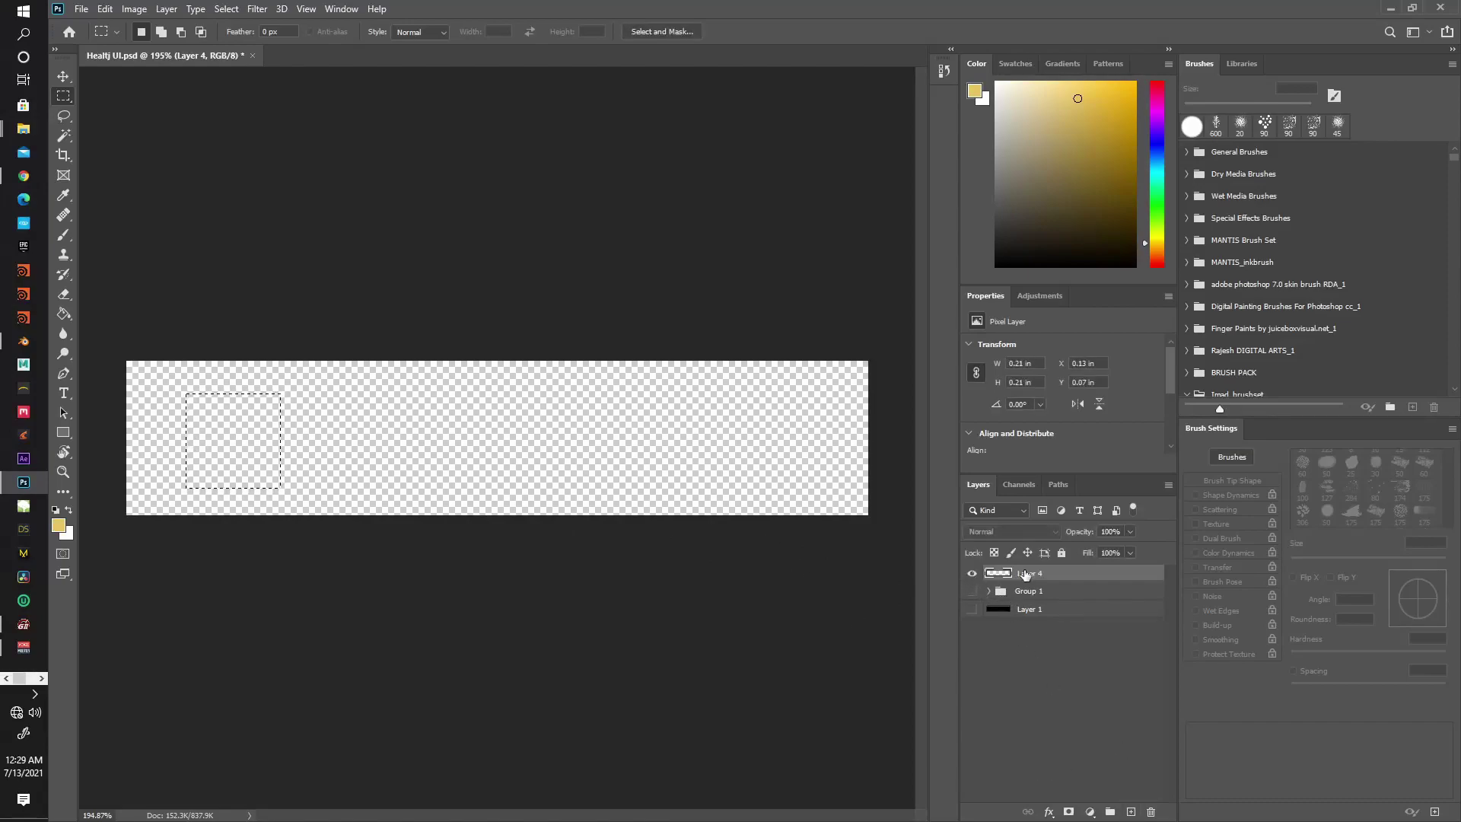
pyautogui.moveTo(1025, 219); pyautogui.dragTo(965, 200)
pyautogui.hotkey('alt', 'BackSpace')
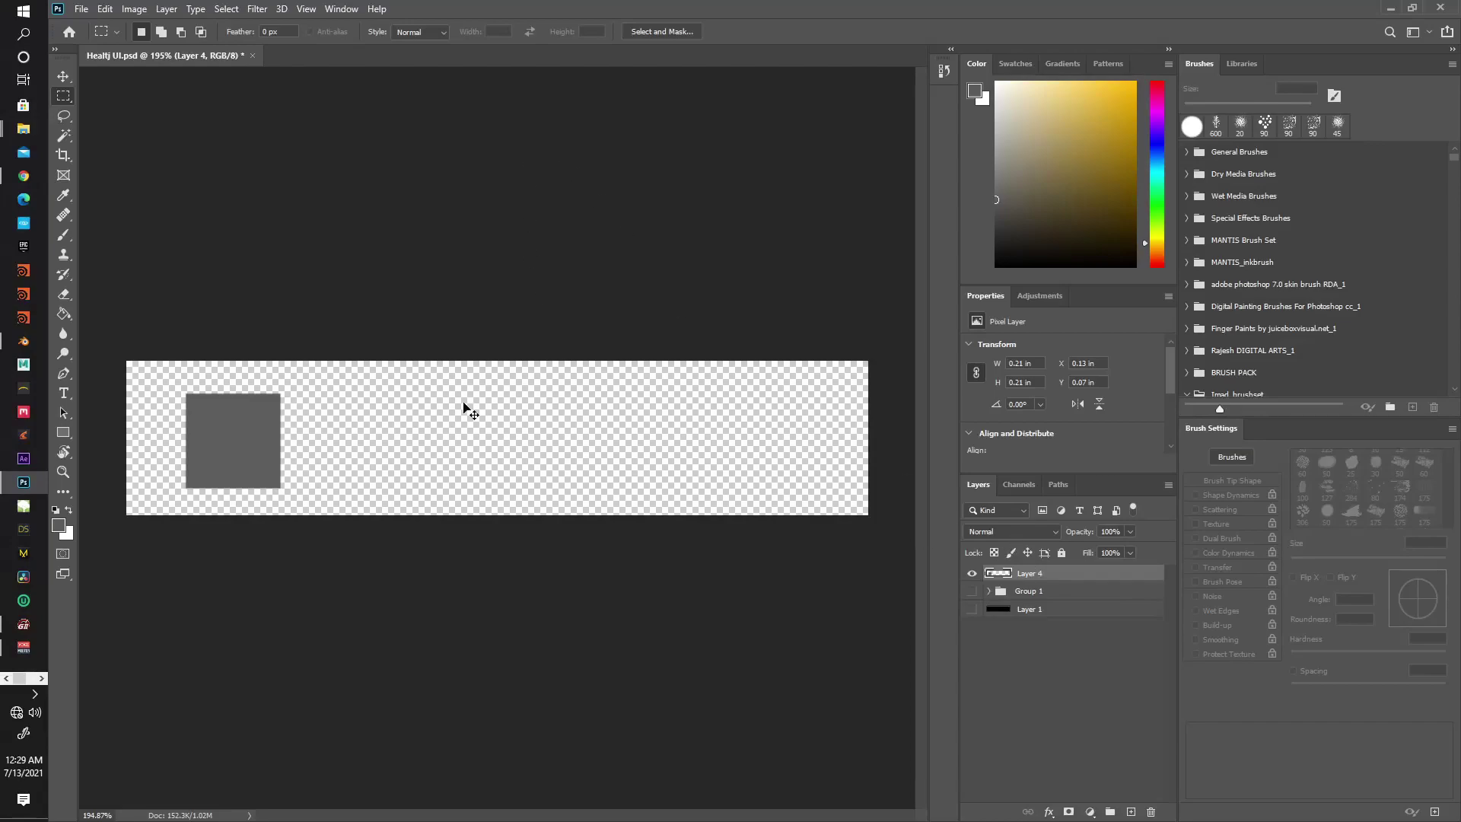
# Rotate the grey square 45° into a diamond and commit the transform.
pyautogui.hotkey('ctrl', 't')
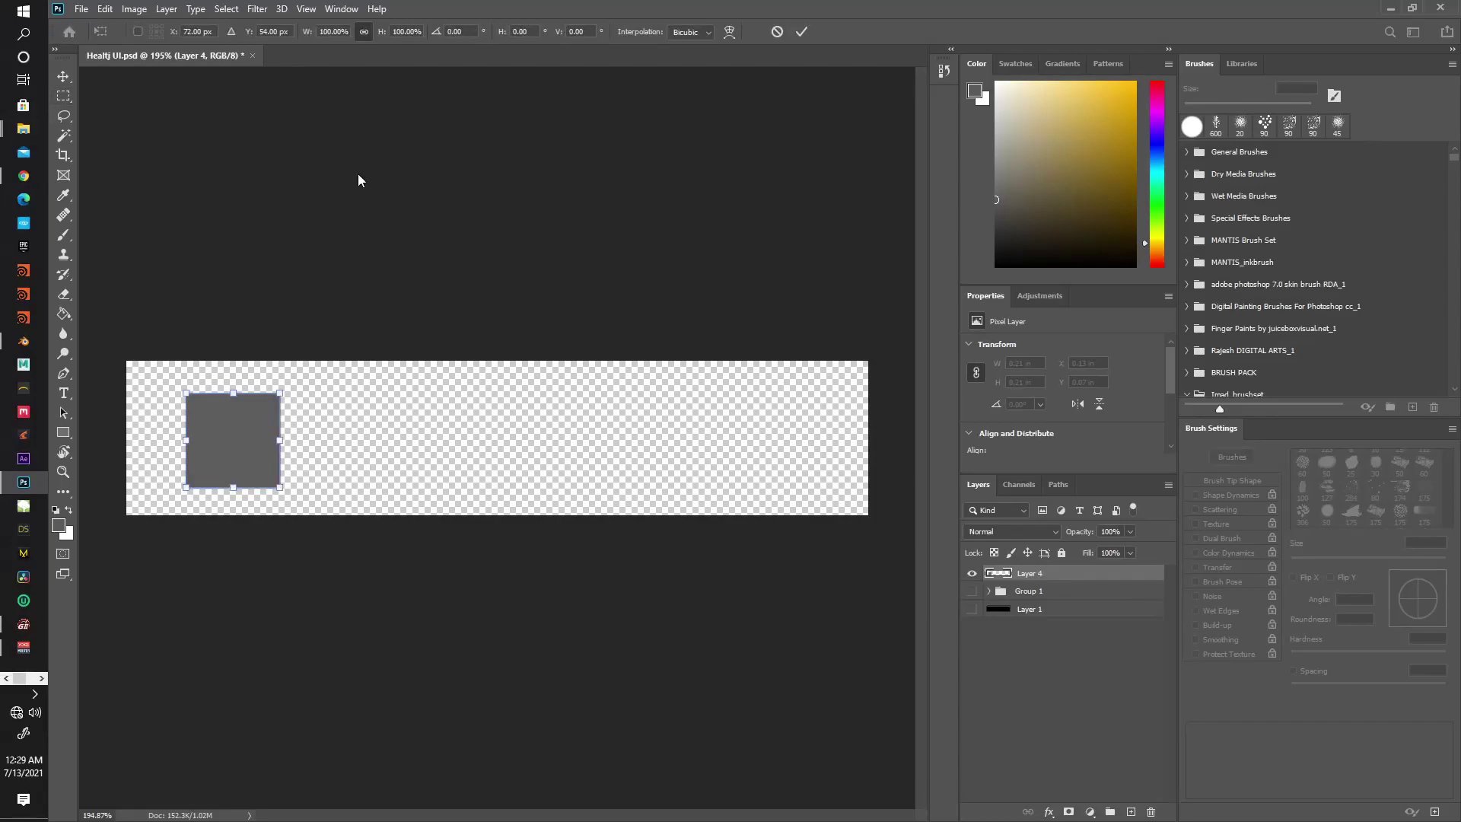
pyautogui.click(469, 29)
pyautogui.write('45')
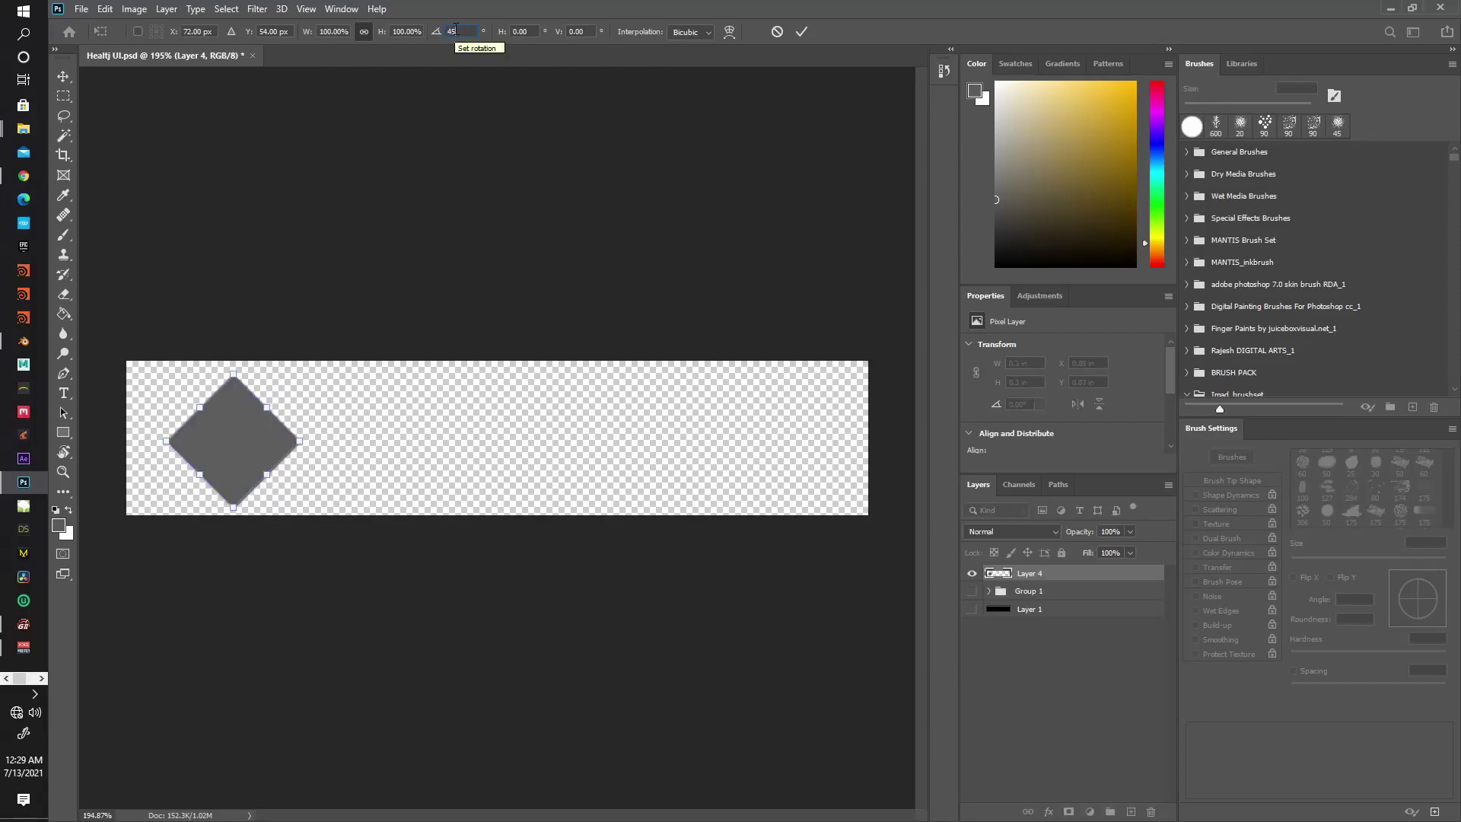
pyautogui.press('Return')
pyautogui.click(63, 76)
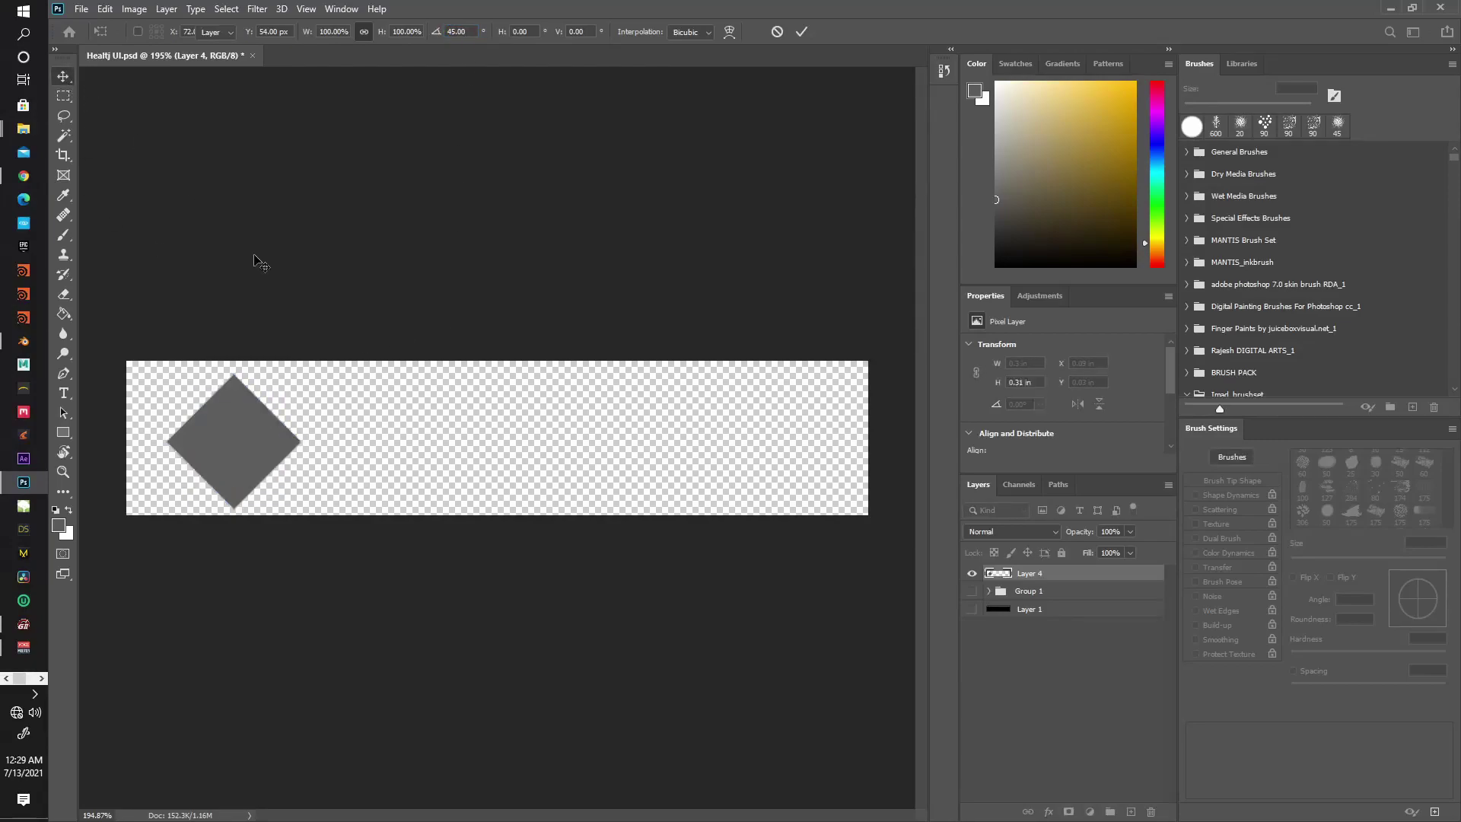
# Give Layer 4 a 5 px Stroke and a deeper Bevel & Emboss effect.
pyautogui.rightClick(1053, 592)
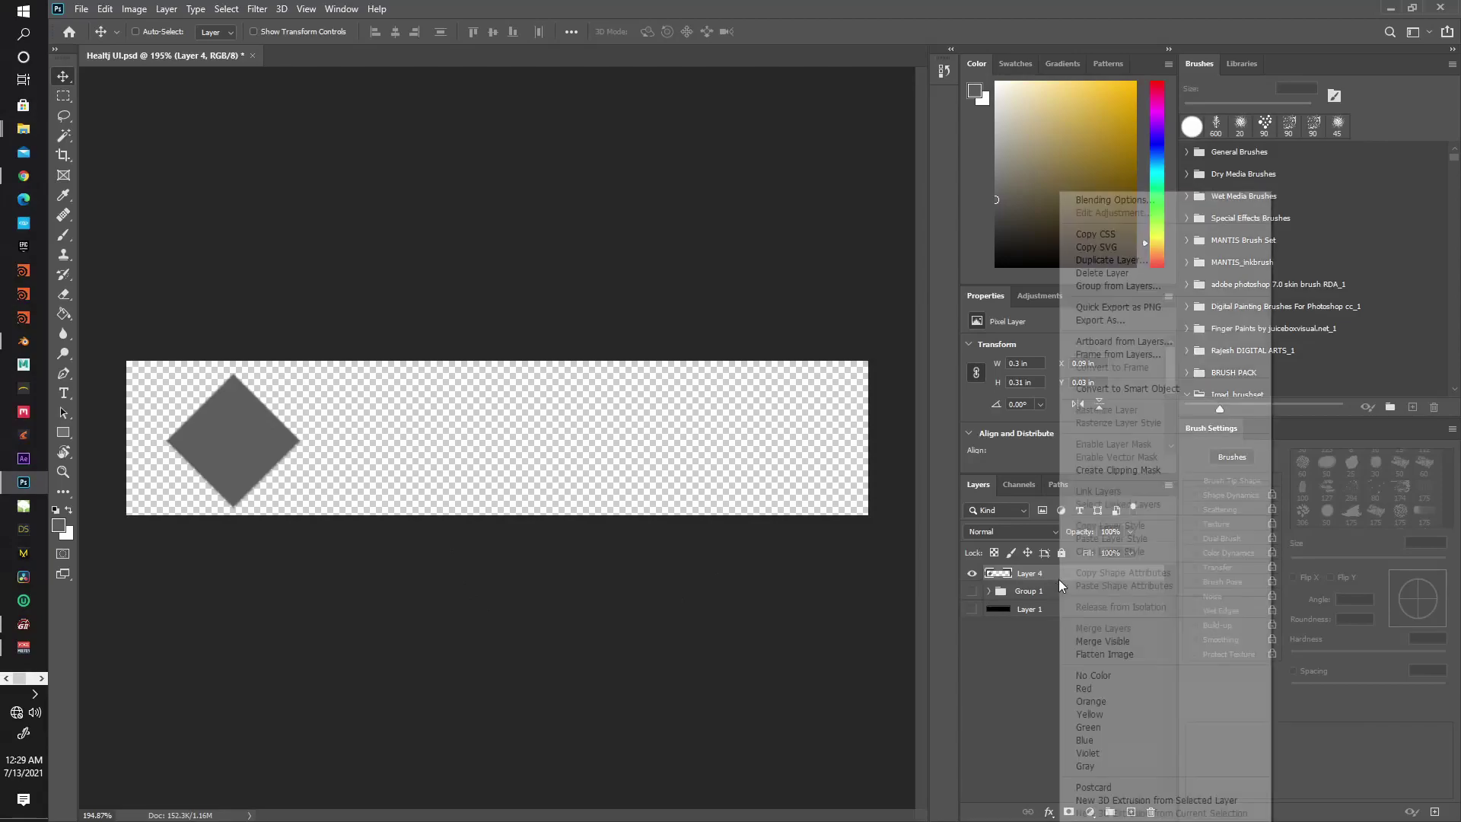
pyautogui.click(1139, 201)
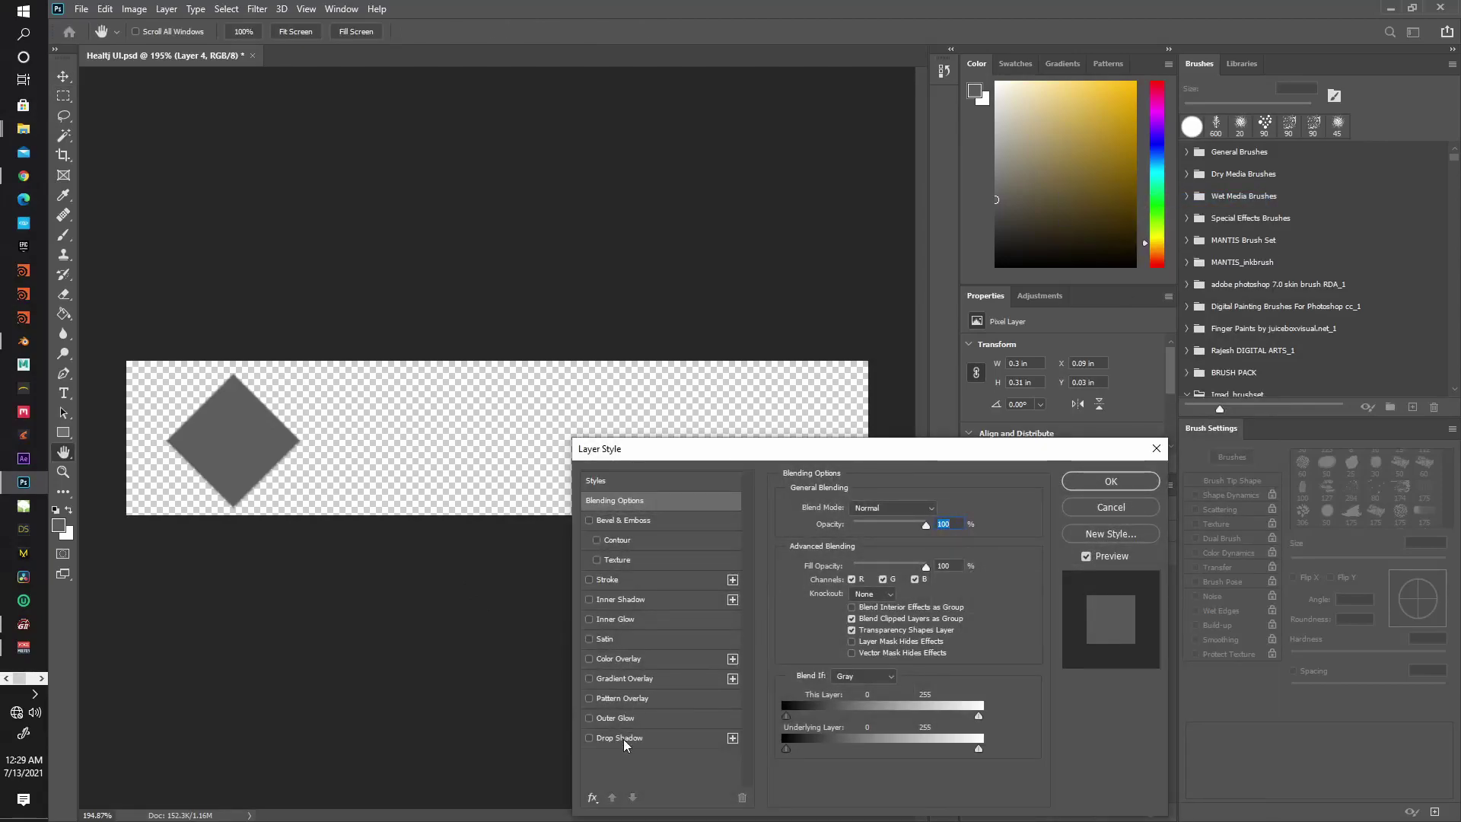
pyautogui.click(607, 581)
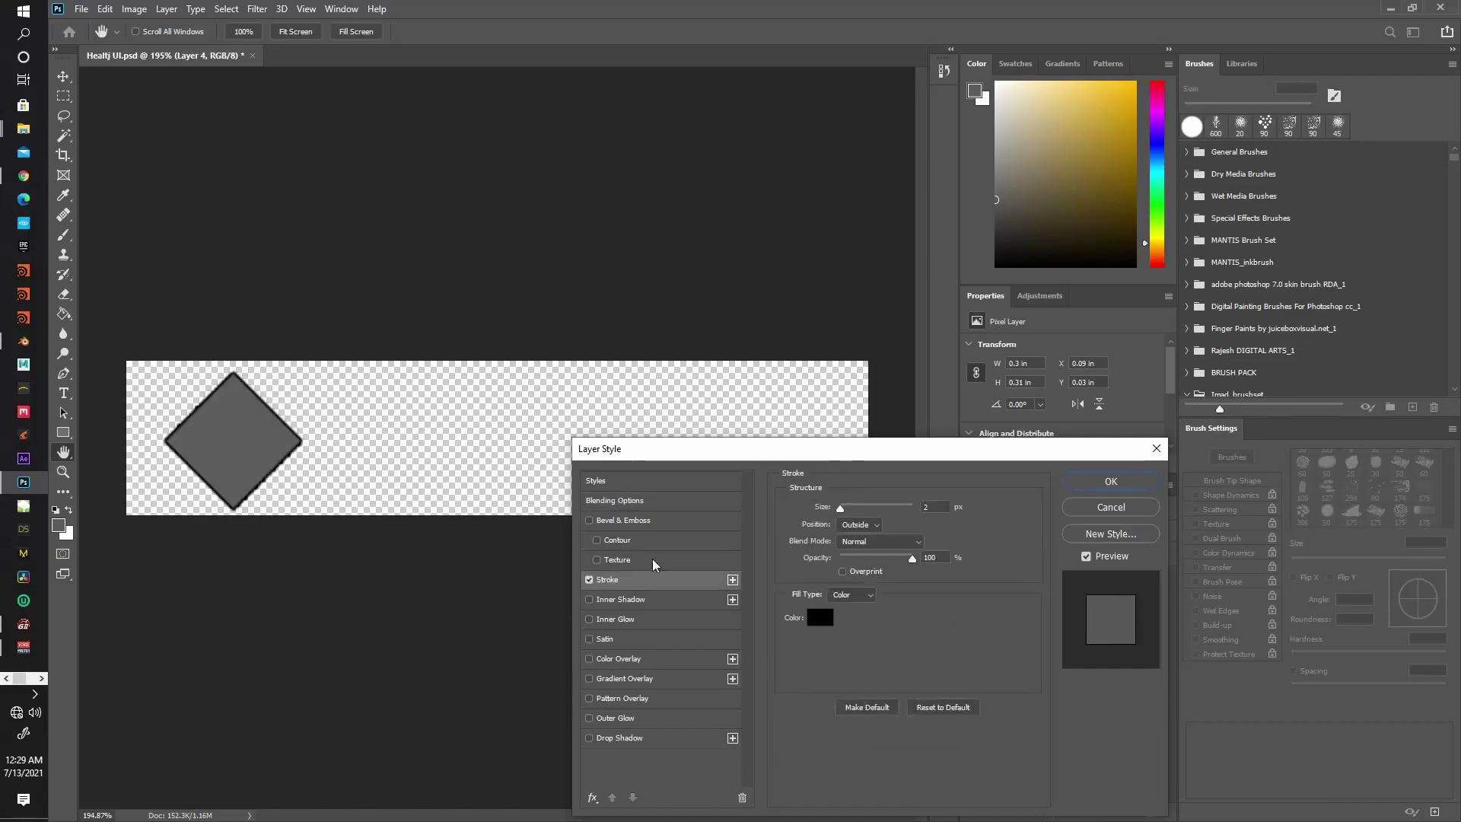
pyautogui.moveTo(842, 505); pyautogui.dragTo(844, 507)
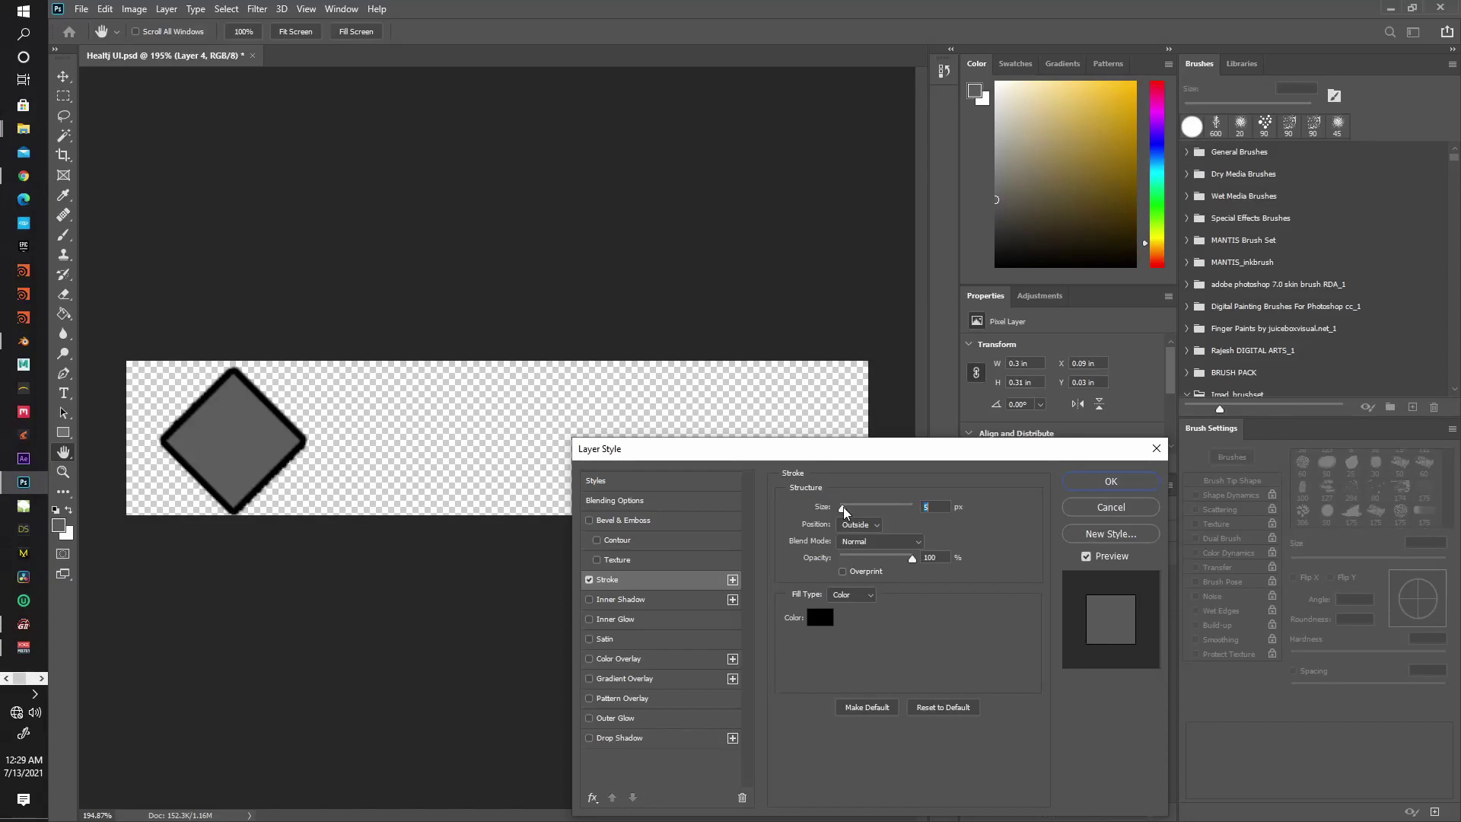
pyautogui.click(624, 519)
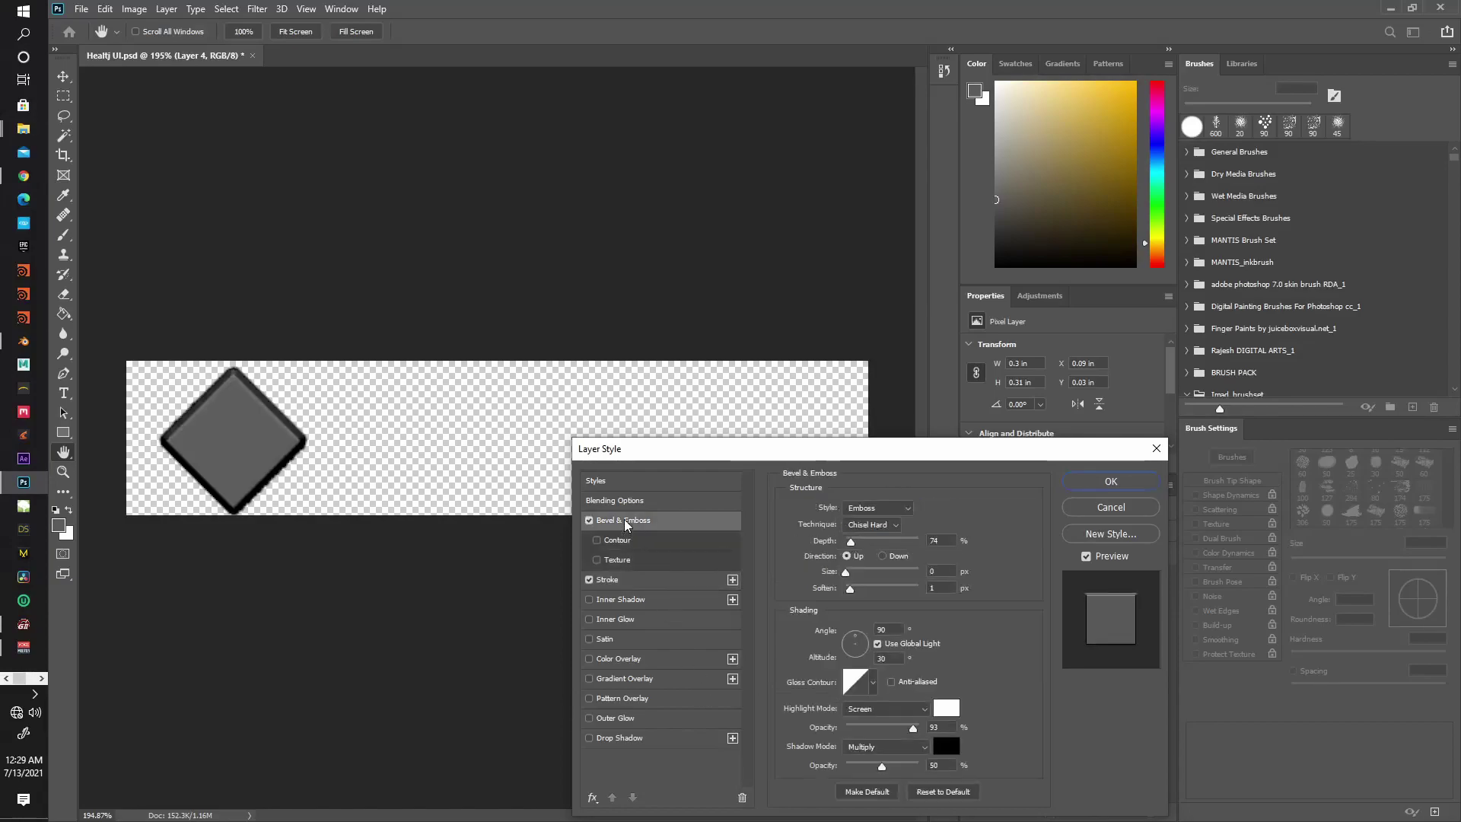
pyautogui.moveTo(851, 541)
pyautogui.mouseDown()
pyautogui.moveTo(848, 577)
pyautogui.moveTo(852, 542)
pyautogui.mouseUp()
pyautogui.click(1069, 484)
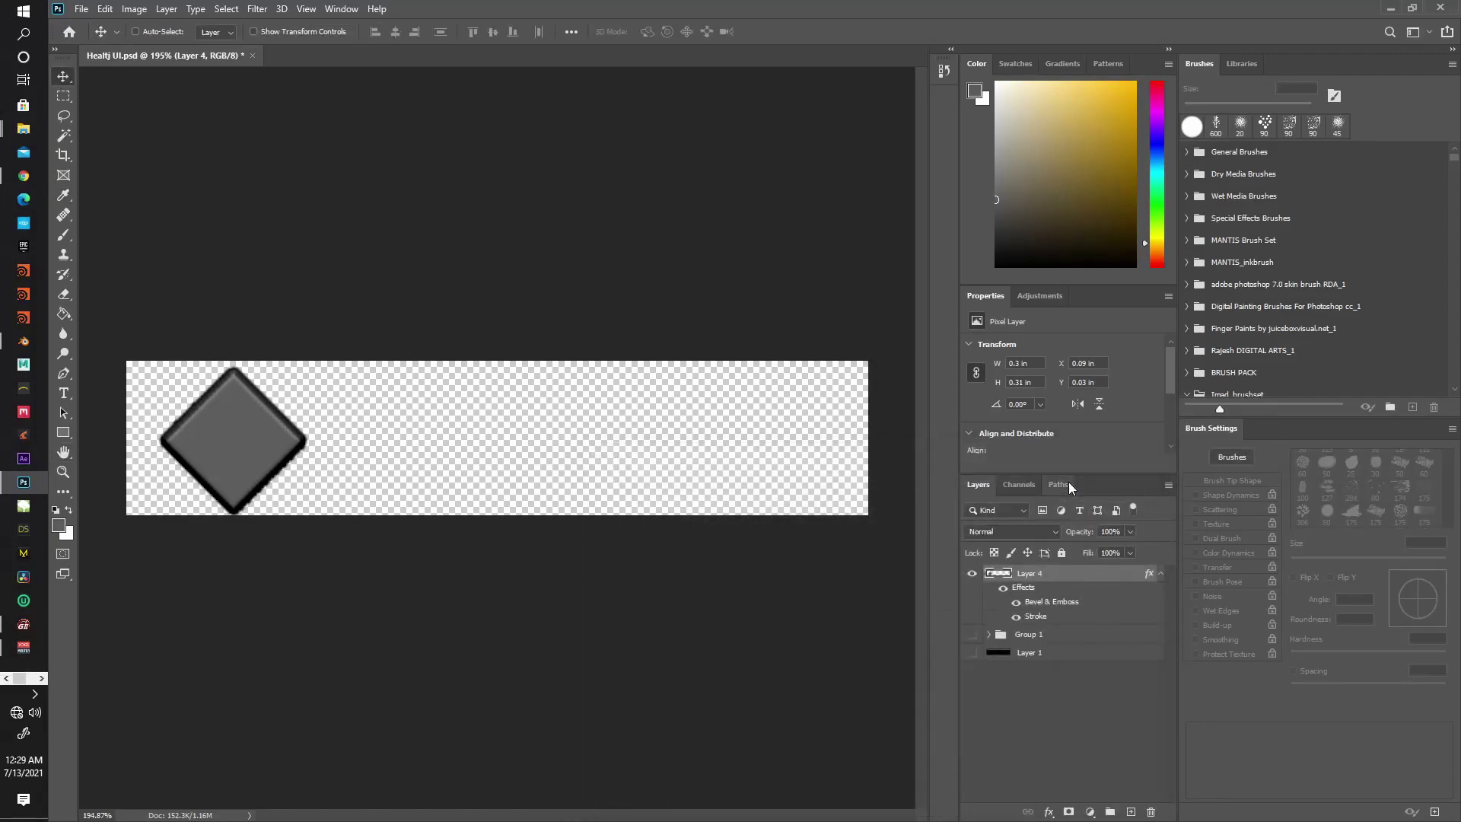
pyautogui.click(1064, 637)
# Duplicate the pngwing.com helmet layer out of Group 1, then hide Group 1.
pyautogui.click(972, 635)
pyautogui.click(989, 635)
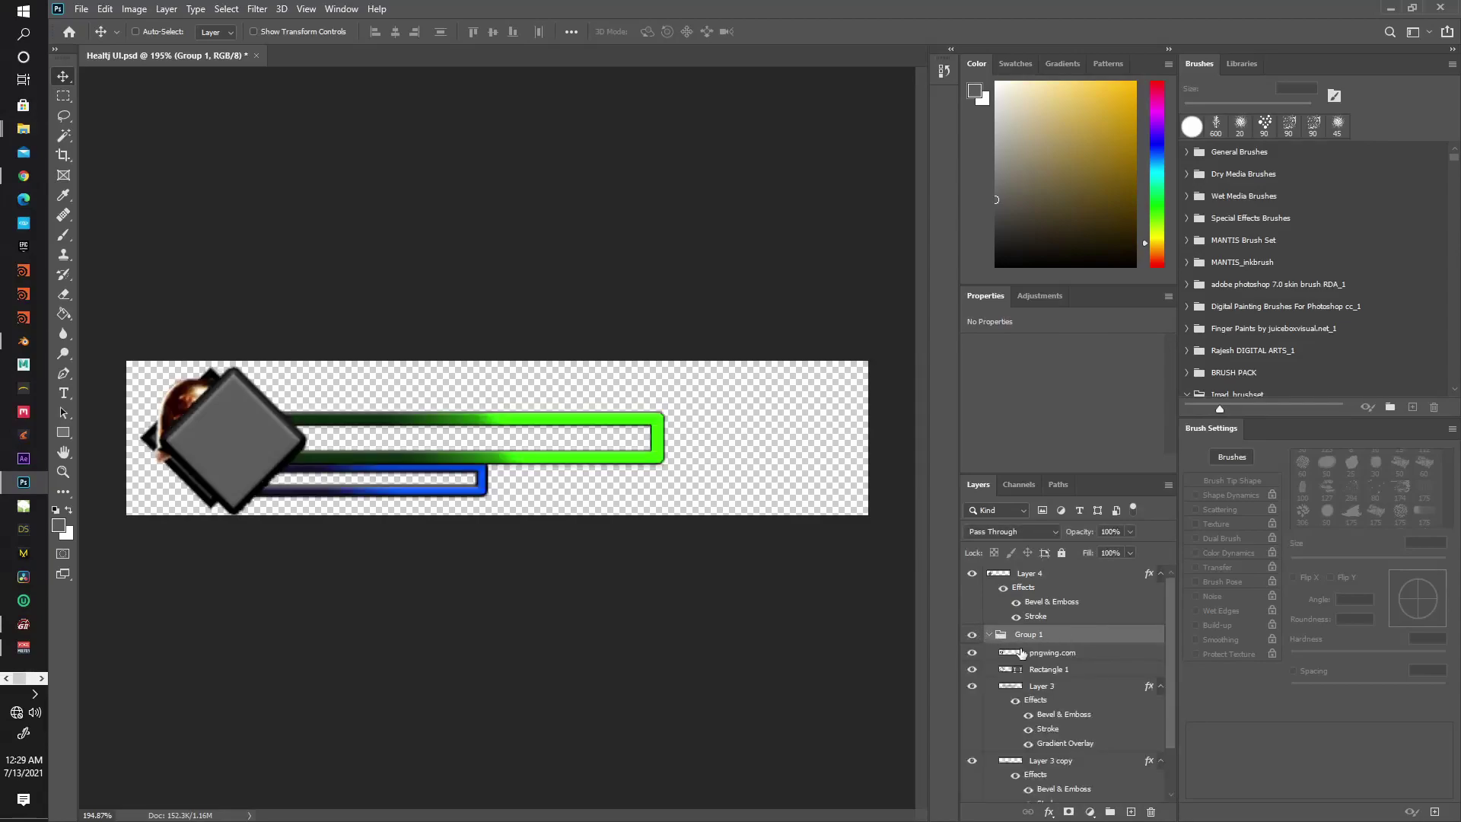
pyautogui.click(1043, 656)
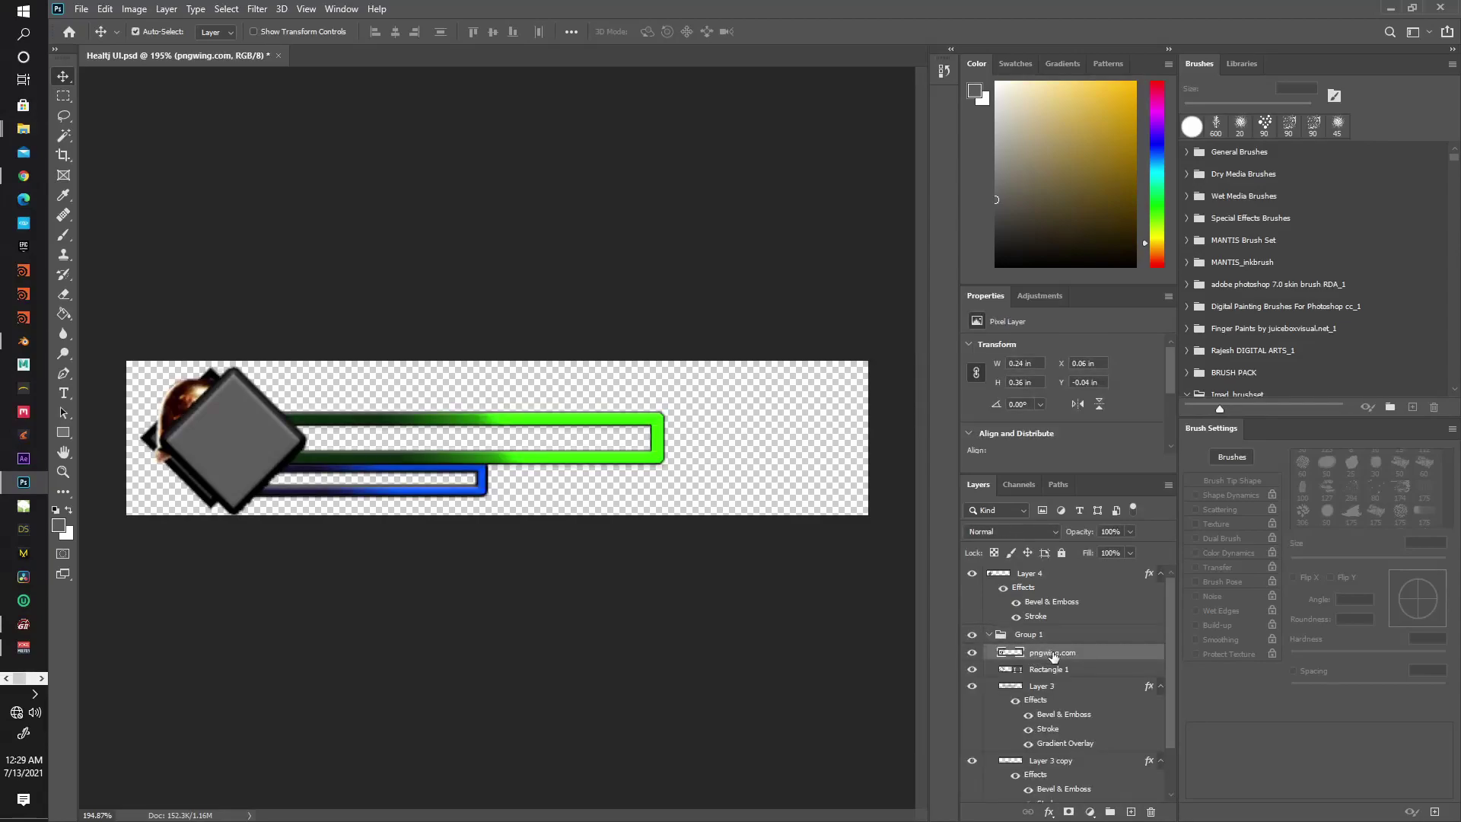
pyautogui.hotkey('ctrl', 'w')
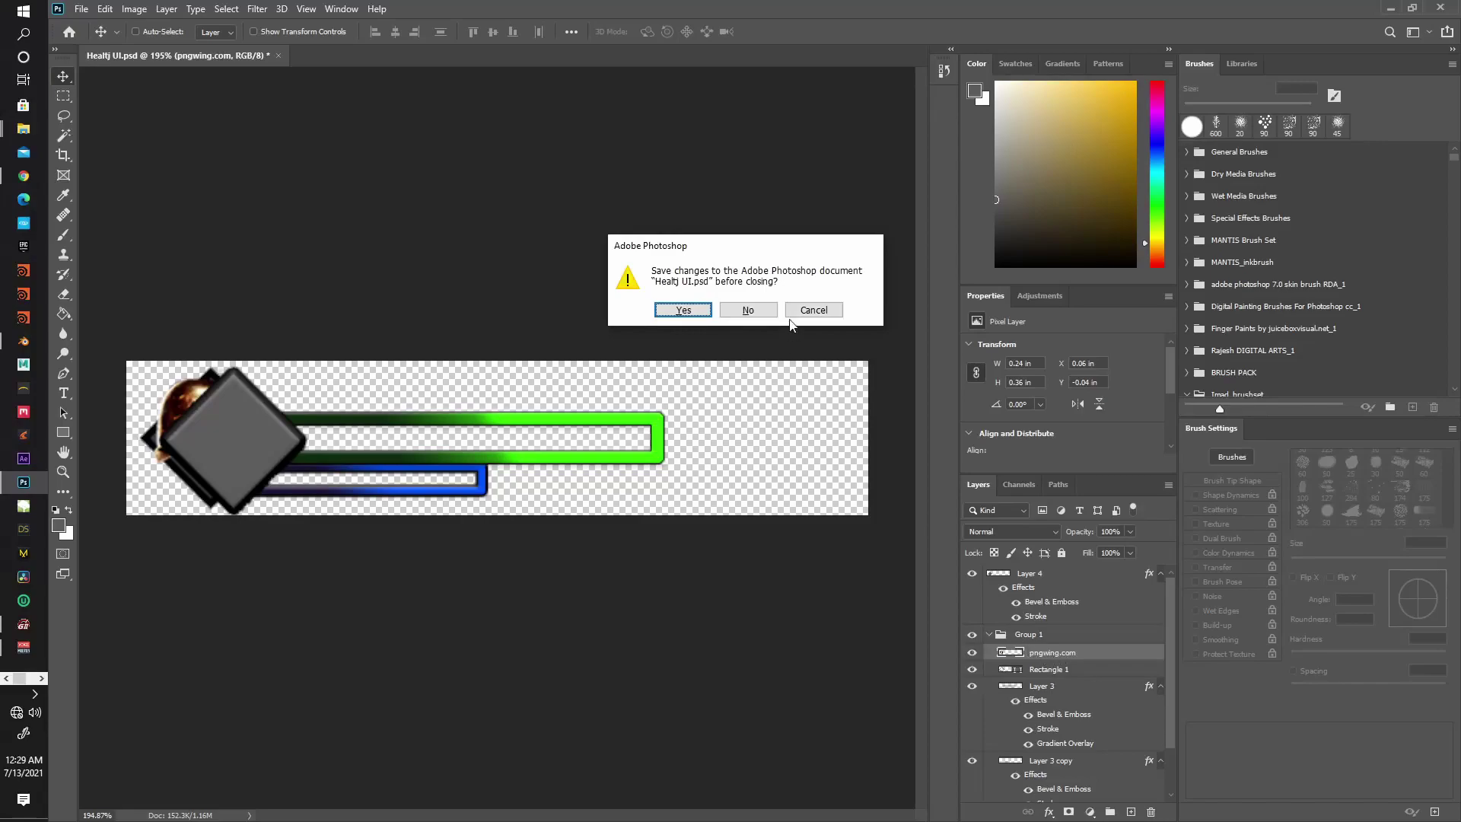
pyautogui.click(819, 314)
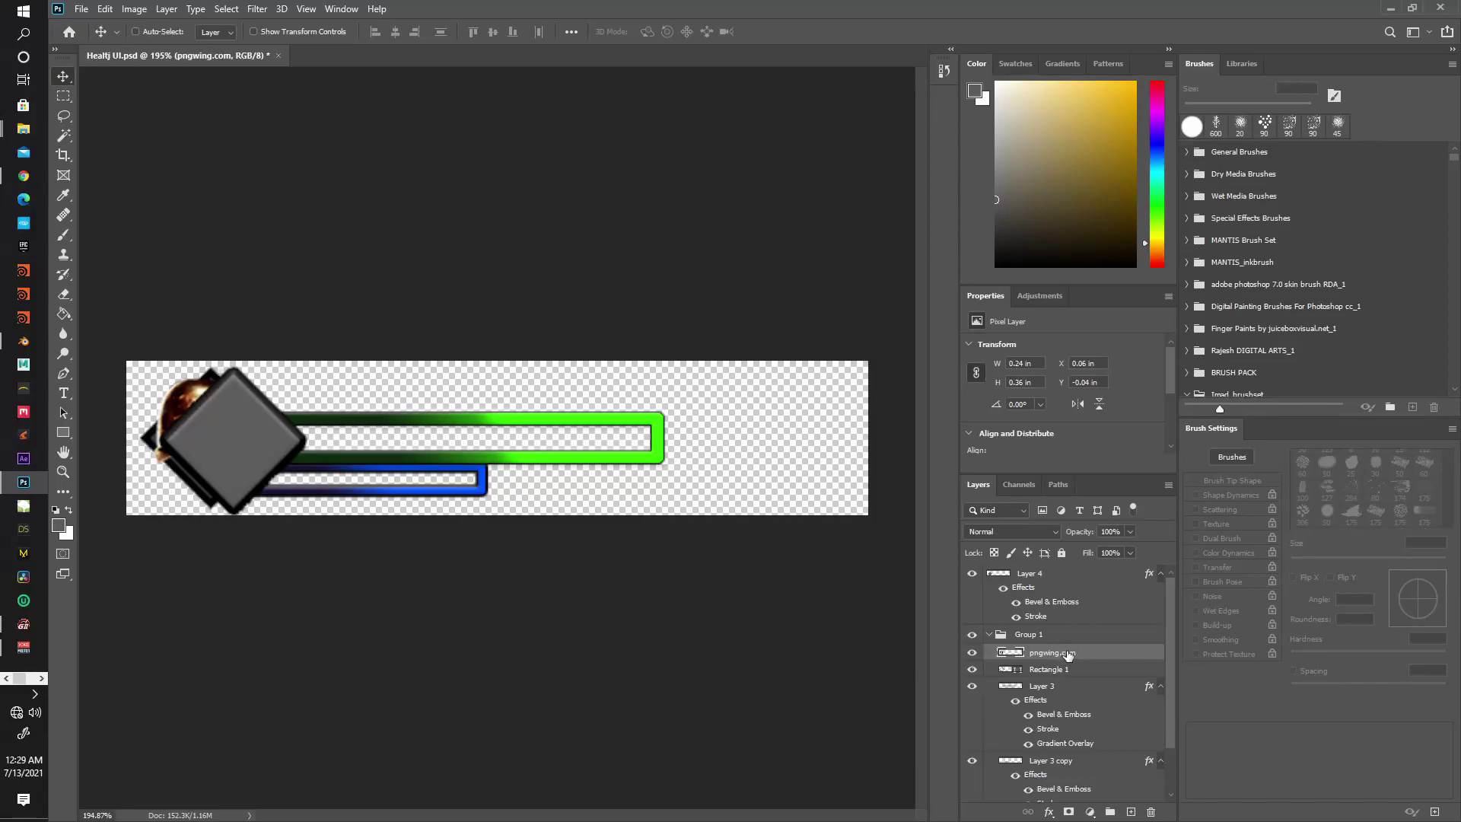
pyautogui.keyDown('alt'); pyautogui.moveTo(1068, 656); pyautogui.dragTo(1017, 630); pyautogui.keyUp('alt')
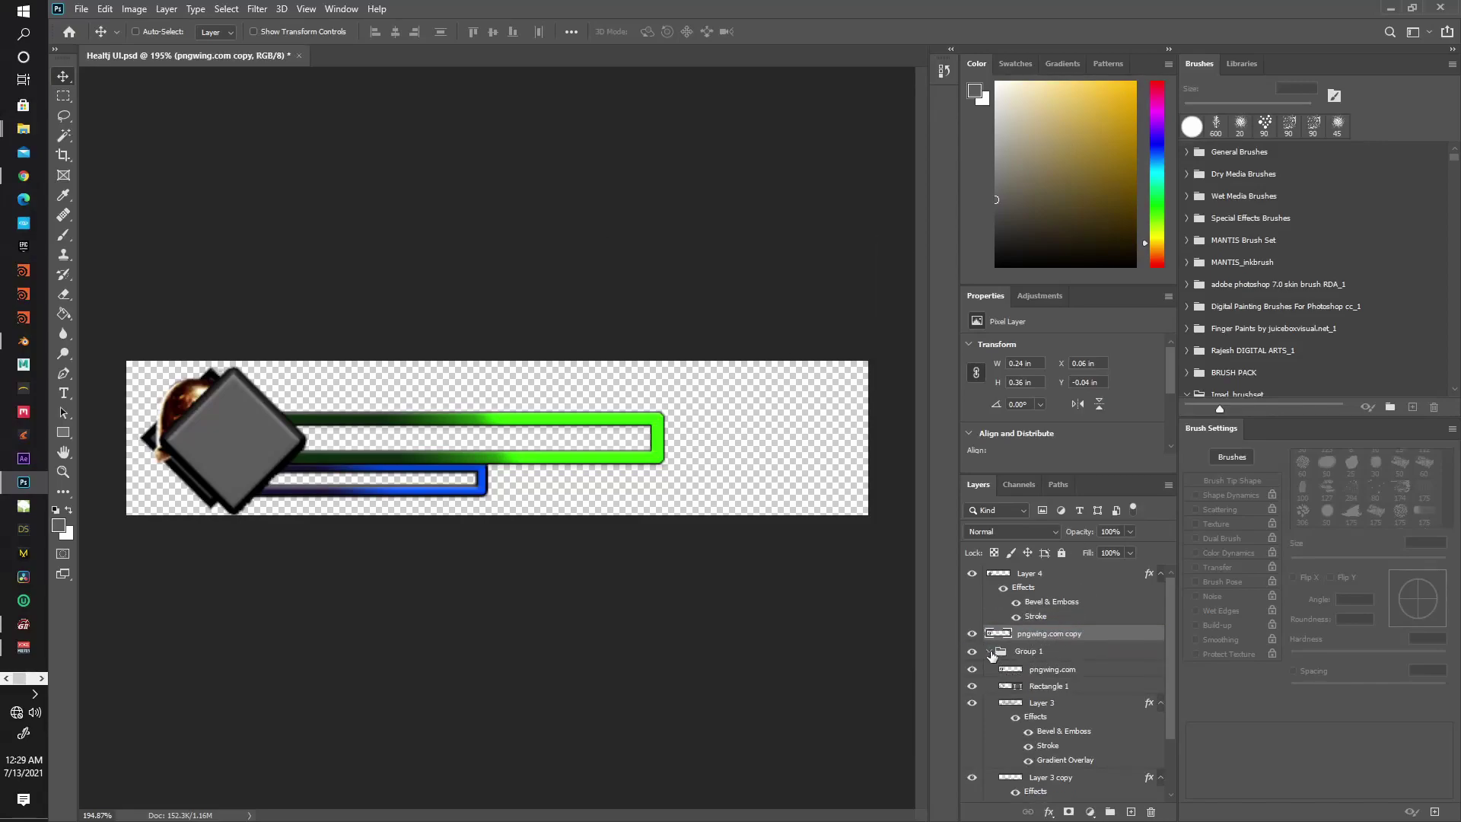
pyautogui.click(991, 653)
pyautogui.click(973, 653)
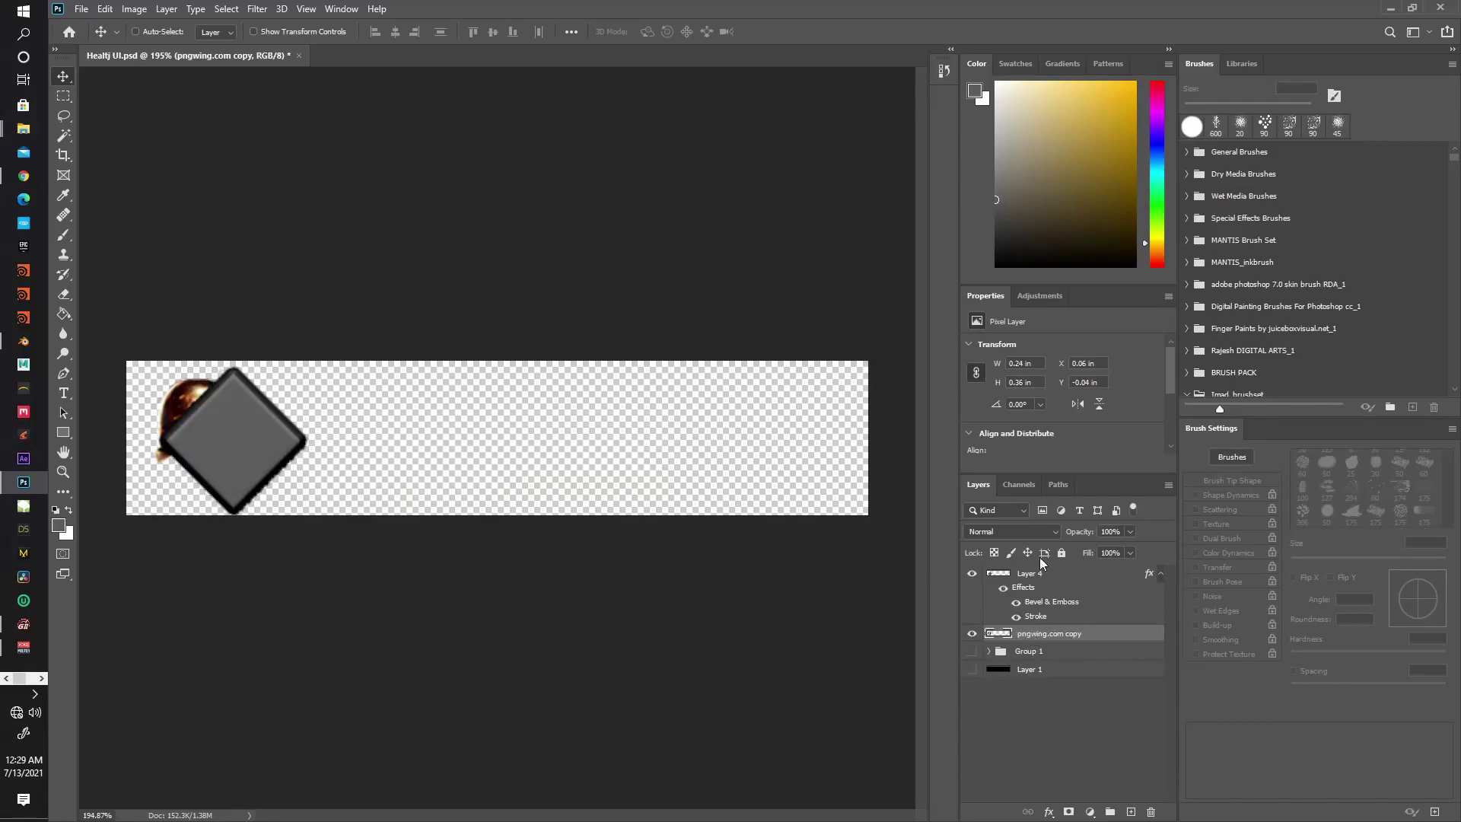
# Stack the helmet copy above Layer 4 and centre it on the diamond.
pyautogui.moveTo(1073, 630); pyautogui.dragTo(1065, 572)
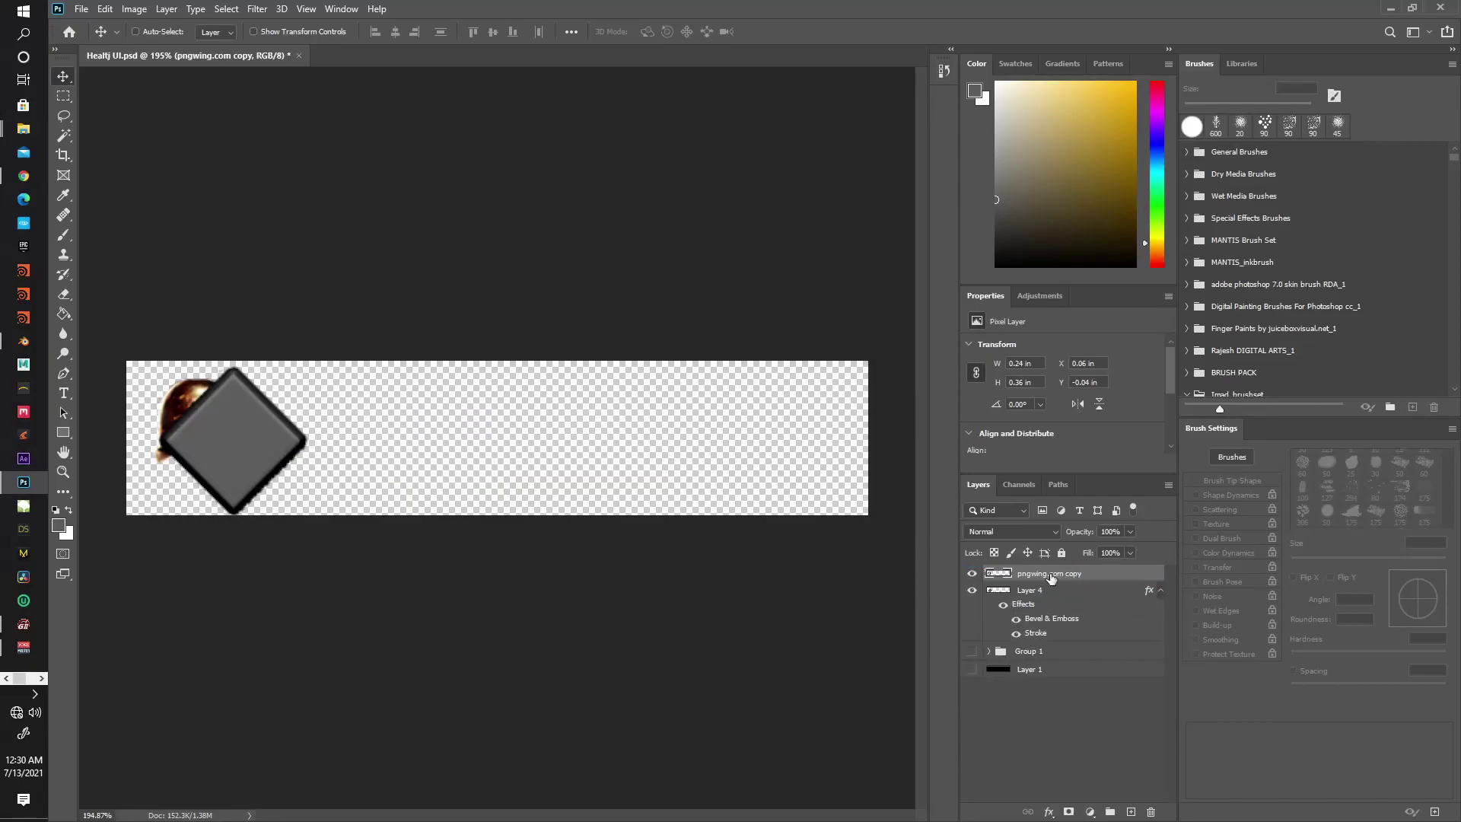
pyautogui.moveTo(199, 423); pyautogui.dragTo(215, 423)
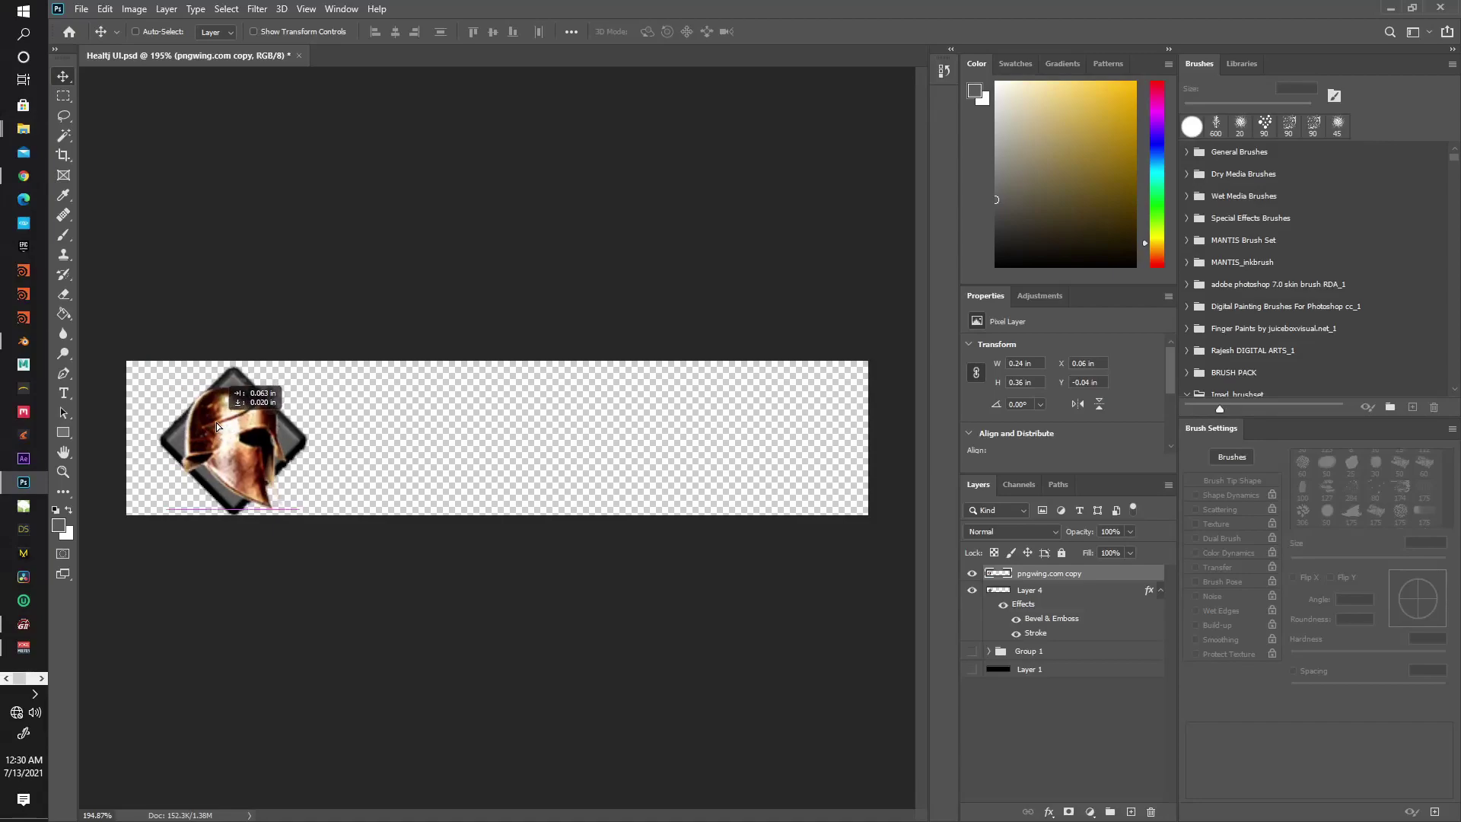
pyautogui.moveTo(213, 419); pyautogui.dragTo(223, 424)
# On a new layer, select a long rectangle extending right from the helmet.
pyautogui.press('m')
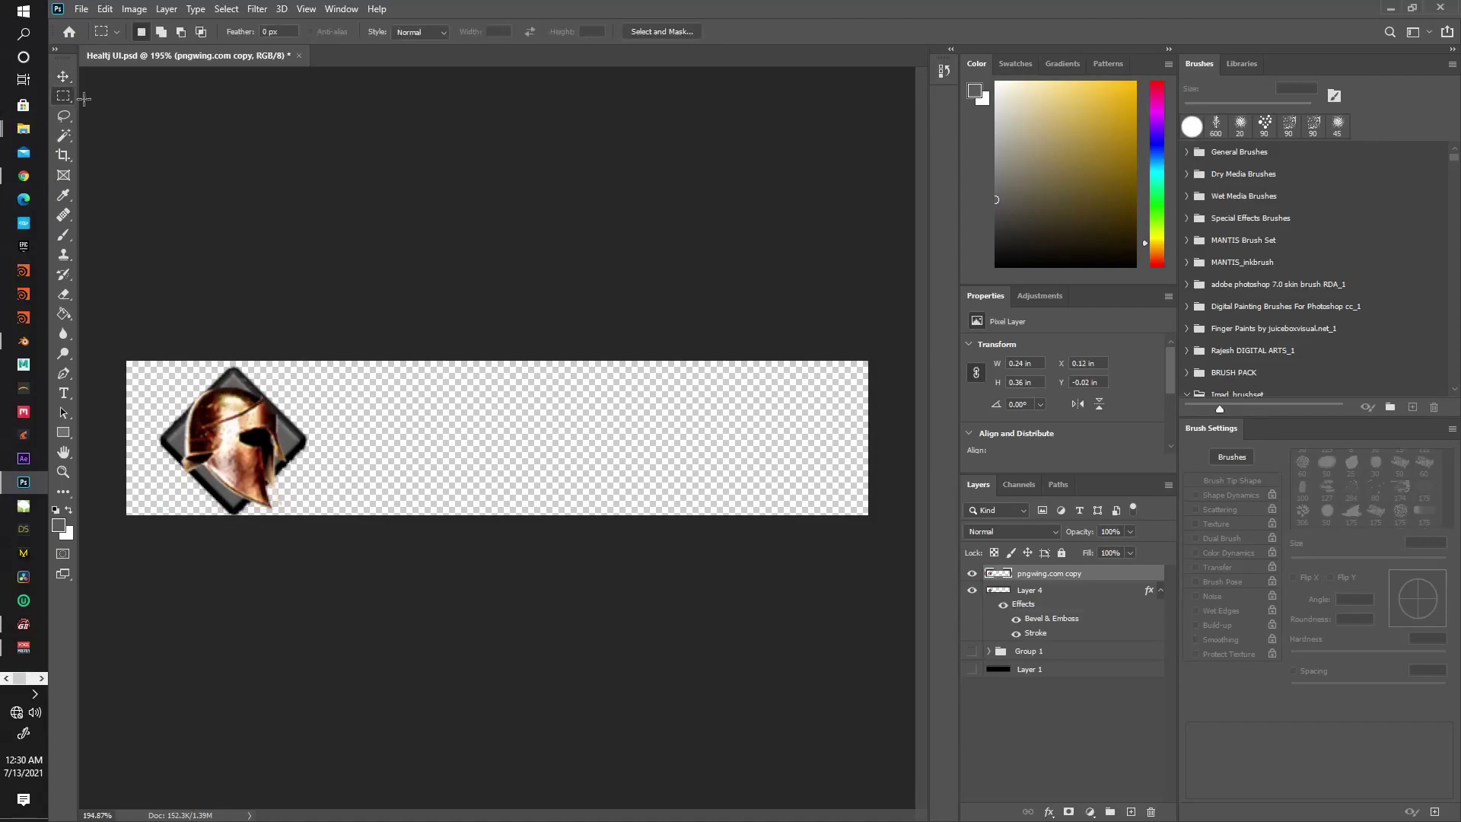
pyautogui.click(1132, 813)
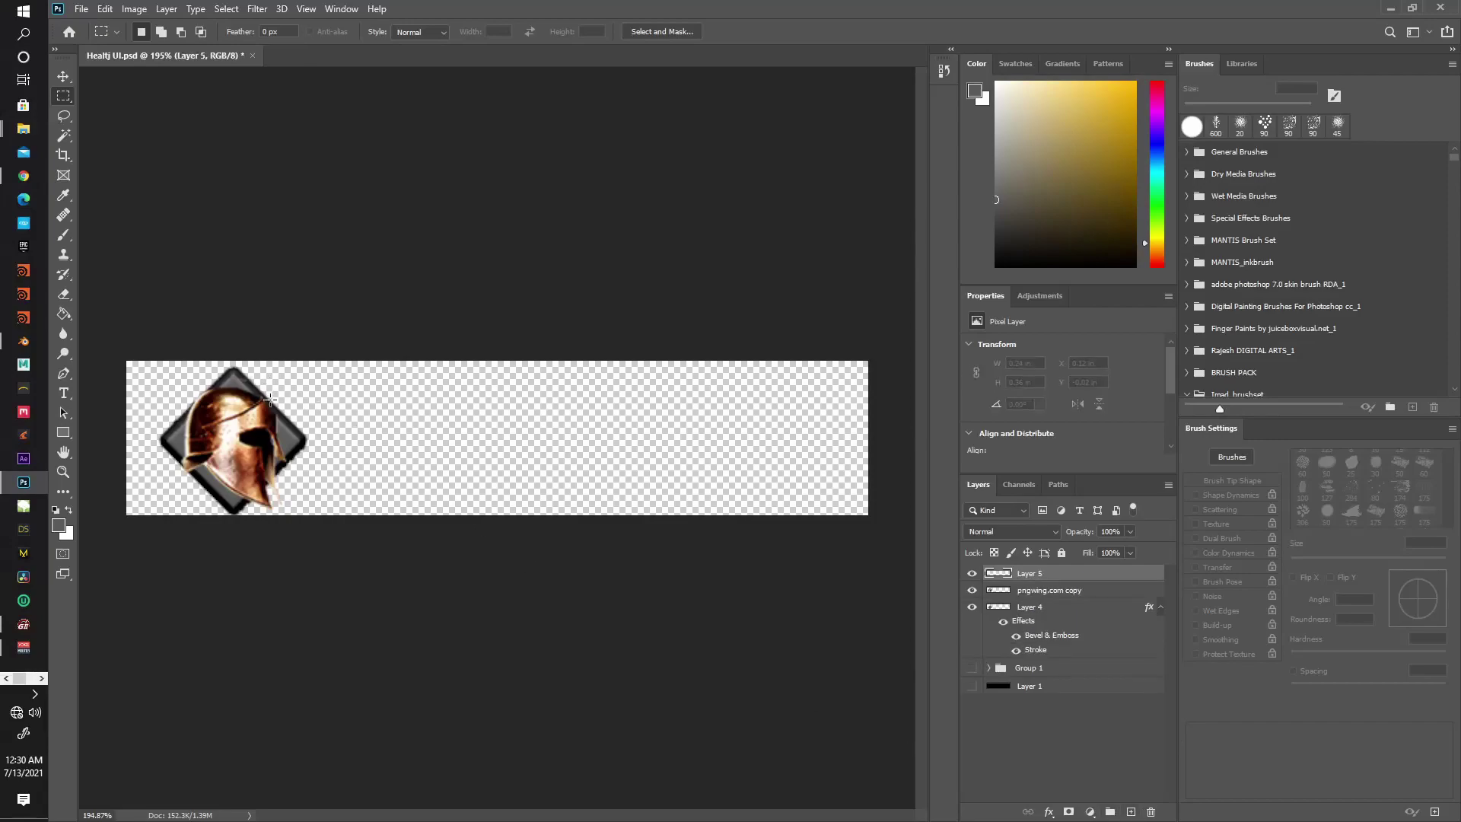
pyautogui.moveTo(256, 399); pyautogui.dragTo(780, 433)
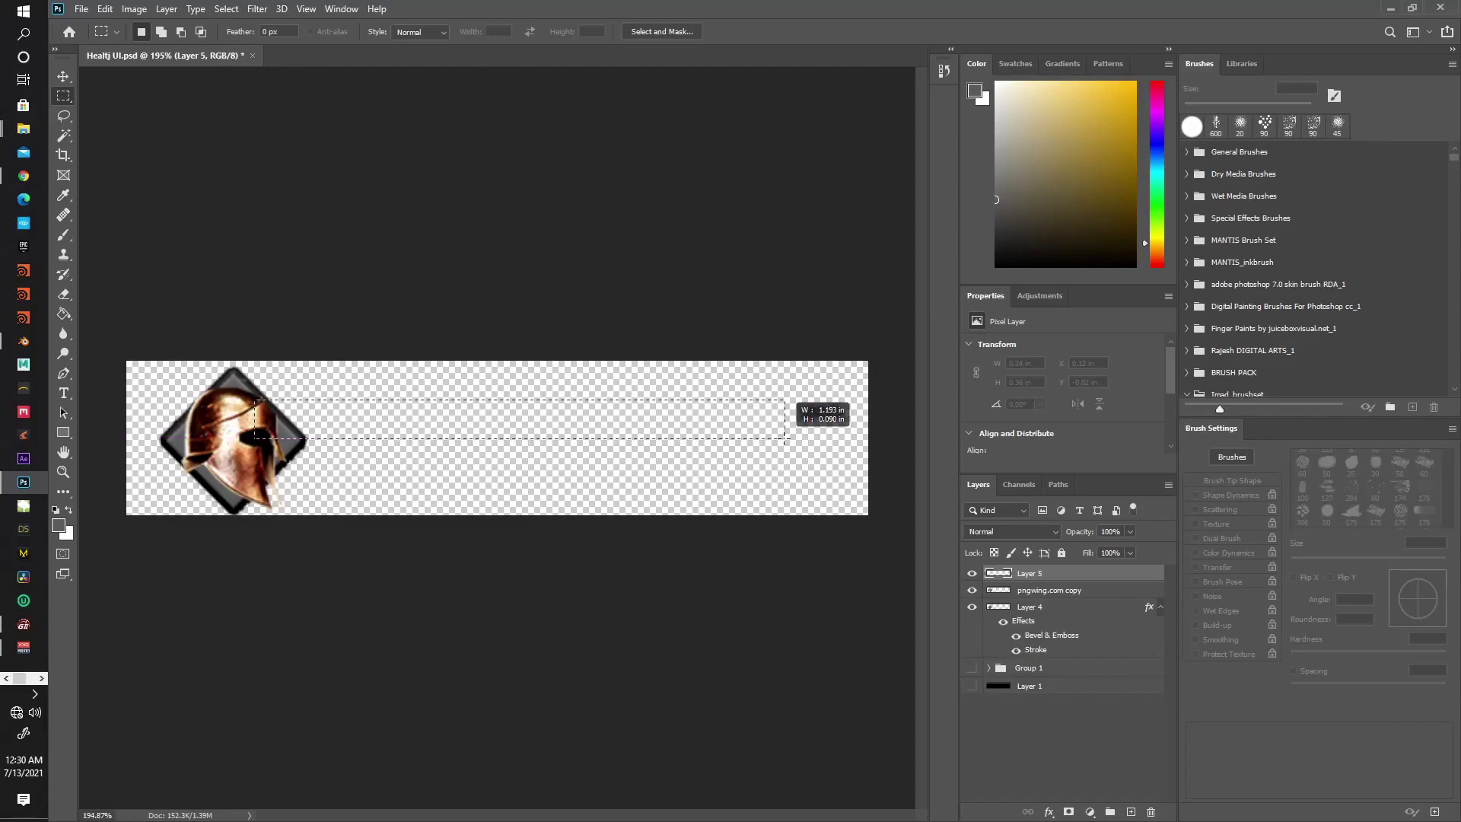
pyautogui.moveTo(781, 433); pyautogui.dragTo(784, 438)
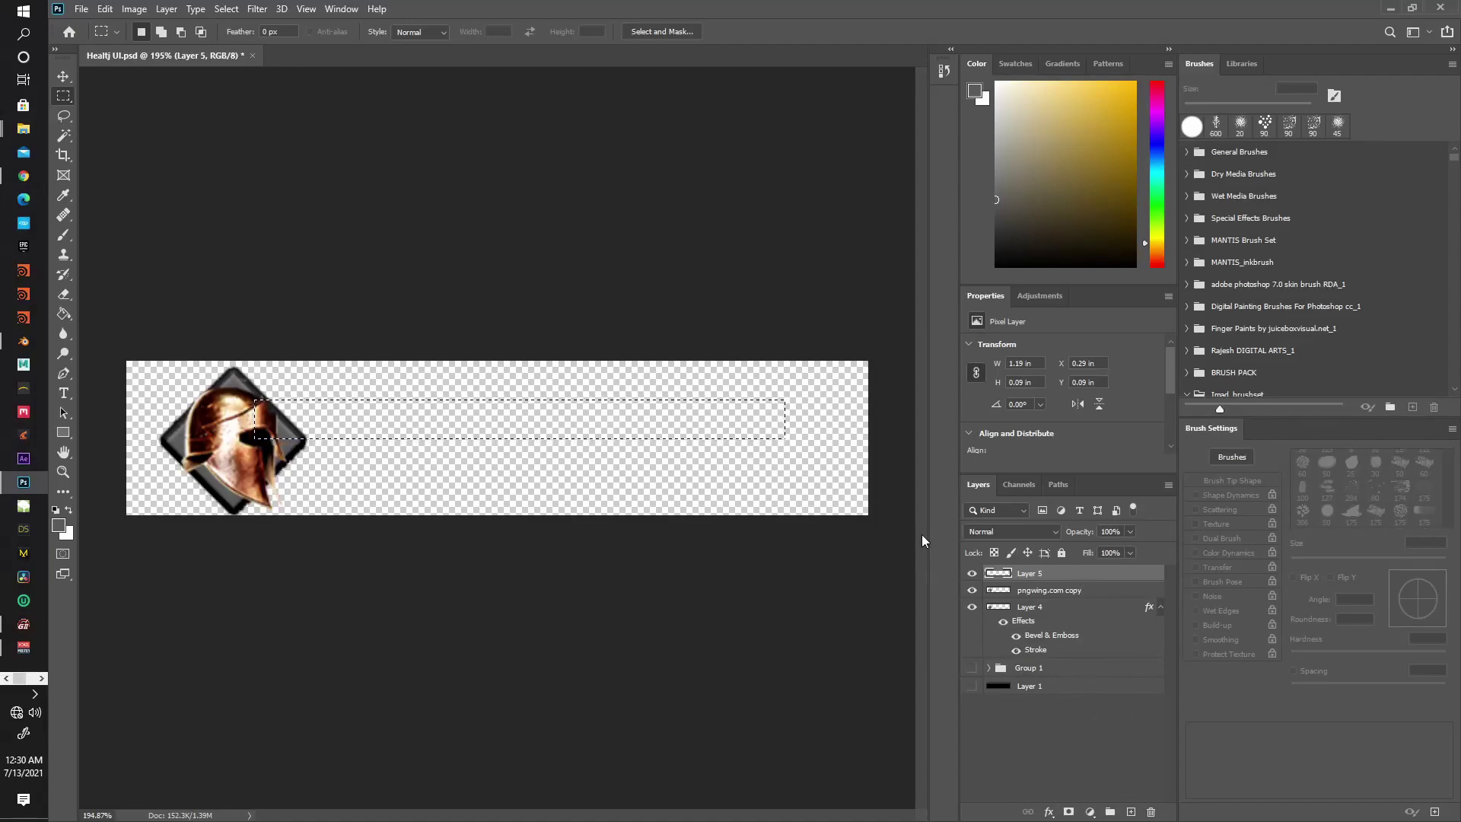
pyautogui.click(972, 574)
pyautogui.click(972, 574)
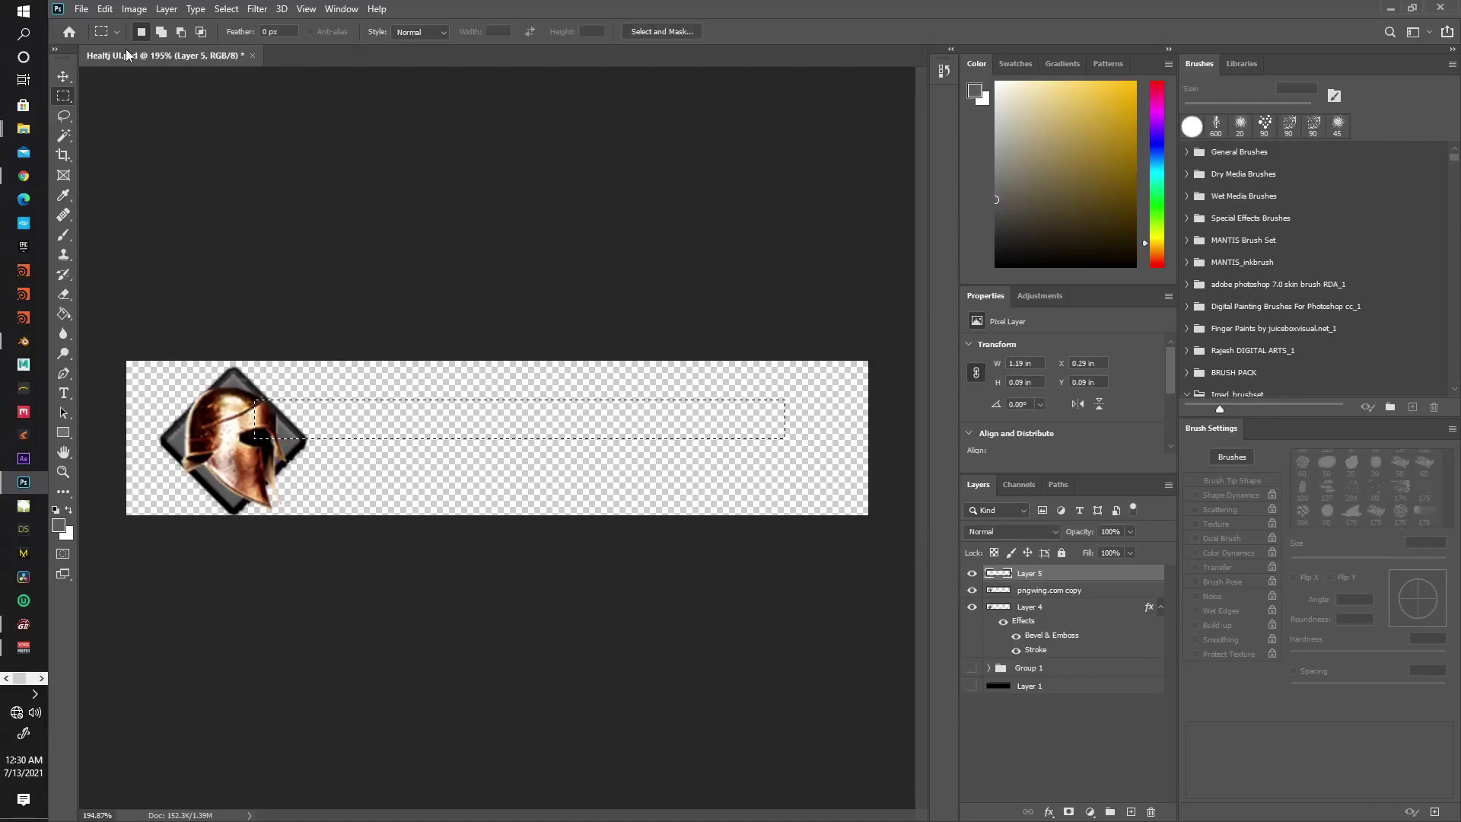
# Stroke the selection at 8 px, replacing an undone 15 px attempt.
pyautogui.click(107, 16)
pyautogui.click(126, 261)
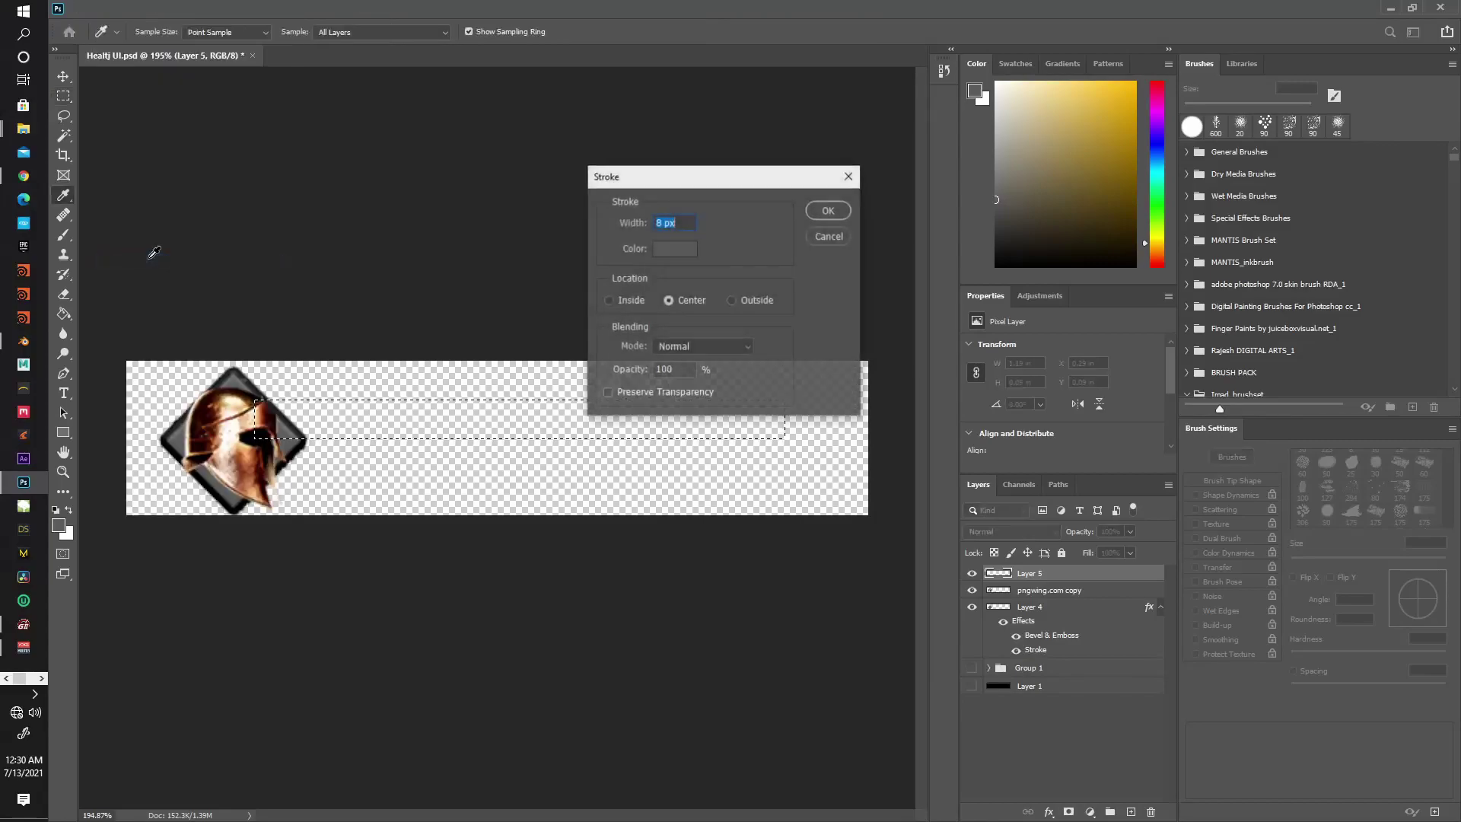
pyautogui.click(660, 222)
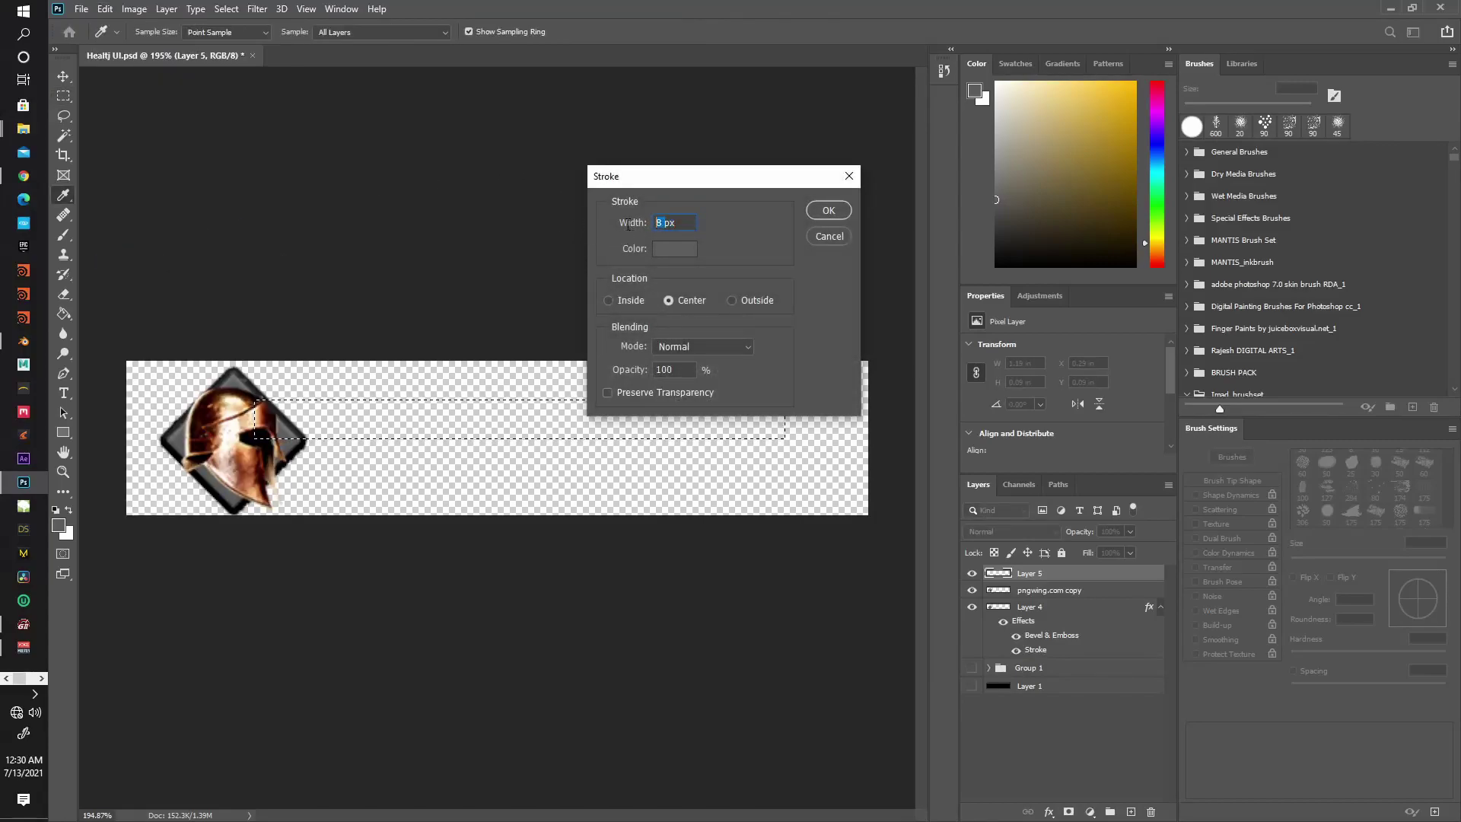
pyautogui.write('15')
pyautogui.press('Return')
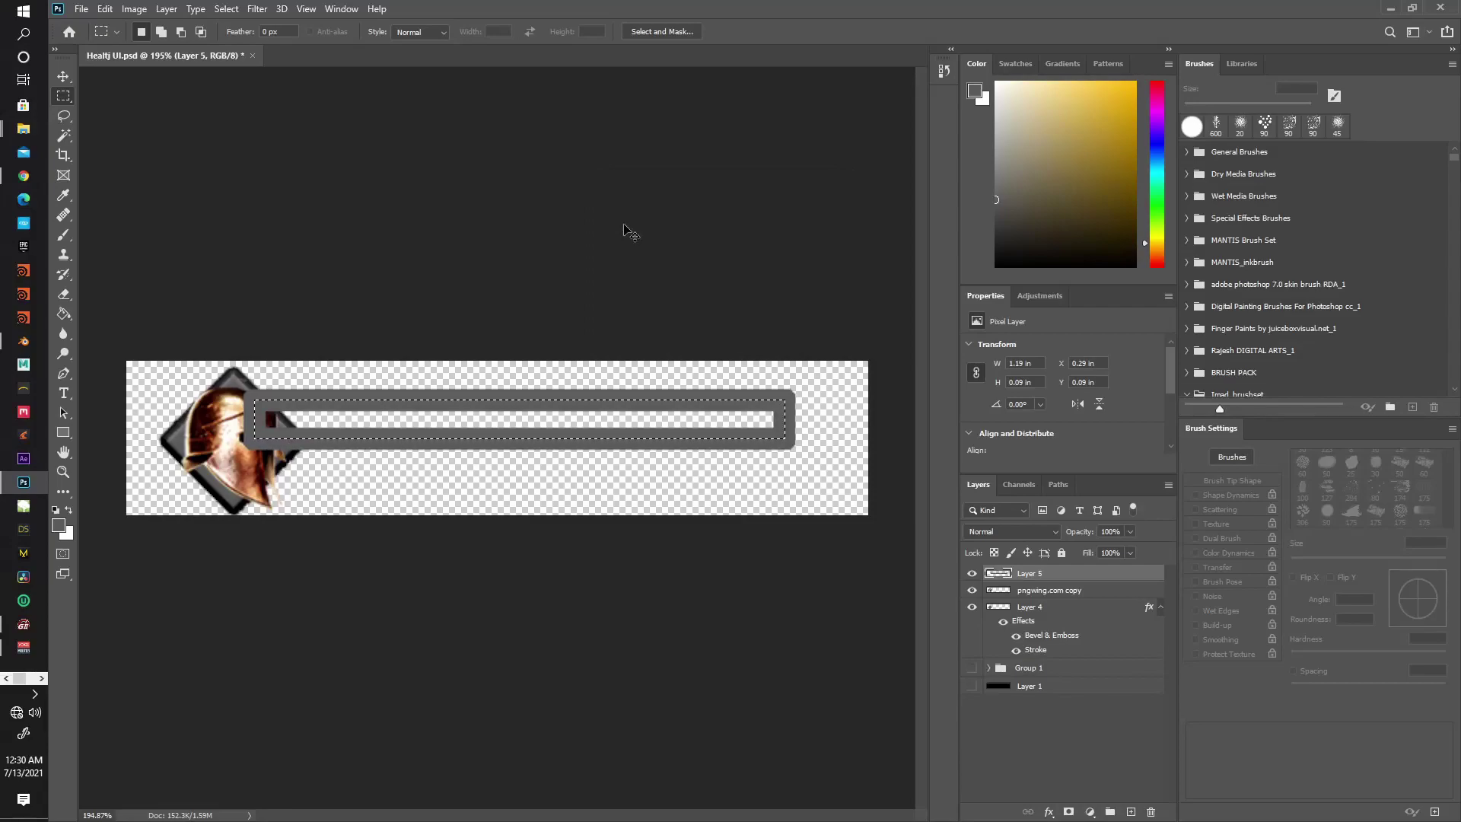
pyautogui.hotkey('ctrl', 'z')
pyautogui.click(103, 10)
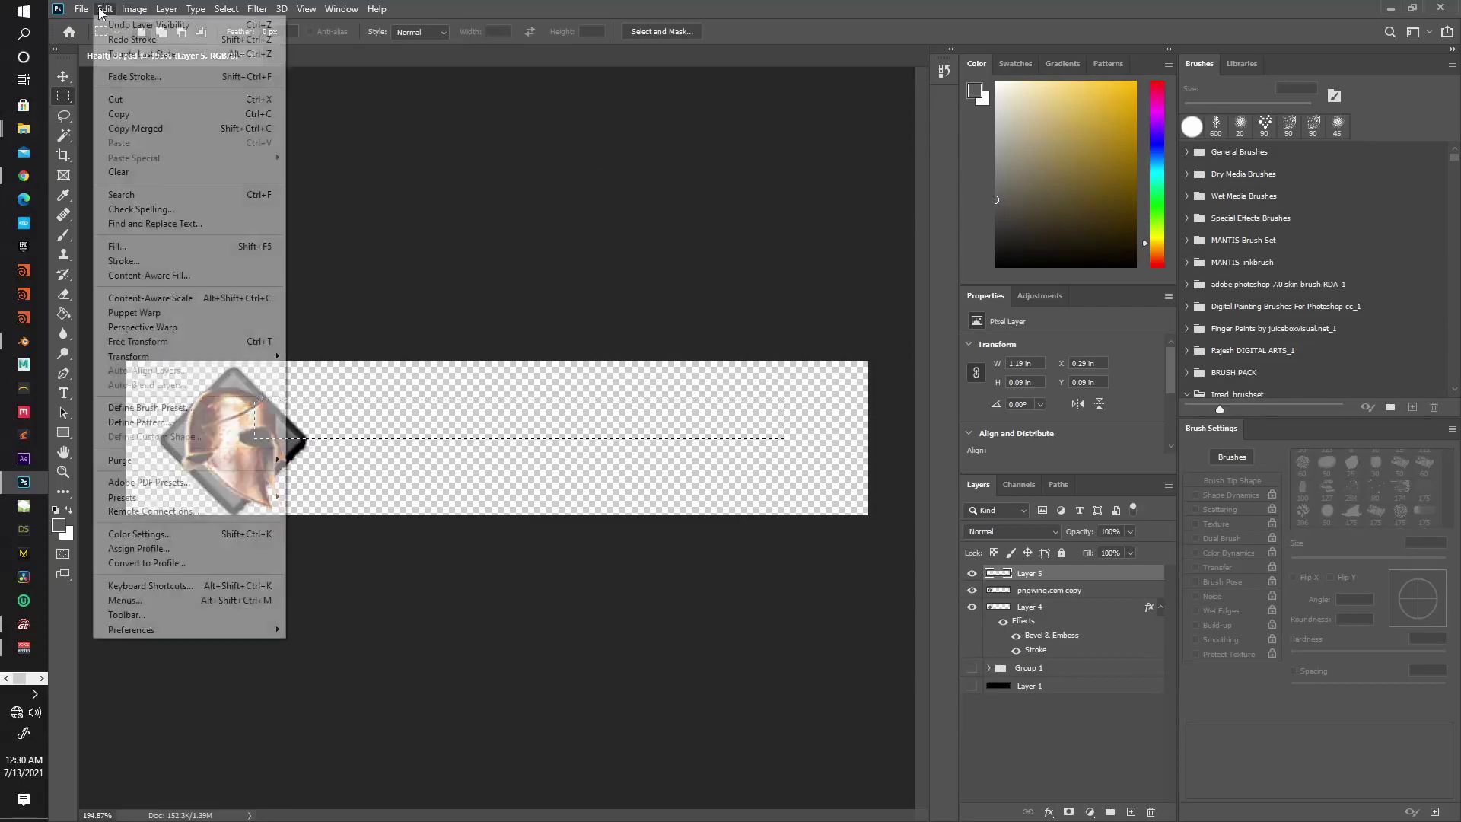
pyautogui.click(129, 261)
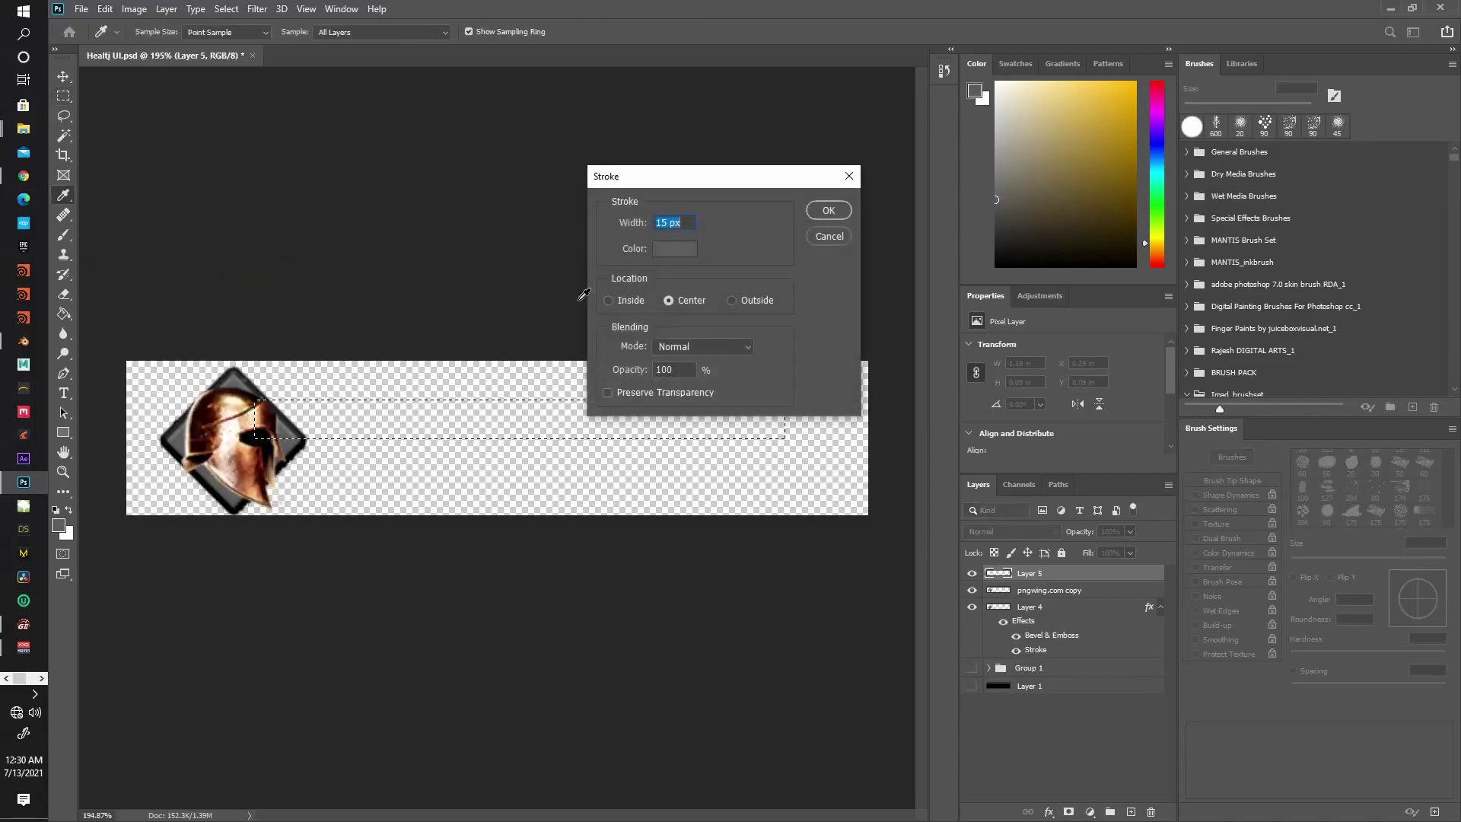
pyautogui.write('8')
pyautogui.press('Return')
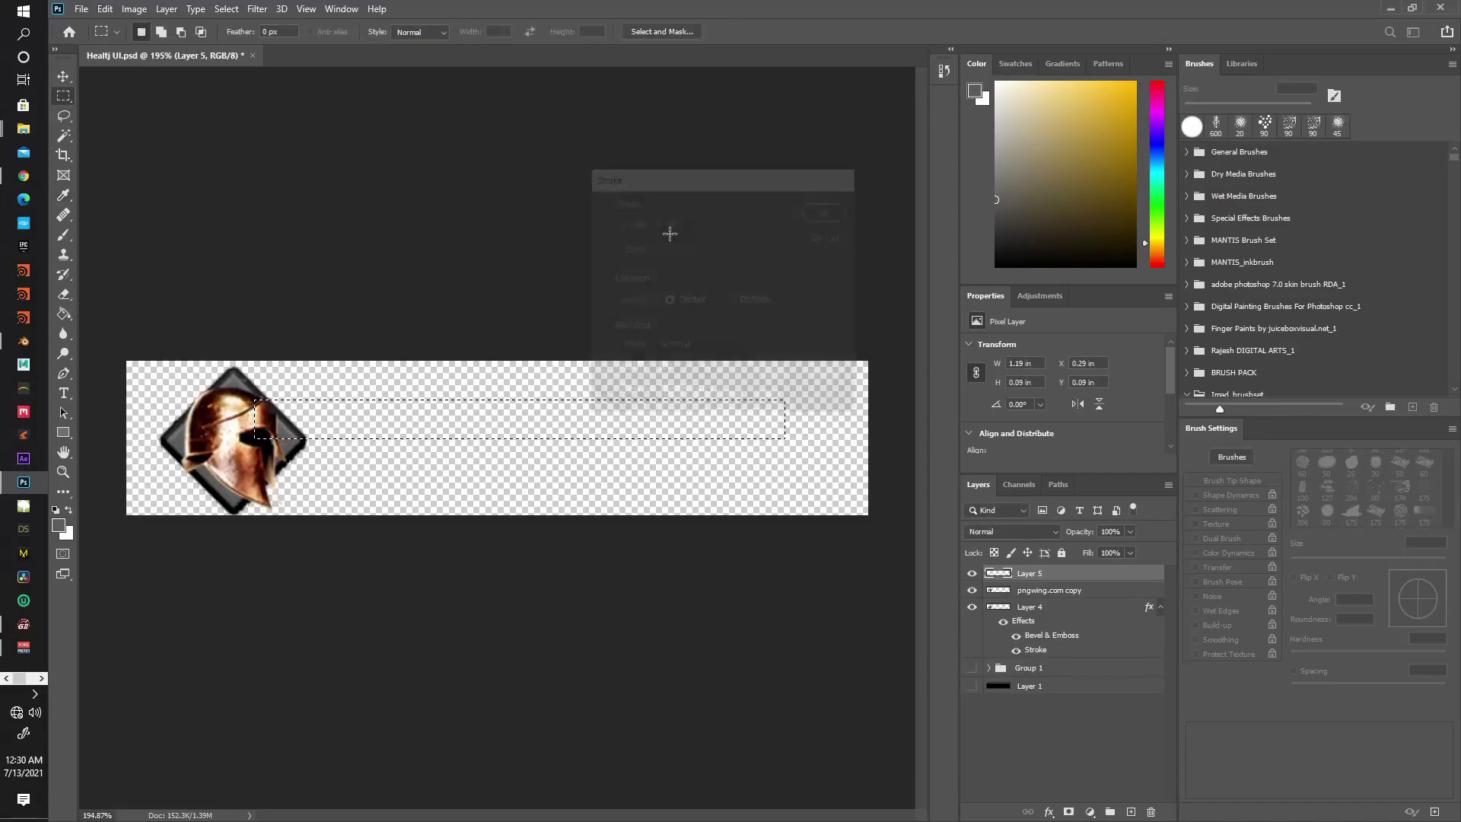
pyautogui.click(61, 80)
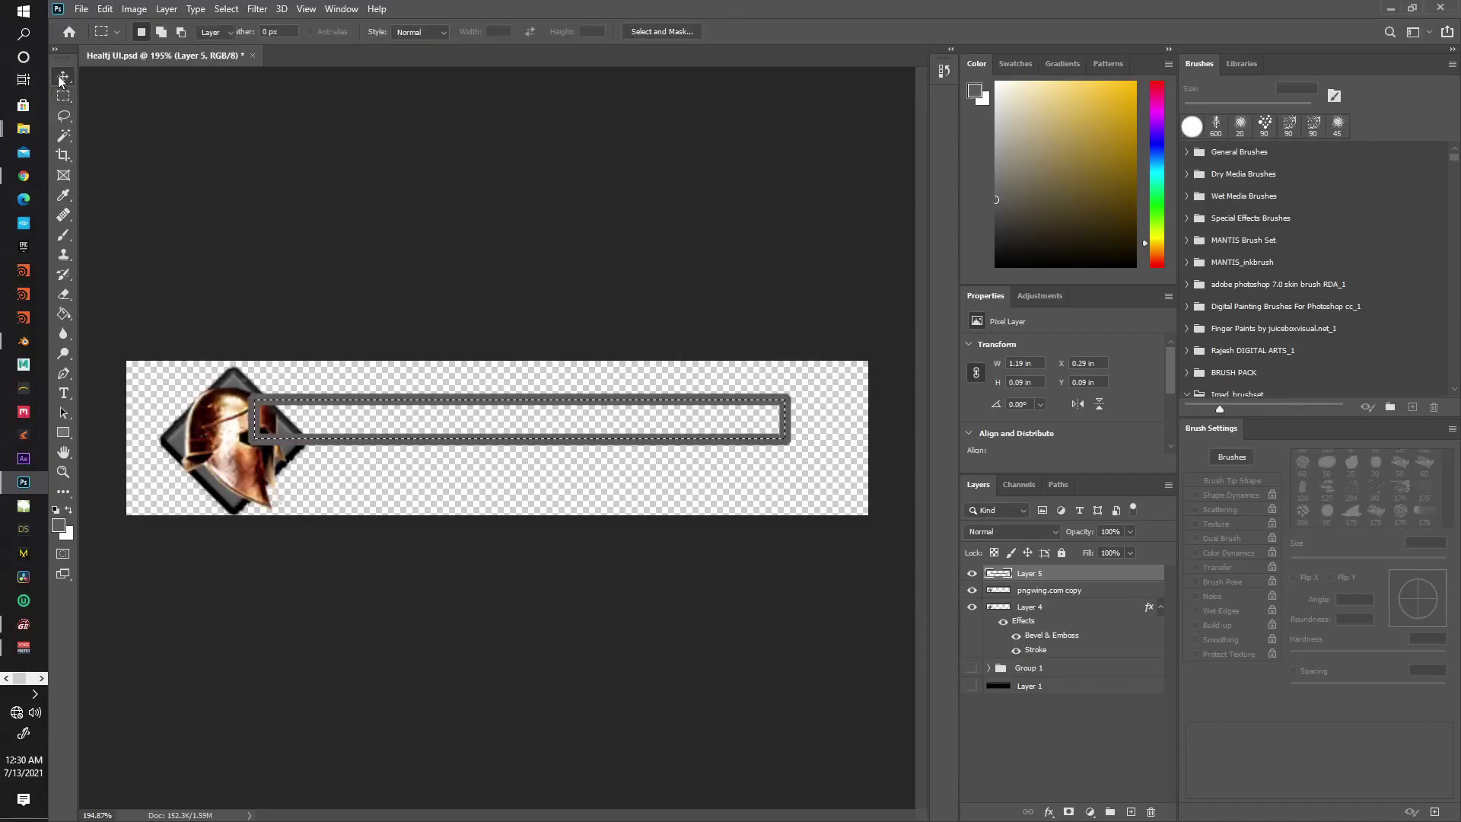
pyautogui.click(61, 80)
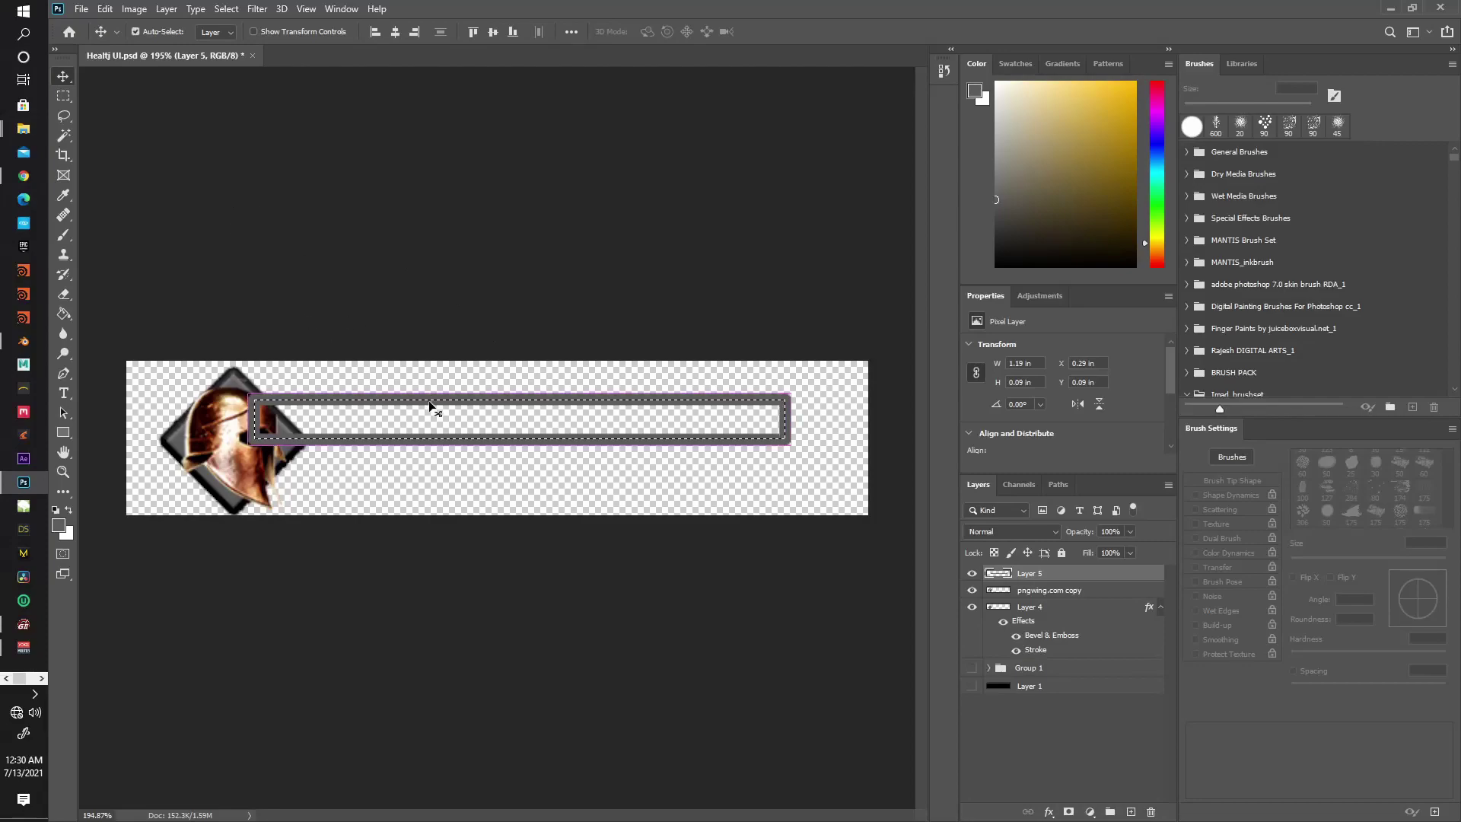
# Move the bar layer below the diamond and give it a 3 px black stroke.
pyautogui.hotkey('ctrl', 'd')
pyautogui.moveTo(1054, 580); pyautogui.dragTo(1053, 653)
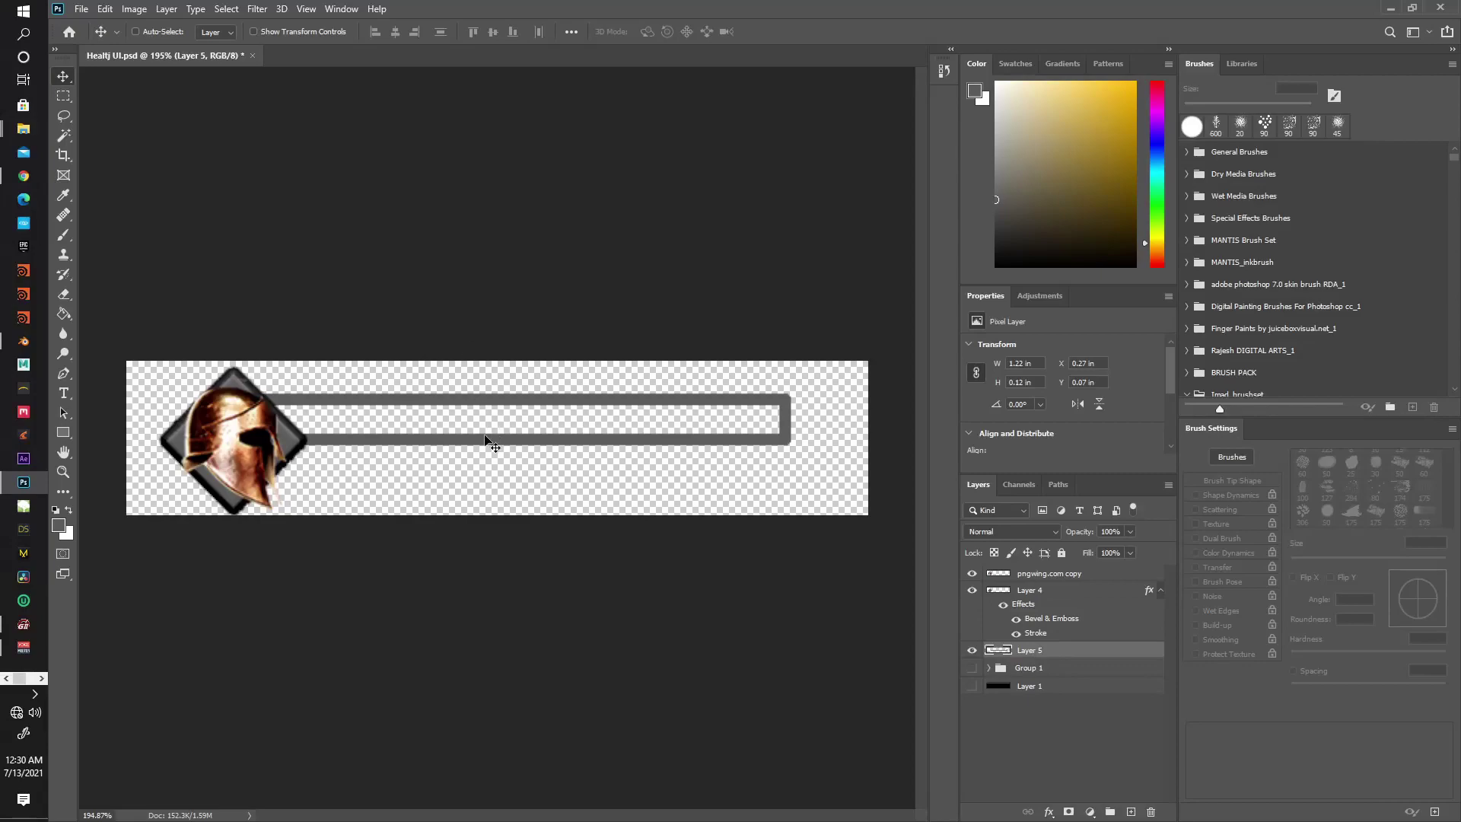
pyautogui.rightClick(1108, 660)
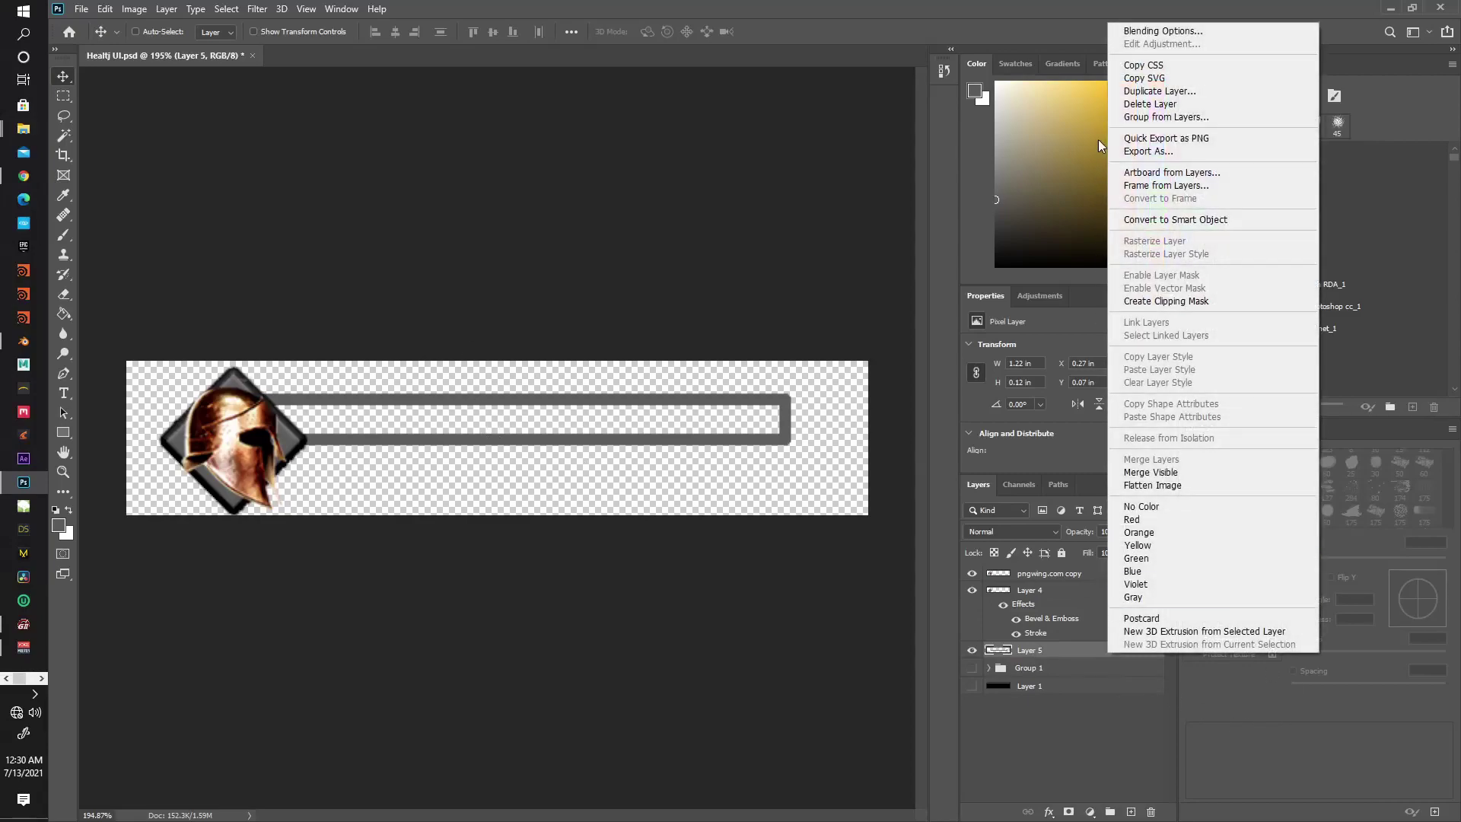
pyautogui.click(1146, 35)
pyautogui.press('h')
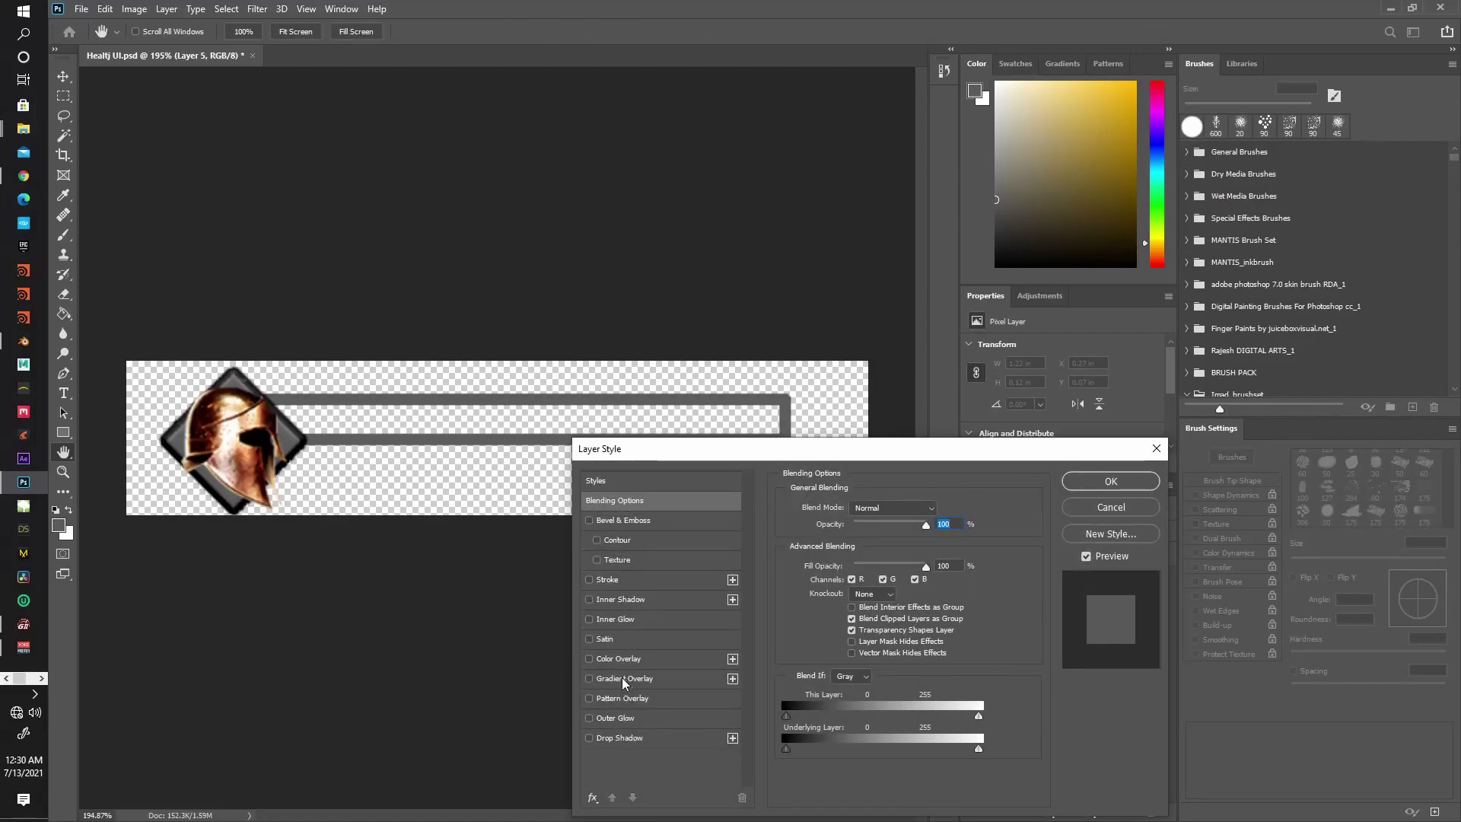
pyautogui.click(613, 580)
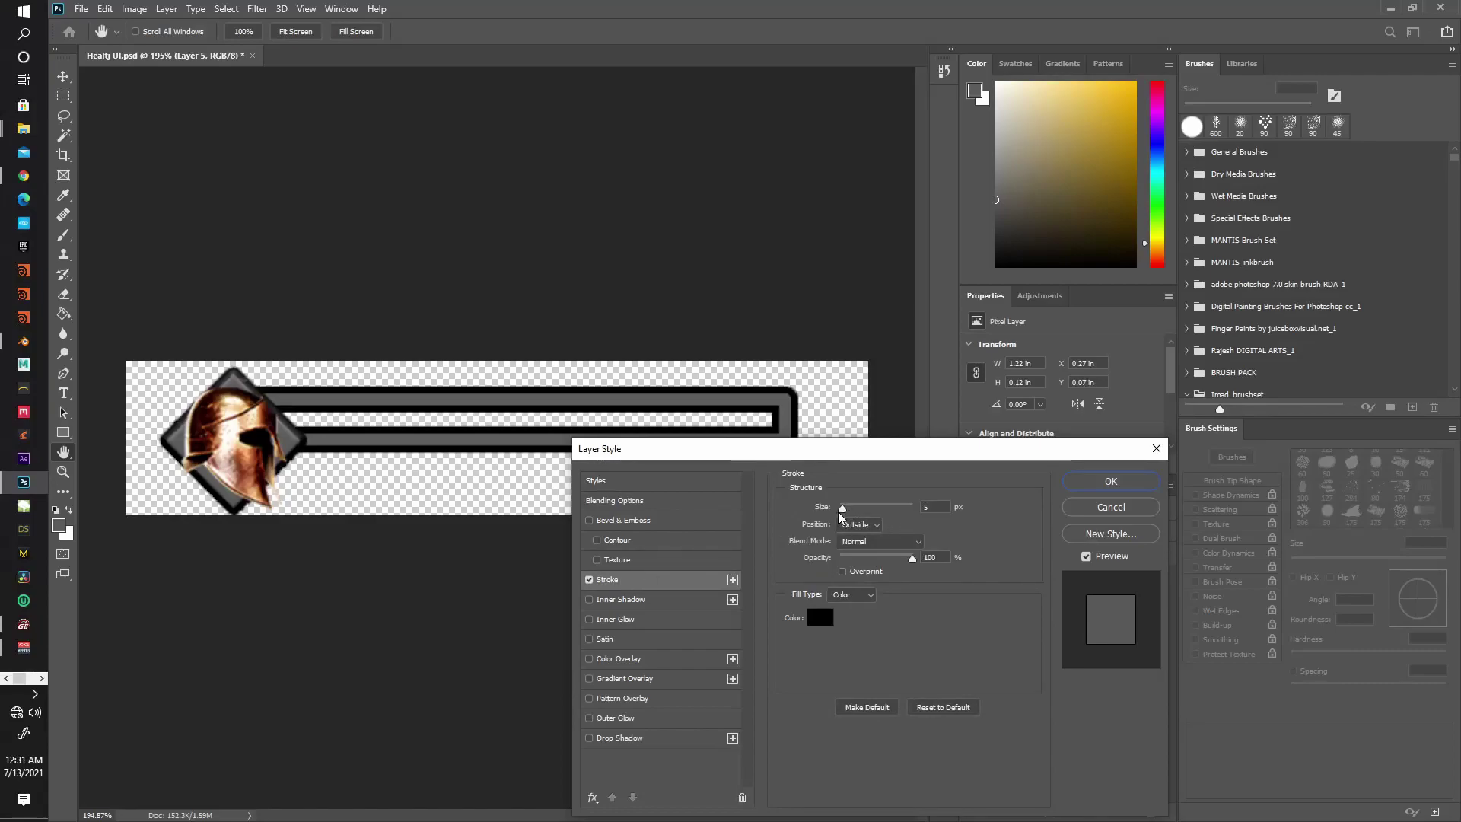
pyautogui.moveTo(843, 507); pyautogui.dragTo(839, 506)
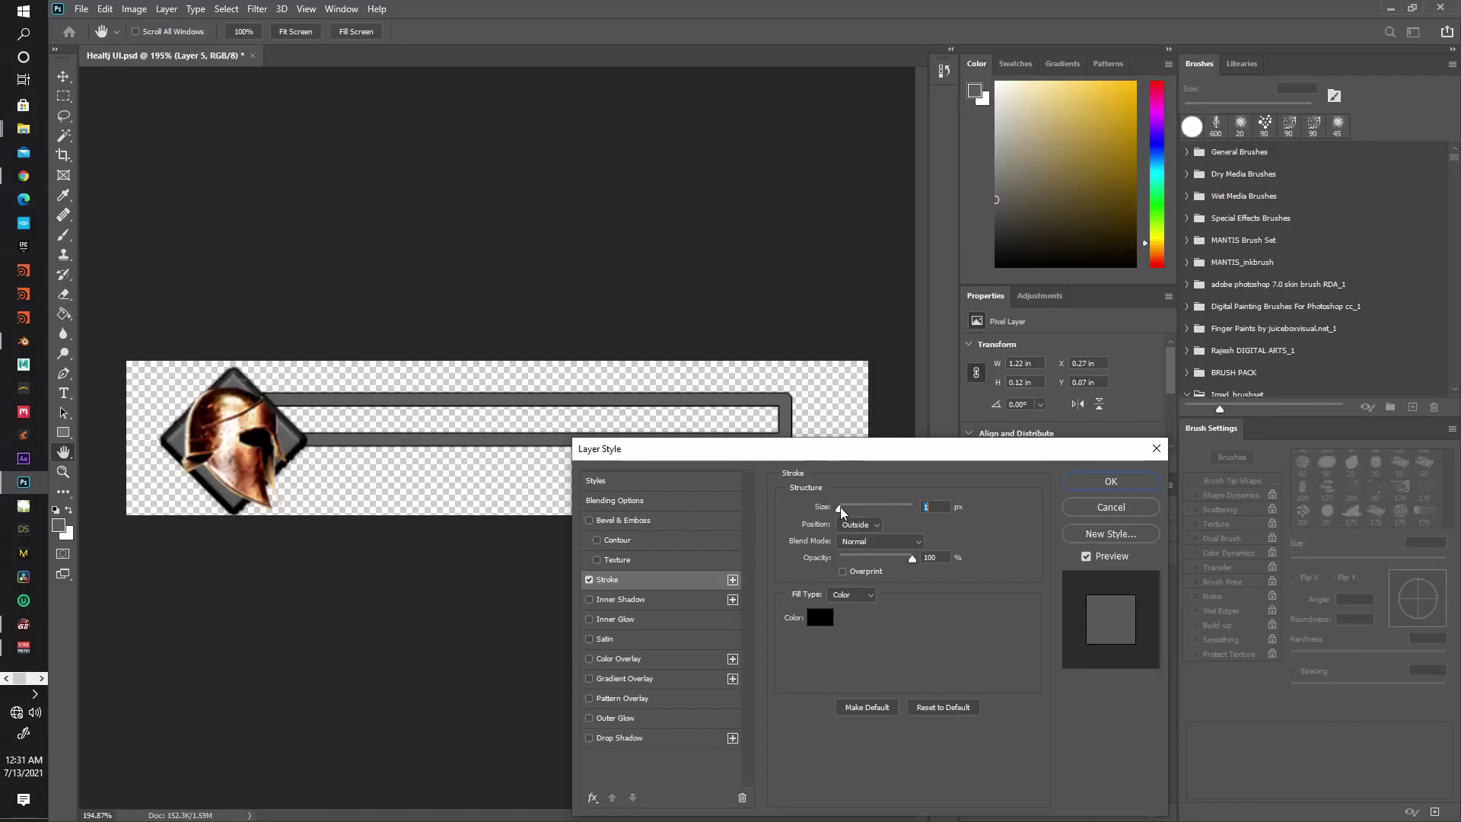
# Add a gradient overlay fading from near-black green on the left to bright green on the right.
pyautogui.click(632, 678)
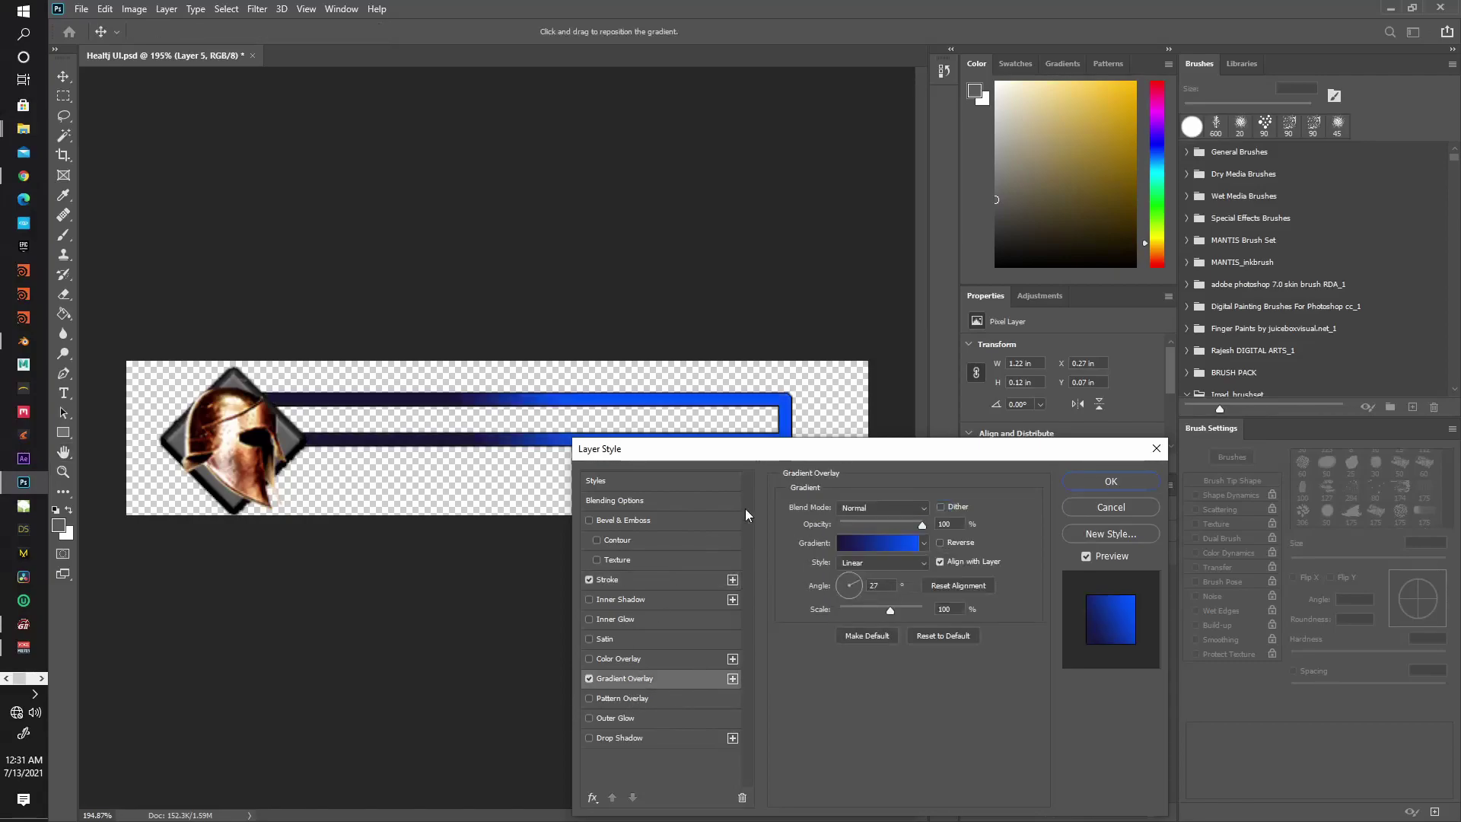
pyautogui.click(888, 543)
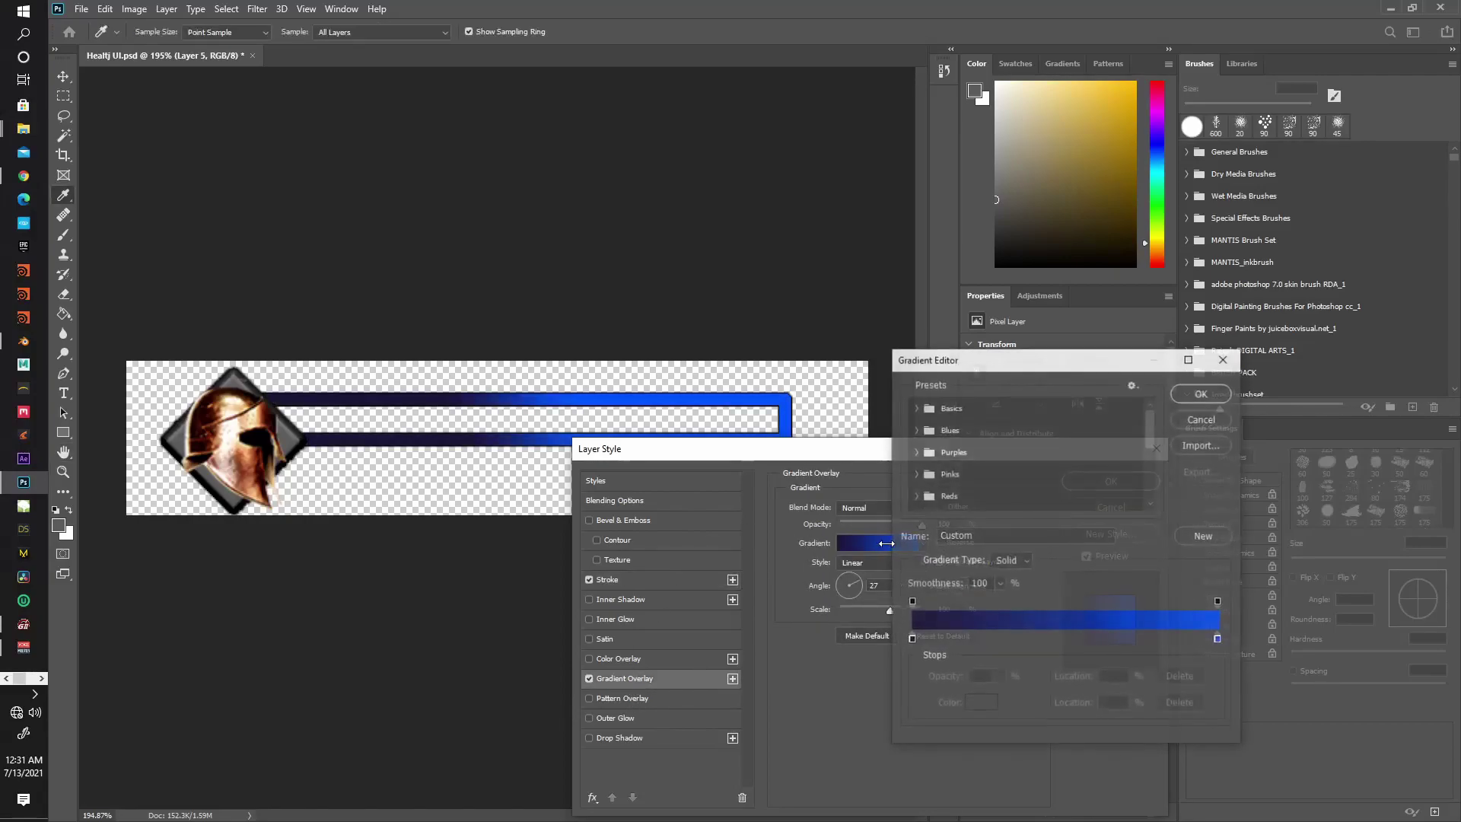
pyautogui.doubleClick(912, 640)
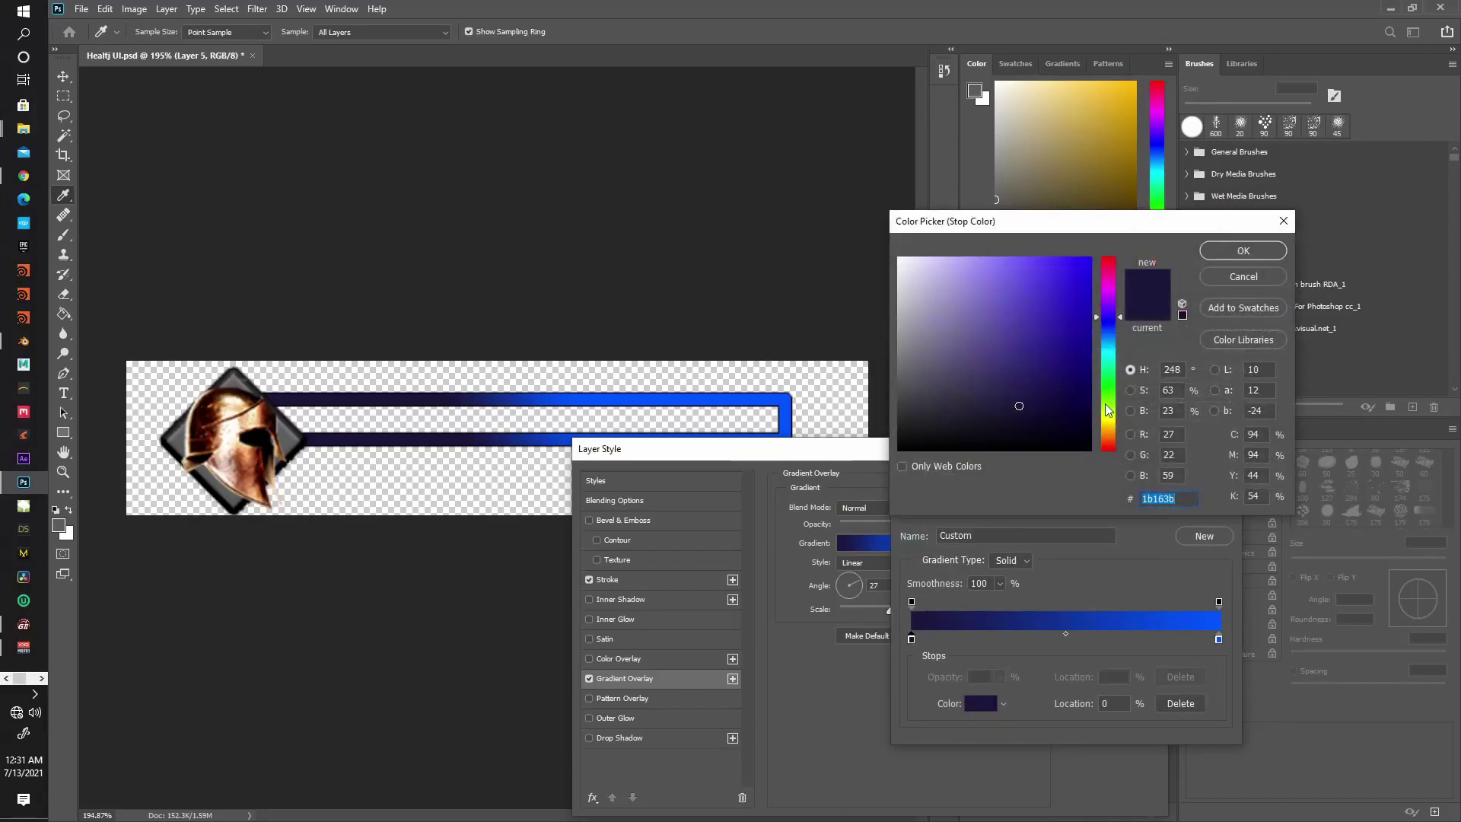
pyautogui.click(1106, 408)
pyautogui.moveTo(1088, 427); pyautogui.dragTo(1111, 427)
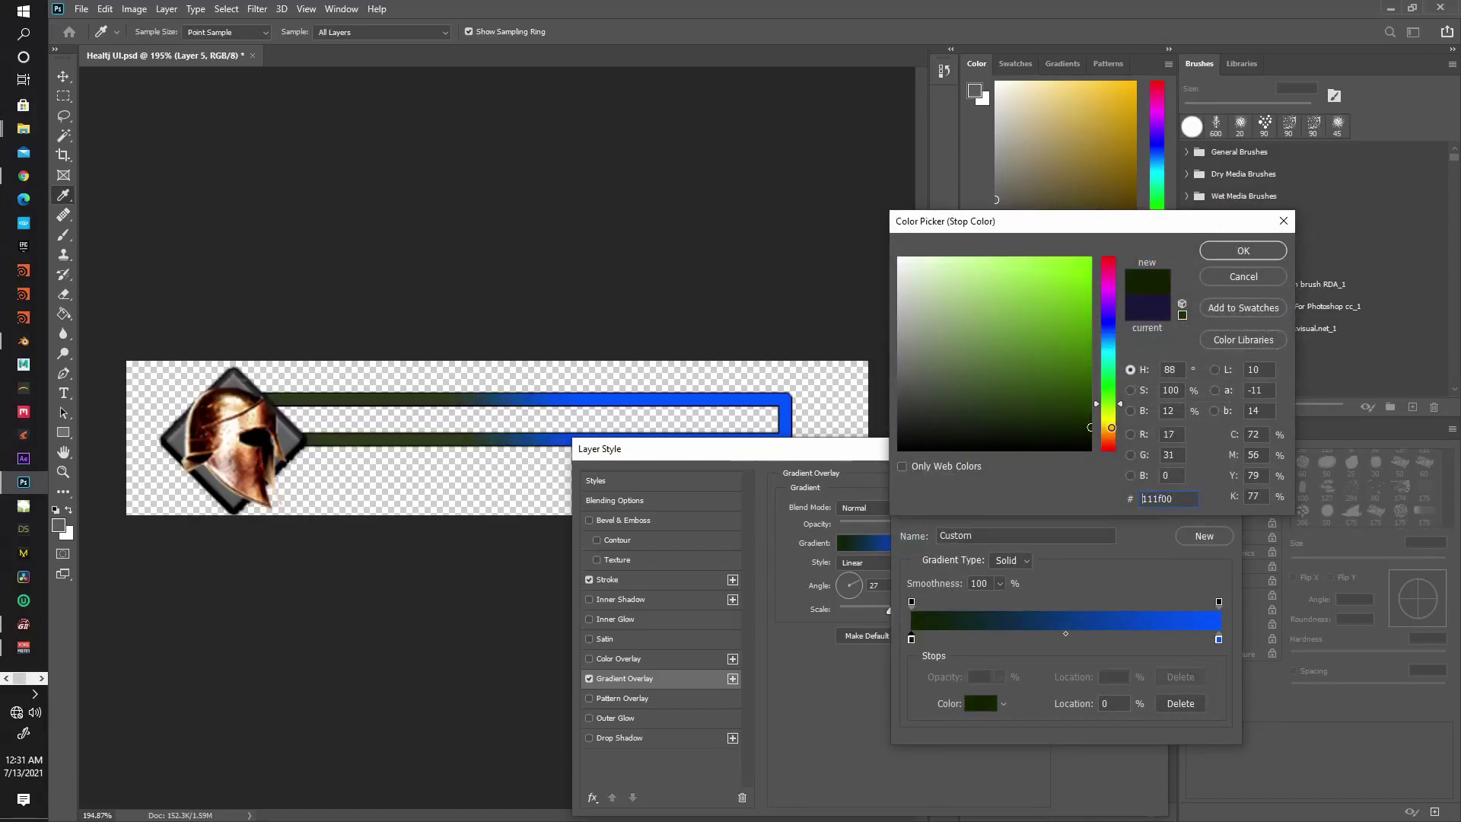
pyautogui.click(1243, 250)
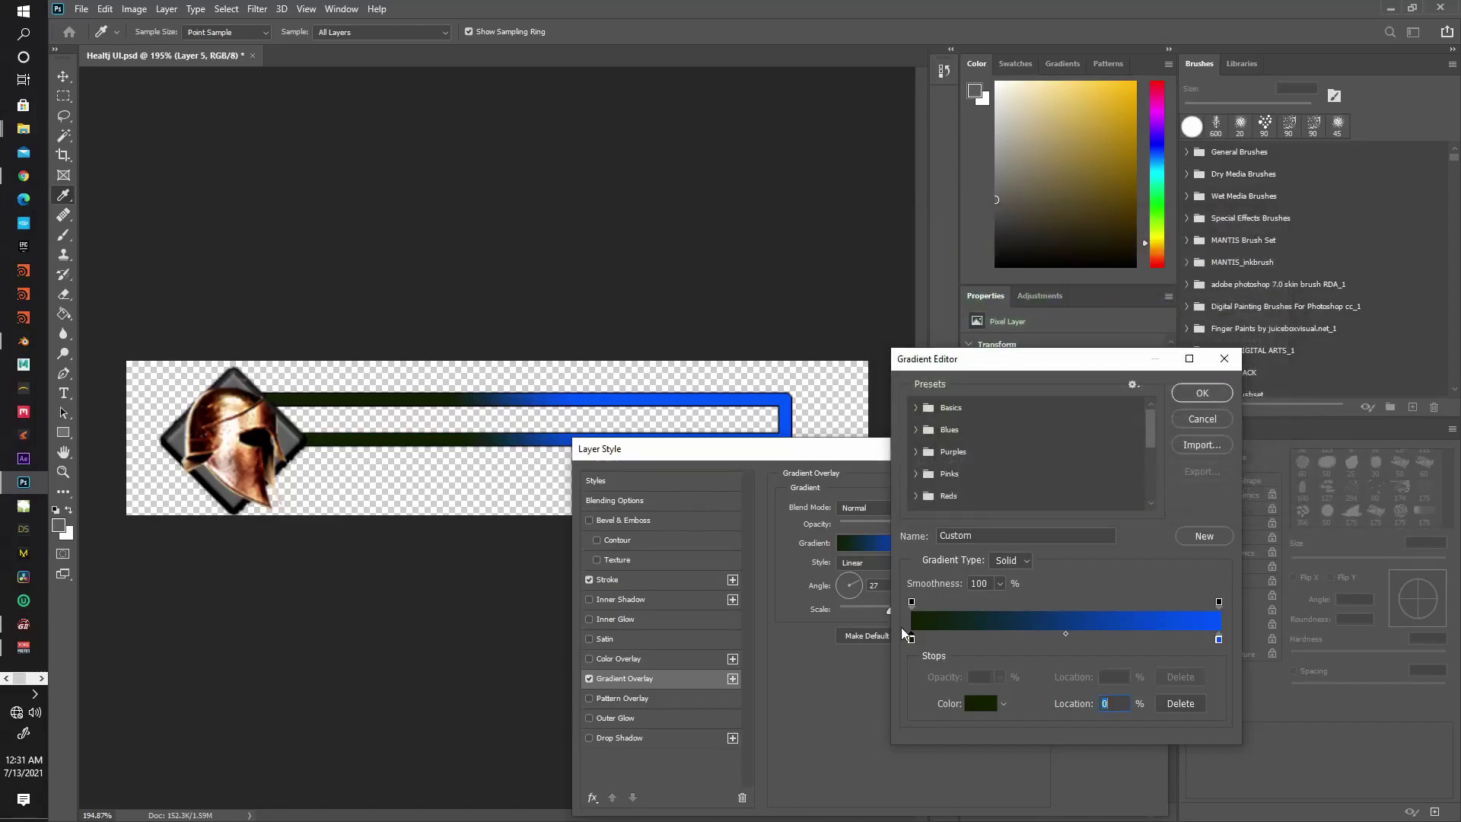
pyautogui.doubleClick(1219, 639)
pyautogui.moveTo(1109, 358)
pyautogui.mouseDown()
pyautogui.moveTo(1102, 384)
pyautogui.moveTo(1053, 341)
pyautogui.mouseUp()
pyautogui.click(1240, 250)
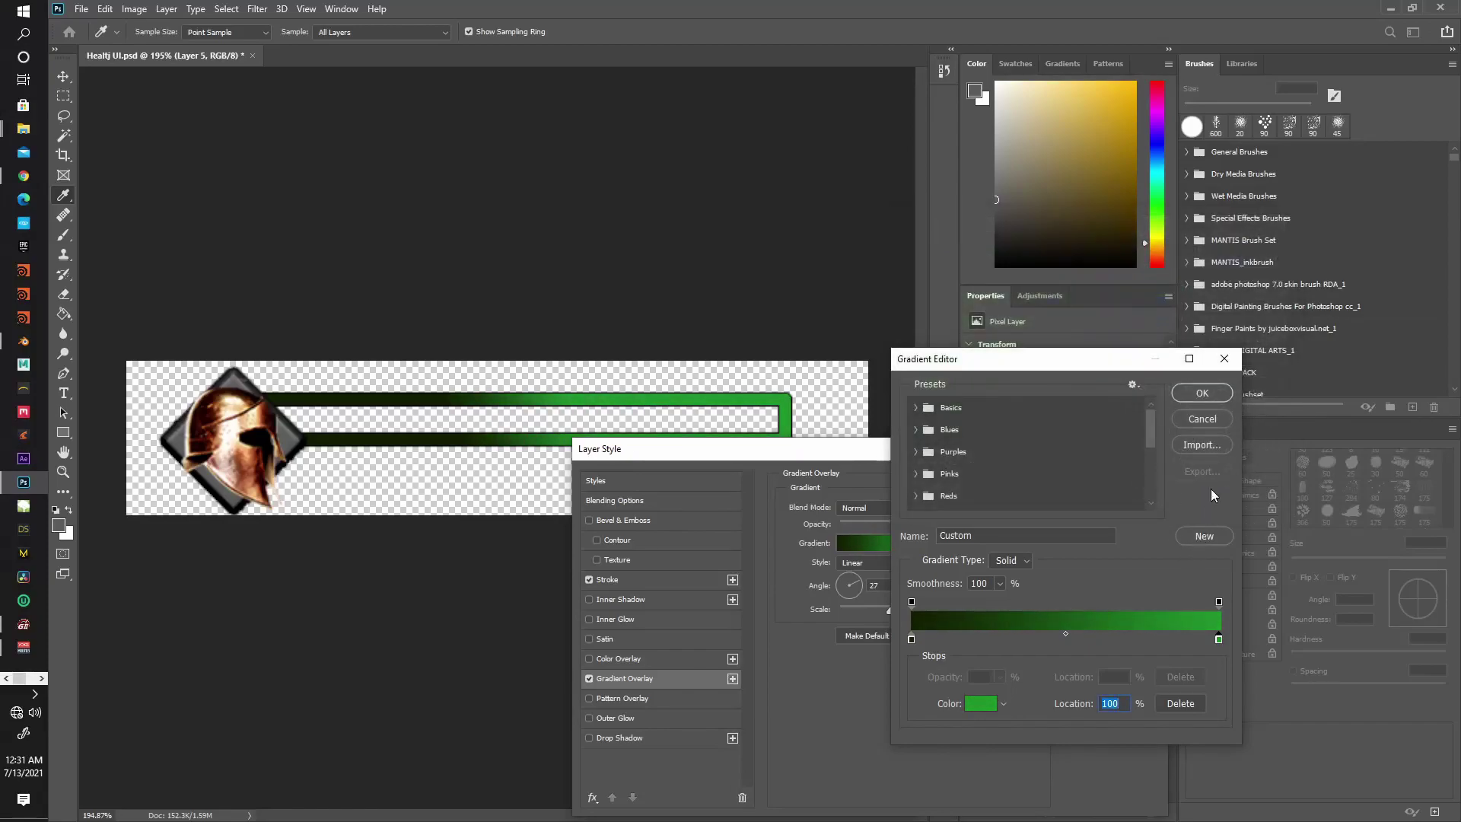
pyautogui.click(1216, 395)
pyautogui.click(1125, 482)
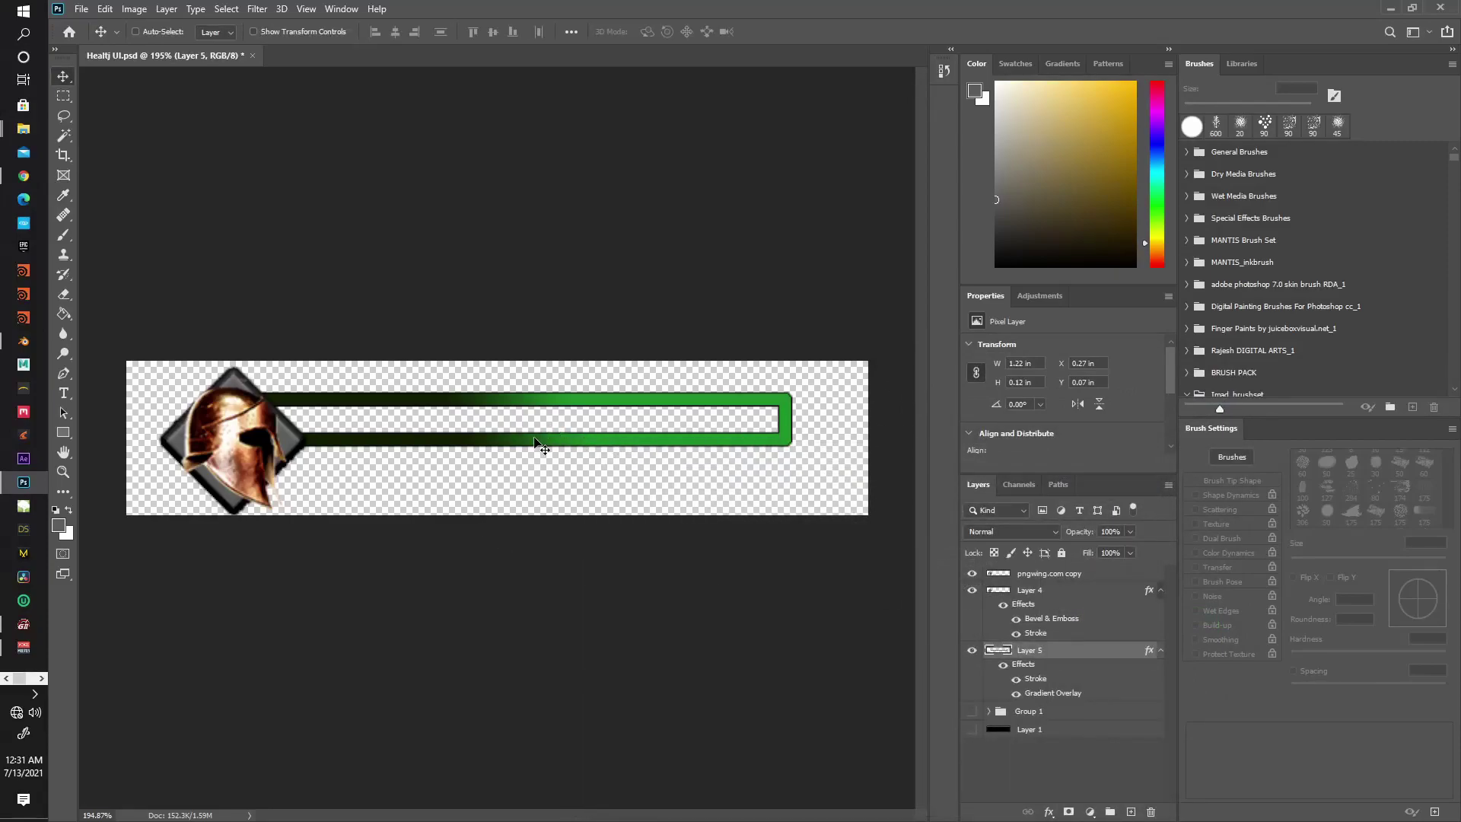
# Duplicate the bar just below the original and scale the copy to about 72%.
pyautogui.keyDown('alt'); pyautogui.moveTo(567, 442); pyautogui.dragTo(575, 475); pyautogui.keyUp('alt')
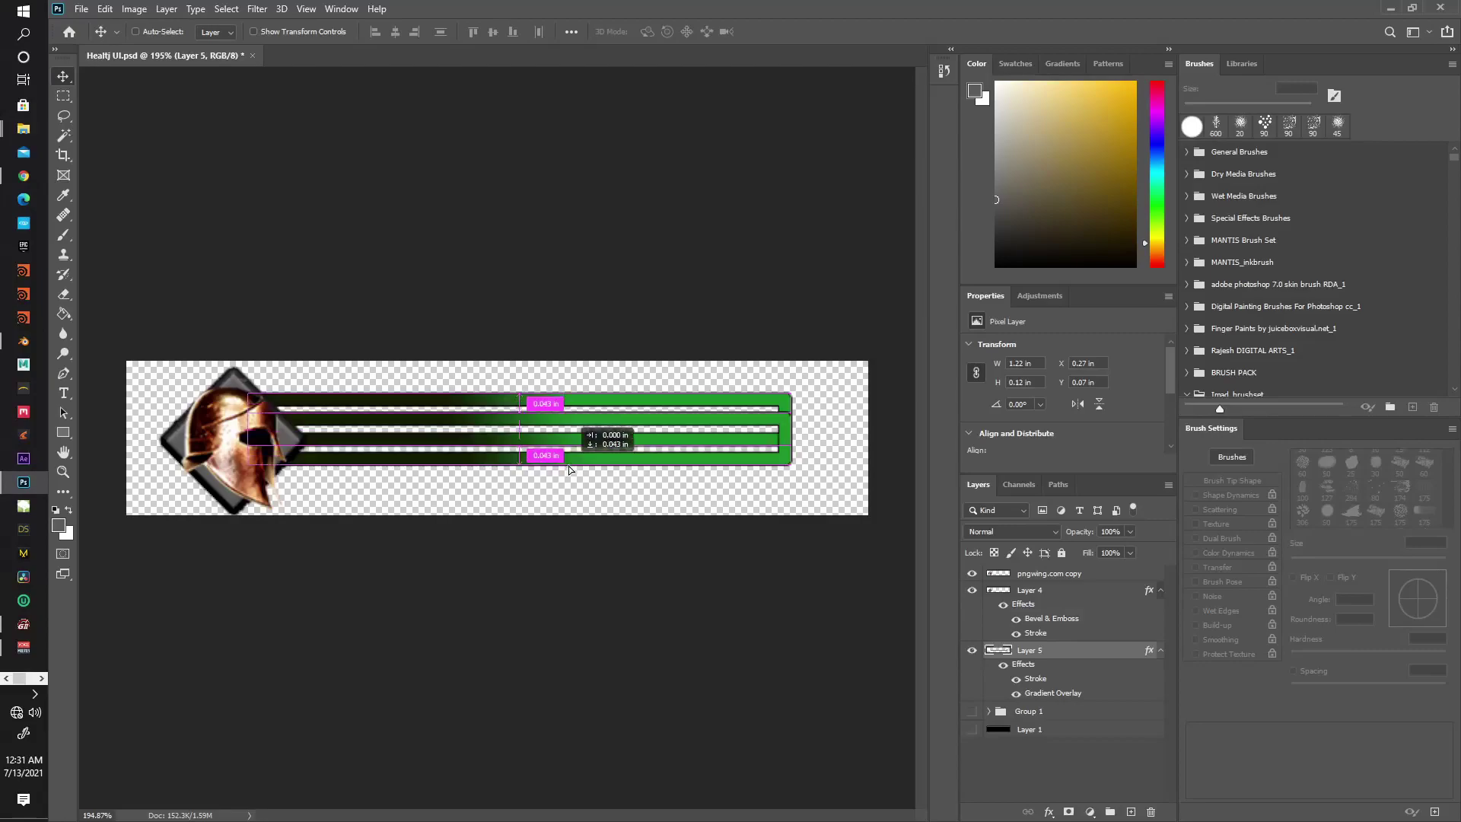
pyautogui.press('ctrl')
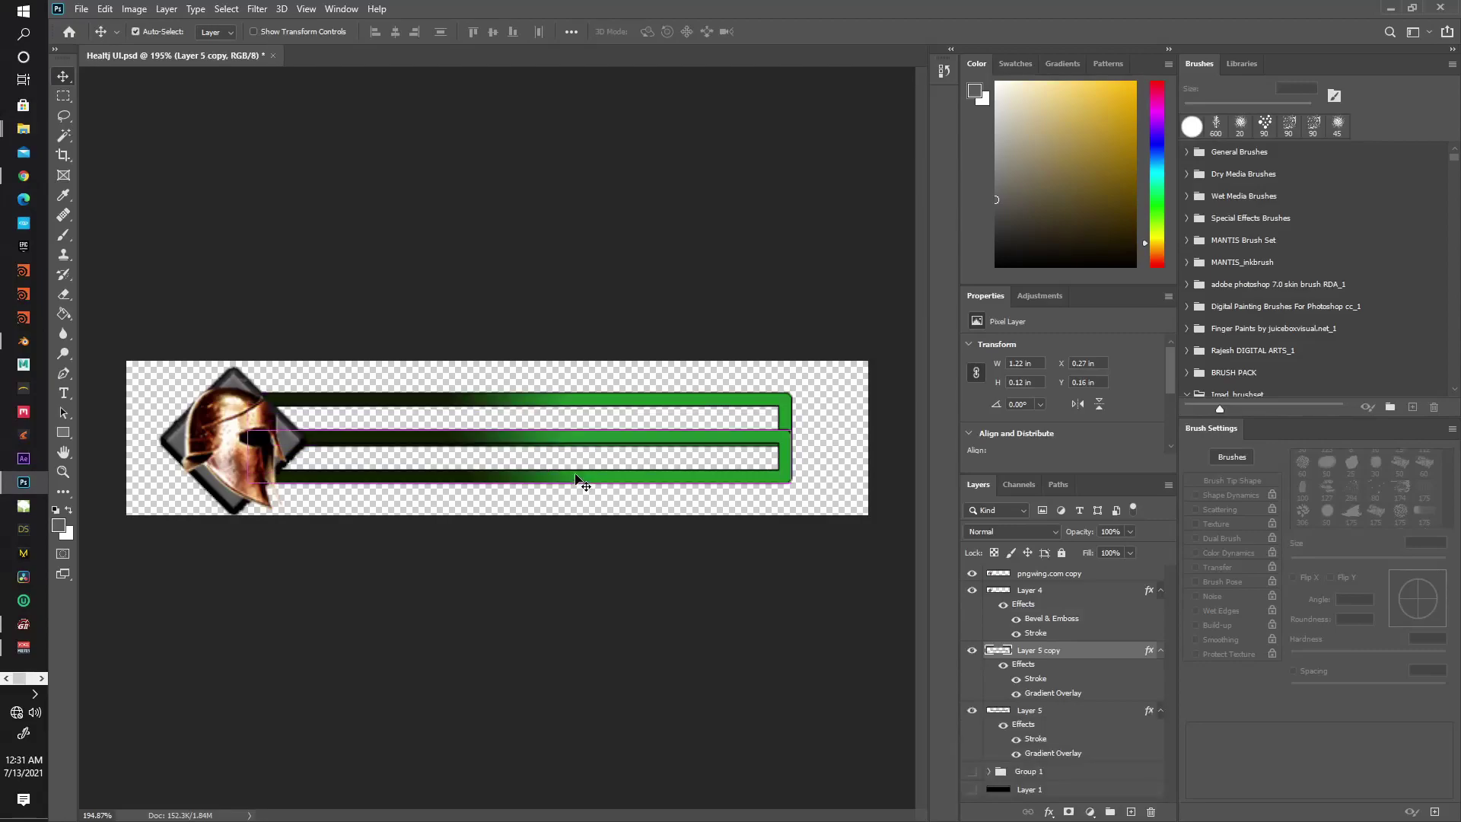
pyautogui.hotkey('ctrl', 't')
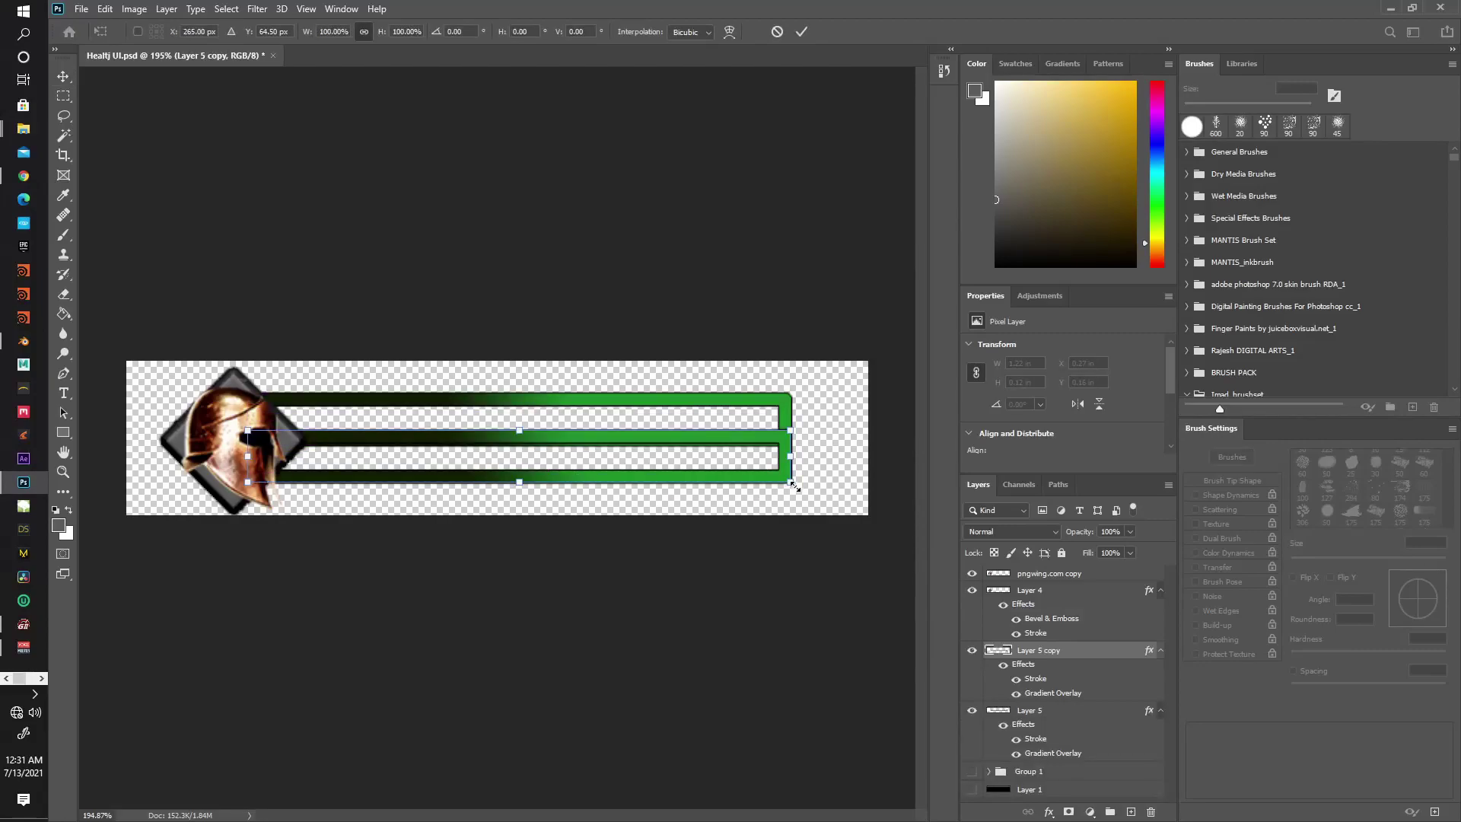
pyautogui.keyDown('alt'); pyautogui.moveTo(792, 483); pyautogui.dragTo(711, 477); pyautogui.keyUp('alt')
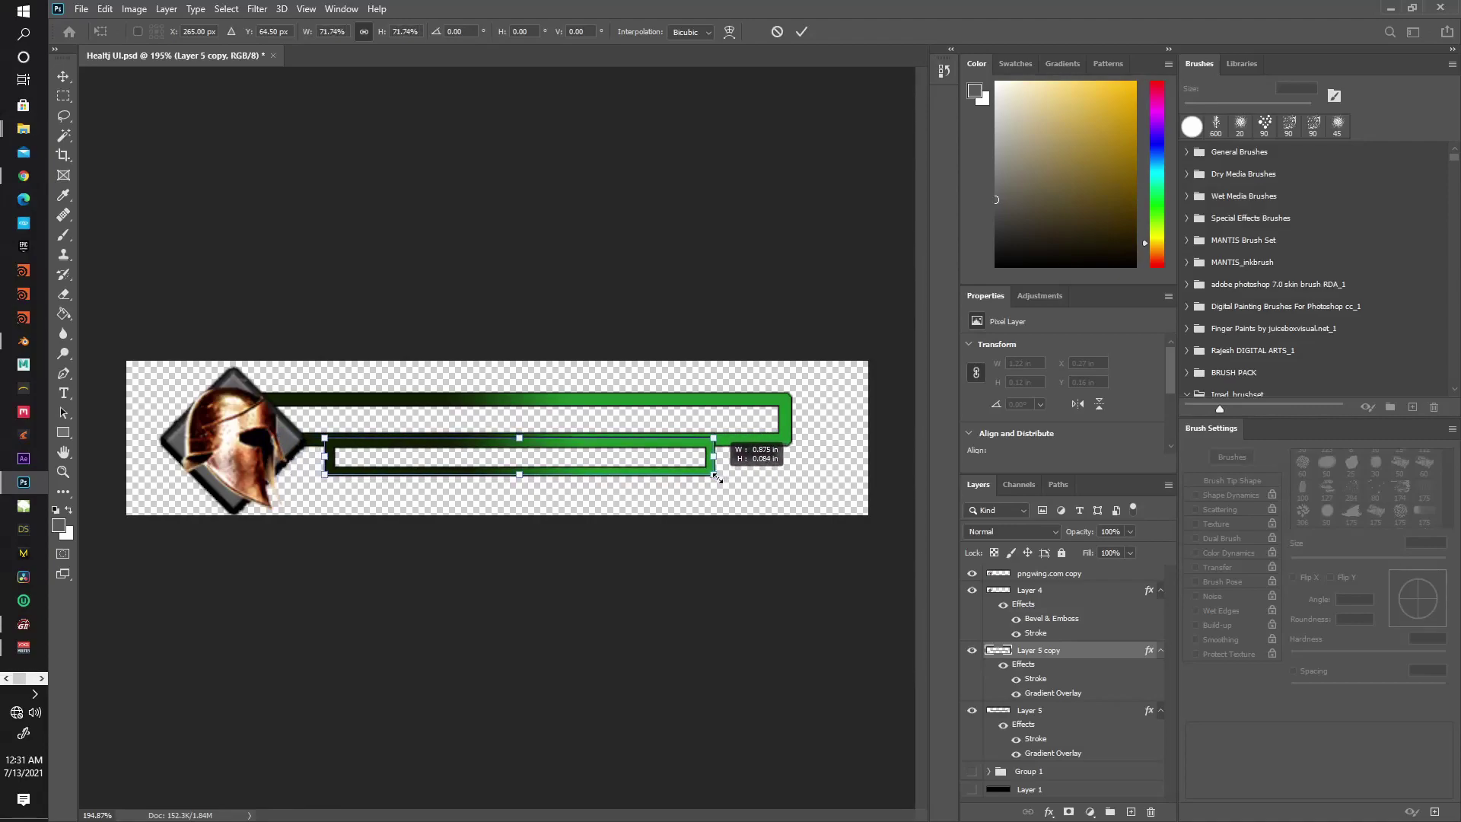
pyautogui.keyDown('alt'); pyautogui.moveTo(711, 477); pyautogui.dragTo(606, 484); pyautogui.keyUp('alt')
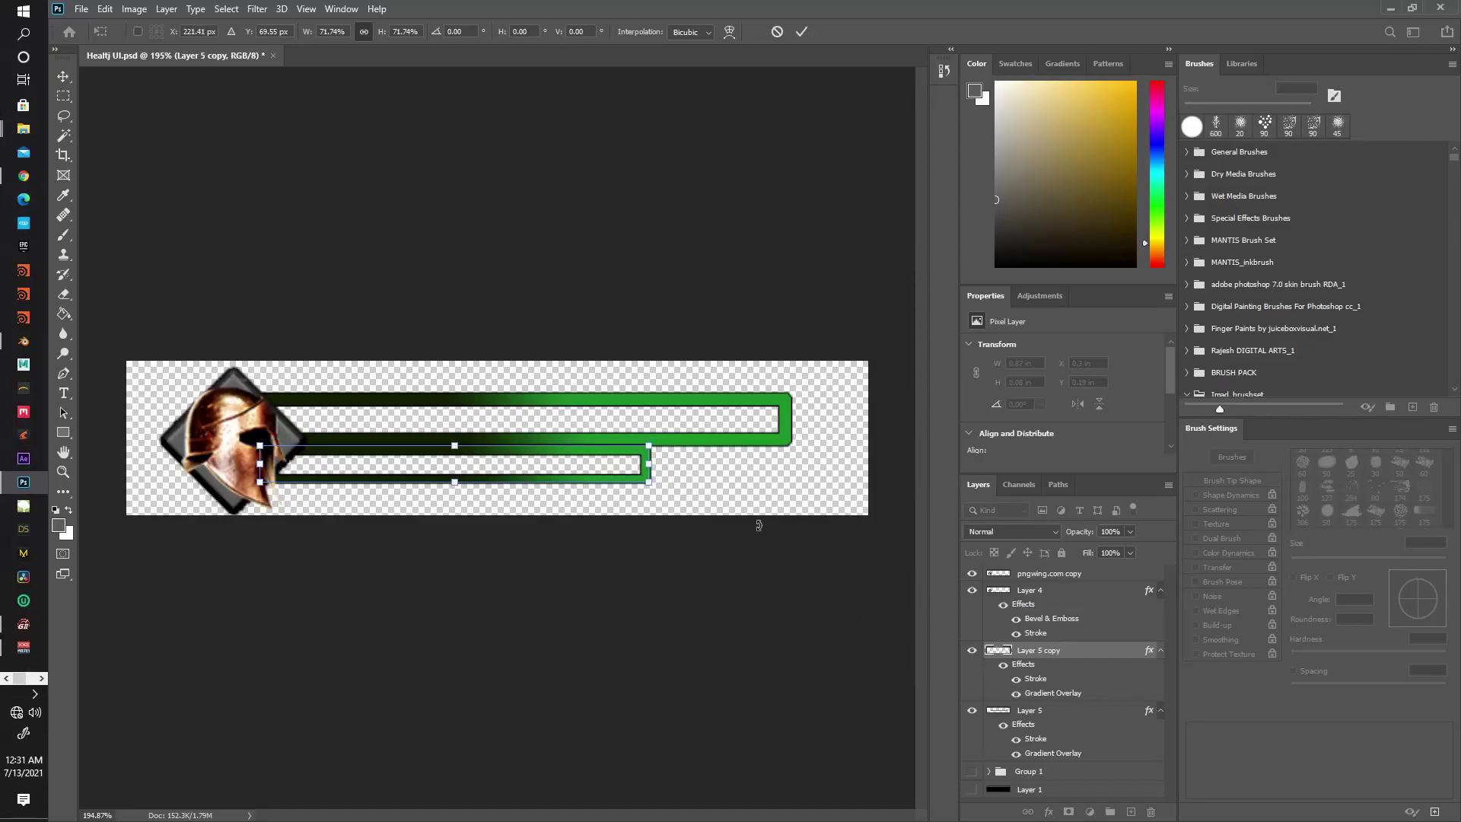
pyautogui.press('Return')
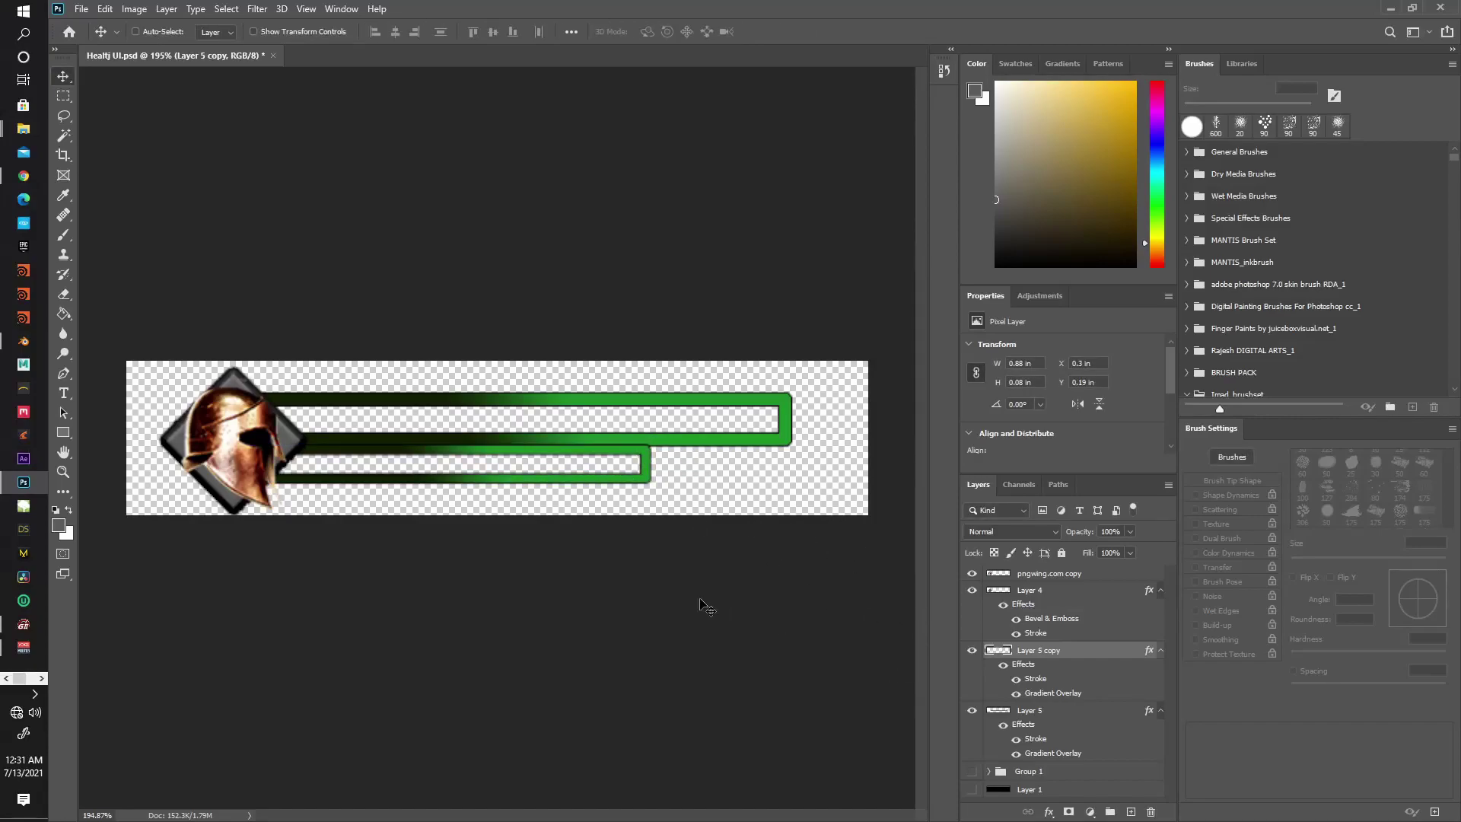
# Set the lower bar's gradient left stop to dark navy #000e4d.
pyautogui.doubleClick(1031, 695)
pyautogui.click(858, 546)
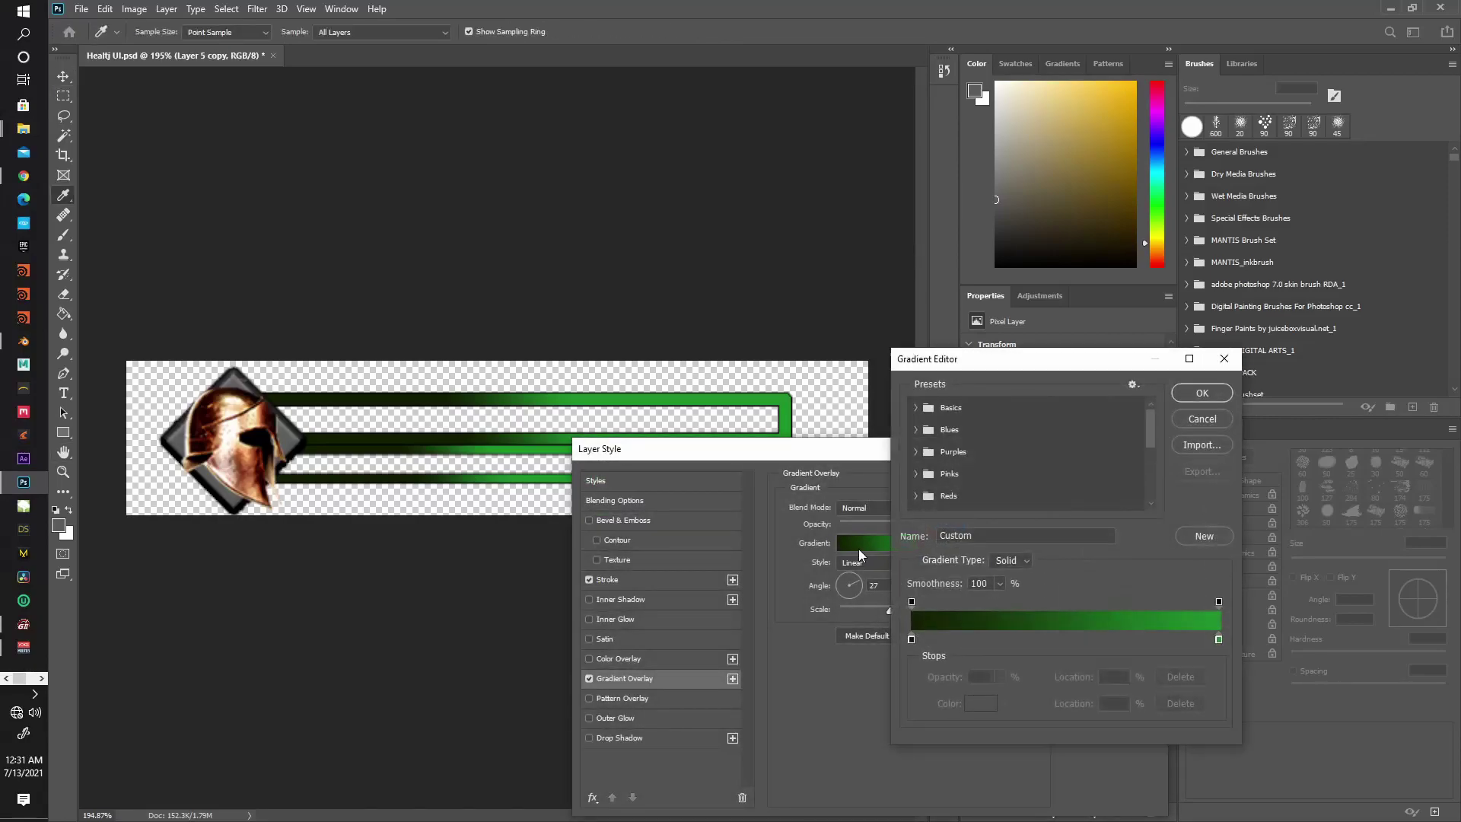
pyautogui.click(912, 639)
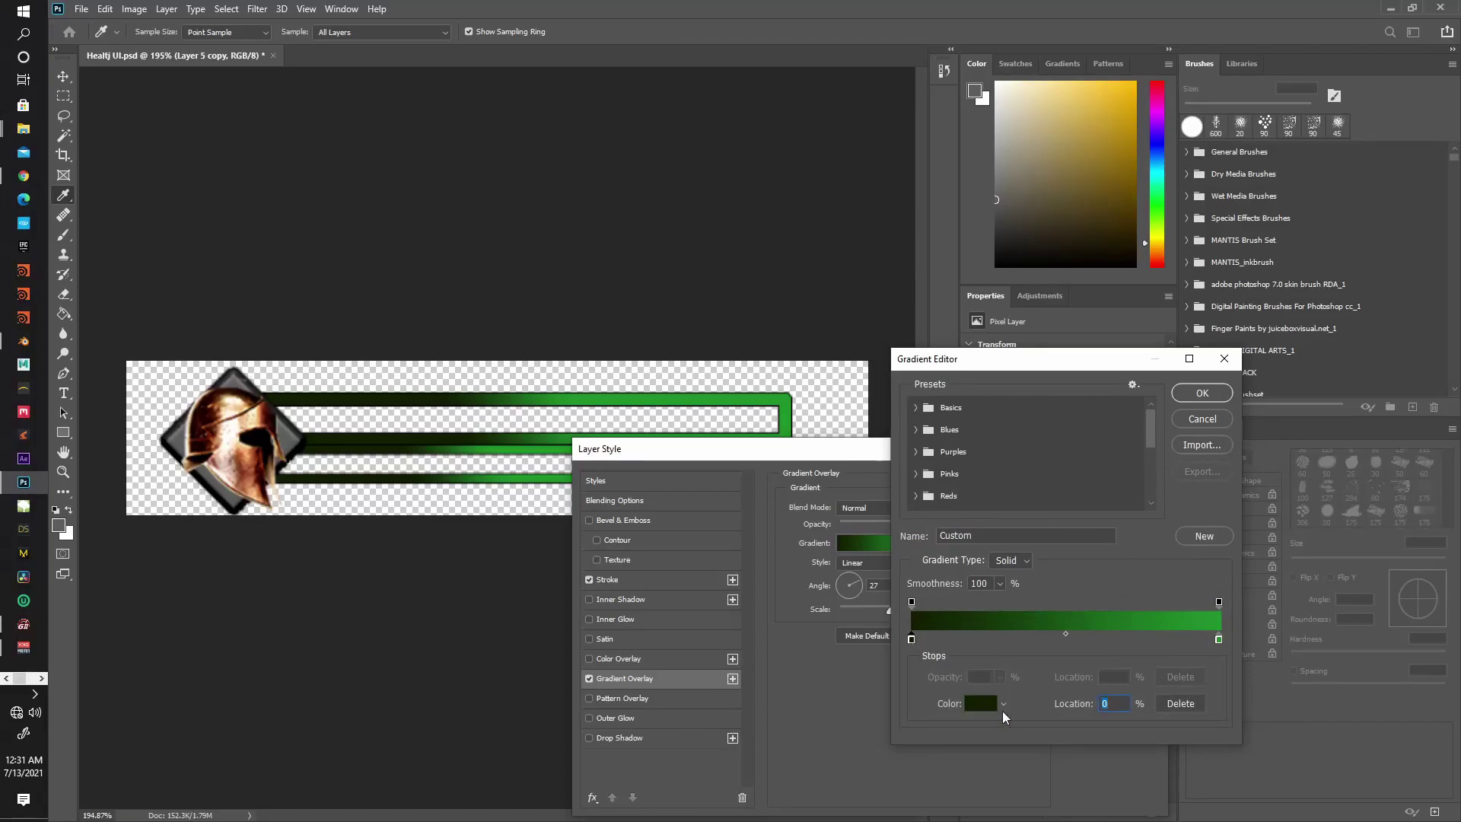
pyautogui.click(981, 704)
pyautogui.moveTo(1108, 342); pyautogui.dragTo(1106, 327)
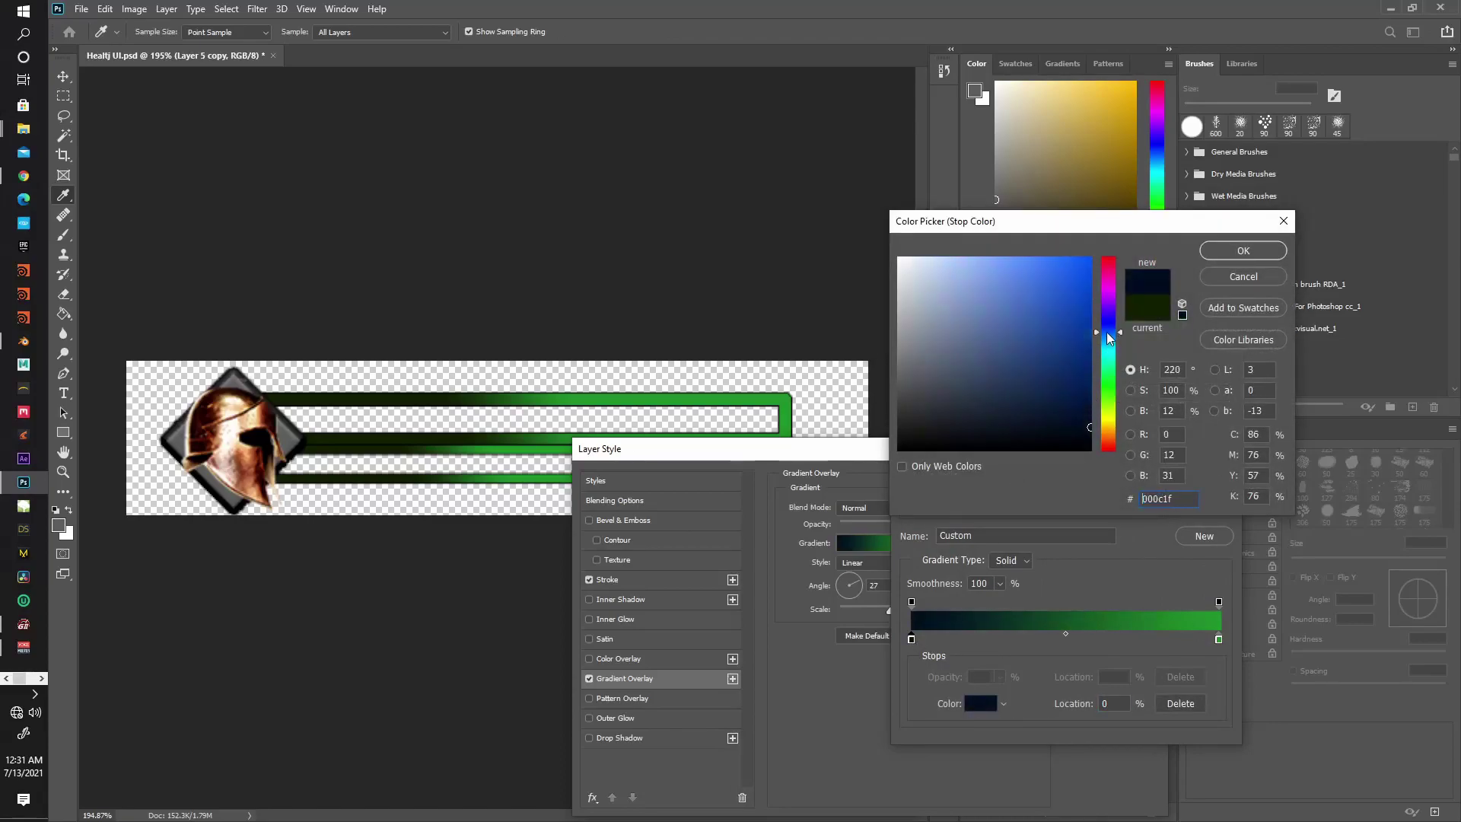
pyautogui.moveTo(1093, 376); pyautogui.dragTo(1099, 392)
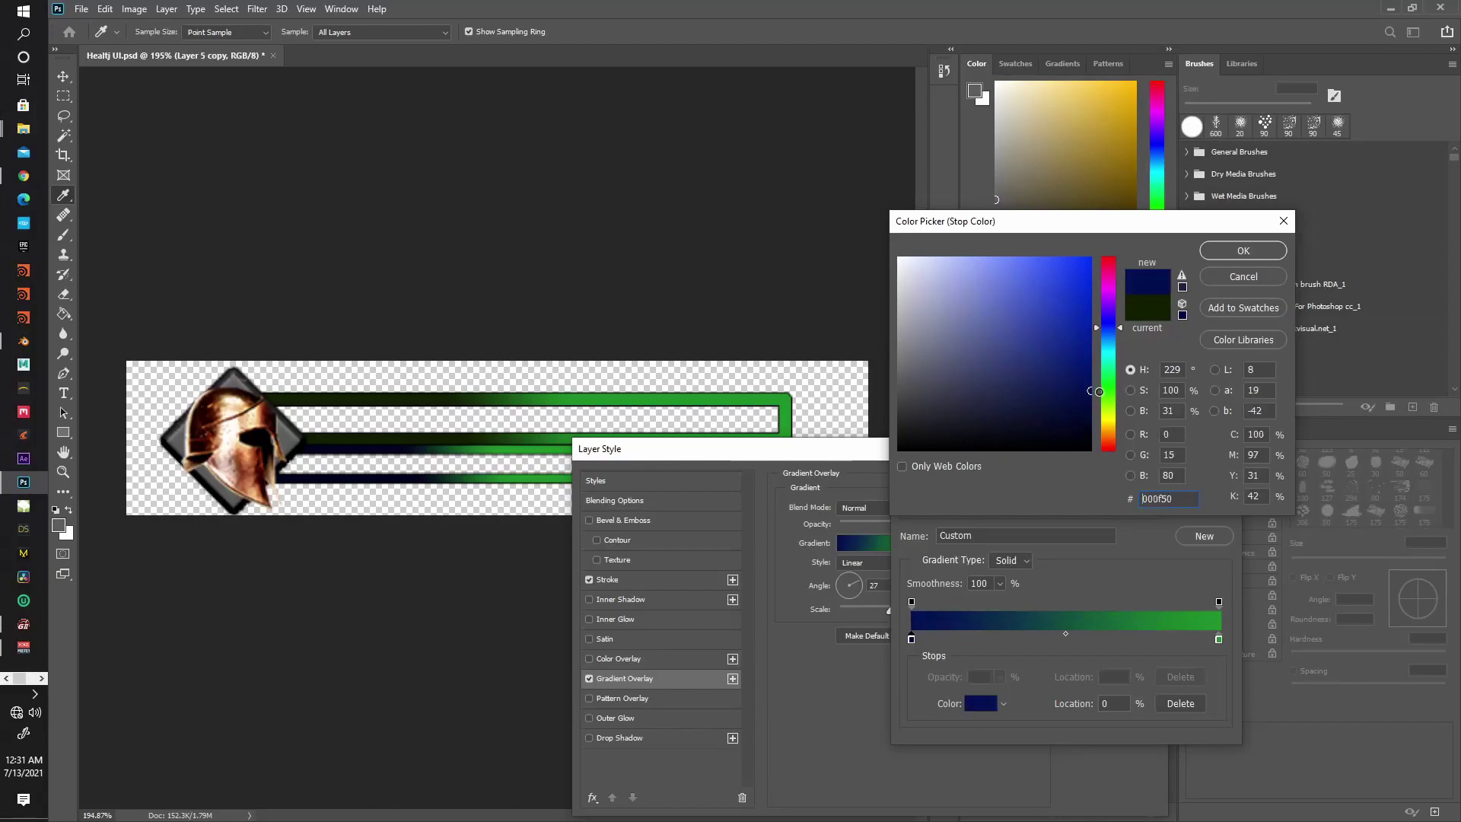
pyautogui.click(1243, 250)
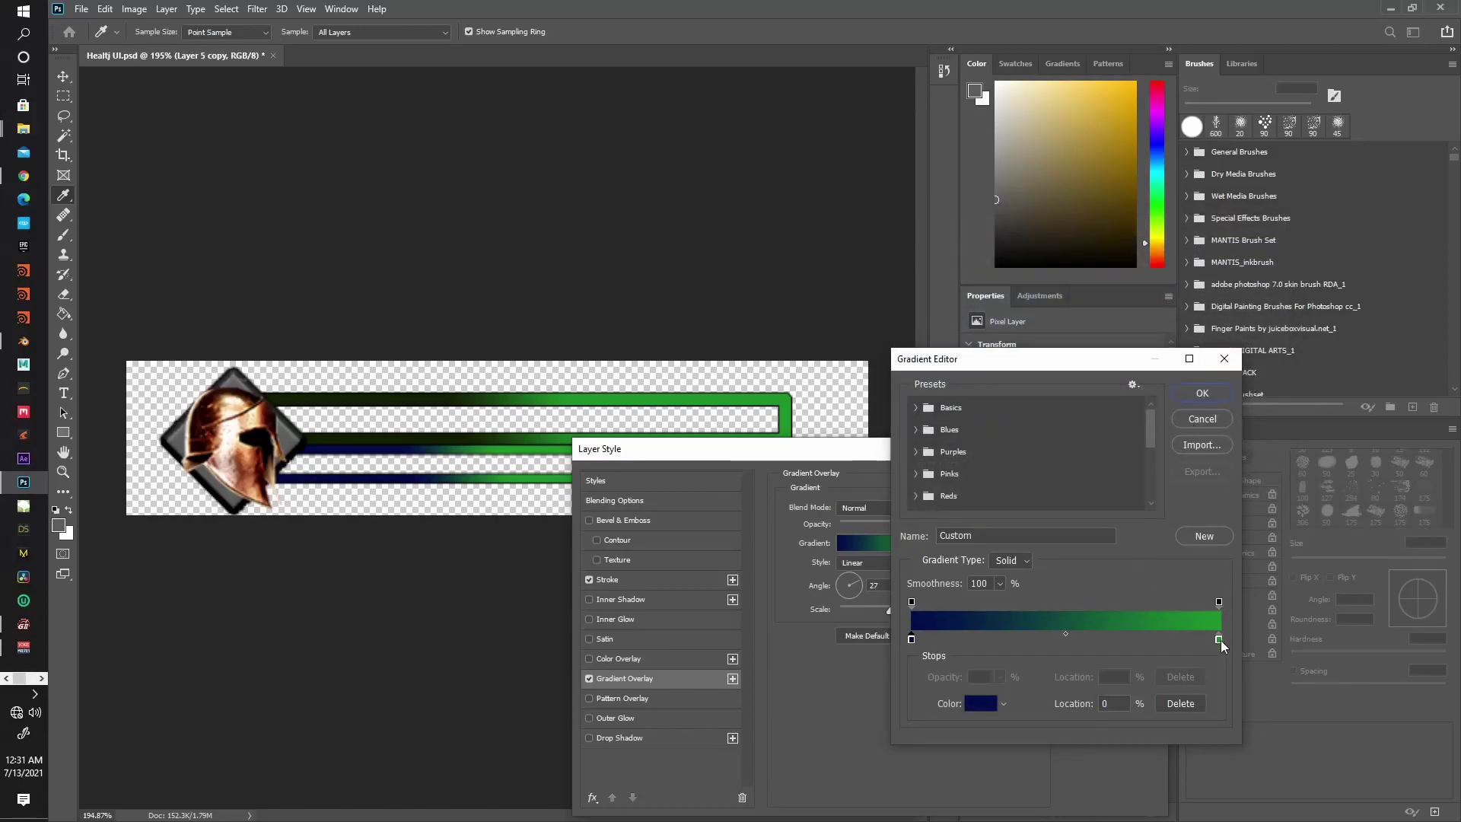
# Set the right gradient stop to light blue #4e7fe3 and apply the gradient.
pyautogui.click(1220, 640)
pyautogui.click(981, 705)
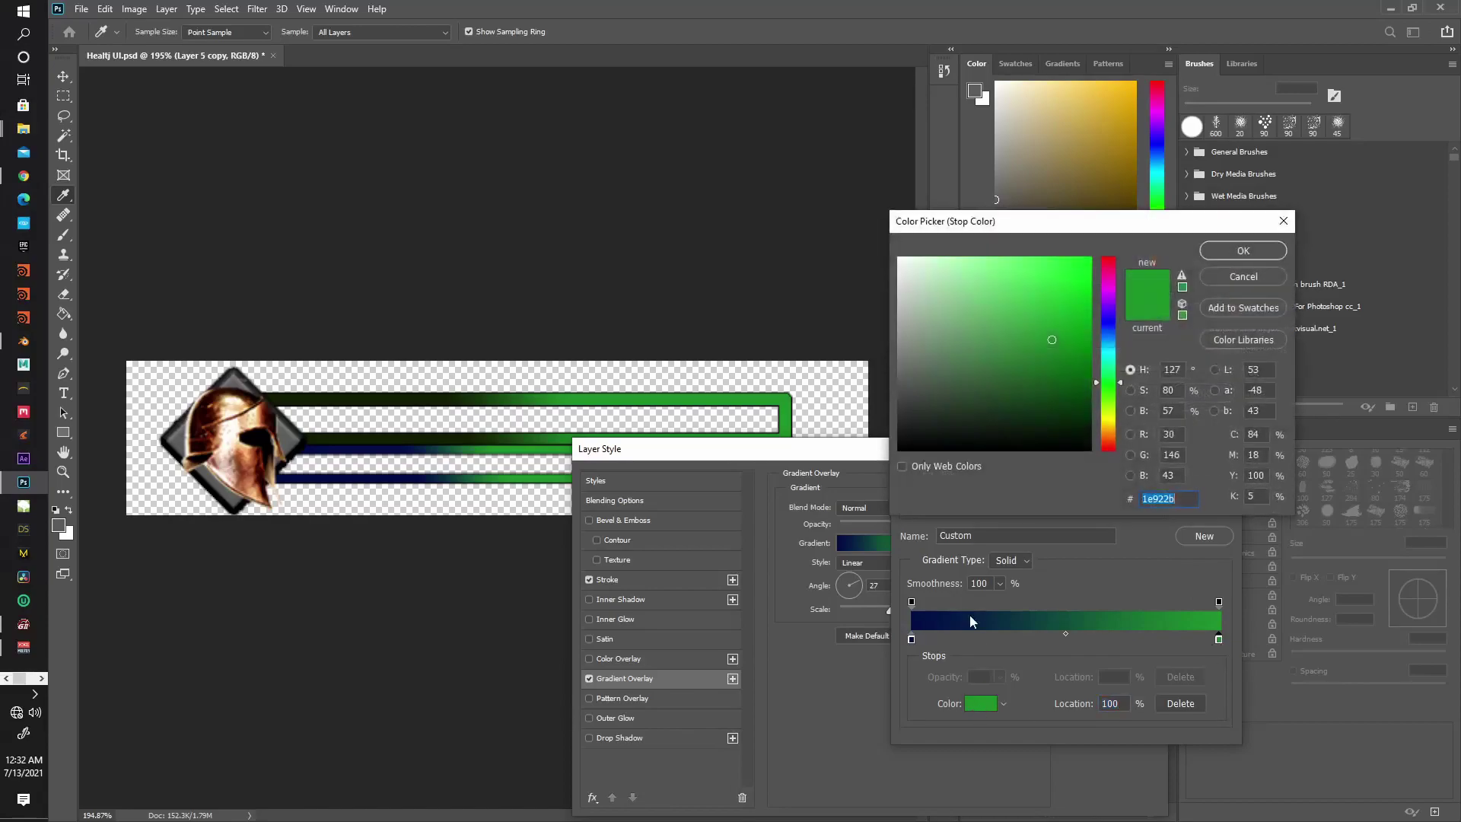
pyautogui.click(1109, 331)
pyautogui.click(1026, 278)
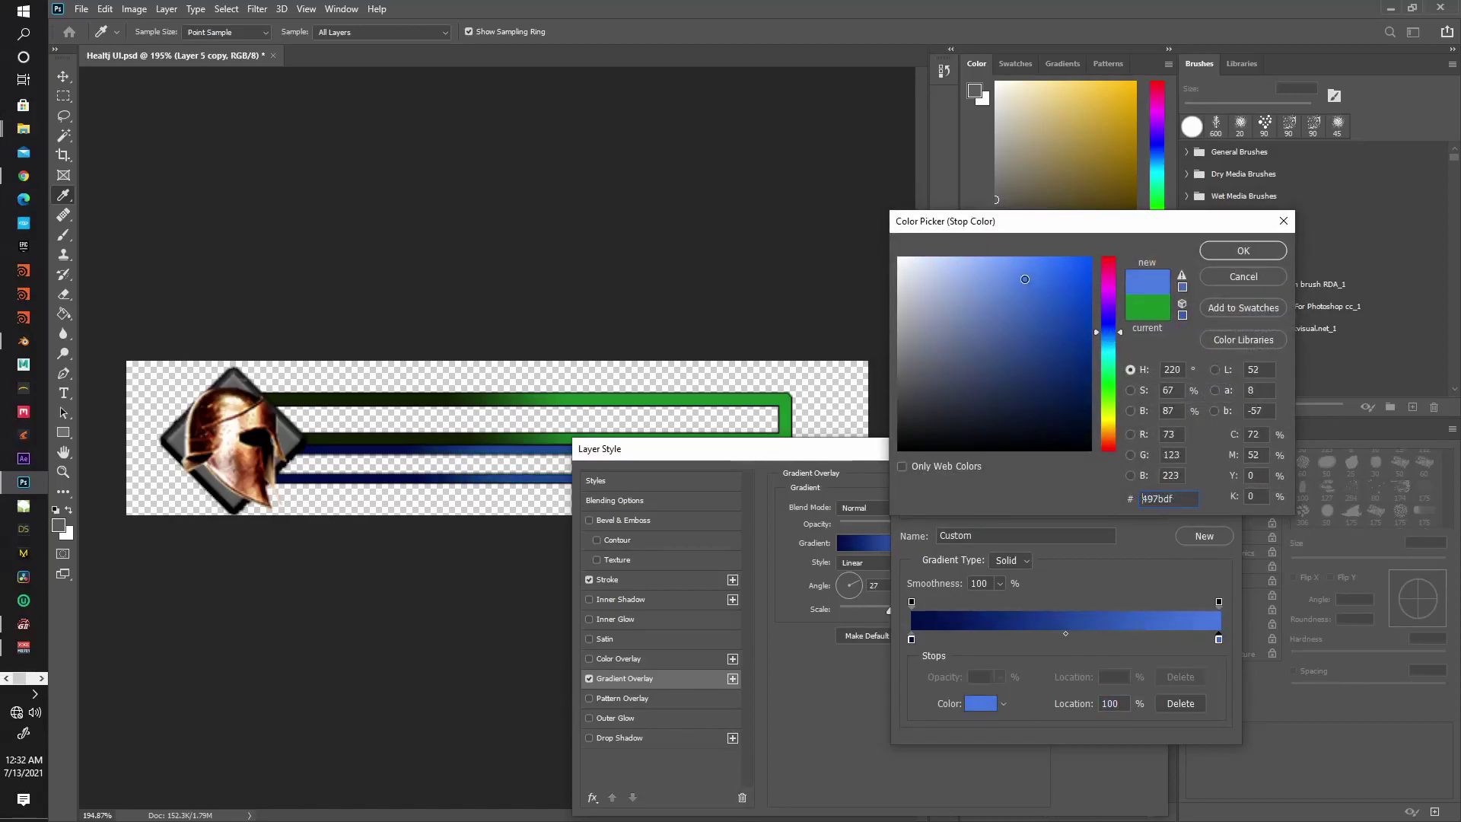
pyautogui.click(1218, 251)
pyautogui.click(1201, 392)
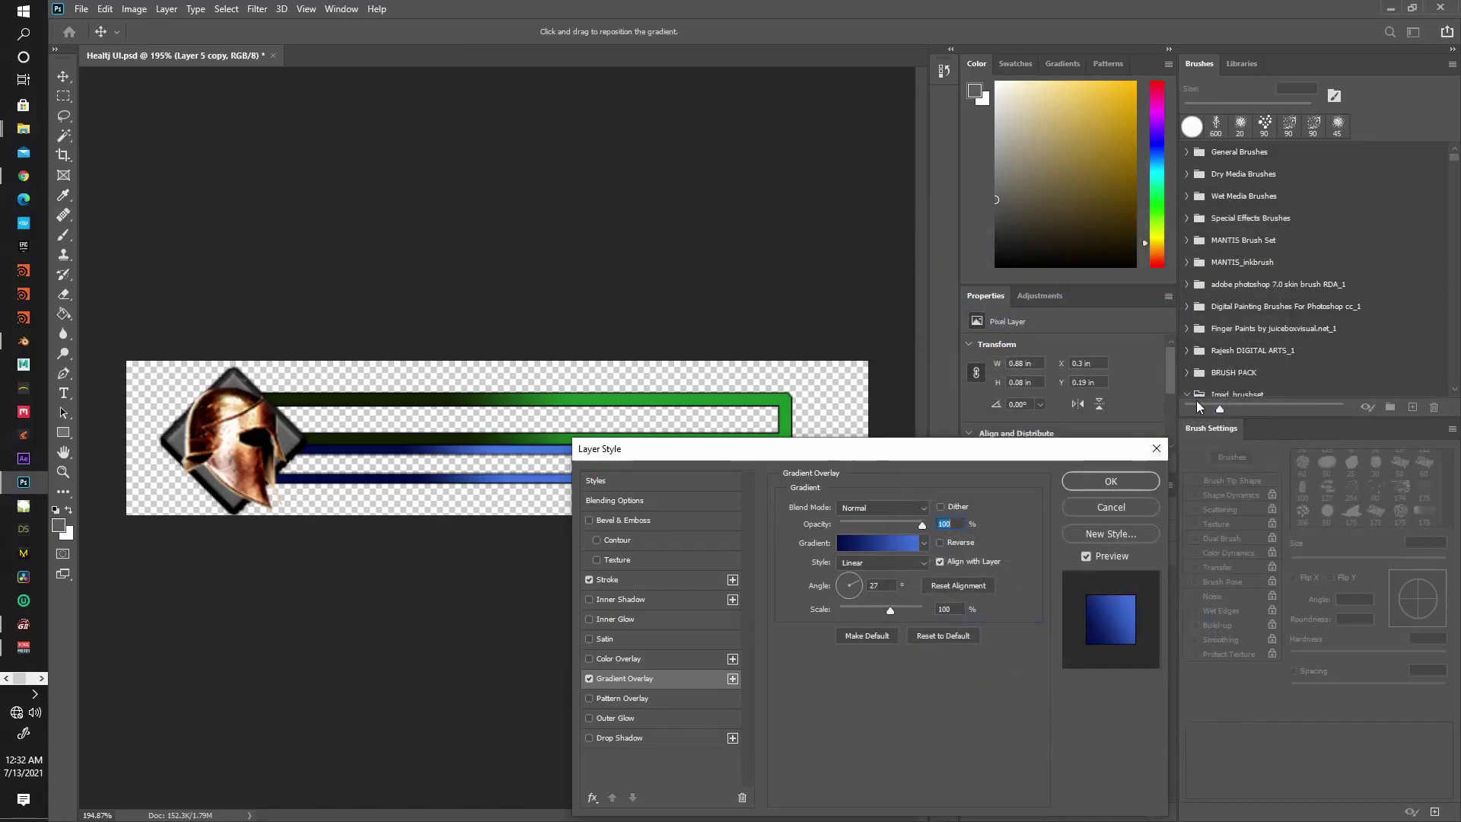
pyautogui.click(1108, 488)
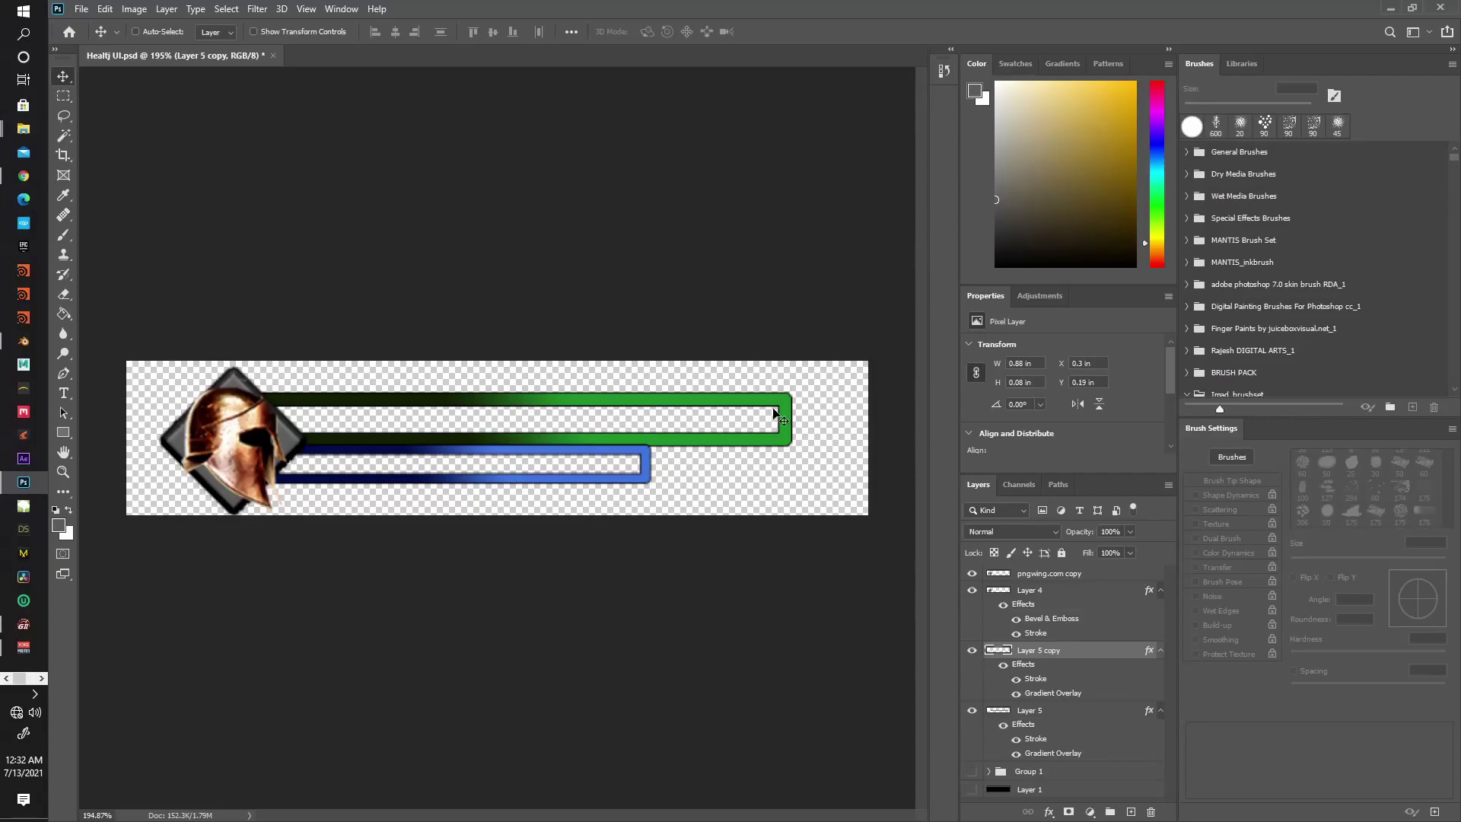
# Save a copy to this computer as a PNG named HealthUI.
pyautogui.click(81, 11)
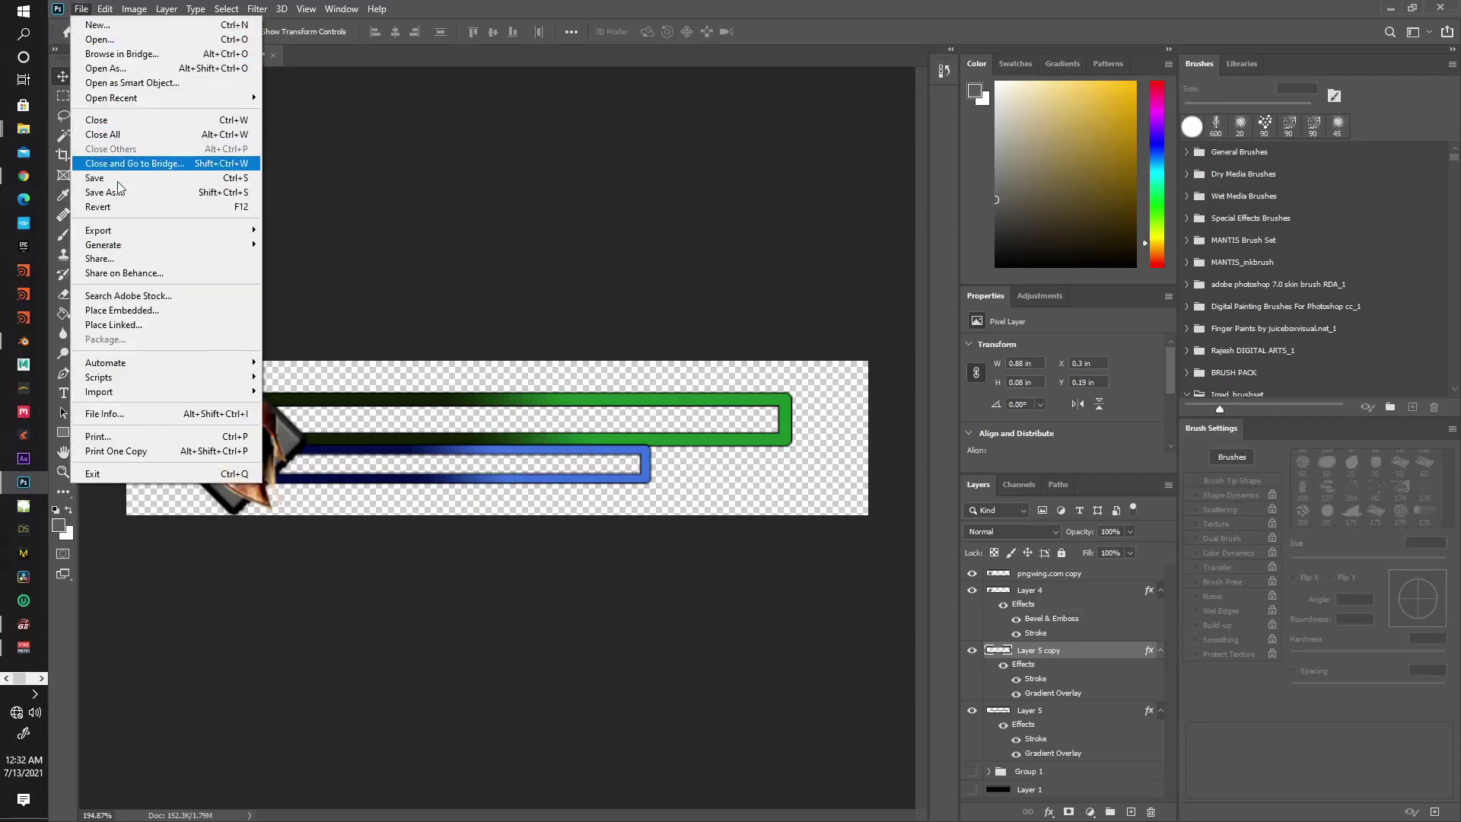
pyautogui.click(128, 197)
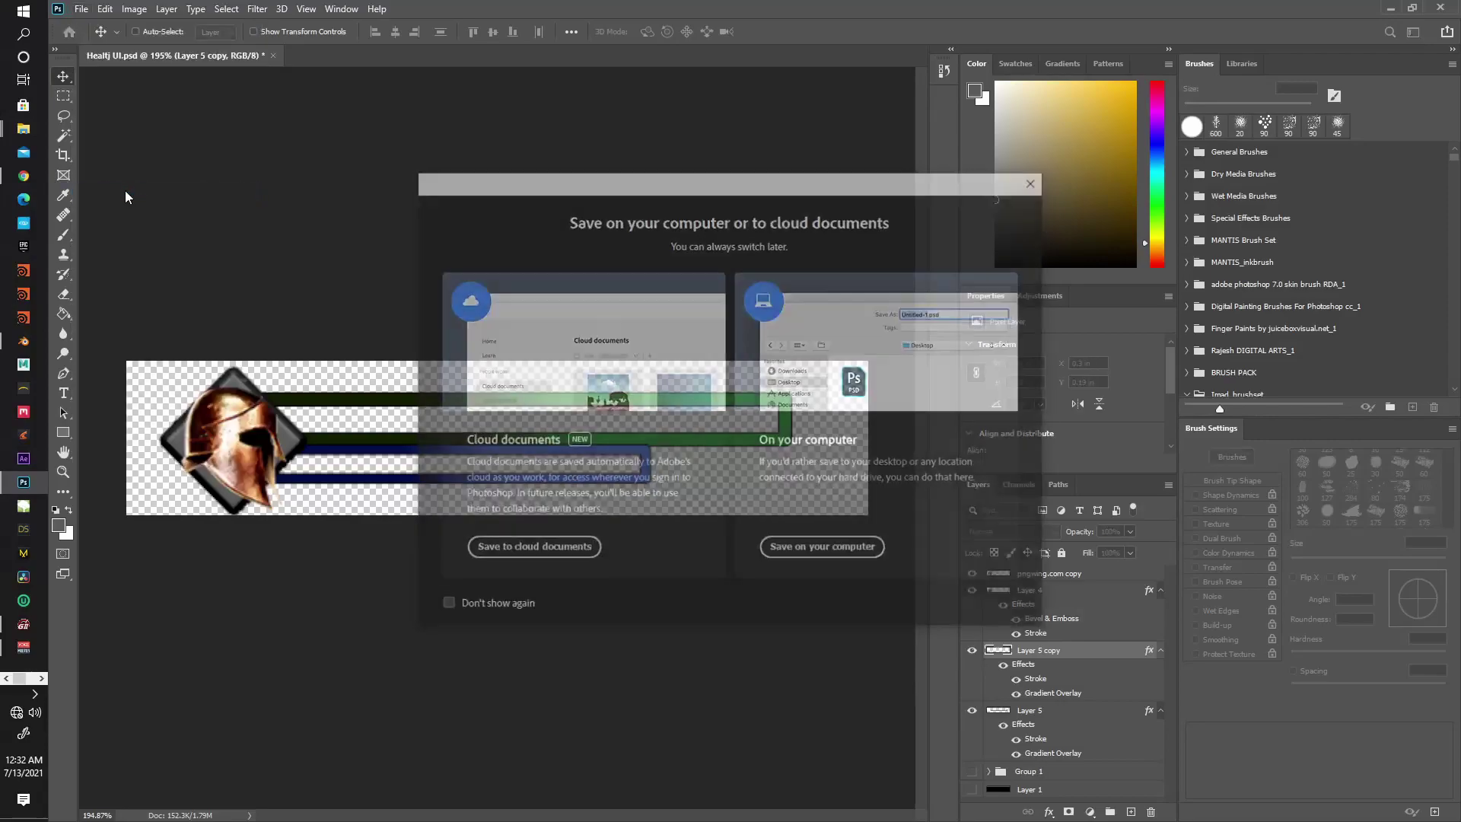
pyautogui.click(820, 543)
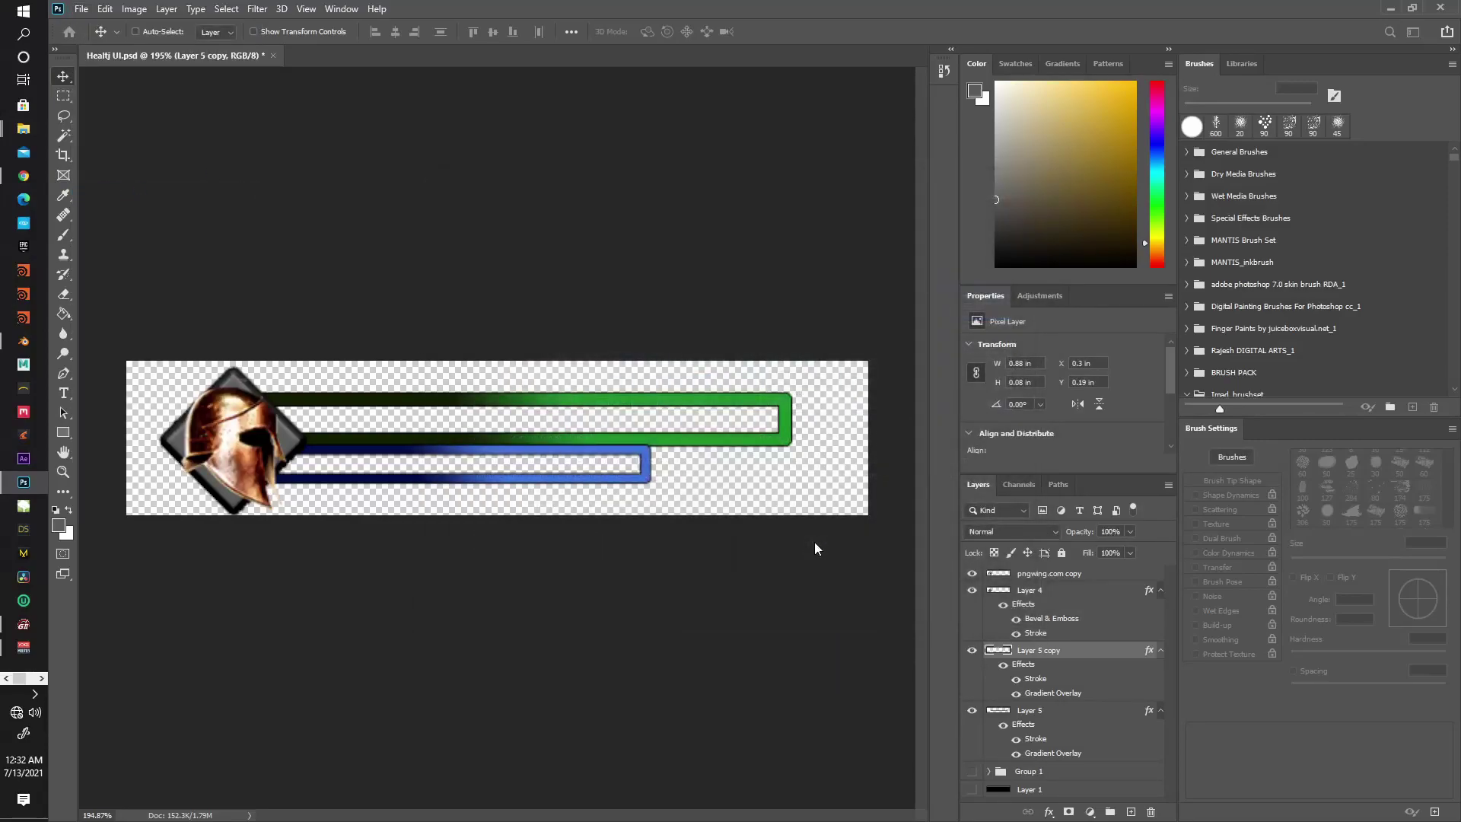
pyautogui.click(266, 379)
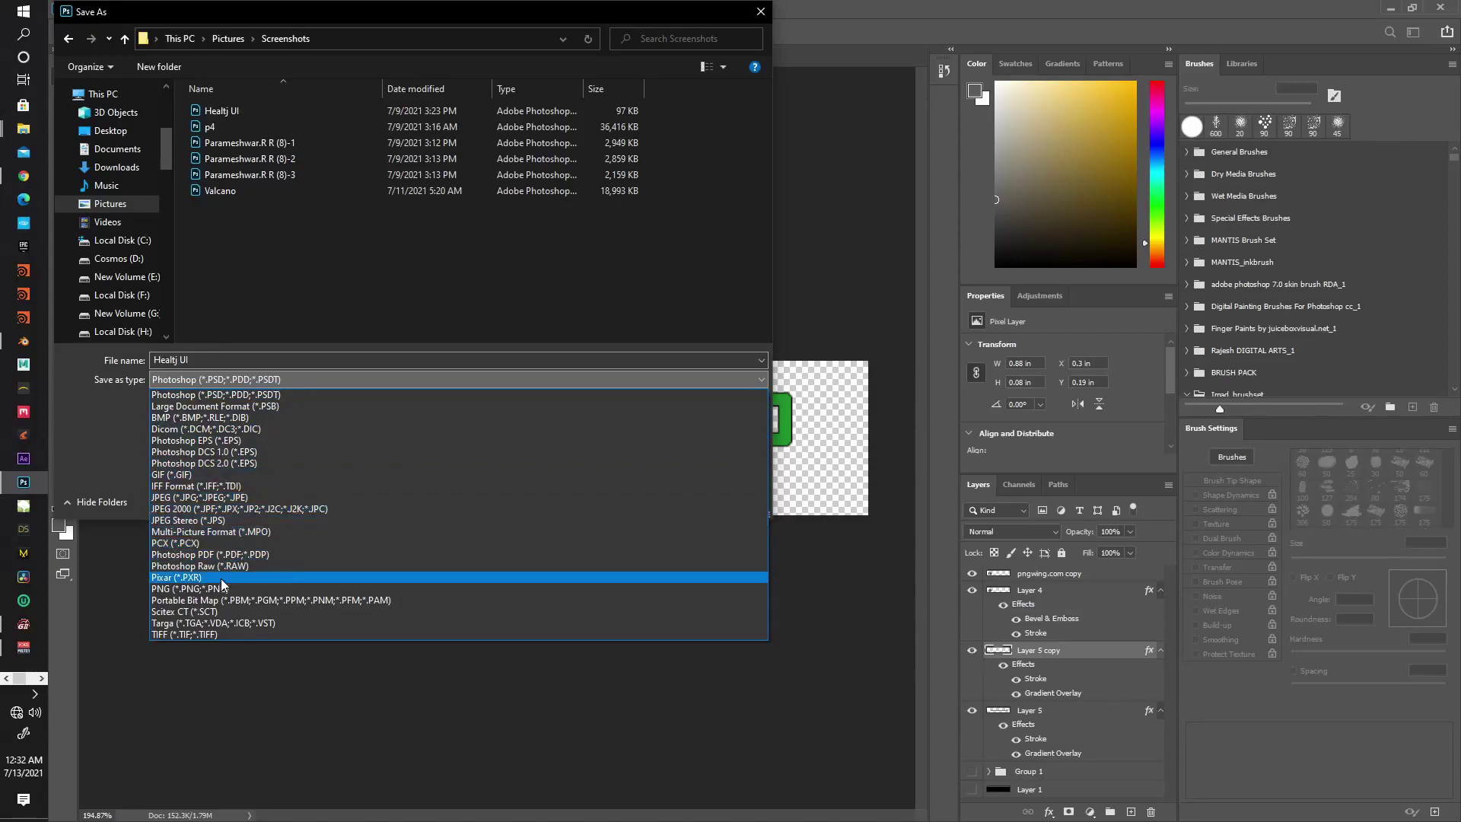
pyautogui.click(222, 589)
pyautogui.click(268, 361)
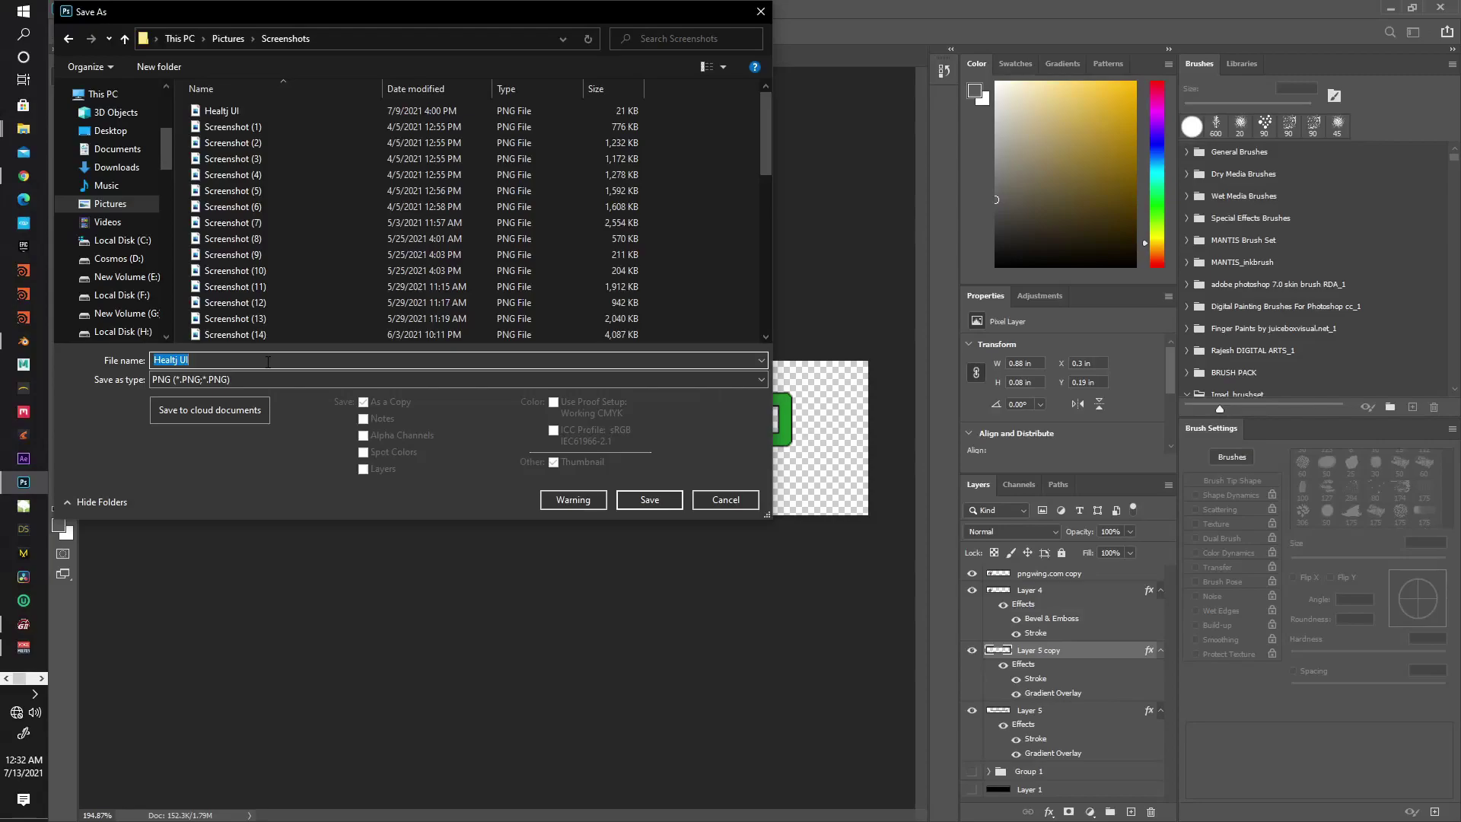
pyautogui.write('Heal')
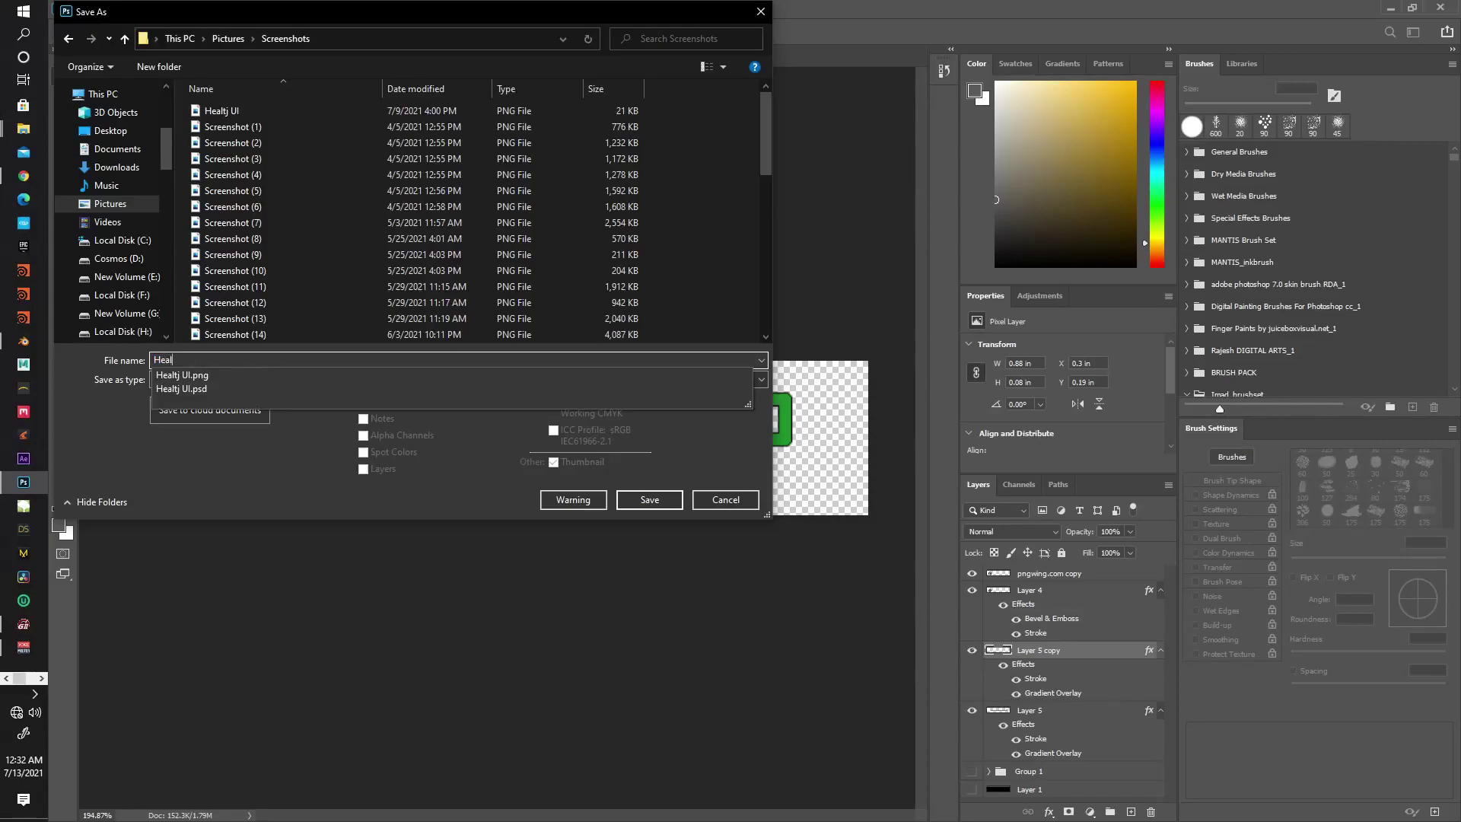
pyautogui.write('thUI')
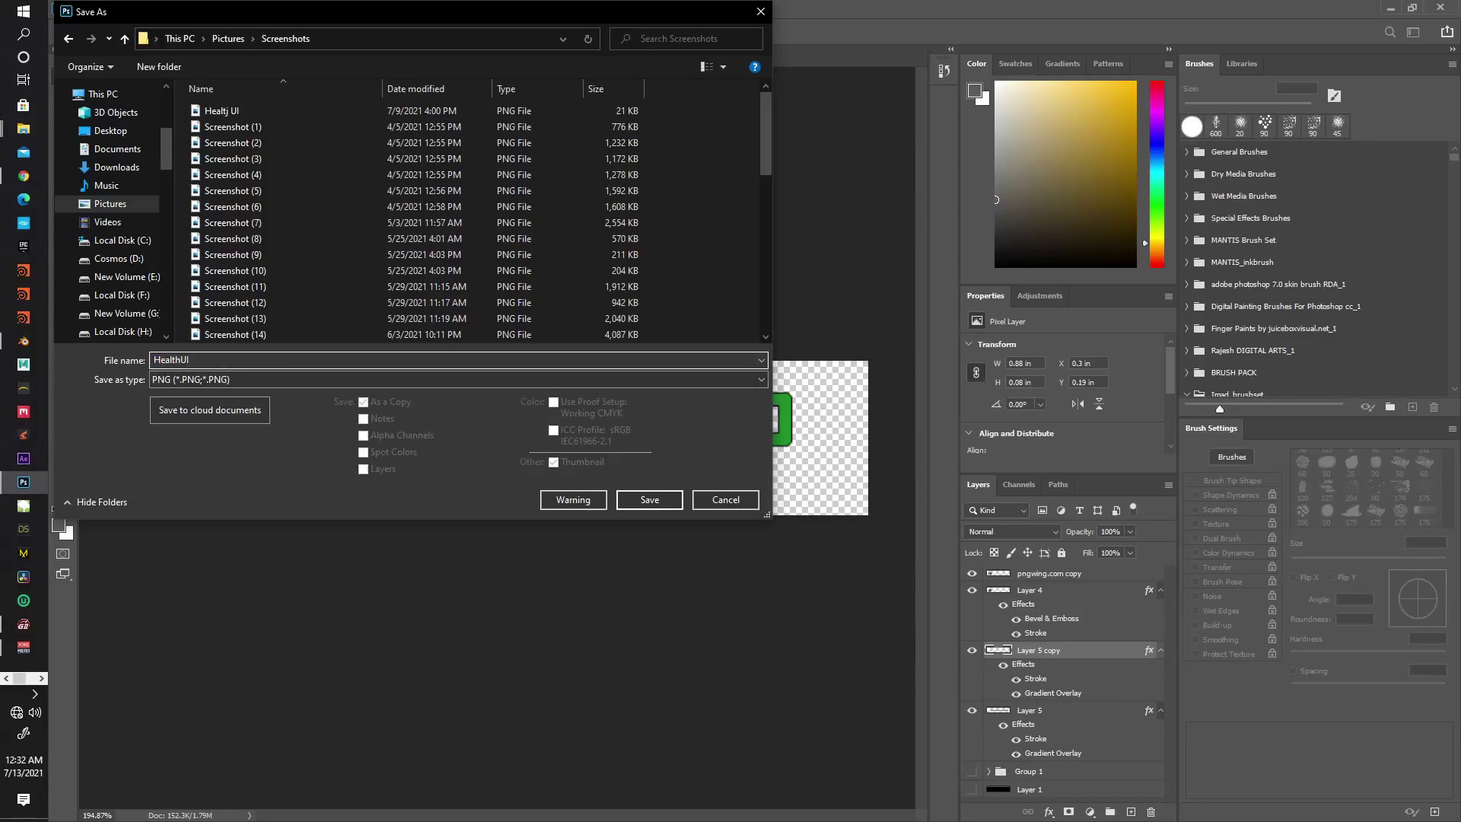
pyautogui.press('Return')
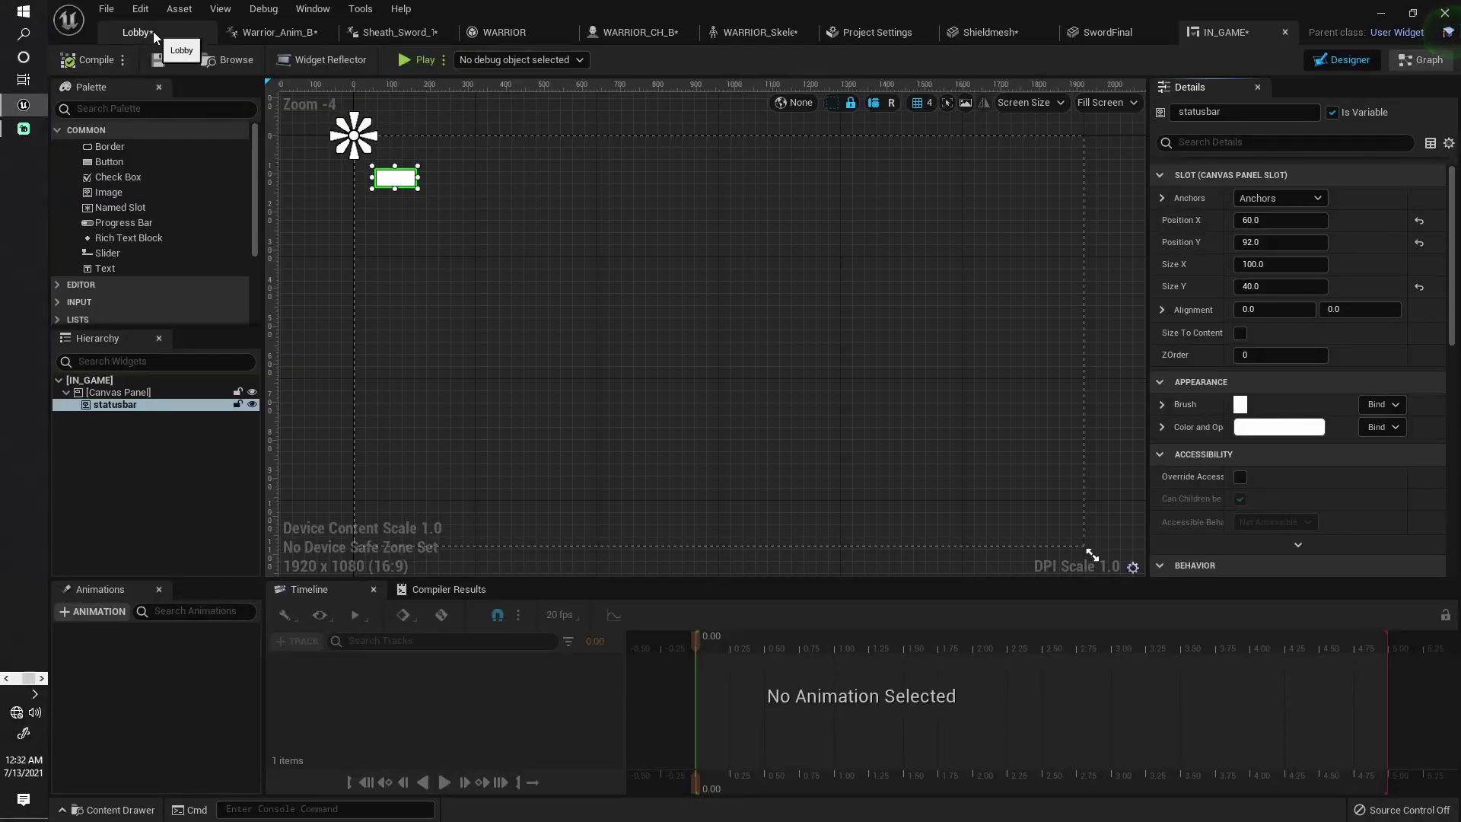
# Import the HealthUI image into the UI content folder, then return to the IN_GAME designer.
pyautogui.click(153, 31)
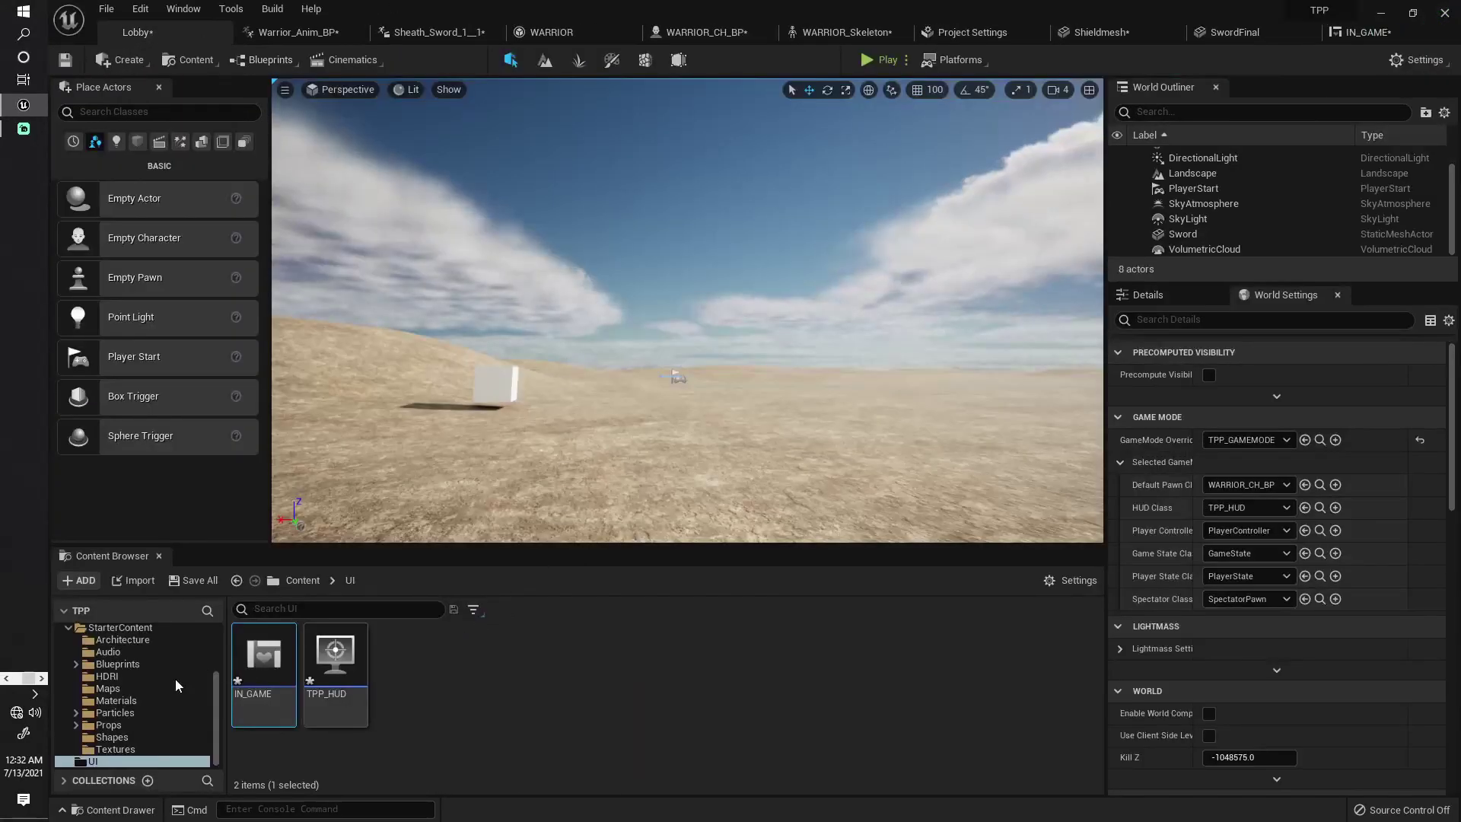
pyautogui.scroll(5, 216, 711)
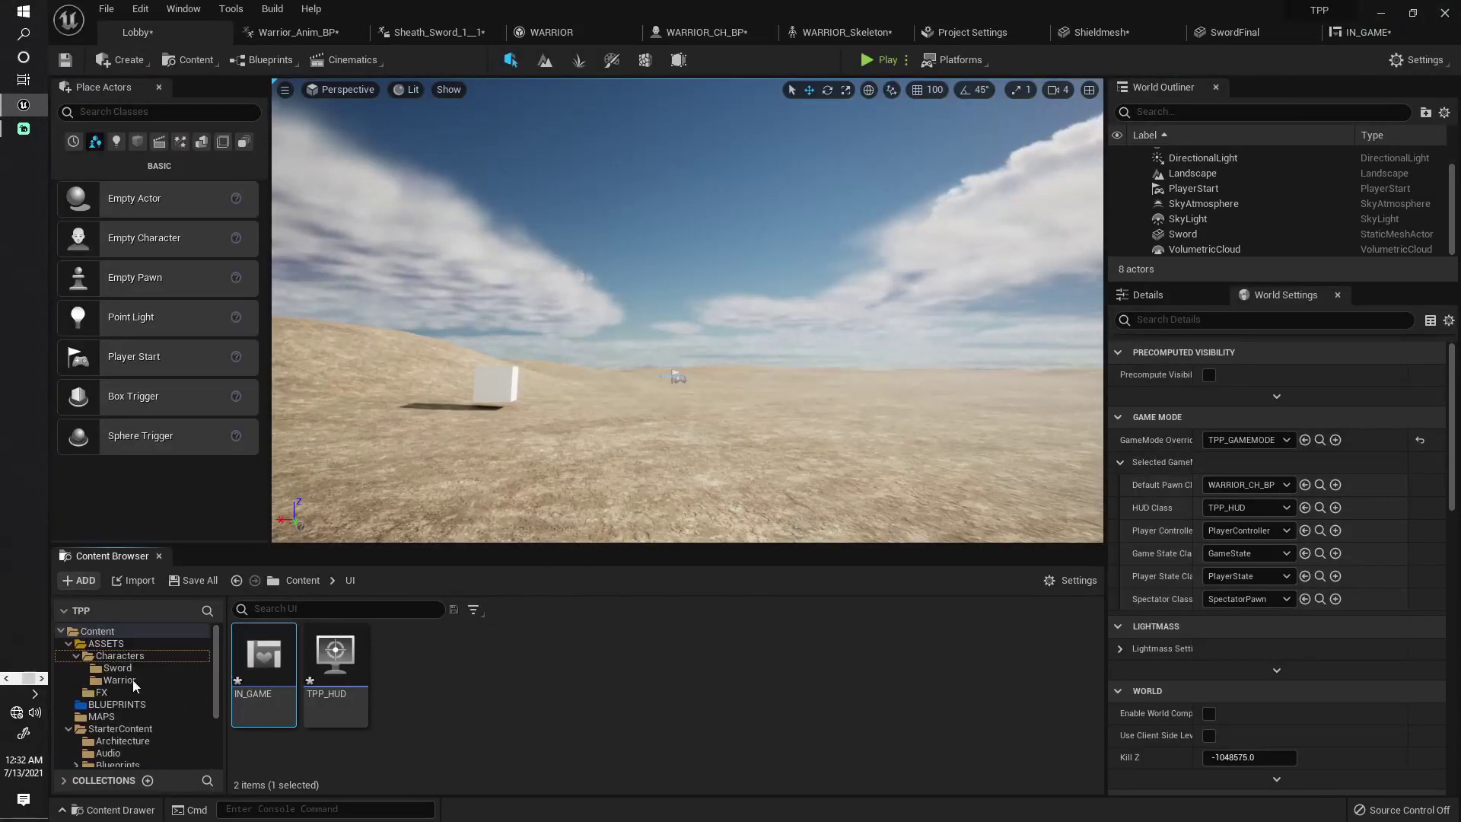
pyautogui.click(69, 728)
pyautogui.click(108, 740)
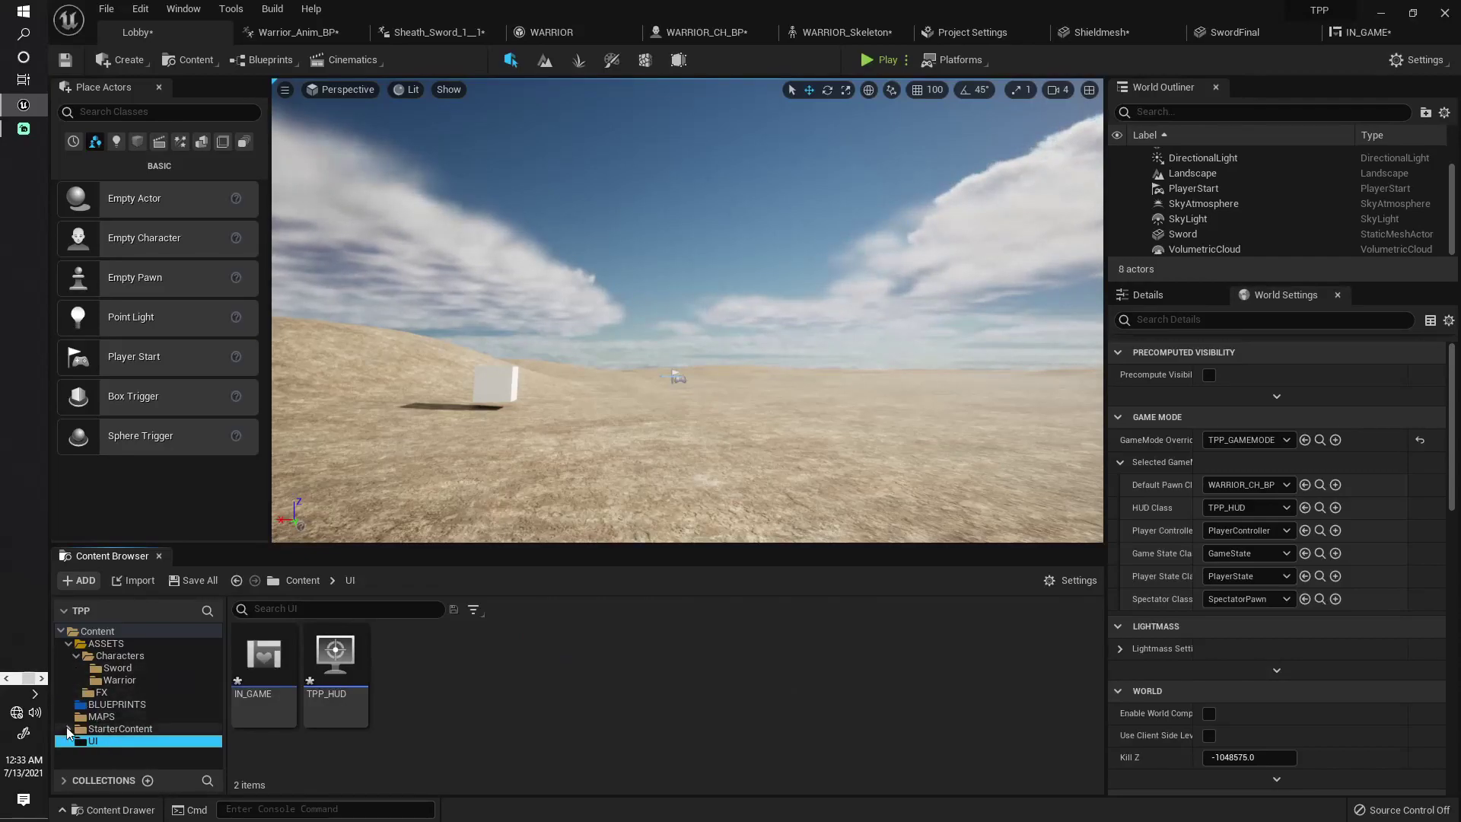
pyautogui.click(68, 643)
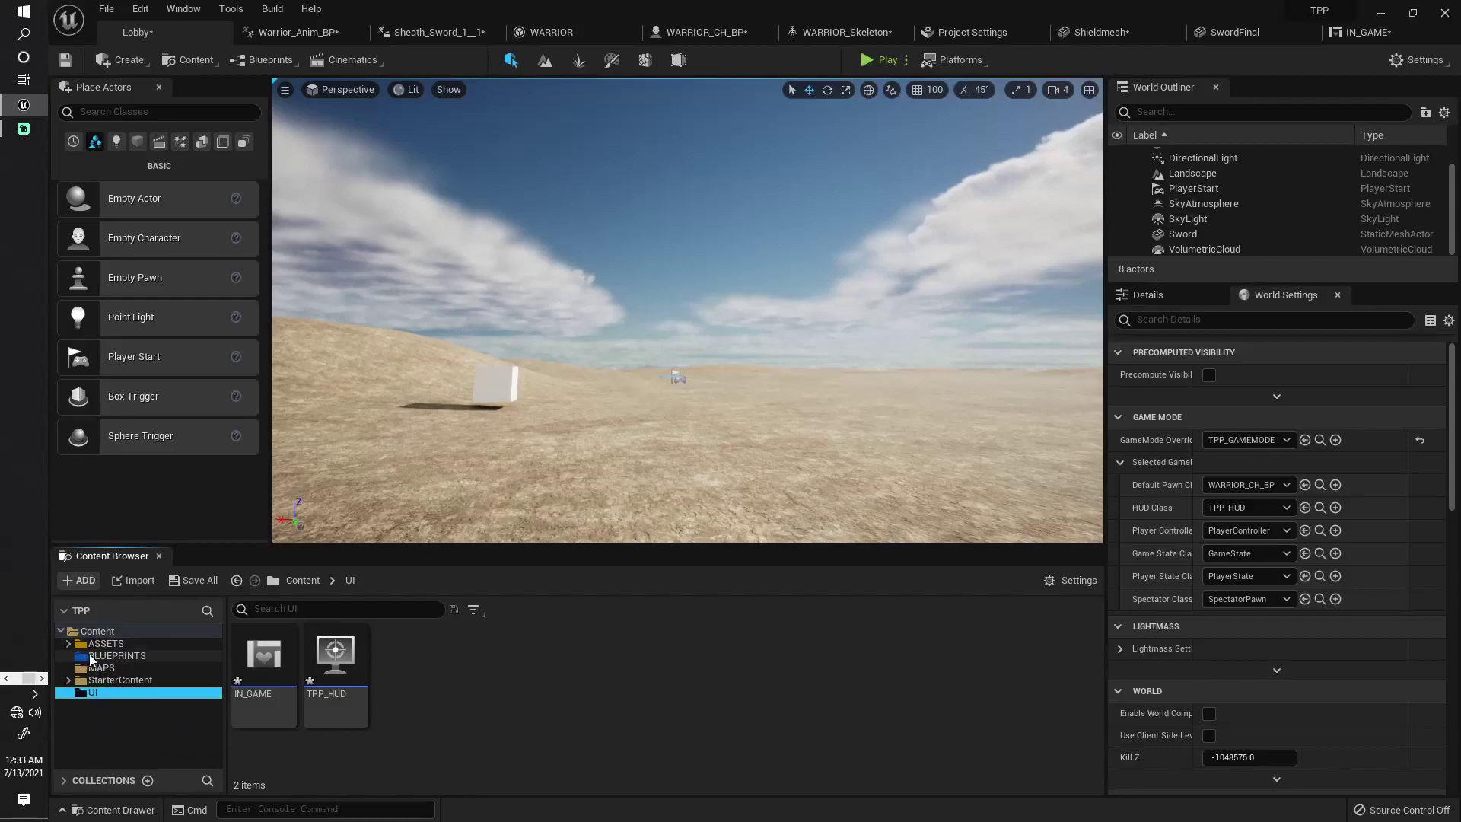
pyautogui.click(392, 687)
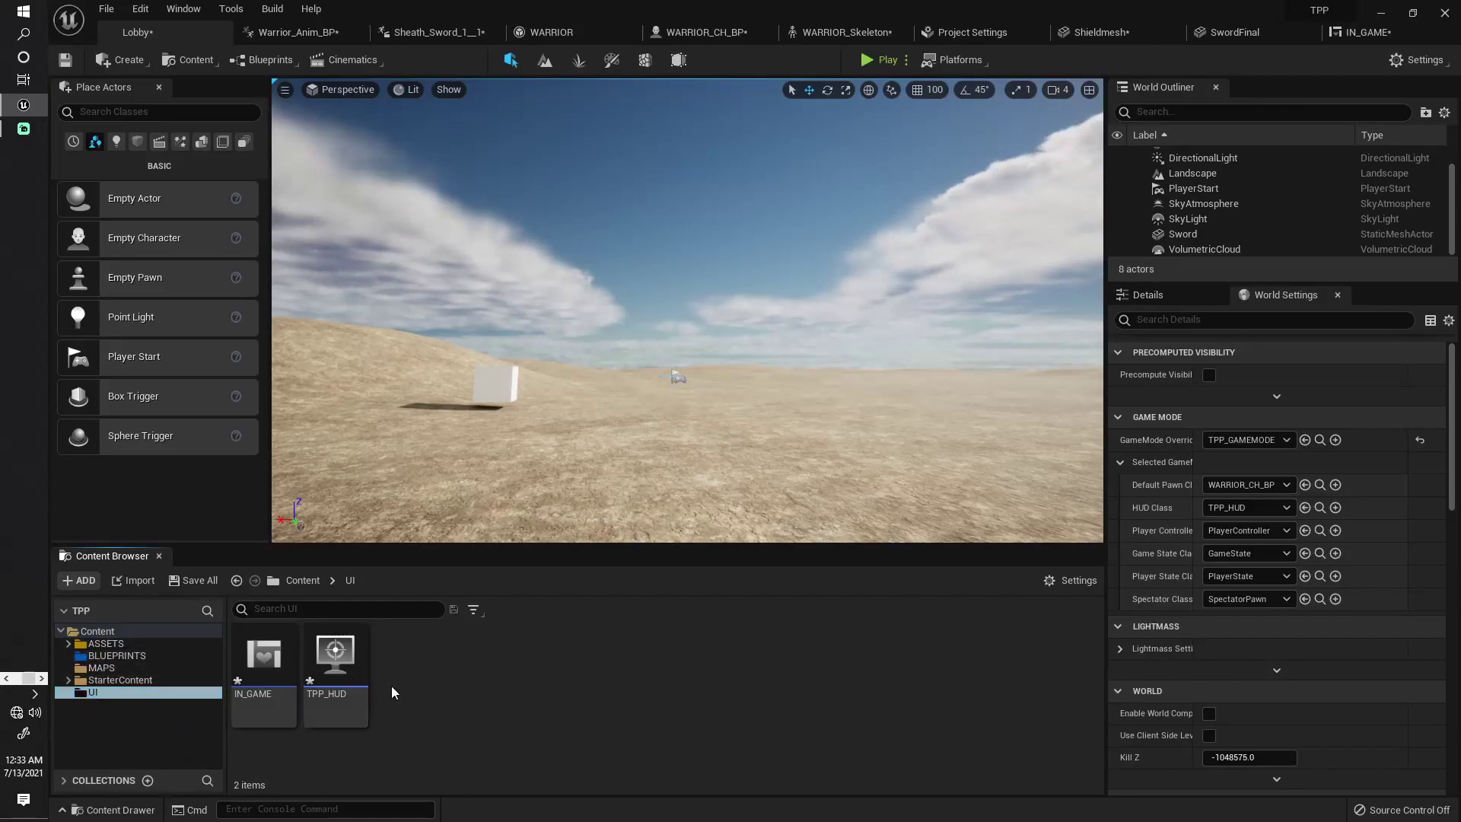
pyautogui.click(137, 583)
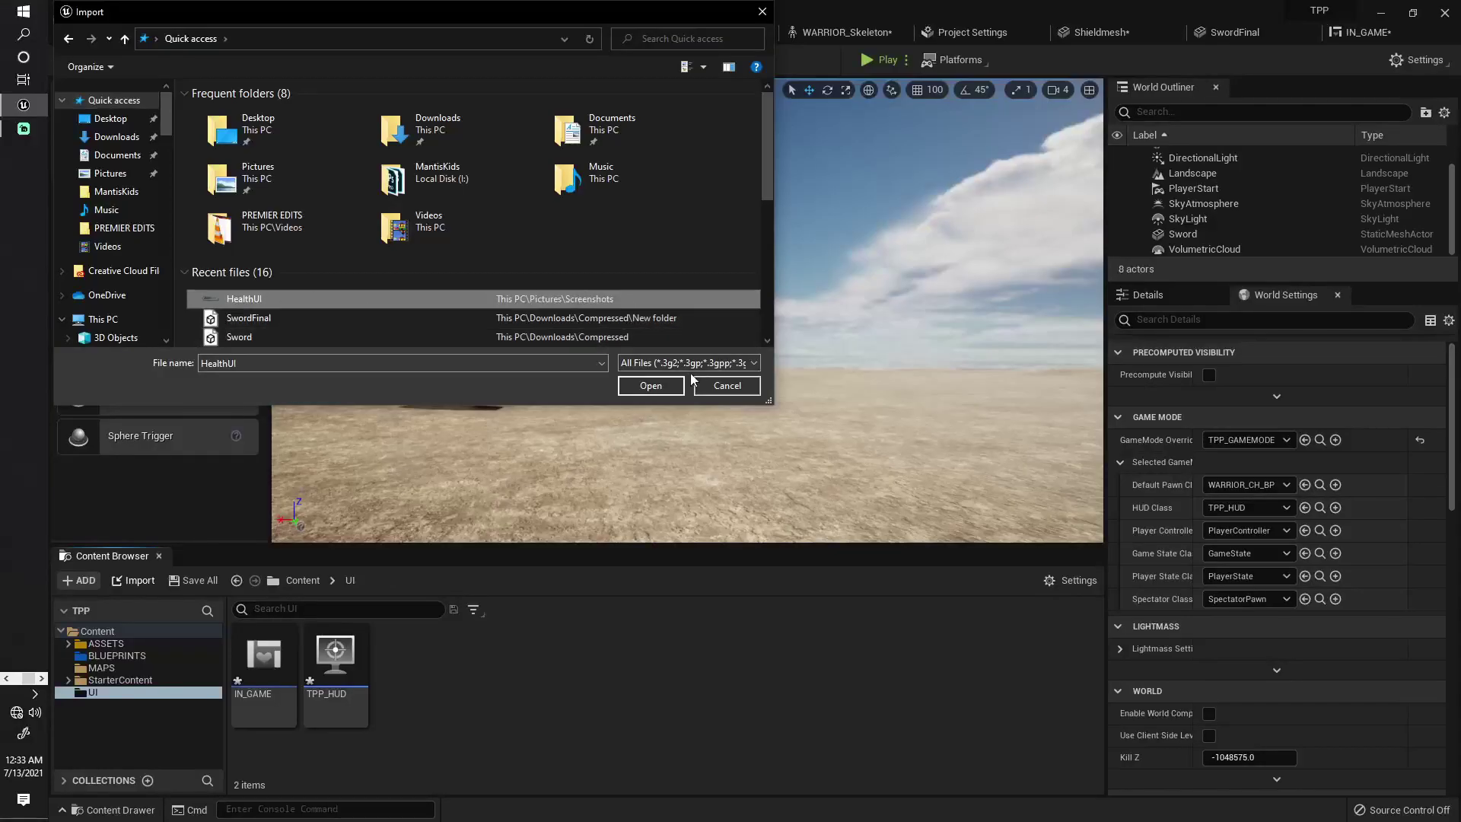
pyautogui.click(656, 386)
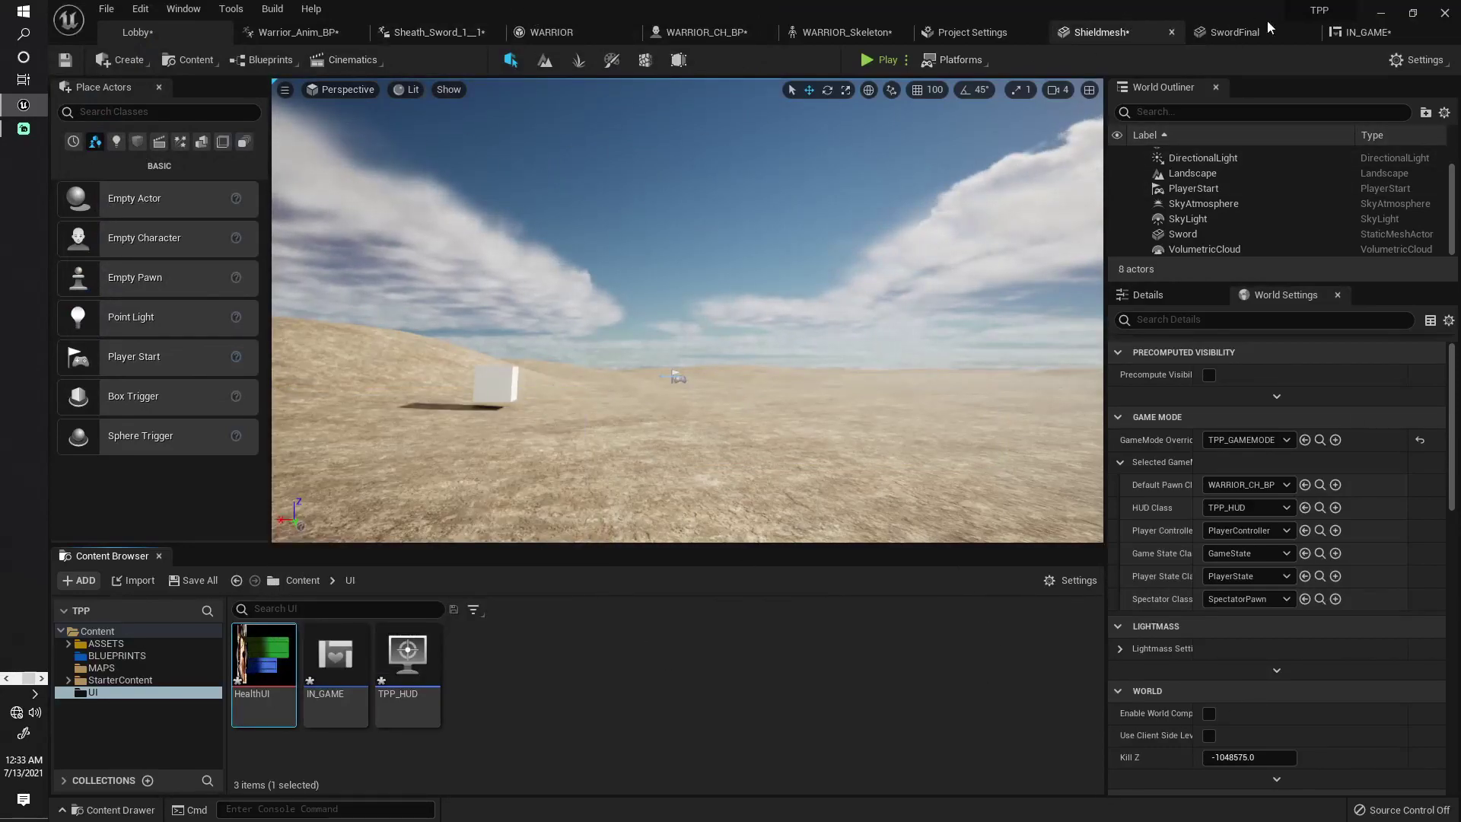
pyautogui.click(1365, 32)
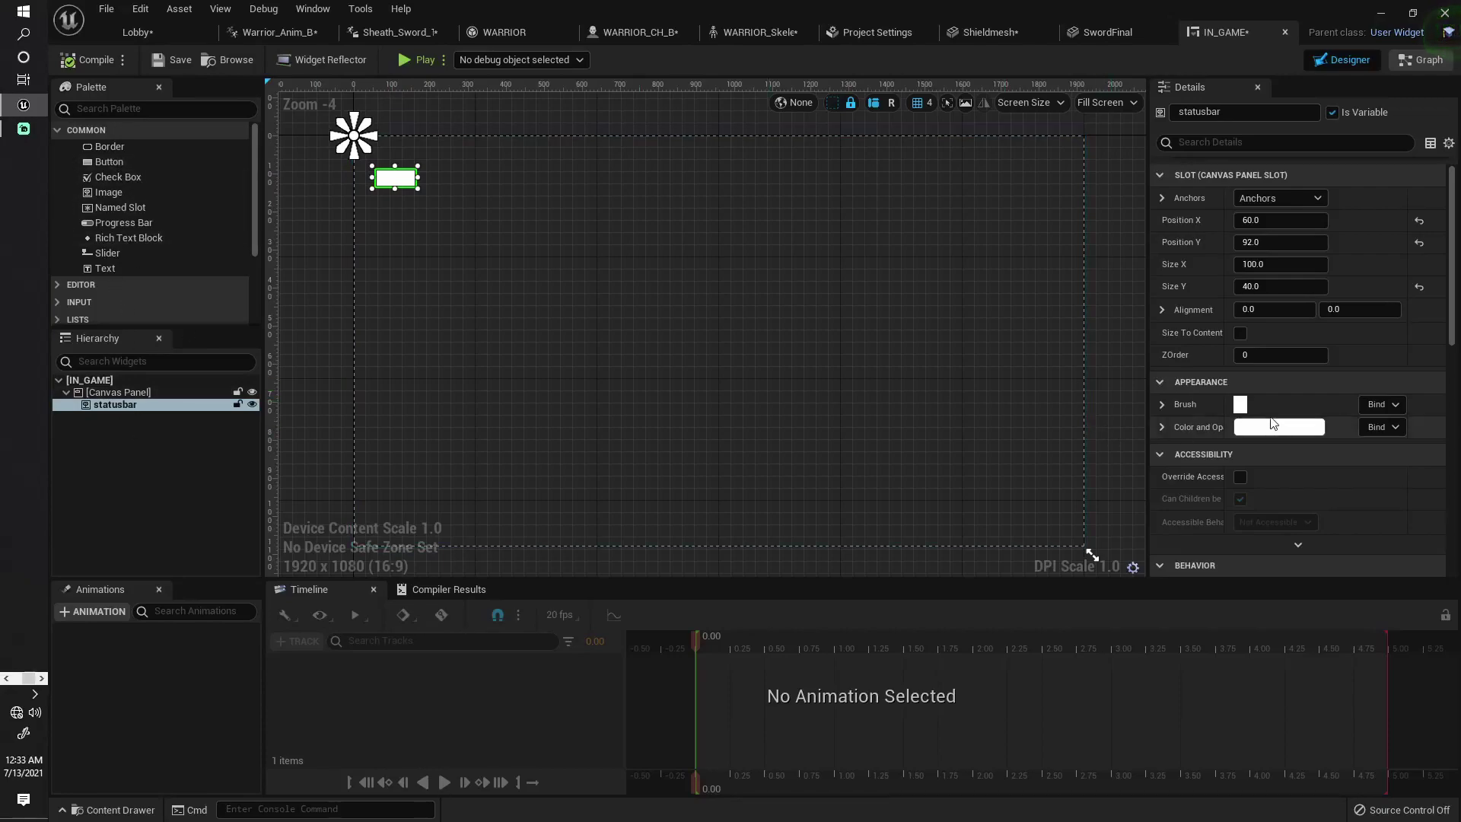
# Set the statusbar brush image to HealthUI and enlarge it to about 618 x 138.
pyautogui.click(1162, 406)
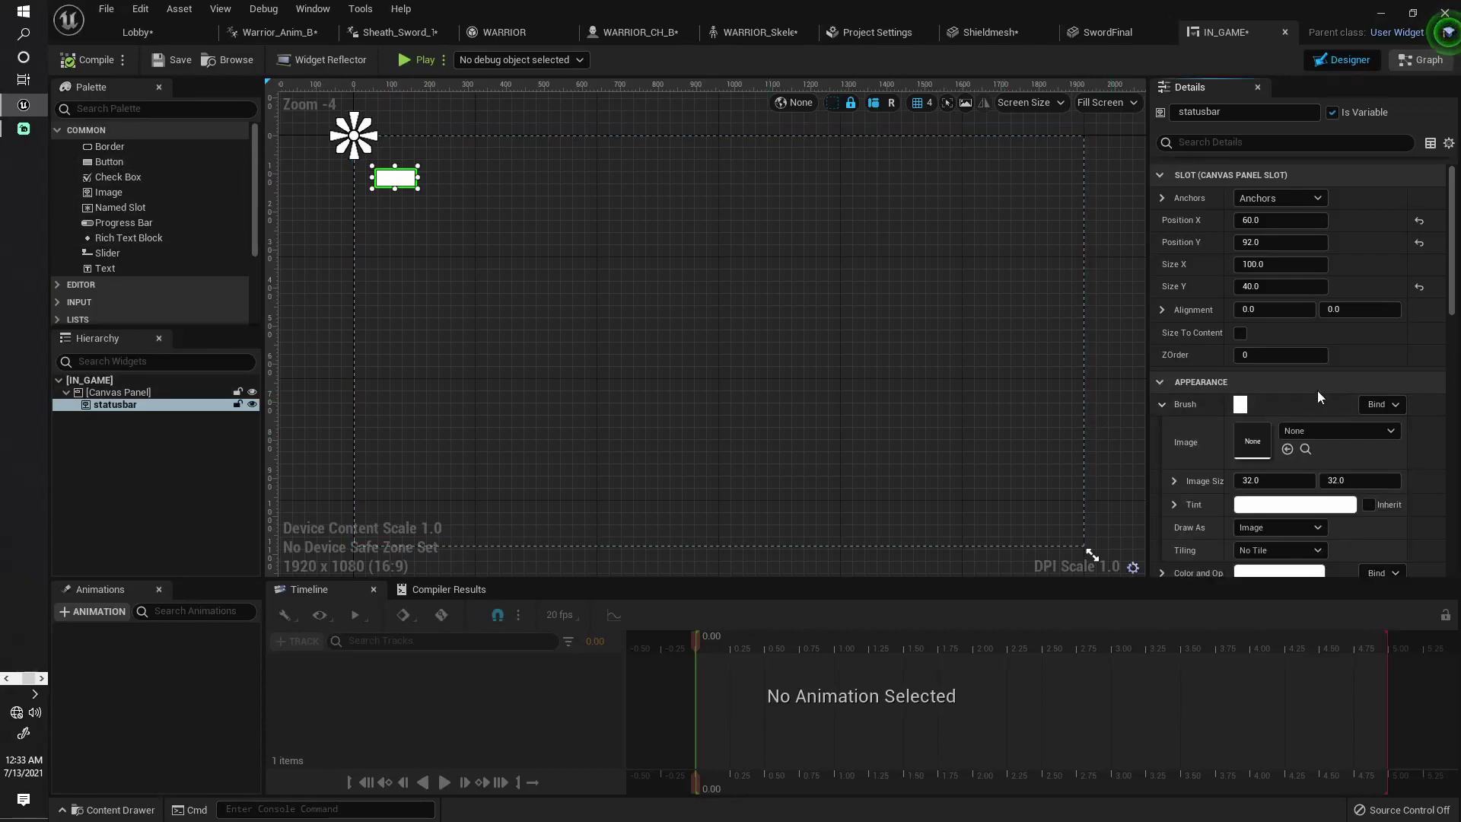
pyautogui.click(1304, 434)
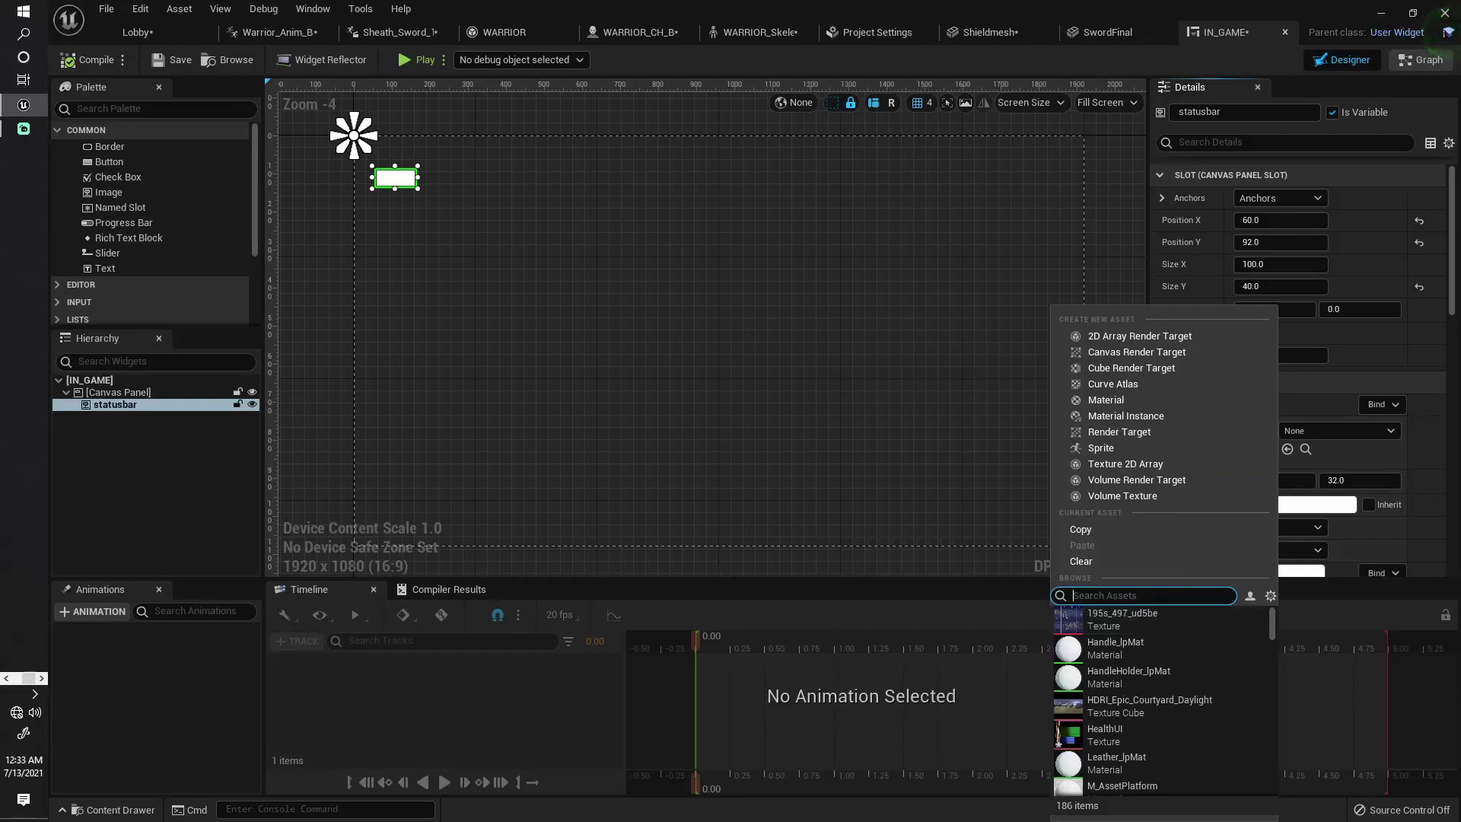
pyautogui.click(1097, 728)
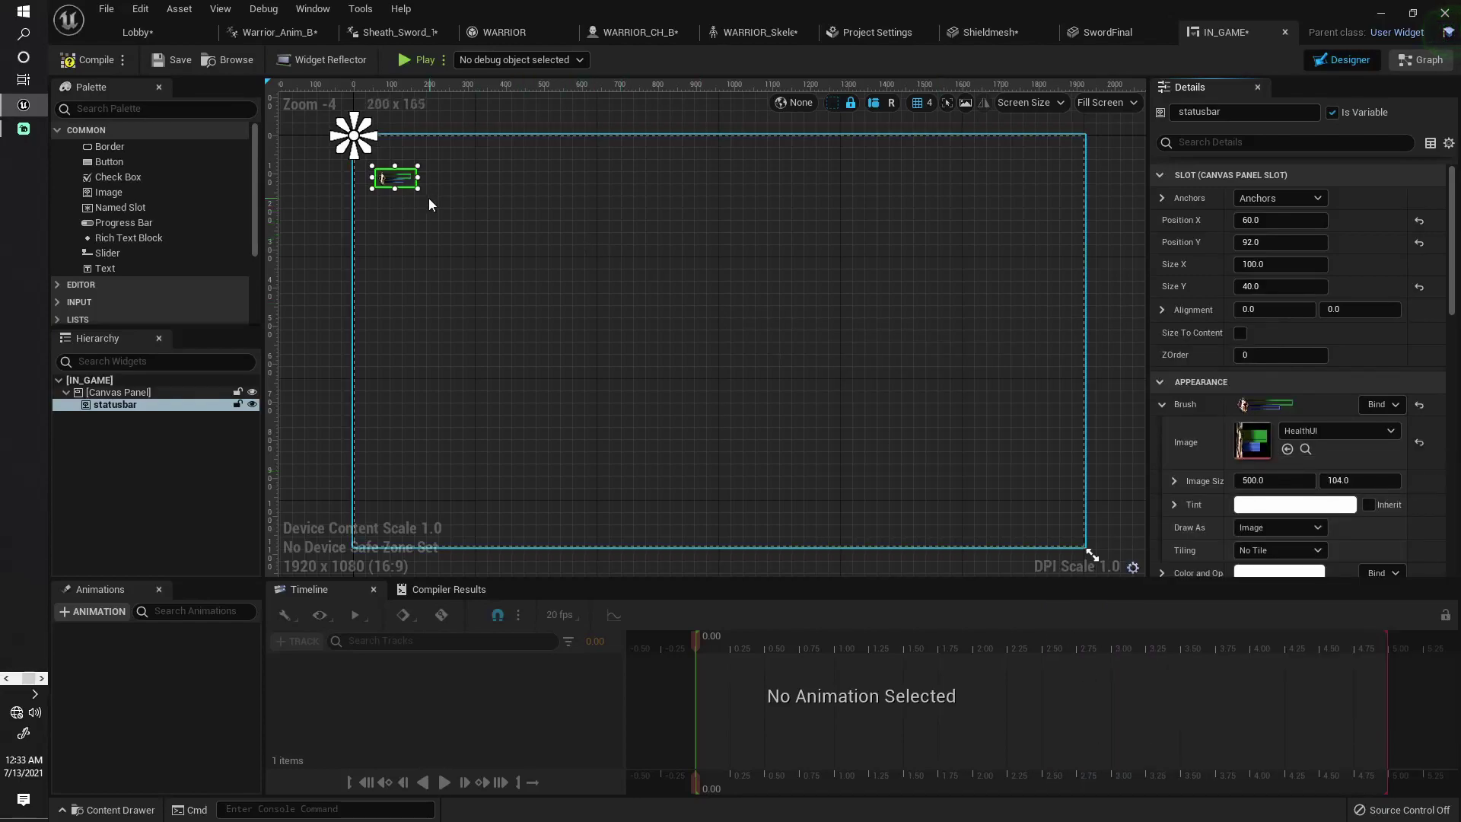
pyautogui.moveTo(418, 188)
pyautogui.mouseDown()
pyautogui.moveTo(601, 220)
pyautogui.moveTo(559, 183)
pyautogui.moveTo(605, 204)
pyautogui.mouseUp()
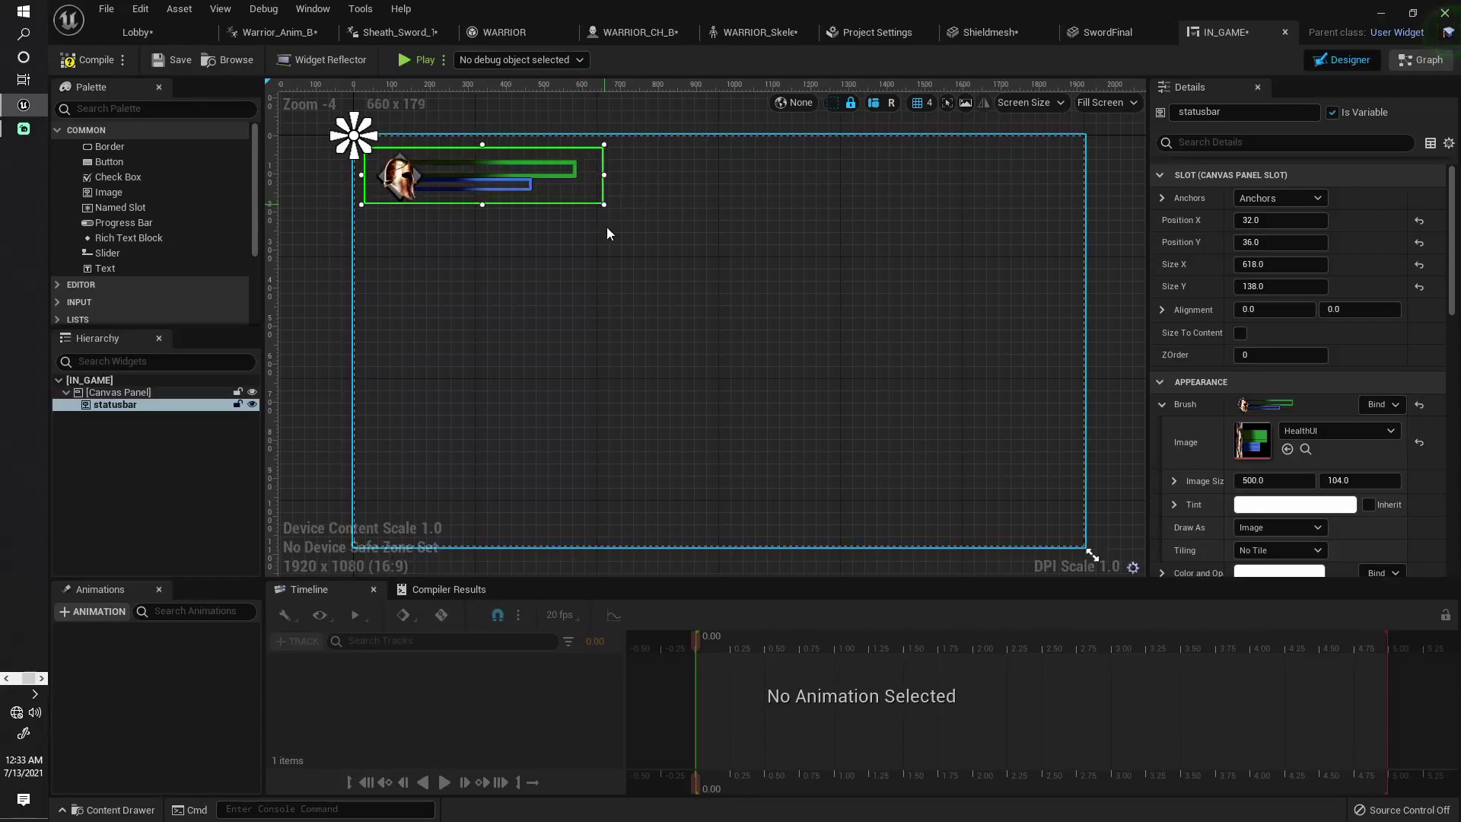
pyautogui.click(607, 228)
pyautogui.click(482, 169)
# Save IN_GAME, add a progress bar and stretch it along the green strip.
pyautogui.click(822, 402)
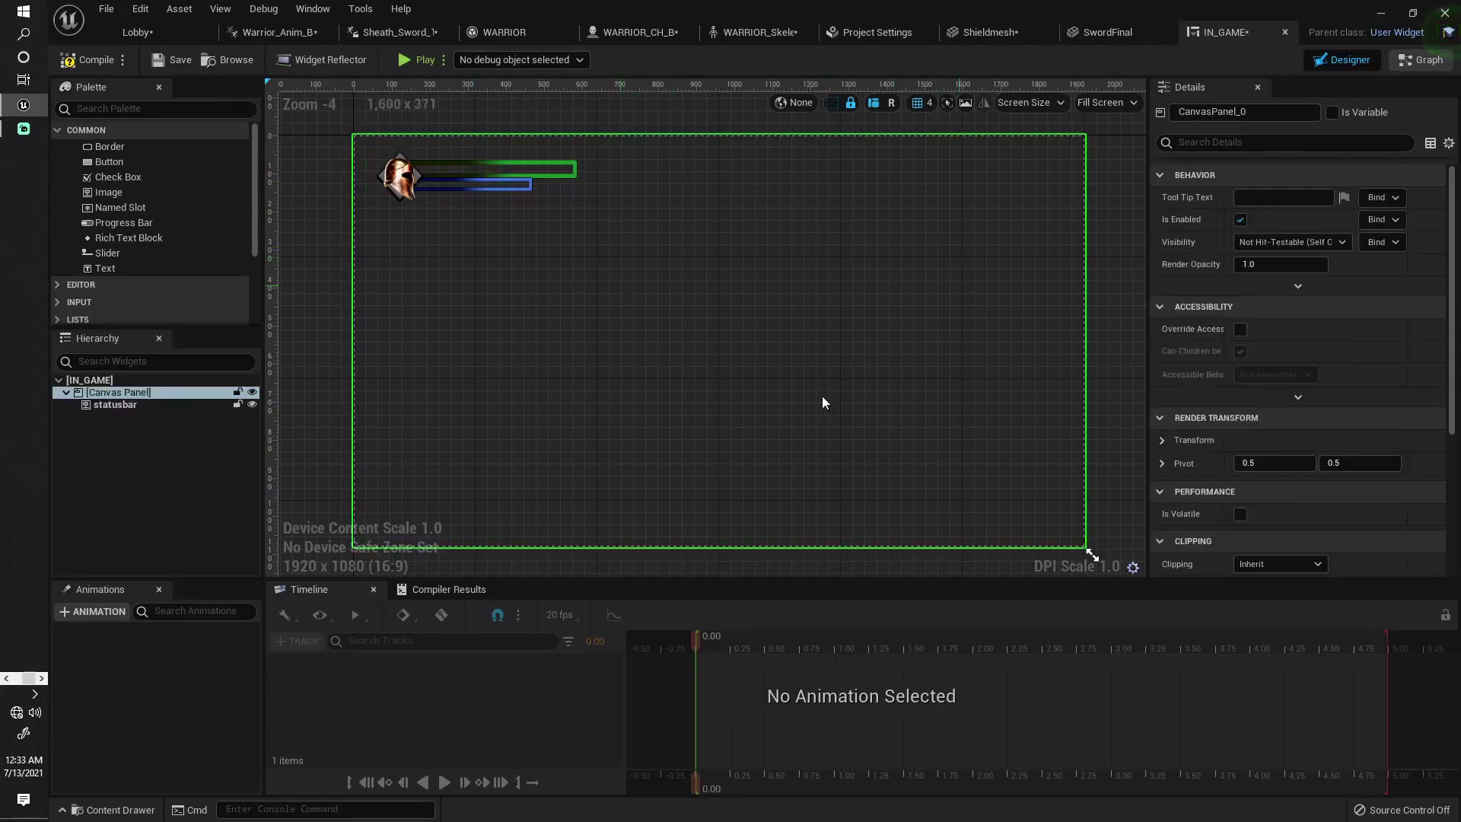
pyautogui.hotkey('ctrl', 's')
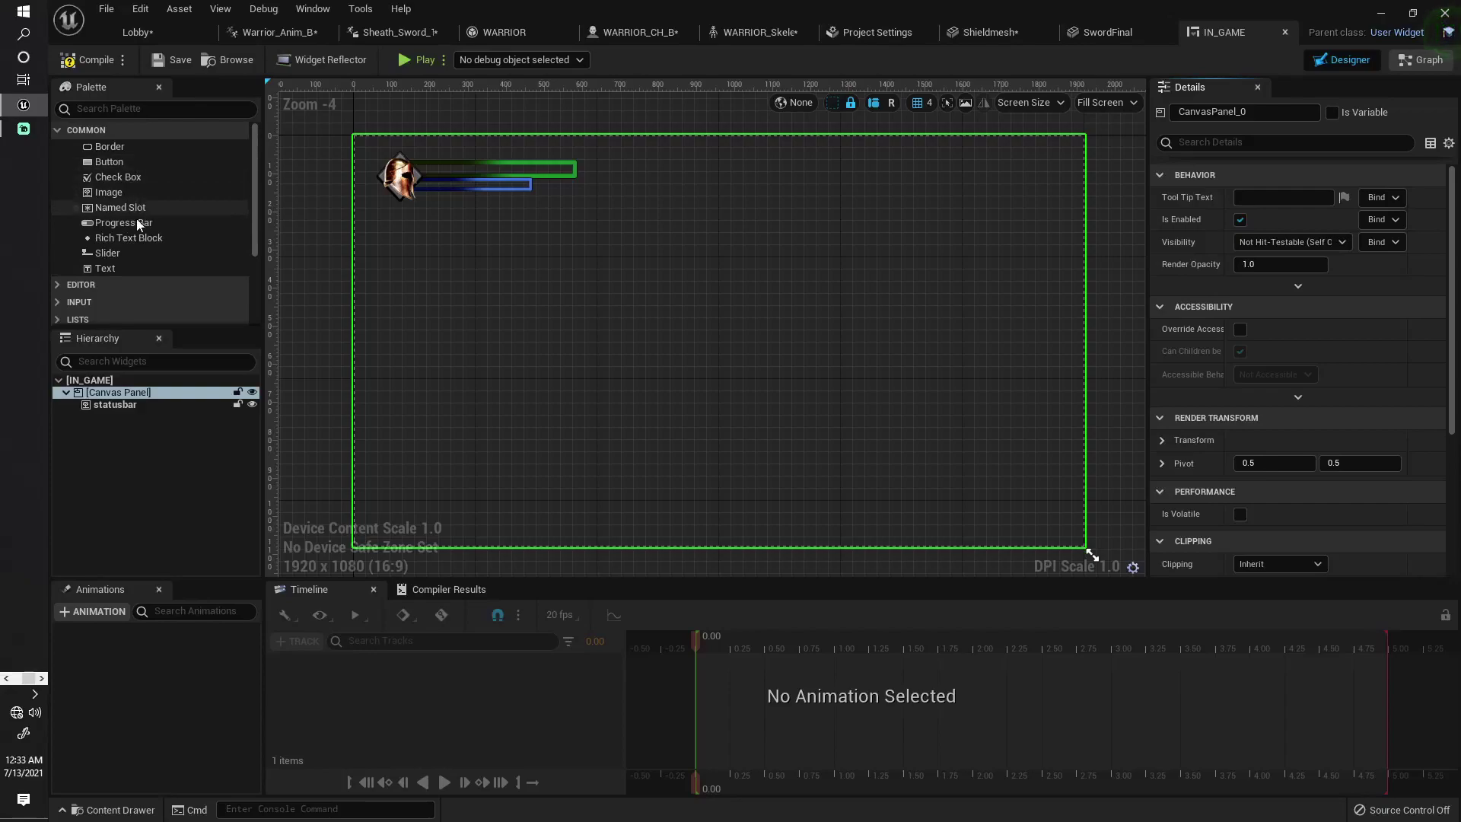
pyautogui.moveTo(135, 220)
pyautogui.mouseDown()
pyautogui.moveTo(165, 409)
pyautogui.moveTo(144, 391)
pyautogui.mouseUp()
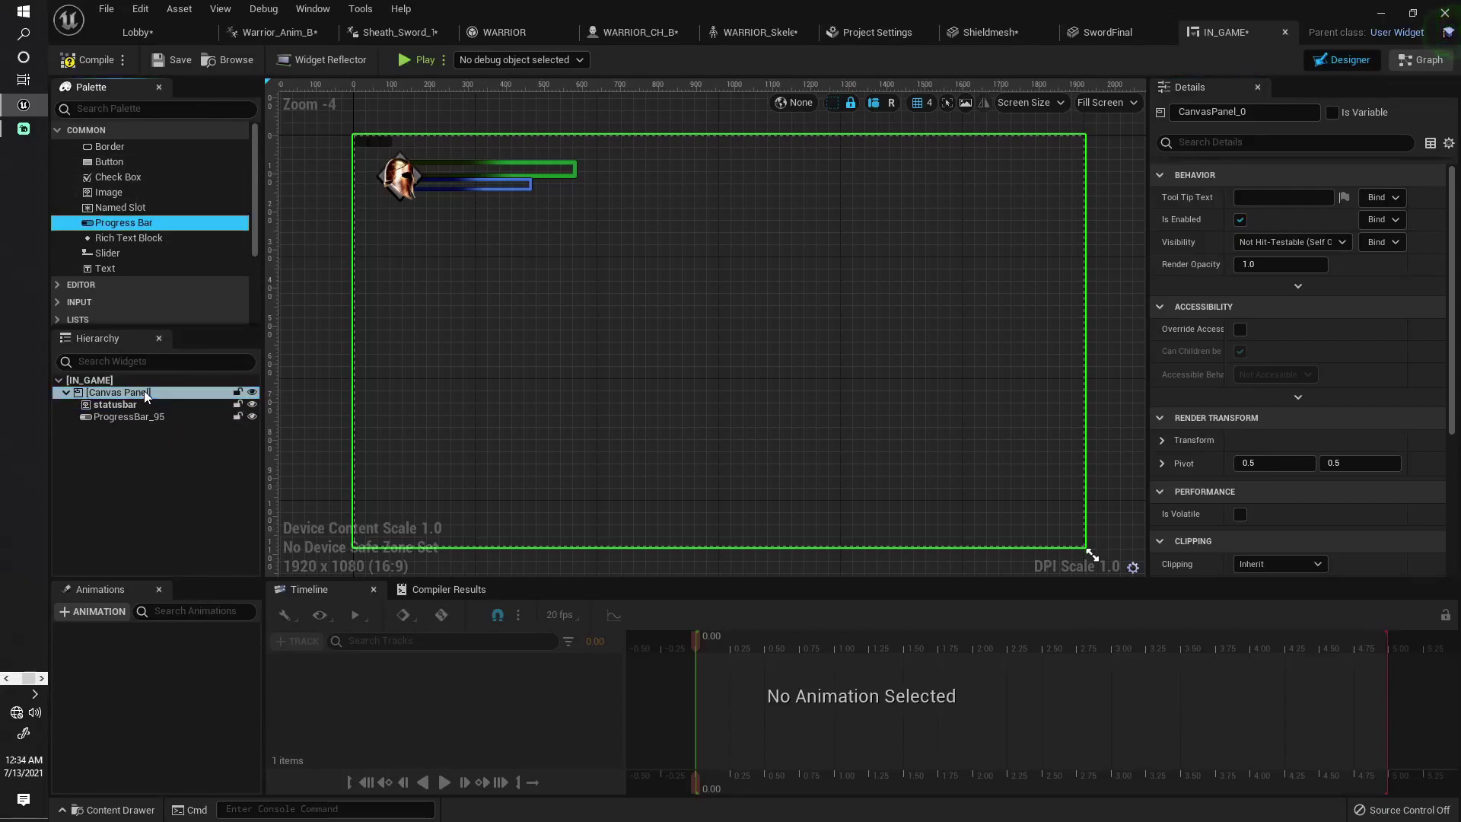
pyautogui.moveTo(374, 148); pyautogui.dragTo(437, 166)
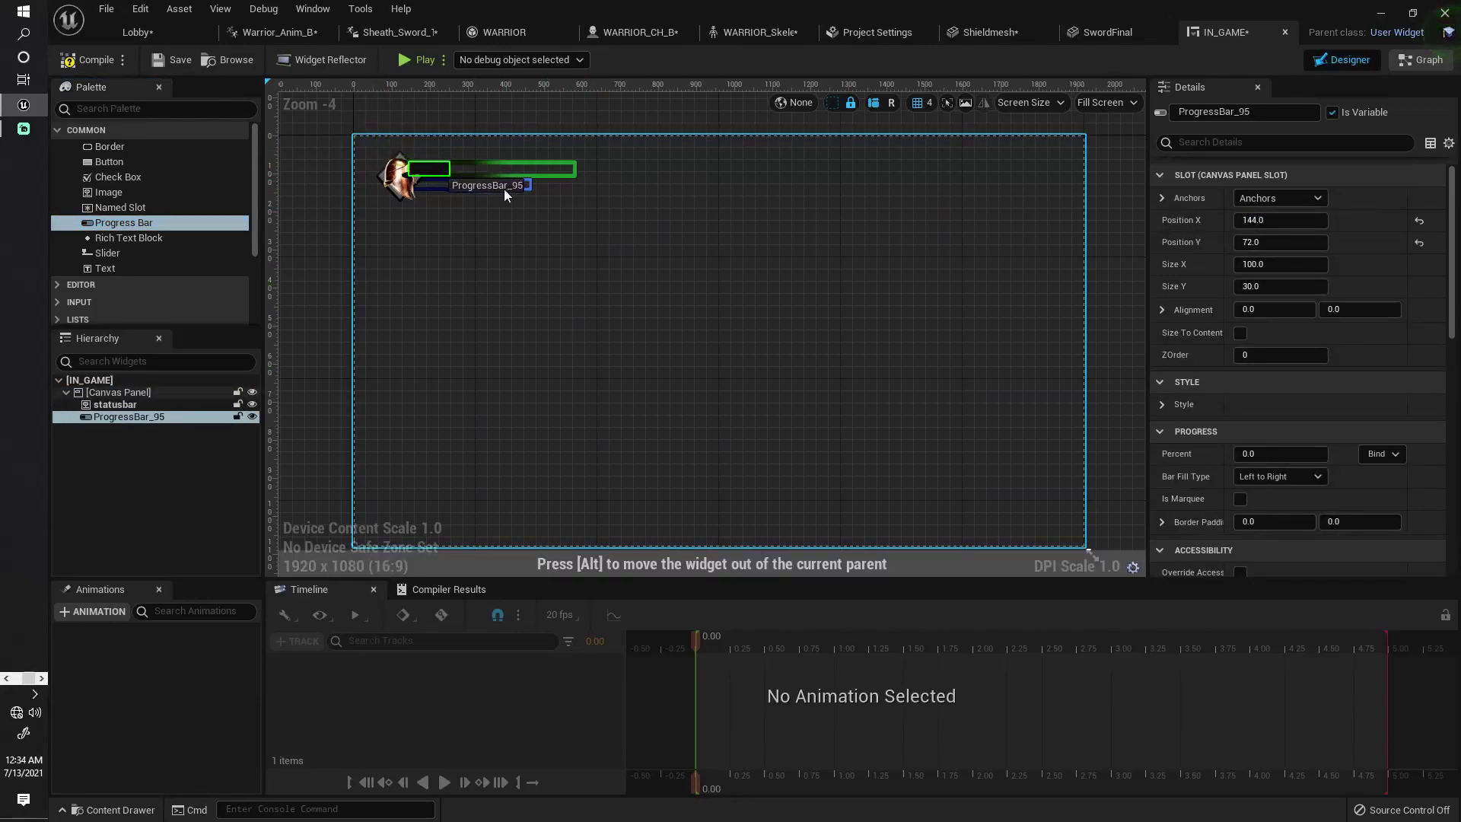
pyautogui.scroll(3, 485, 168)
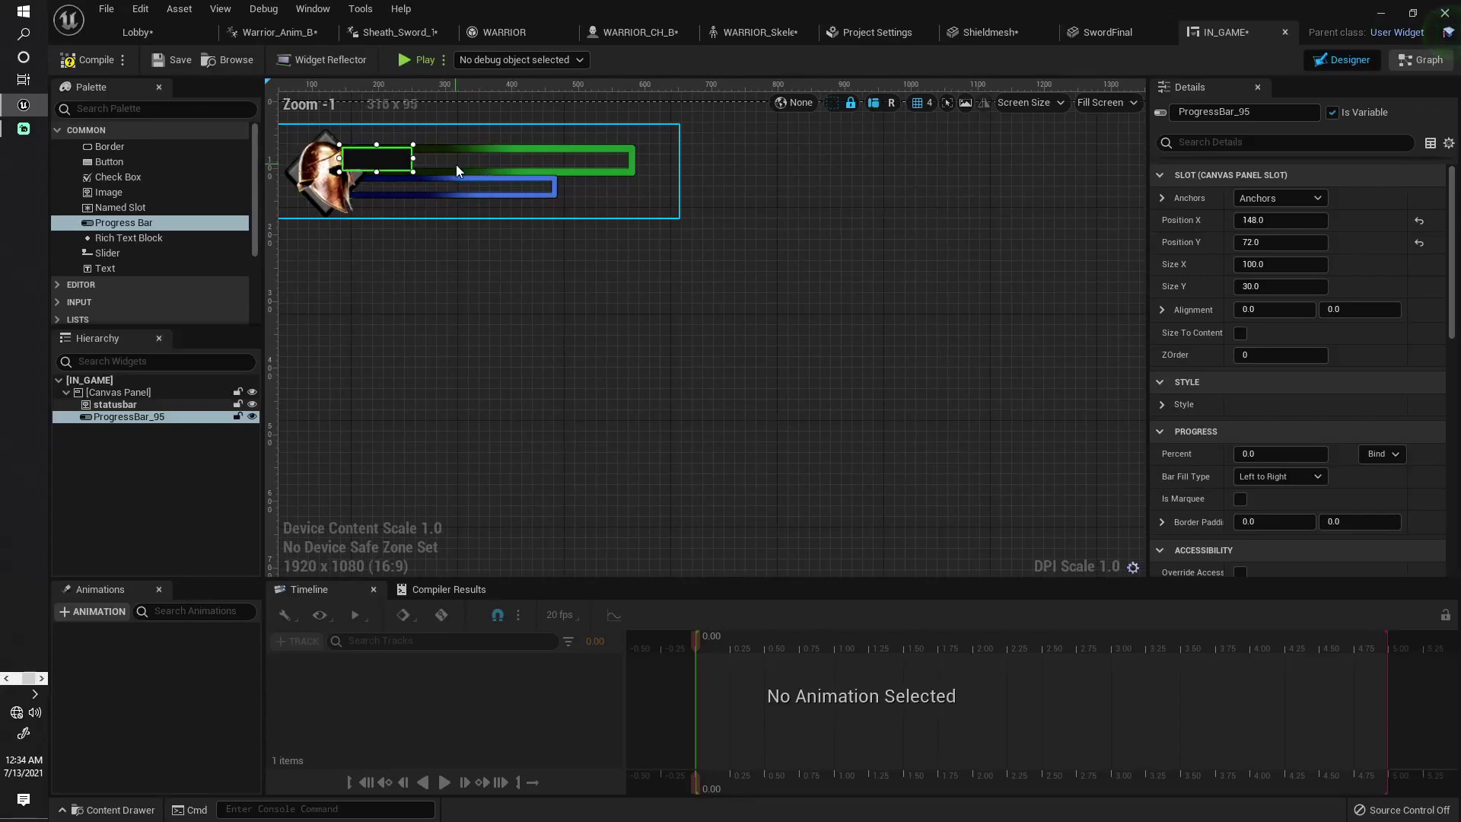
pyautogui.moveTo(412, 158); pyautogui.dragTo(633, 155)
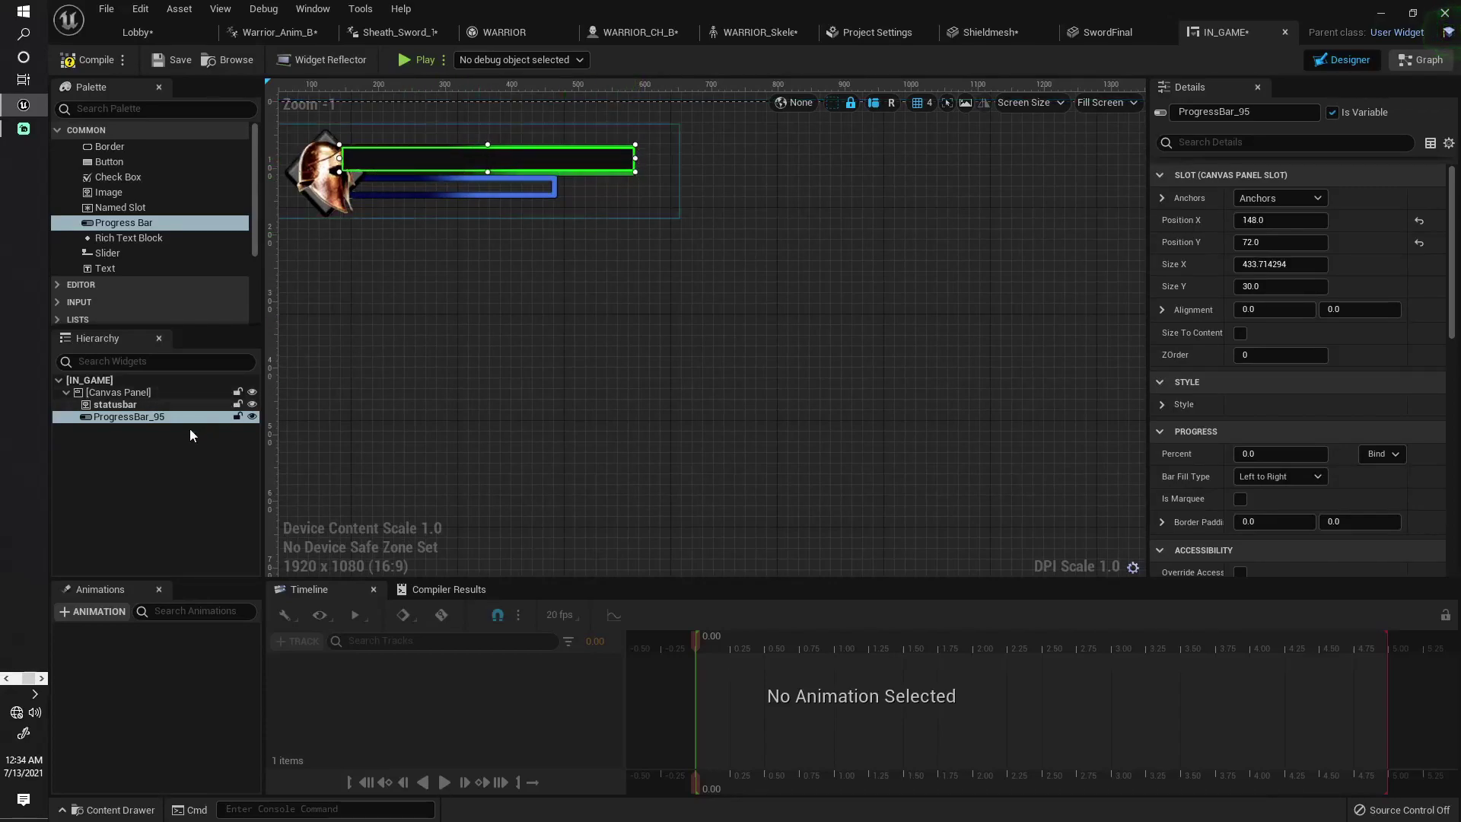
# Trim the progress bar to about 429 wide over the green bar.
pyautogui.click(134, 407)
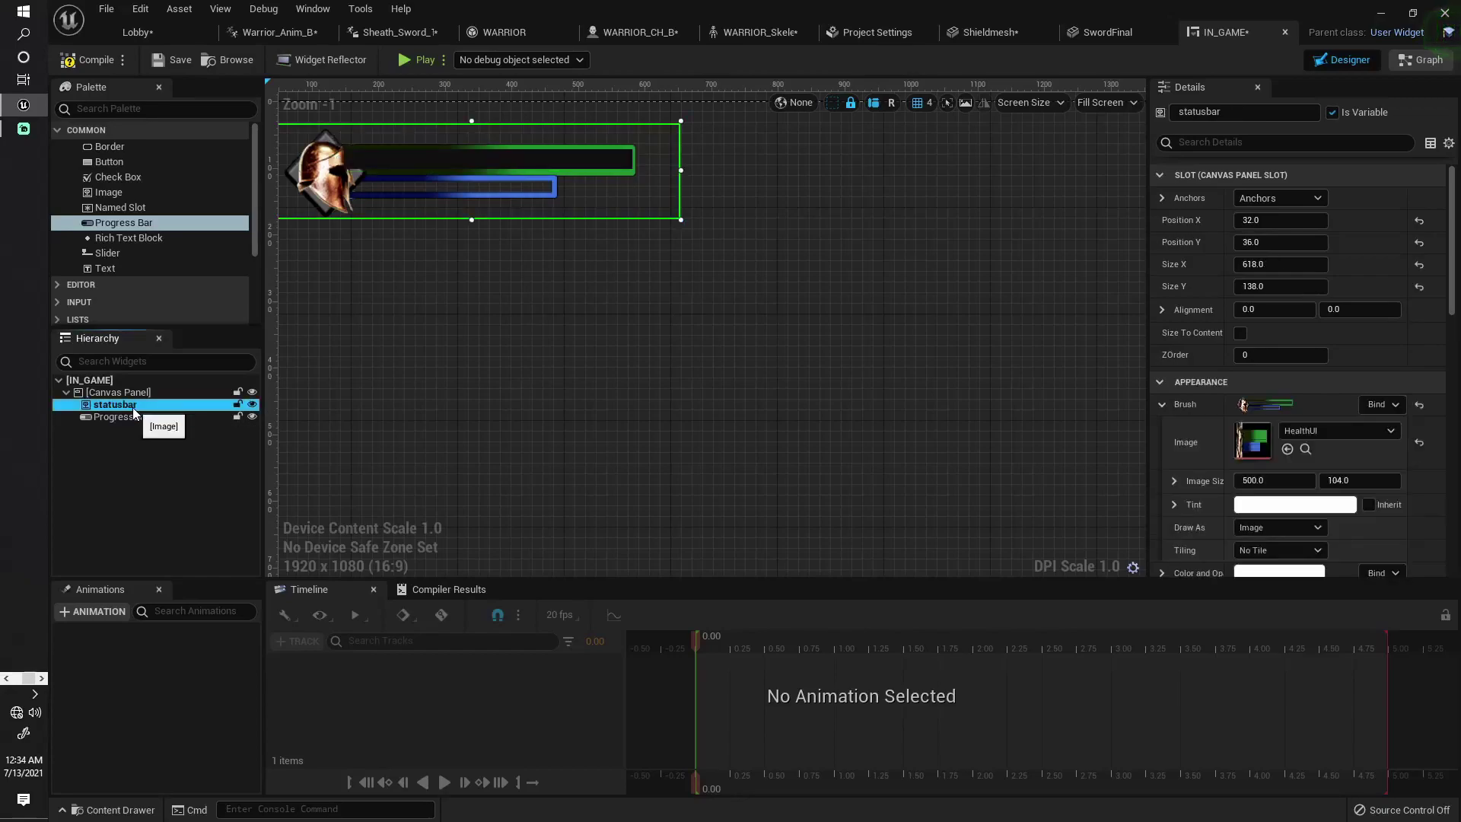
pyautogui.click(129, 416)
pyautogui.click(128, 404)
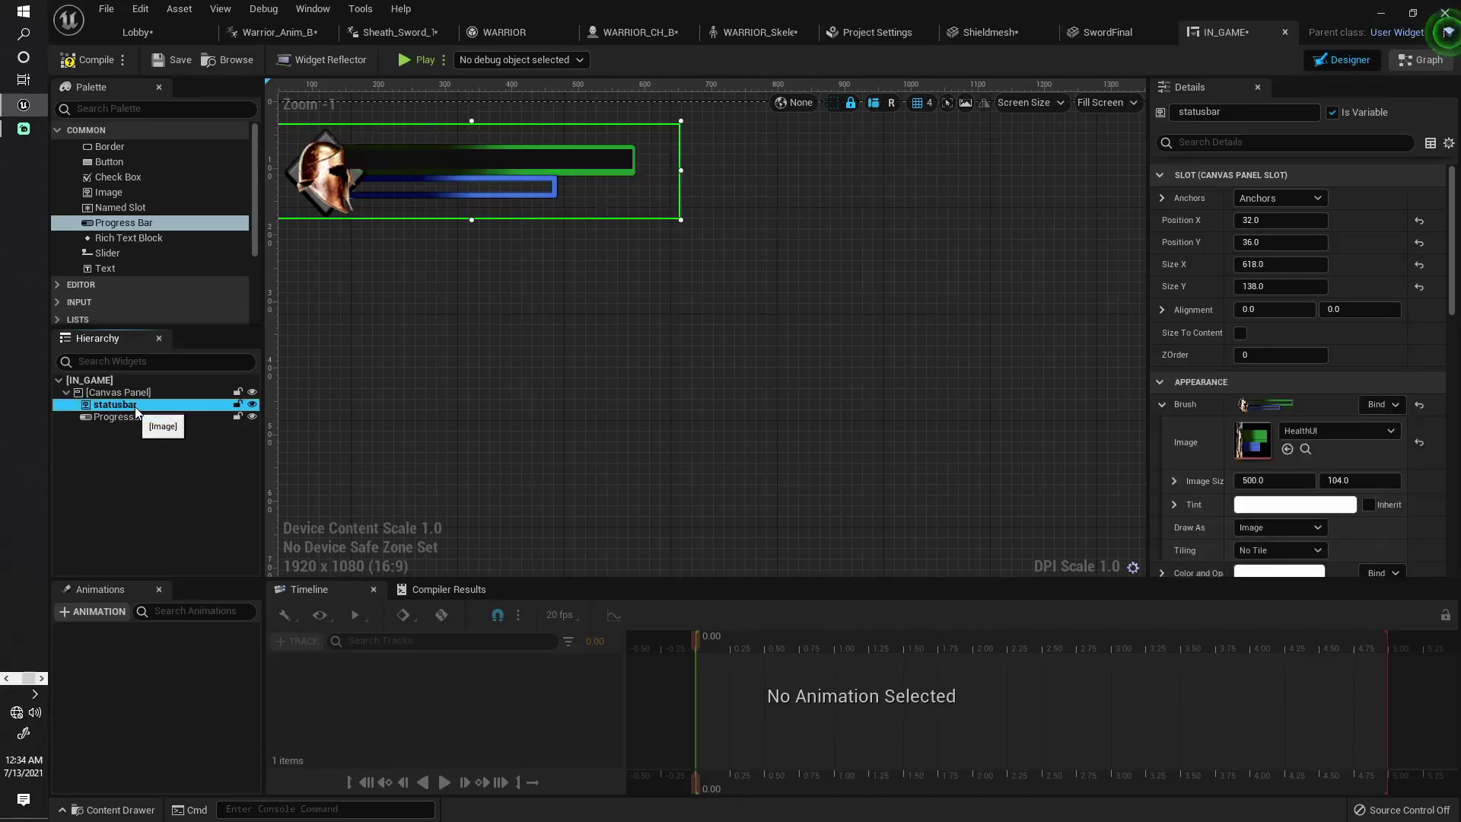
pyautogui.click(593, 163)
pyautogui.moveTo(637, 157); pyautogui.dragTo(633, 158)
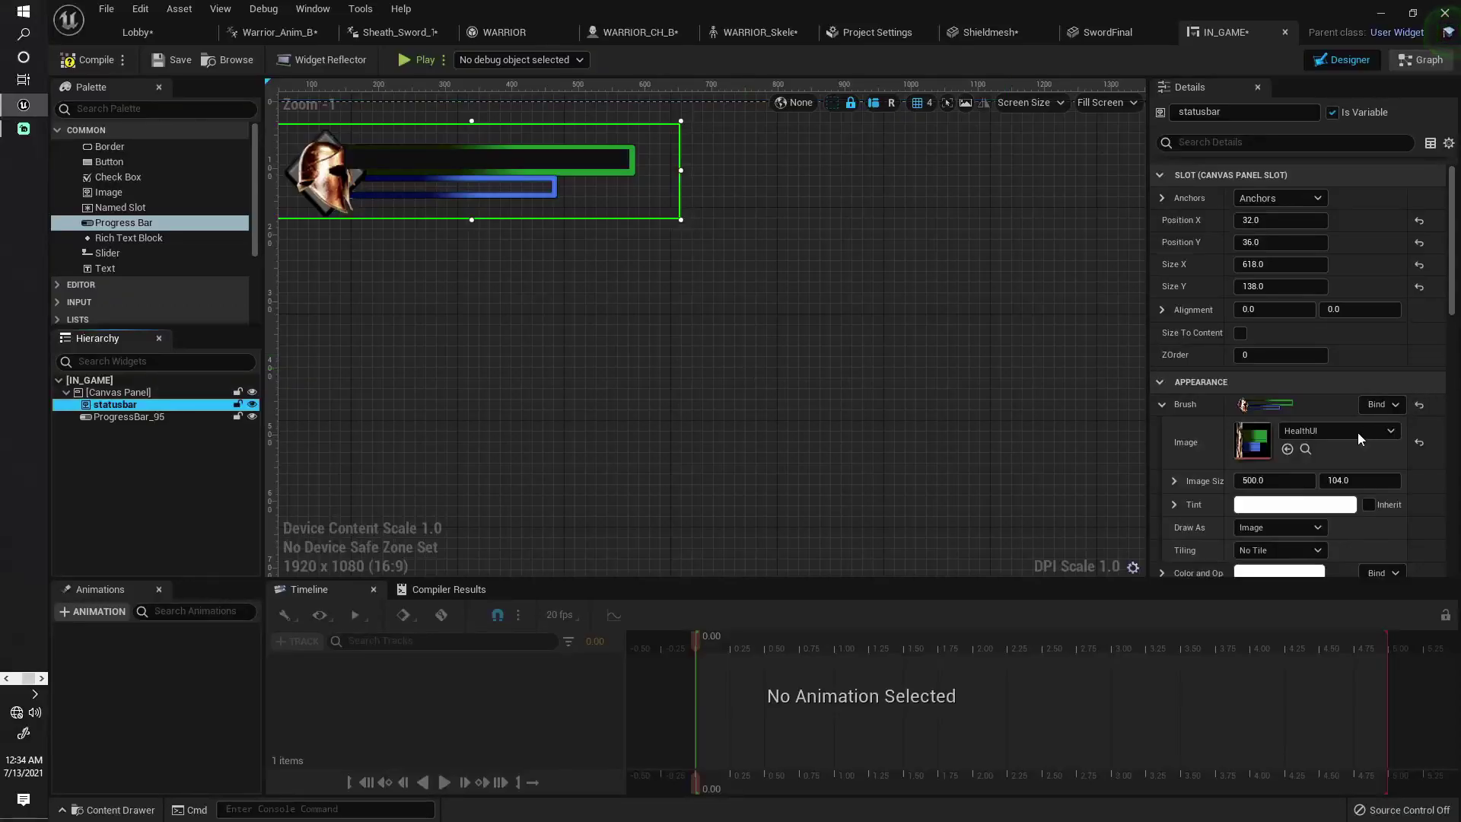
# Set the statusbar image's ZOrder to 1 so the frame draws on top.
pyautogui.click(1252, 357)
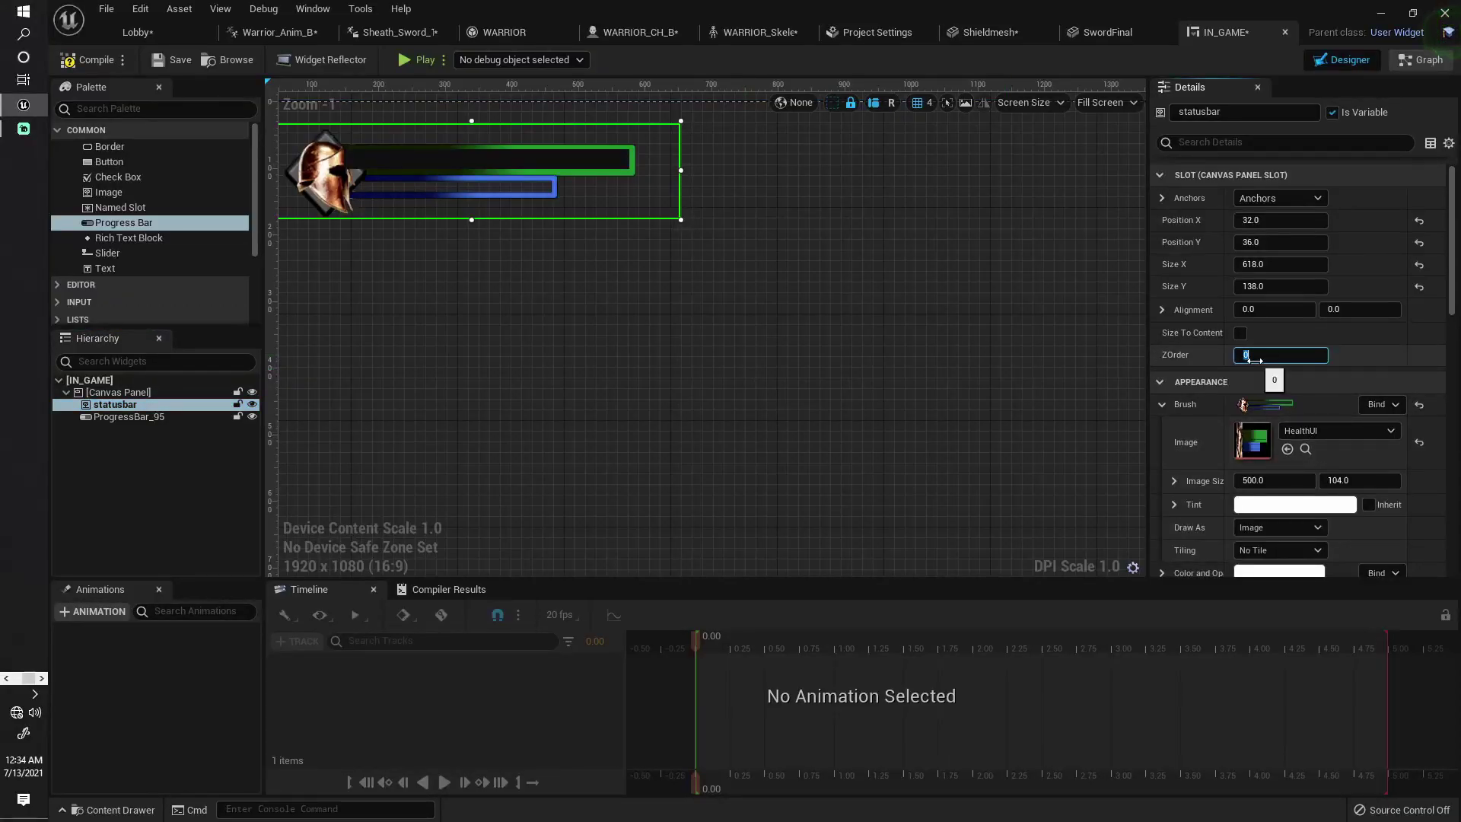
pyautogui.write('1')
pyautogui.press('Return')
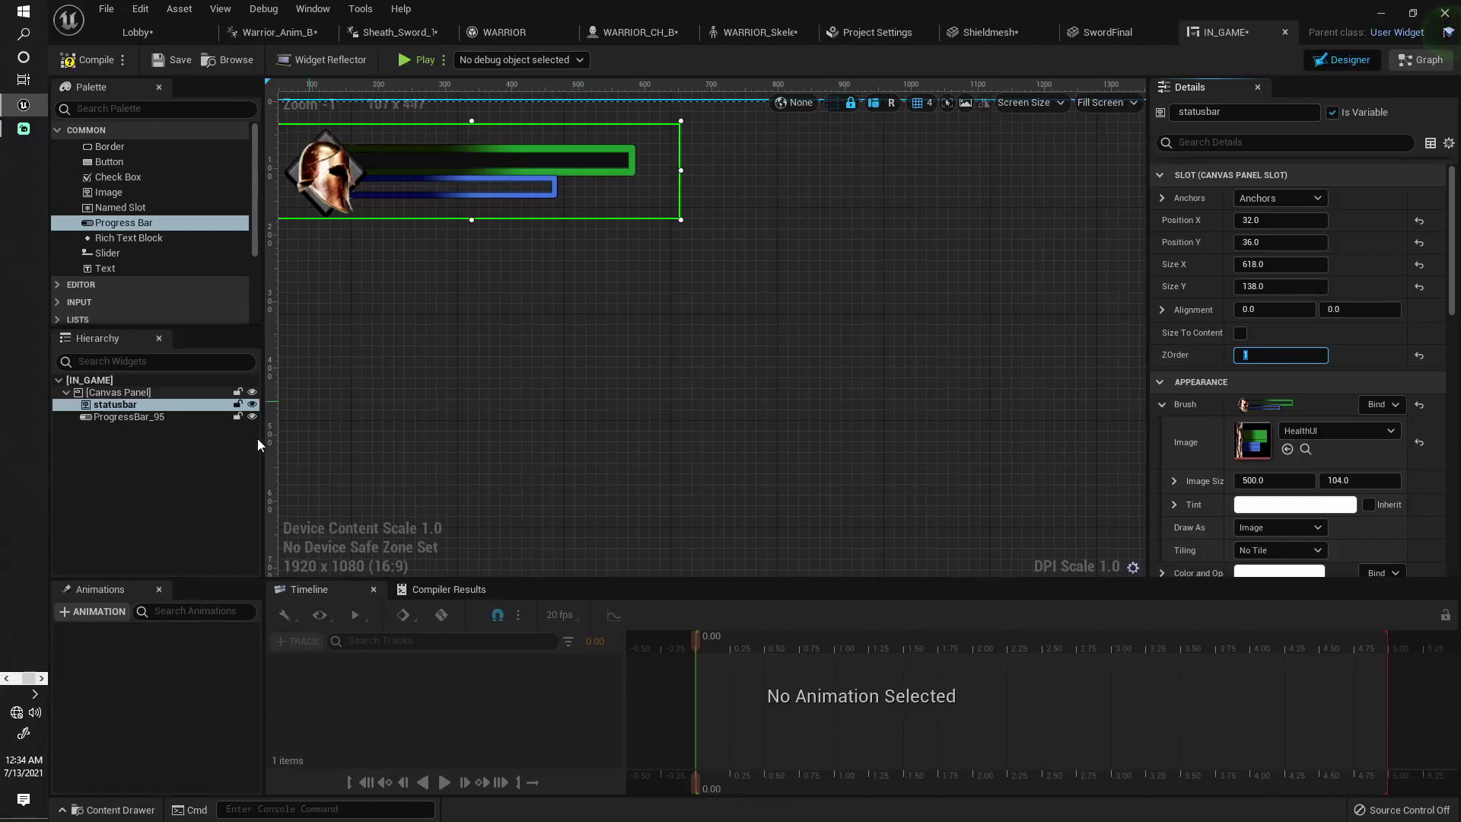
pyautogui.click(257, 437)
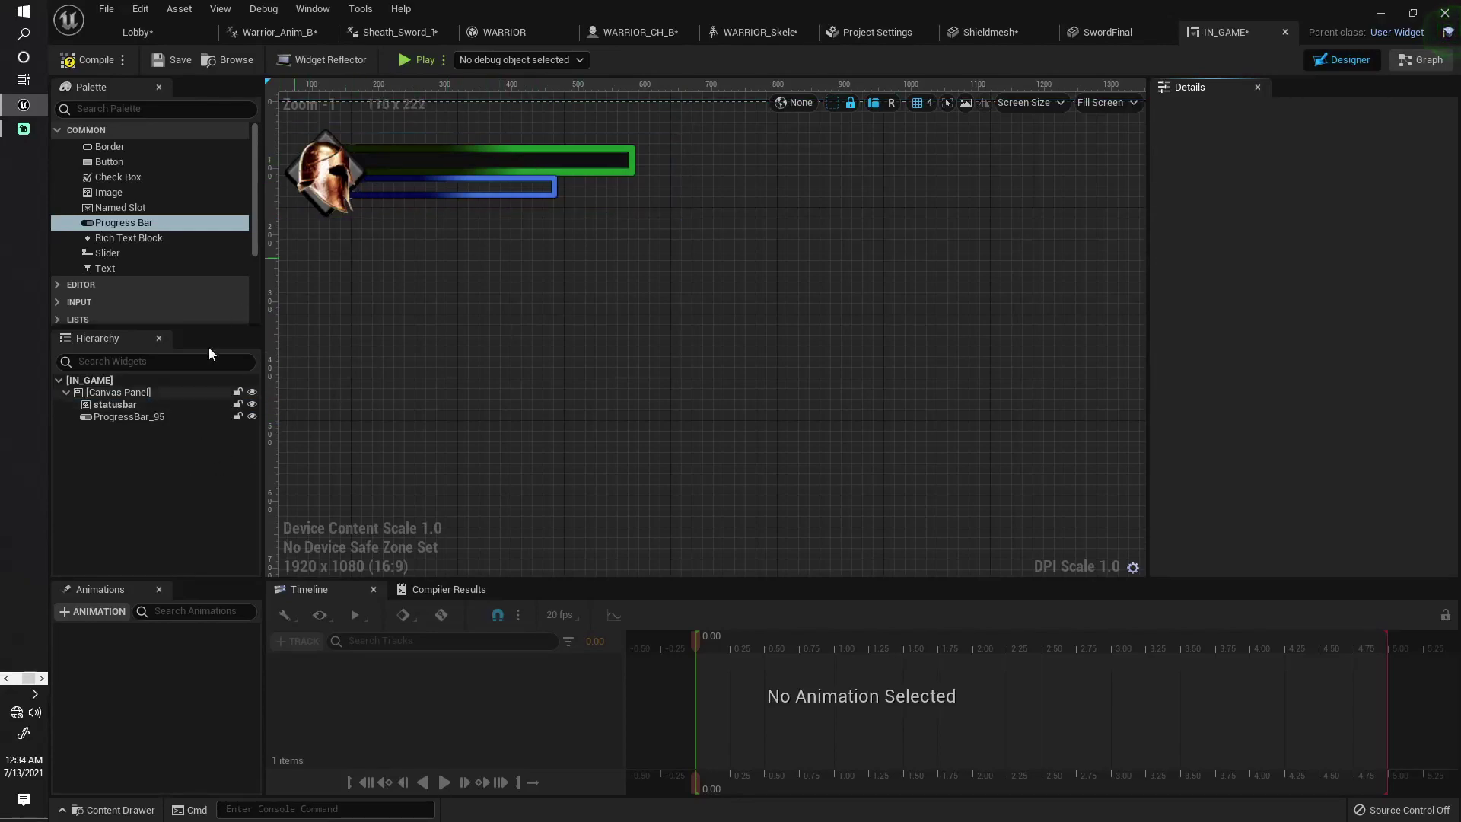
# Duplicate the progress bar and fit the copy over the blue strip, about 295 x 20.
pyautogui.click(147, 417)
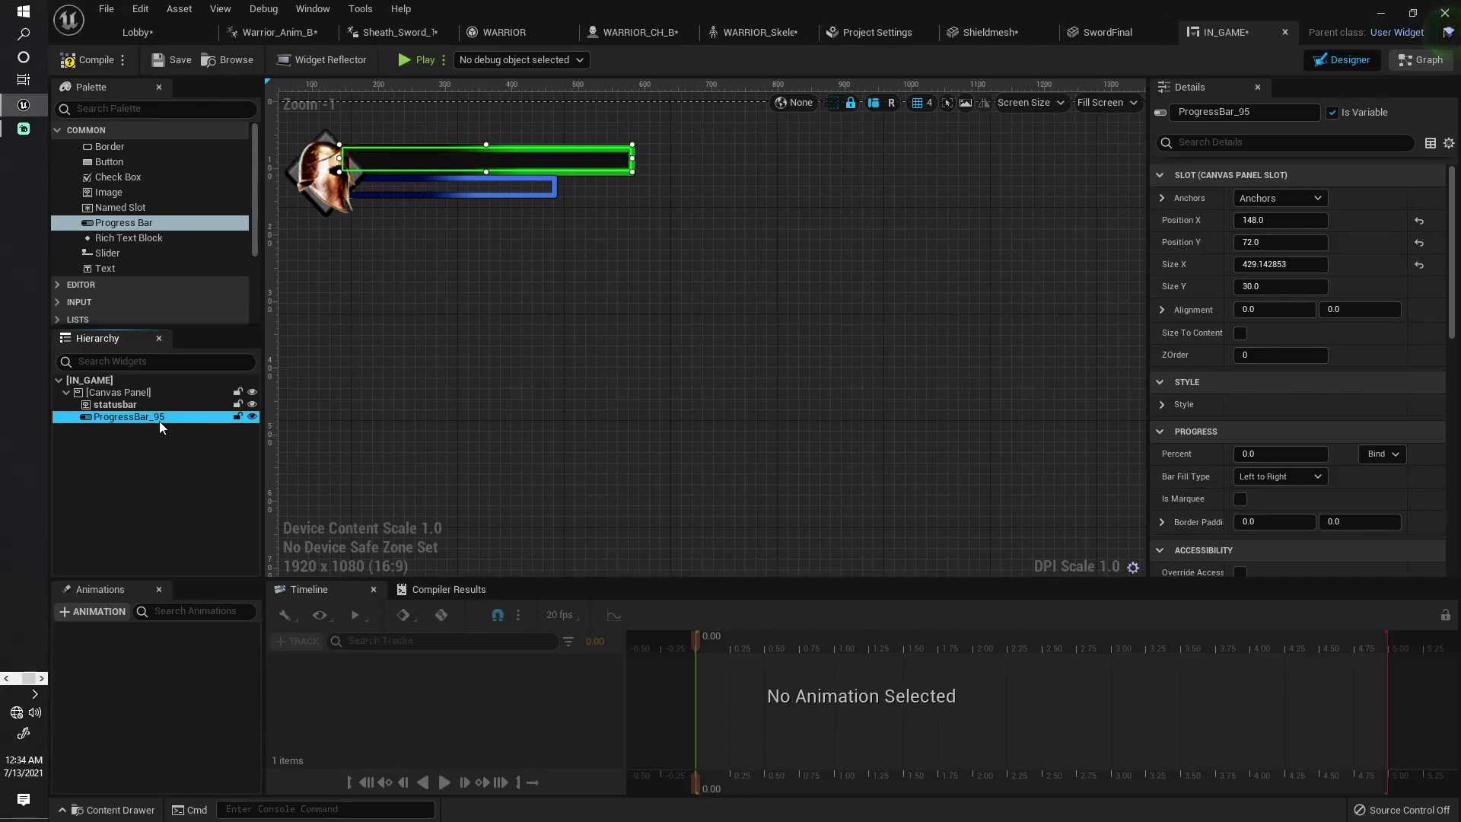
pyautogui.hotkey('ctrl', 'v')
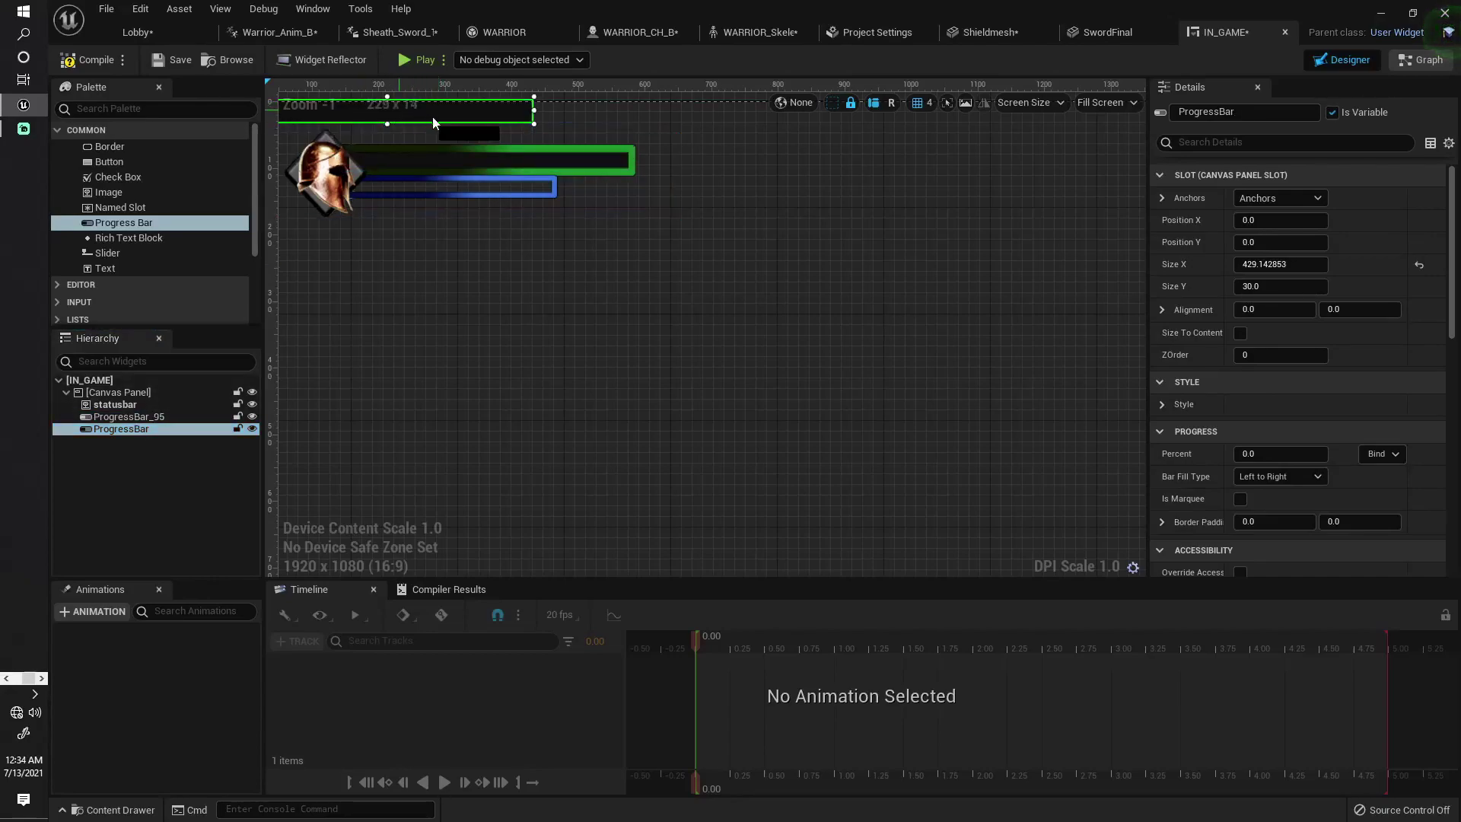
pyautogui.moveTo(433, 116); pyautogui.dragTo(473, 196)
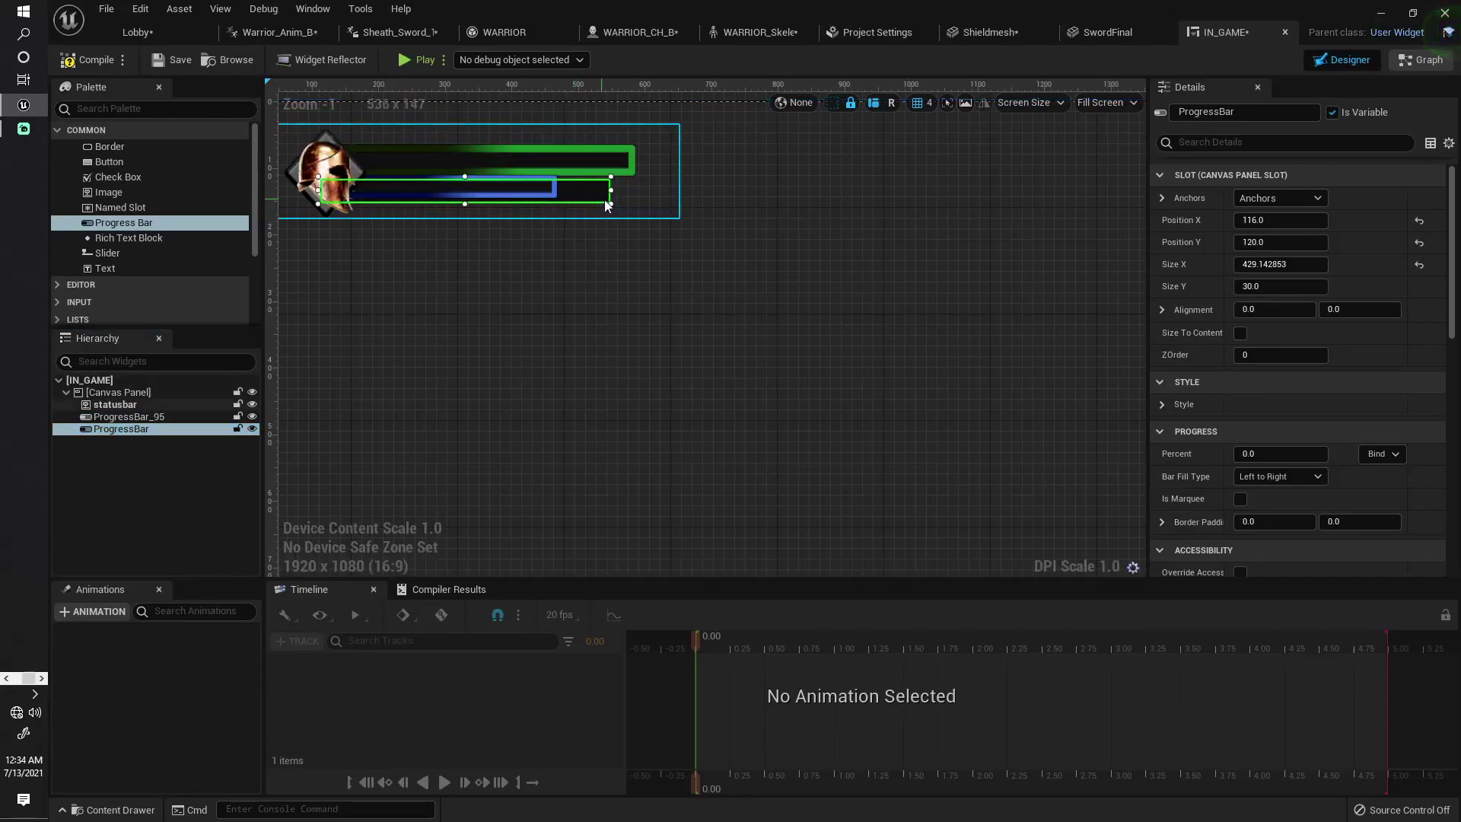
pyautogui.moveTo(611, 202); pyautogui.dragTo(554, 195)
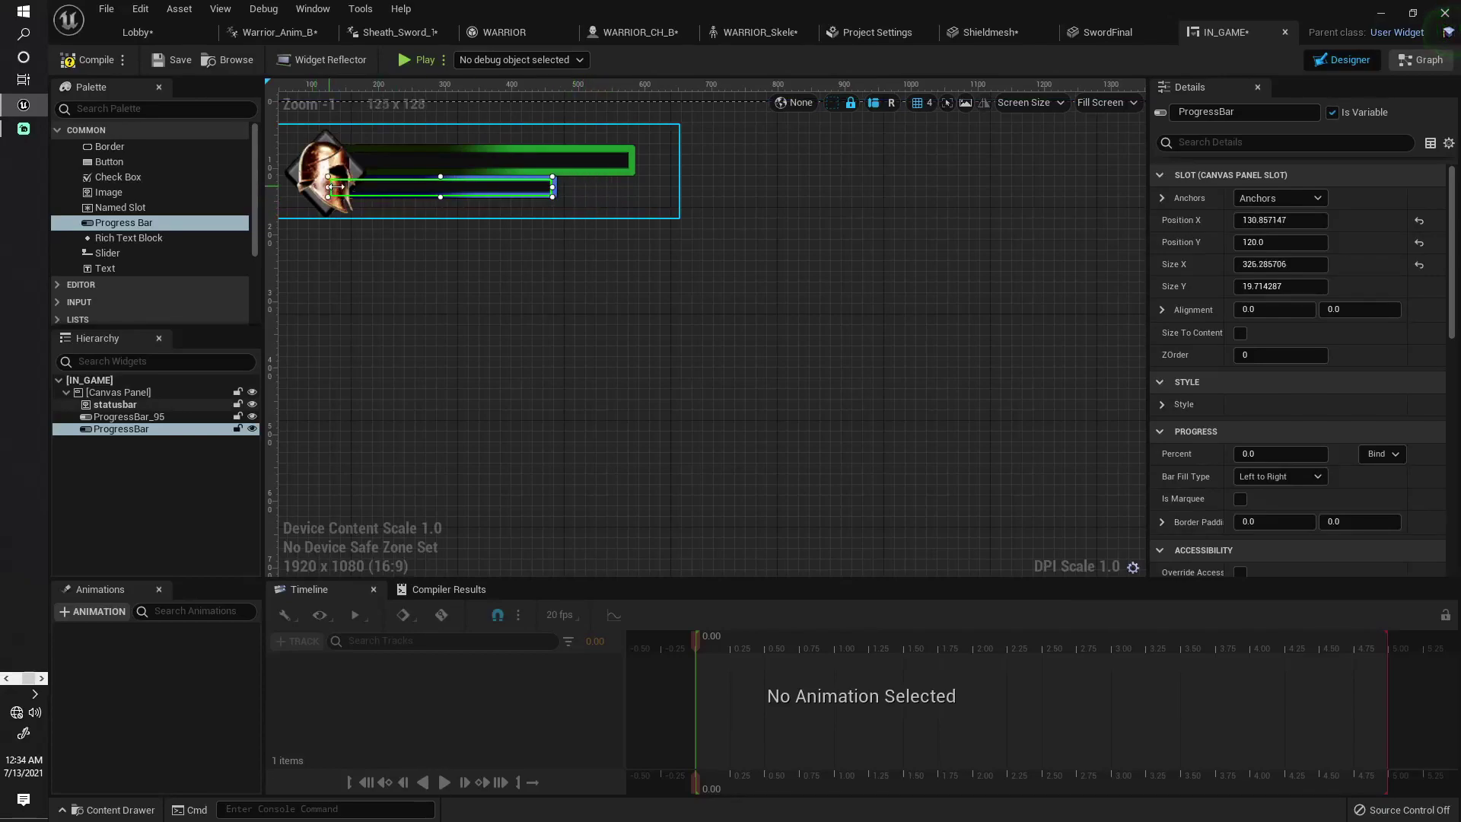
pyautogui.moveTo(318, 187); pyautogui.dragTo(349, 186)
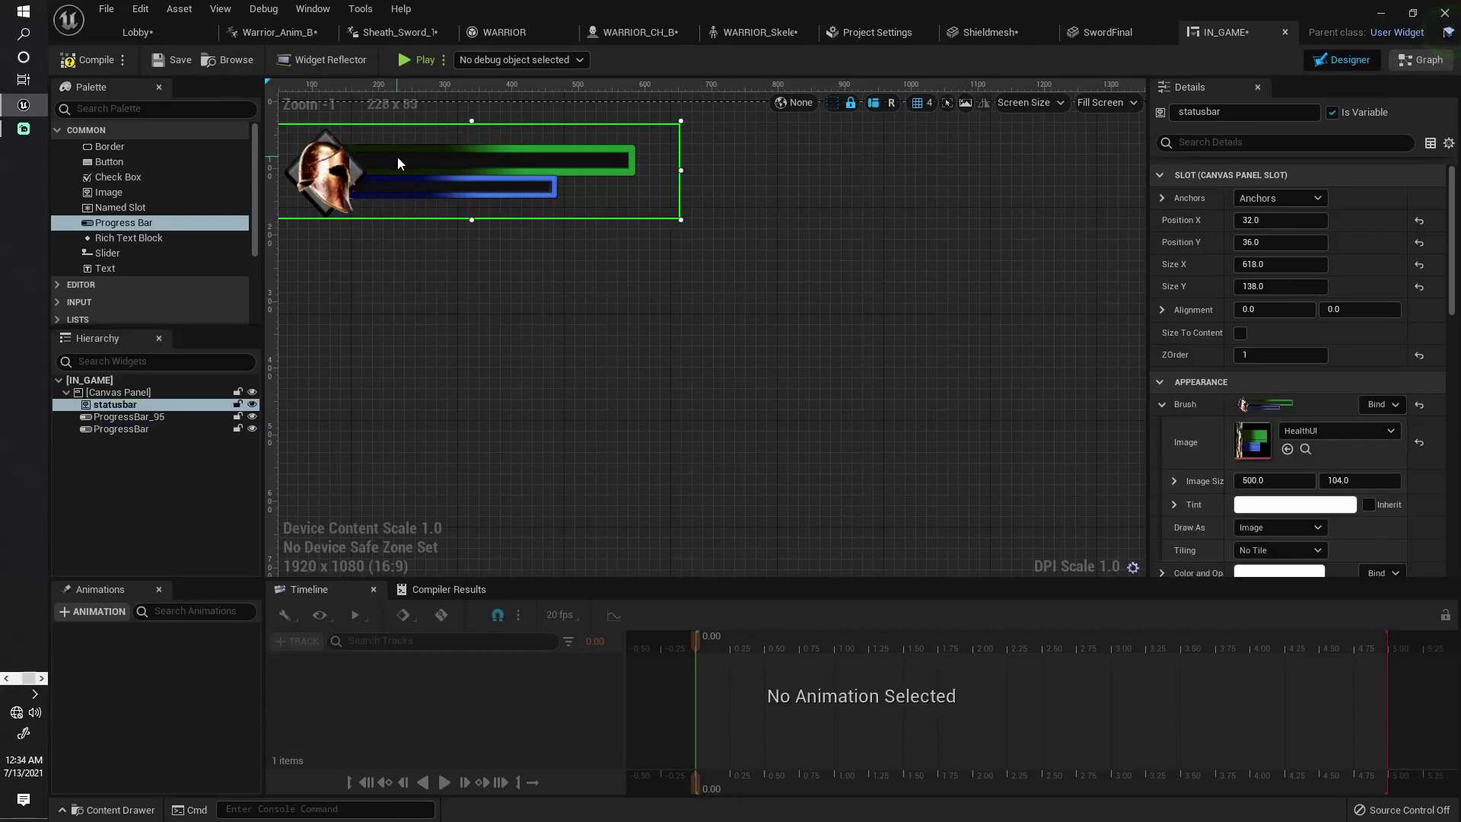
# Select the upper green progress bar and begin editing its name.
pyautogui.click(147, 418)
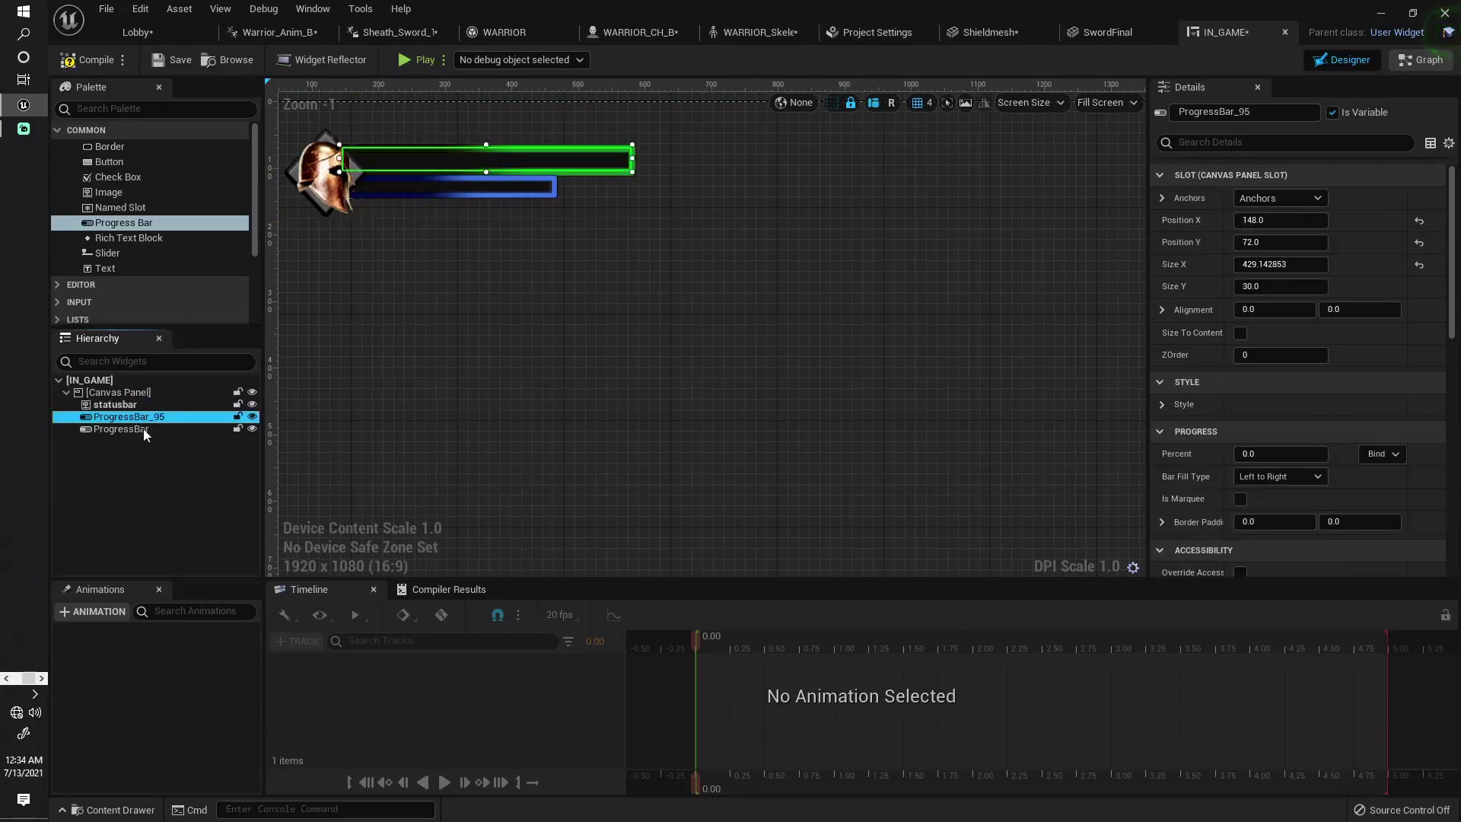
pyautogui.click(146, 431)
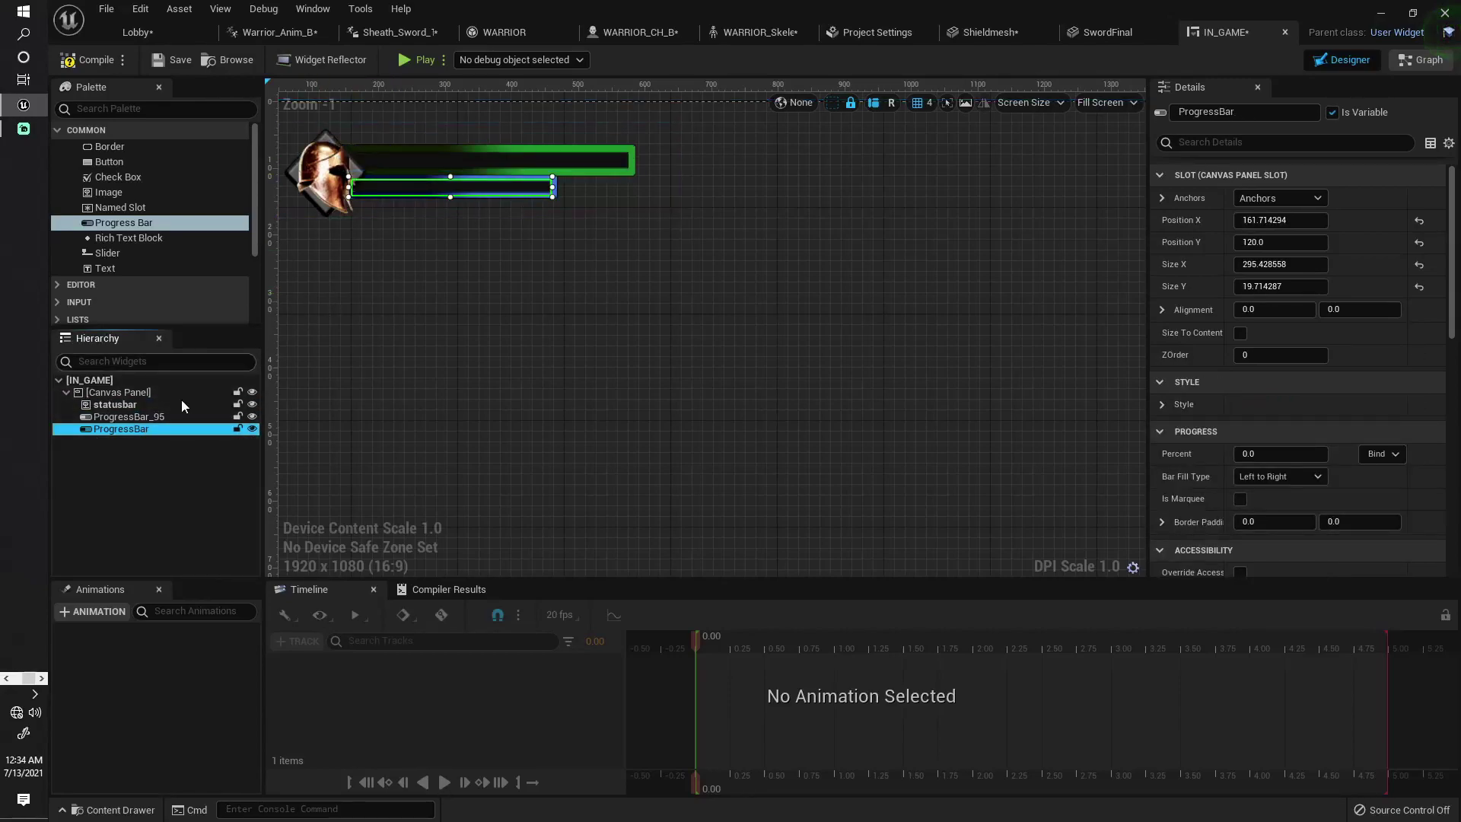
pyautogui.click(175, 416)
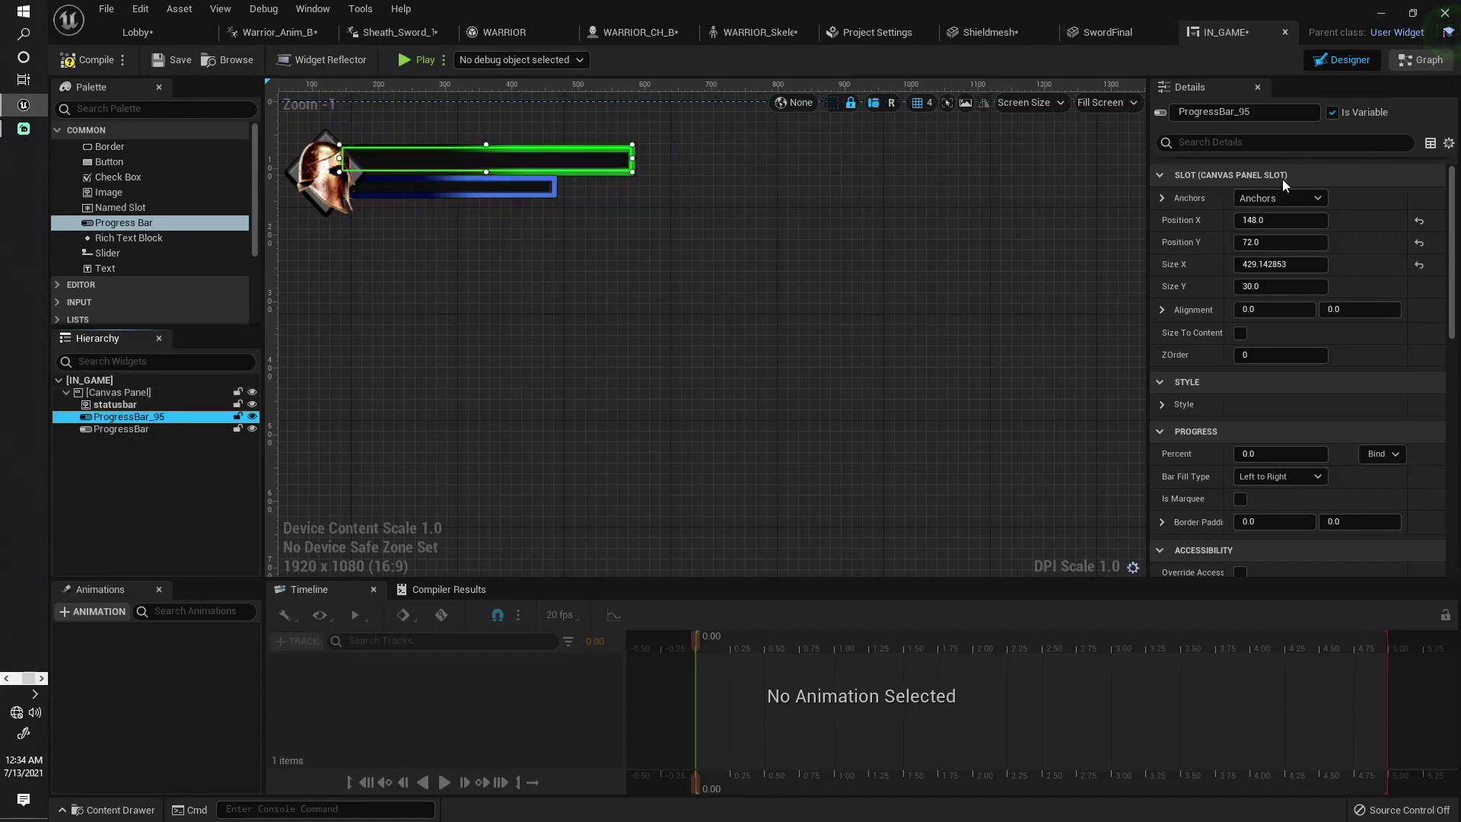
pyautogui.click(1240, 112)
# Finish naming ProgressBar_95 Health_prog, then rename the lower ProgressBar to Magic.
pyautogui.write('H')
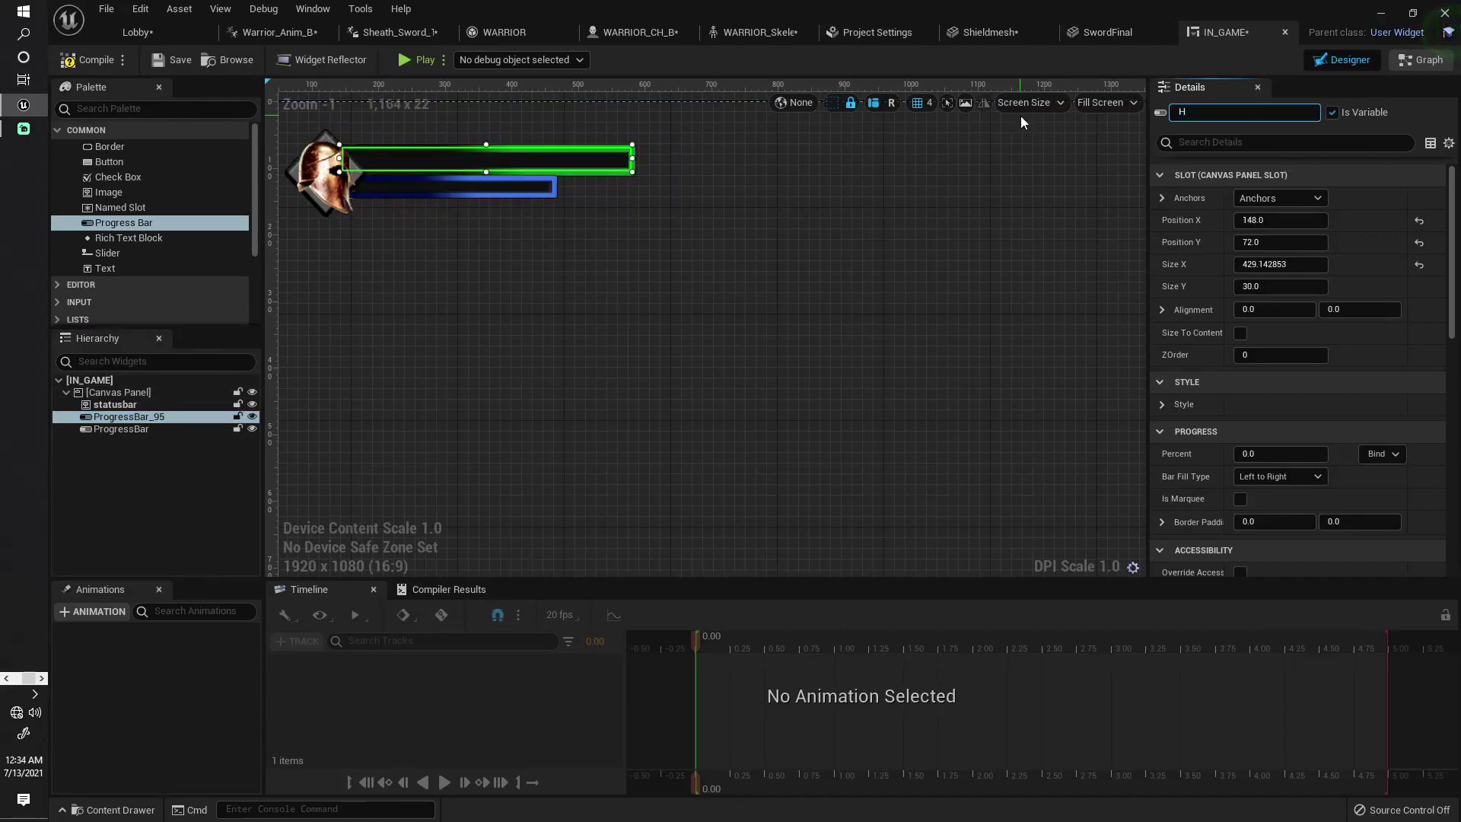
pyautogui.write('ealr')
pyautogui.write('h')
pyautogui.press('BackSpace')
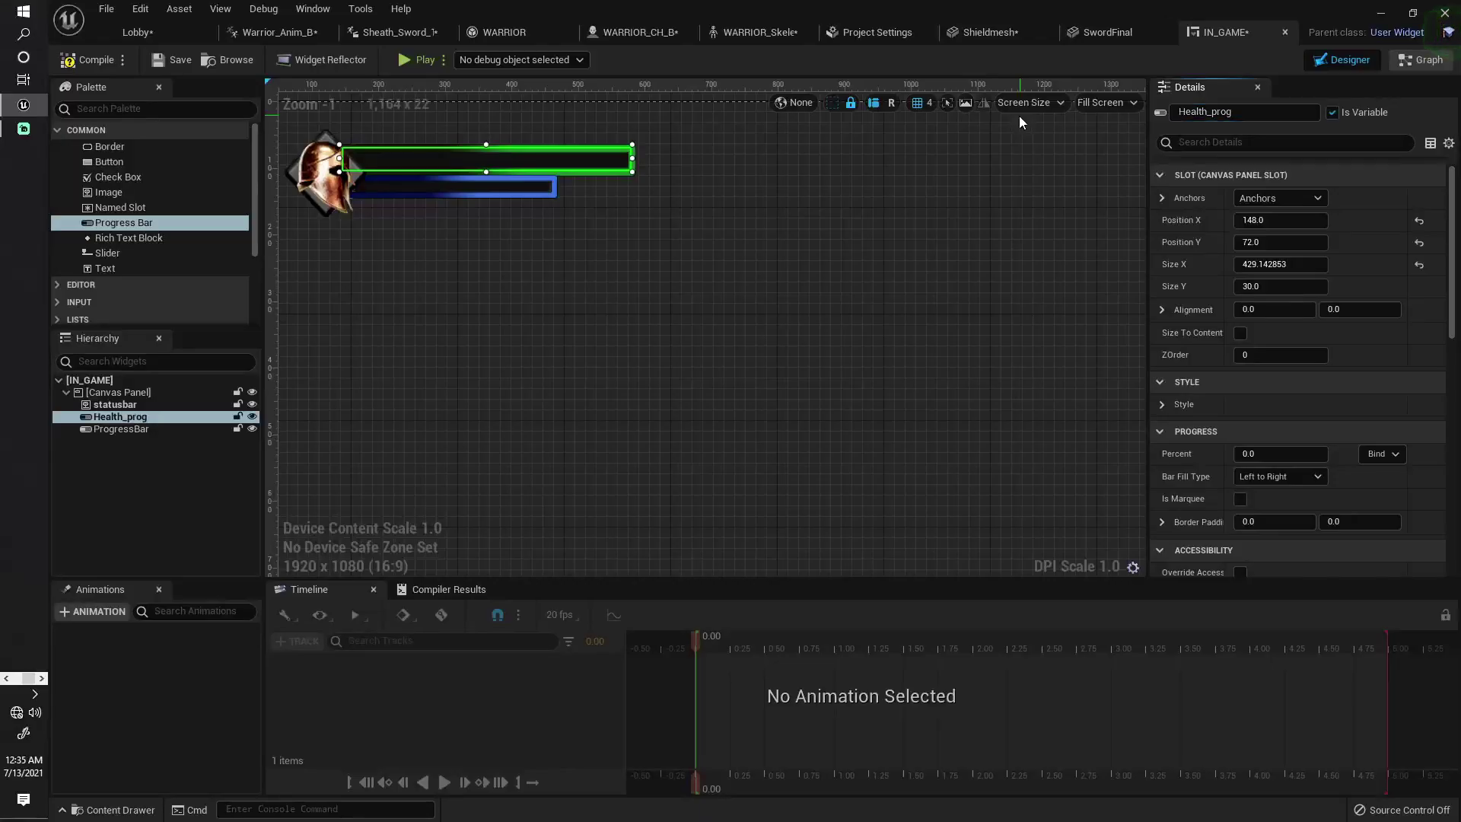
pyautogui.click(156, 429)
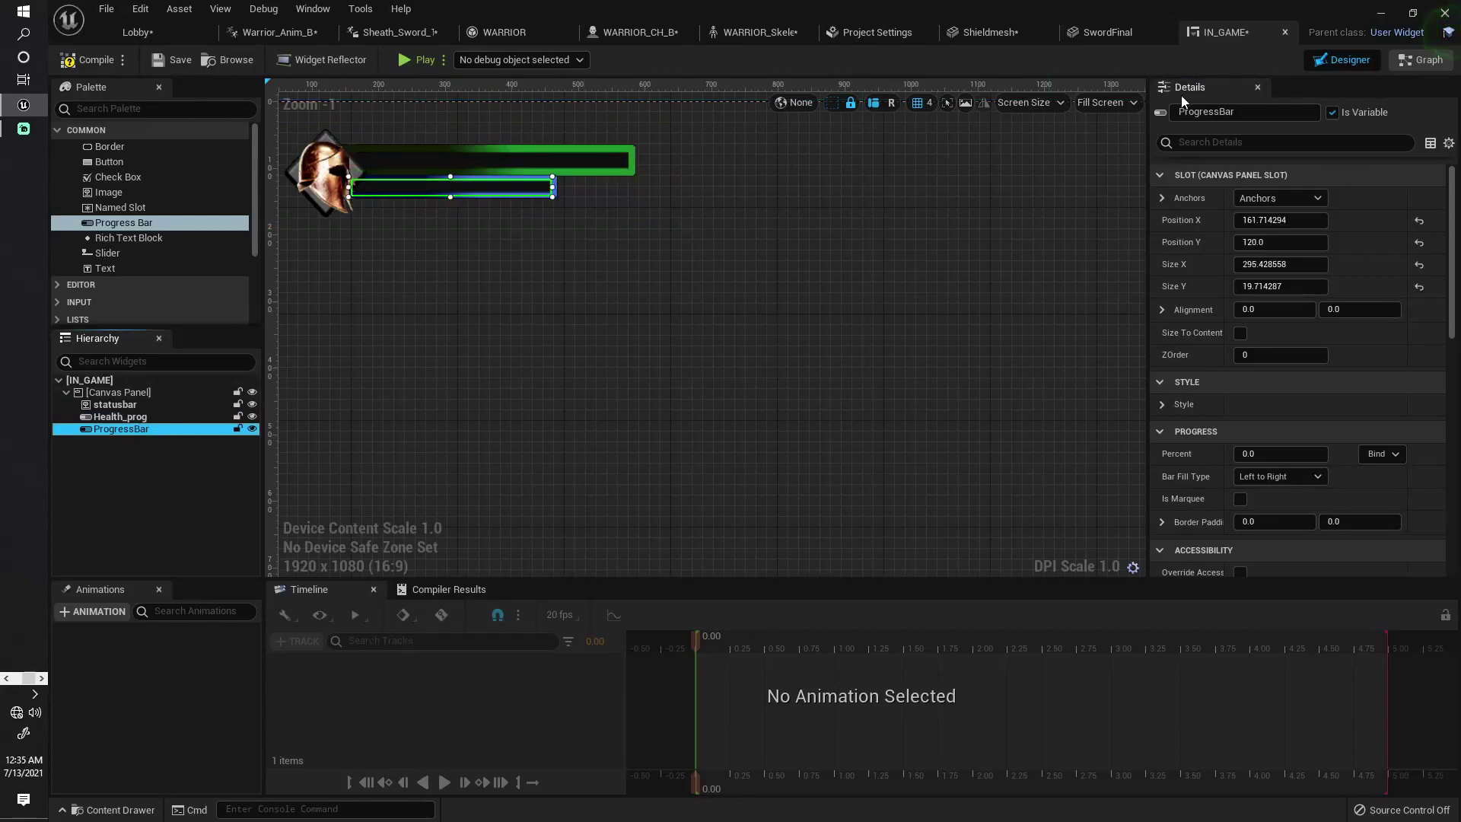
pyautogui.click(1256, 112)
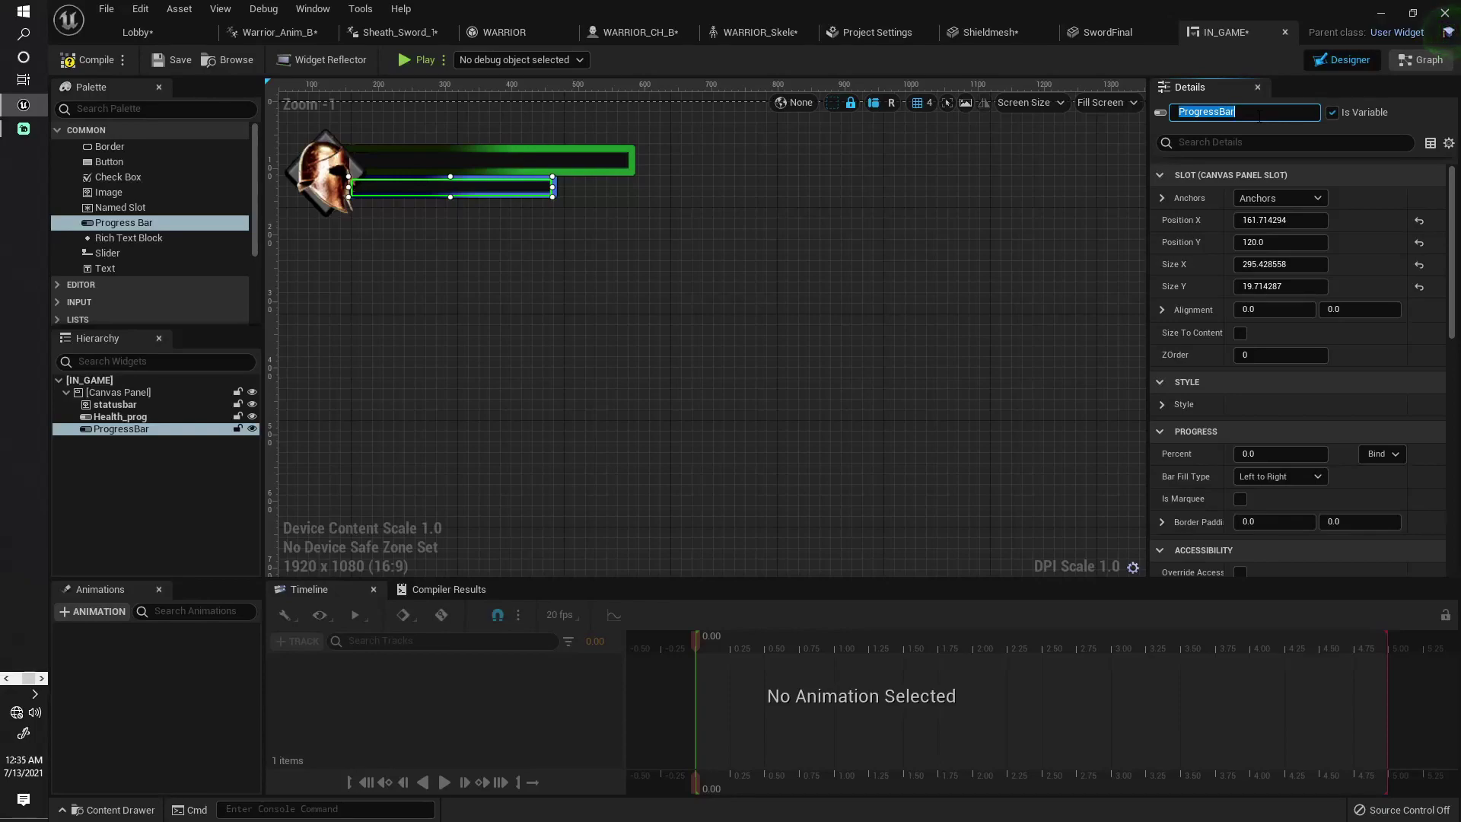
pyautogui.write('Magic')
pyautogui.press('Return')
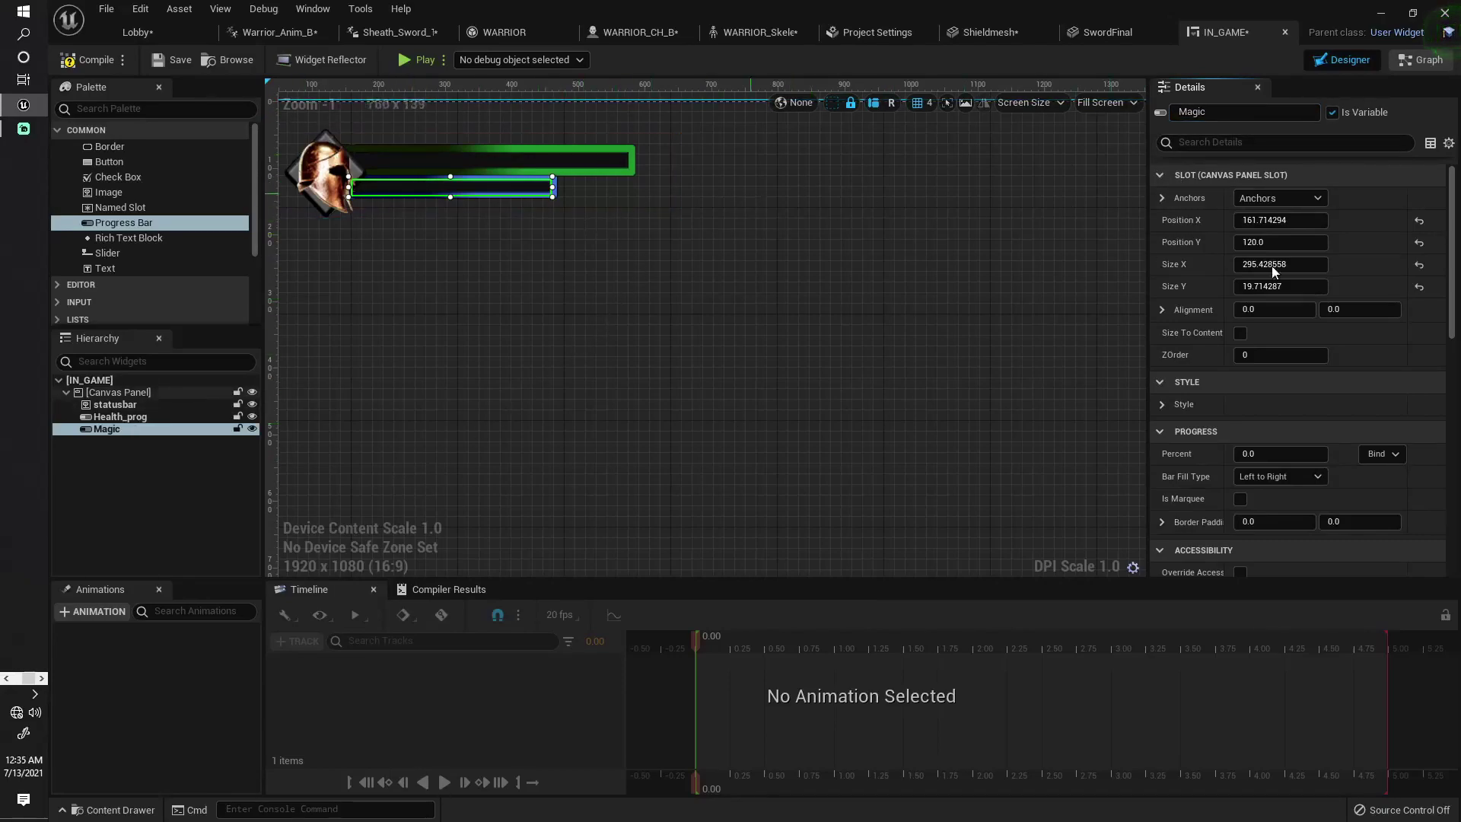
# Set Percent to 1.0 on both the Magic and Health_prog bars.
pyautogui.moveTo(1248, 454); pyautogui.dragTo(1328, 454)
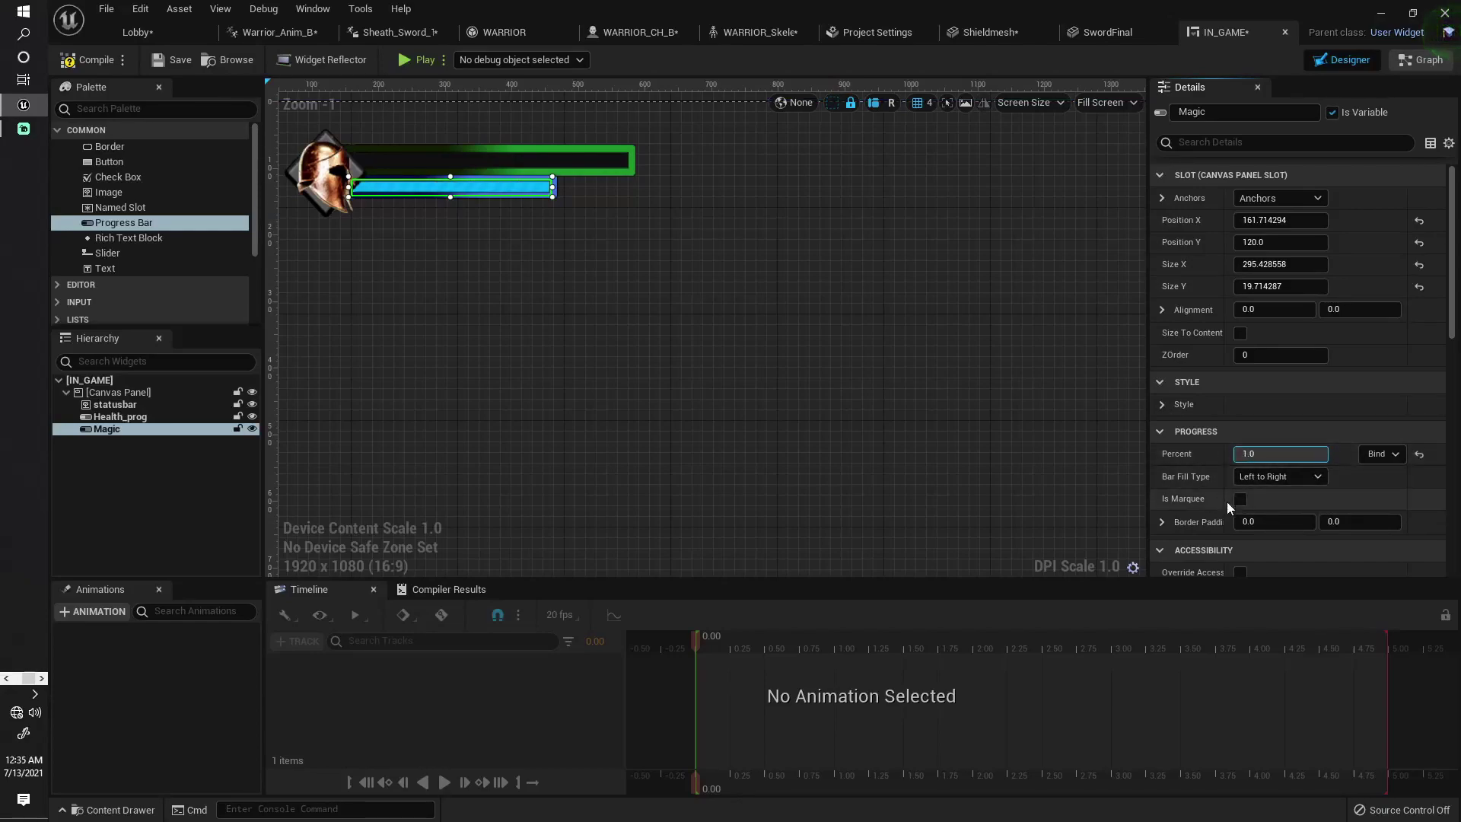
pyautogui.scroll(-1, 1229, 504)
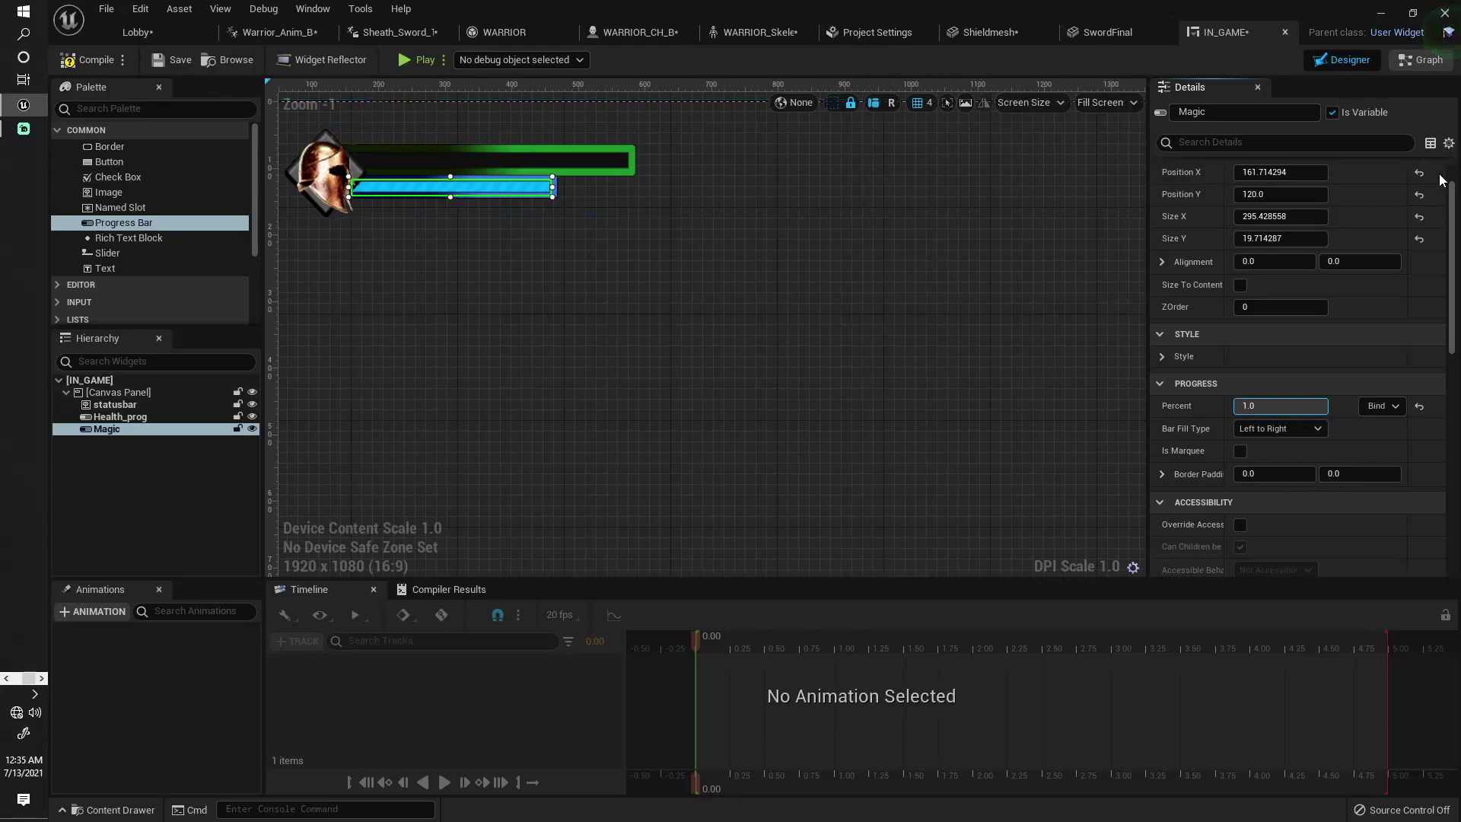
pyautogui.click(164, 418)
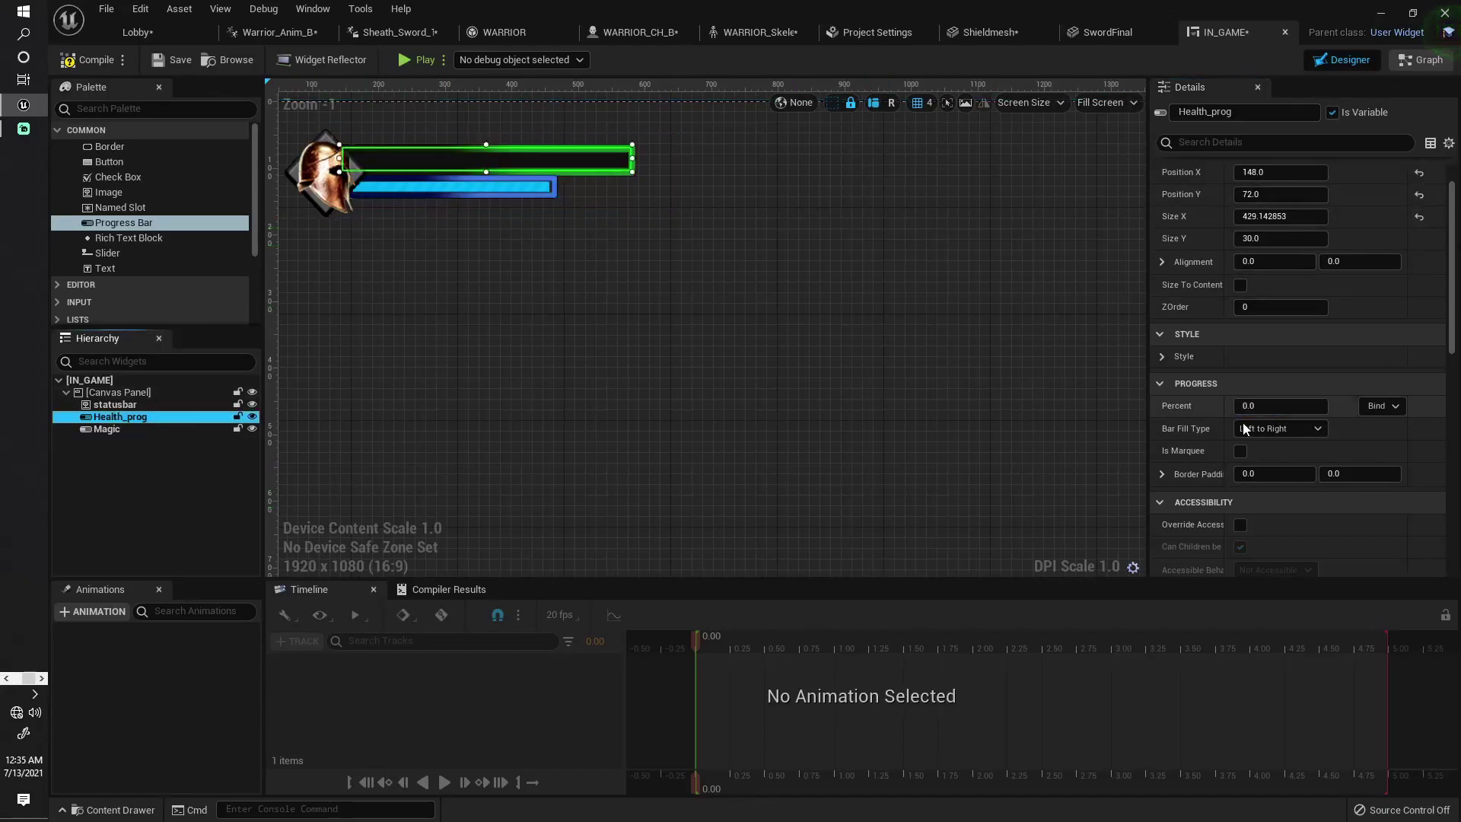
pyautogui.moveTo(1252, 406); pyautogui.dragTo(1328, 405)
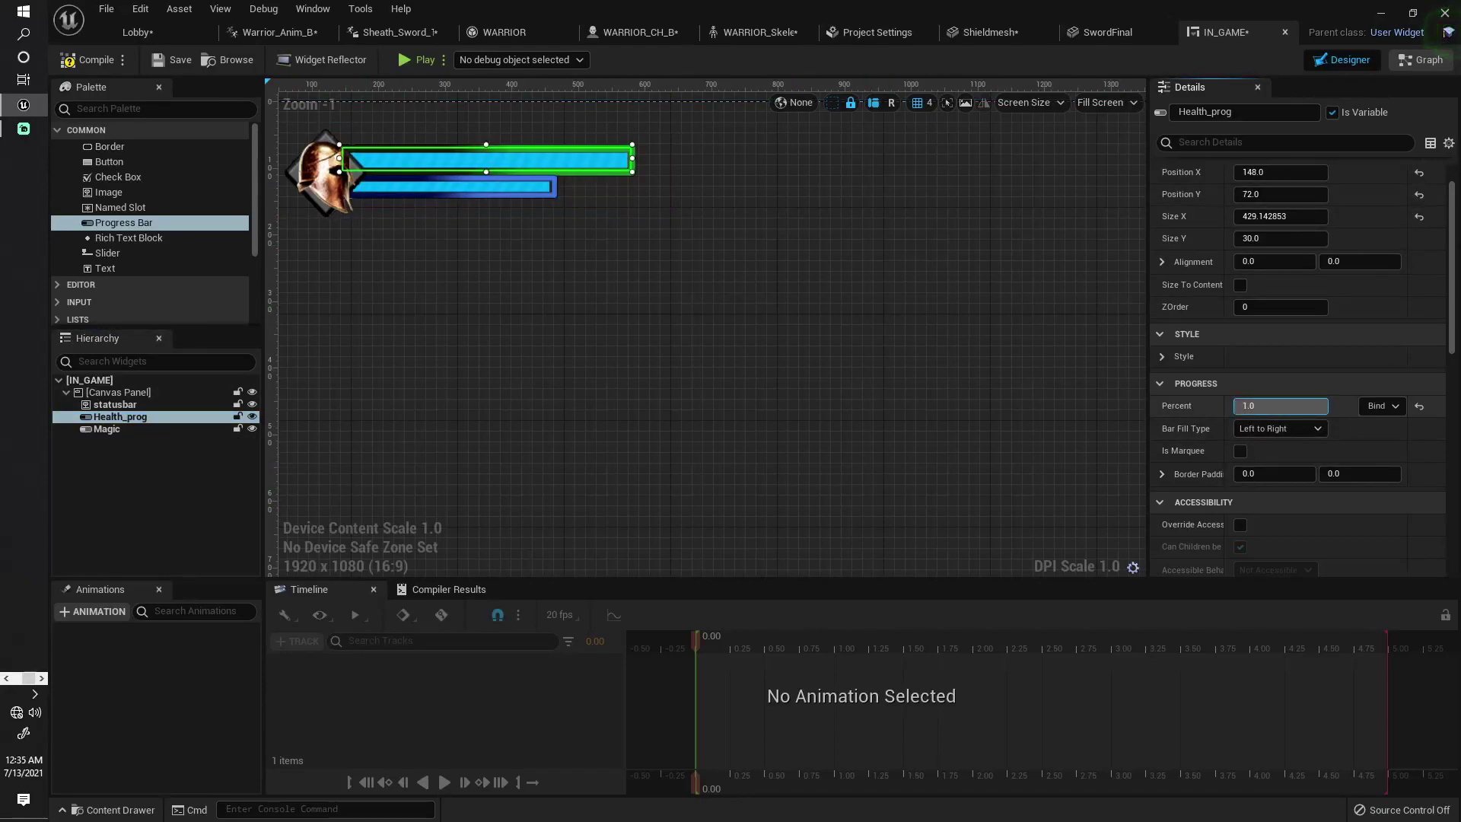
# Trim the bars' right ends: Health_prog to about 424.6 wide, Magic to about 296.7.
pyautogui.click(559, 178)
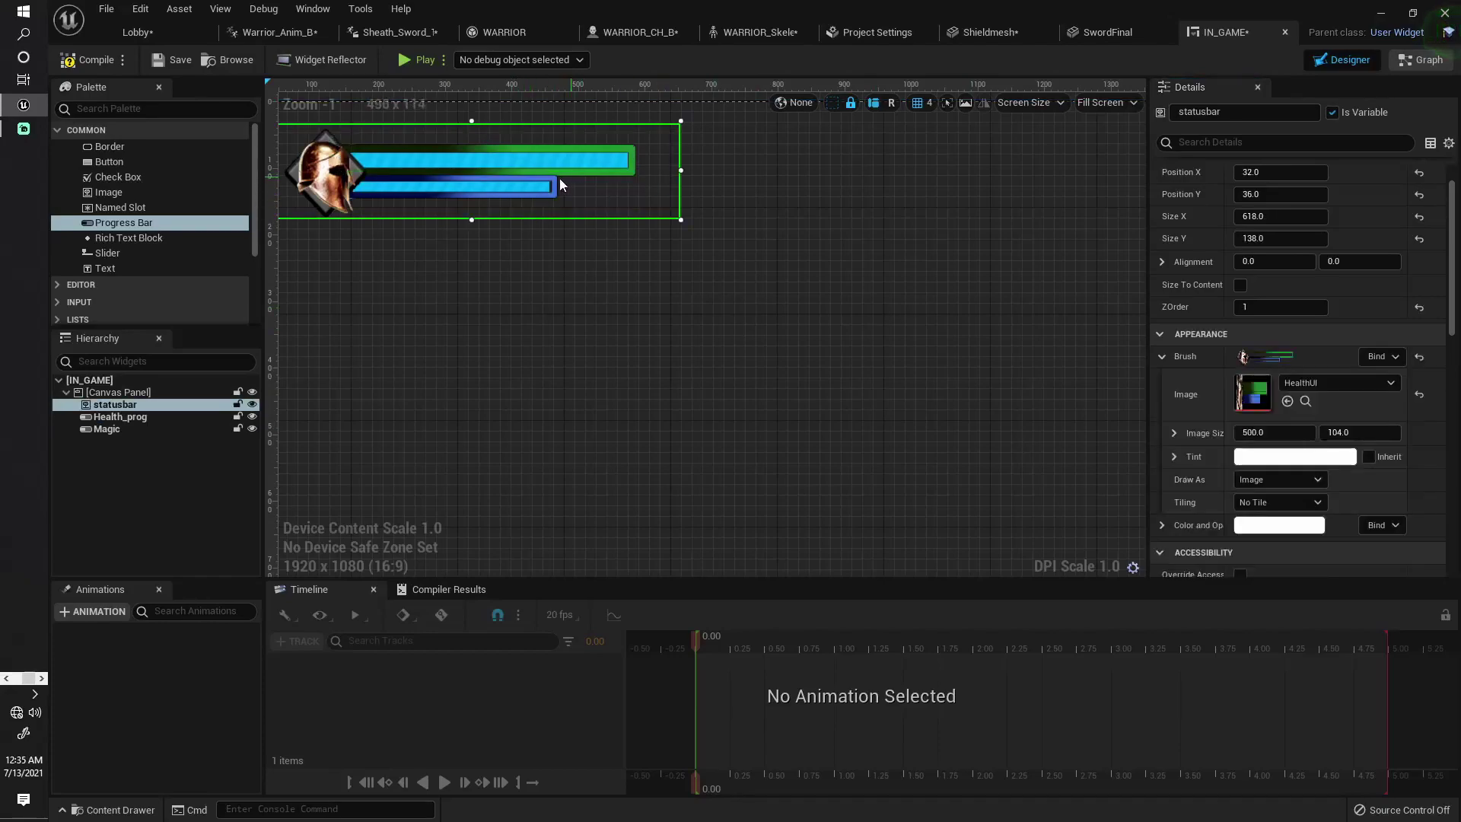
pyautogui.click(135, 419)
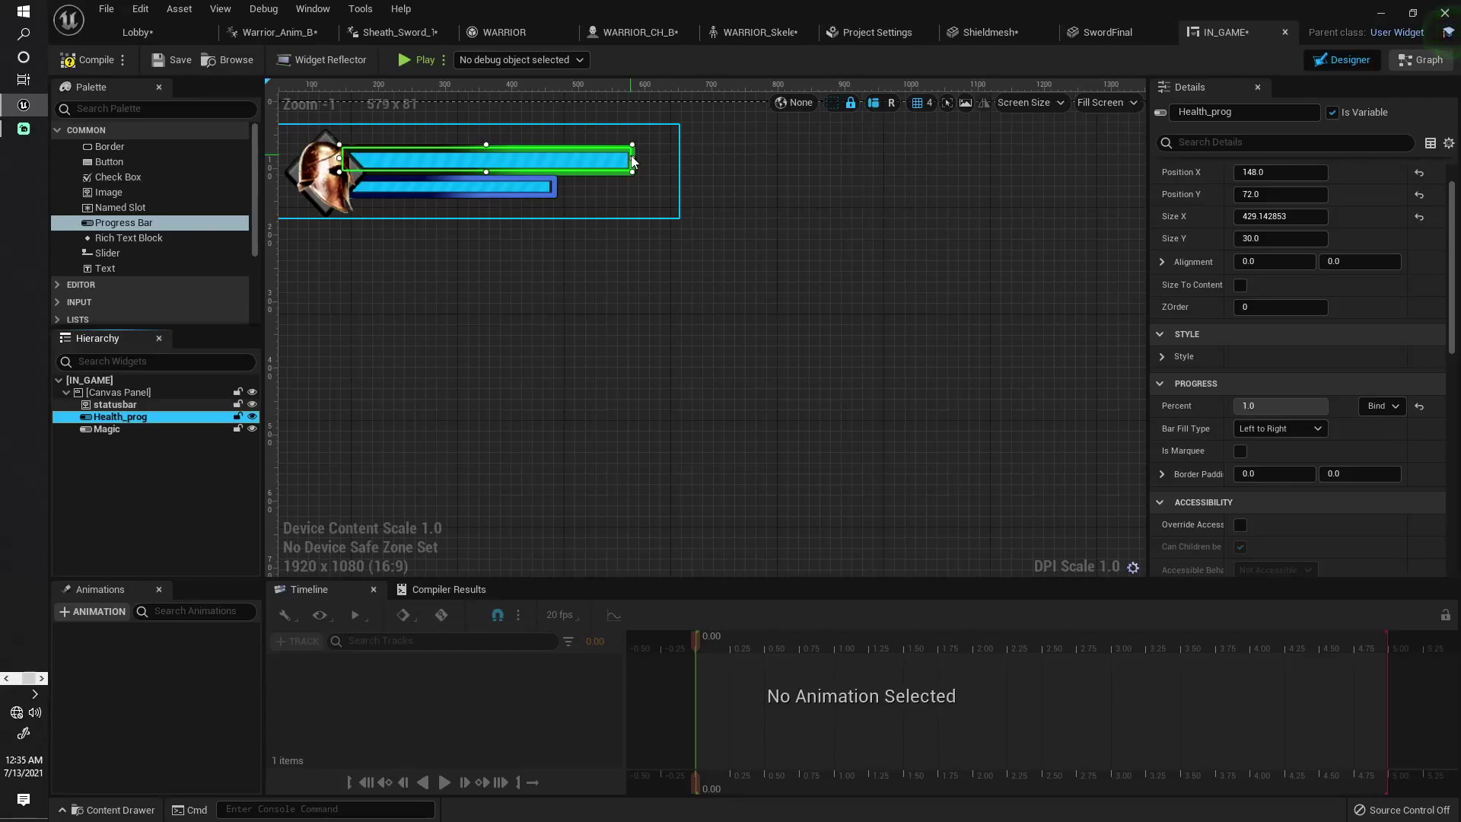
pyautogui.moveTo(632, 159); pyautogui.dragTo(630, 158)
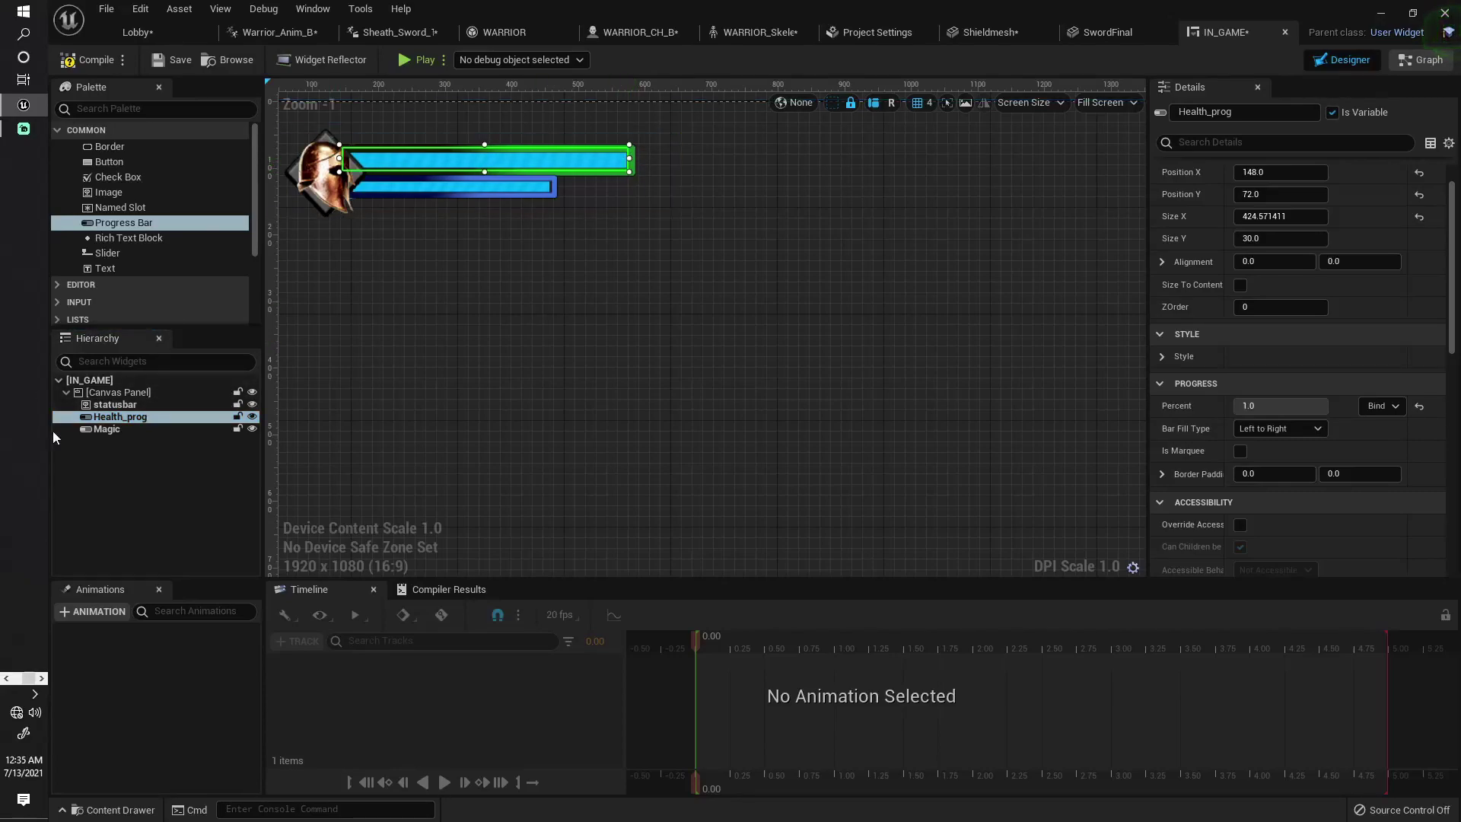
pyautogui.click(148, 429)
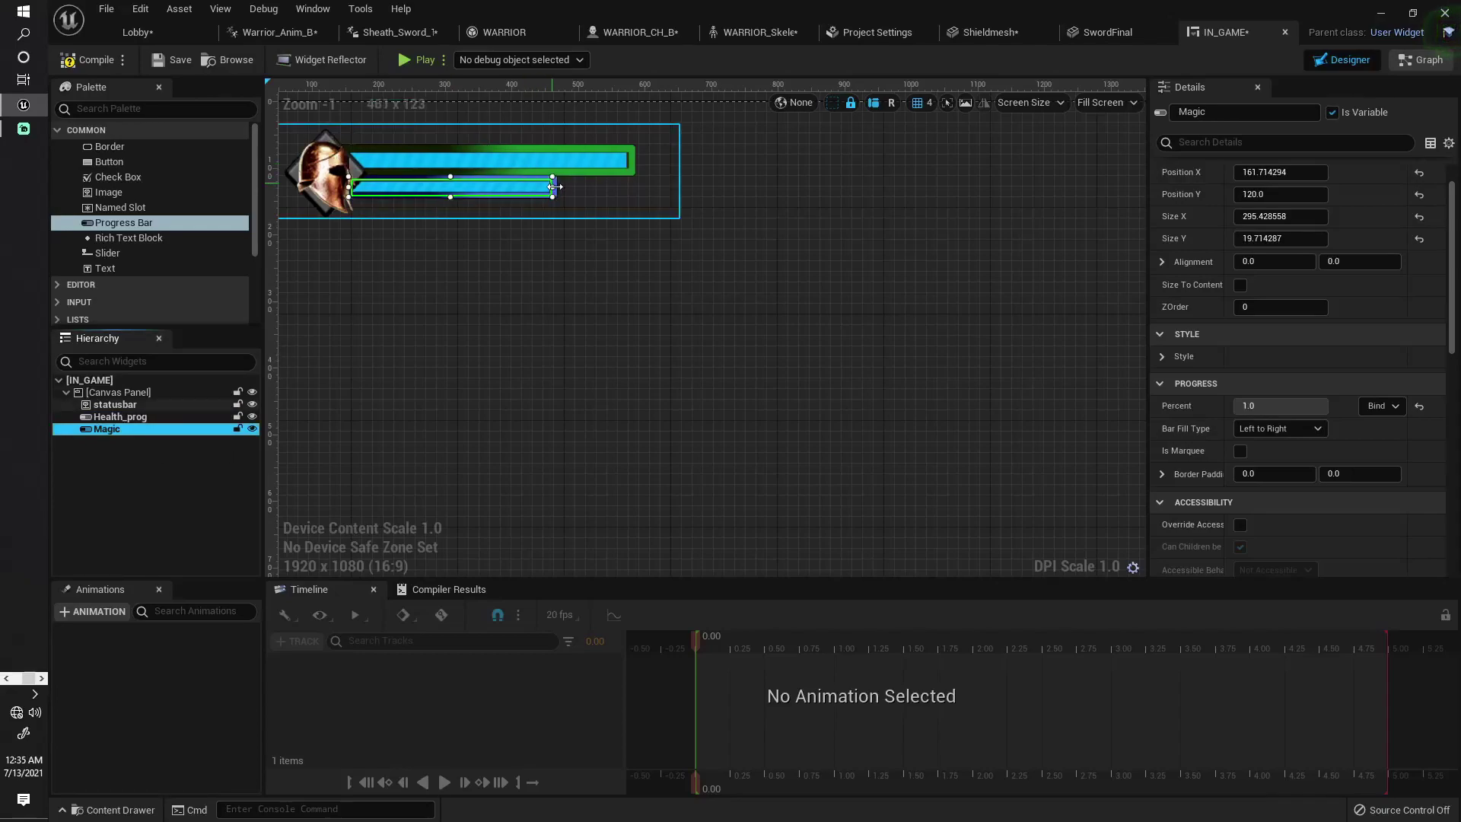
pyautogui.moveTo(555, 186); pyautogui.dragTo(554, 189)
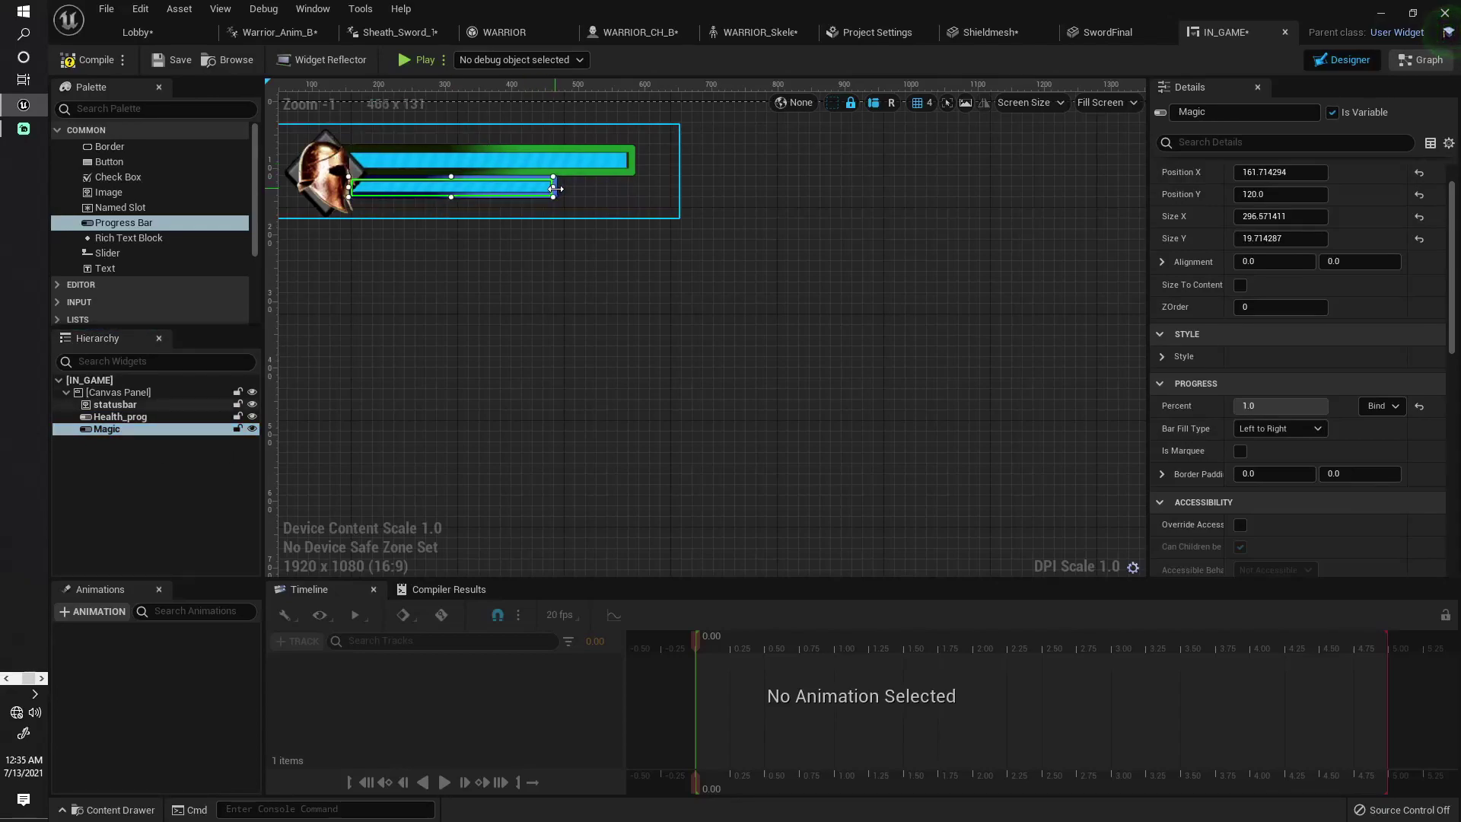
pyautogui.click(545, 263)
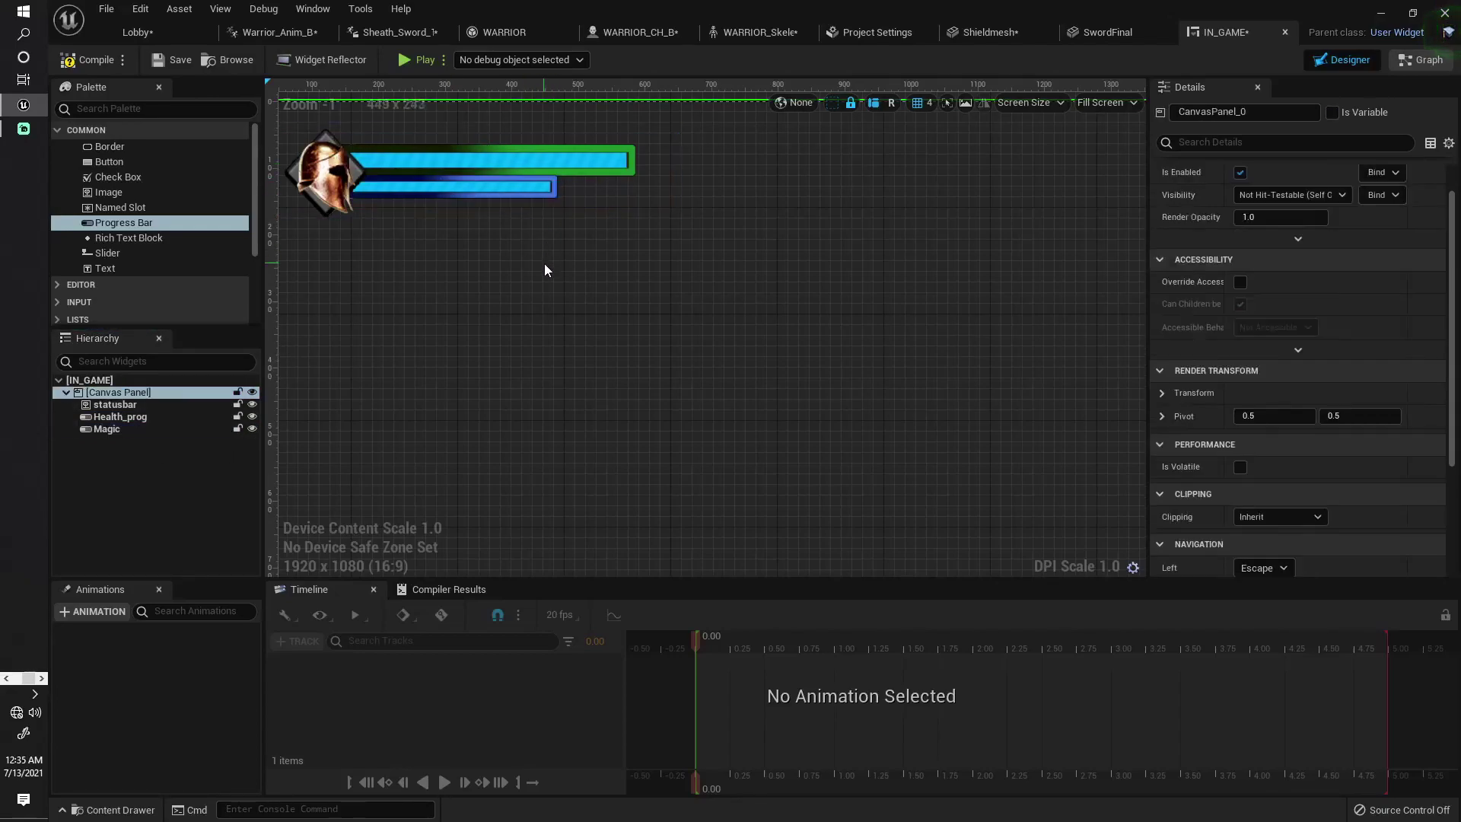
pyautogui.click(558, 195)
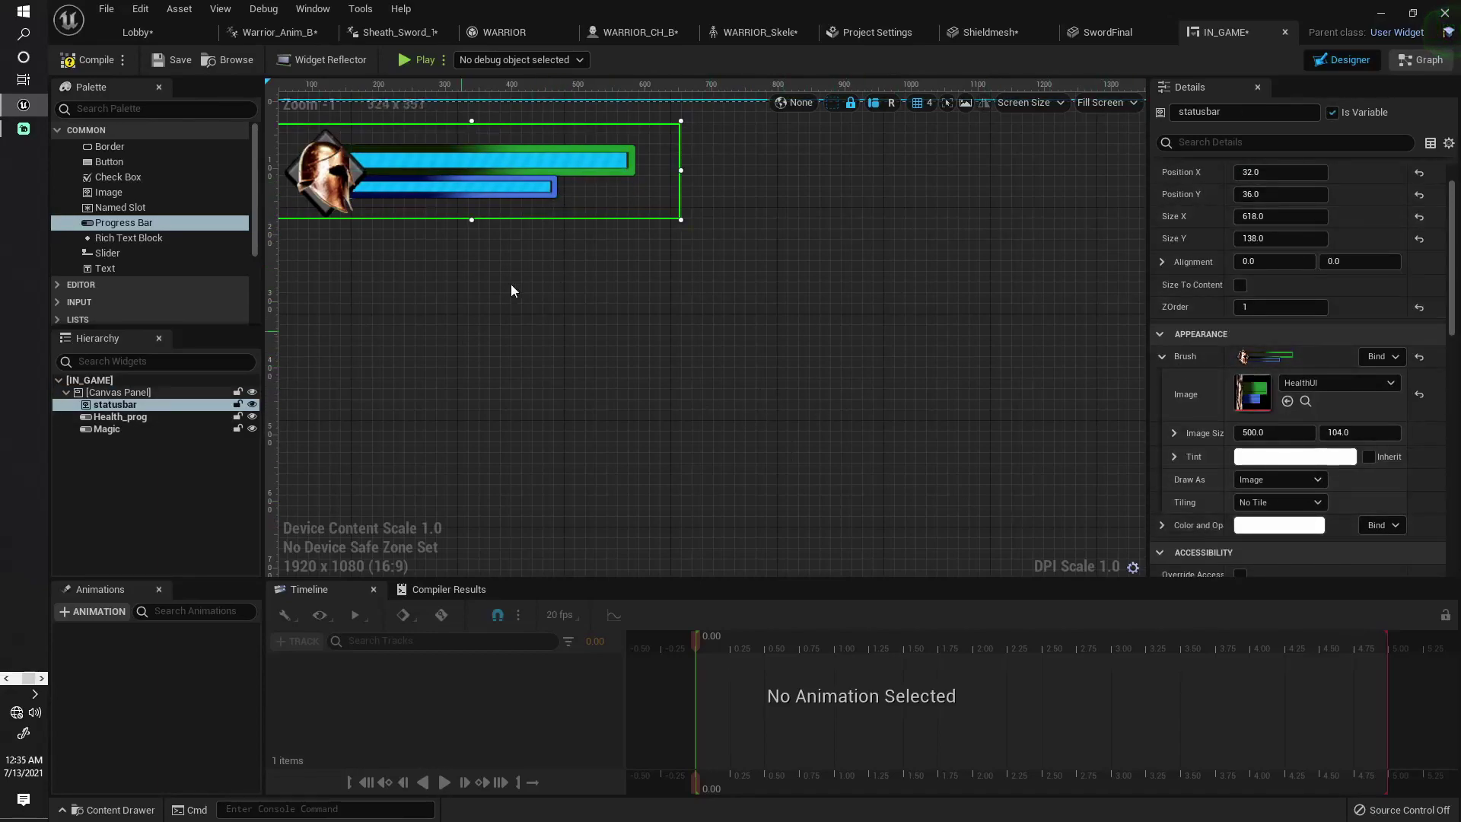
# Change Health_prog's fill colour to bright green in the Color Picker and compile IN_GAME.
pyautogui.click(142, 418)
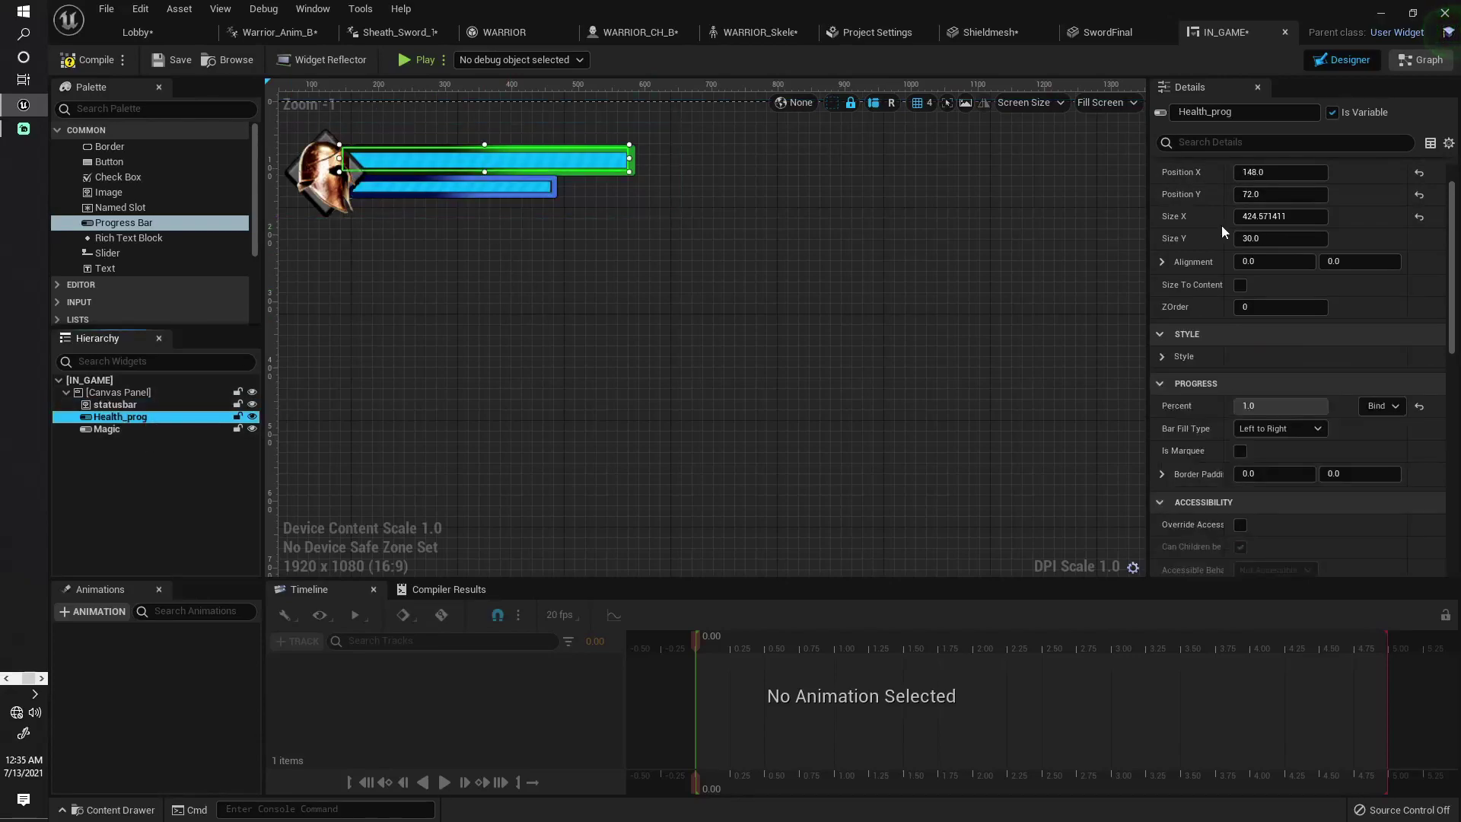
pyautogui.scroll(-4, 1446, 381)
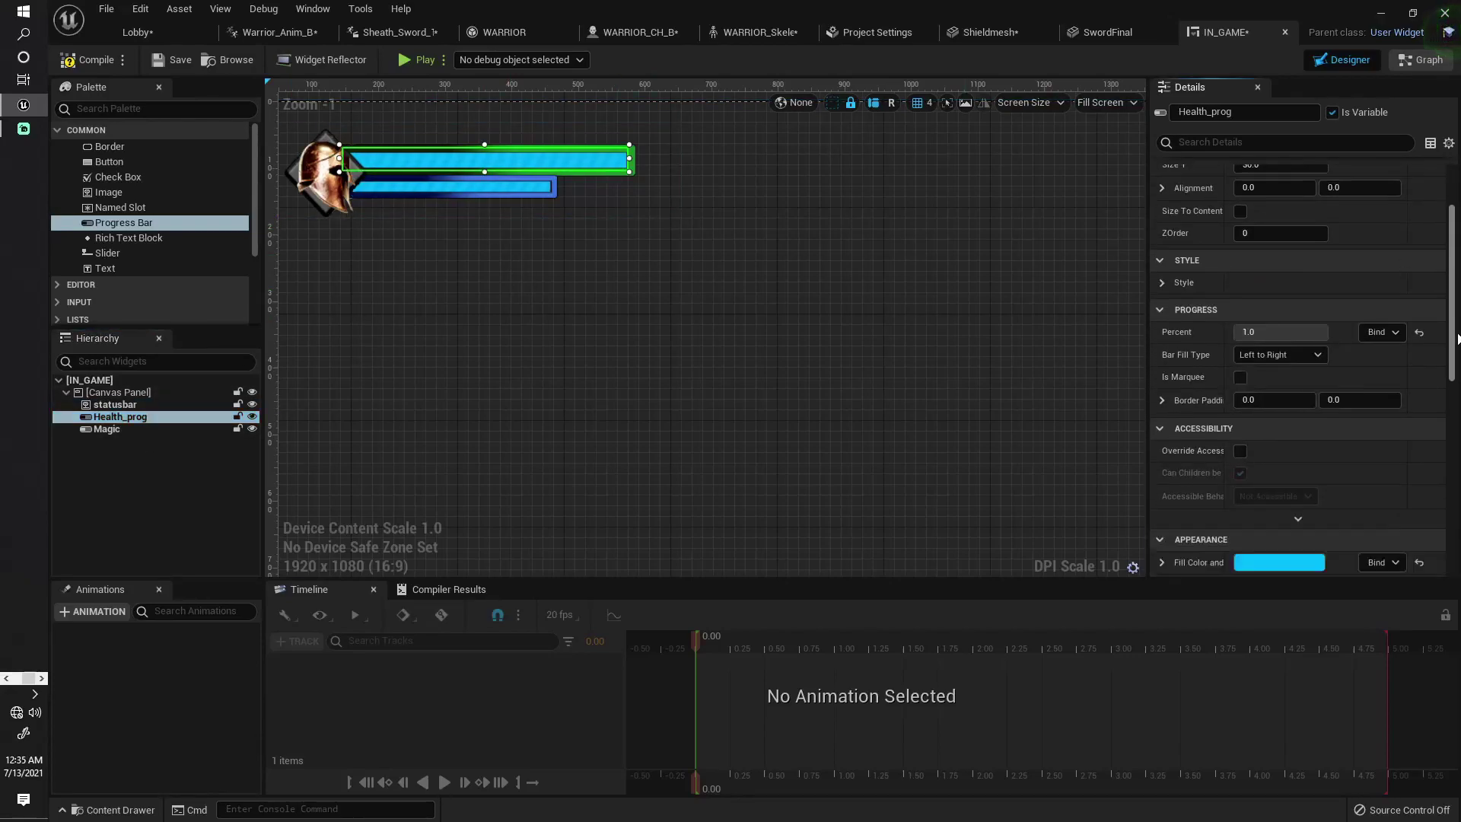
pyautogui.scroll(-2, 1294, 392)
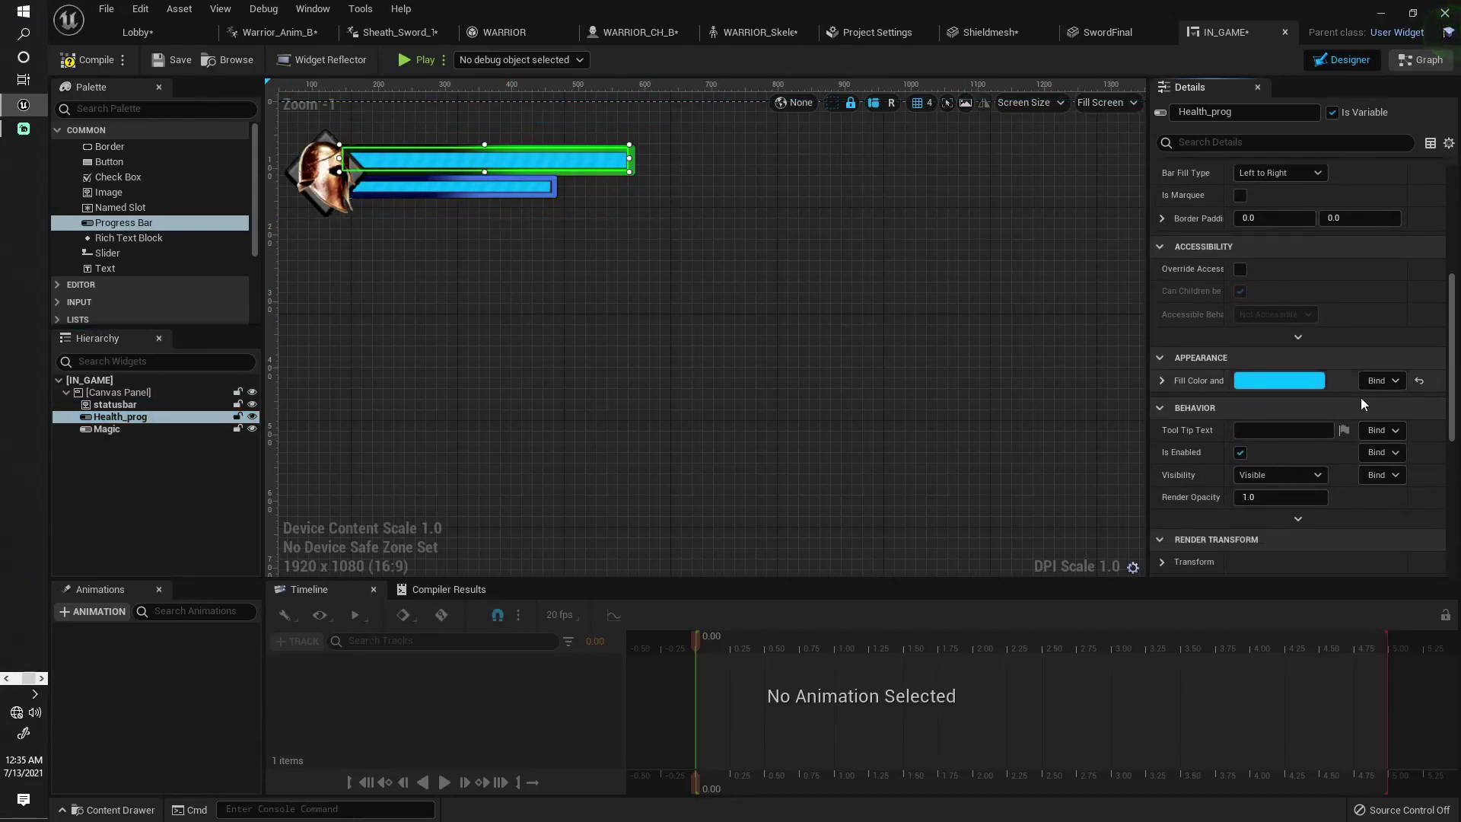
pyautogui.click(1303, 382)
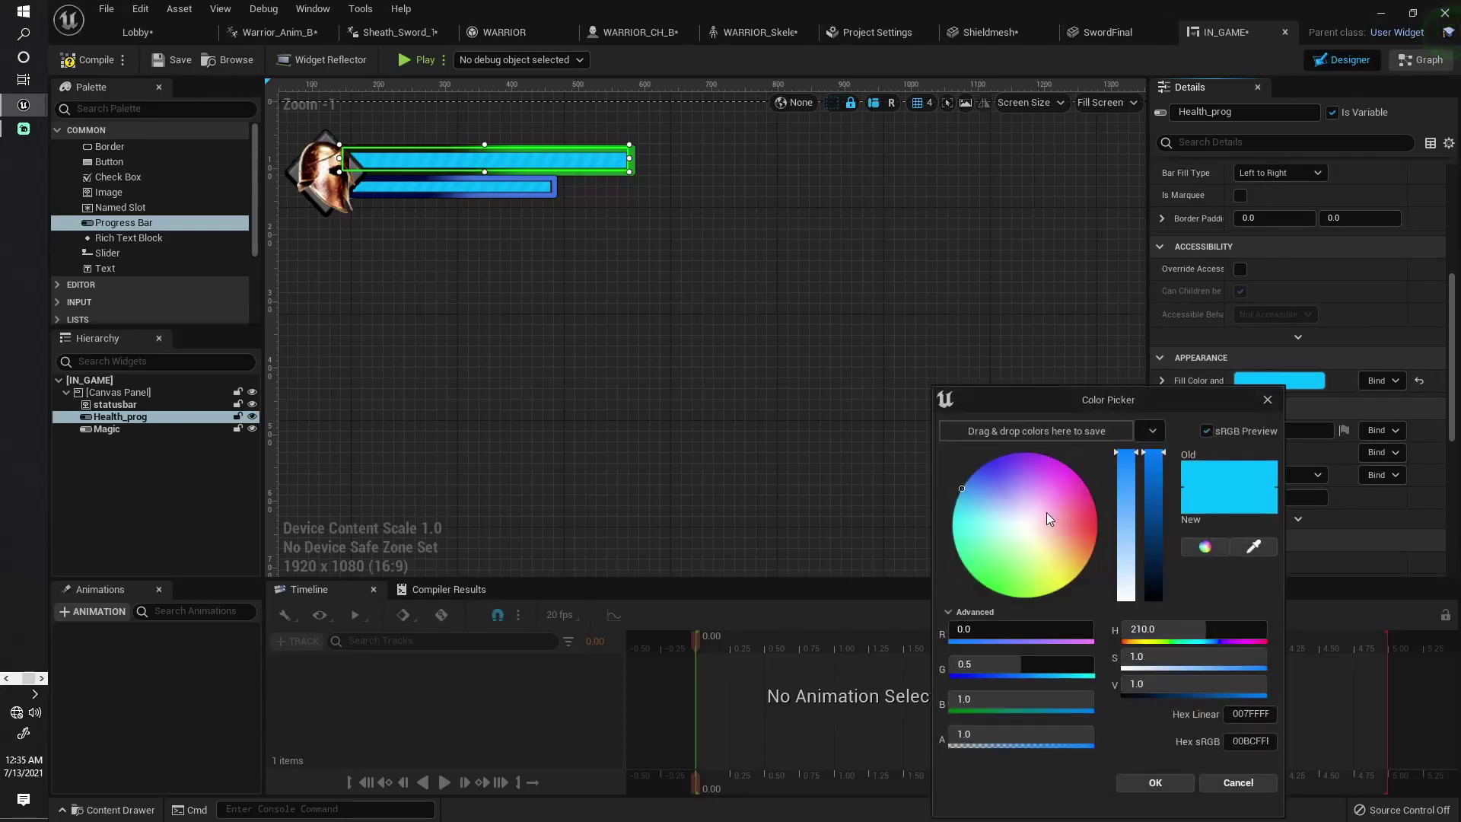
pyautogui.click(1037, 542)
pyautogui.moveTo(1034, 567); pyautogui.dragTo(985, 605)
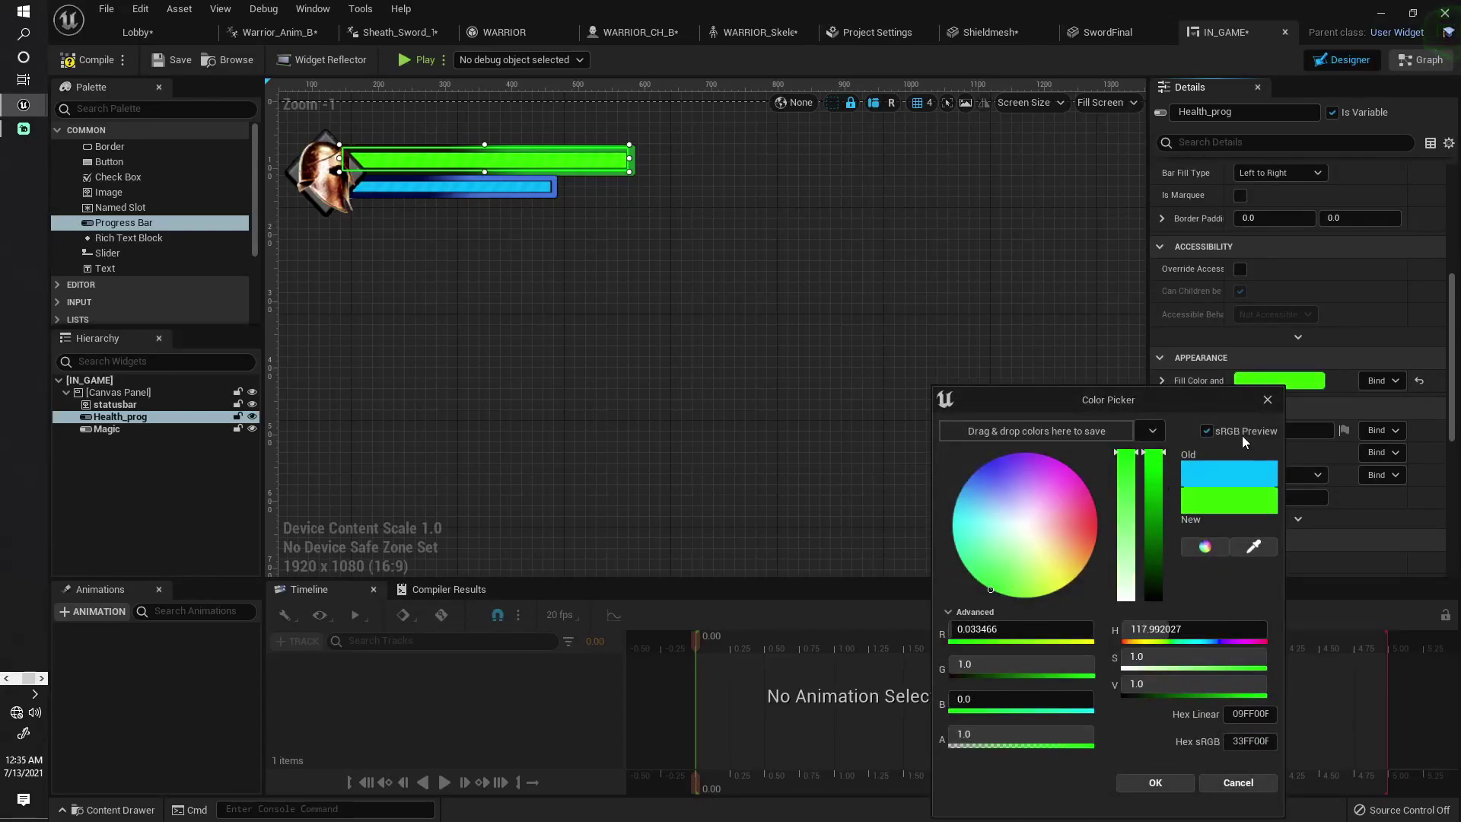
pyautogui.click(1263, 403)
pyautogui.click(885, 376)
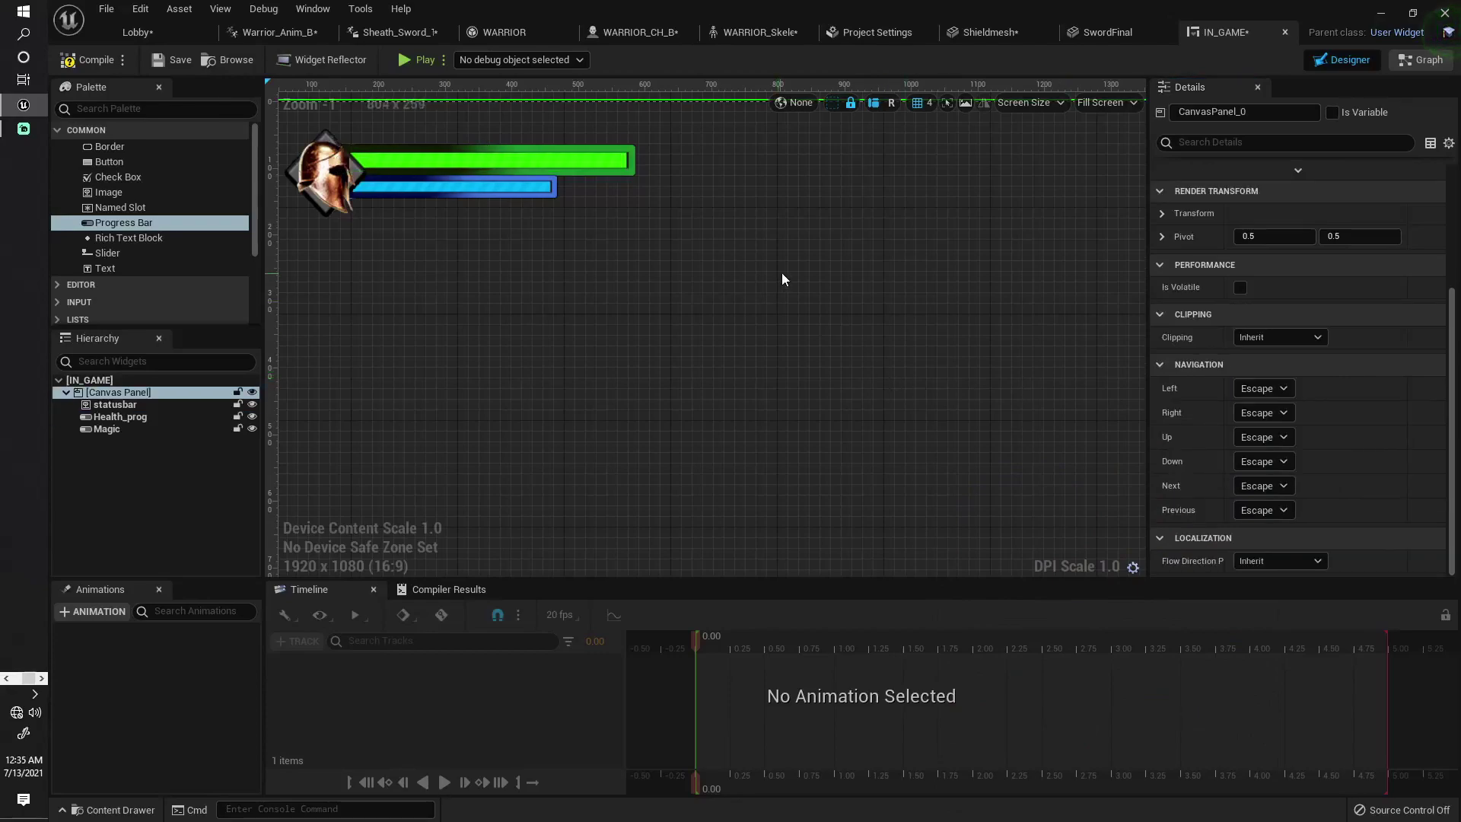
pyautogui.click(76, 62)
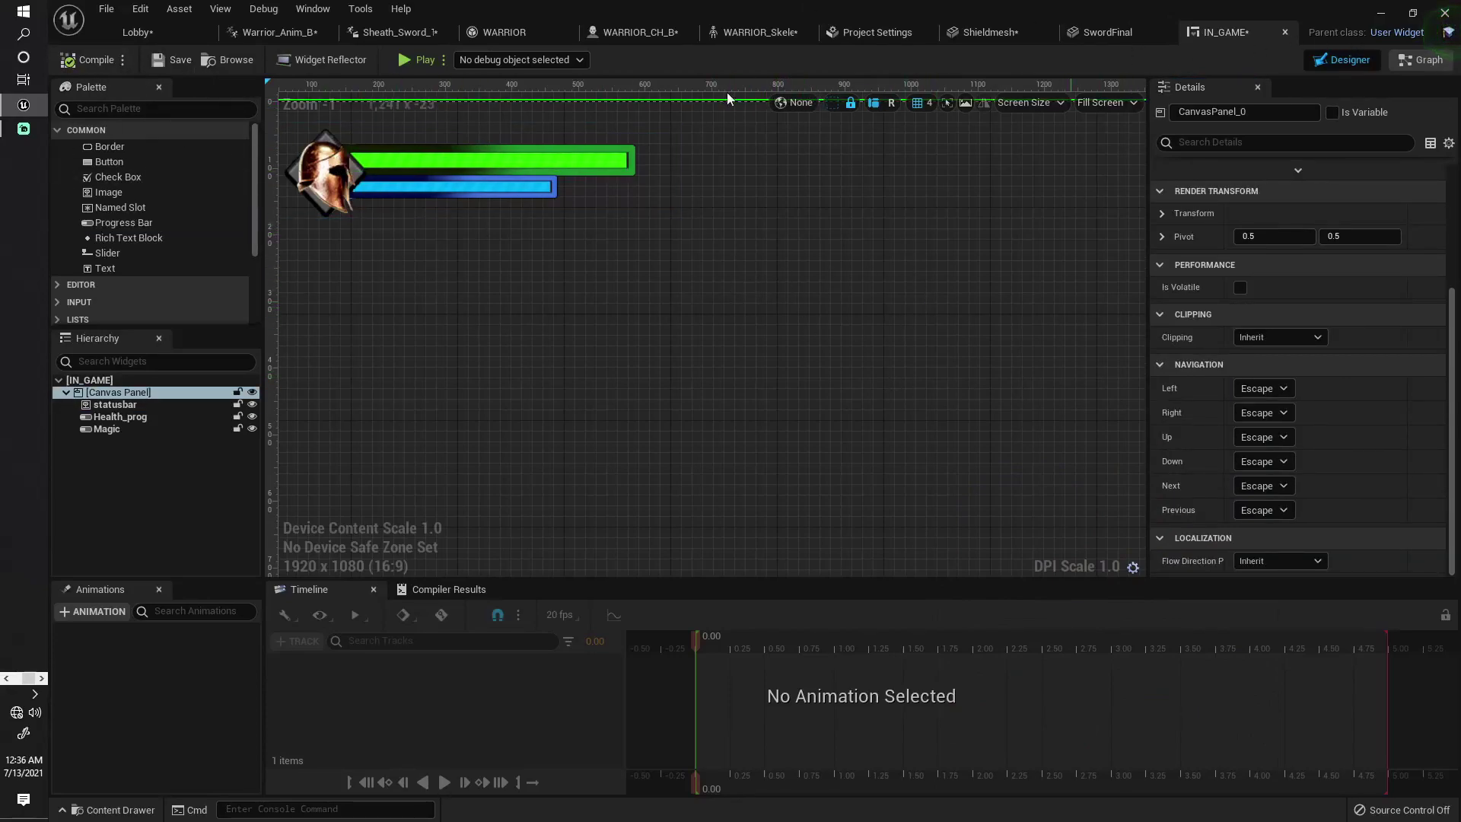
# Open the TPP_HUD blueprint from the Content Browser and show its Event Graph.
pyautogui.click(166, 31)
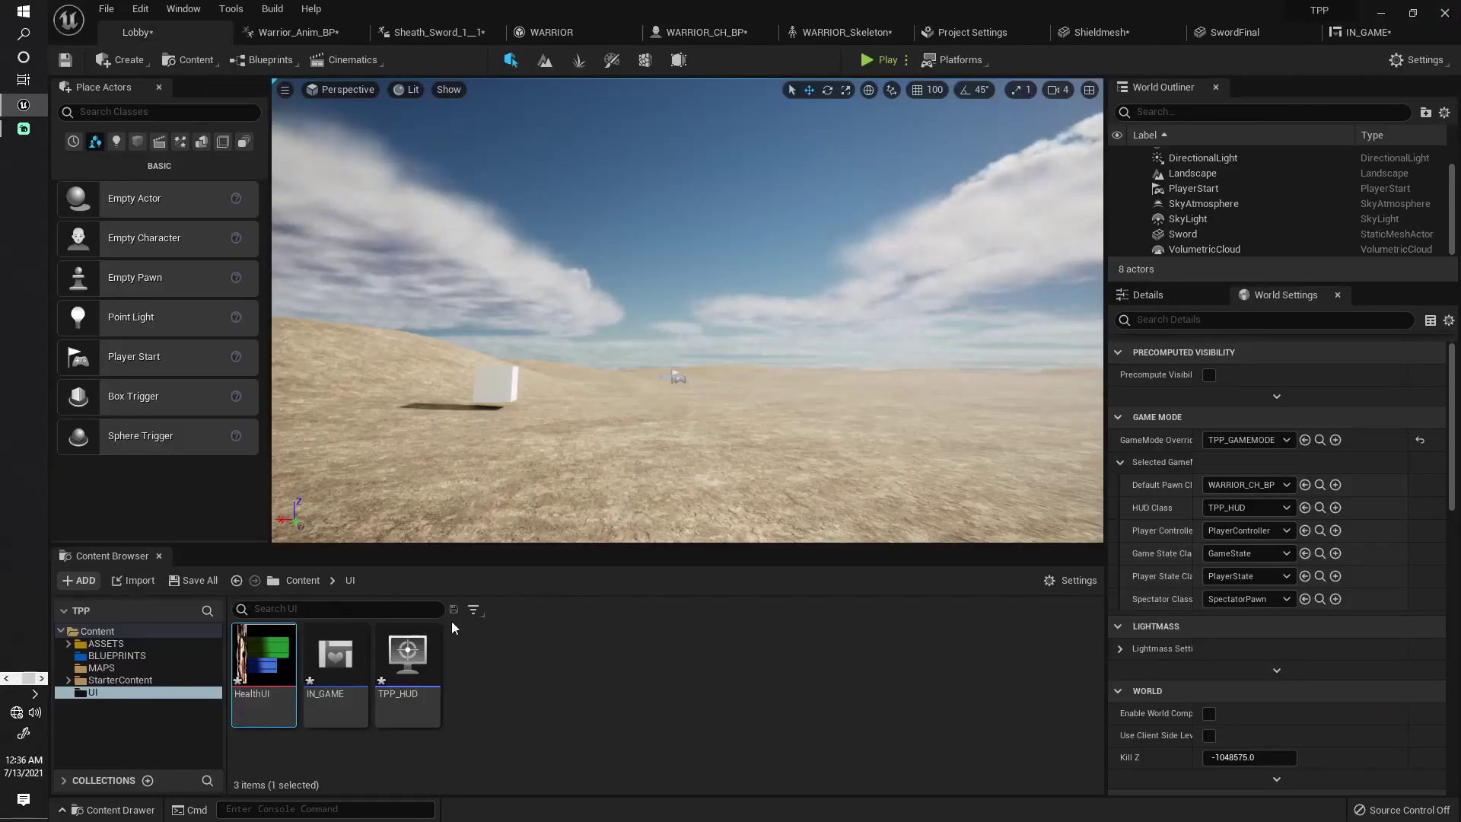
pyautogui.click(418, 668)
pyautogui.doubleClick(418, 667)
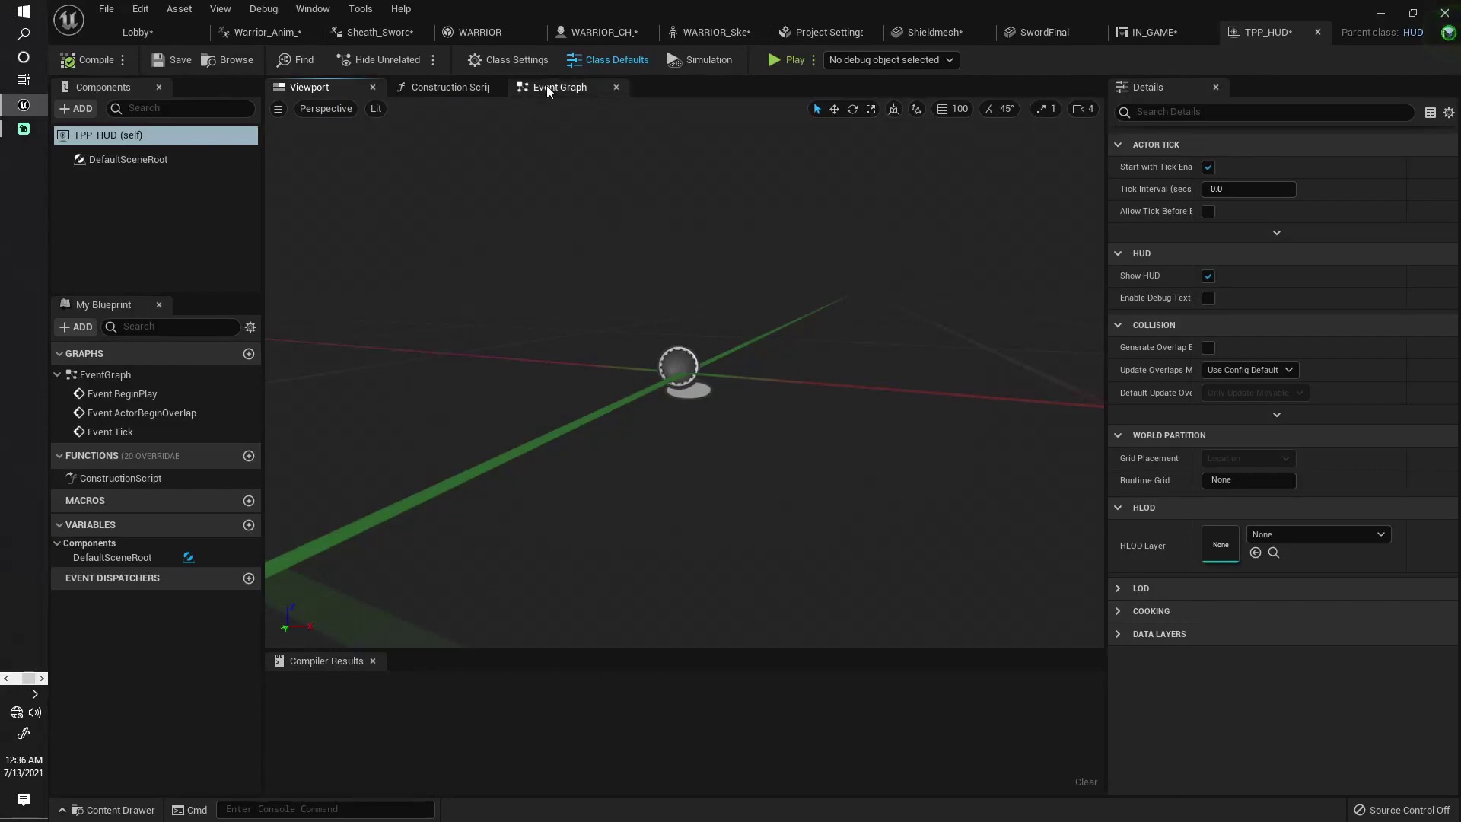
pyautogui.click(546, 85)
# Delete the Event ActorBeginOverlap and Event Tick nodes and drag out from Event BeginPlay's exec pin.
pyautogui.moveTo(578, 283); pyautogui.dragTo(889, 624)
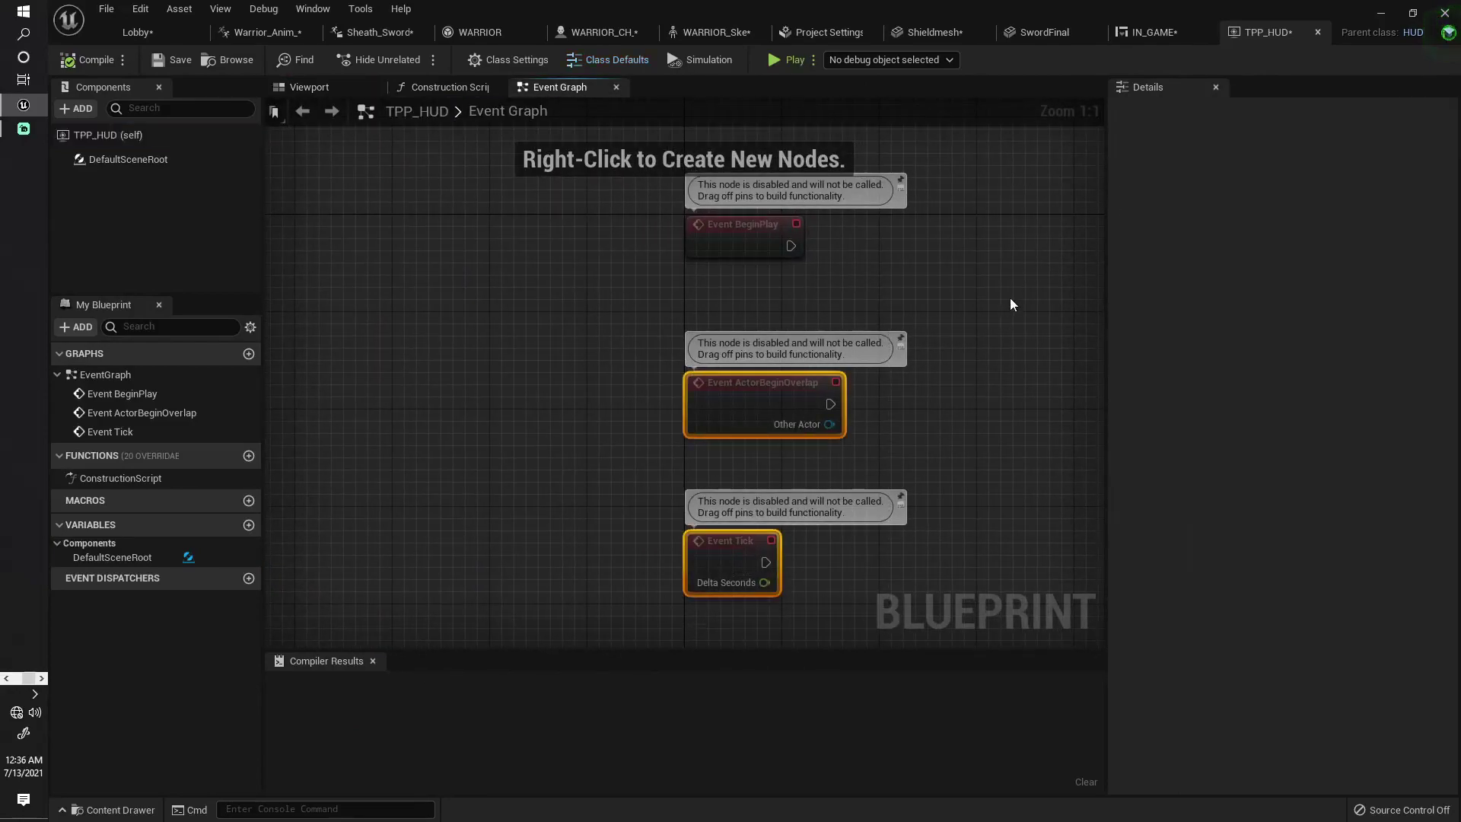
pyautogui.press('Delete')
pyautogui.press('Home')
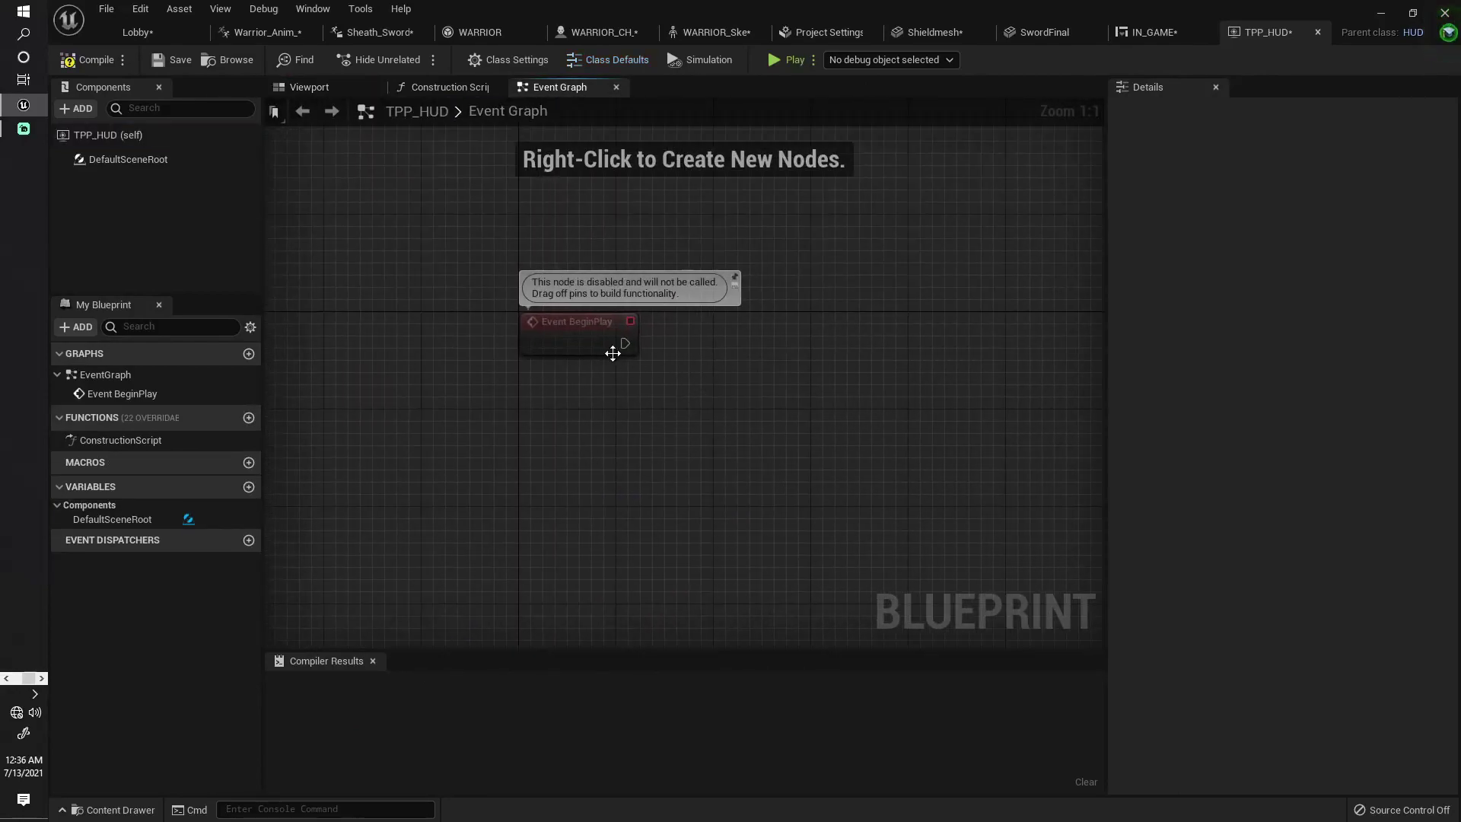
pyautogui.moveTo(622, 344); pyautogui.dragTo(780, 363)
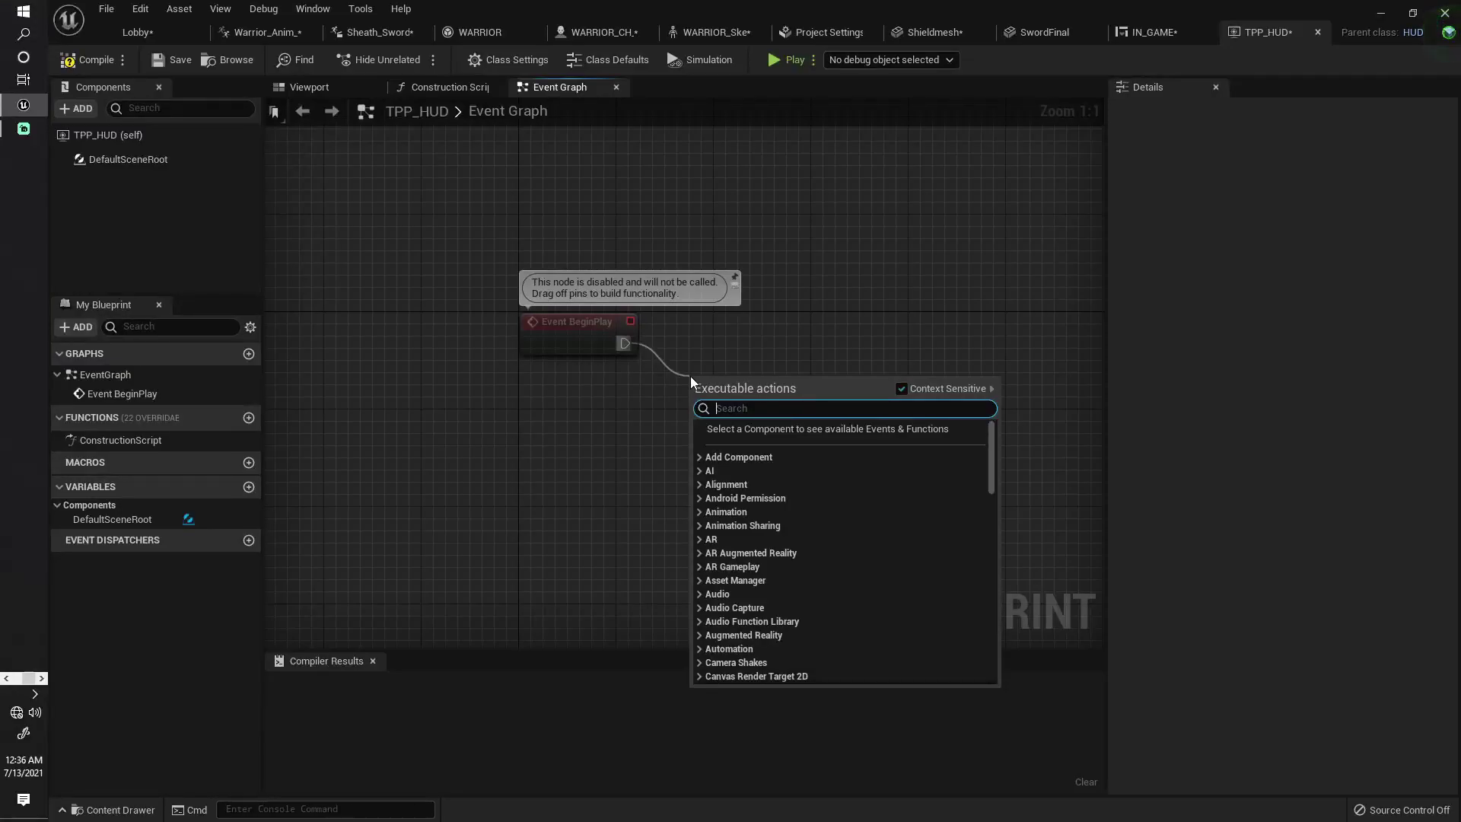
# Add a Create Widget node after BeginPlay with its class set to IN_GAME.
pyautogui.write('creat')
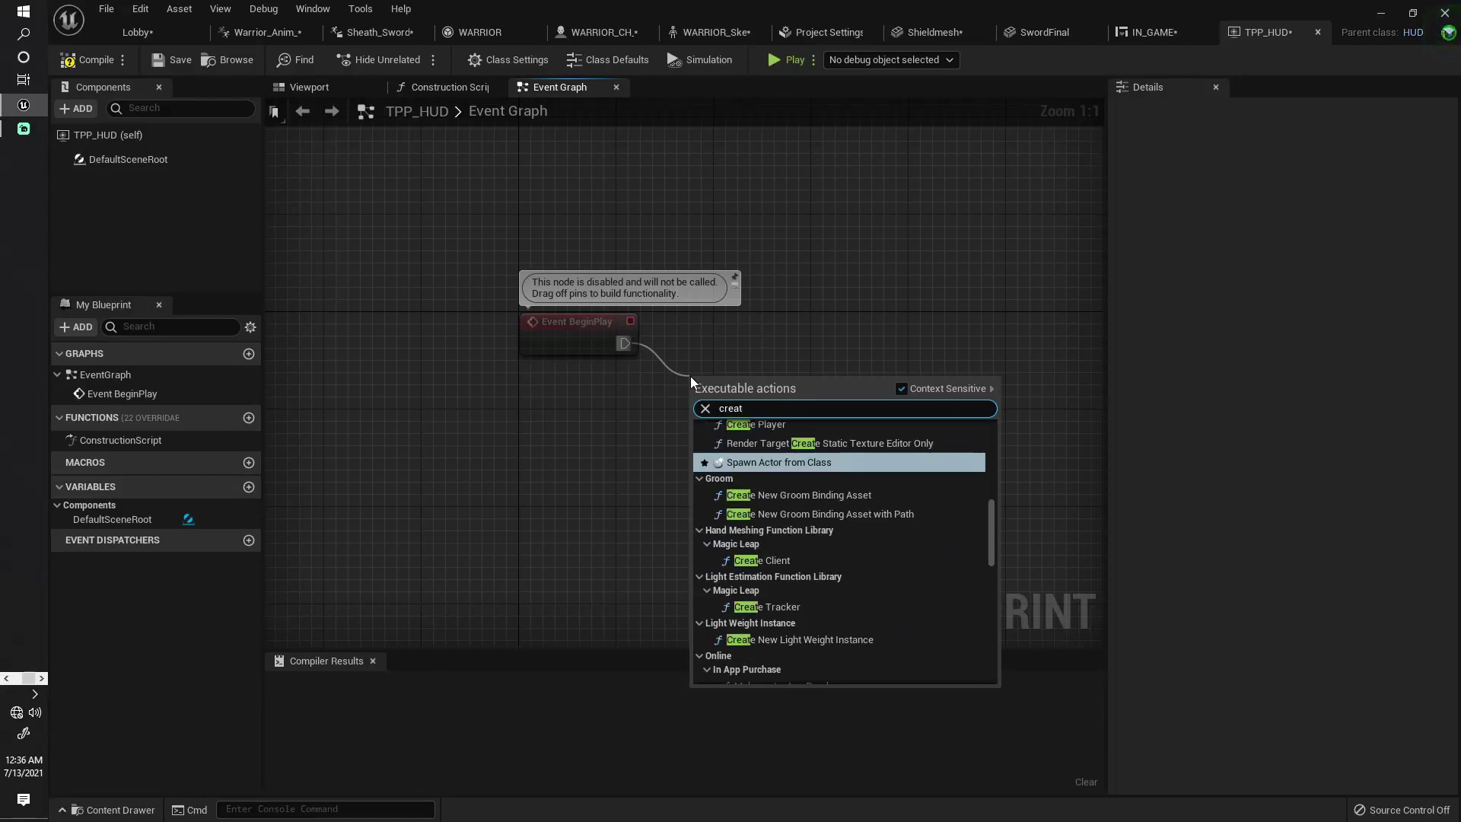
pyautogui.press('Up')
pyautogui.press('Up')
pyautogui.press('Up')
pyautogui.press('Up')
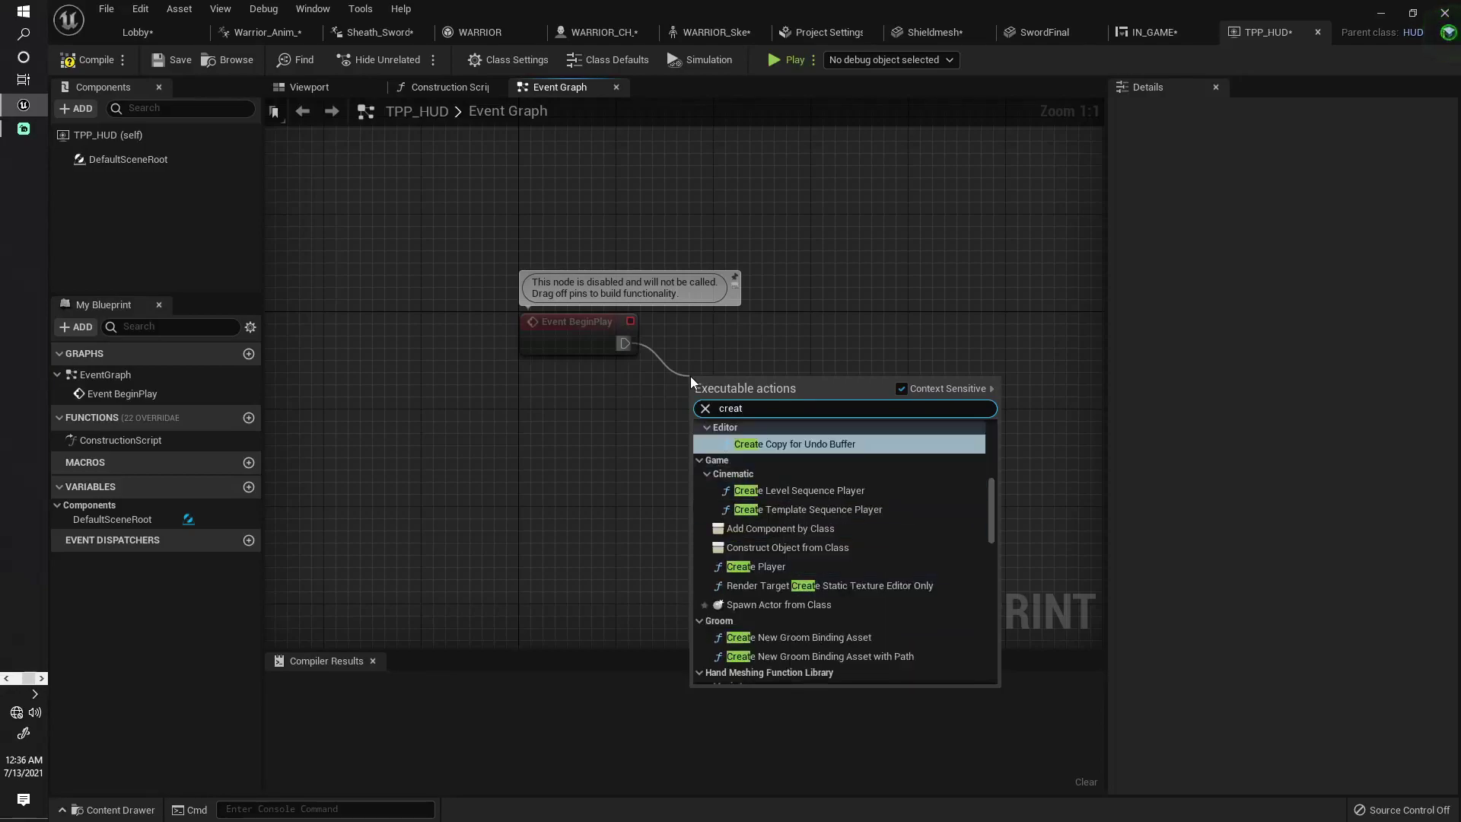
pyautogui.press('Up')
pyautogui.press('Up')
pyautogui.press('Up')
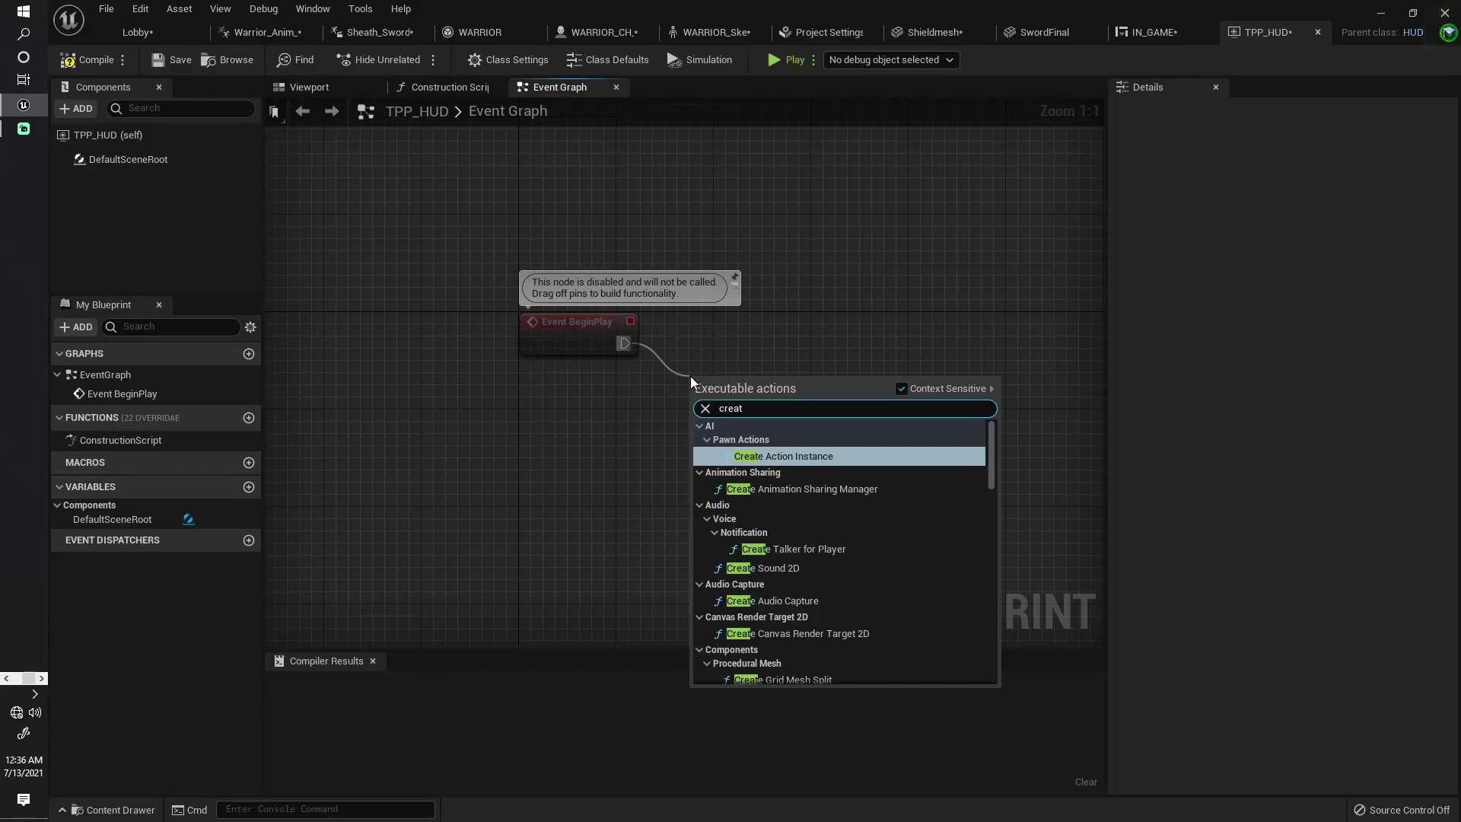
pyautogui.write('ew')
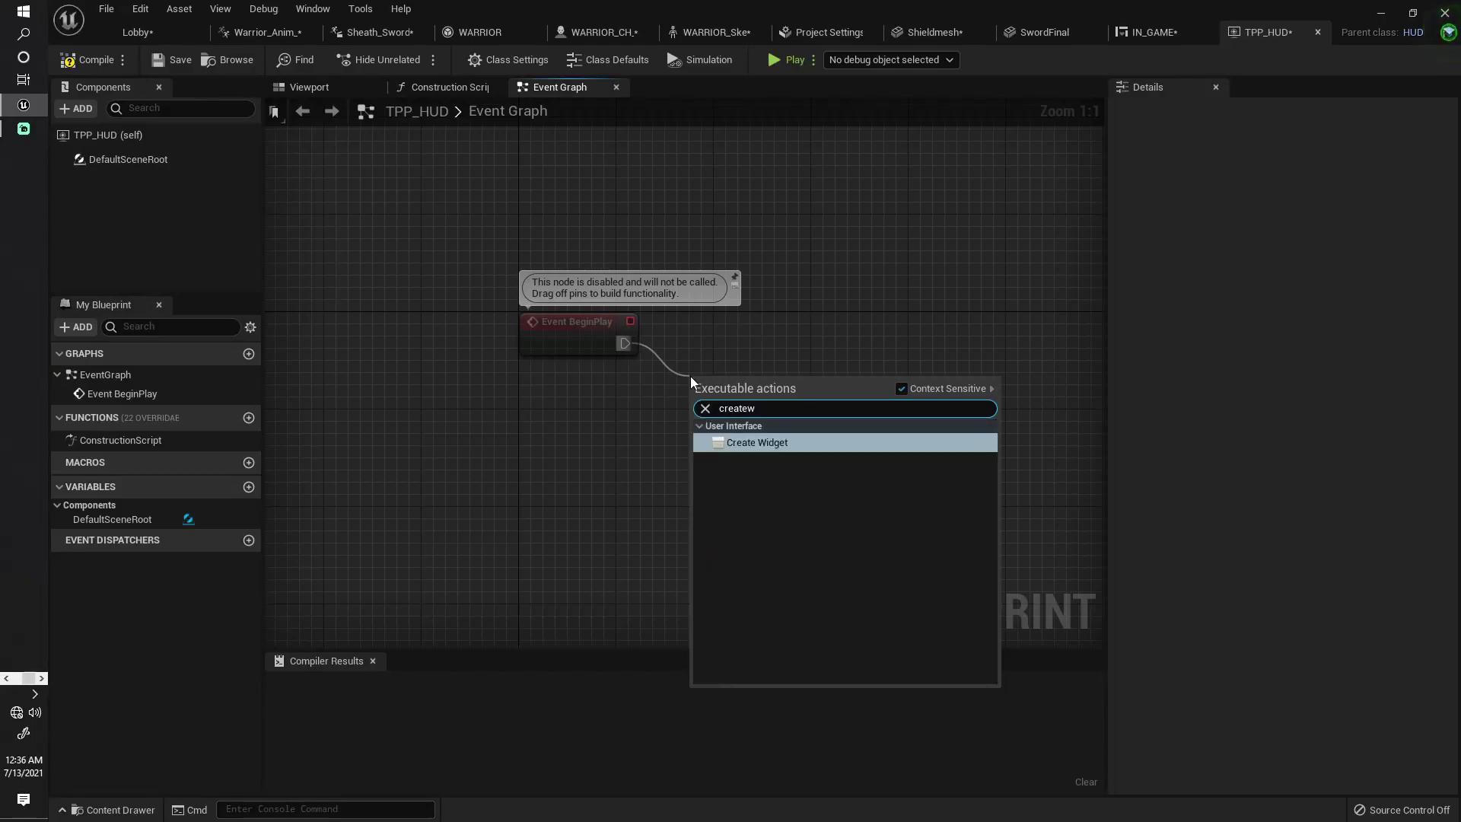
pyautogui.write('.')
pyautogui.press('BackSpace')
pyautogui.press('Return')
pyautogui.moveTo(790, 380); pyautogui.dragTo(839, 307)
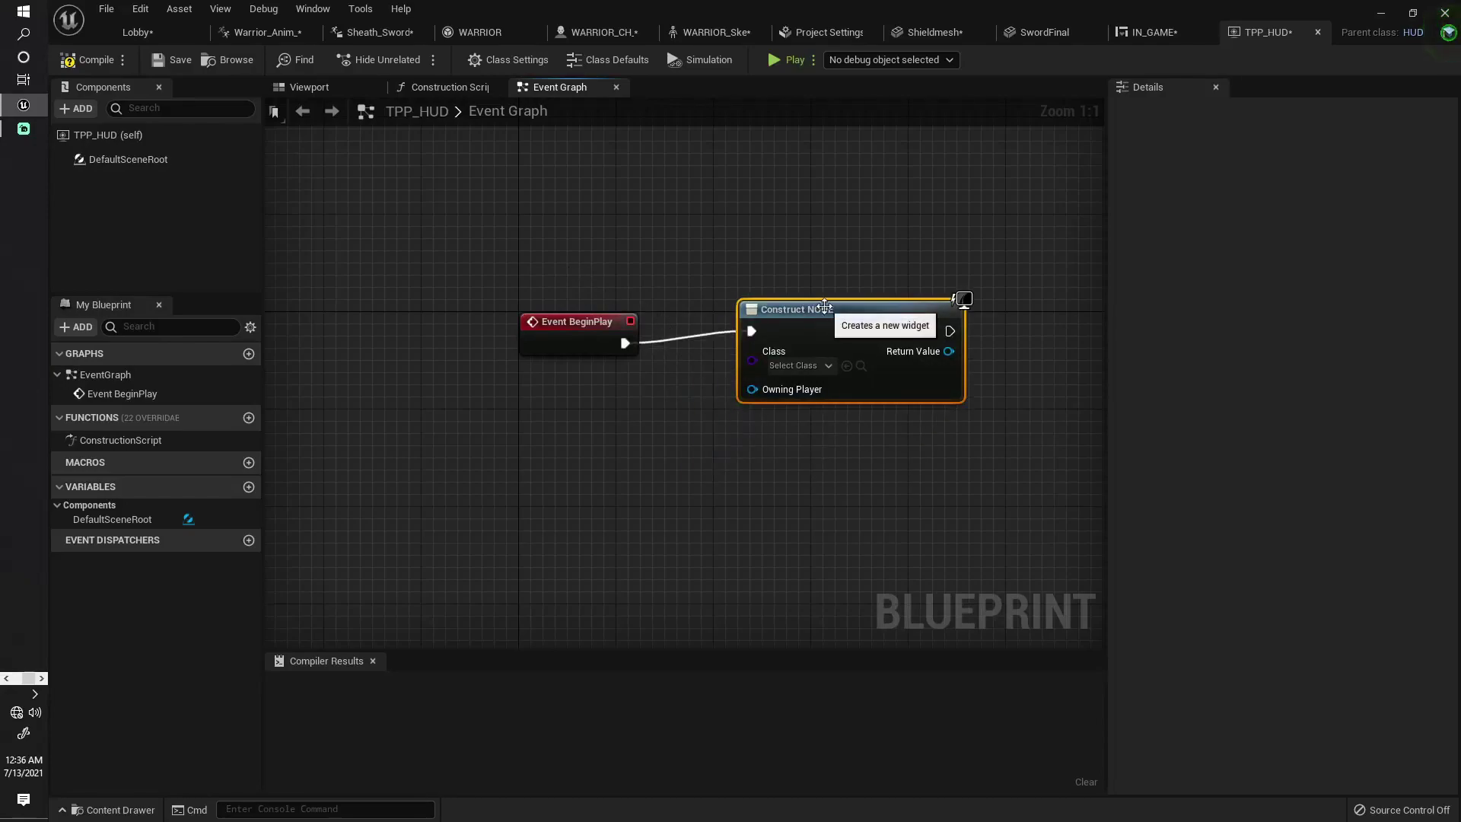
pyautogui.click(818, 366)
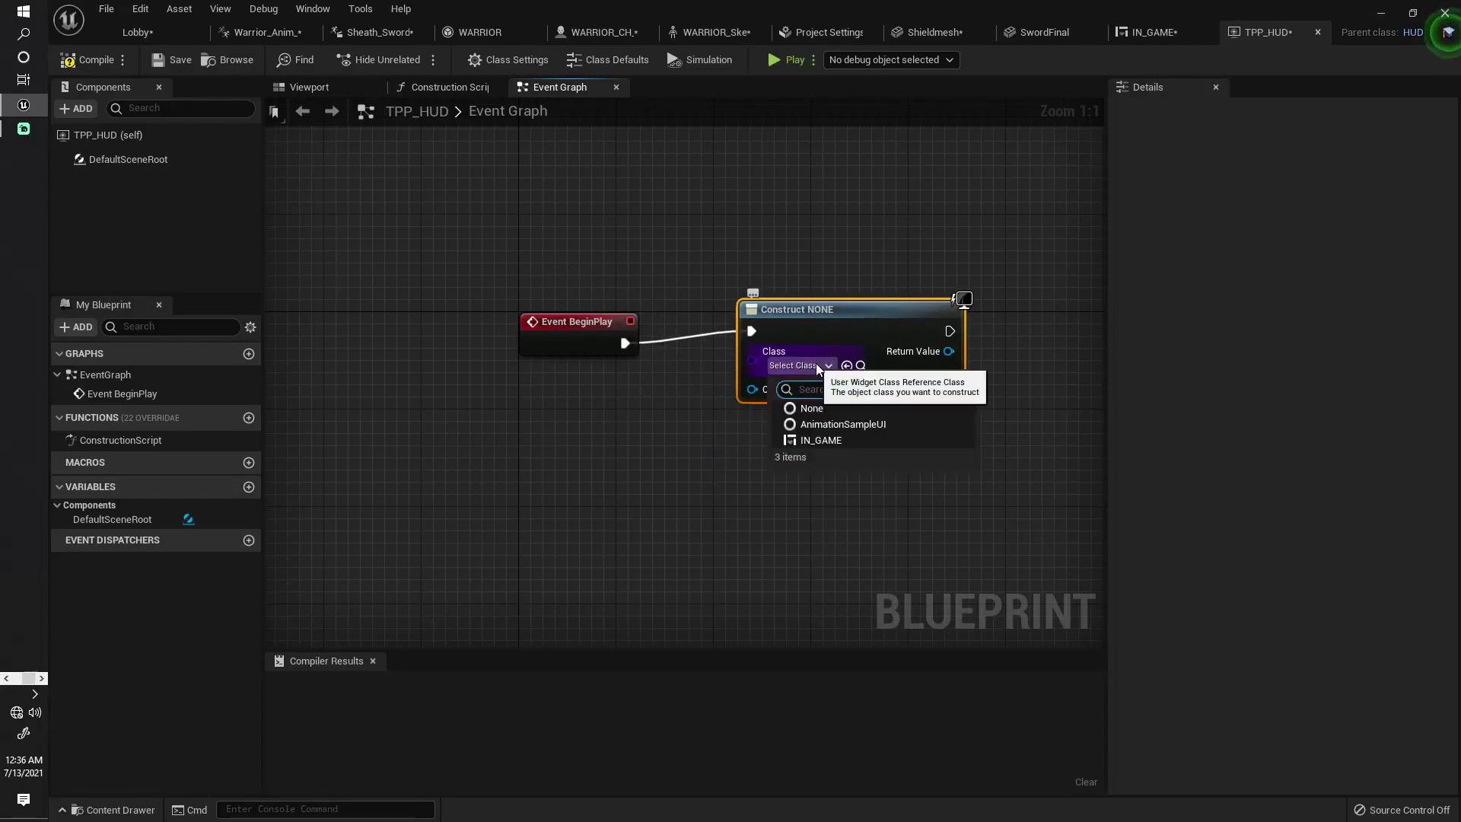
pyautogui.click(829, 439)
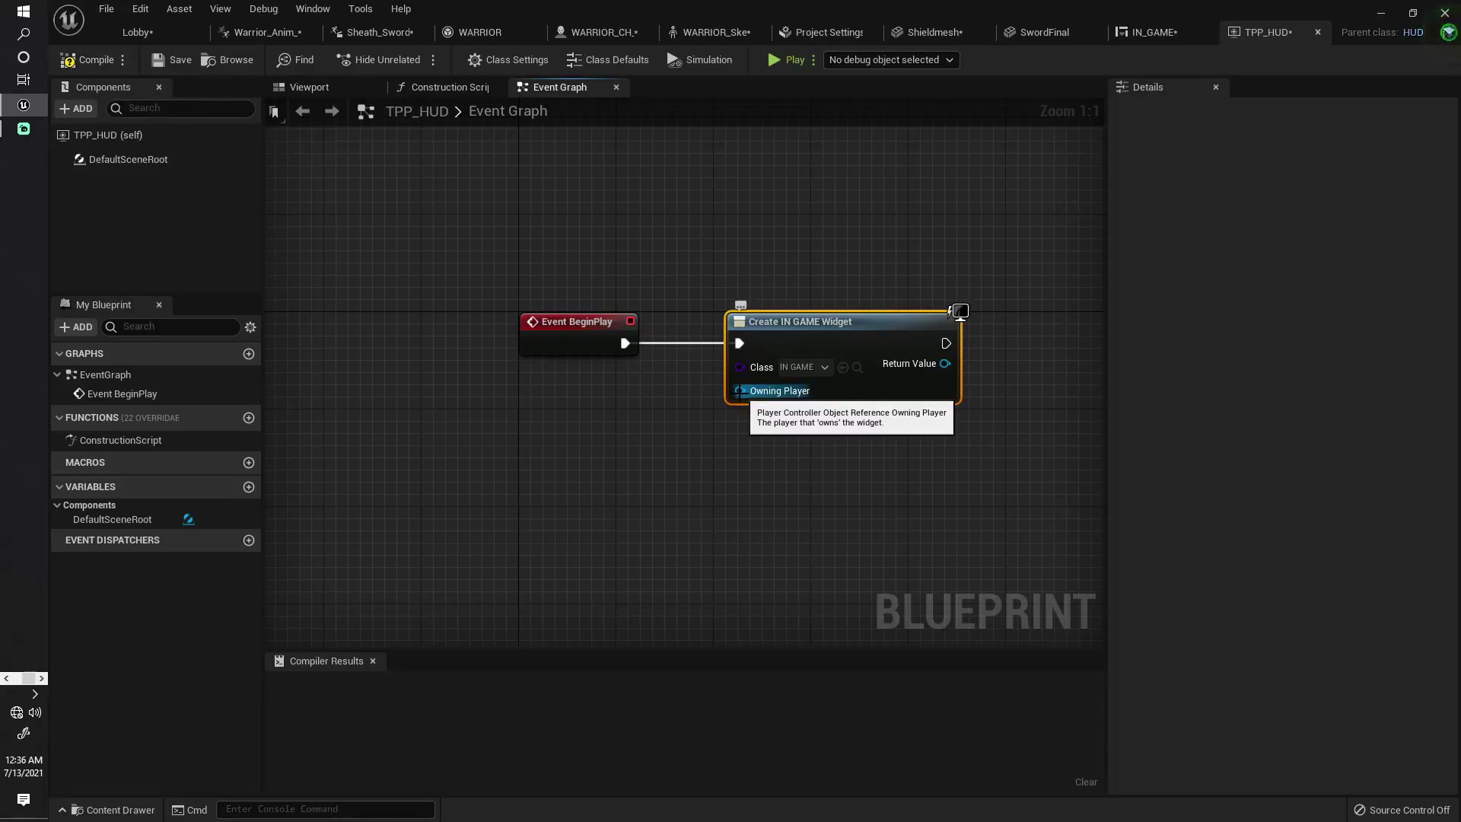
# Feed Get Player Controller into the widget's Owning Player and compile TPP_HUD.
pyautogui.moveTo(740, 391); pyautogui.dragTo(581, 440)
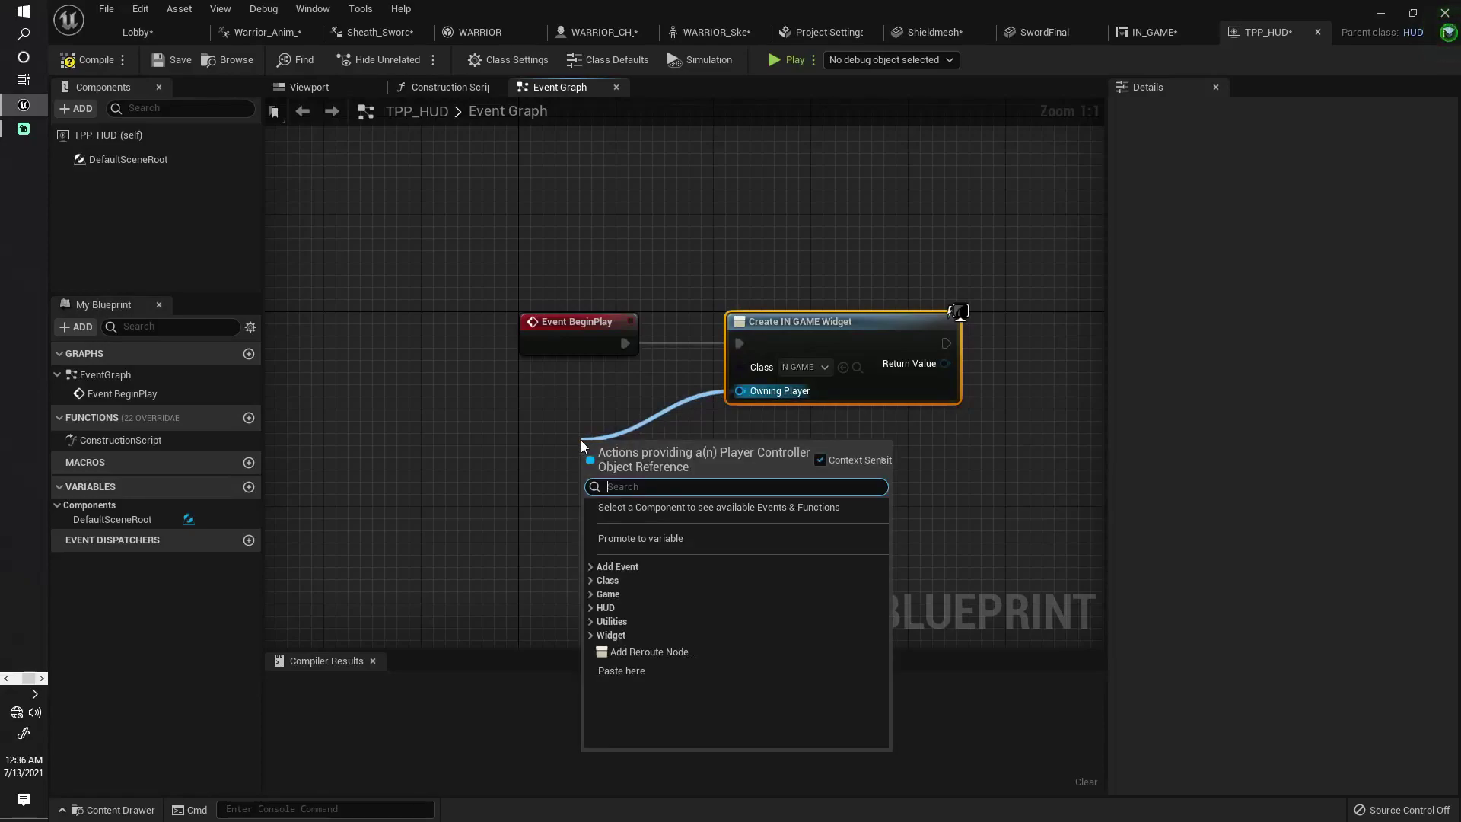
pyautogui.write('getp')
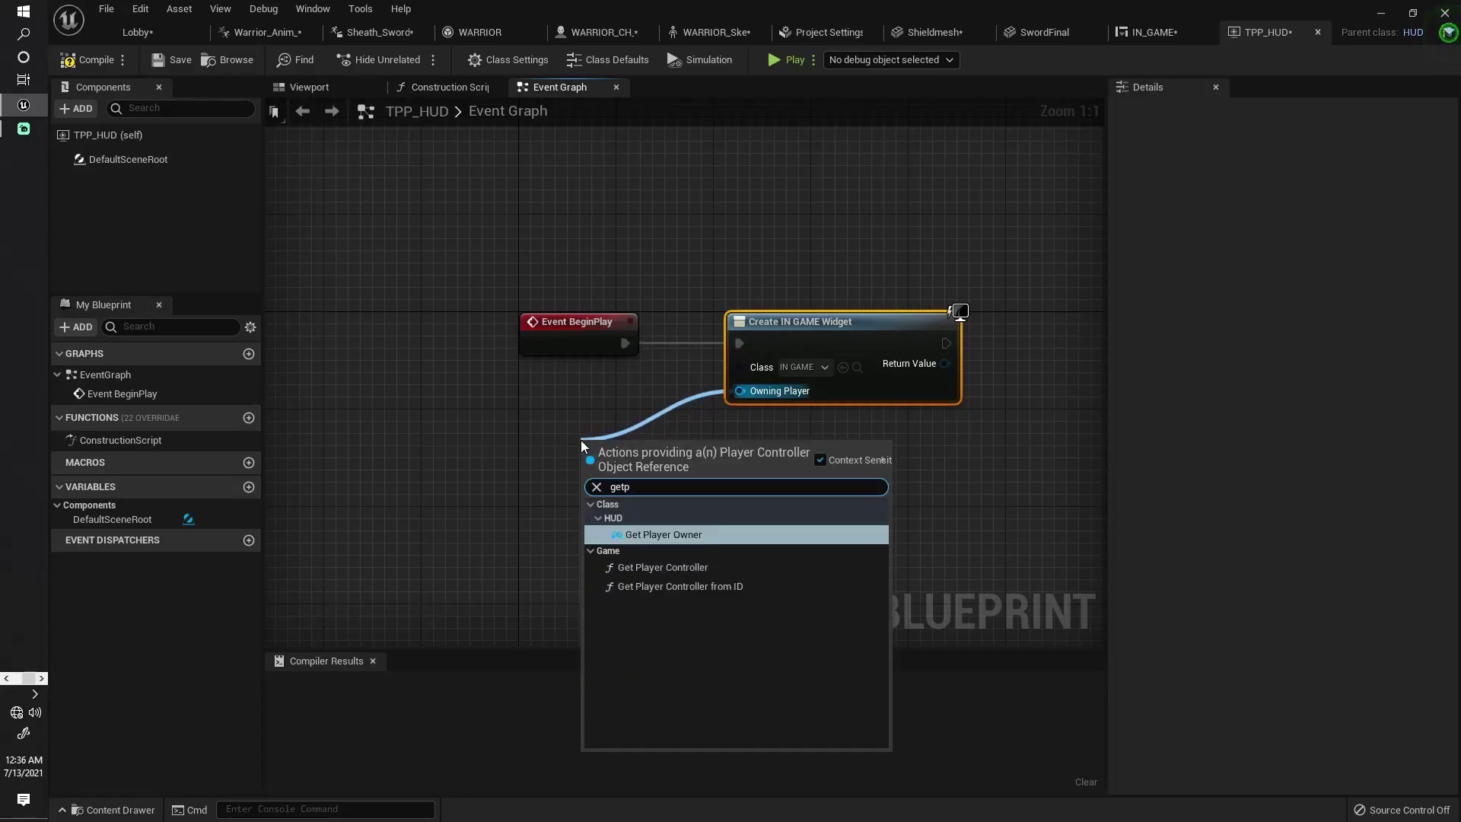
pyautogui.click(632, 567)
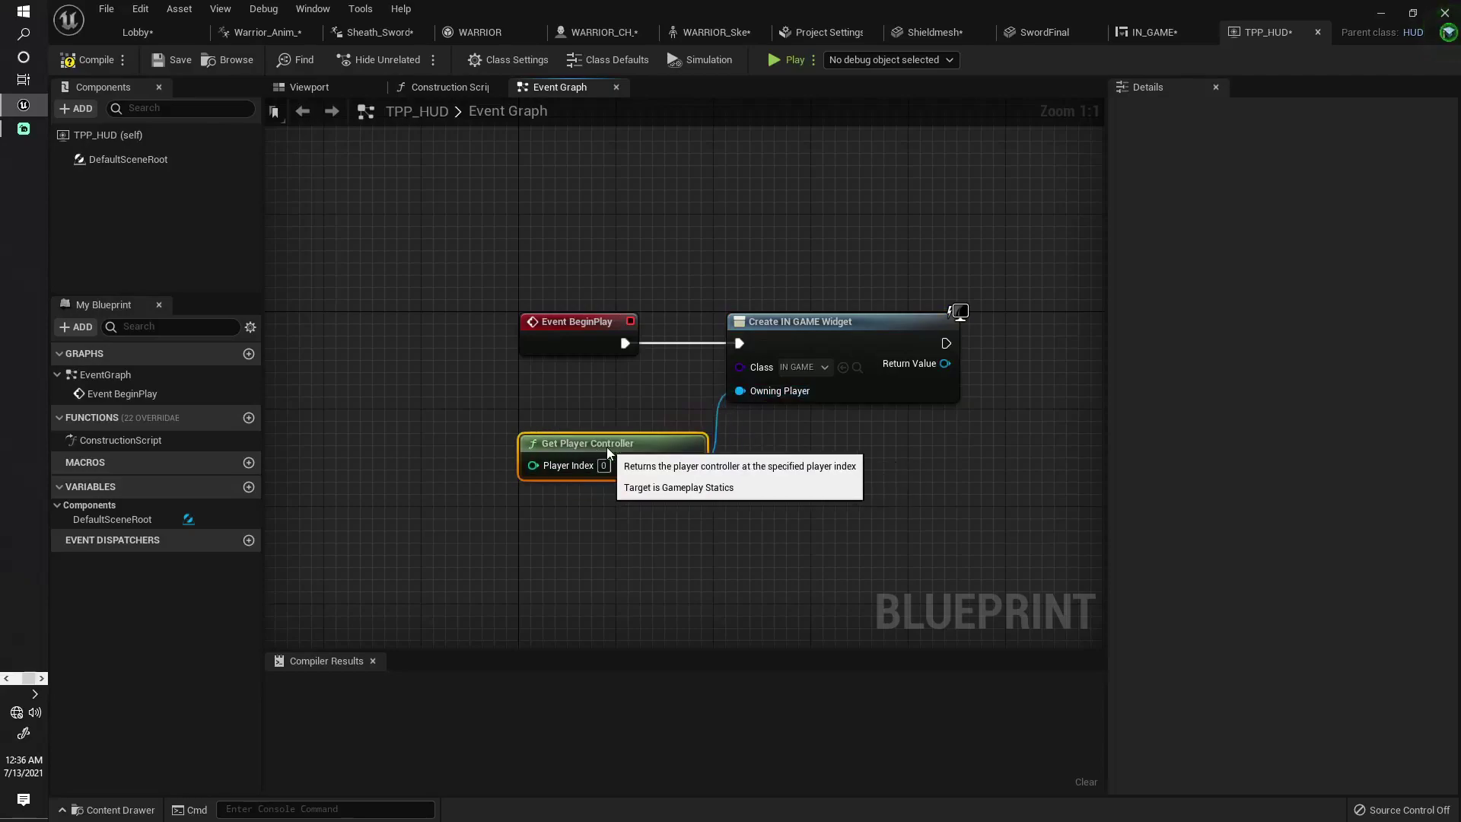
pyautogui.click(86, 60)
# Add an Add to Viewport node fed by the created widget's Return Value.
pyautogui.moveTo(910, 384); pyautogui.dragTo(632, 404, button='right')
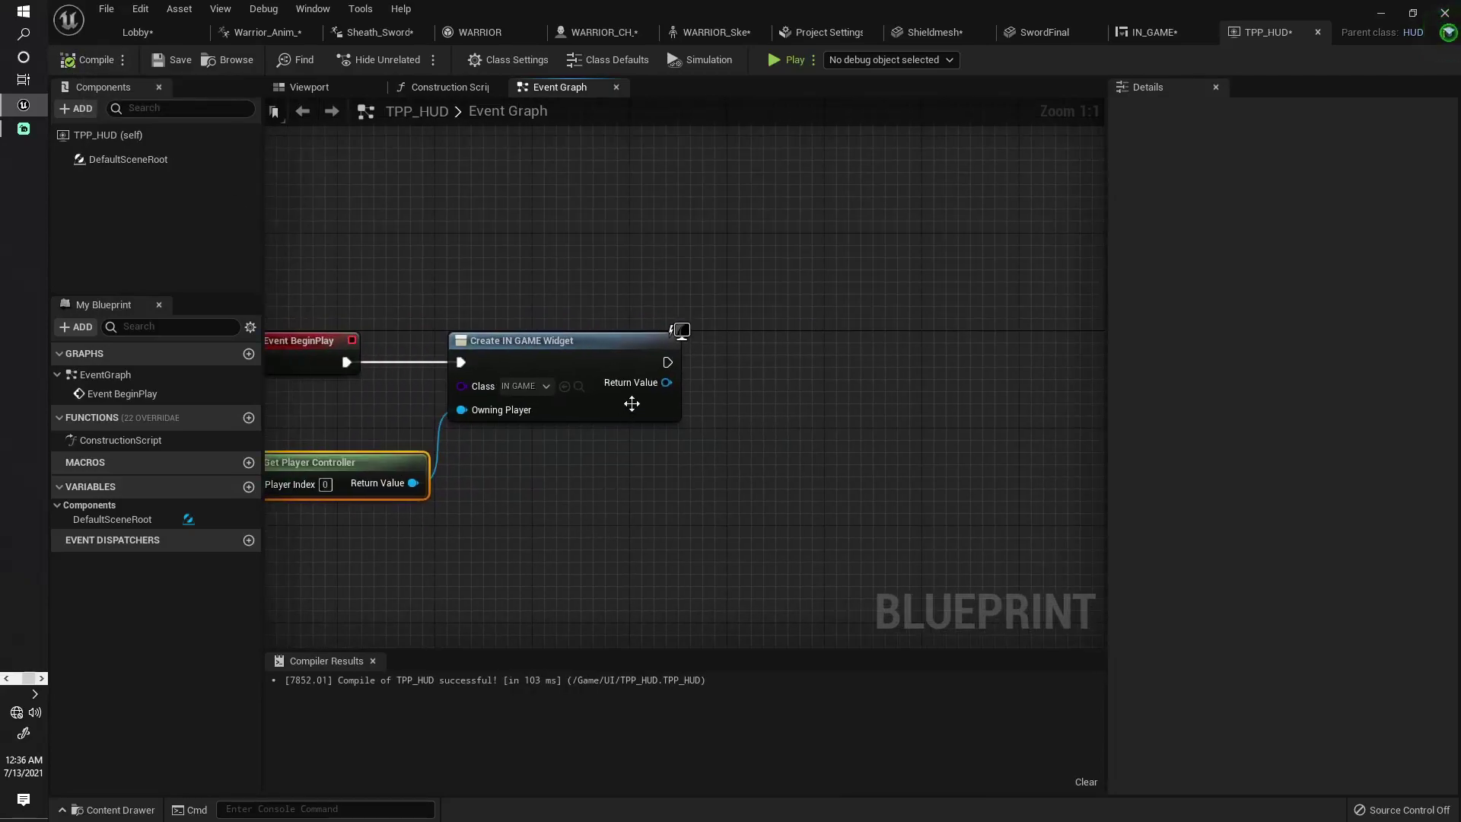
pyautogui.moveTo(666, 382); pyautogui.dragTo(827, 389)
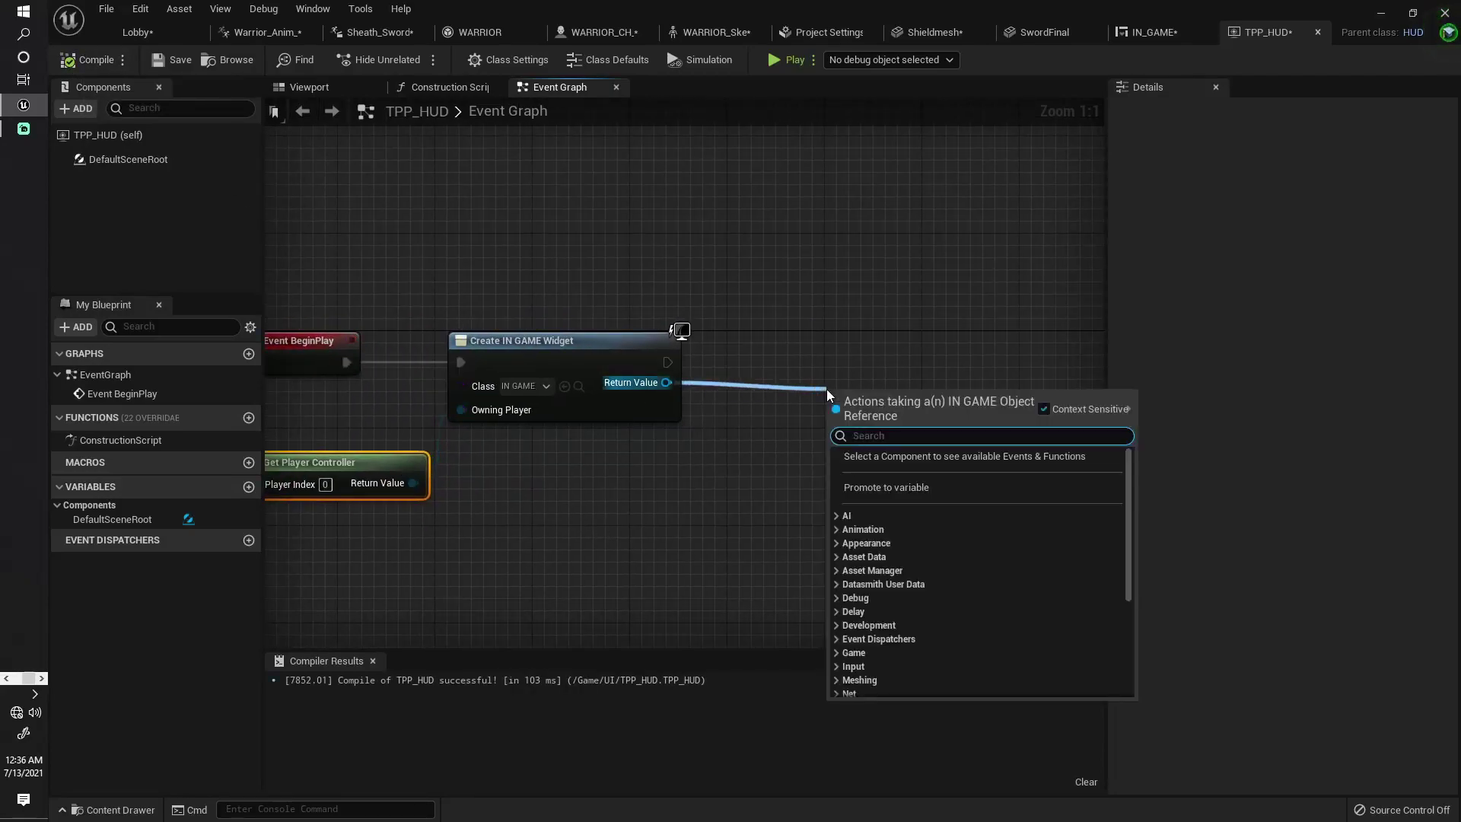
pyautogui.write('a')
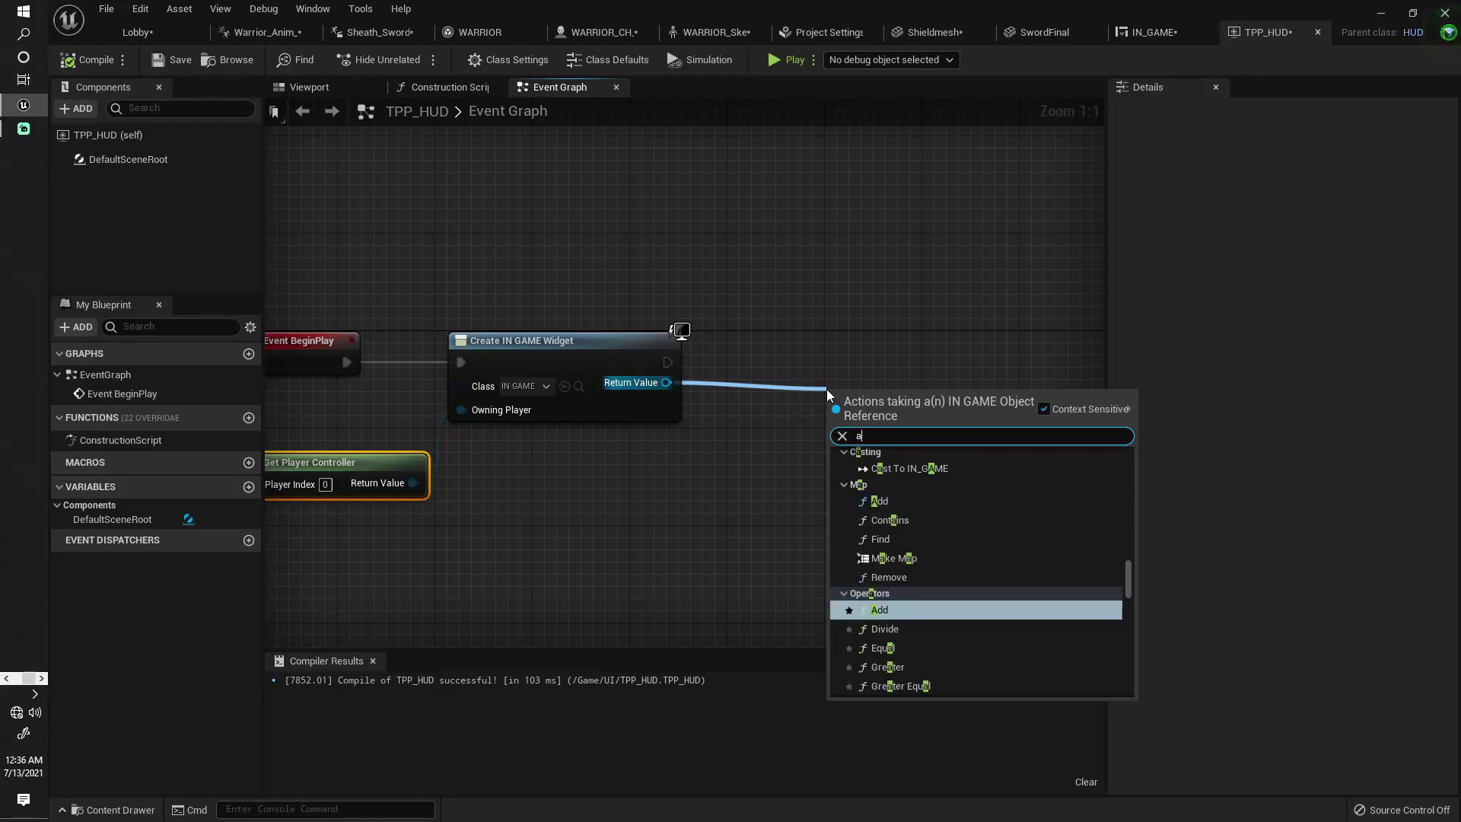
pyautogui.write('ddt')
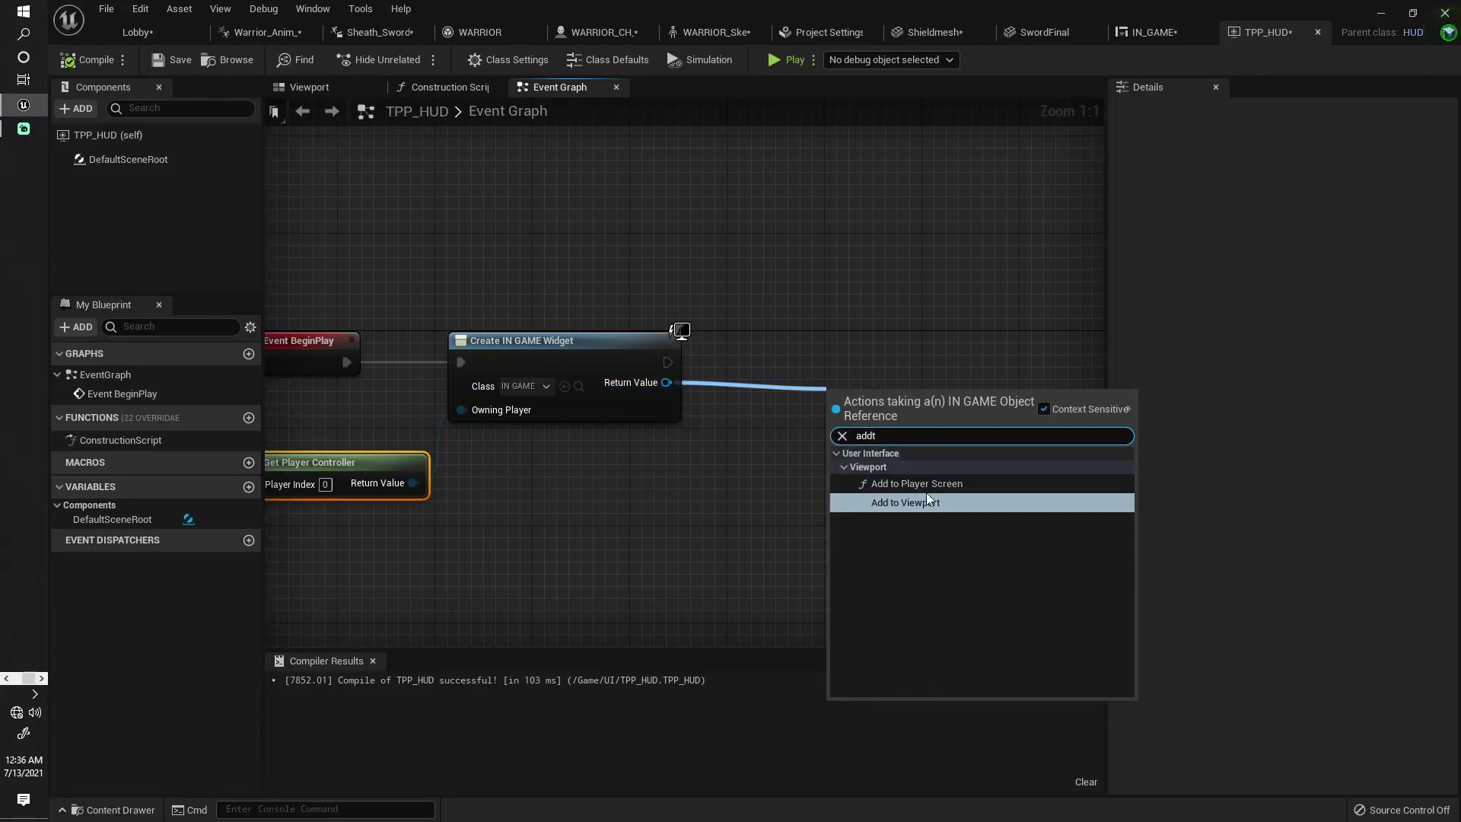
pyautogui.click(937, 503)
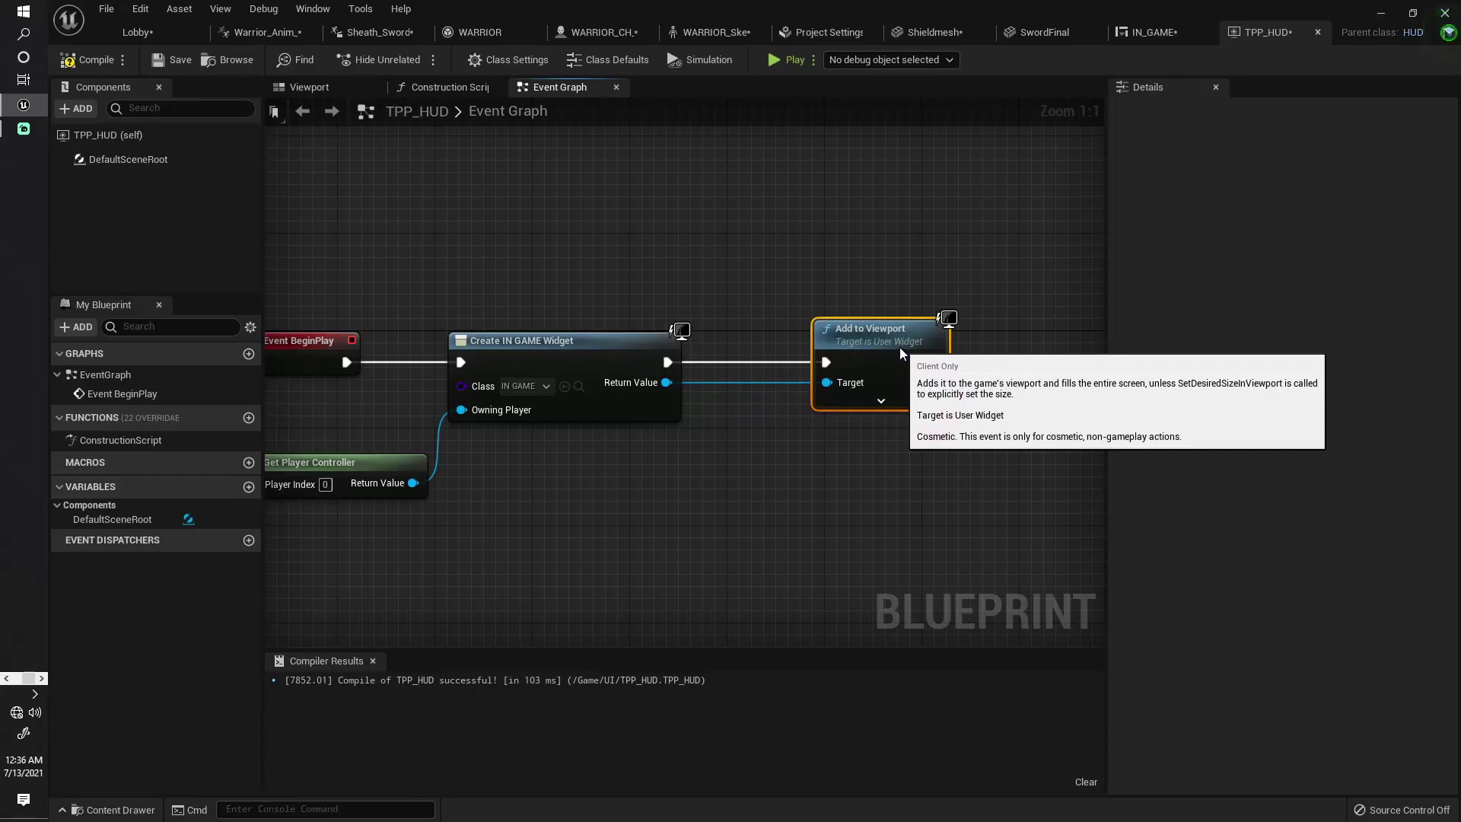
pyautogui.click(138, 31)
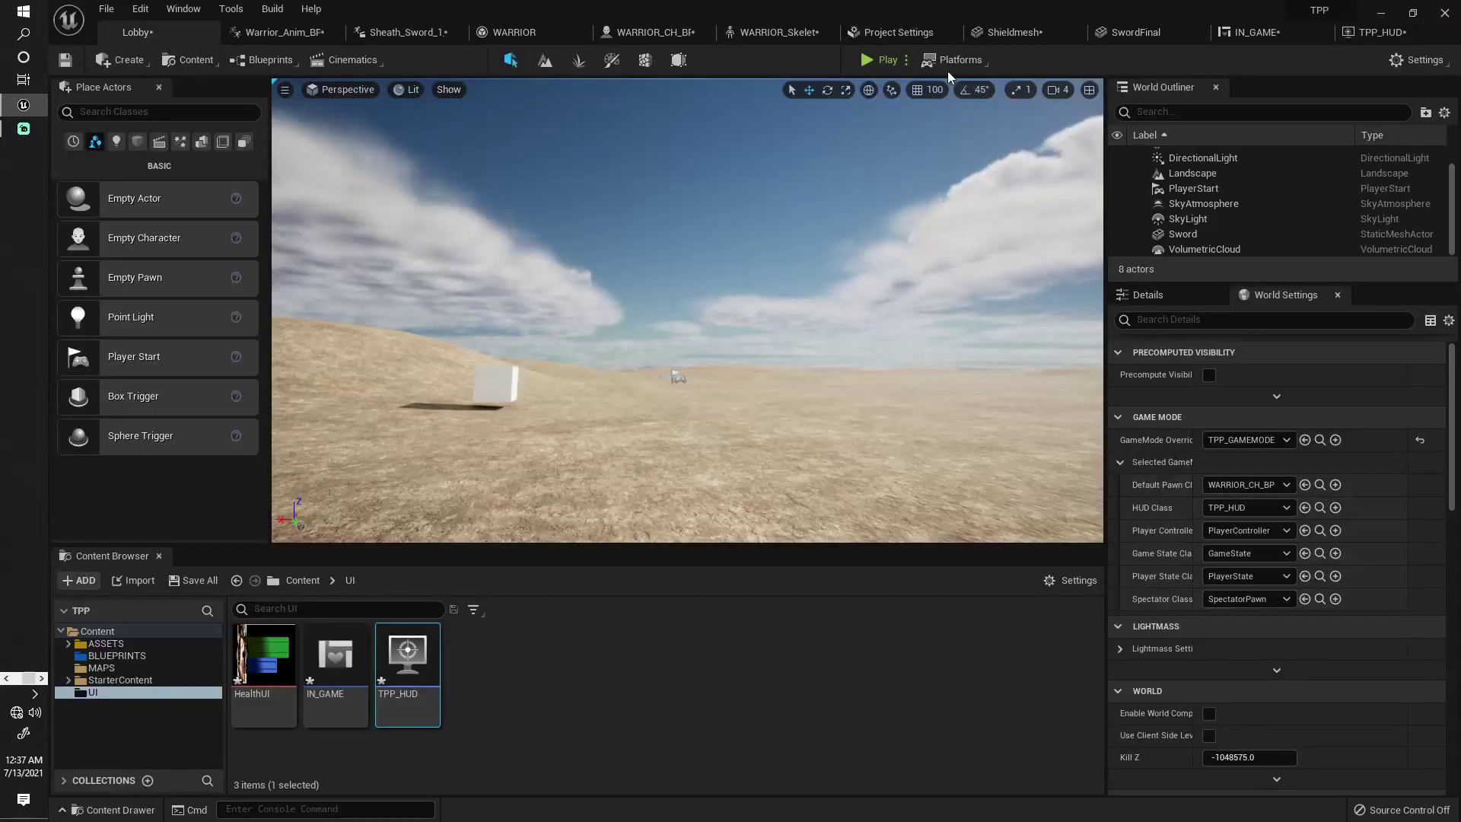
# Play-test the level fullscreen, running the knight around to check the health HUD, then stop.
pyautogui.click(872, 59)
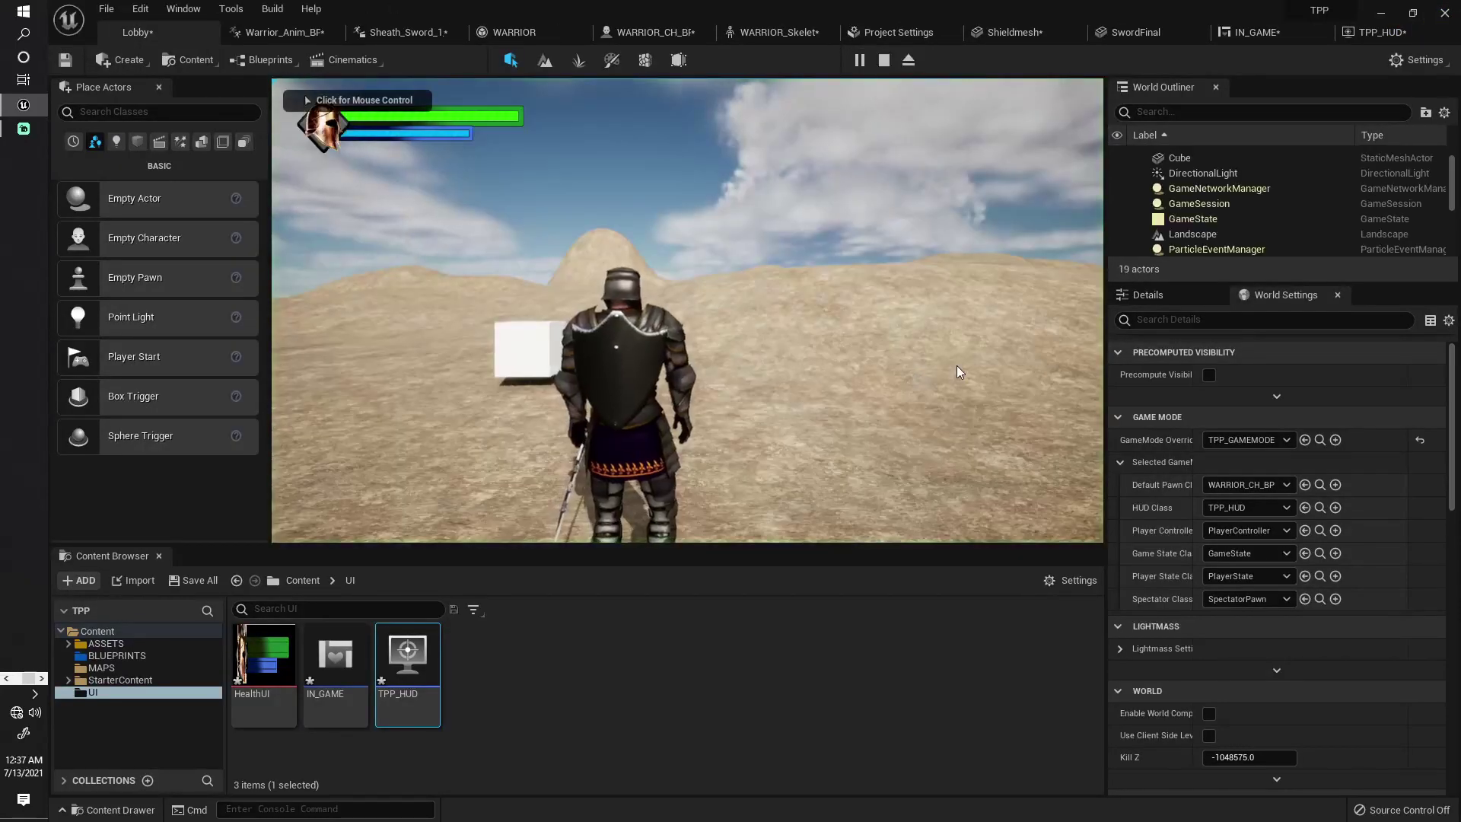
pyautogui.press('w')
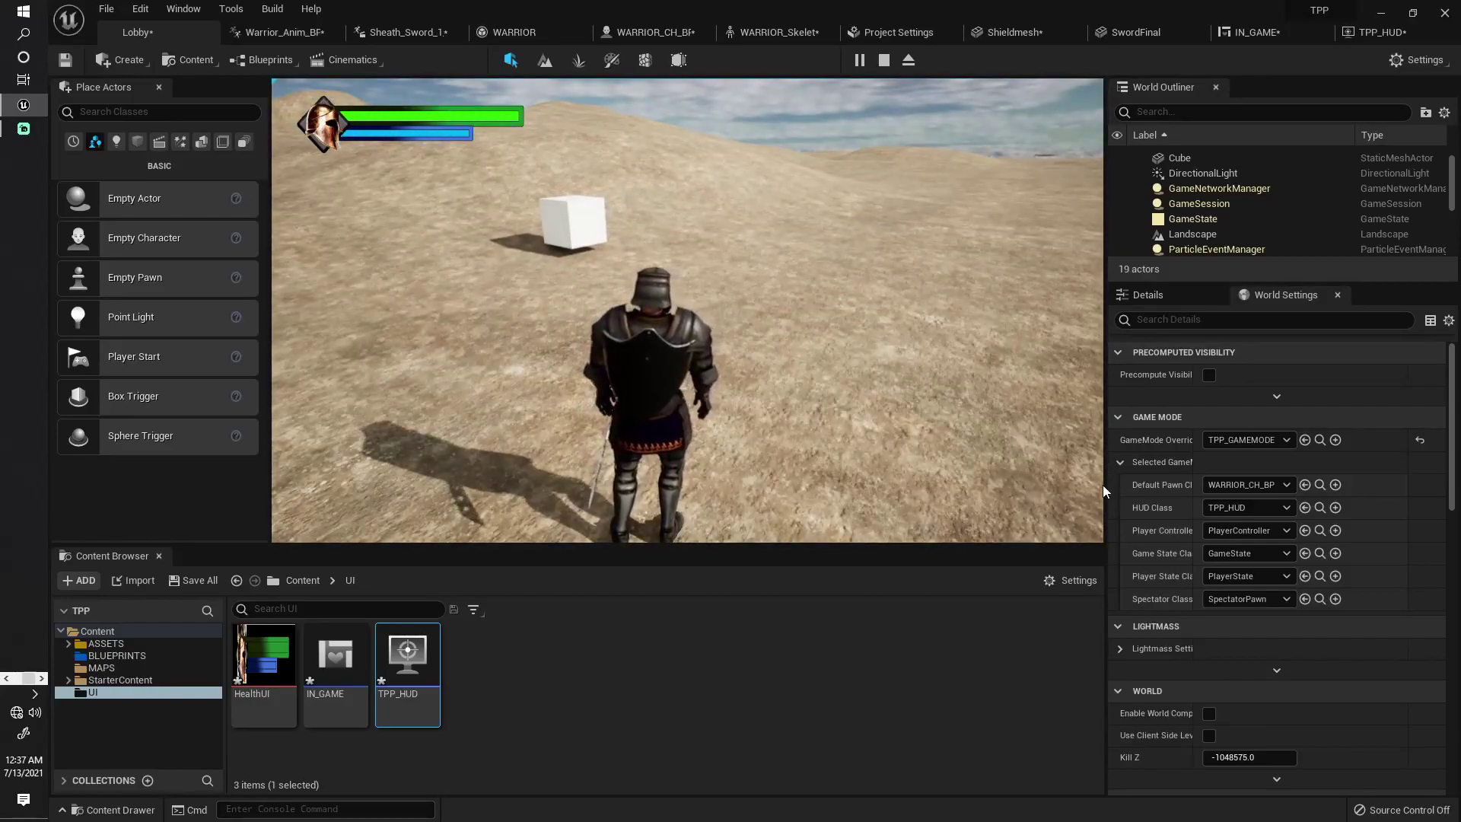
pyautogui.press('F11')
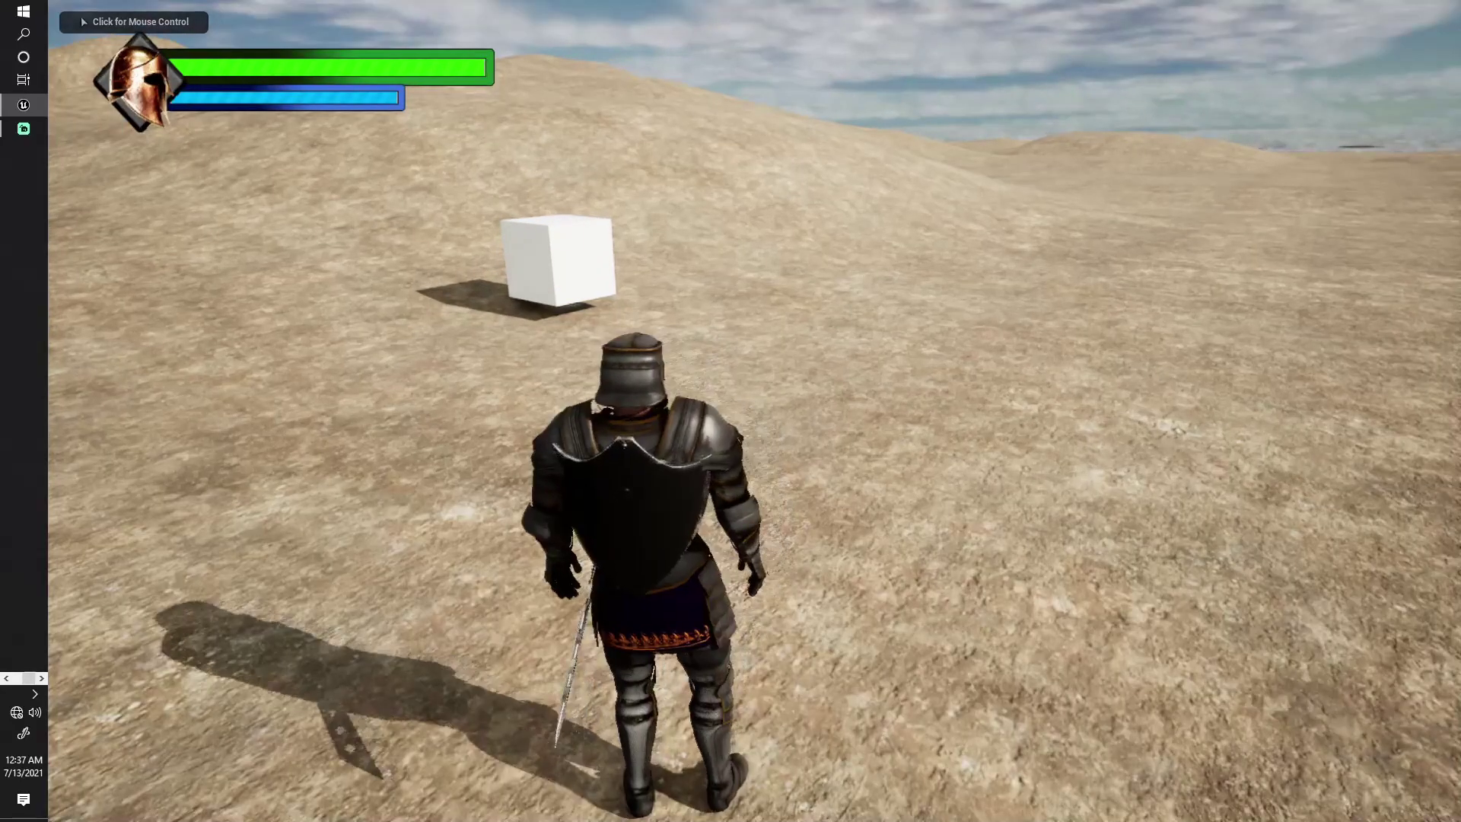
pyautogui.click(731, 411)
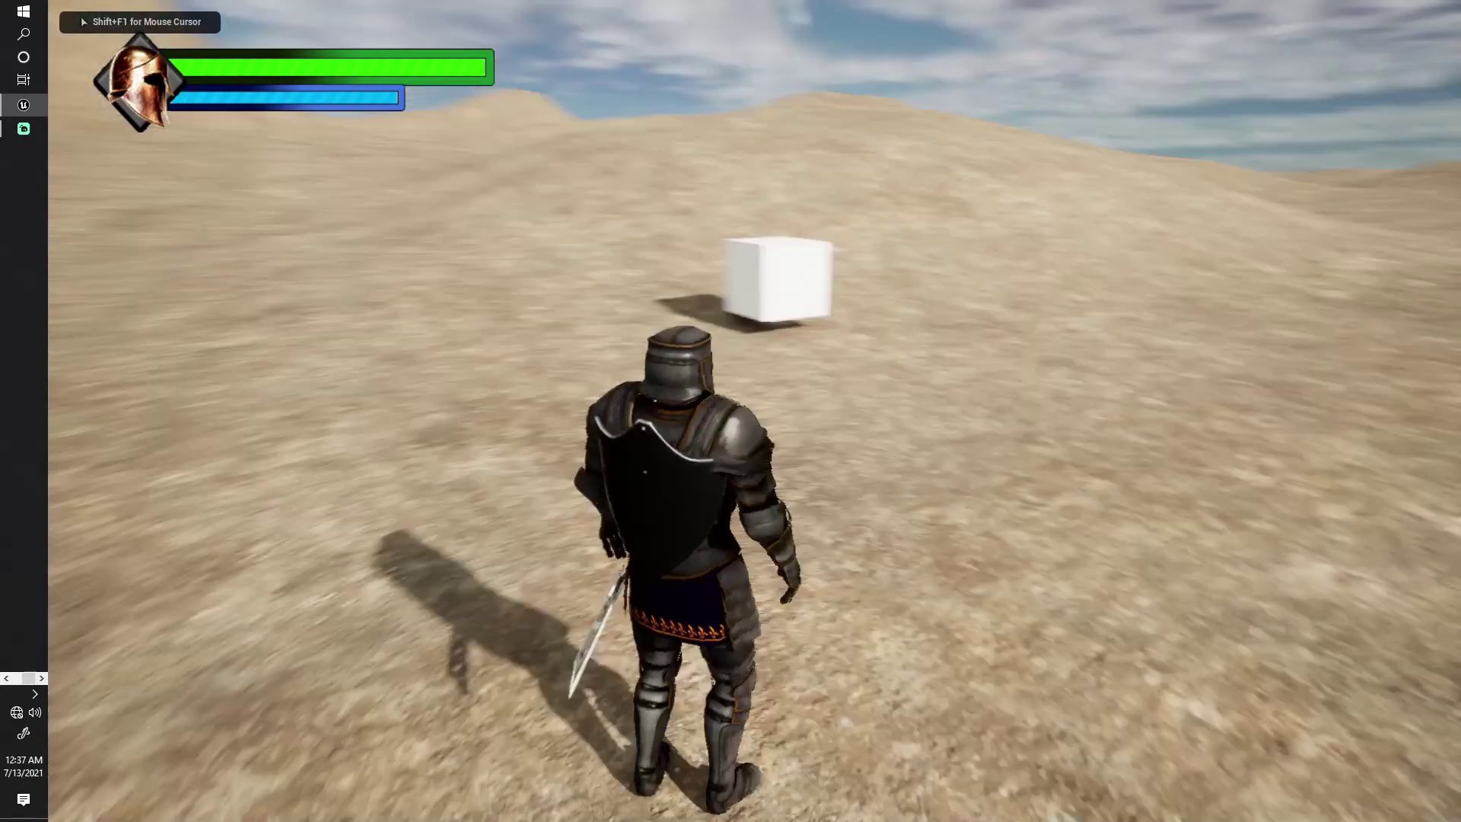
pyautogui.press('w')
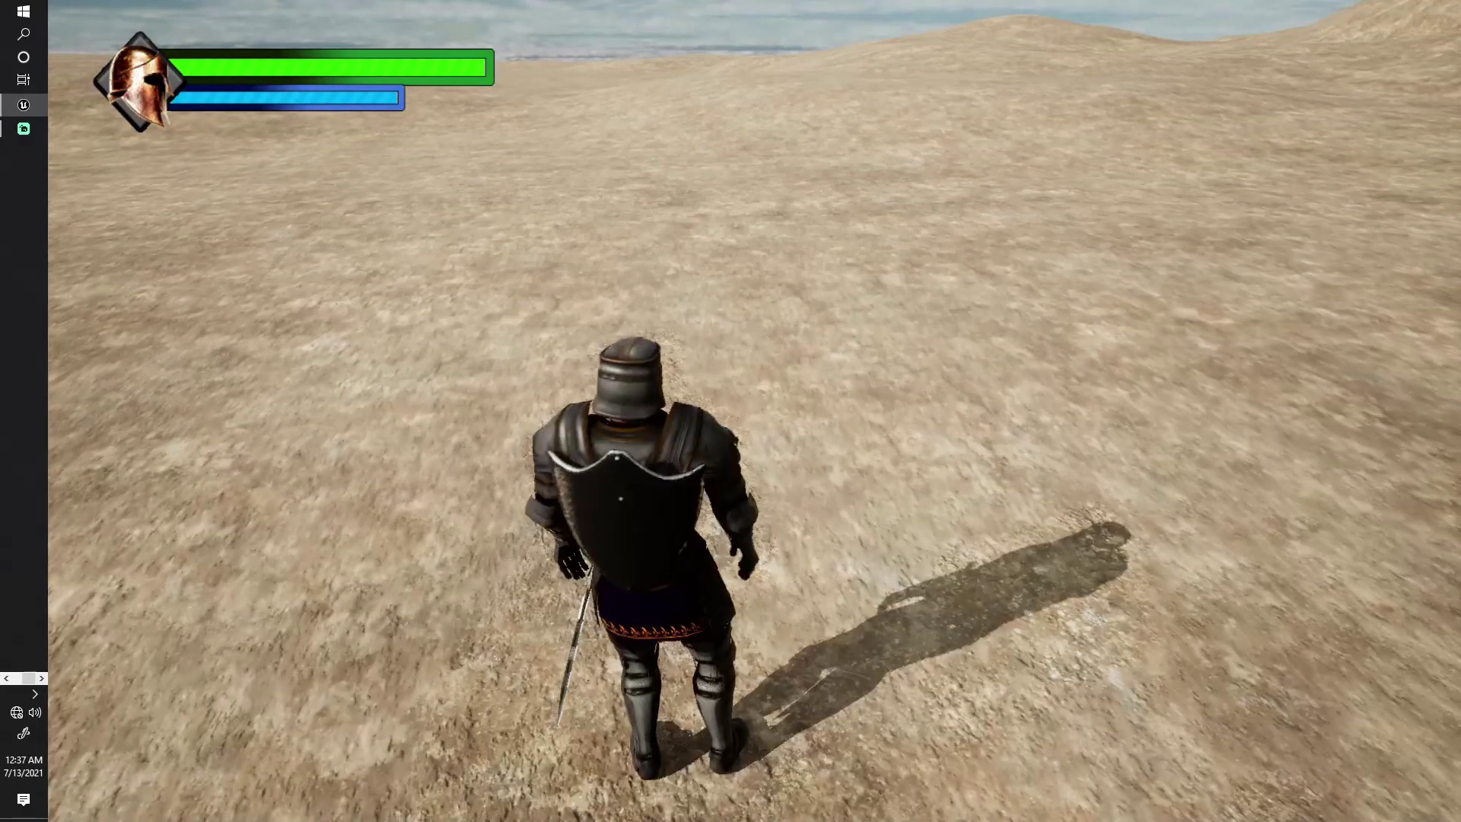
pyautogui.press('w')
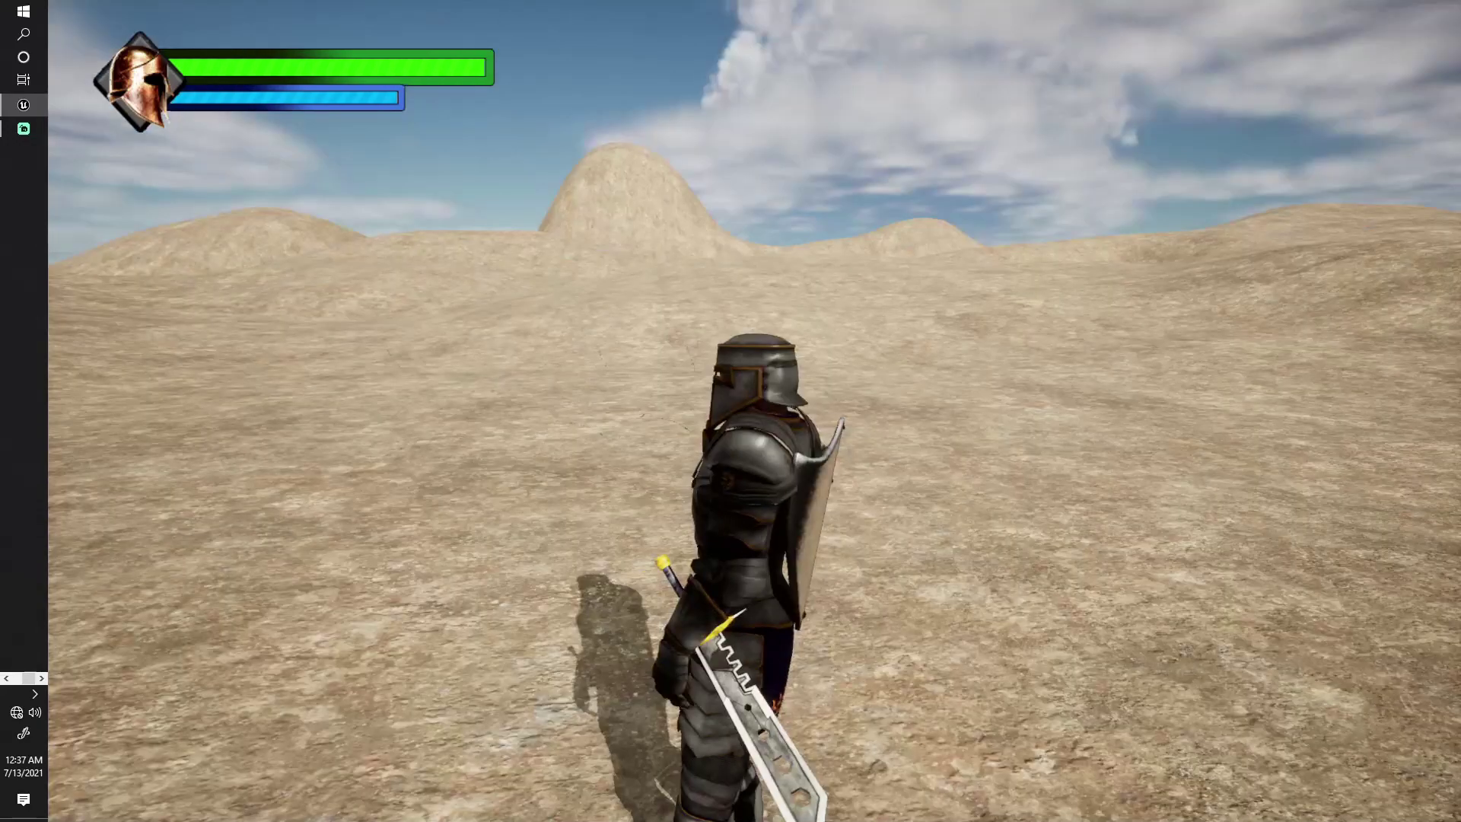
pyautogui.press('w')
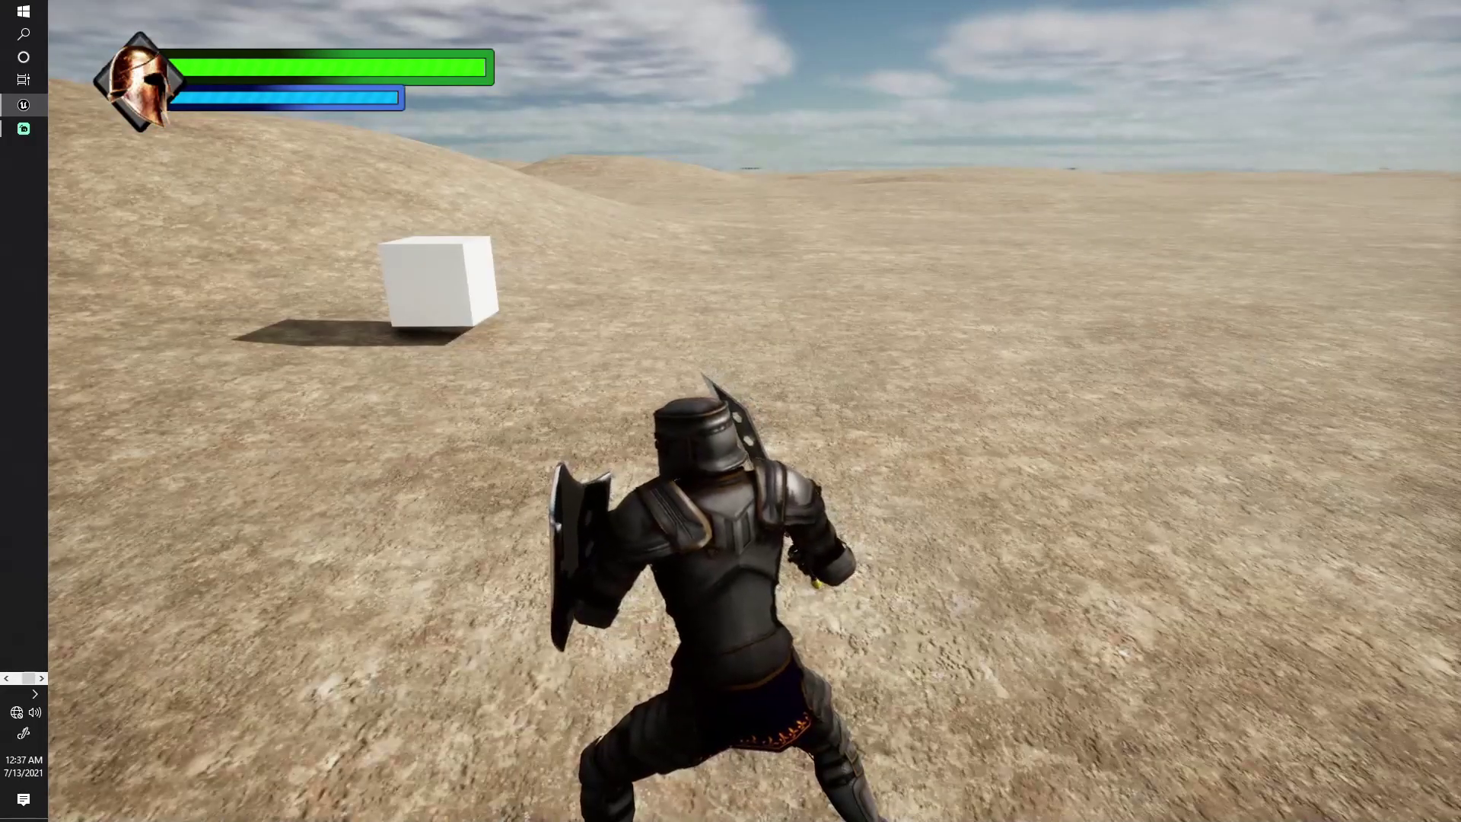
pyautogui.press('Escape')
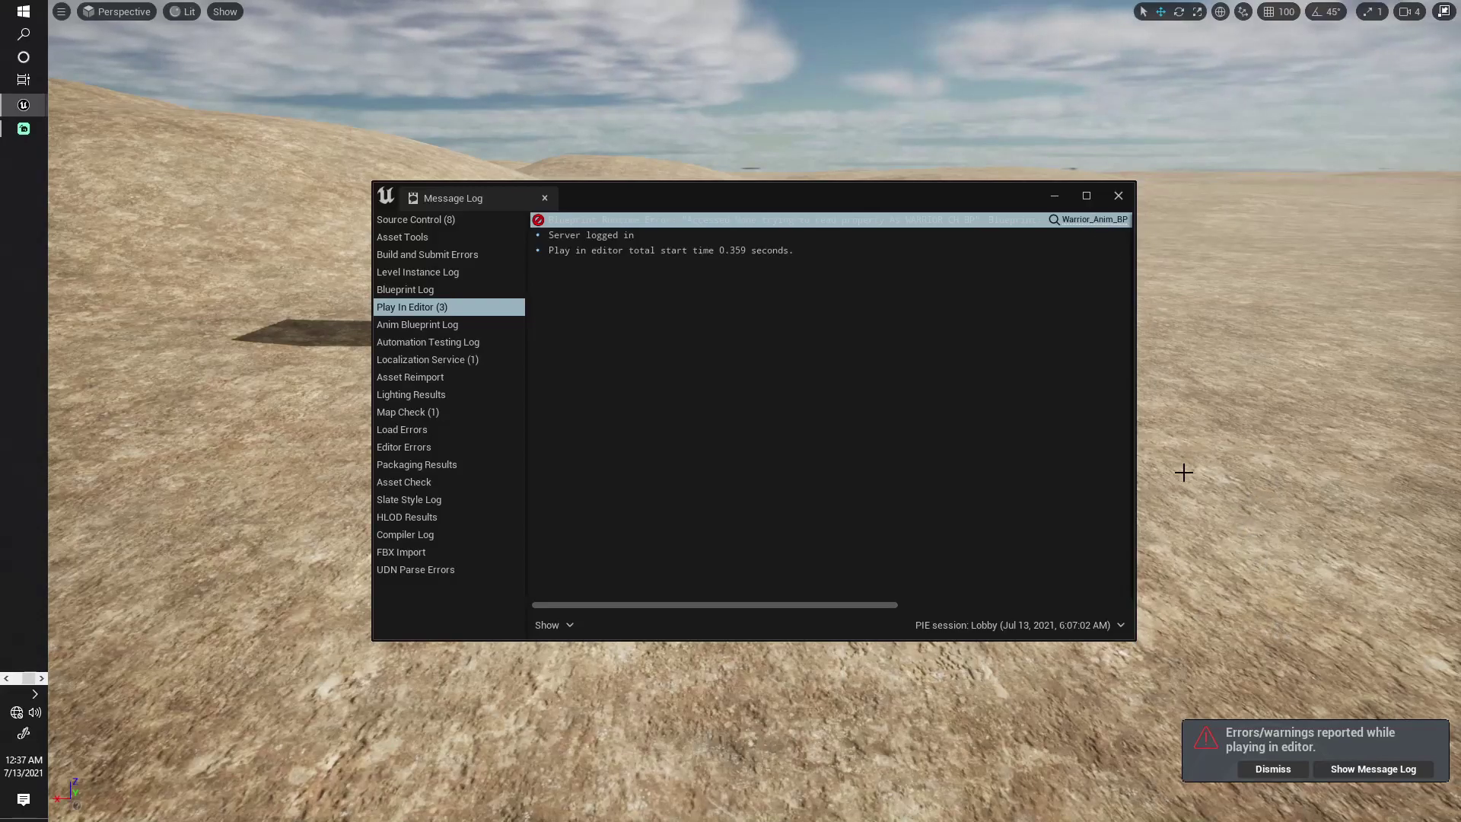
pyautogui.click(1089, 220)
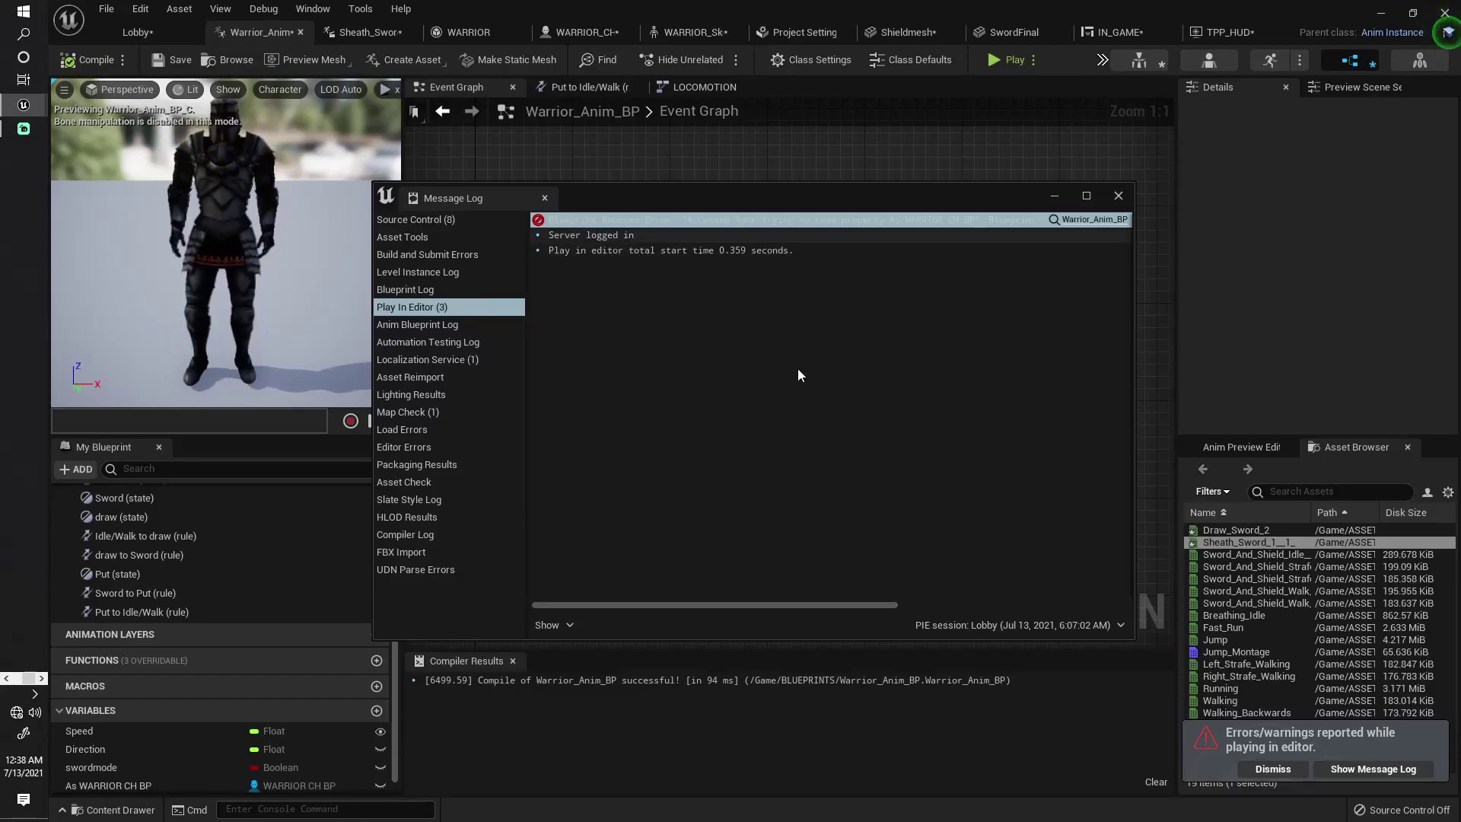
pyautogui.click(898, 682)
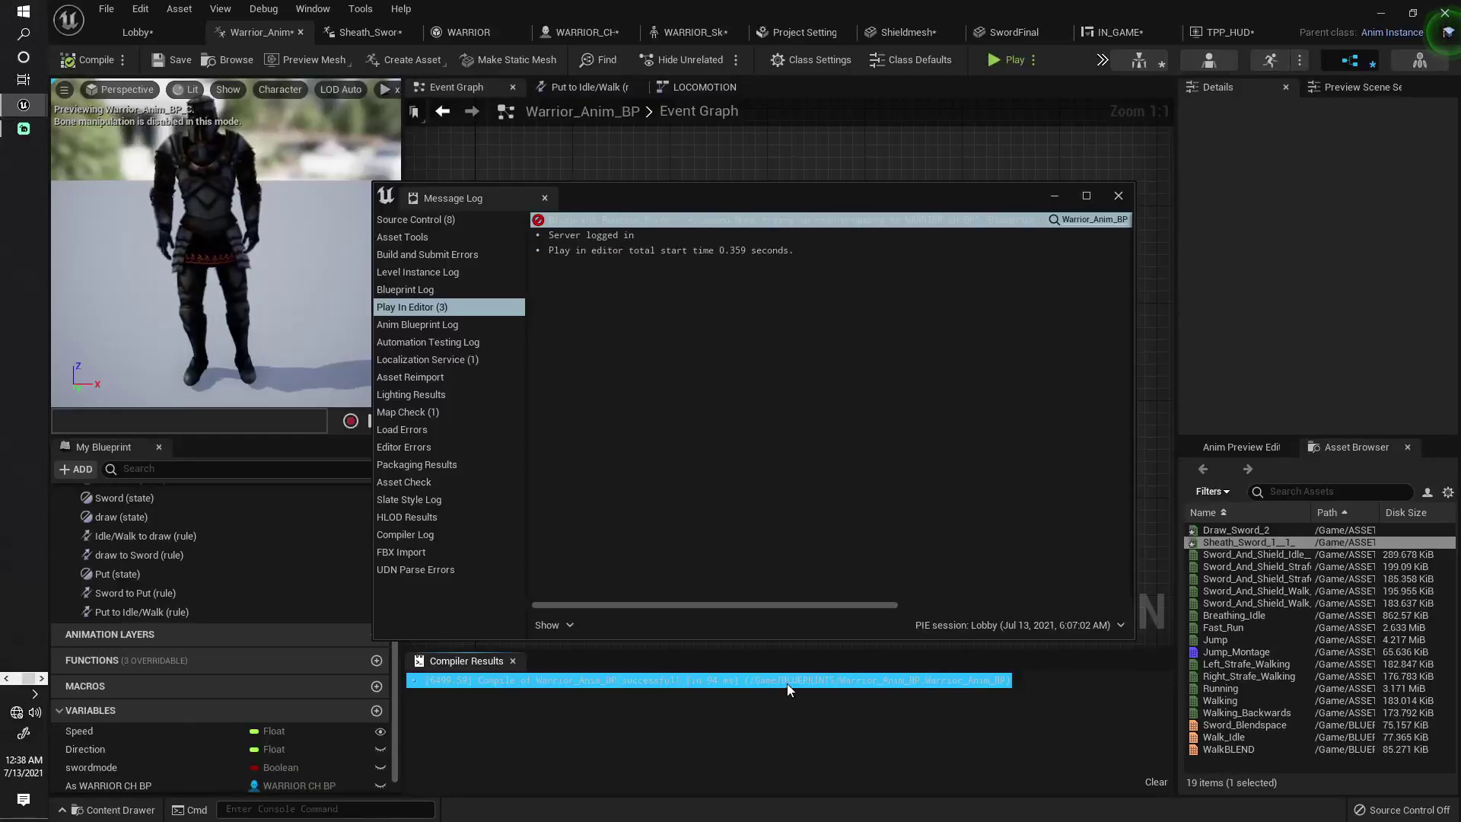
pyautogui.click(682, 251)
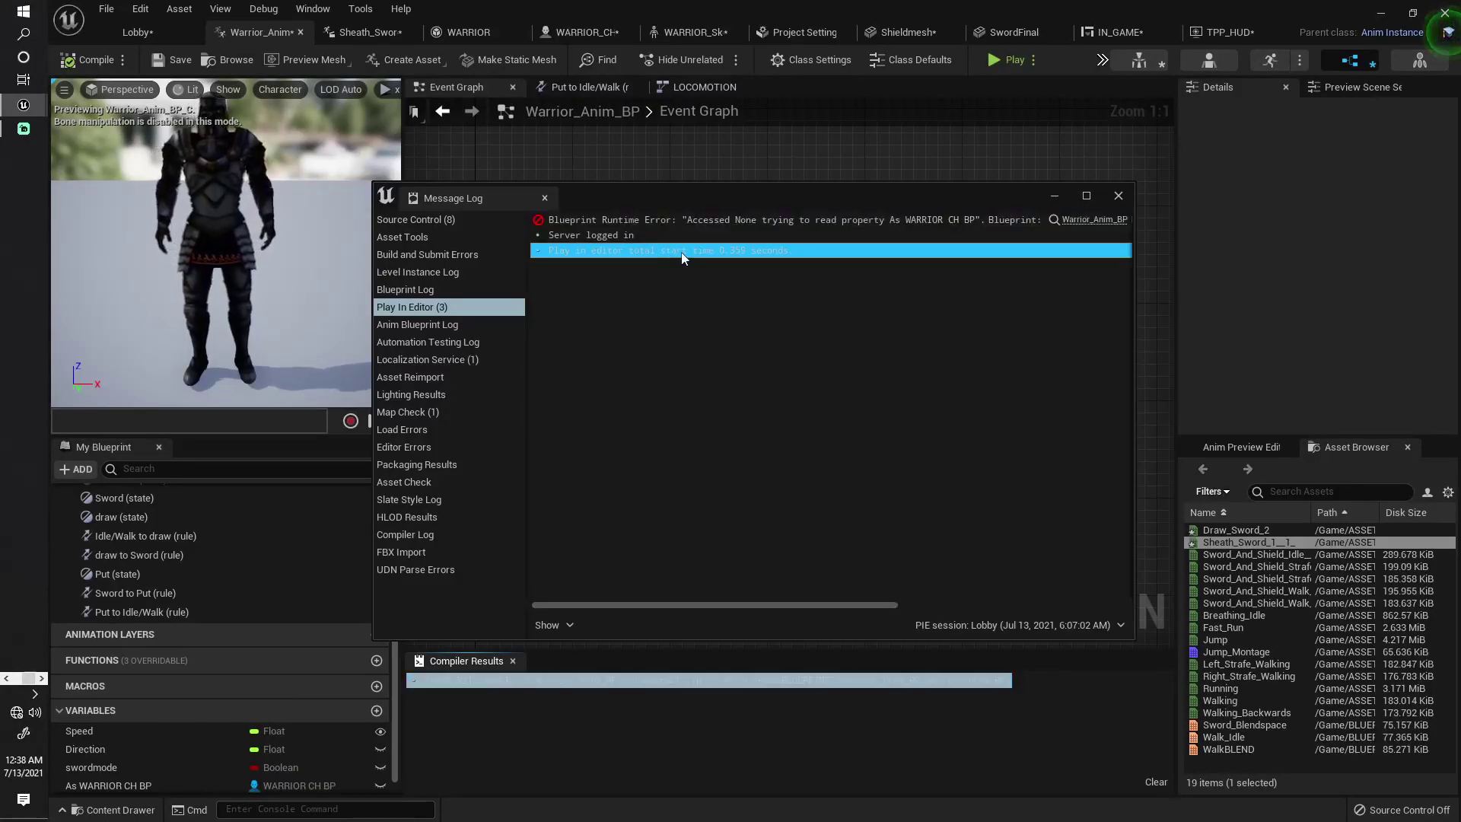
pyautogui.click(1102, 219)
pyautogui.click(1119, 196)
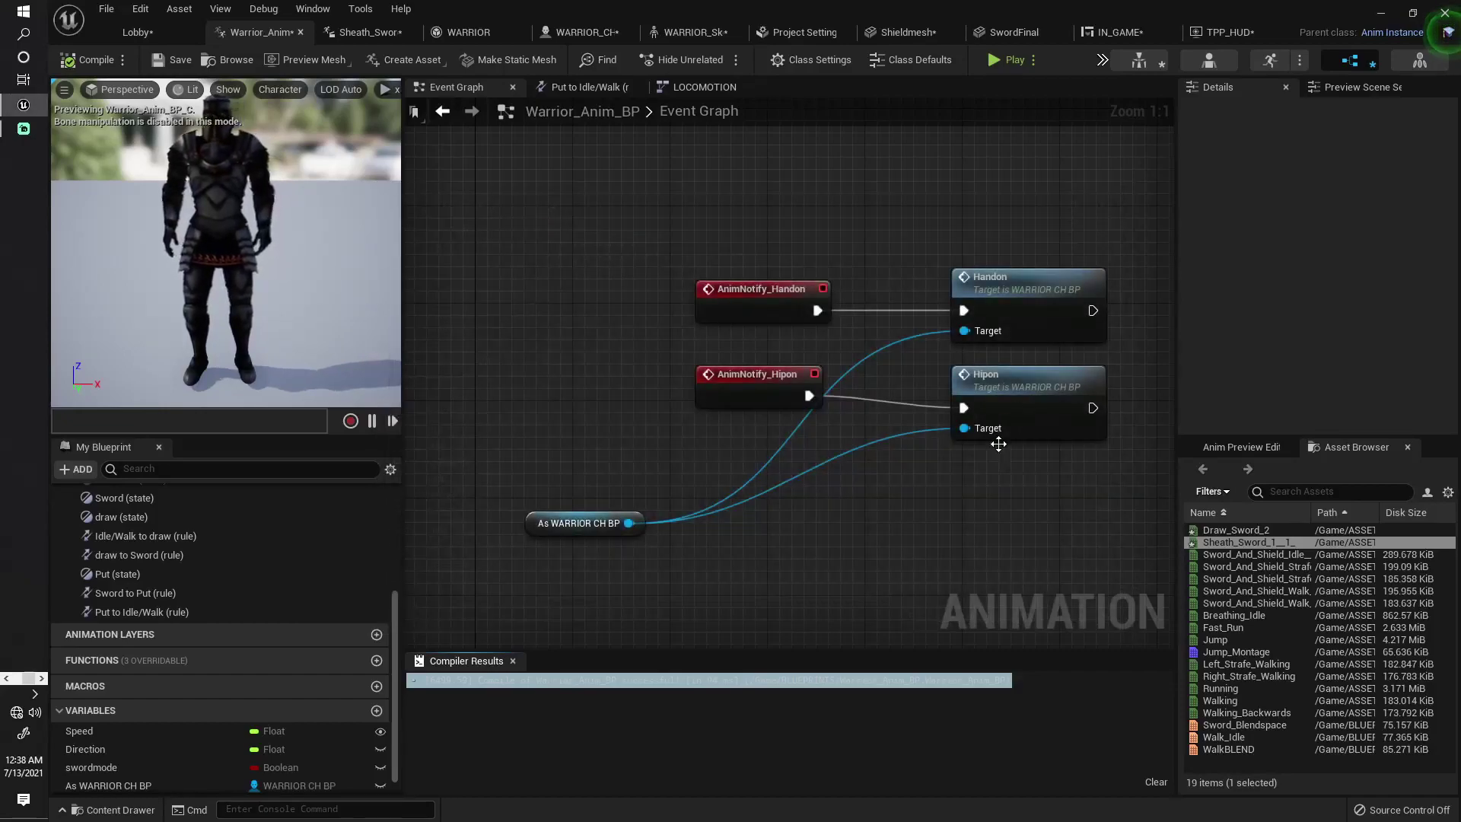
pyautogui.moveTo(798, 547); pyautogui.dragTo(861, 504, button='right')
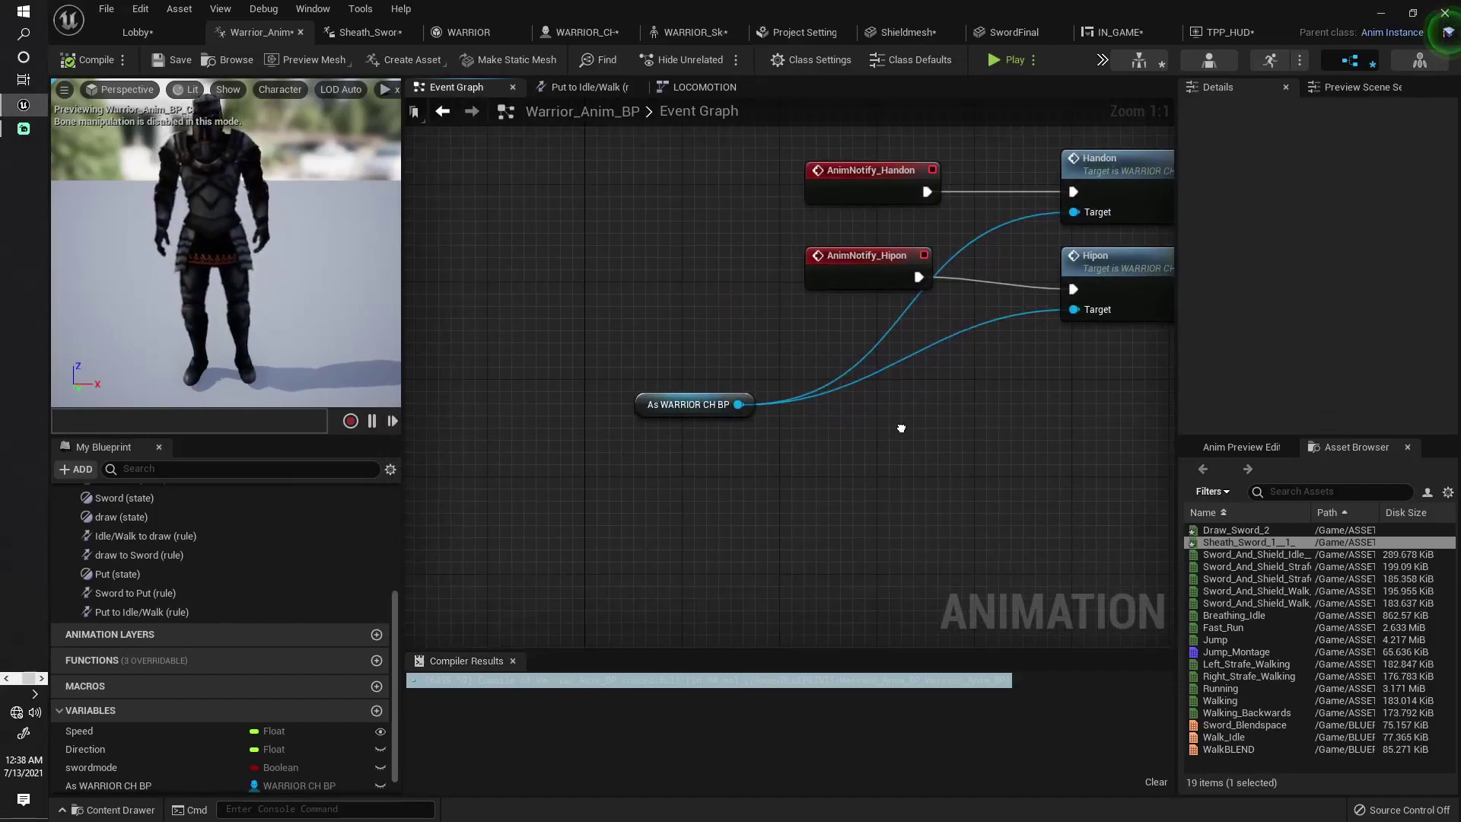
pyautogui.moveTo(704, 277); pyautogui.dragTo(567, 626, button='right')
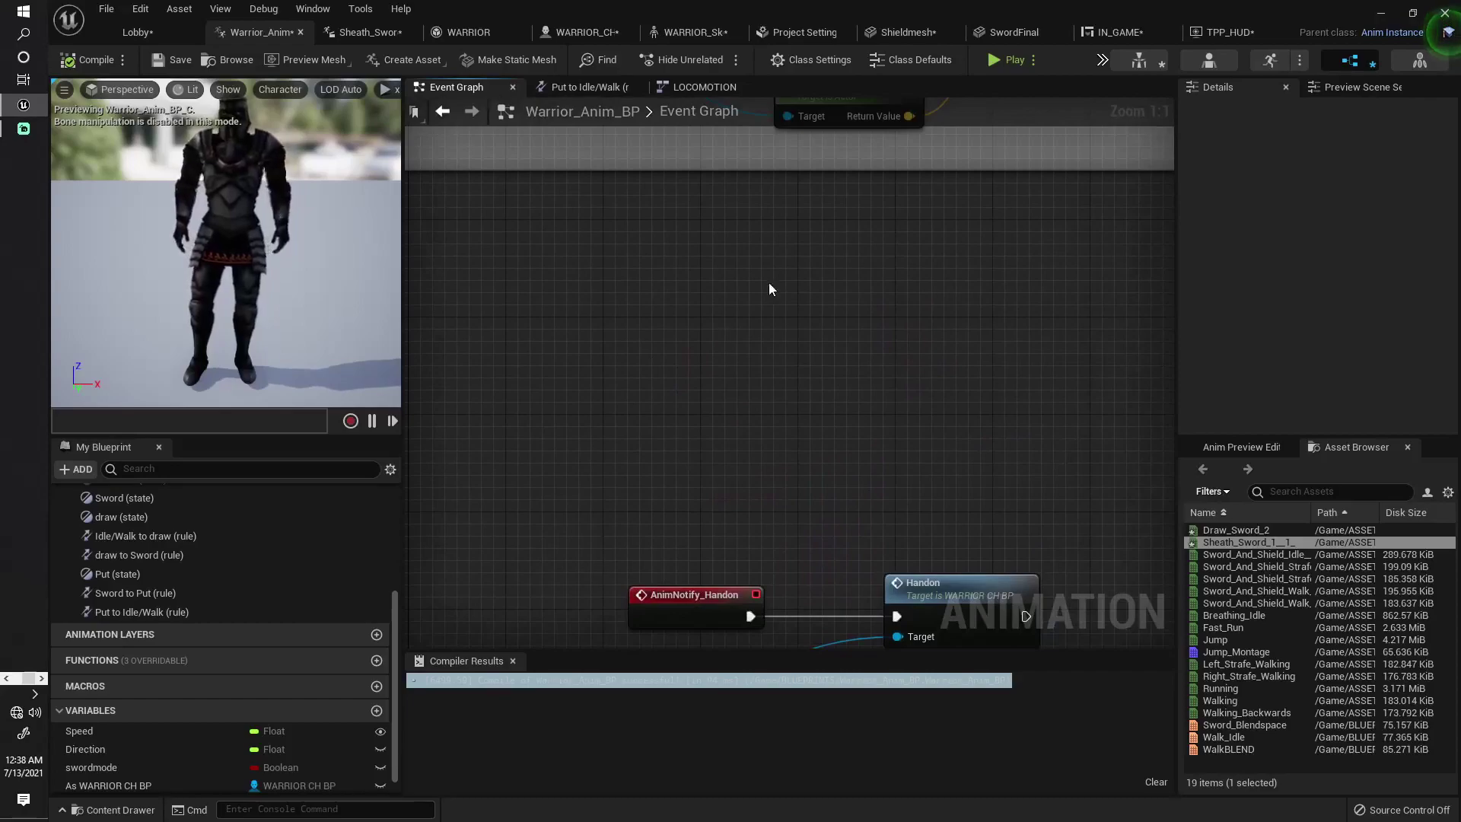
# In WARRIOR_CH_BP's Viewport, collapse the component variables and add a new variable named Health.
pyautogui.click(138, 32)
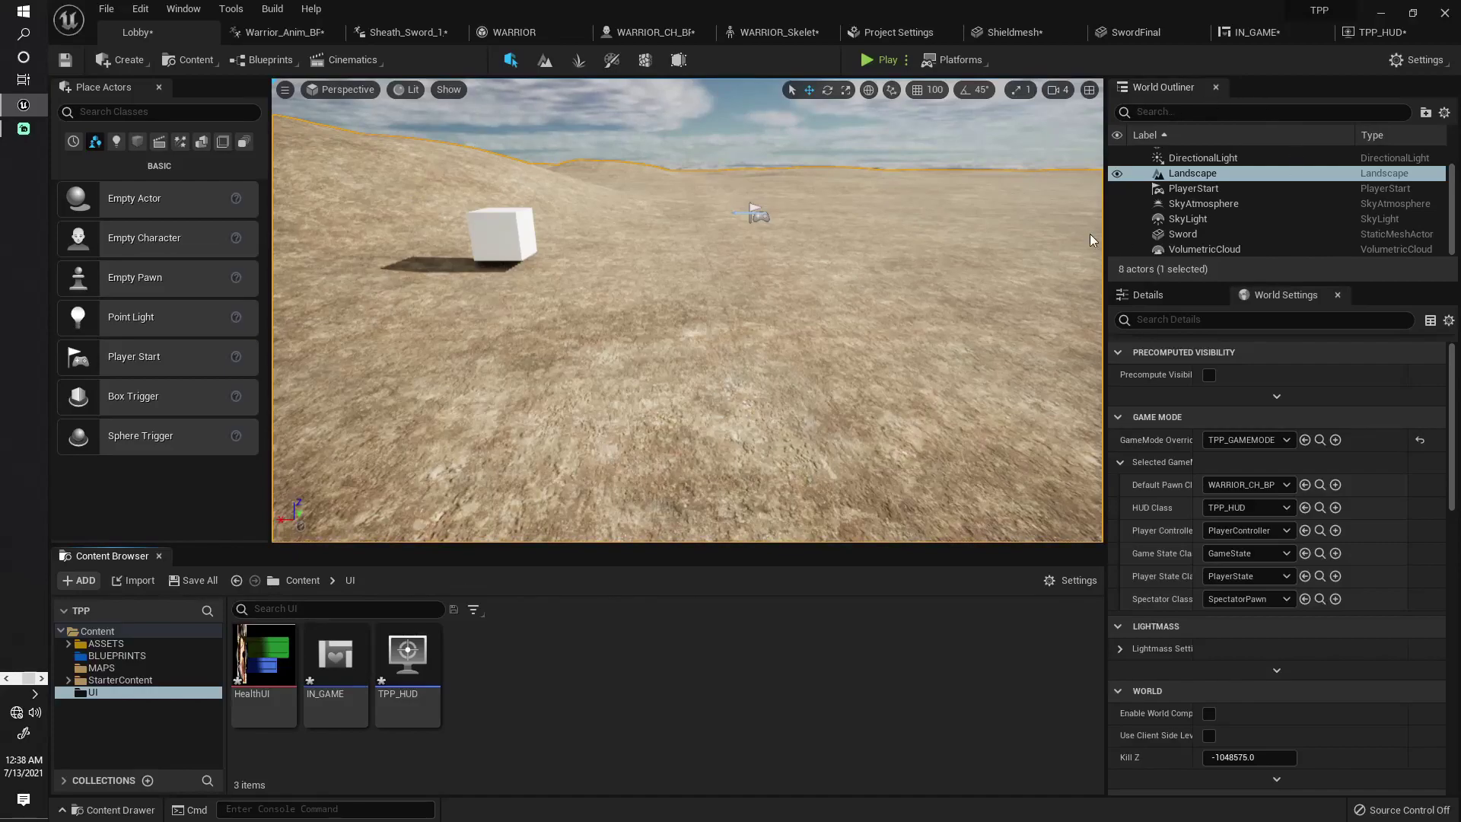
pyautogui.click(670, 31)
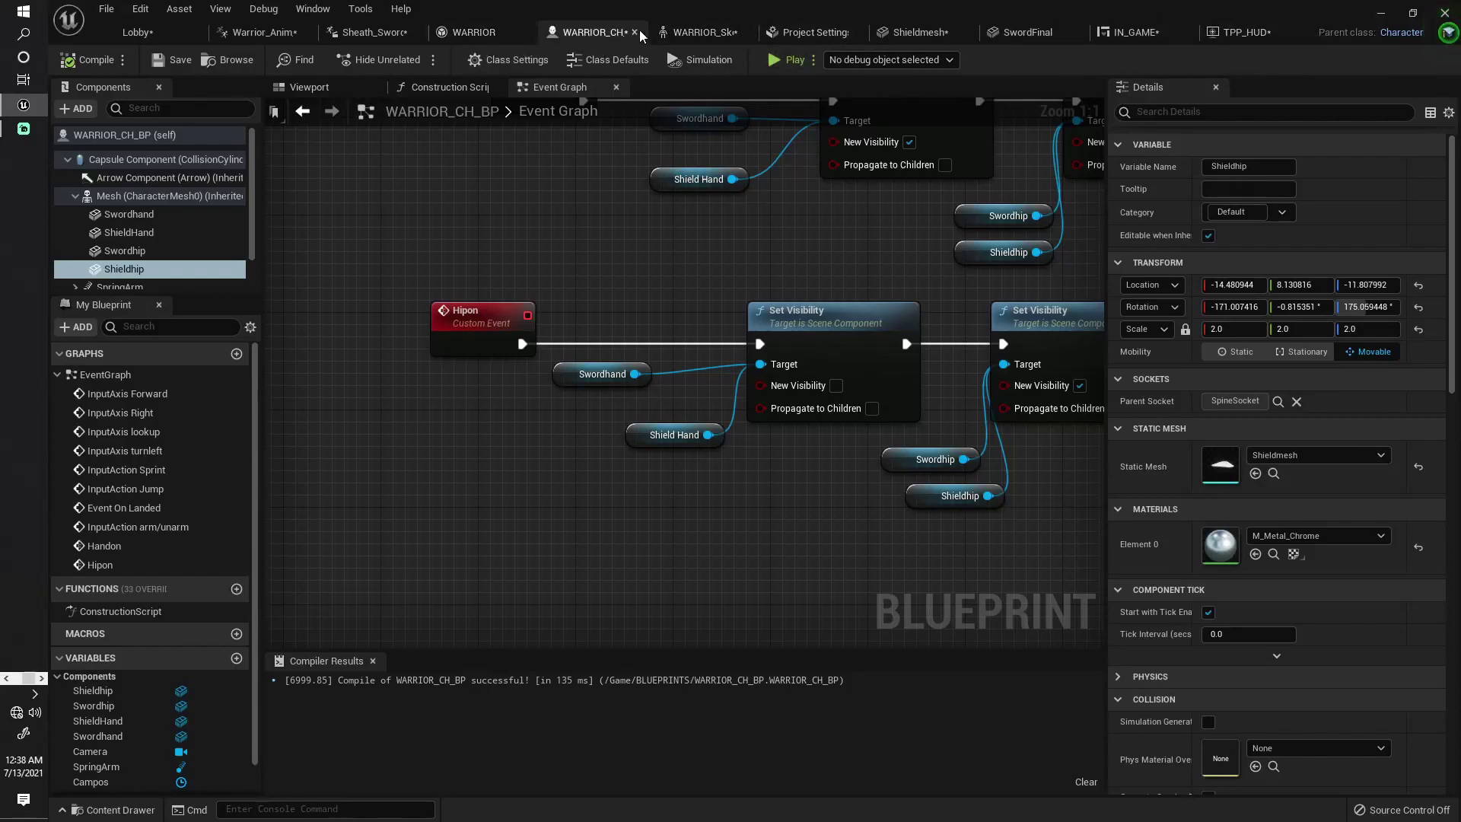
pyautogui.click(316, 90)
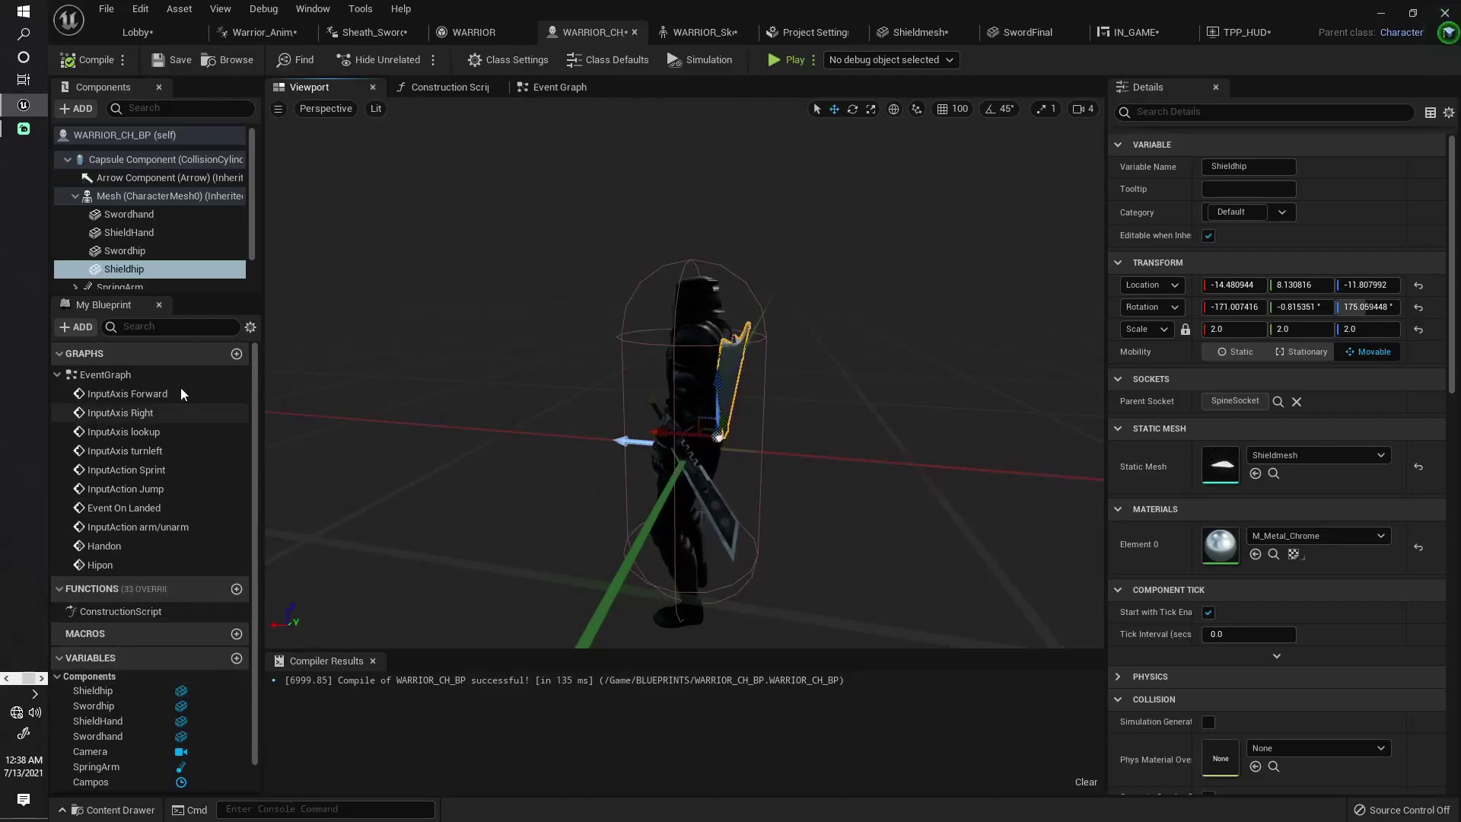
pyautogui.click(57, 676)
pyautogui.click(249, 659)
pyautogui.write('Health')
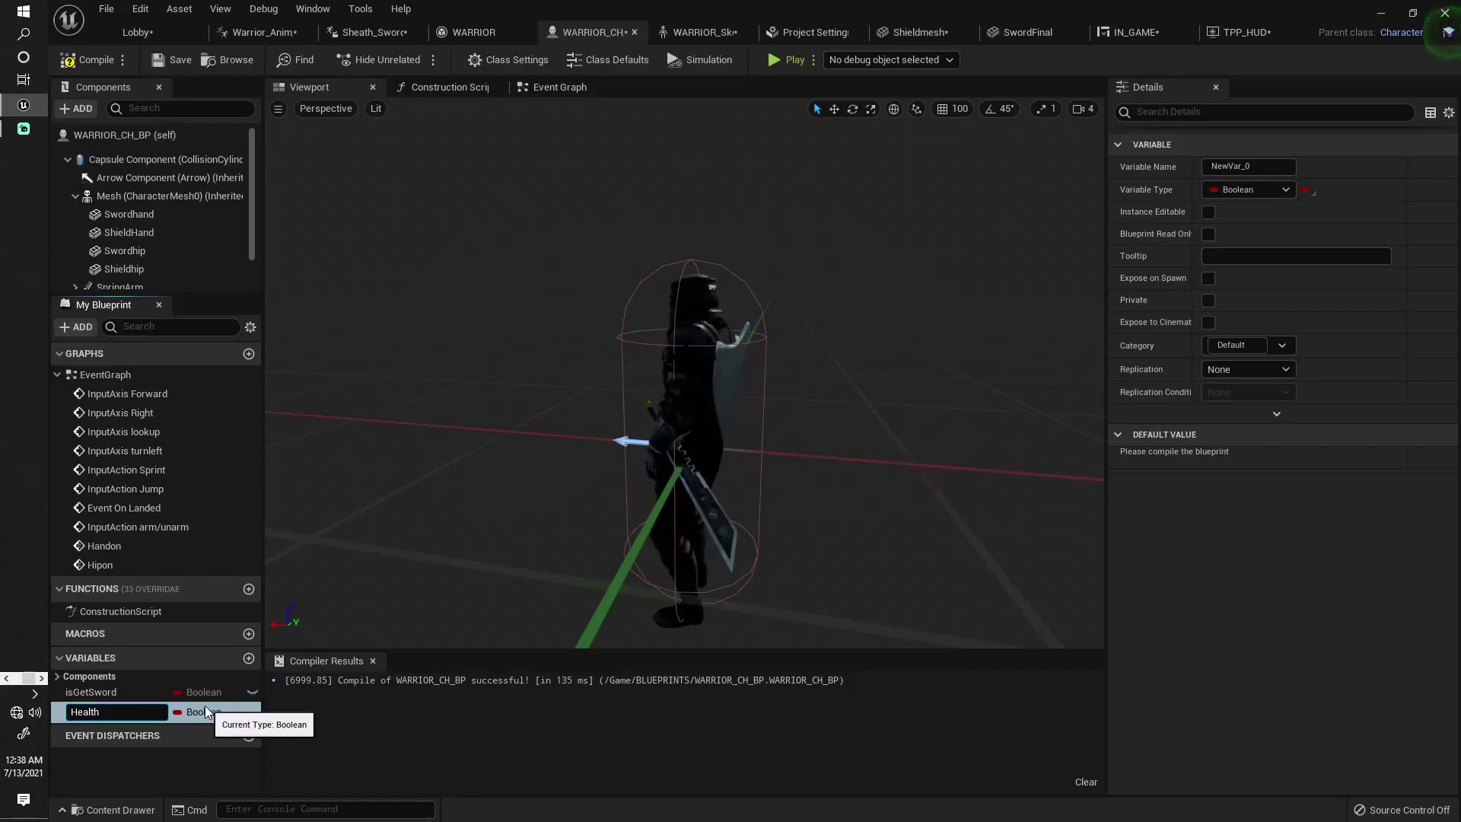
# Make Health a Float variable in a Health category.
pyautogui.press('Return')
pyautogui.click(203, 716)
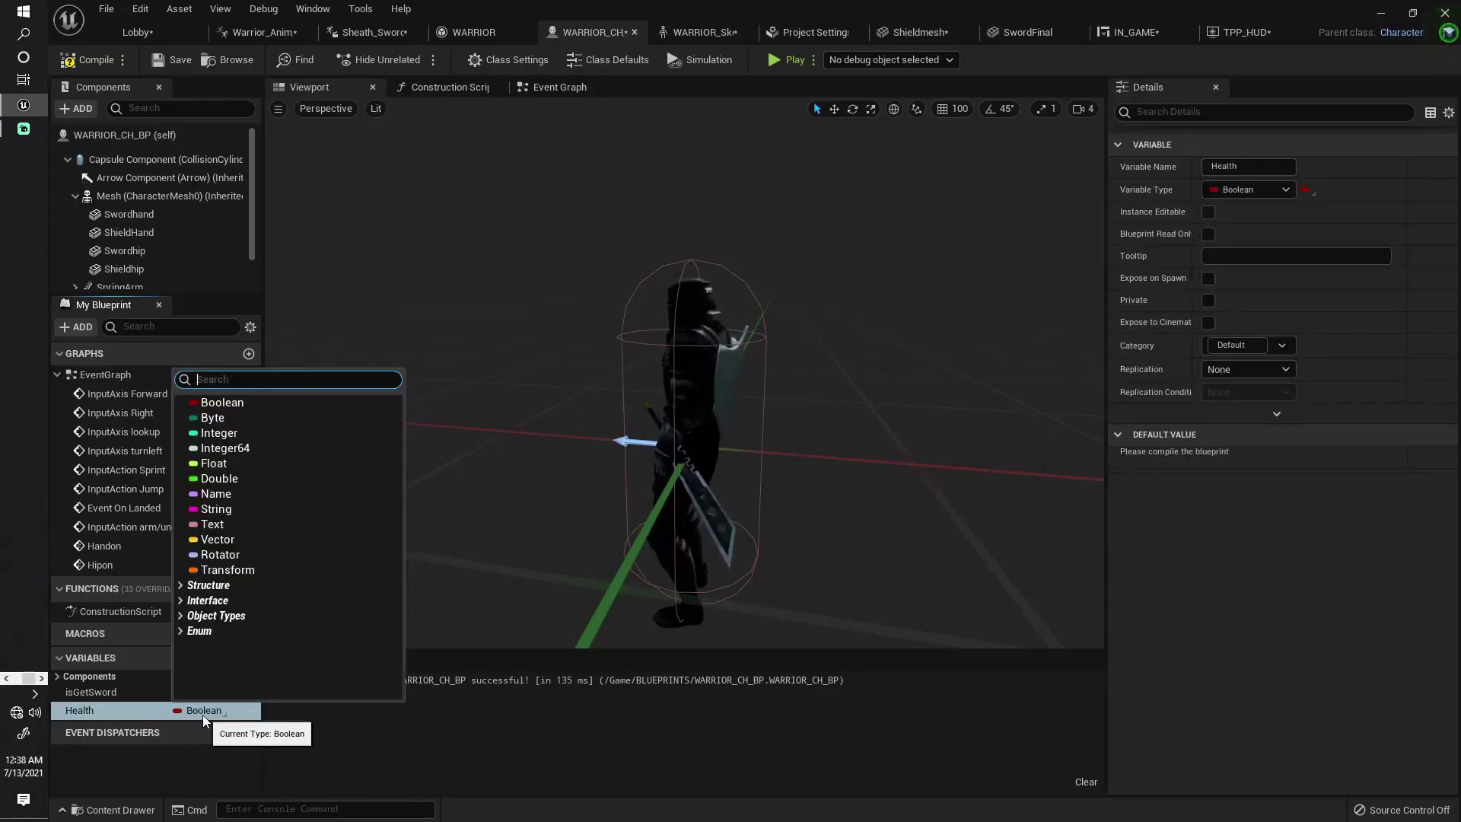
pyautogui.click(227, 462)
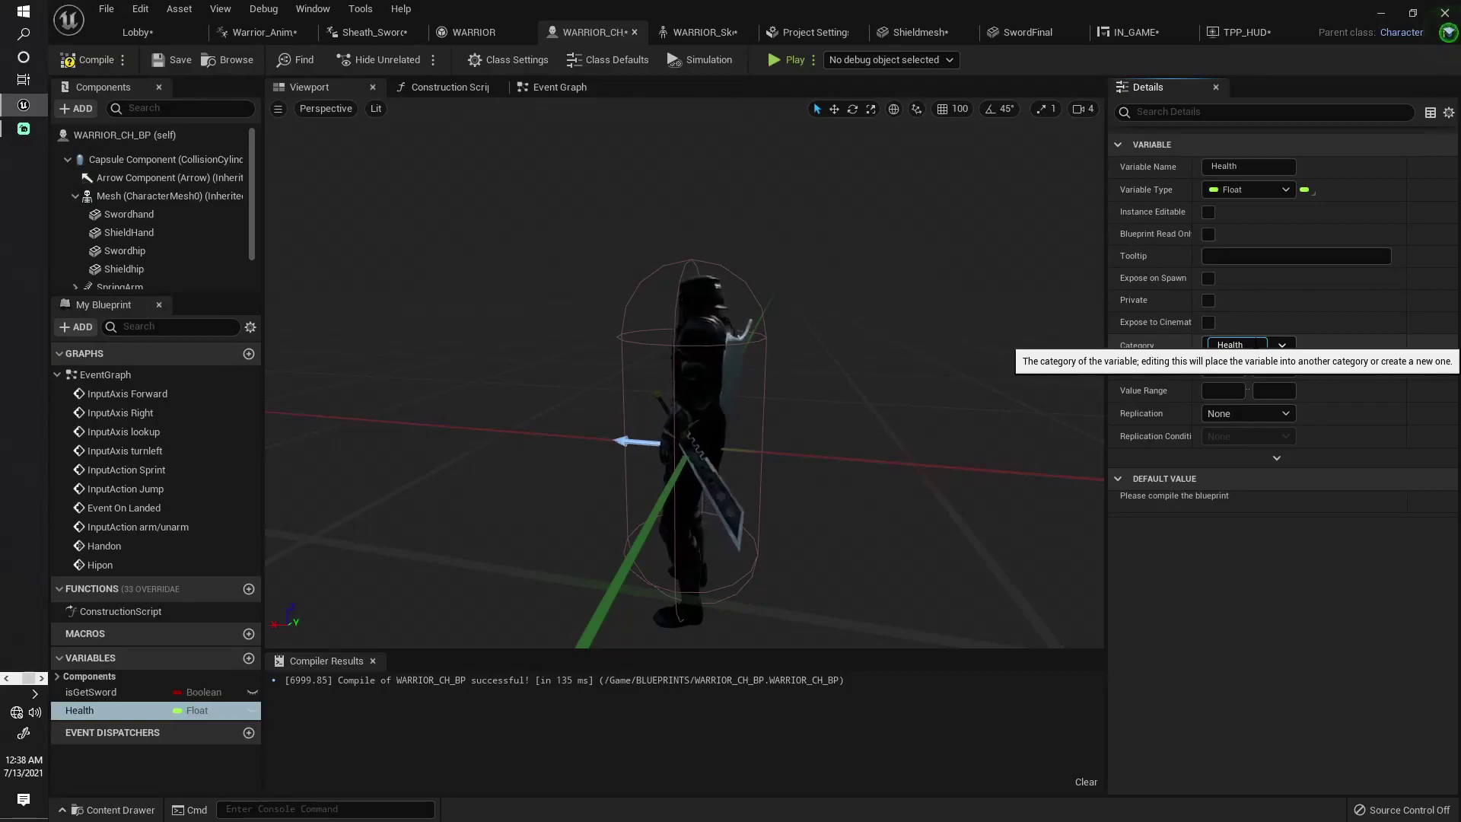
pyautogui.press('Return')
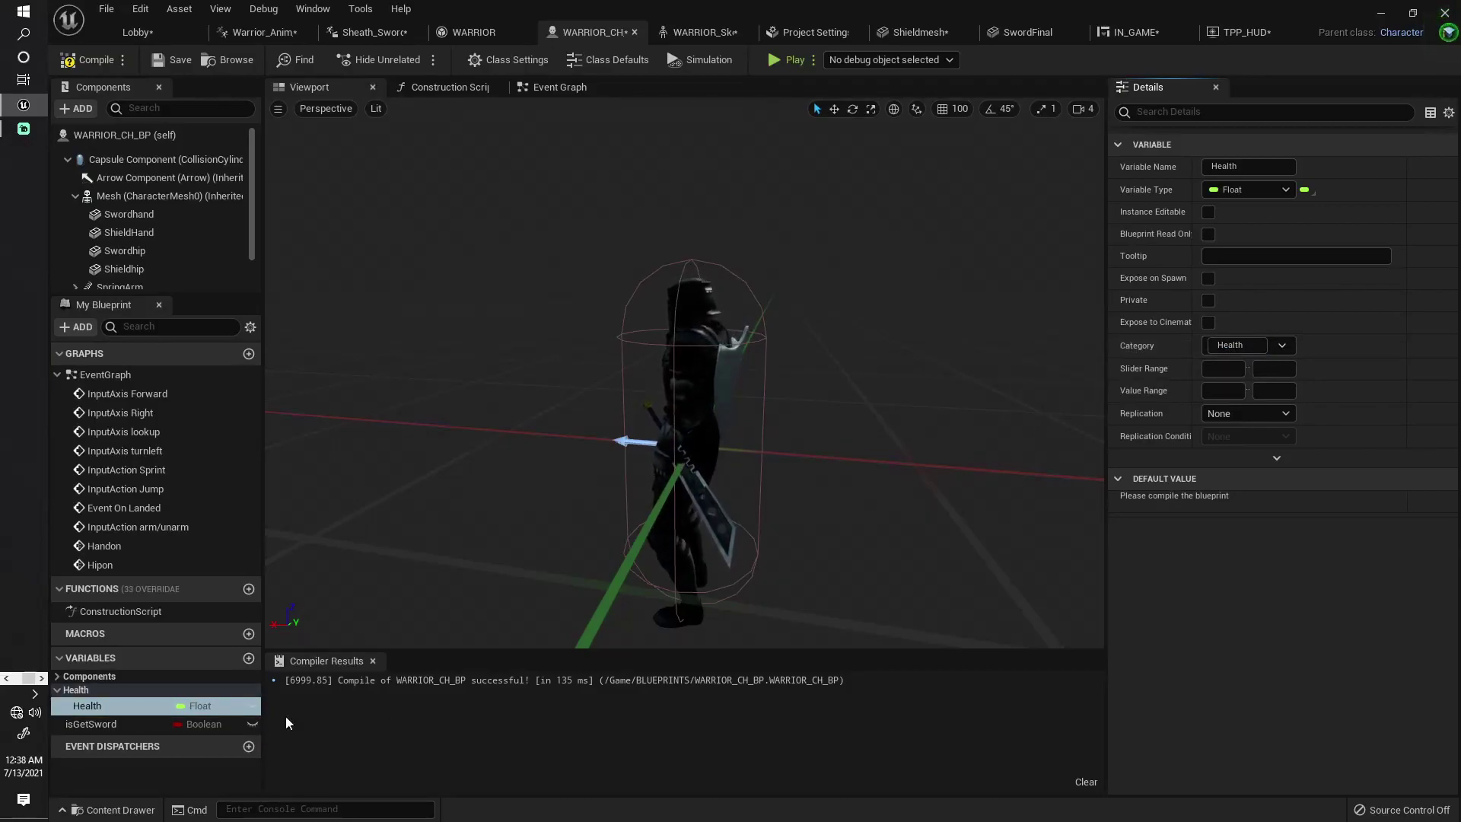
pyautogui.click(58, 690)
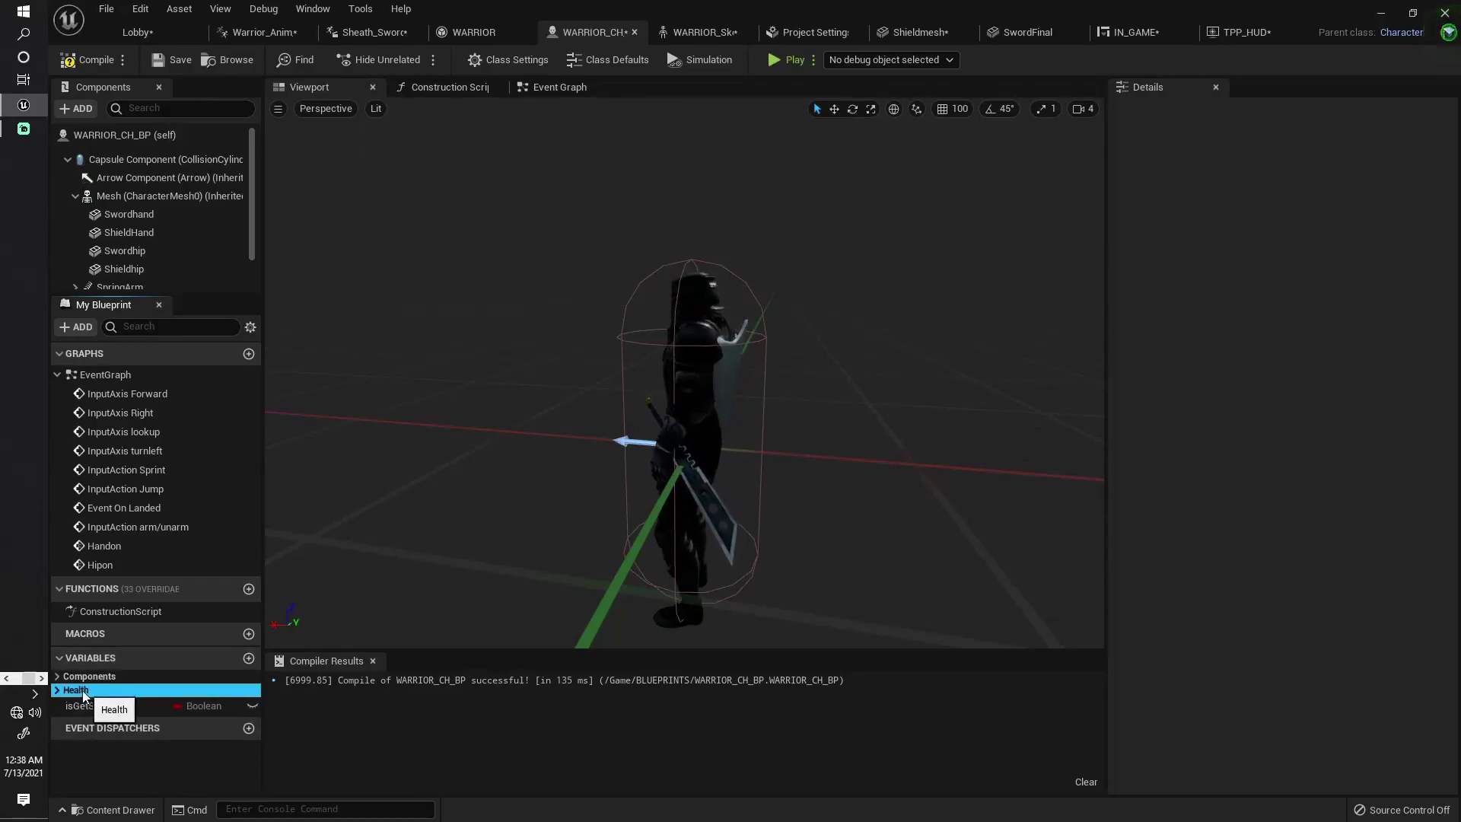
pyautogui.click(79, 691)
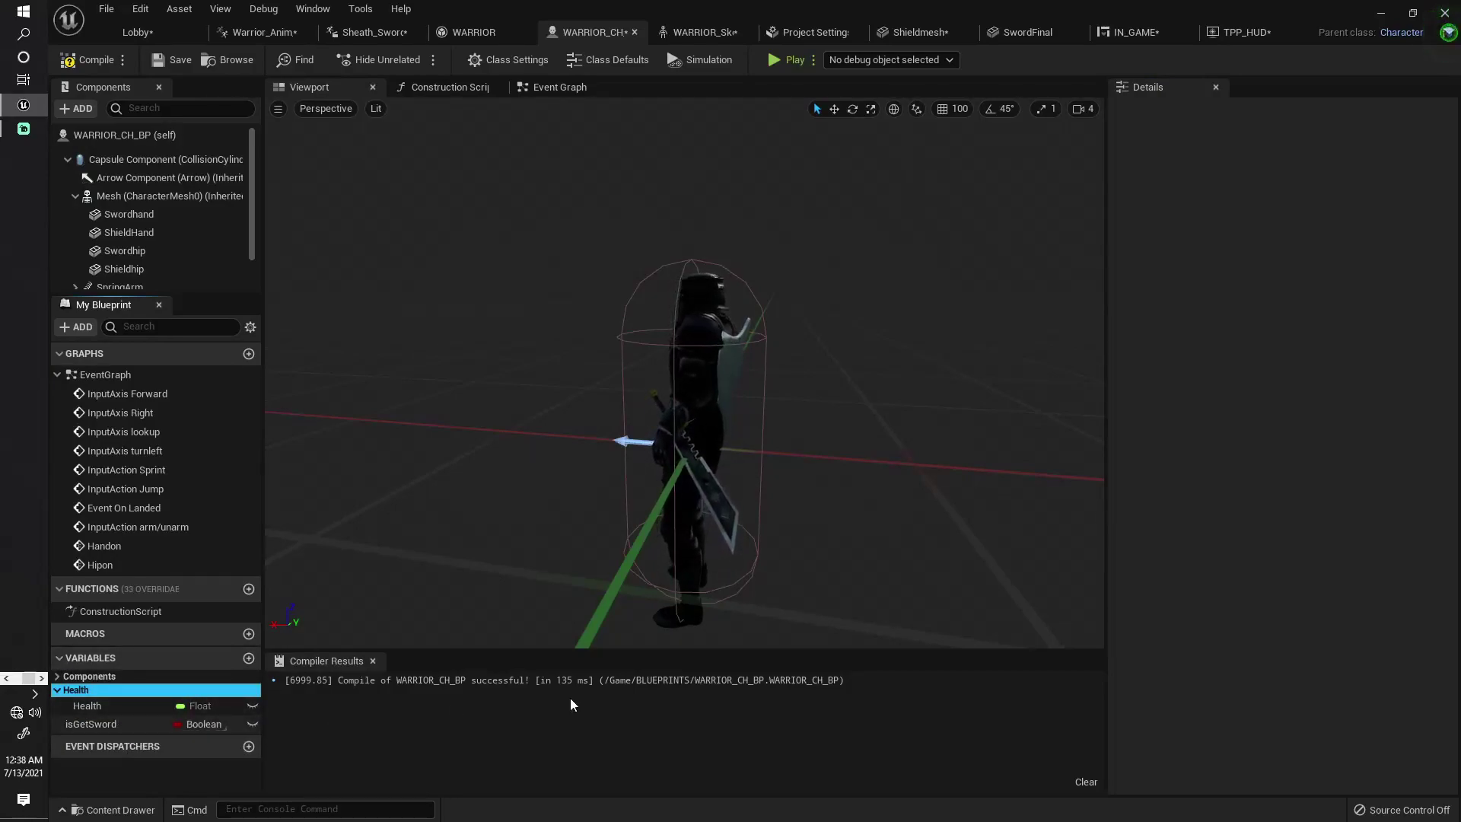
# Move the isGetSword variable into a new Combat category.
pyautogui.click(133, 723)
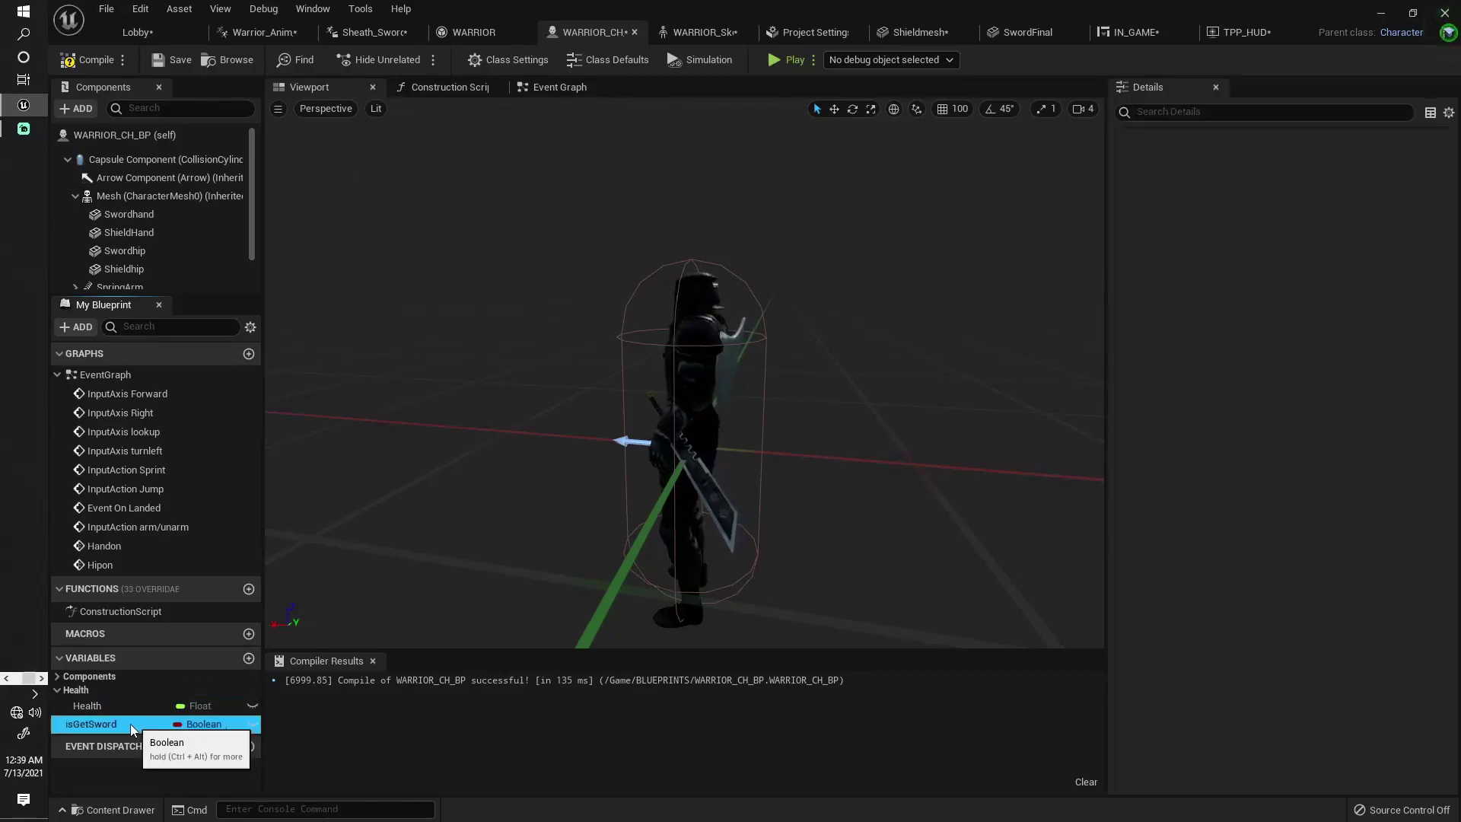
pyautogui.click(1247, 346)
pyautogui.write('combat')
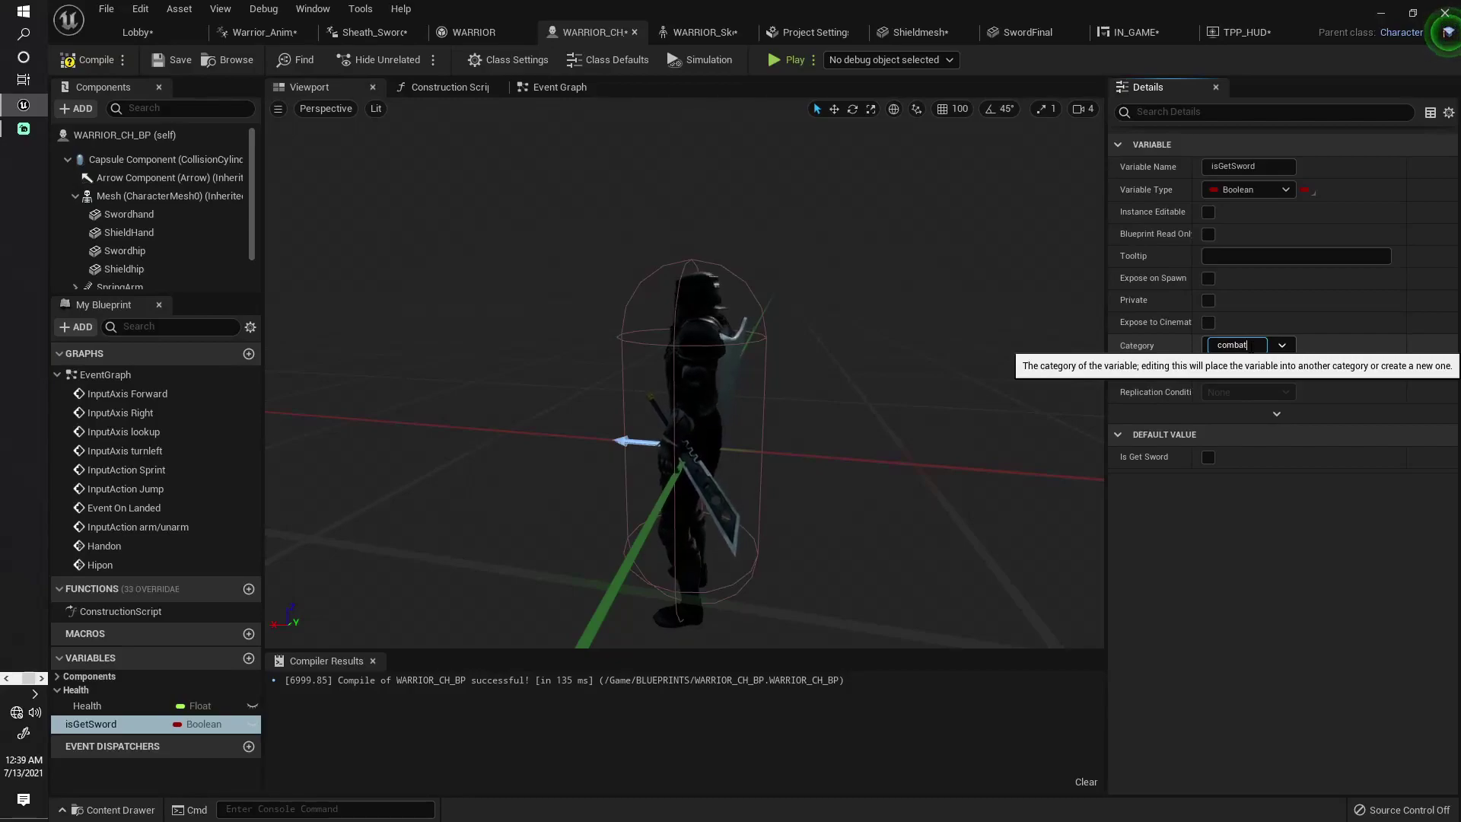
pyautogui.press('Return')
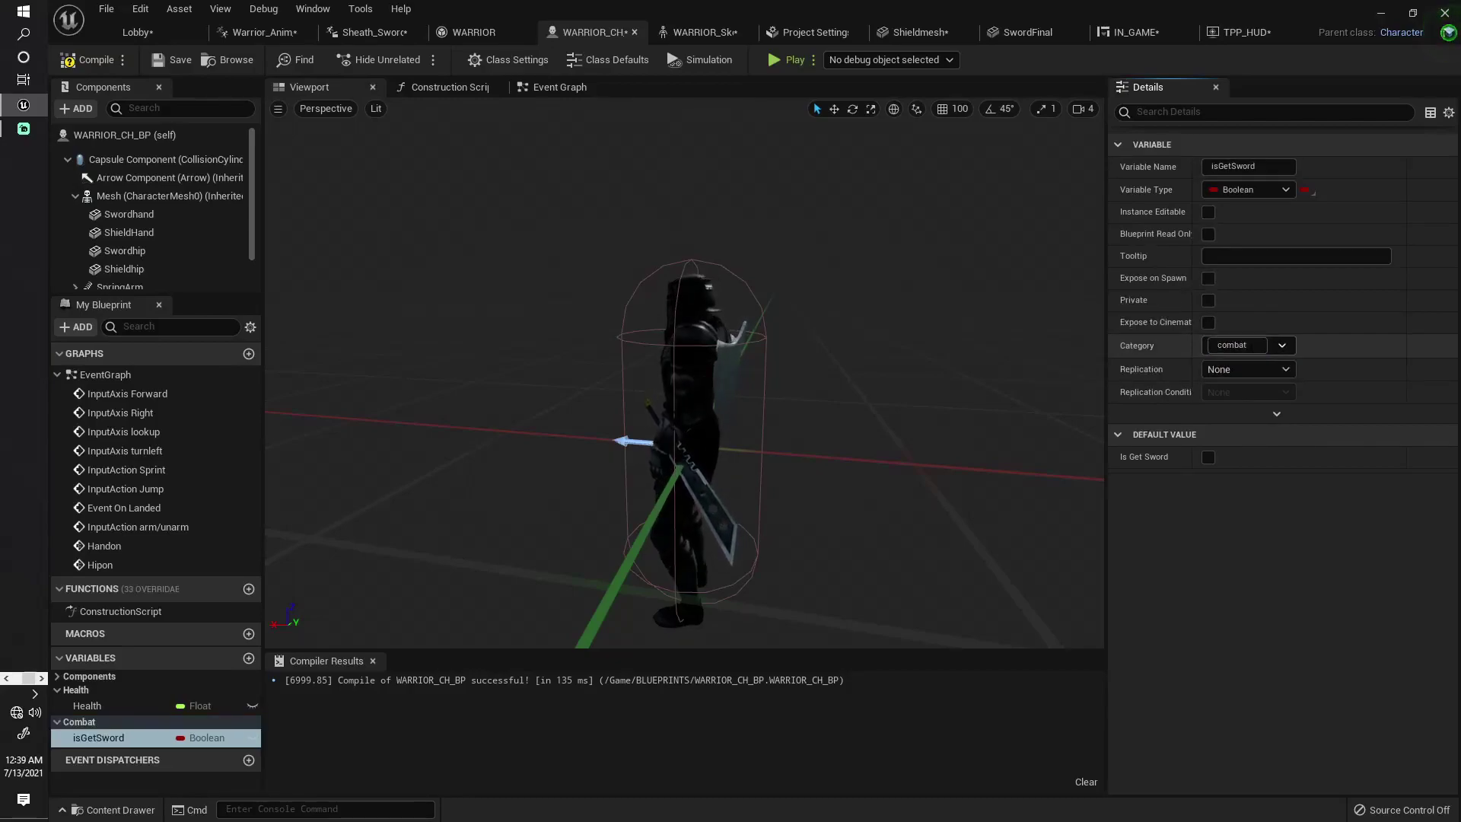
pyautogui.click(58, 723)
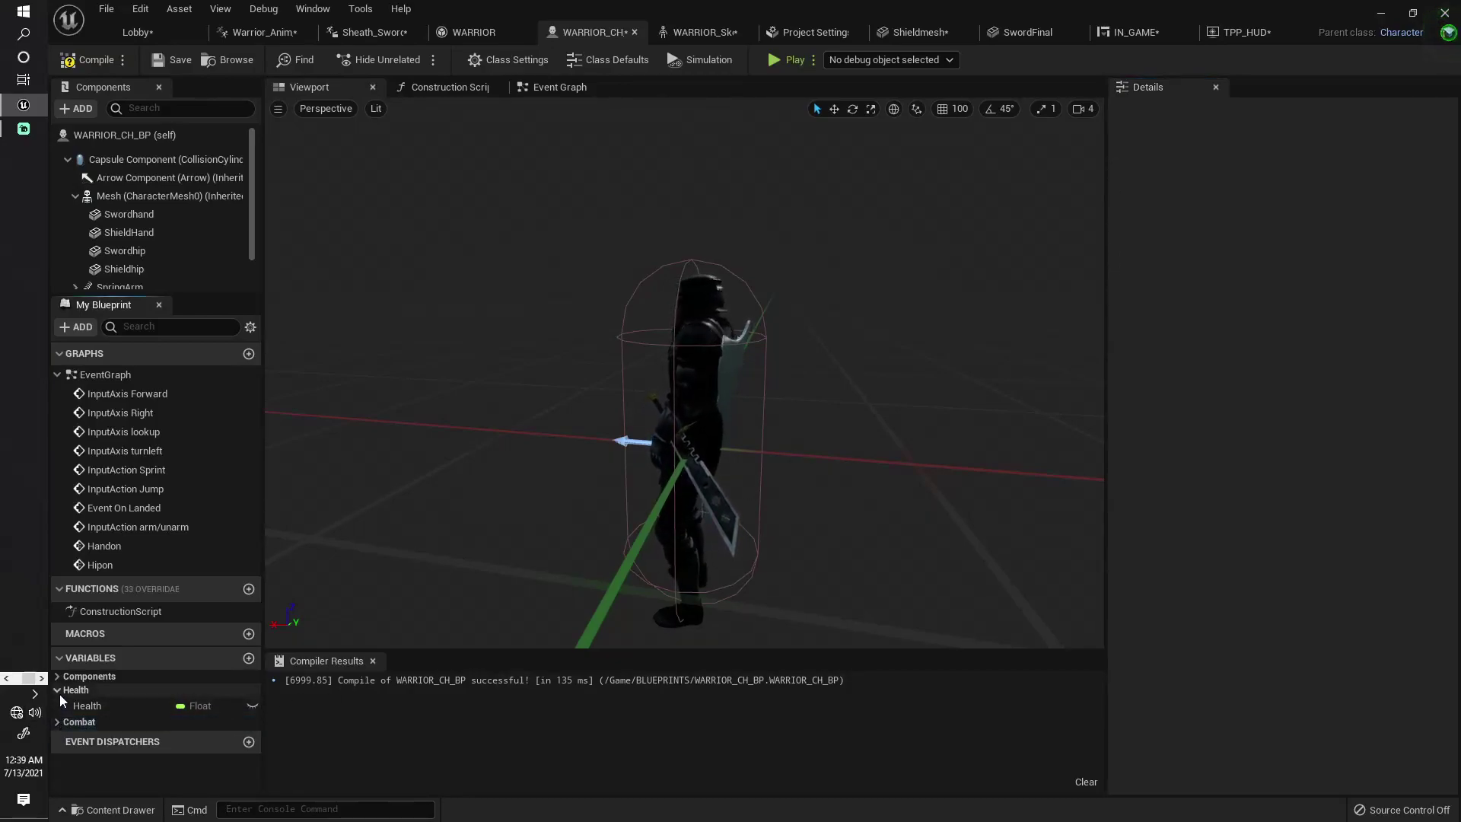
# Give Health a default value of 100.0 and compile the character blueprint.
pyautogui.click(85, 706)
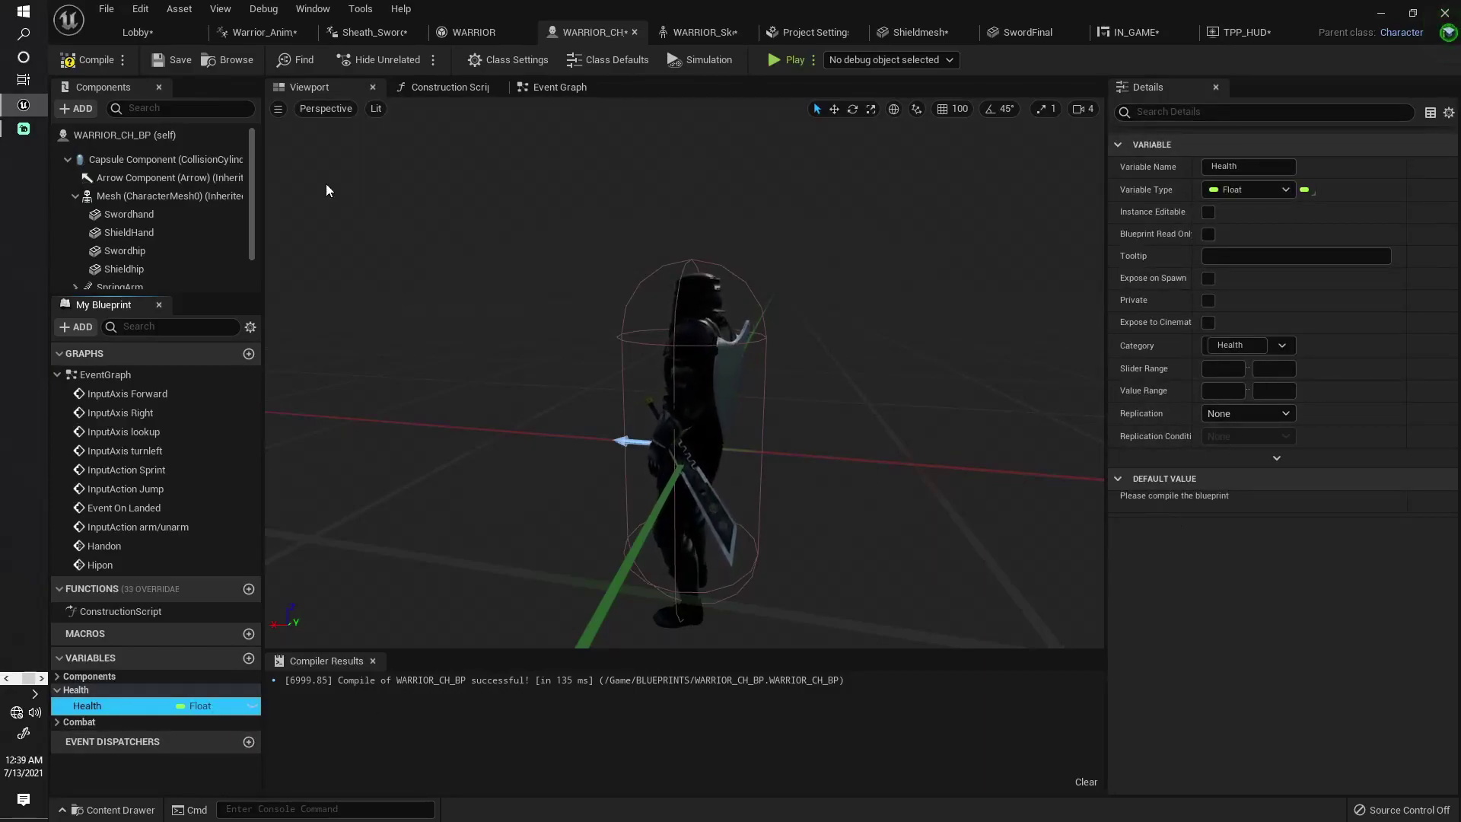
pyautogui.click(87, 59)
pyautogui.click(1215, 501)
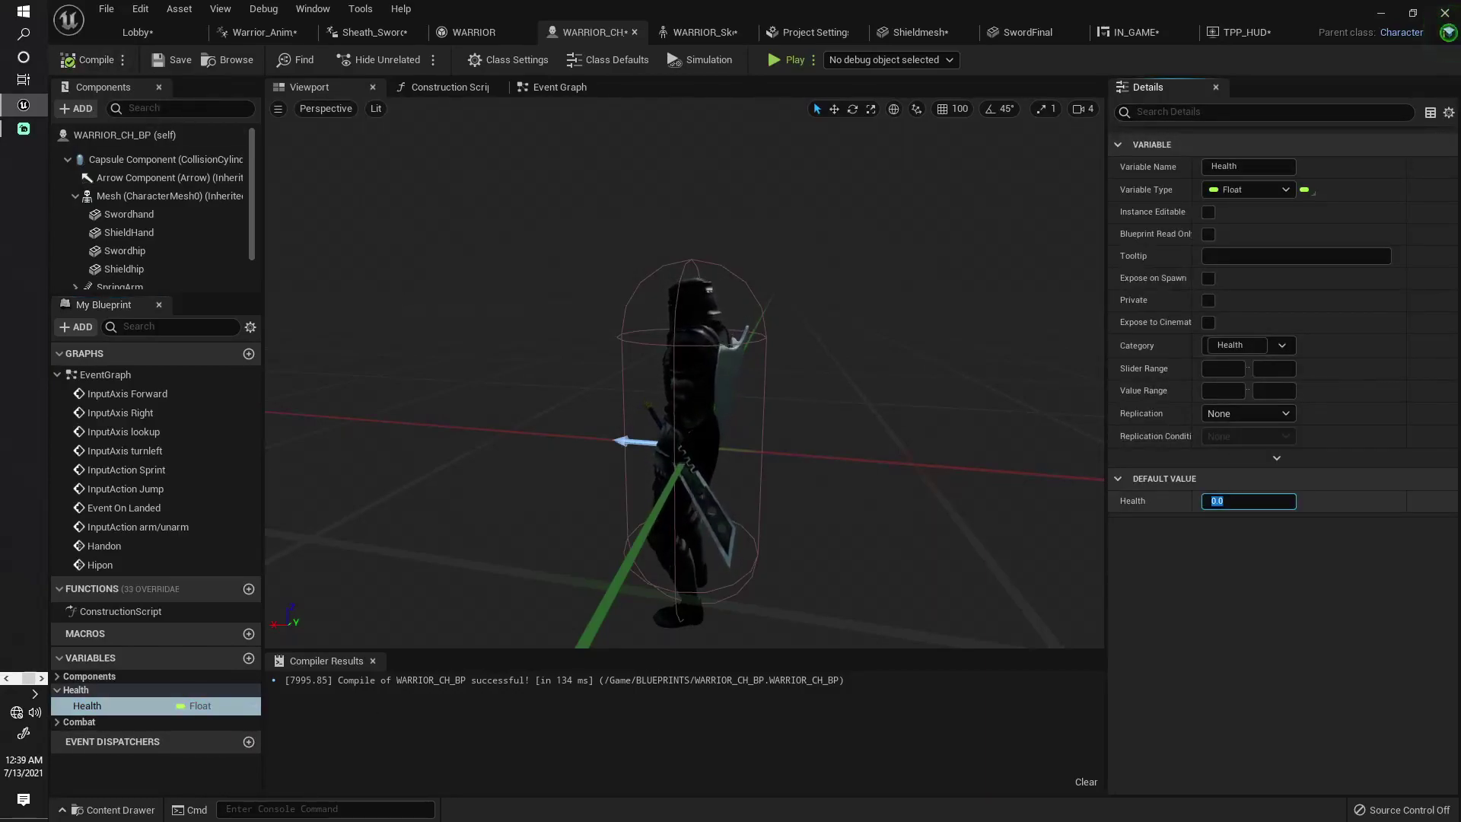
pyautogui.write('100')
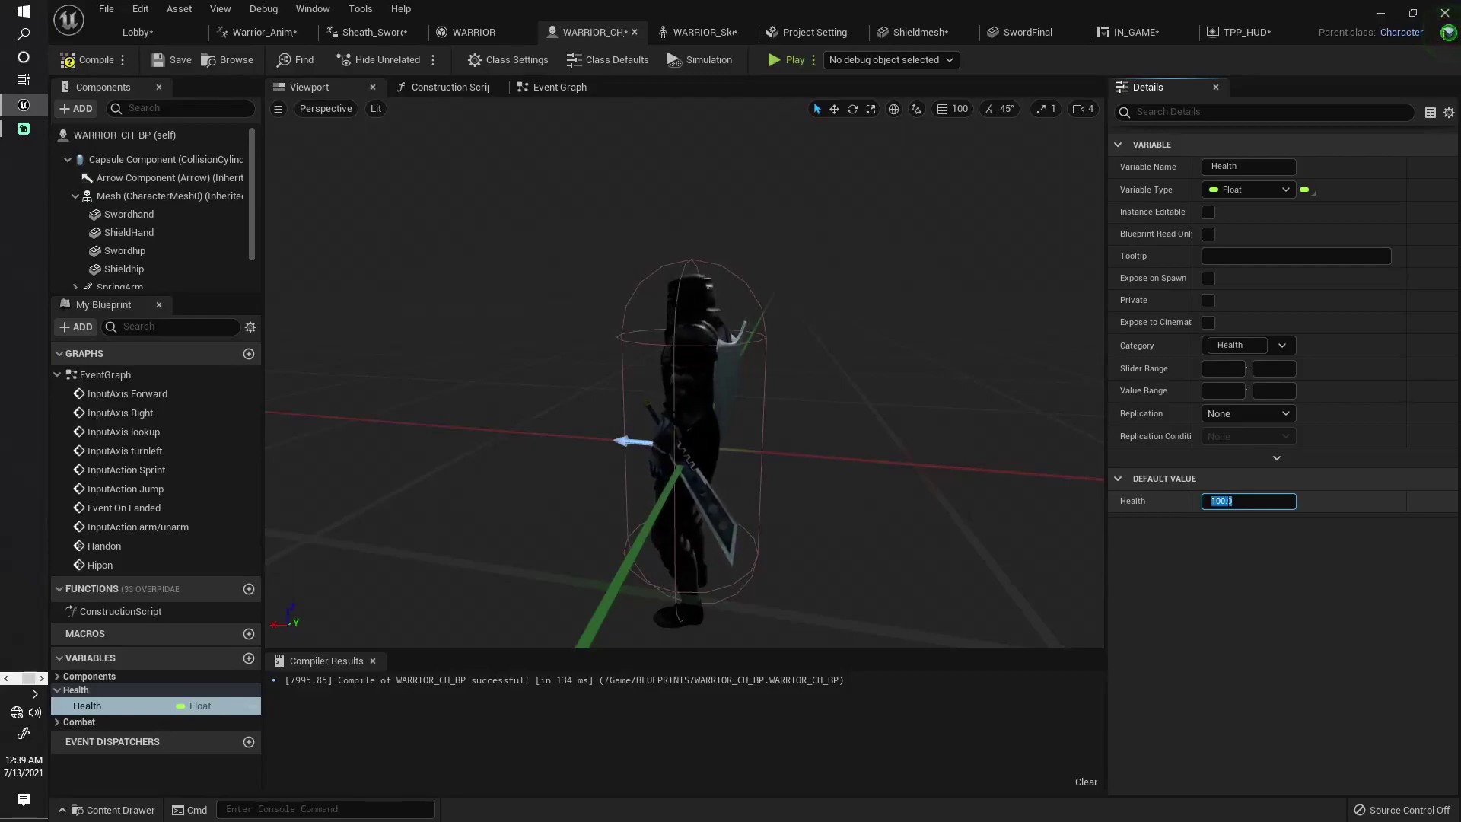
pyautogui.press('Return')
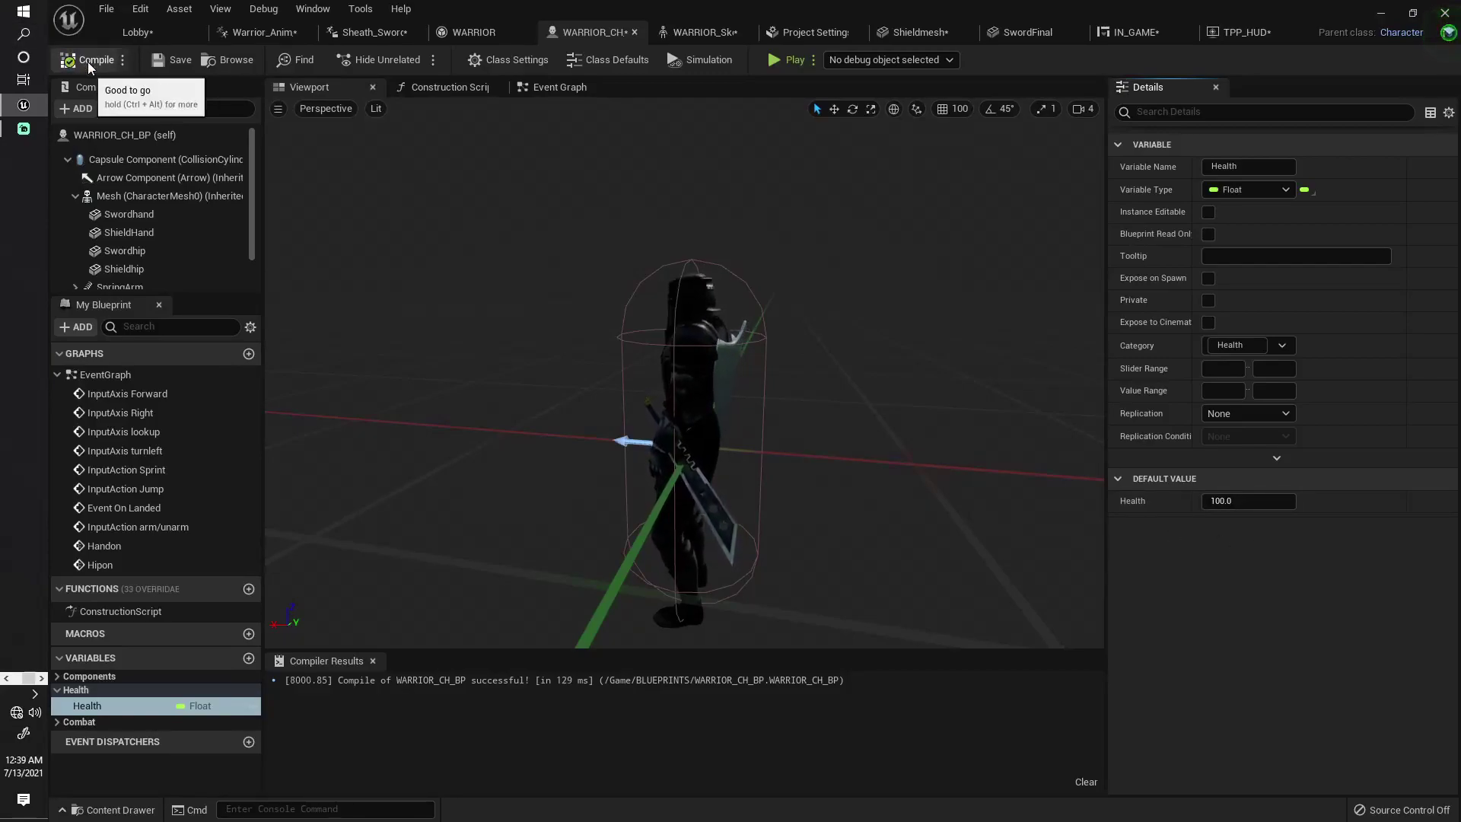
pyautogui.click(87, 60)
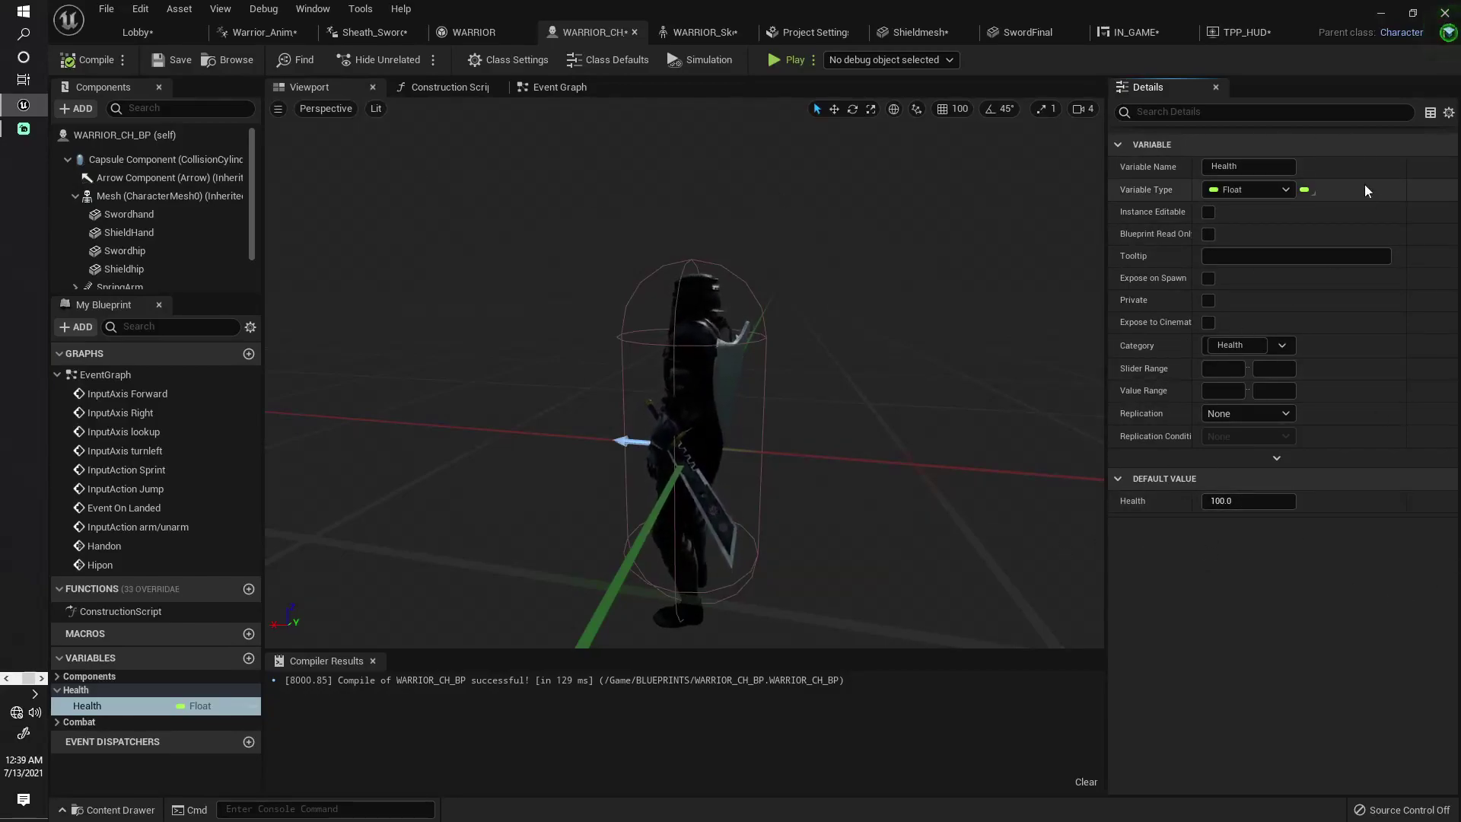
pyautogui.click(1141, 32)
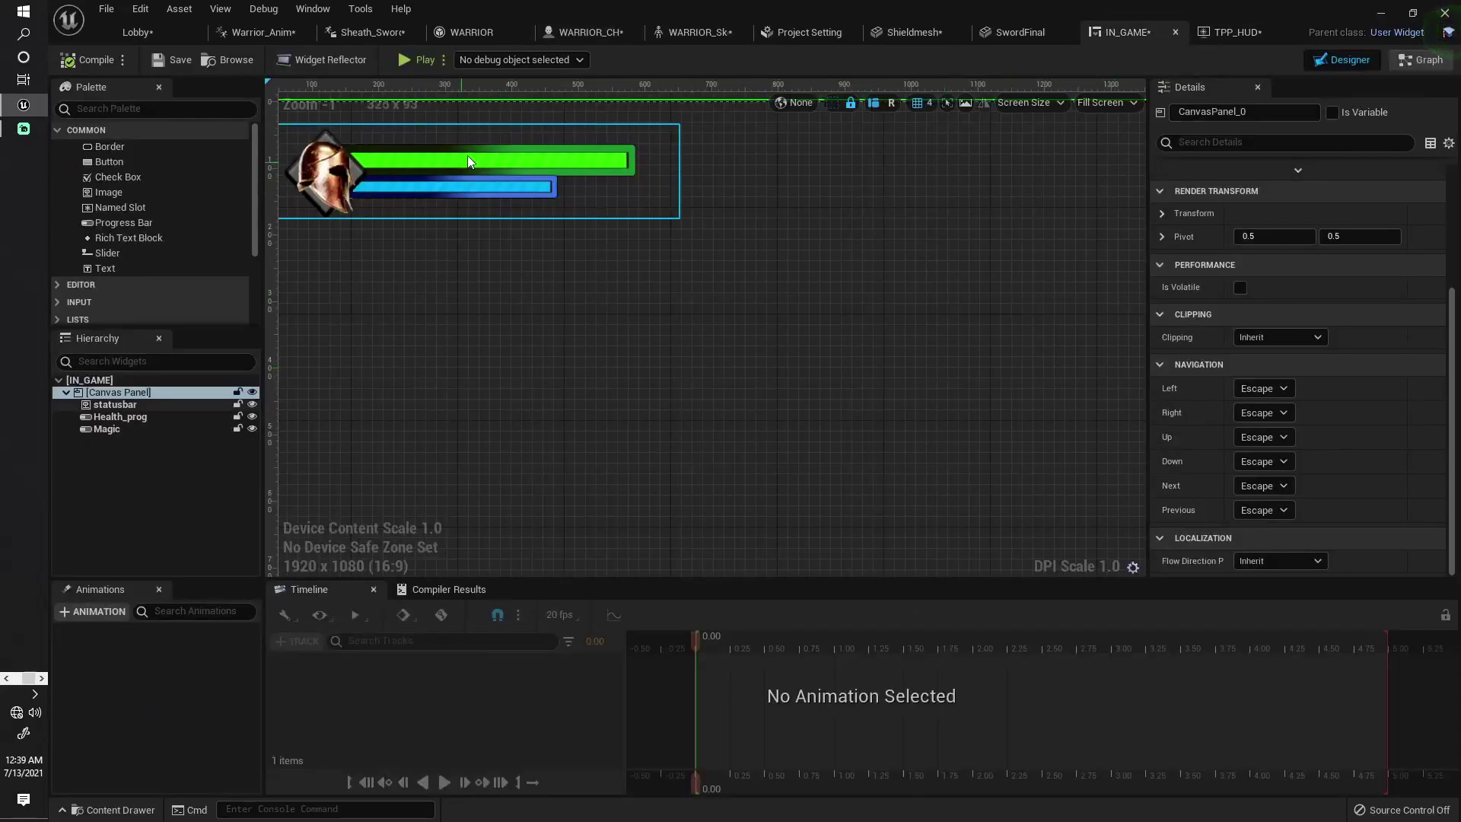
pyautogui.click(529, 162)
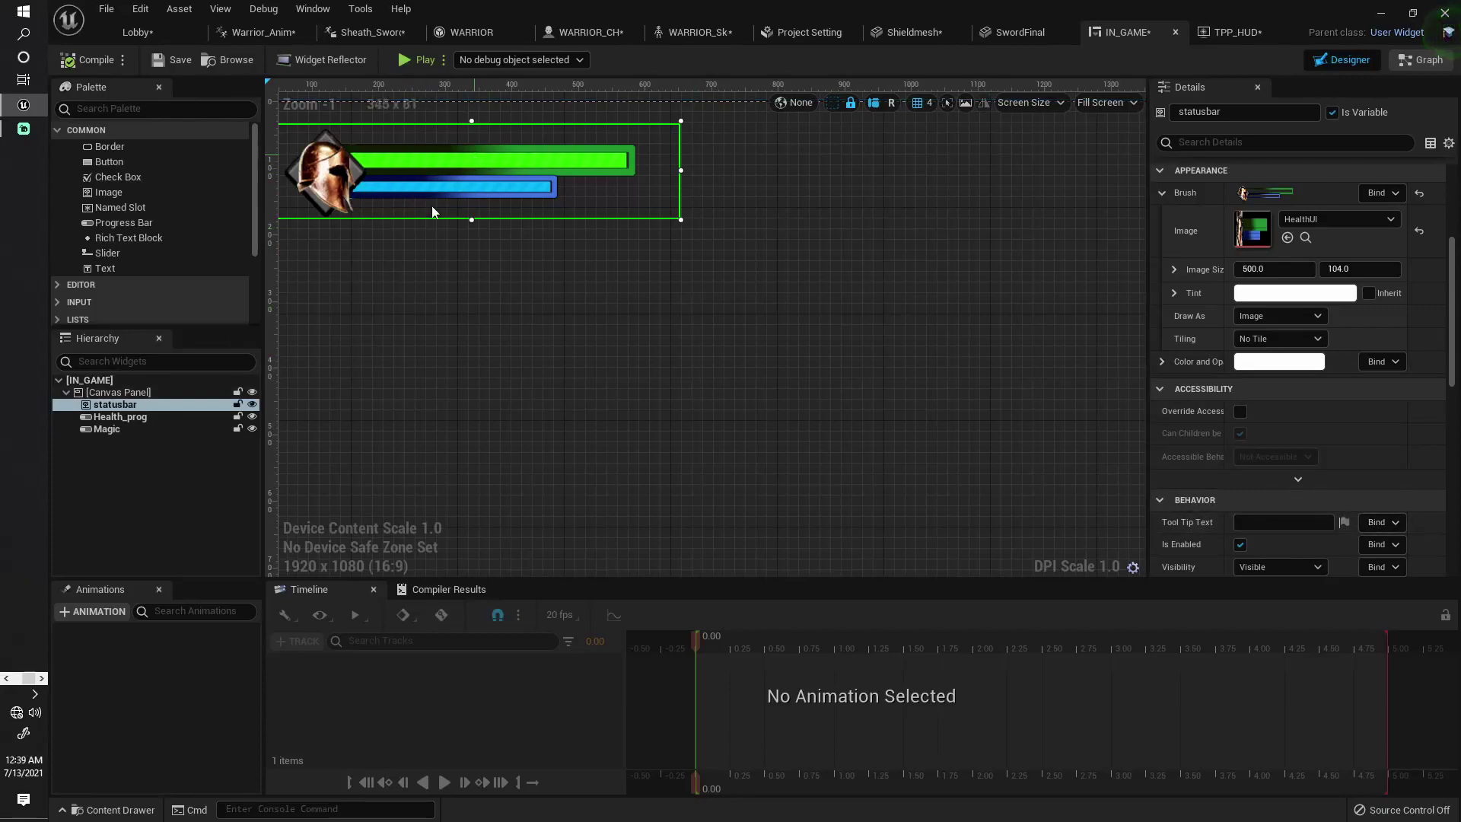
pyautogui.click(145, 418)
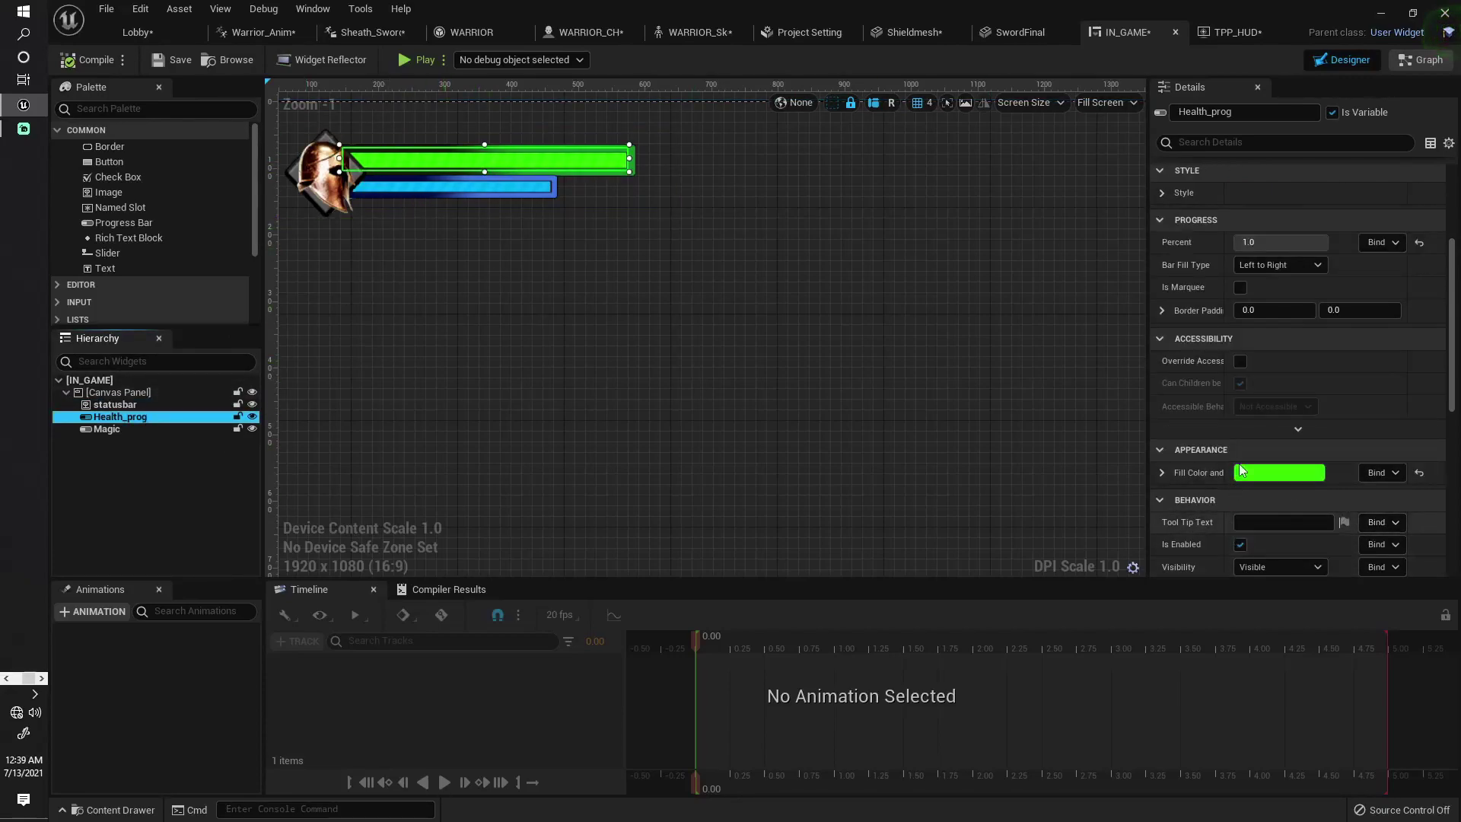
pyautogui.scroll(2, 1294, 411)
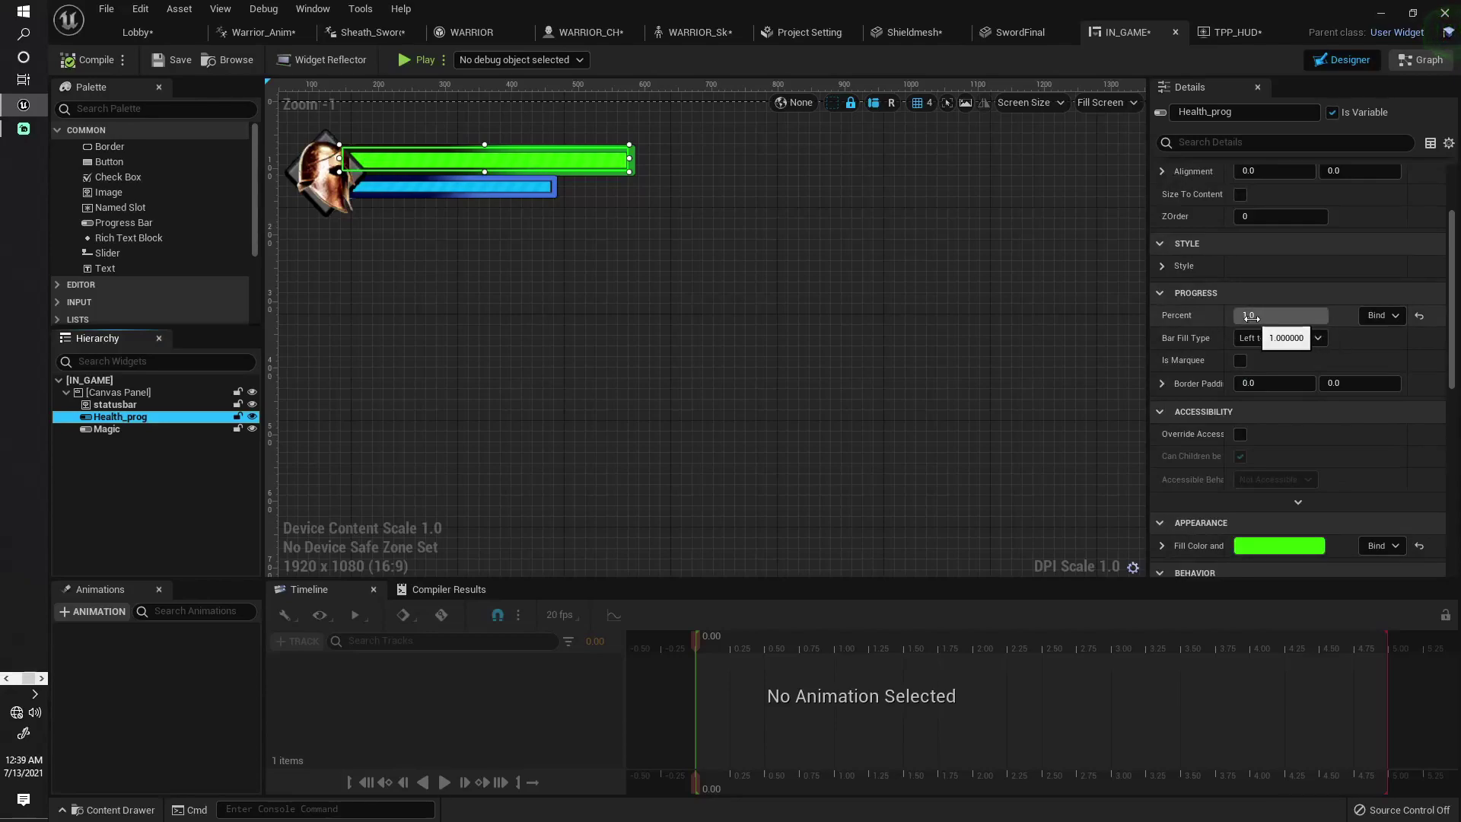
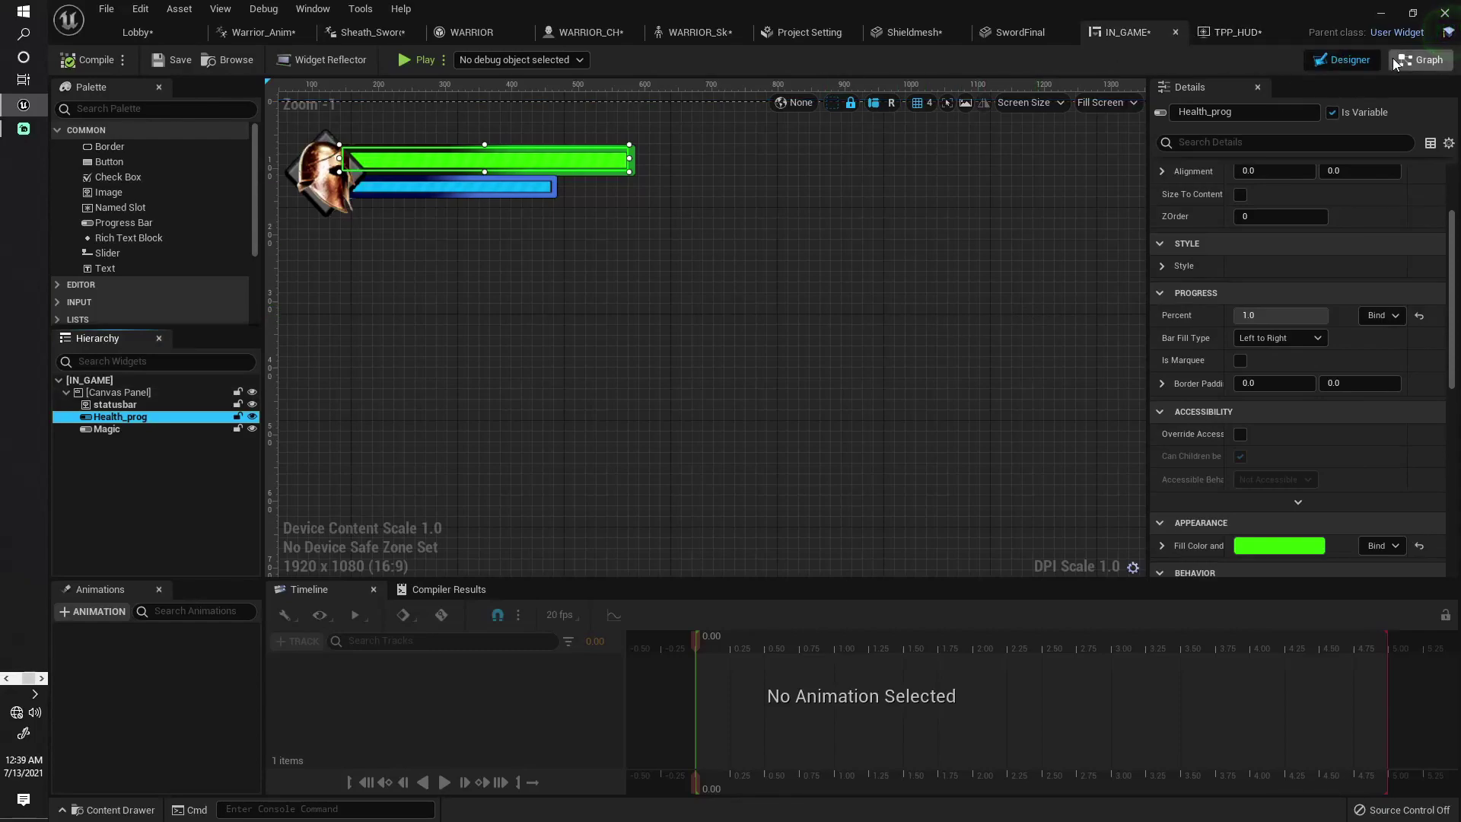
# Delete Event Pre Construct and Event Construct, keeping Event Tick, and search 'casttow' from it.
pyautogui.click(1420, 59)
pyautogui.moveTo(1003, 321); pyautogui.dragTo(797, 333, button='right')
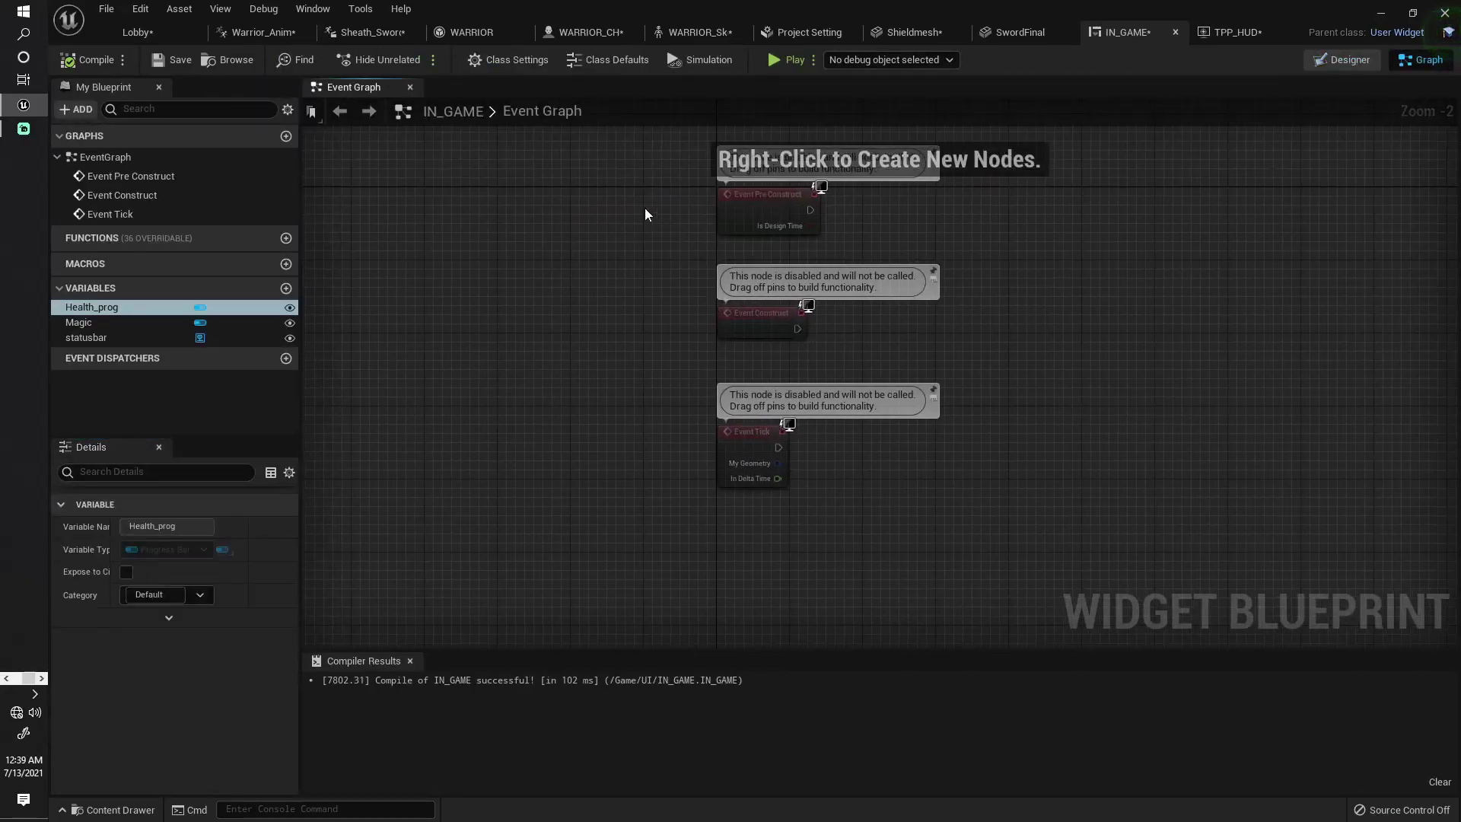
pyautogui.moveTo(674, 198); pyautogui.dragTo(898, 355)
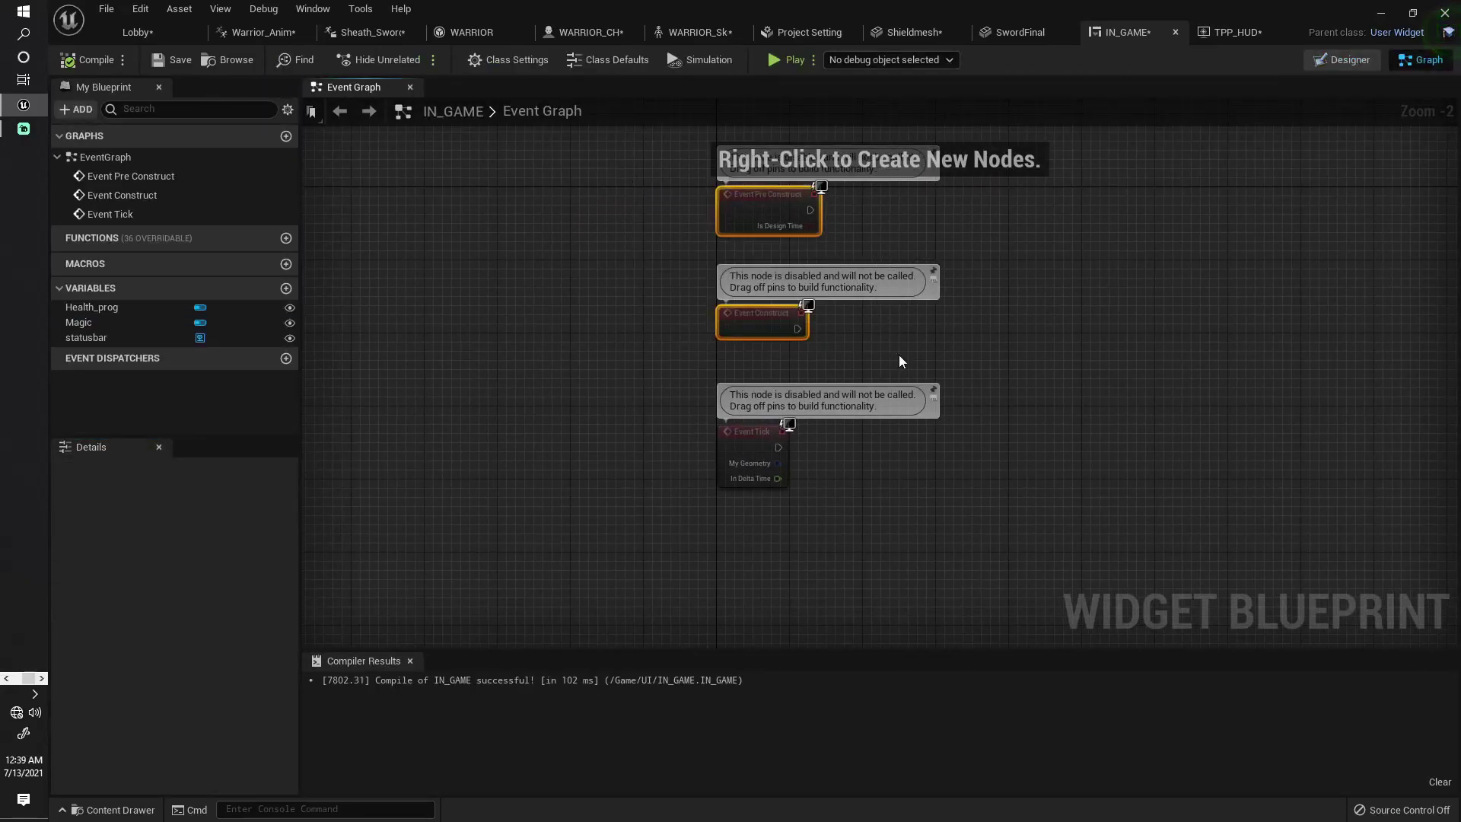
pyautogui.press('Delete')
pyautogui.moveTo(787, 440); pyautogui.dragTo(622, 321)
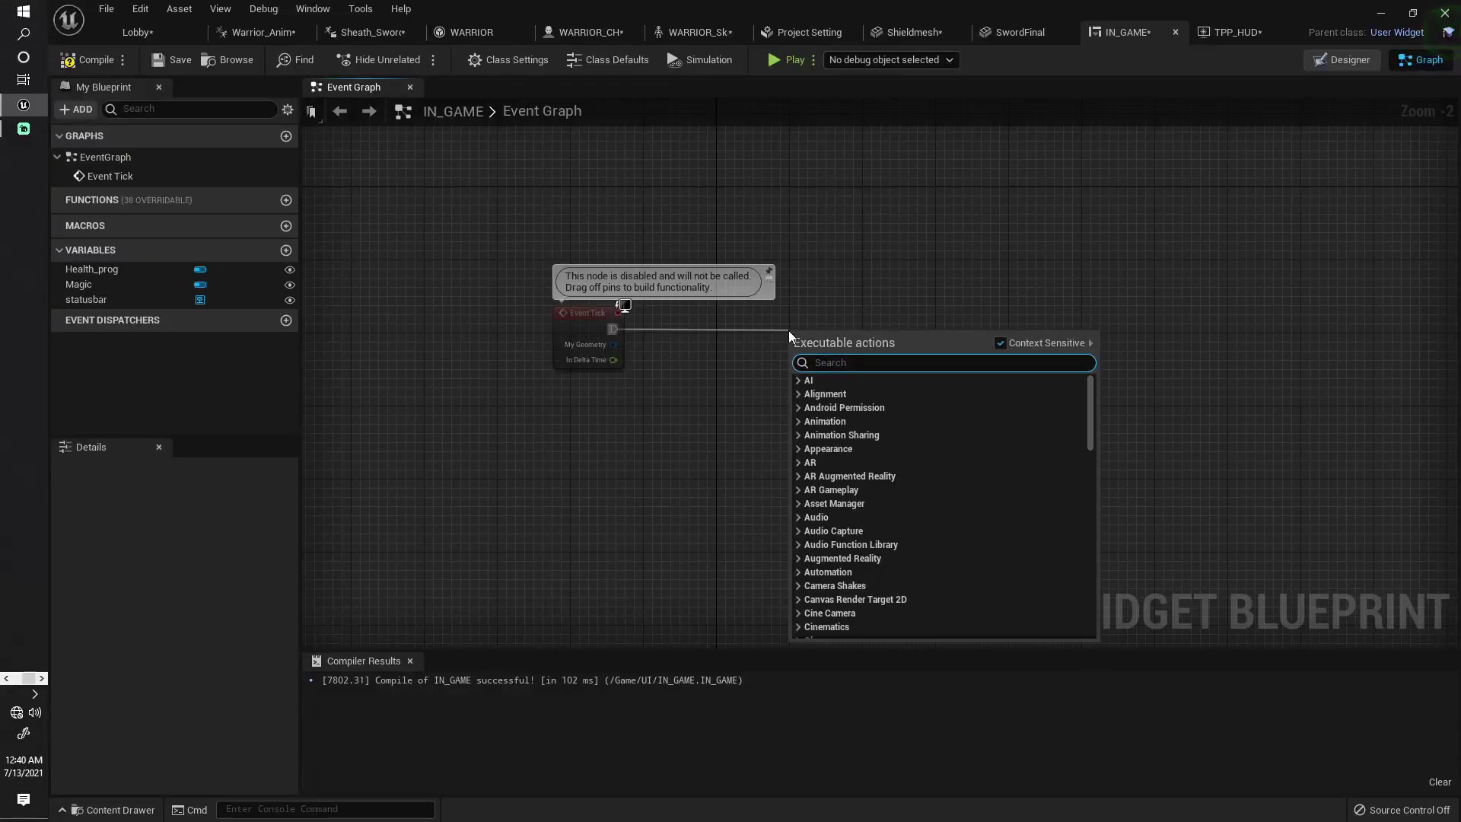
pyautogui.write('castt')
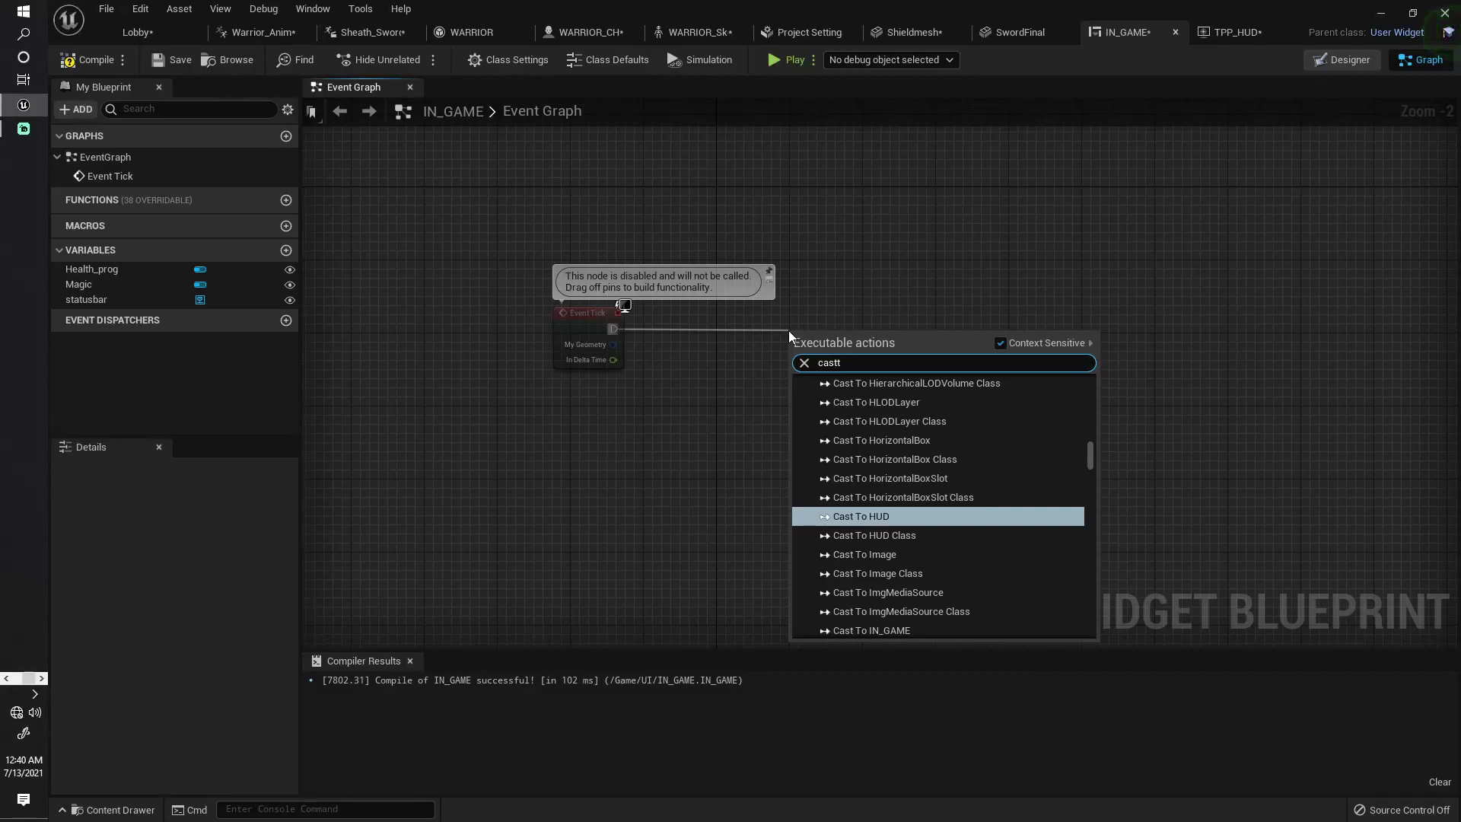
pyautogui.write('ow')
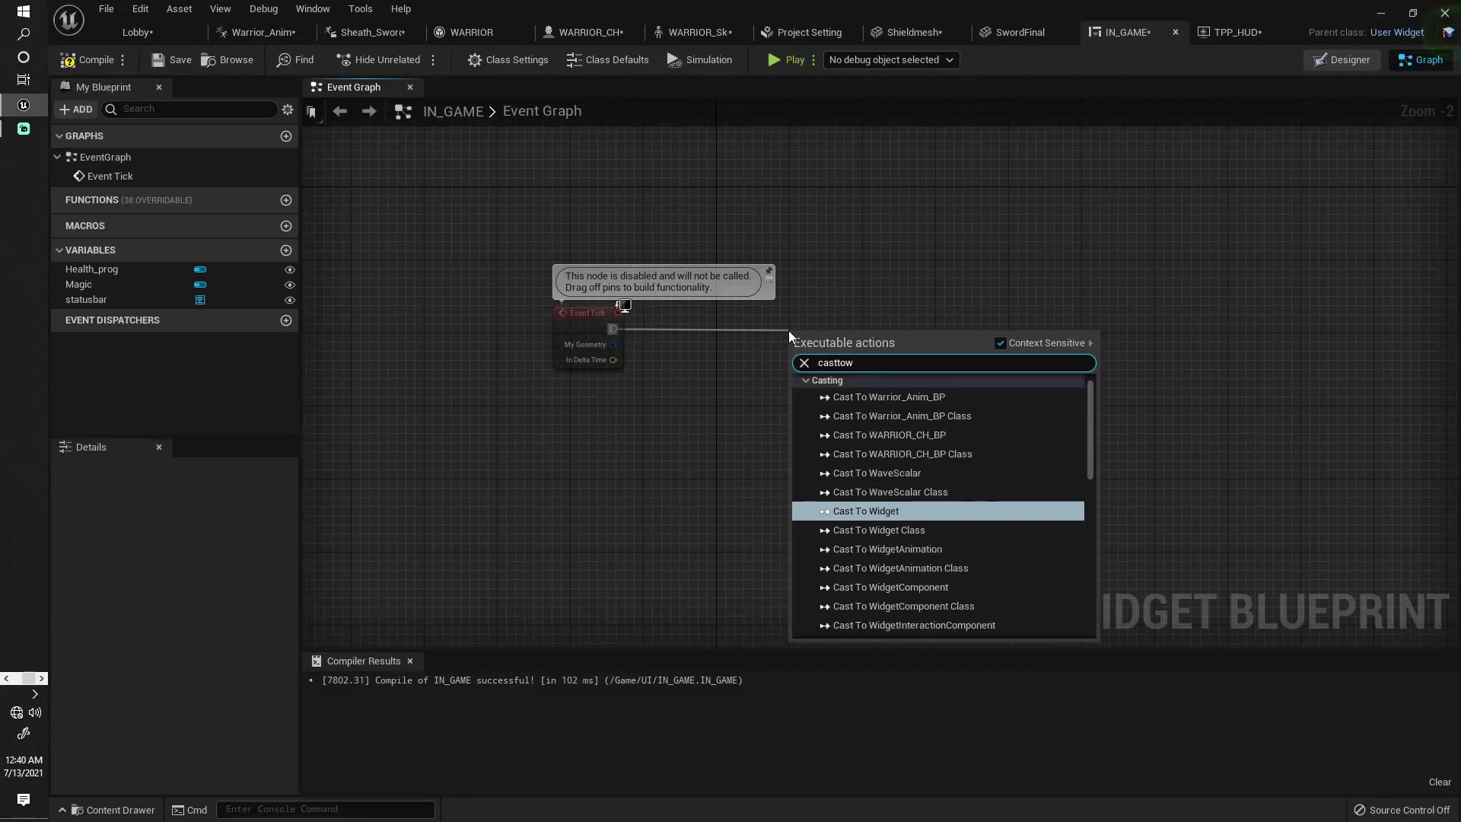
# Add a Cast To WARRIOR_CH_BP node driven by Event Tick and align it.
pyautogui.click(913, 434)
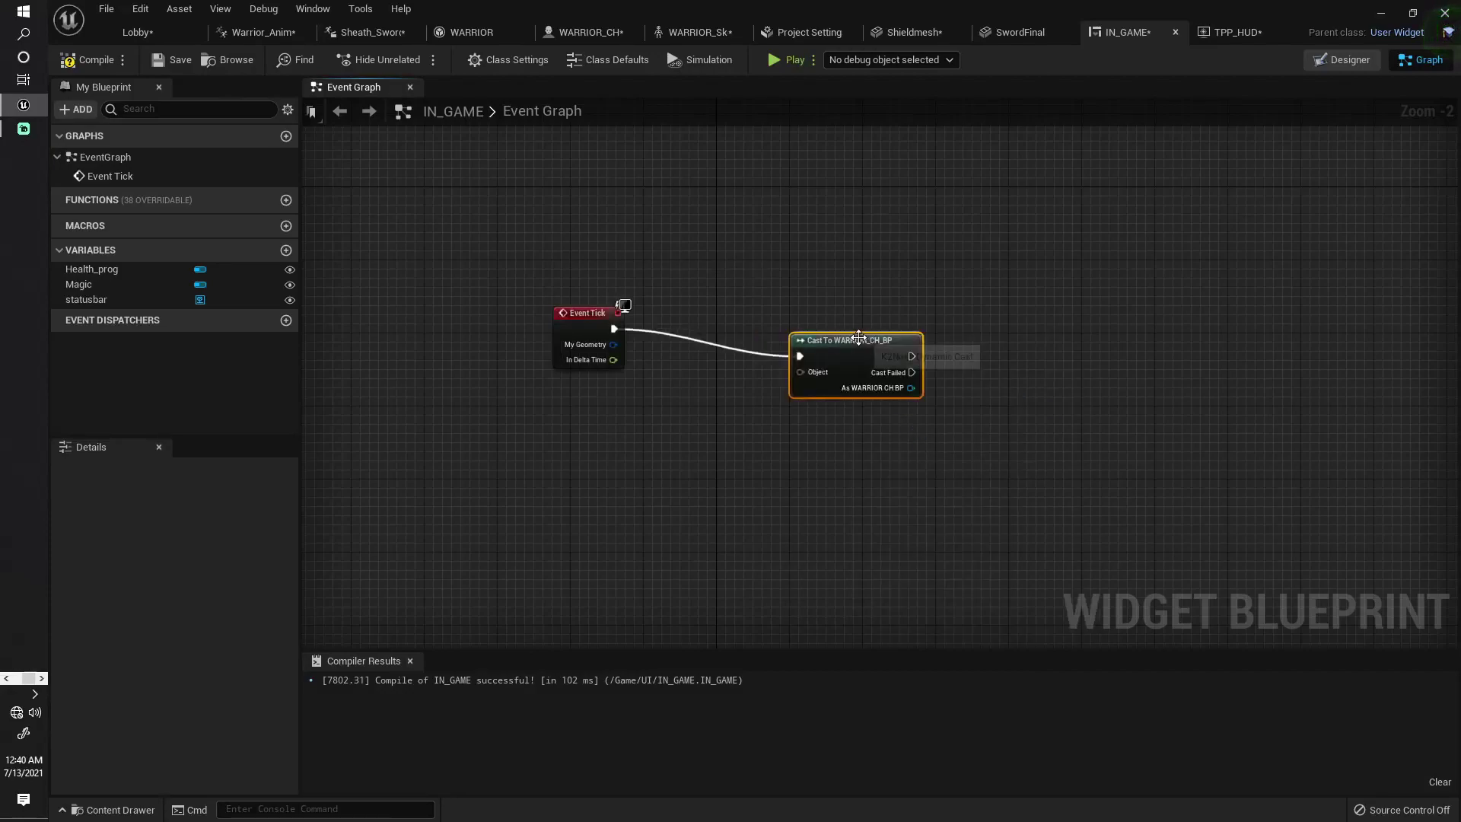
pyautogui.moveTo(859, 337); pyautogui.dragTo(875, 307)
pyautogui.scroll(2, 874, 307)
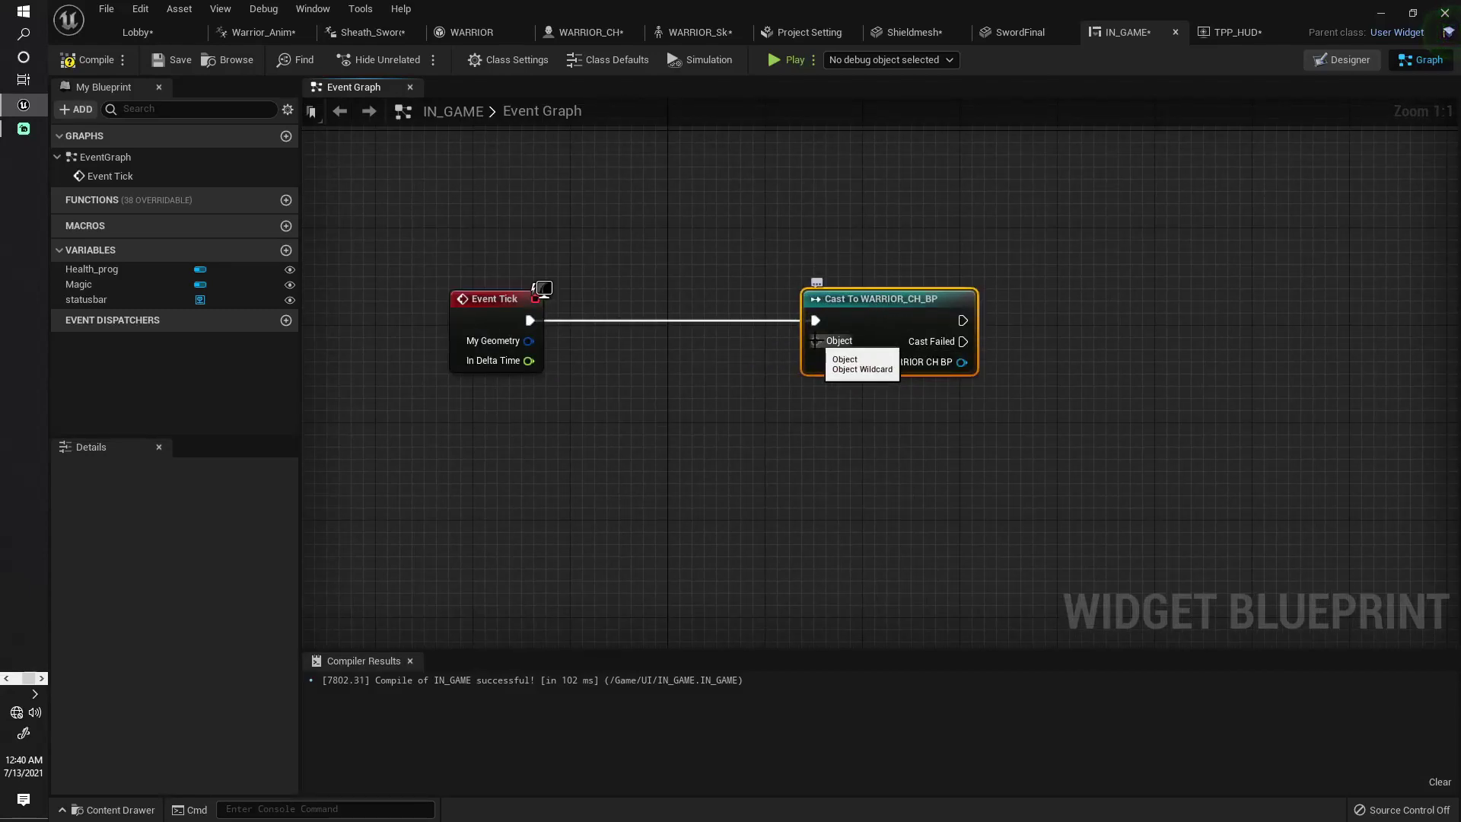
# Feed a Get Player Pawn node into the cast's Object input.
pyautogui.moveTo(816, 340); pyautogui.dragTo(662, 493)
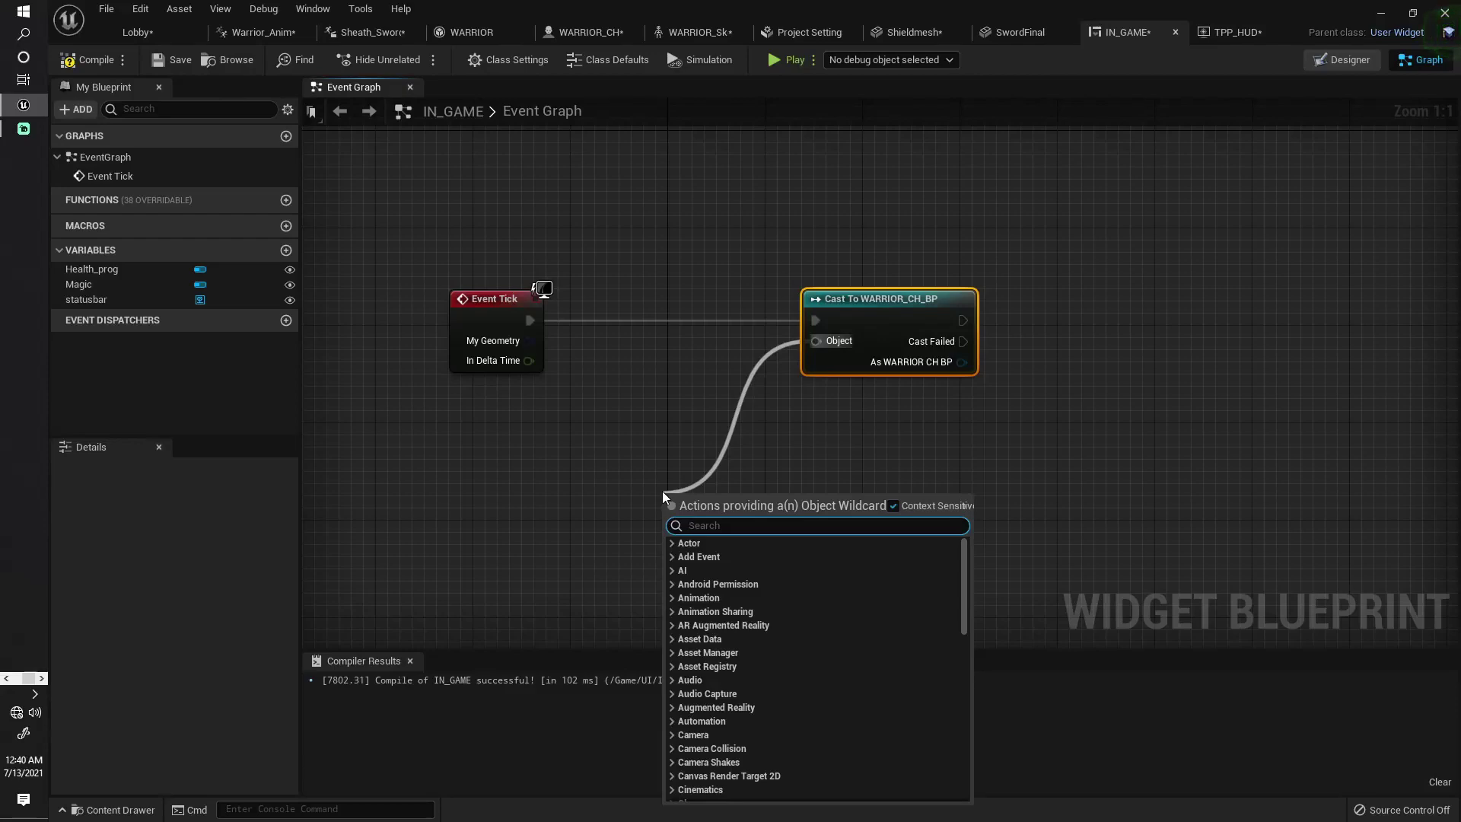
pyautogui.write('get')
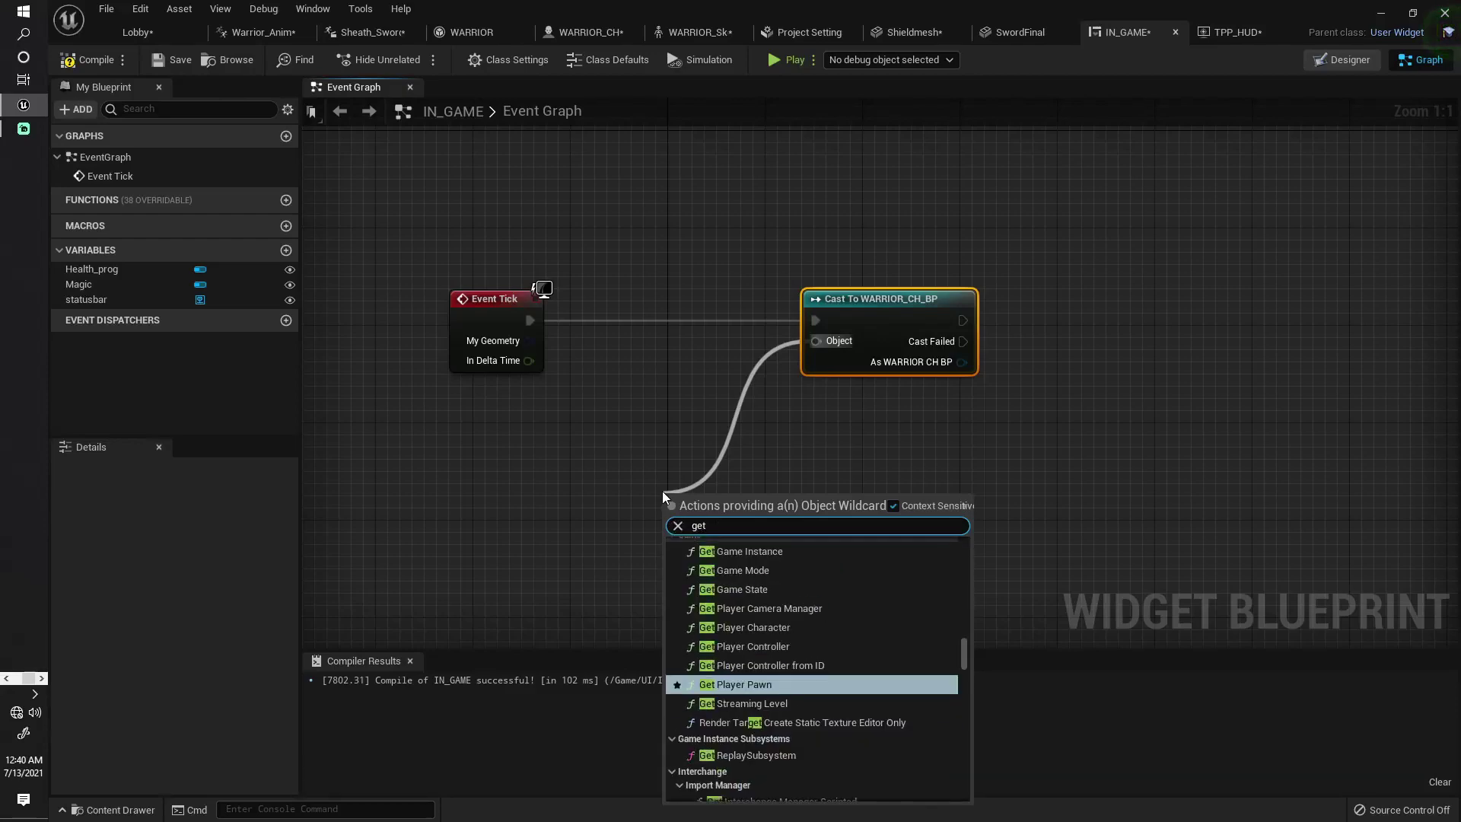
pyautogui.press('Return')
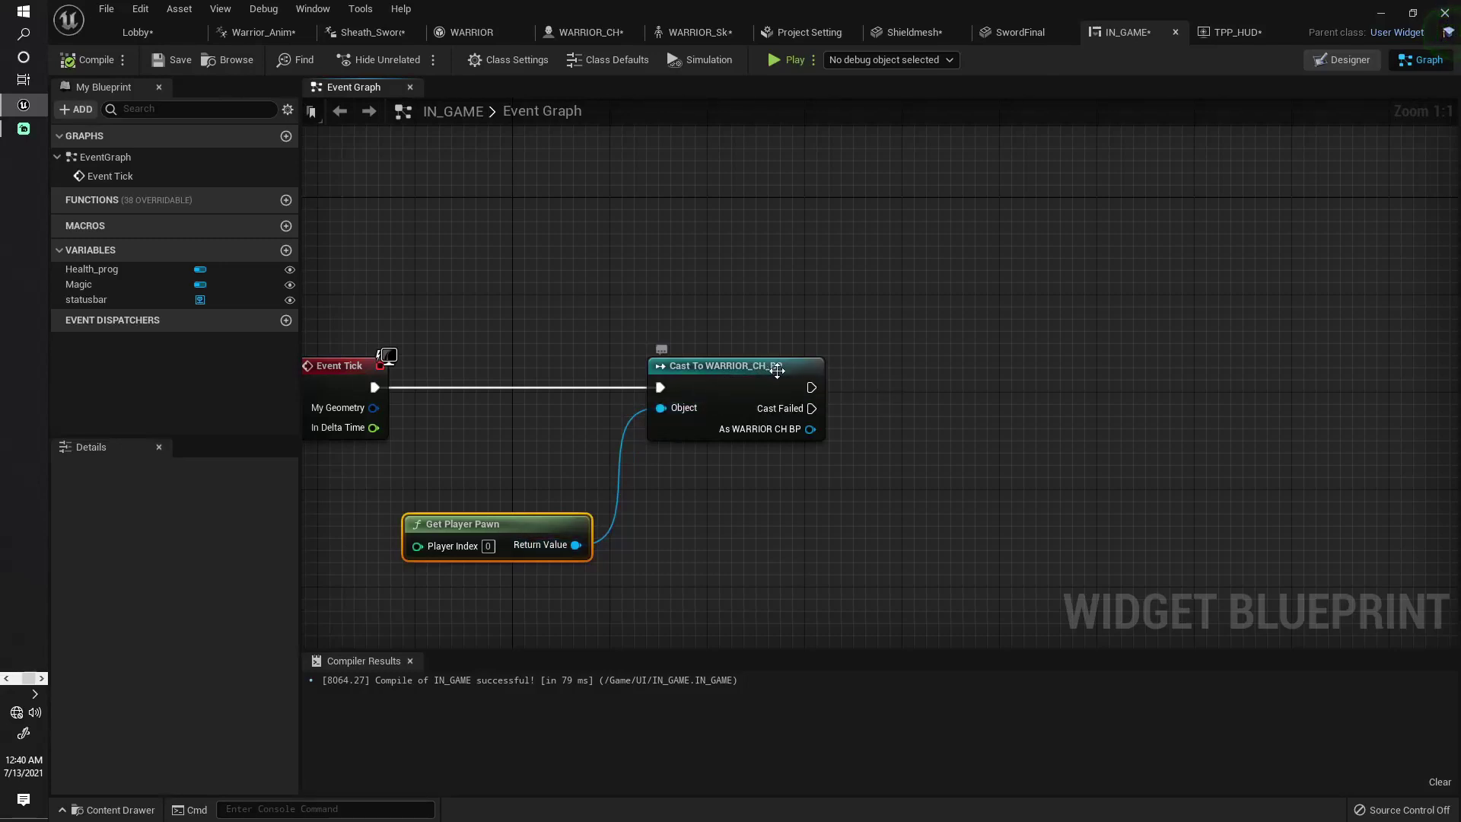
pyautogui.moveTo(972, 401); pyautogui.dragTo(963, 426, button='right')
pyautogui.moveTo(801, 455); pyautogui.dragTo(944, 567)
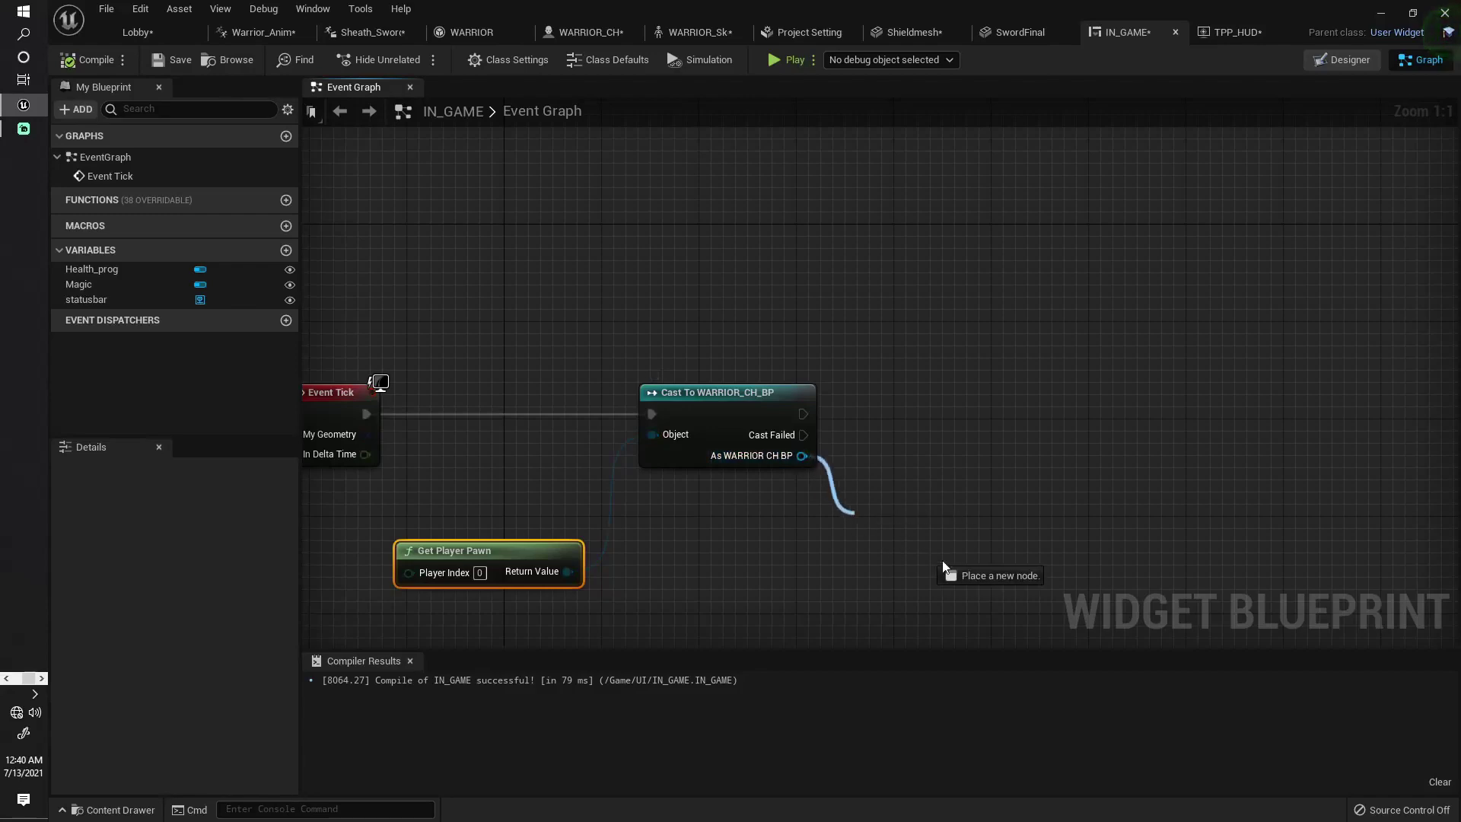
pyautogui.click(882, 588)
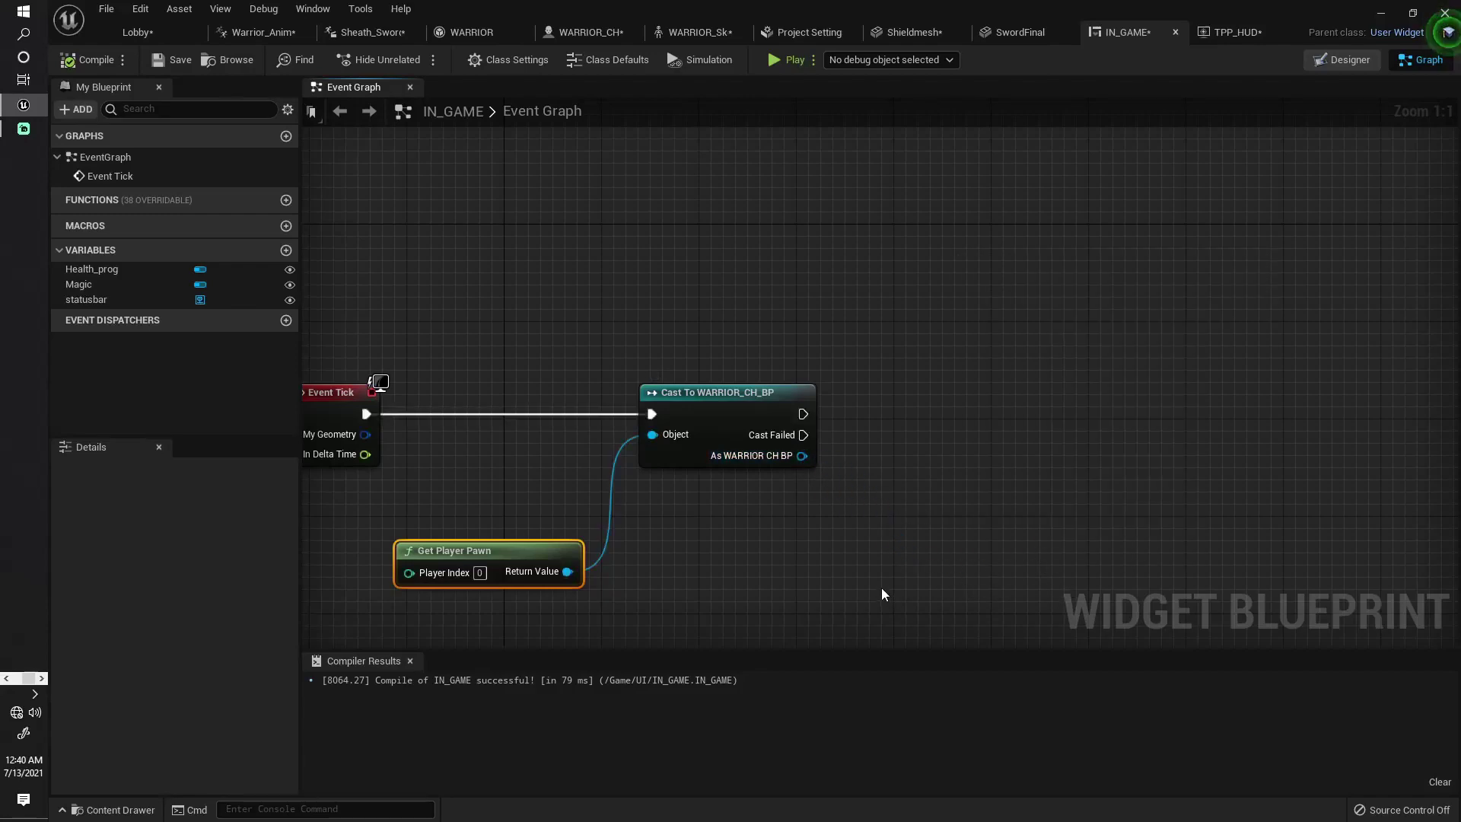
pyautogui.click(599, 31)
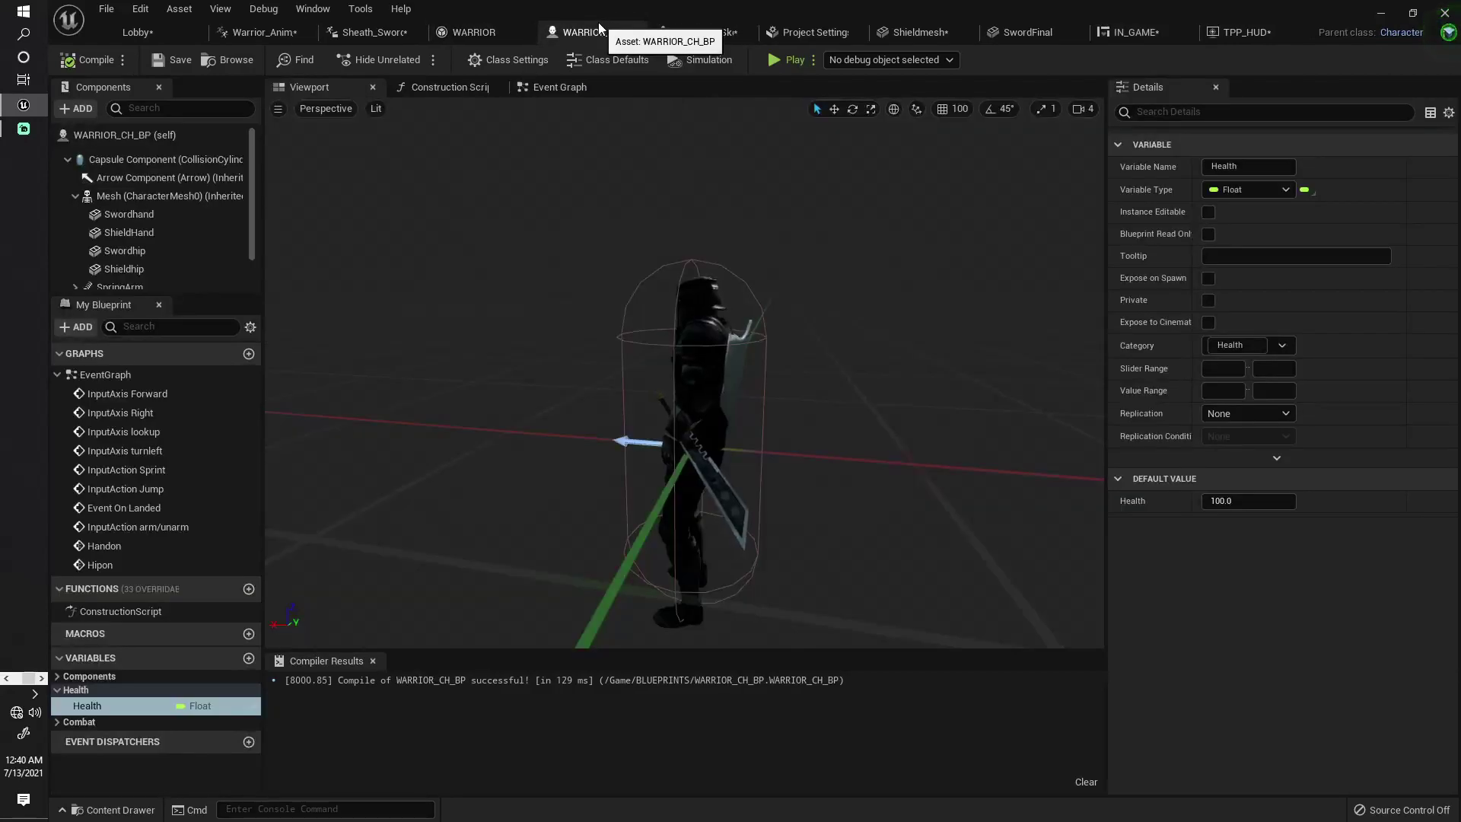
pyautogui.click(64, 678)
pyautogui.click(75, 720)
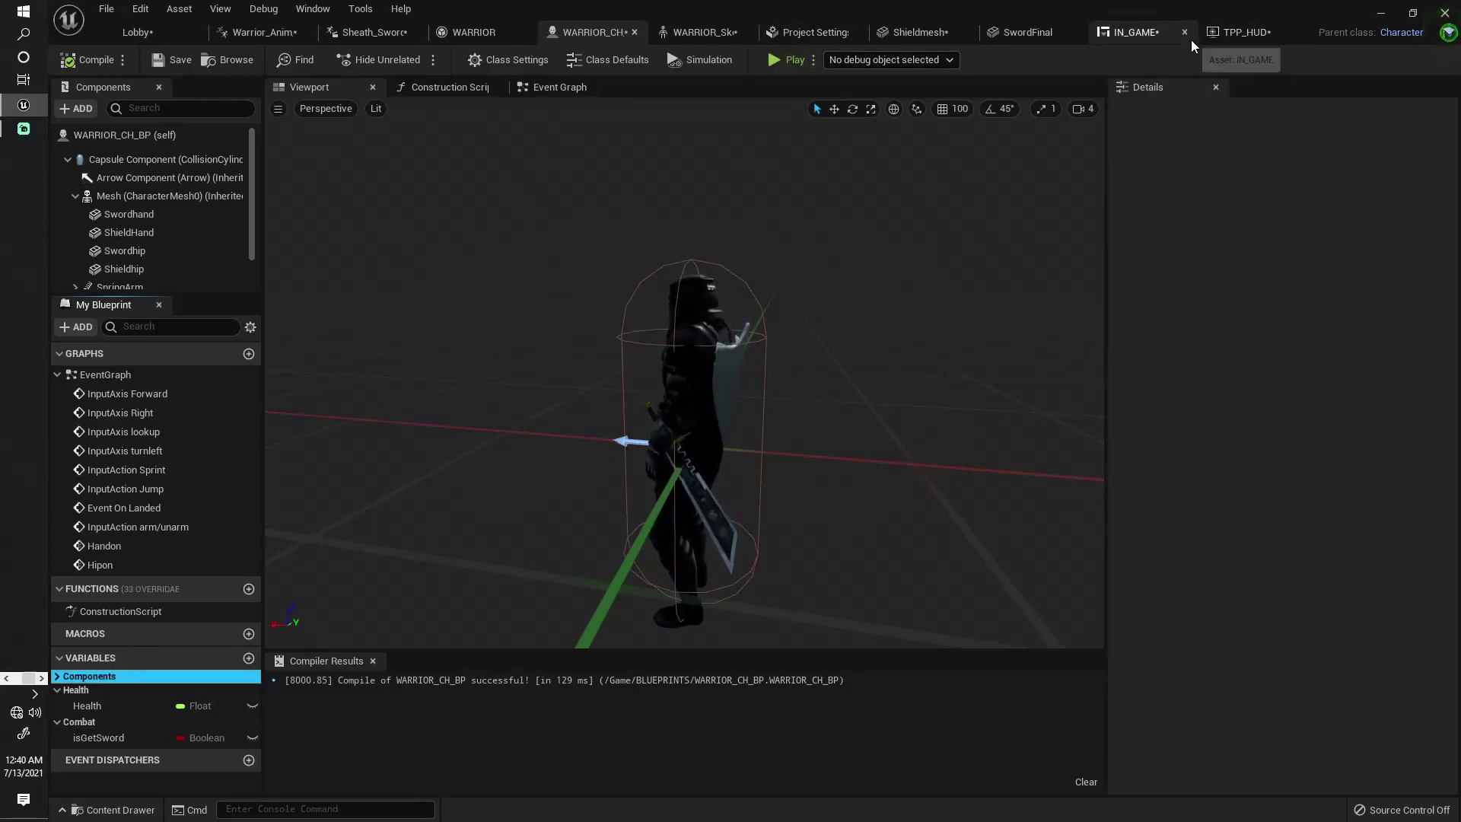
pyautogui.click(1149, 32)
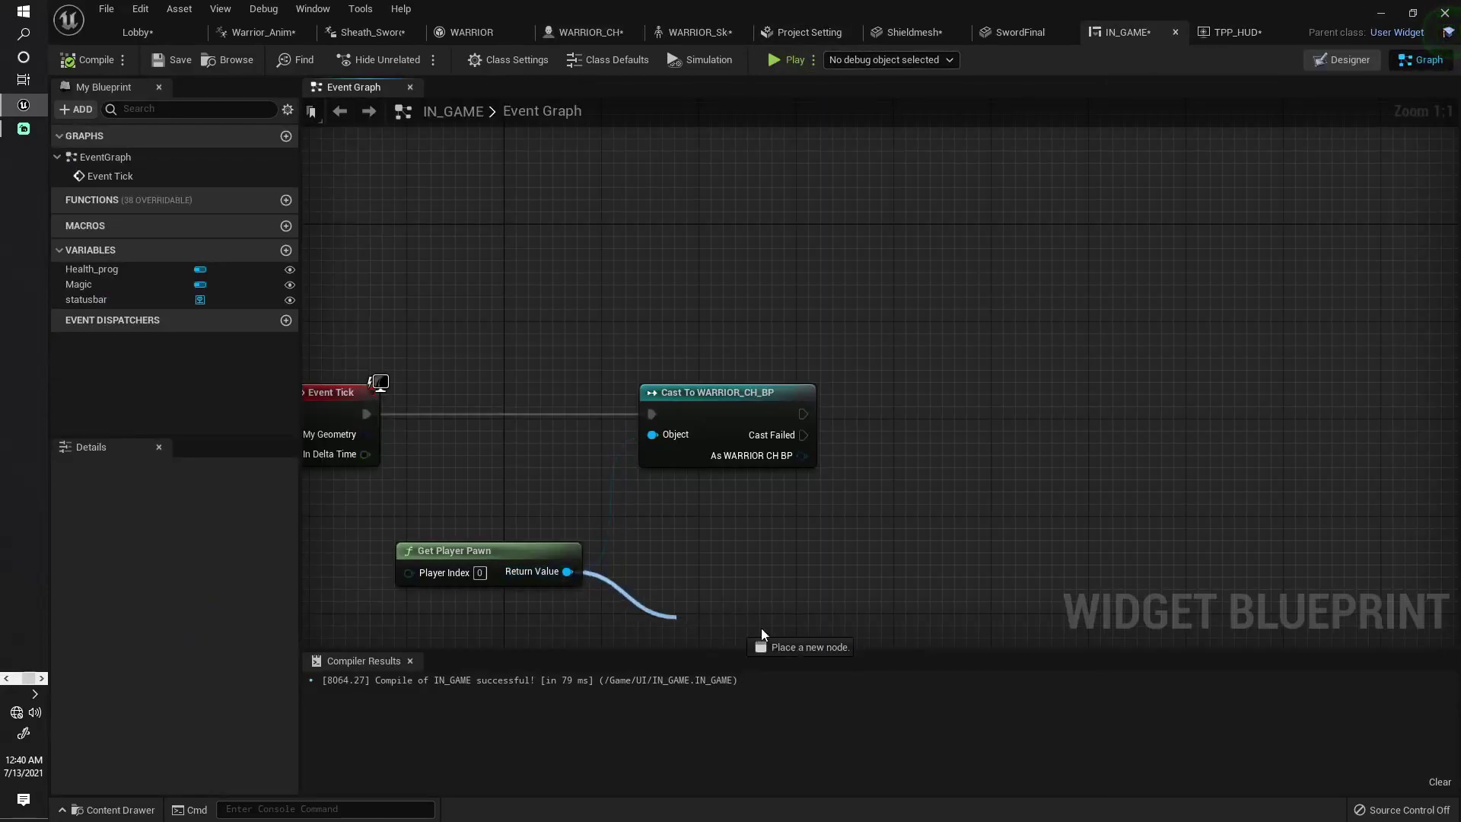
# Search actions from Get Player Pawn's Return Value, then abandon the search.
pyautogui.moveTo(567, 573); pyautogui.dragTo(779, 631)
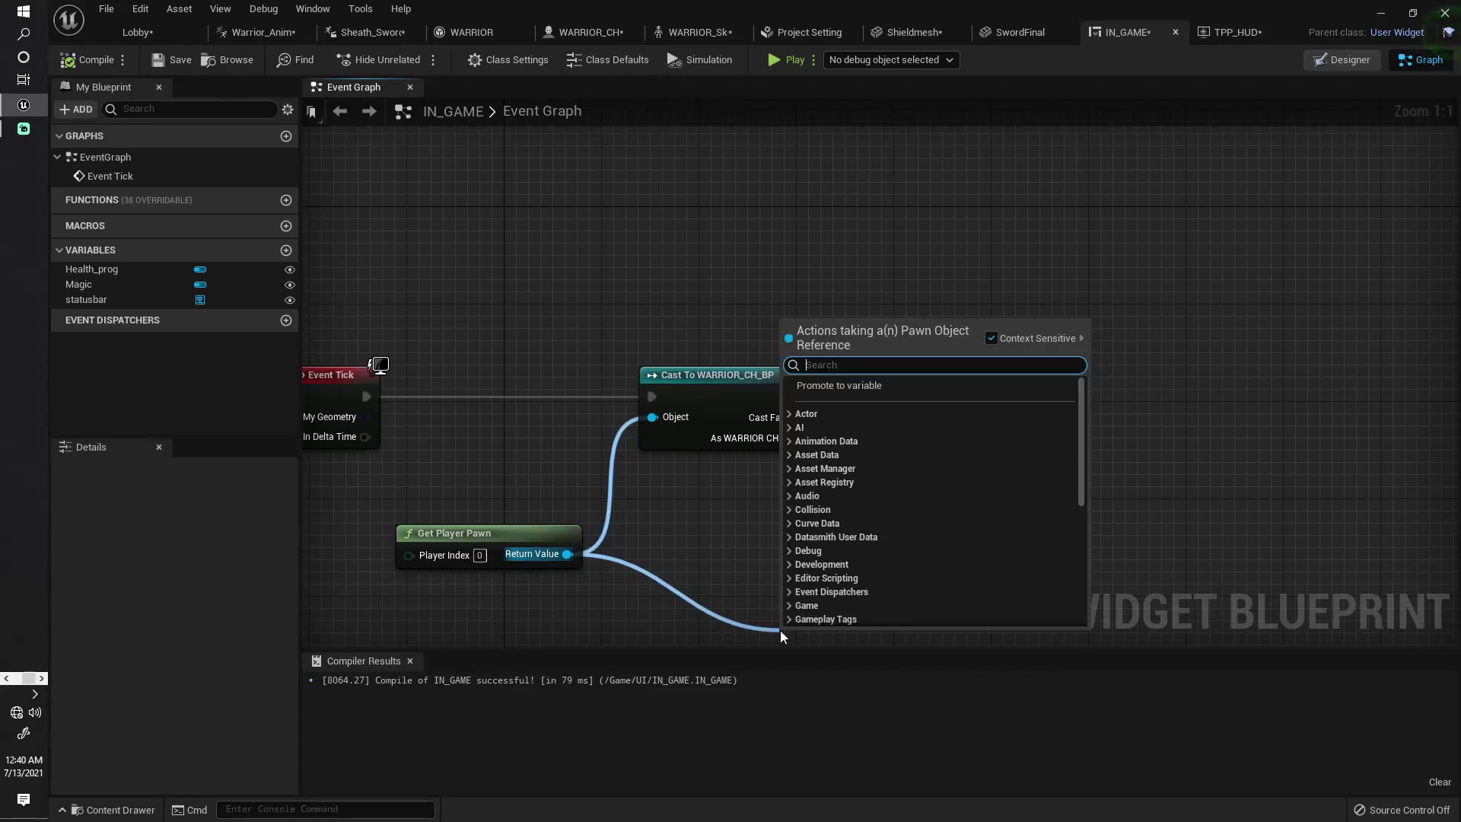
pyautogui.write('isge')
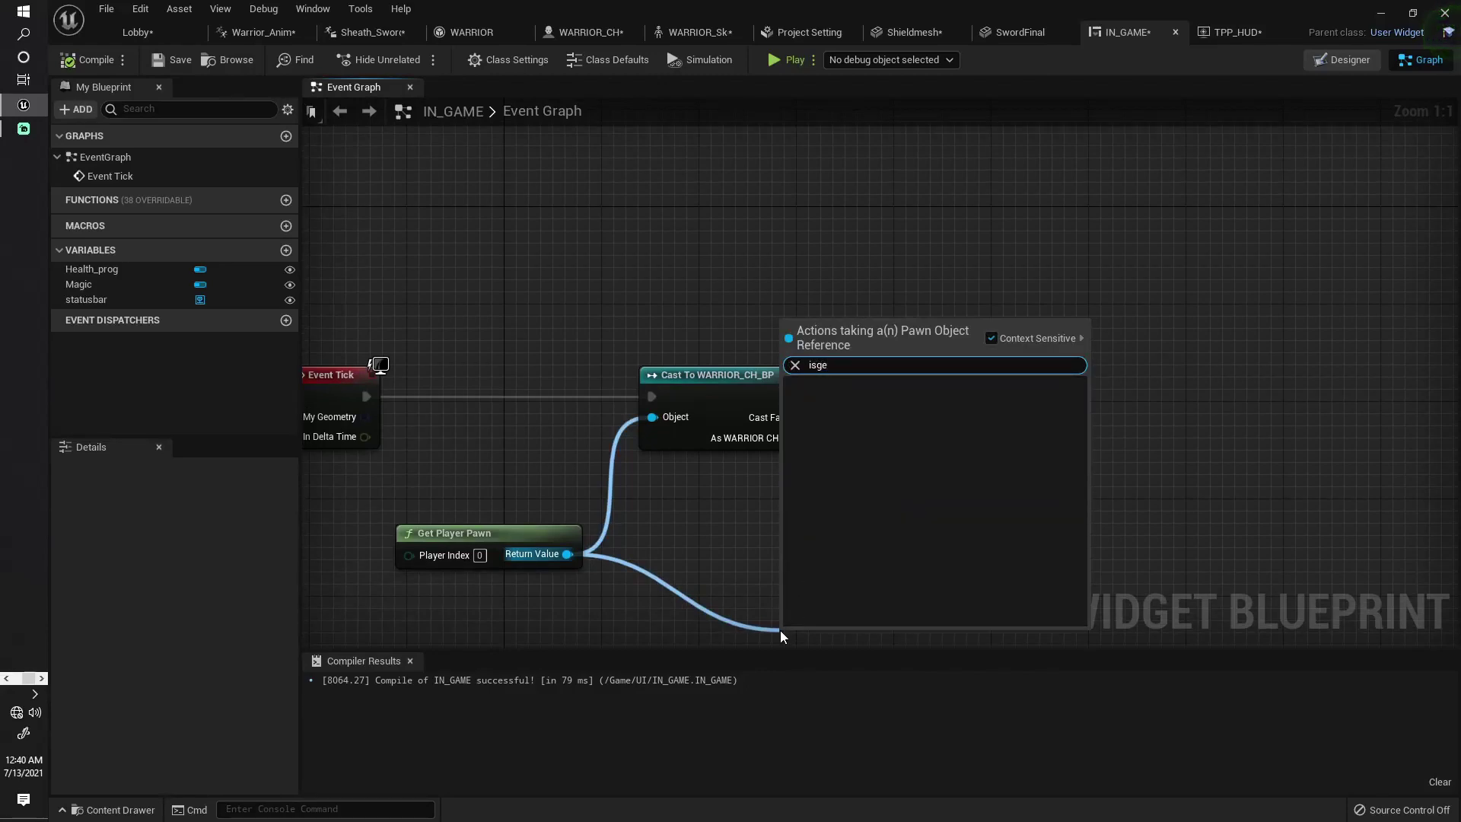
pyautogui.press('BackSpace')
pyautogui.press('BackSpace')
pyautogui.press('BackSpace')
pyautogui.write('s')
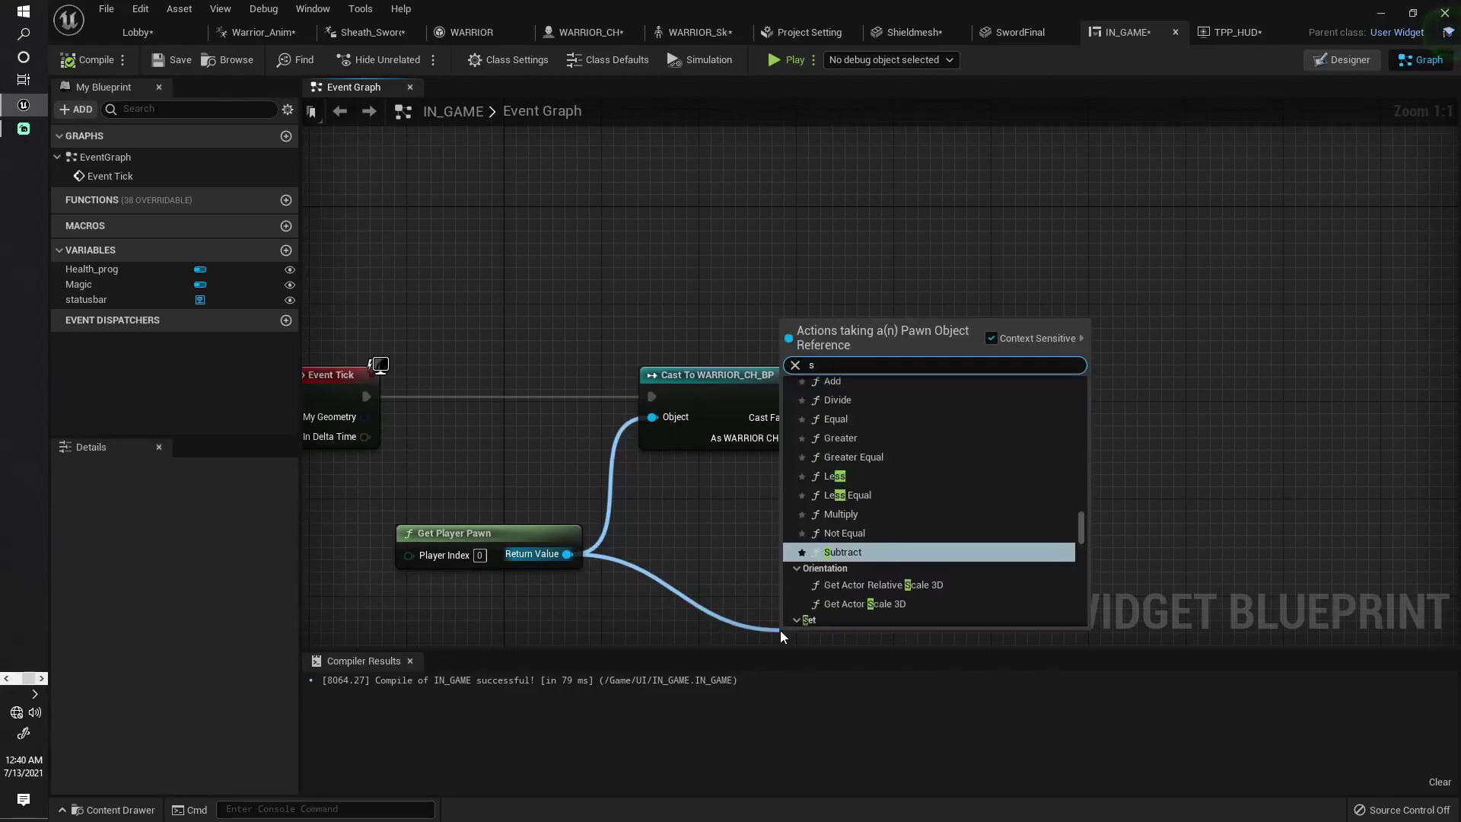
pyautogui.write('wo')
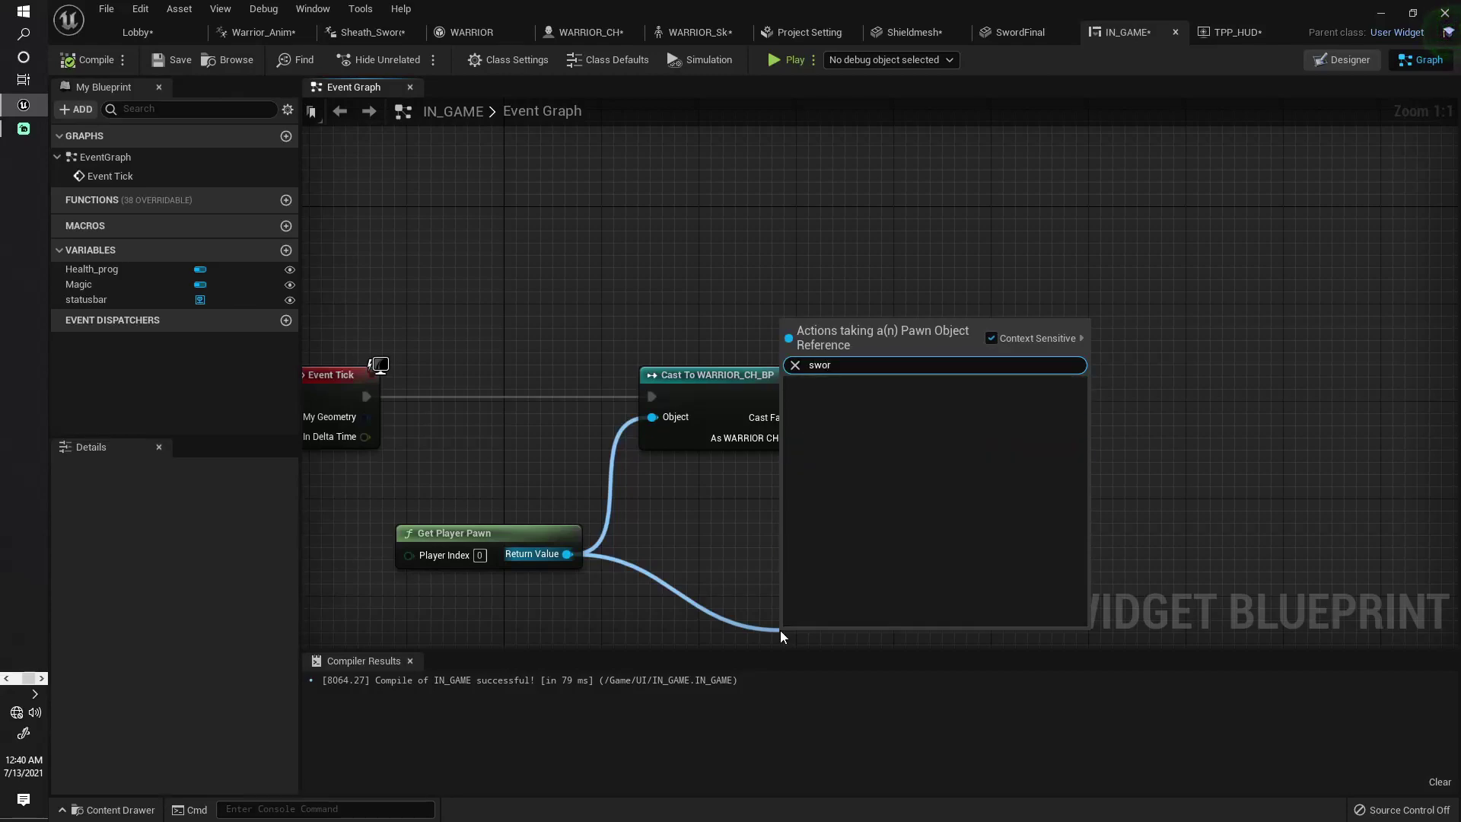
pyautogui.press('BackSpace')
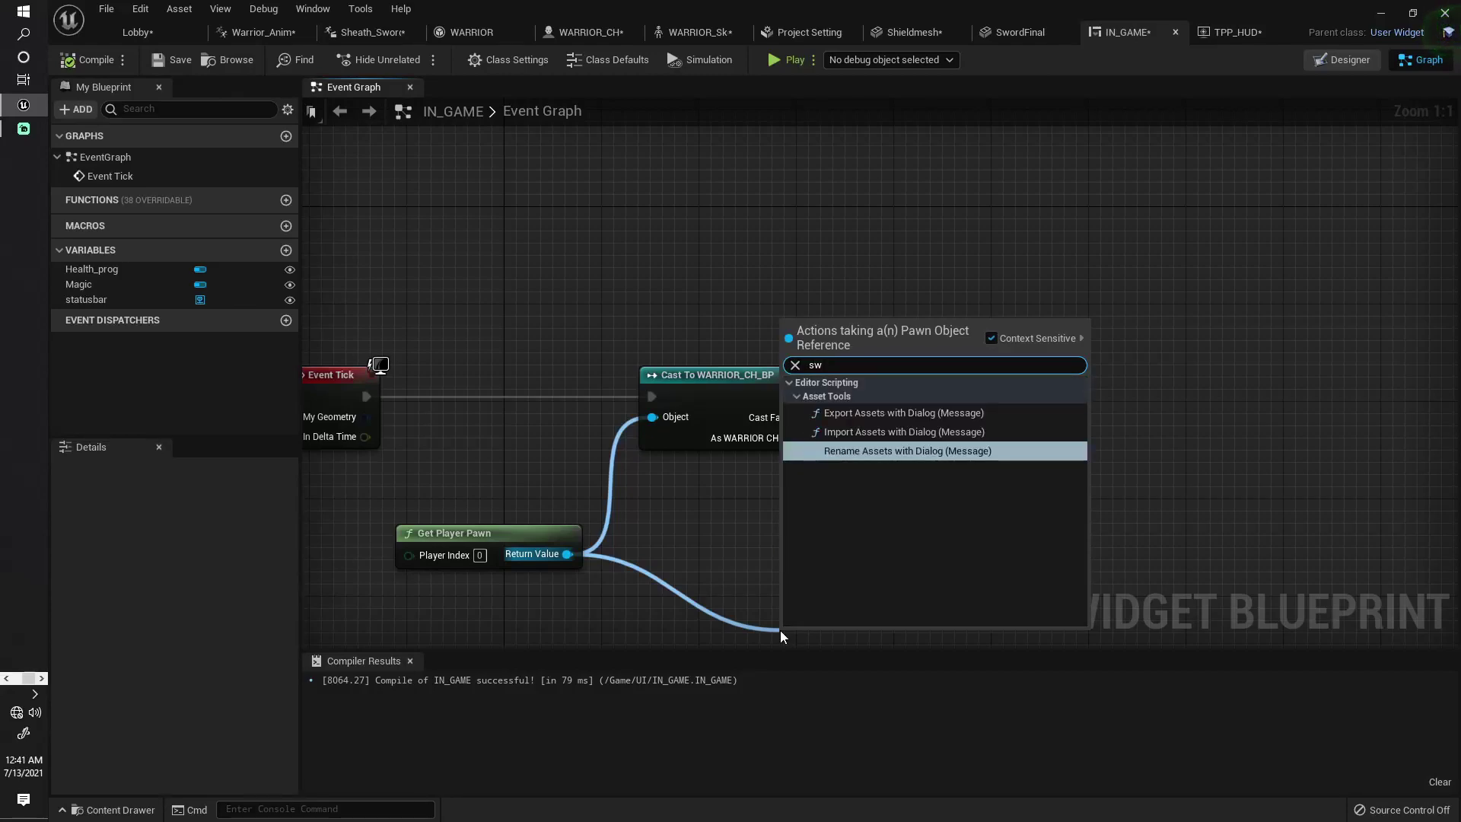
pyautogui.press('BackSpace')
pyautogui.press('BackSpace')
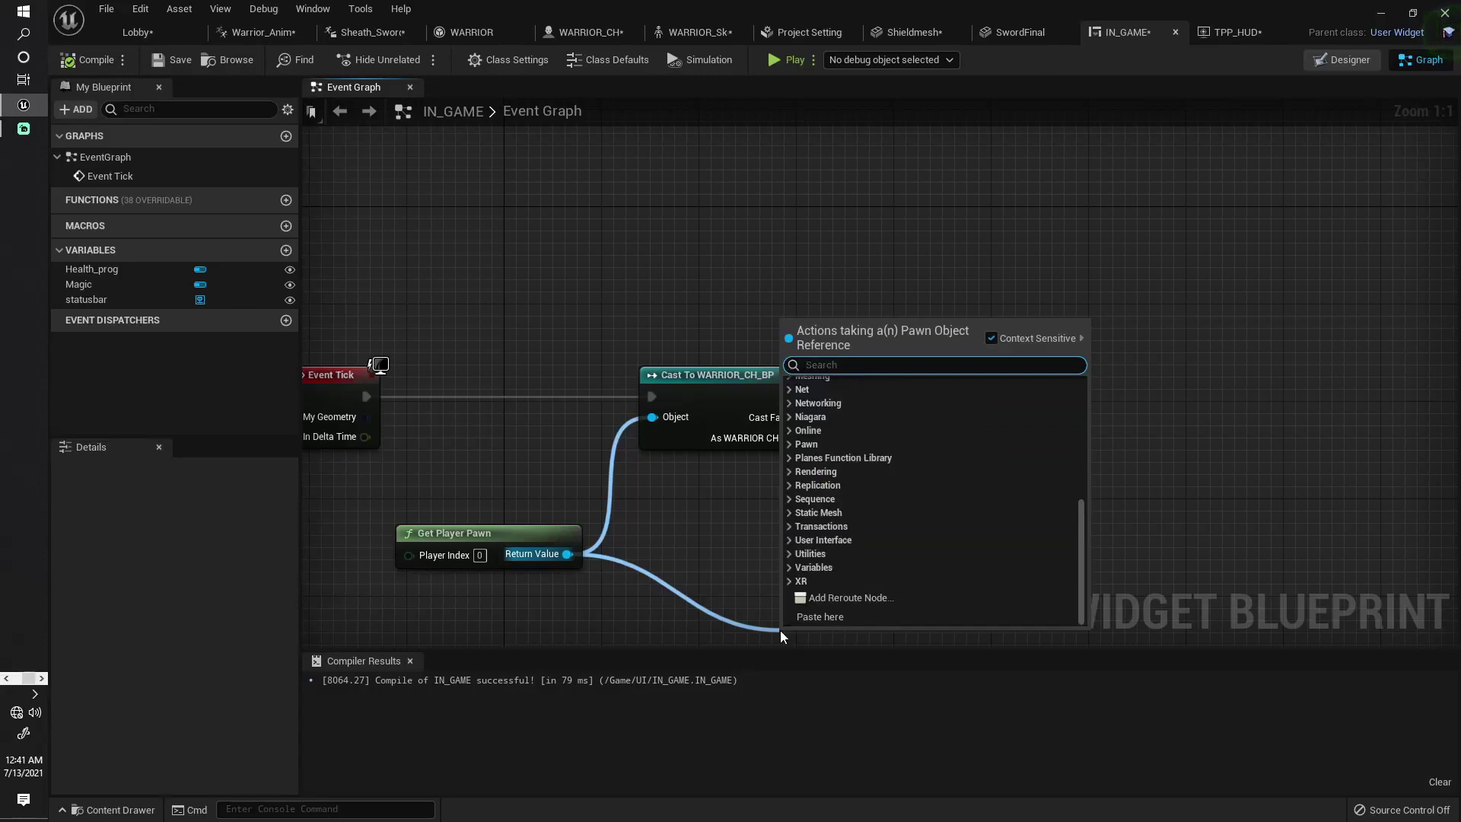
pyautogui.click(720, 545)
# Add a Get Health node reading from the cast's As WARRIOR CH BP output.
pyautogui.moveTo(802, 439); pyautogui.dragTo(926, 537)
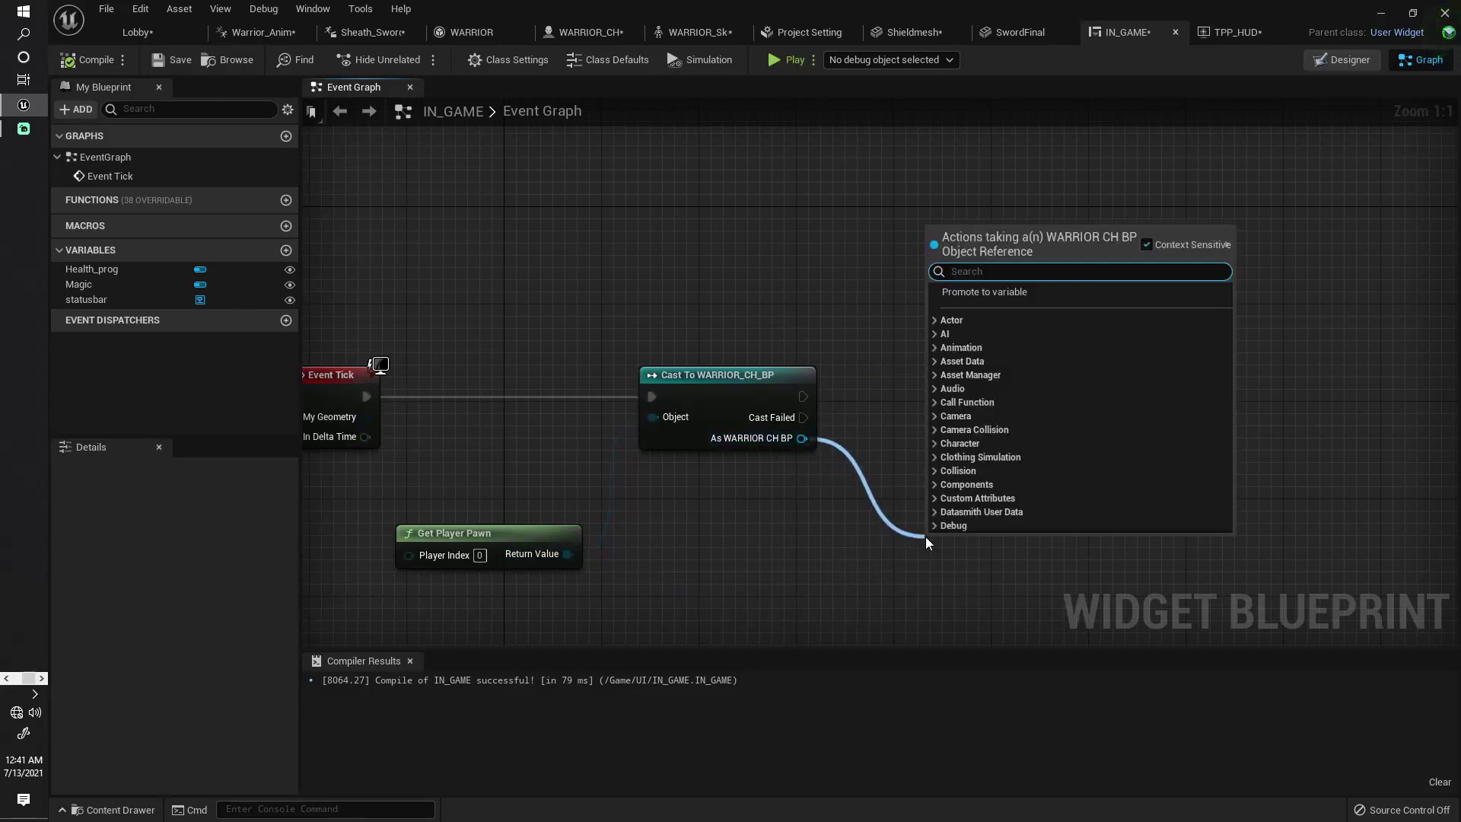
pyautogui.write('swo')
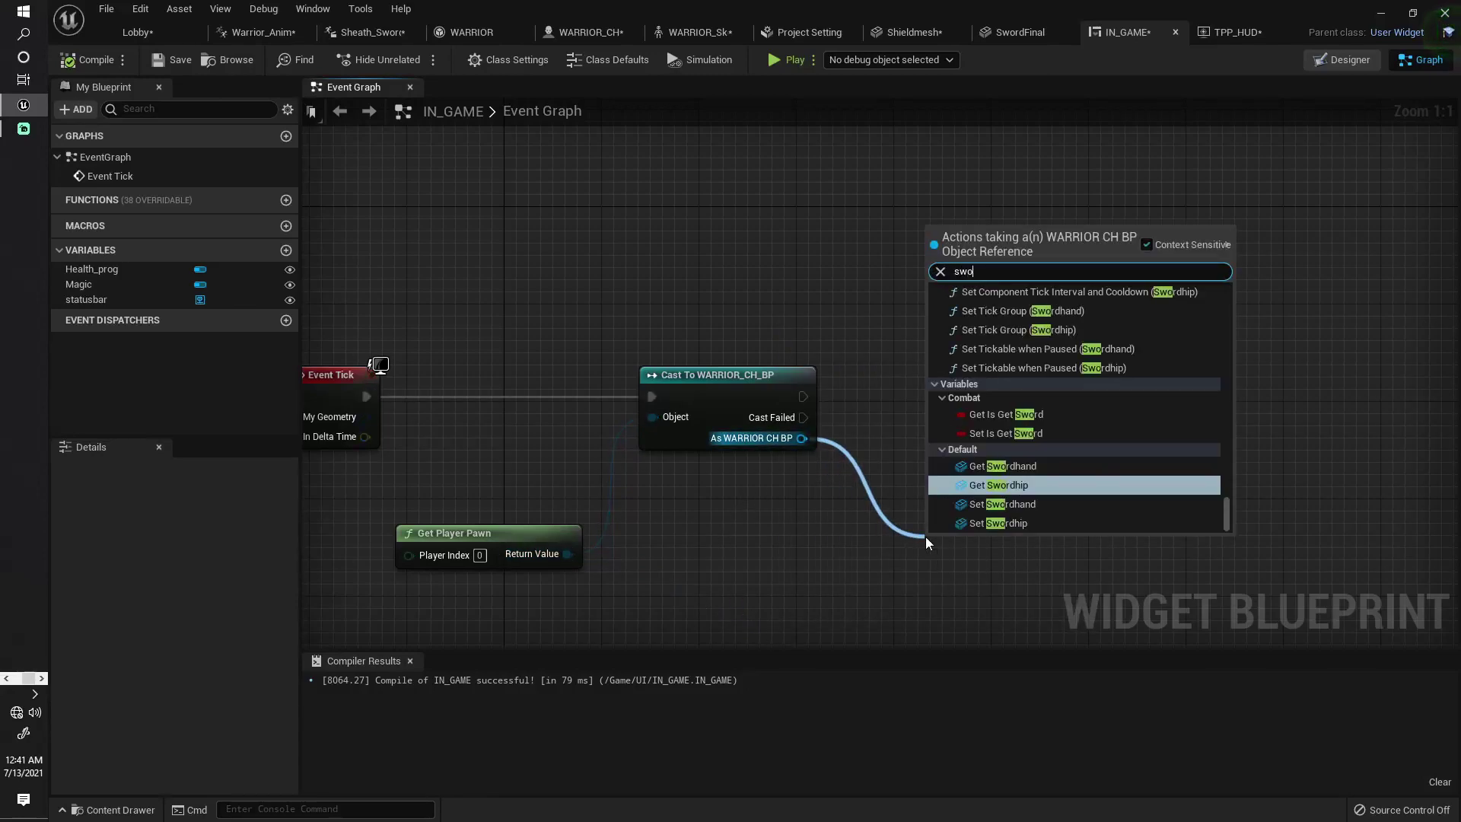
pyautogui.write('r')
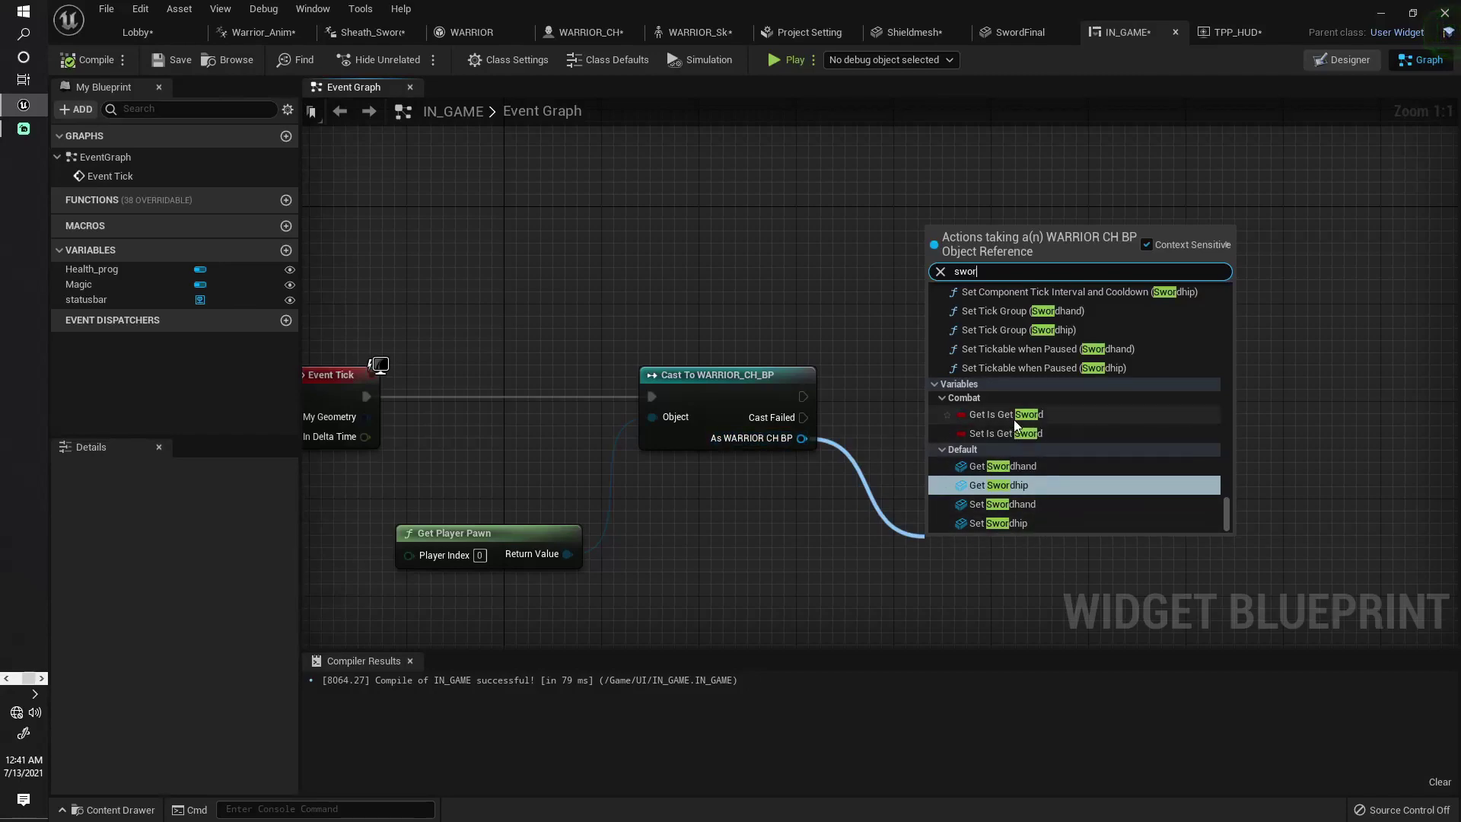
pyautogui.press('BackSpace')
pyautogui.press('BackSpace')
pyautogui.press('BackSpace')
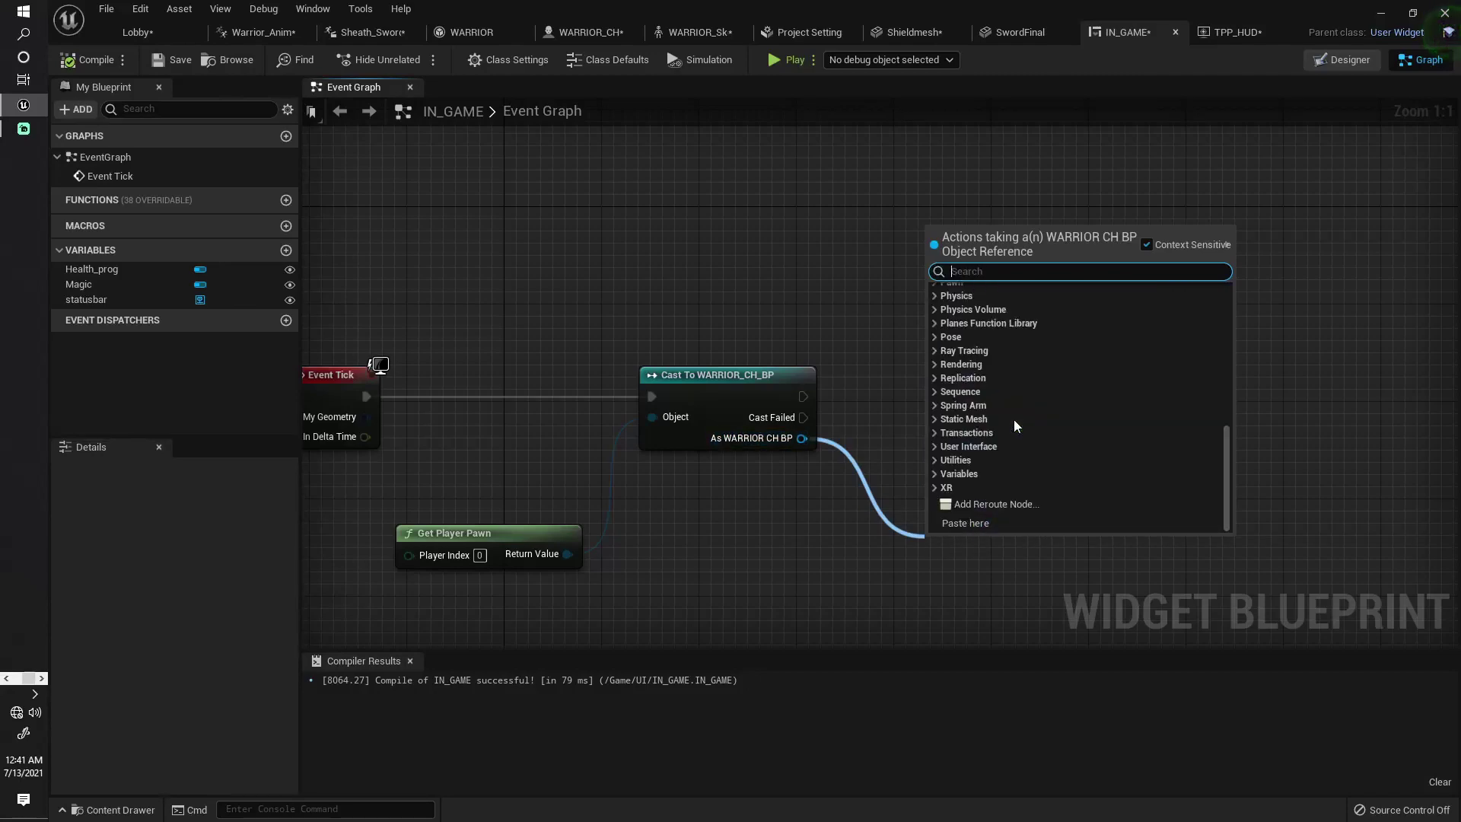
pyautogui.write('hea')
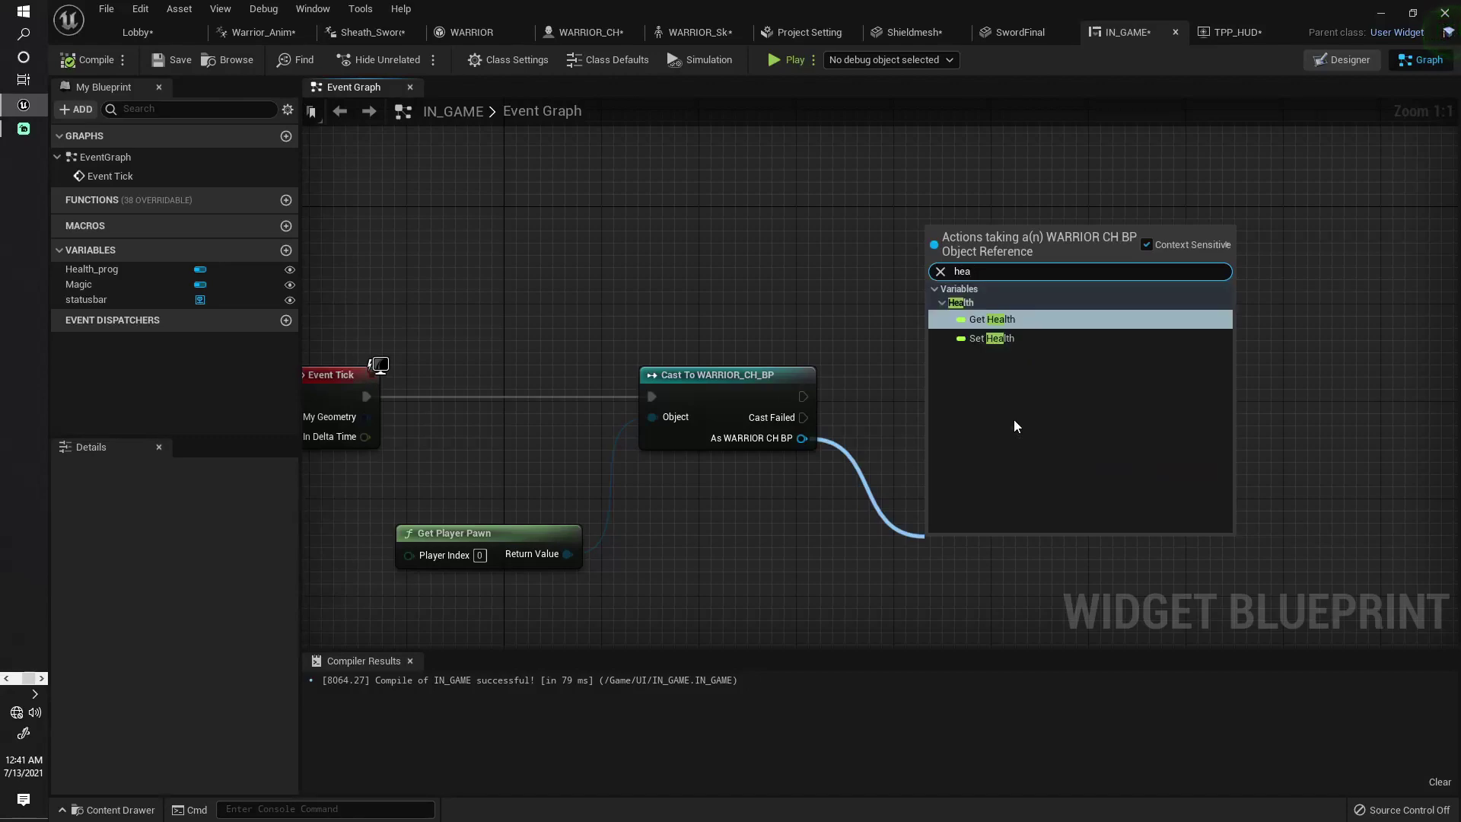
pyautogui.click(986, 319)
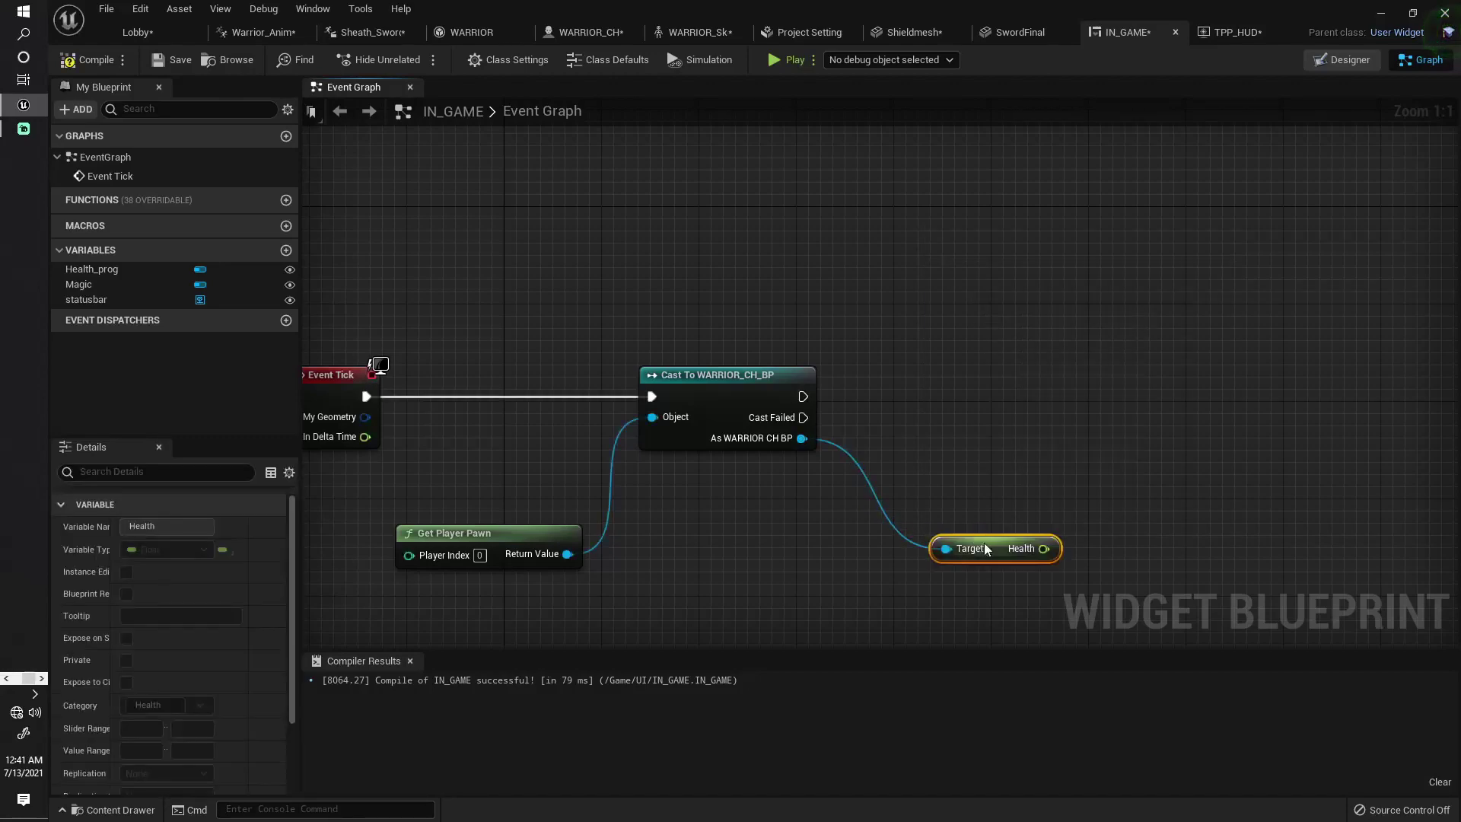
pyautogui.moveTo(984, 548); pyautogui.dragTo(960, 548)
pyautogui.click(1017, 450)
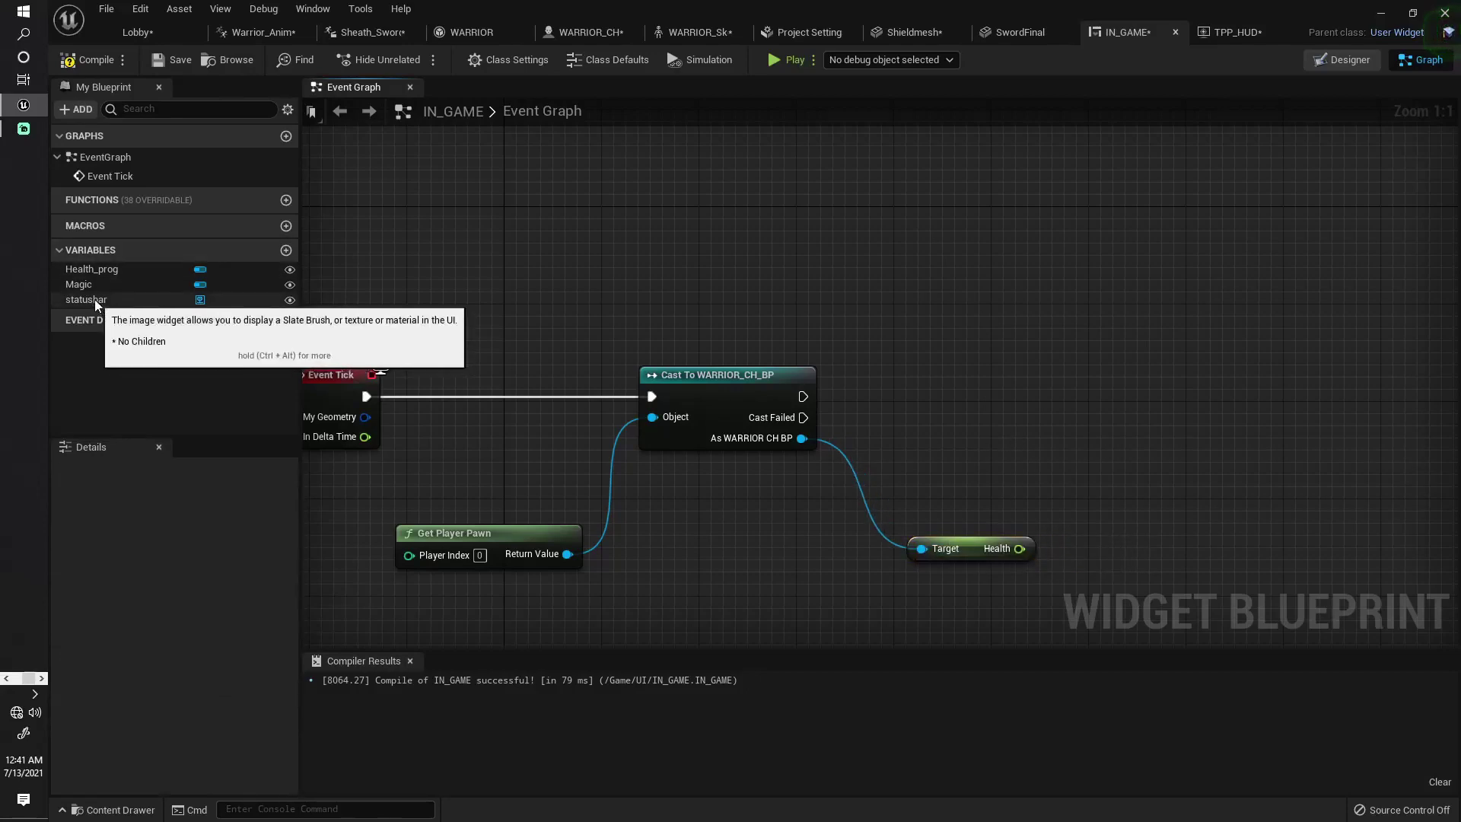
# Add a Get Health_prog node to the graph and toggle Health_prog's Is Variable in Designer.
pyautogui.moveTo(94, 269); pyautogui.dragTo(835, 276)
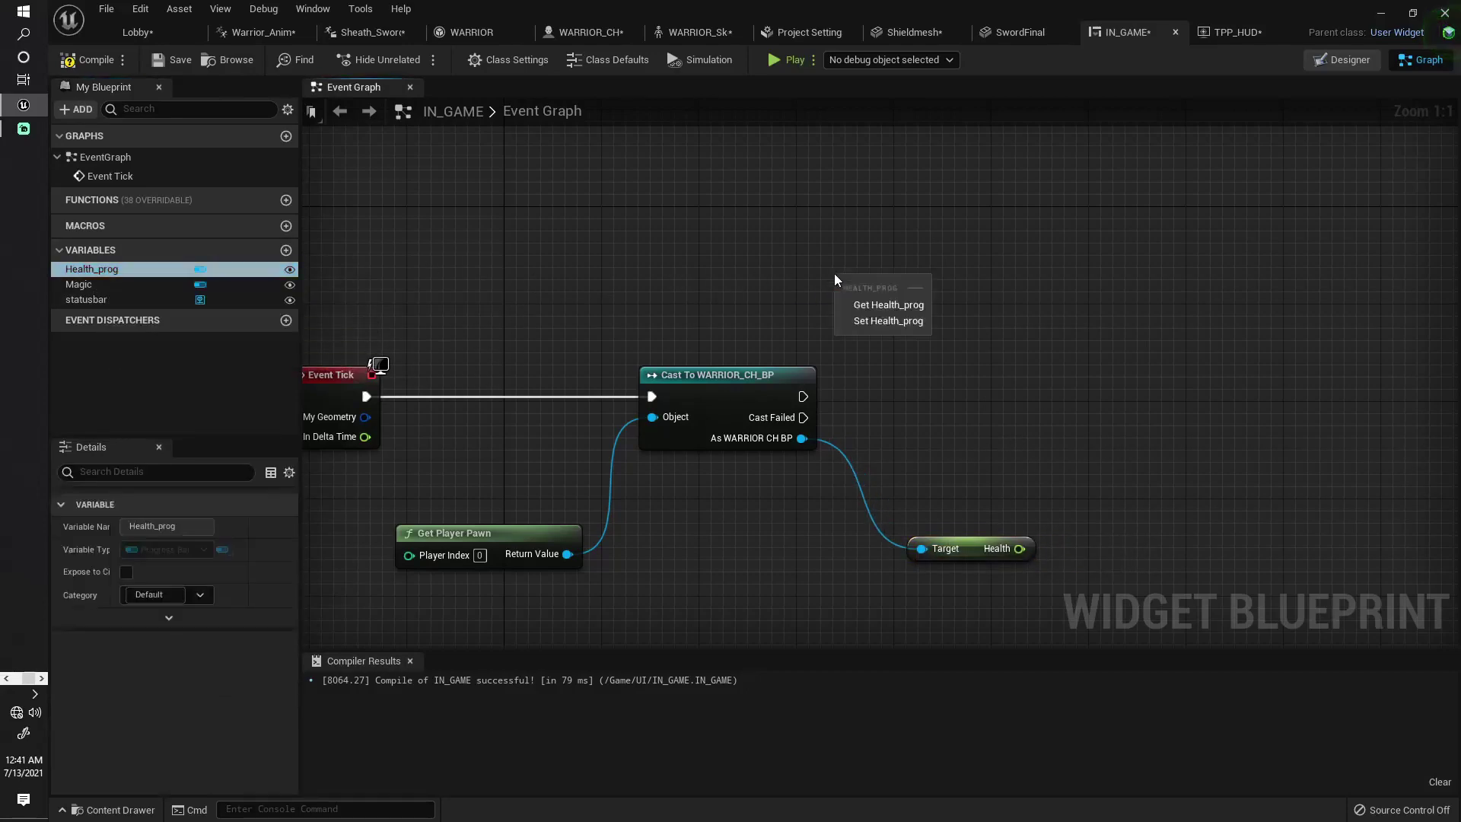
pyautogui.click(889, 306)
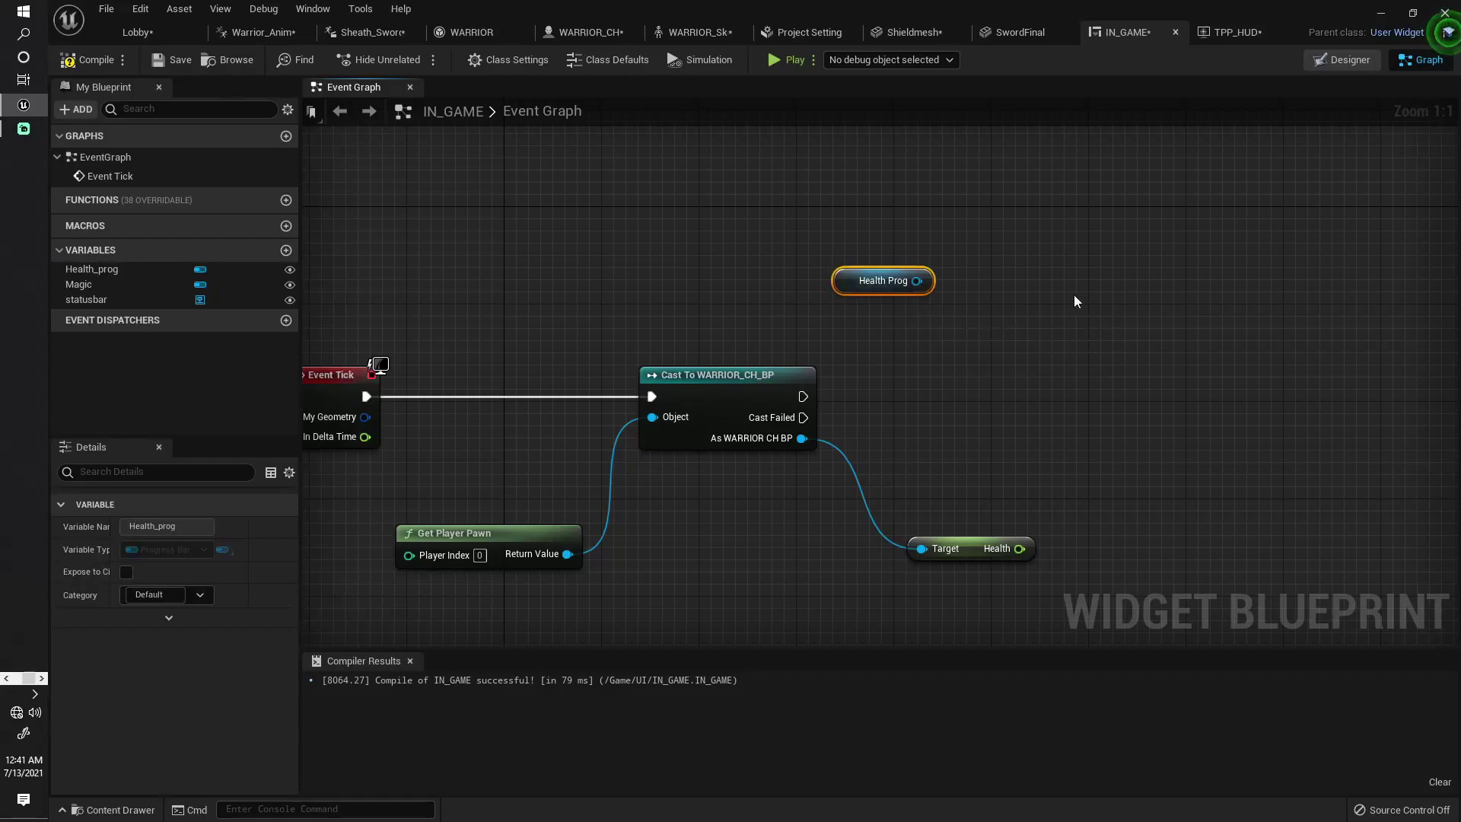
pyautogui.click(1354, 60)
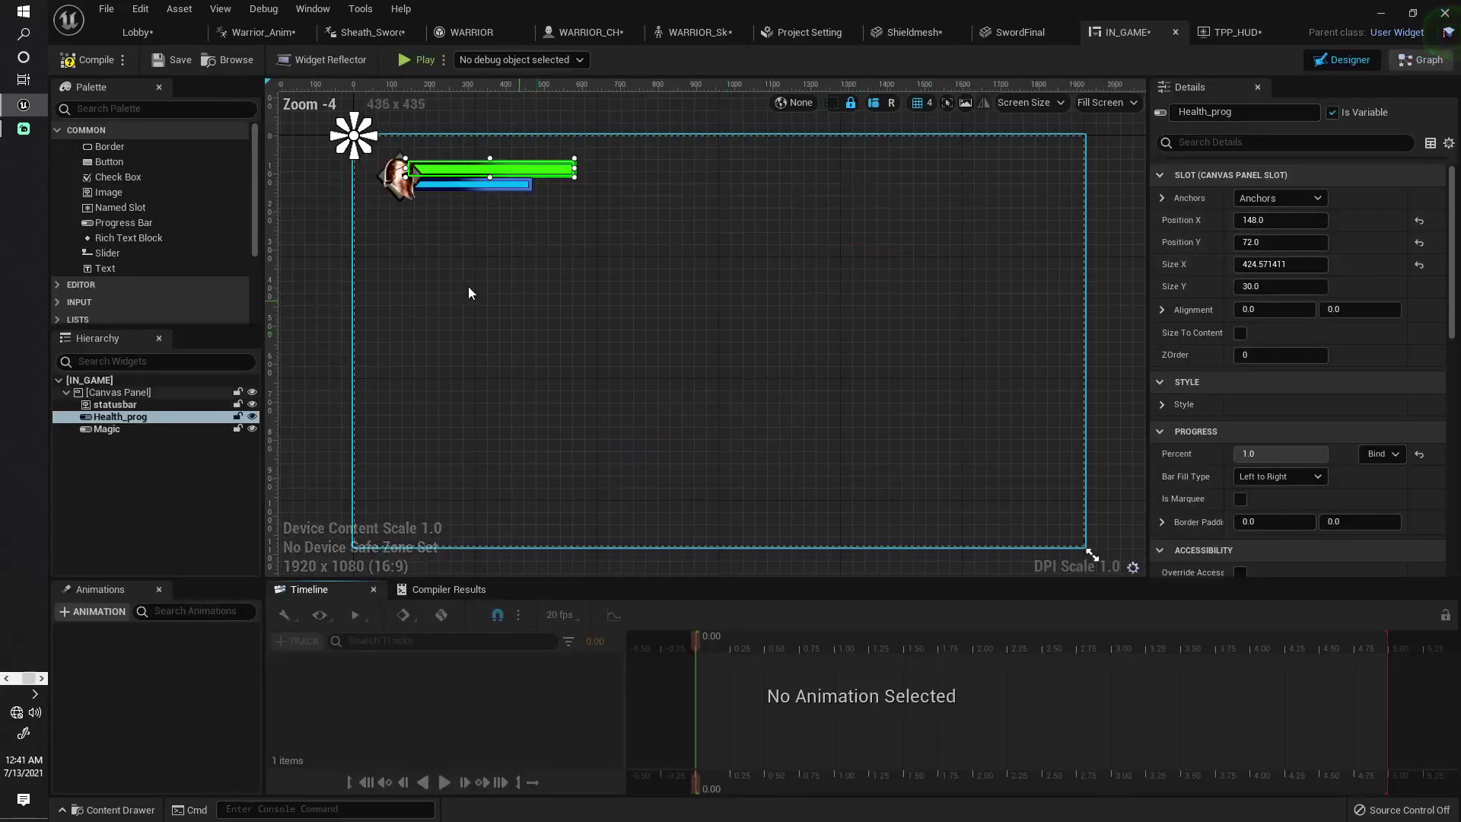
pyautogui.click(121, 416)
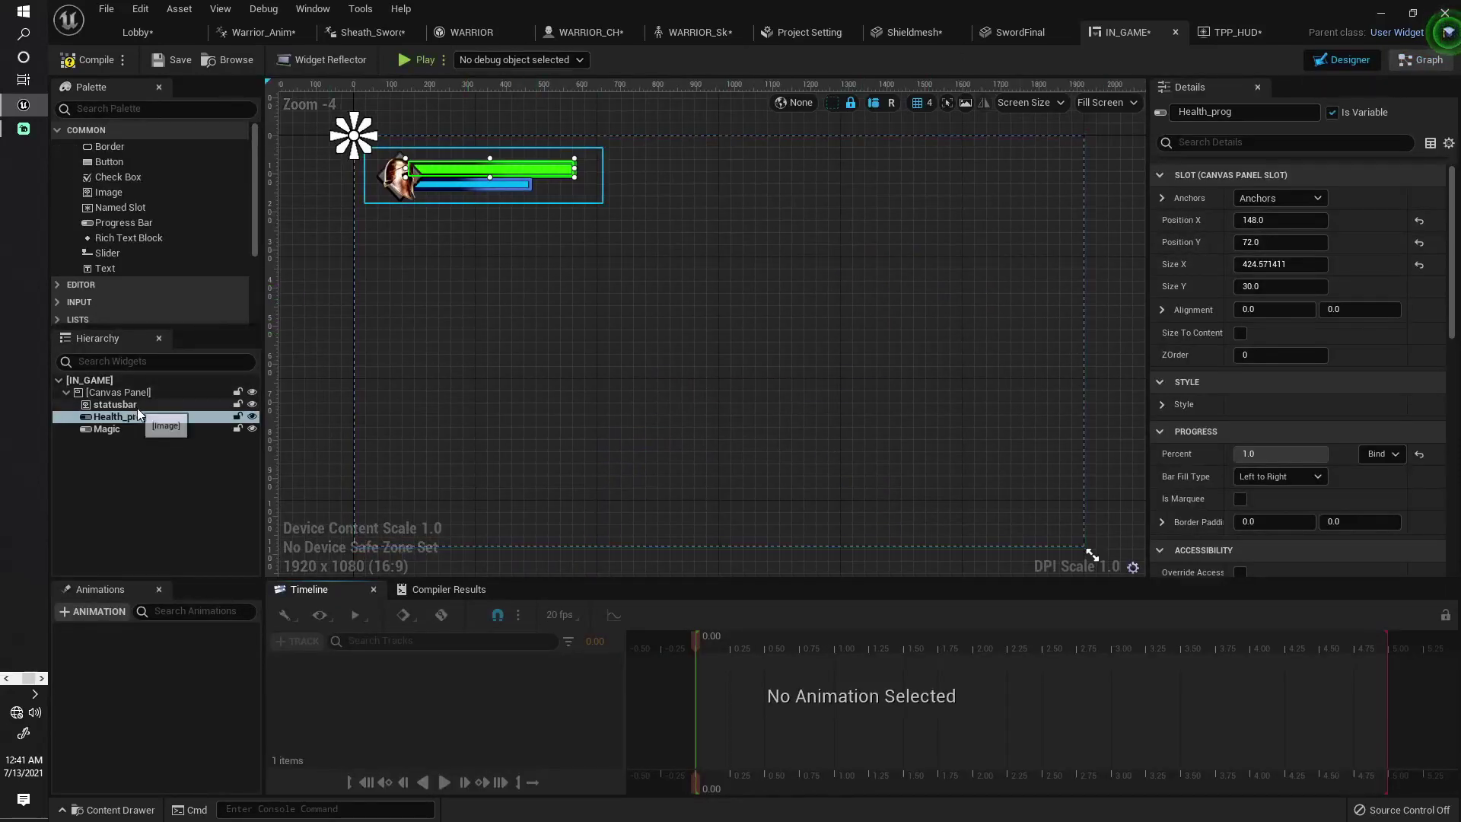
pyautogui.click(1333, 111)
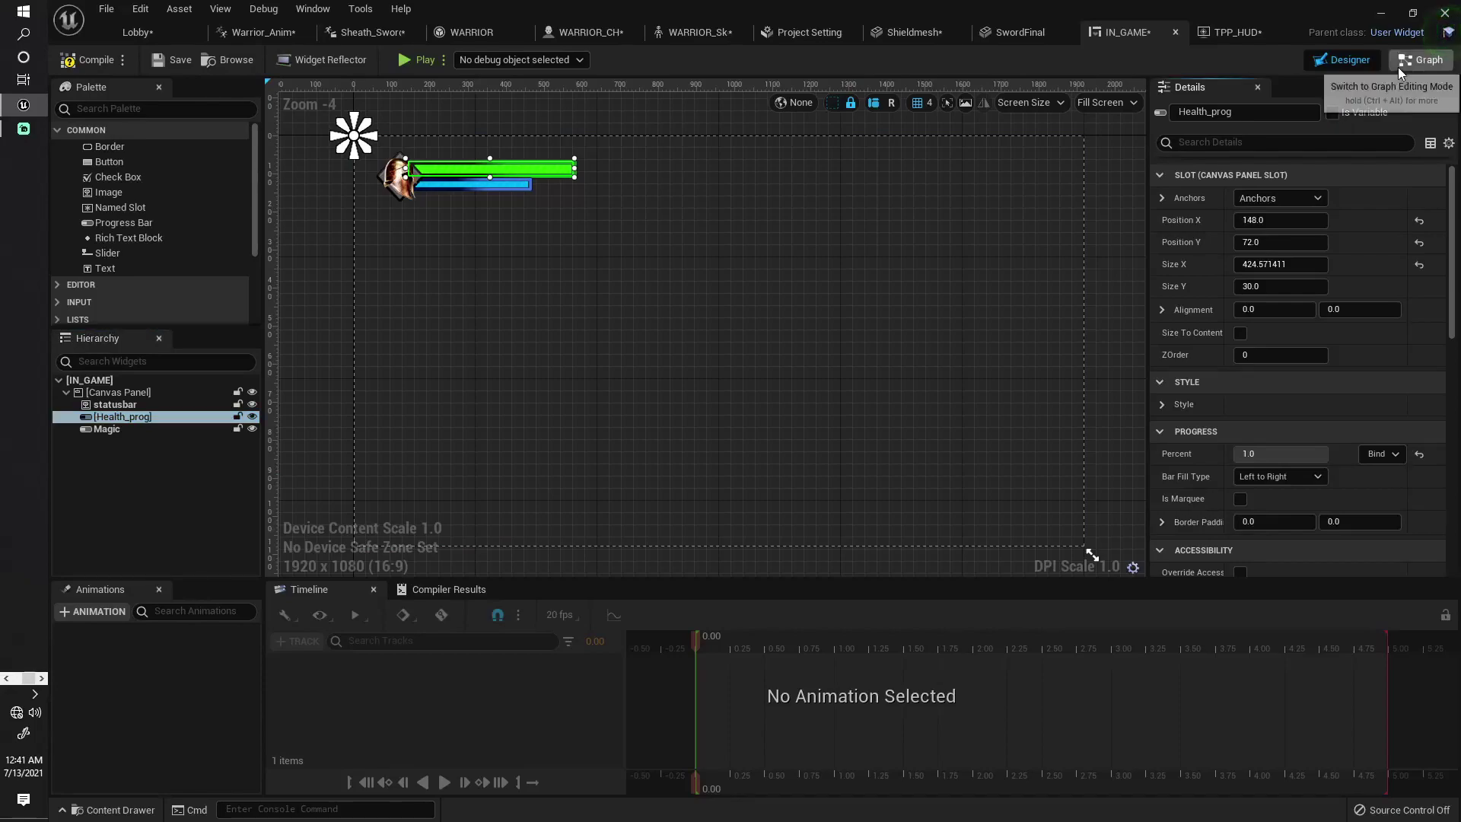
pyautogui.click(1420, 61)
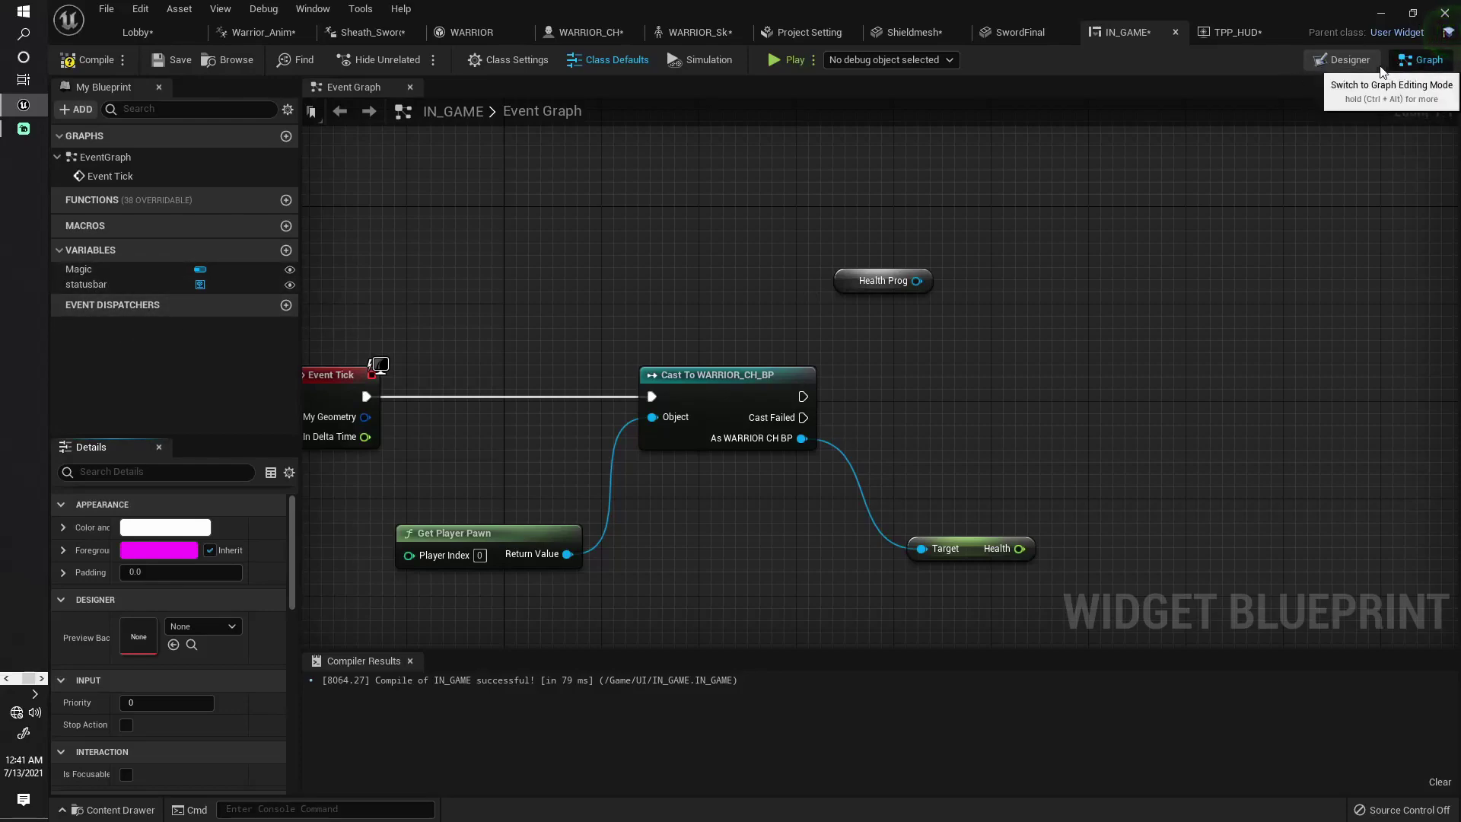
pyautogui.click(1346, 60)
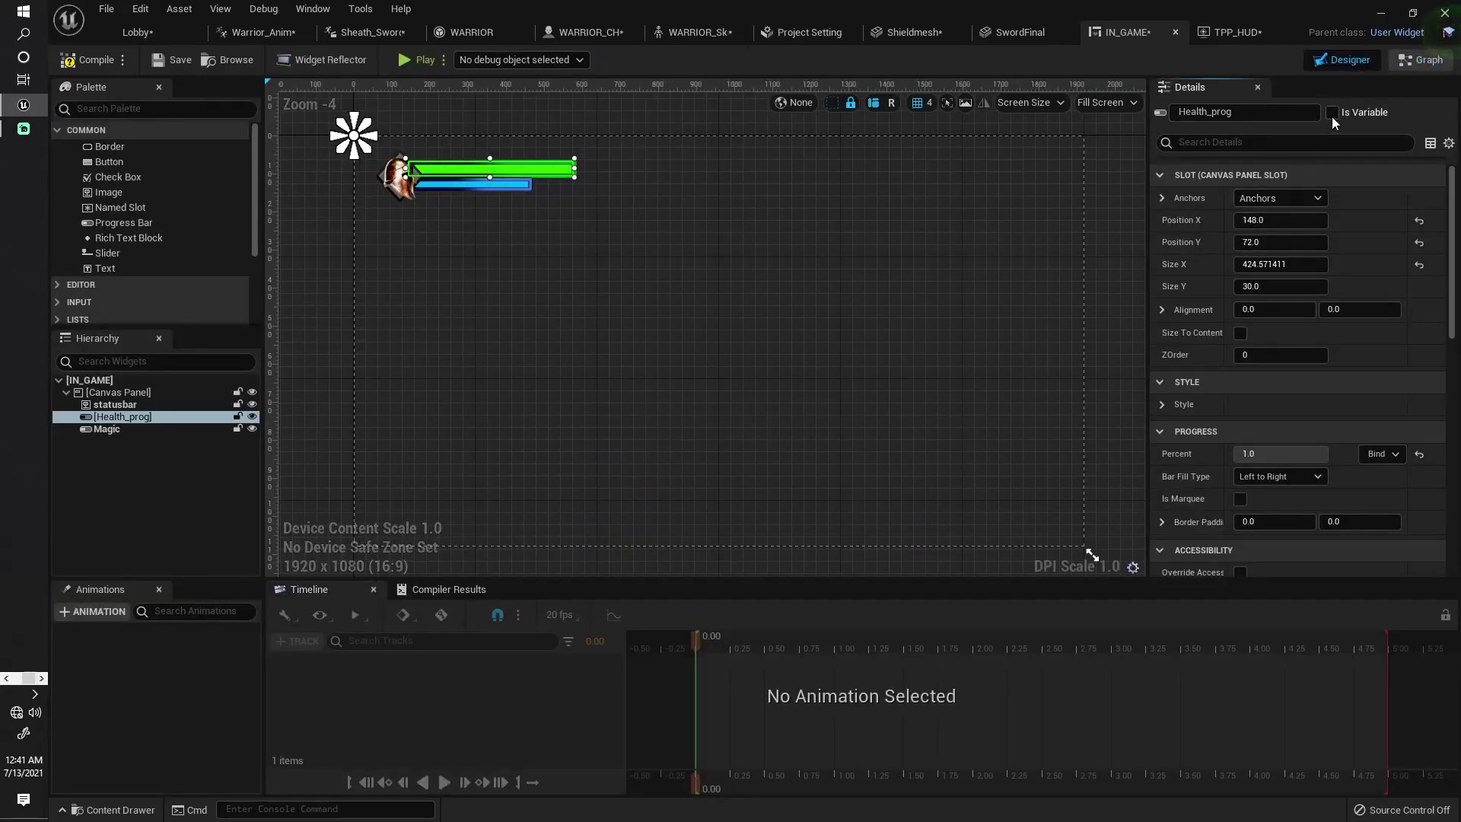
pyautogui.click(1417, 60)
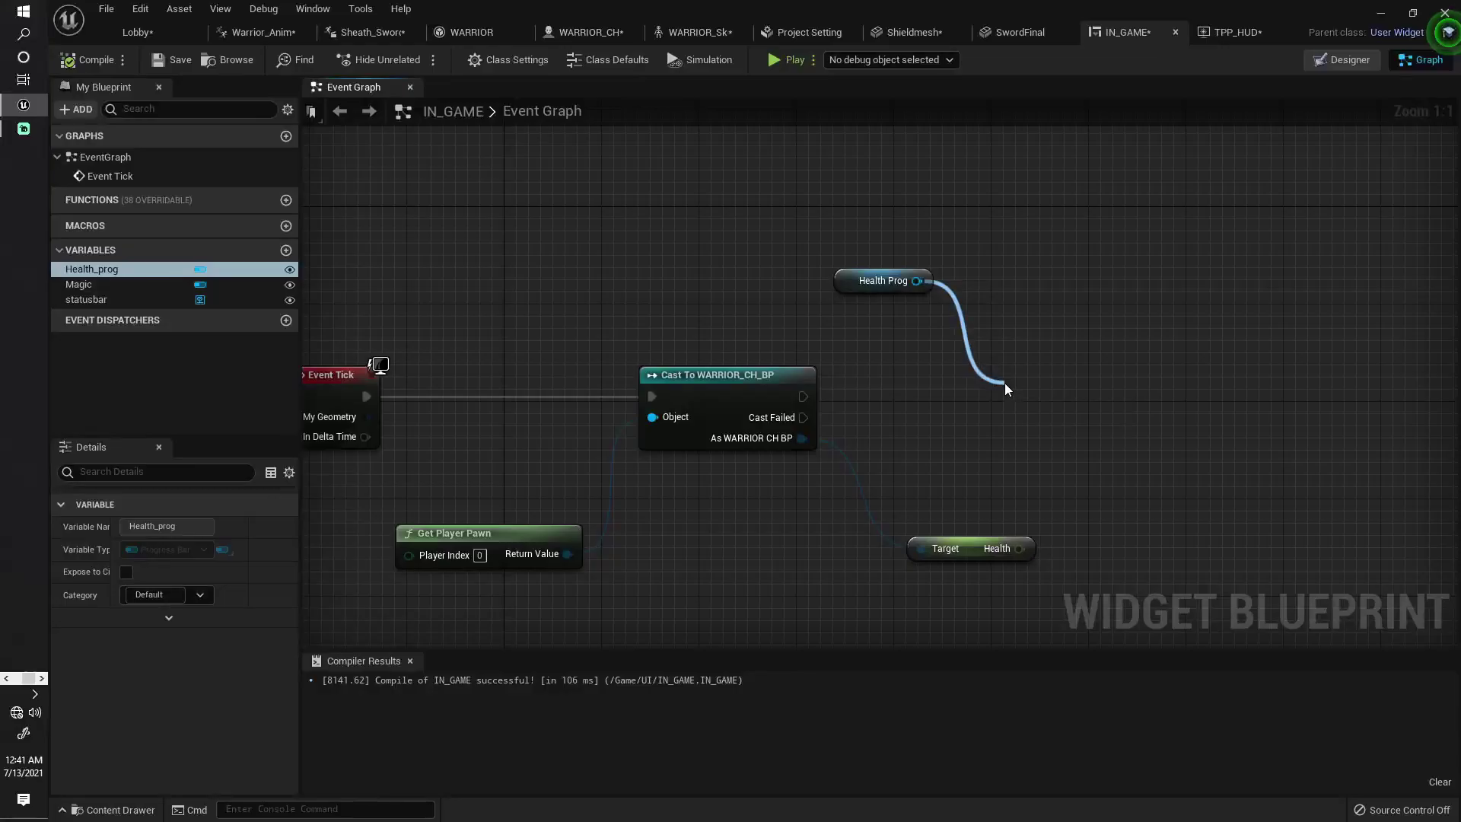
# Add a Set Percent node targeting Health Prog and run it after the cast succeeds.
pyautogui.moveTo(918, 280); pyautogui.dragTo(1005, 383)
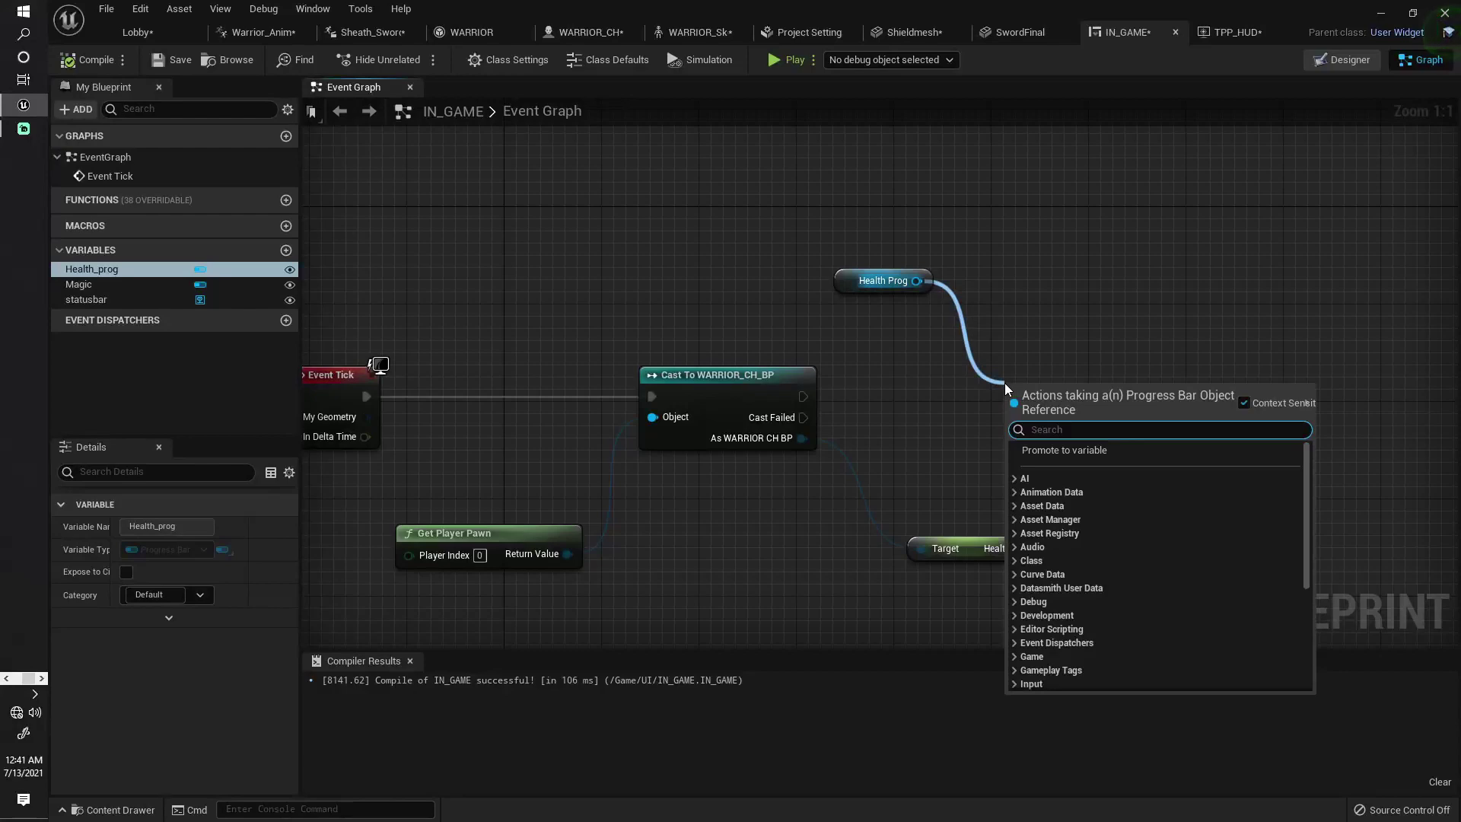
pyautogui.write('set')
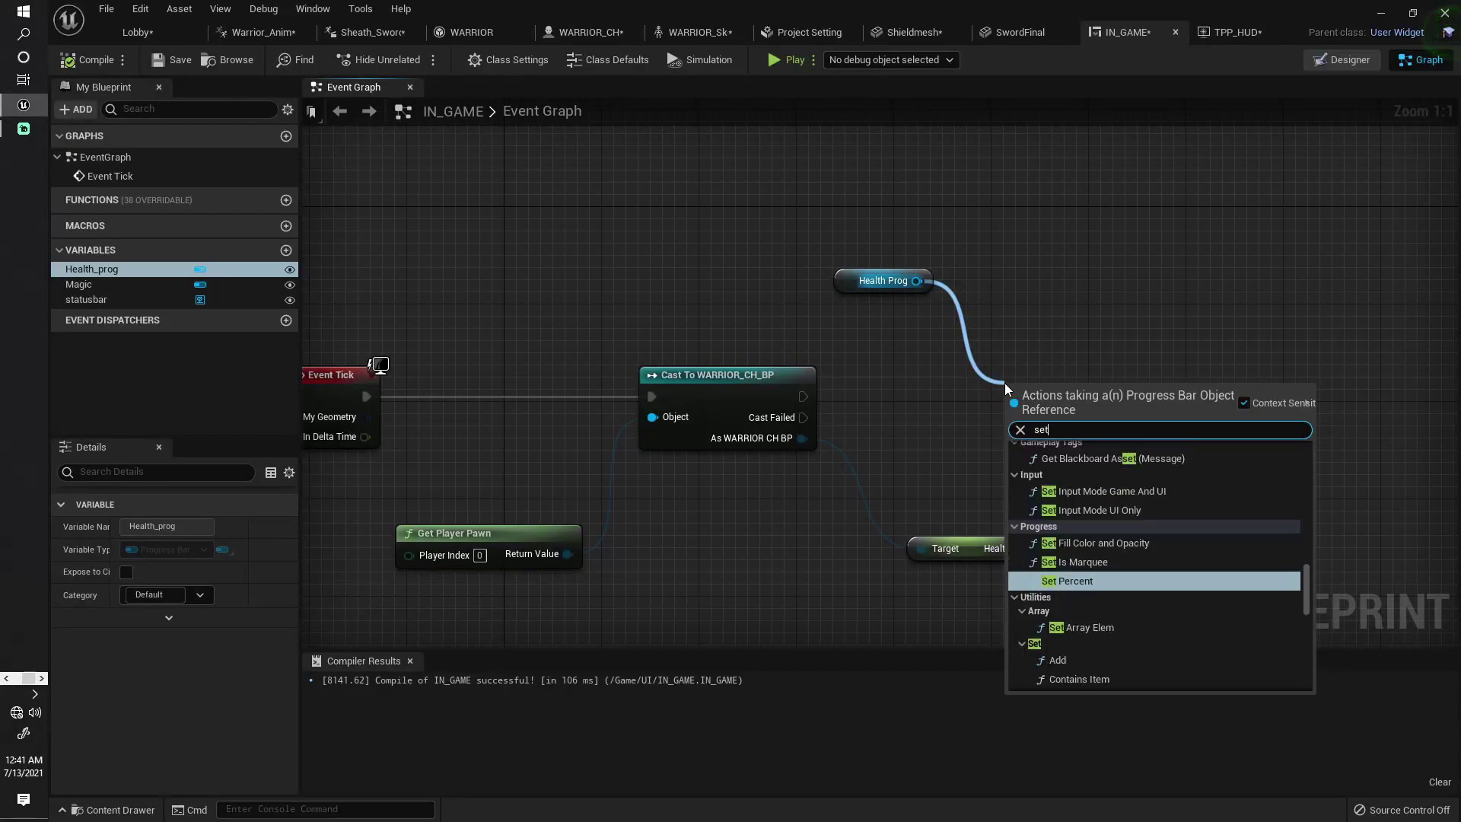
pyautogui.click(1072, 582)
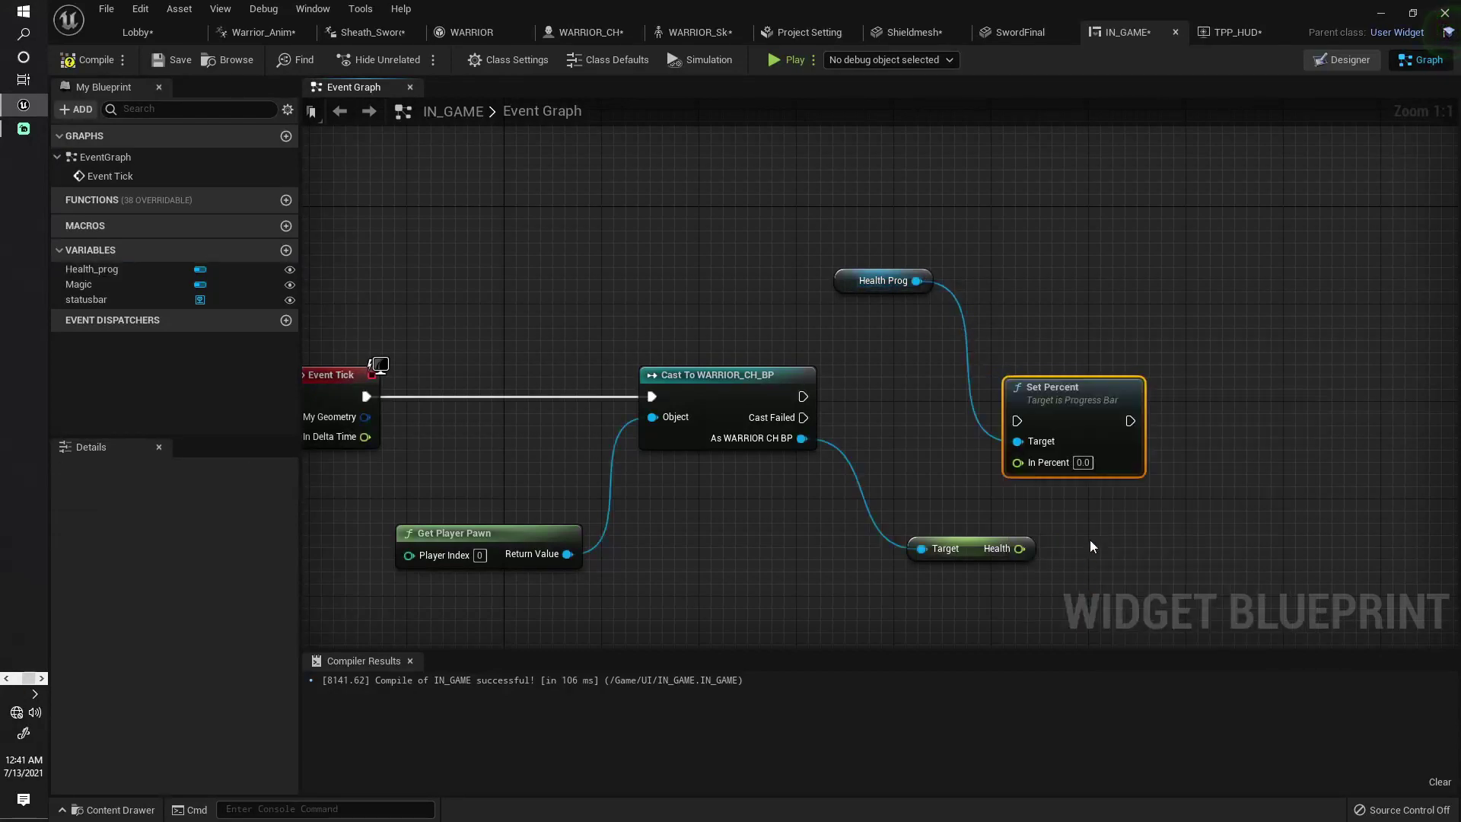
pyautogui.moveTo(1091, 398); pyautogui.dragTo(1312, 397)
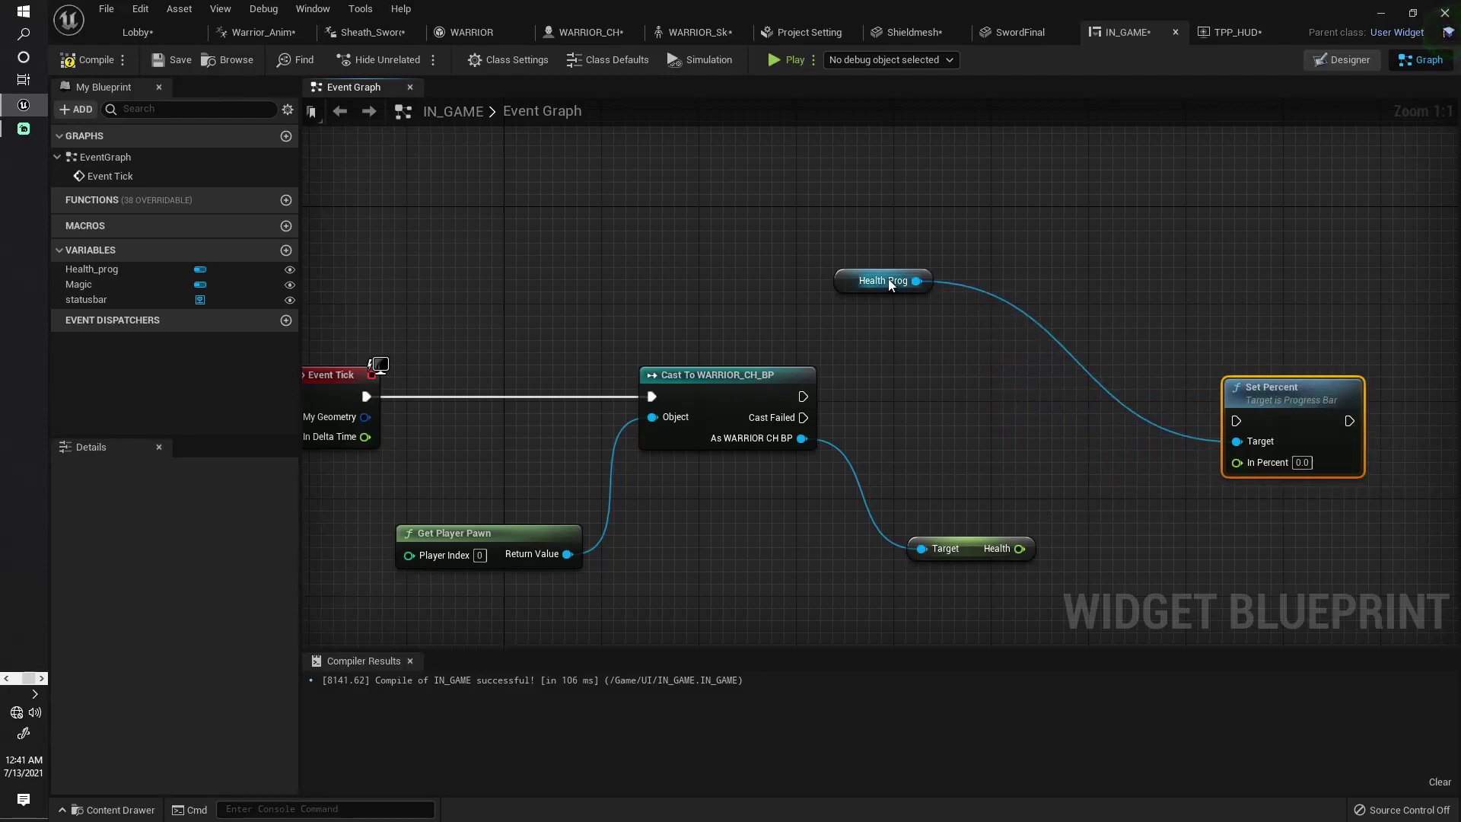
pyautogui.moveTo(883, 280); pyautogui.dragTo(1151, 511)
pyautogui.moveTo(803, 396)
pyautogui.mouseDown()
pyautogui.moveTo(1236, 421)
pyautogui.moveTo(1276, 381)
pyautogui.mouseUp()
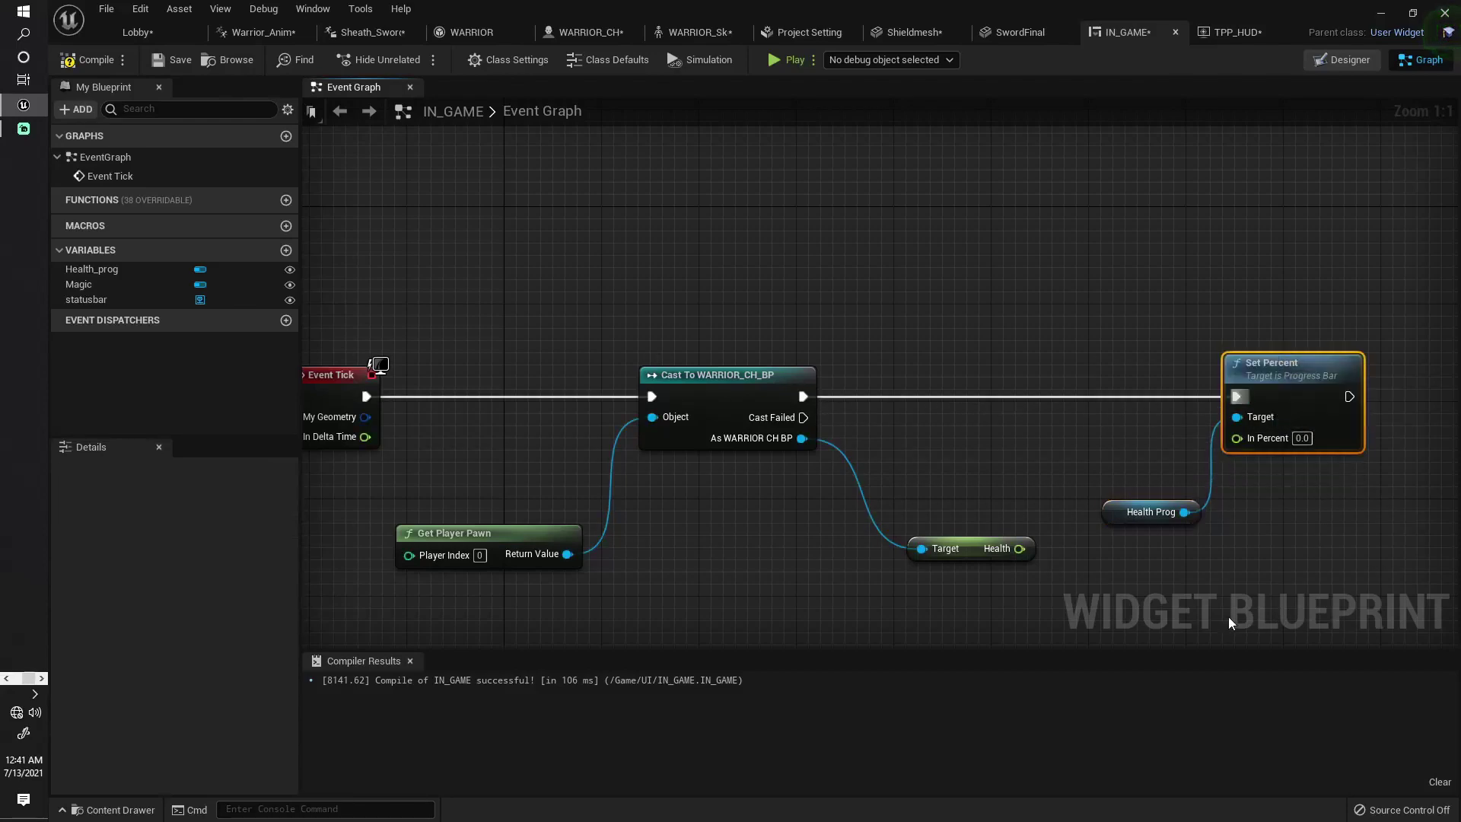
pyautogui.click(970, 541)
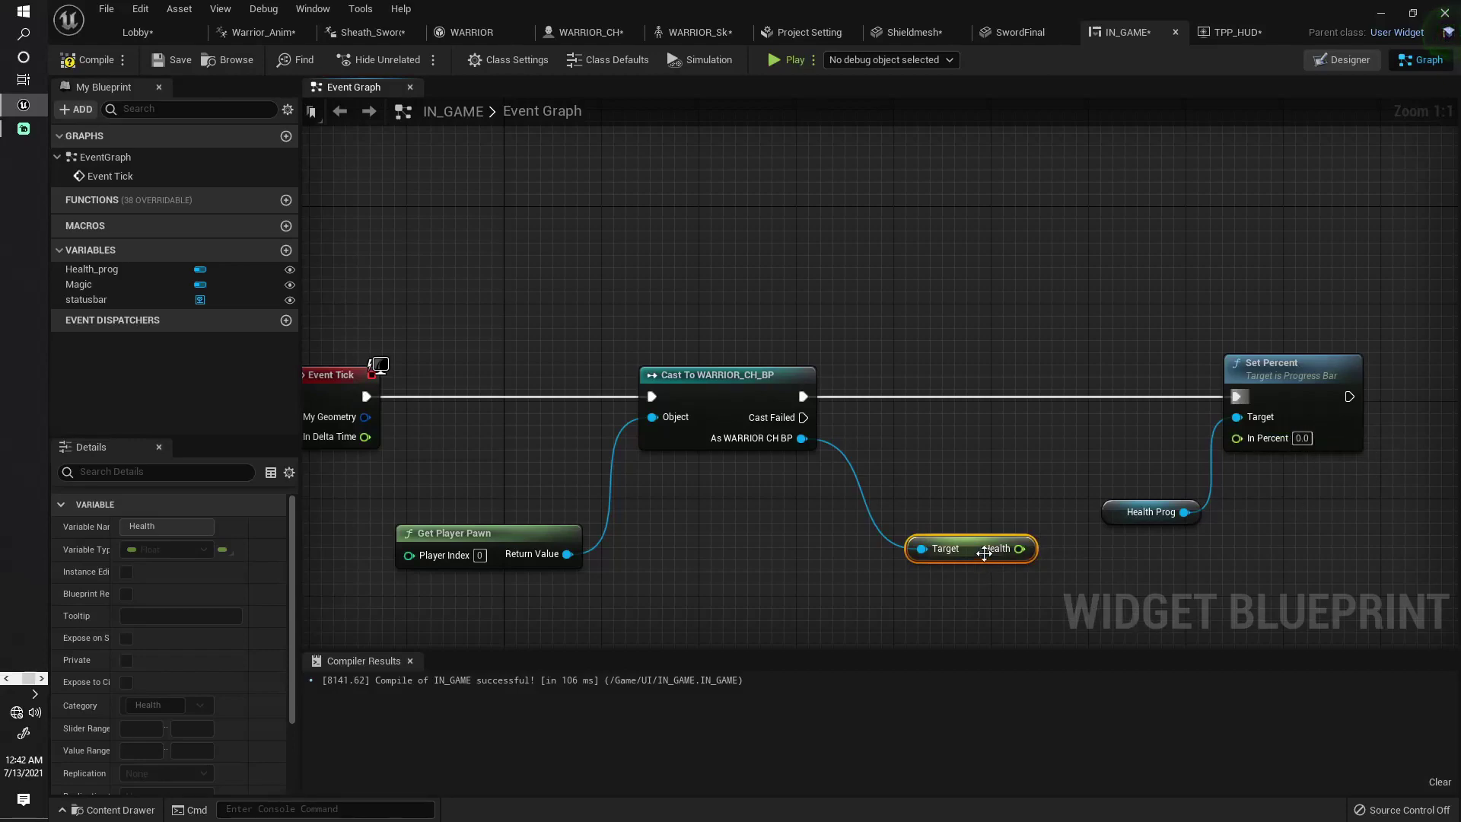
# Divide Health by 100 with a Division node placed beneath the Health getter.
pyautogui.moveTo(973, 533)
pyautogui.mouseDown()
pyautogui.moveTo(972, 461)
pyautogui.moveTo(1065, 522)
pyautogui.mouseUp()
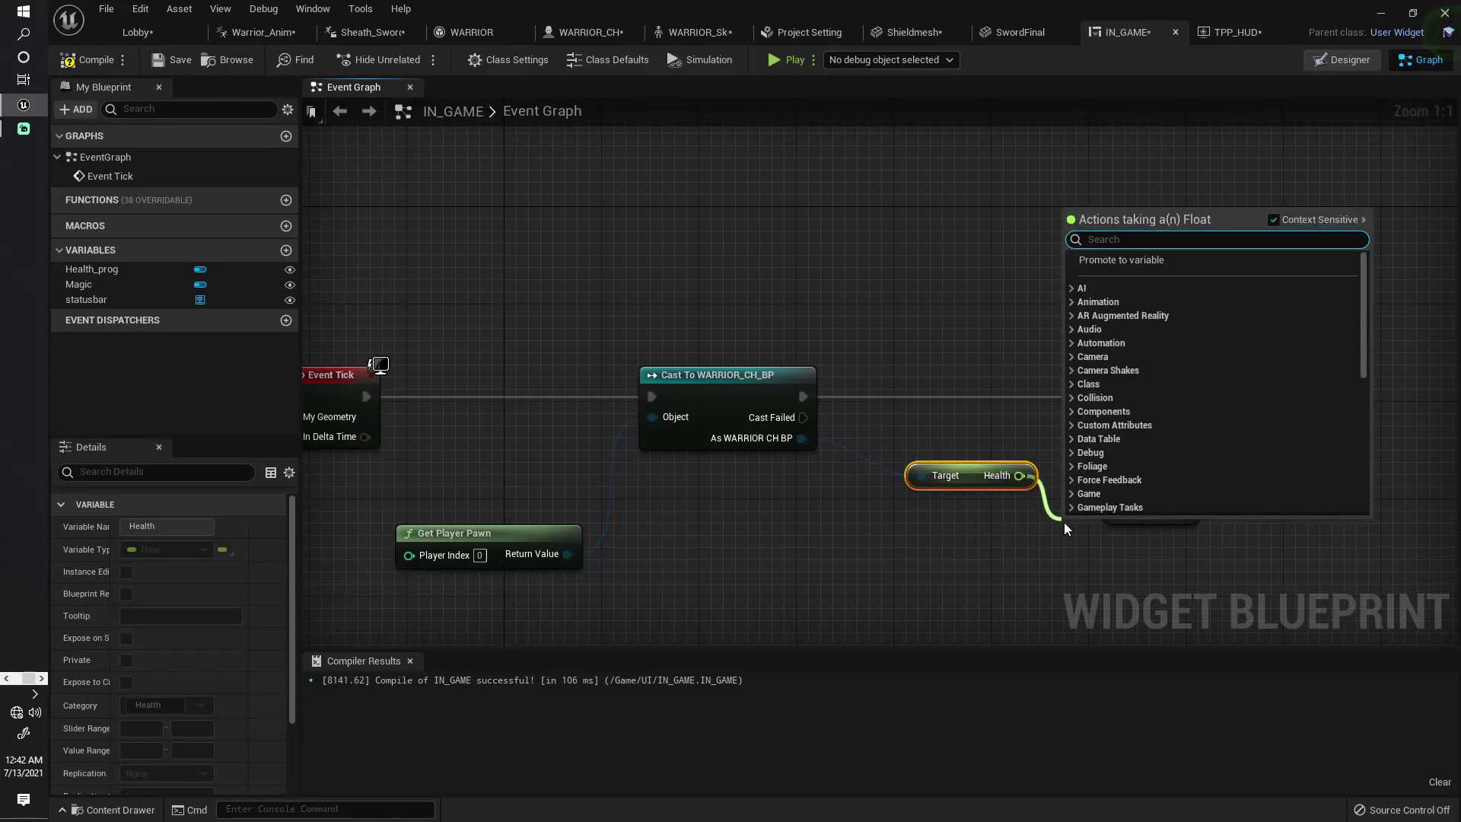
pyautogui.write('/')
pyautogui.press('Return')
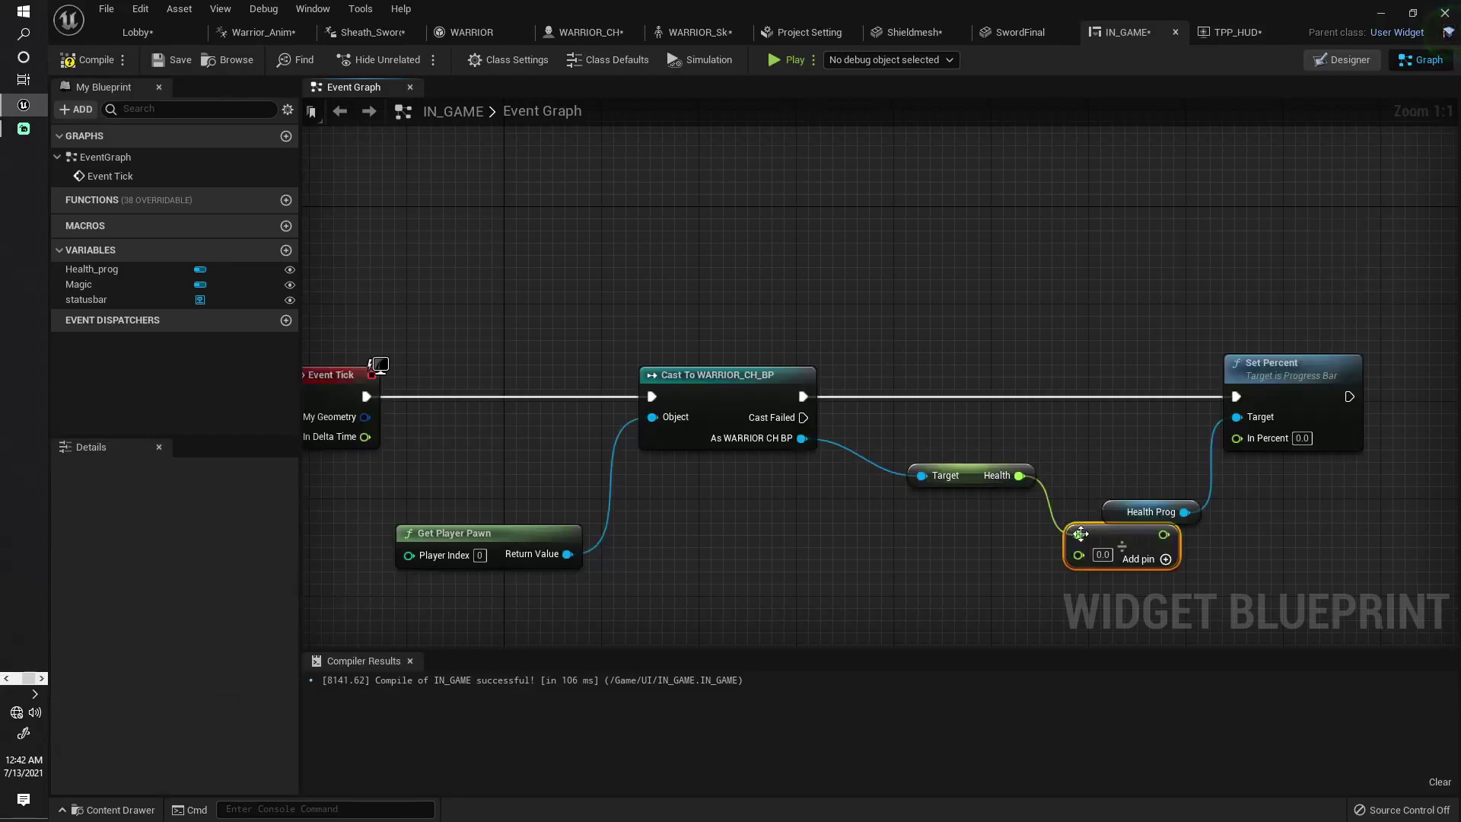
pyautogui.click(1102, 554)
pyautogui.write('100')
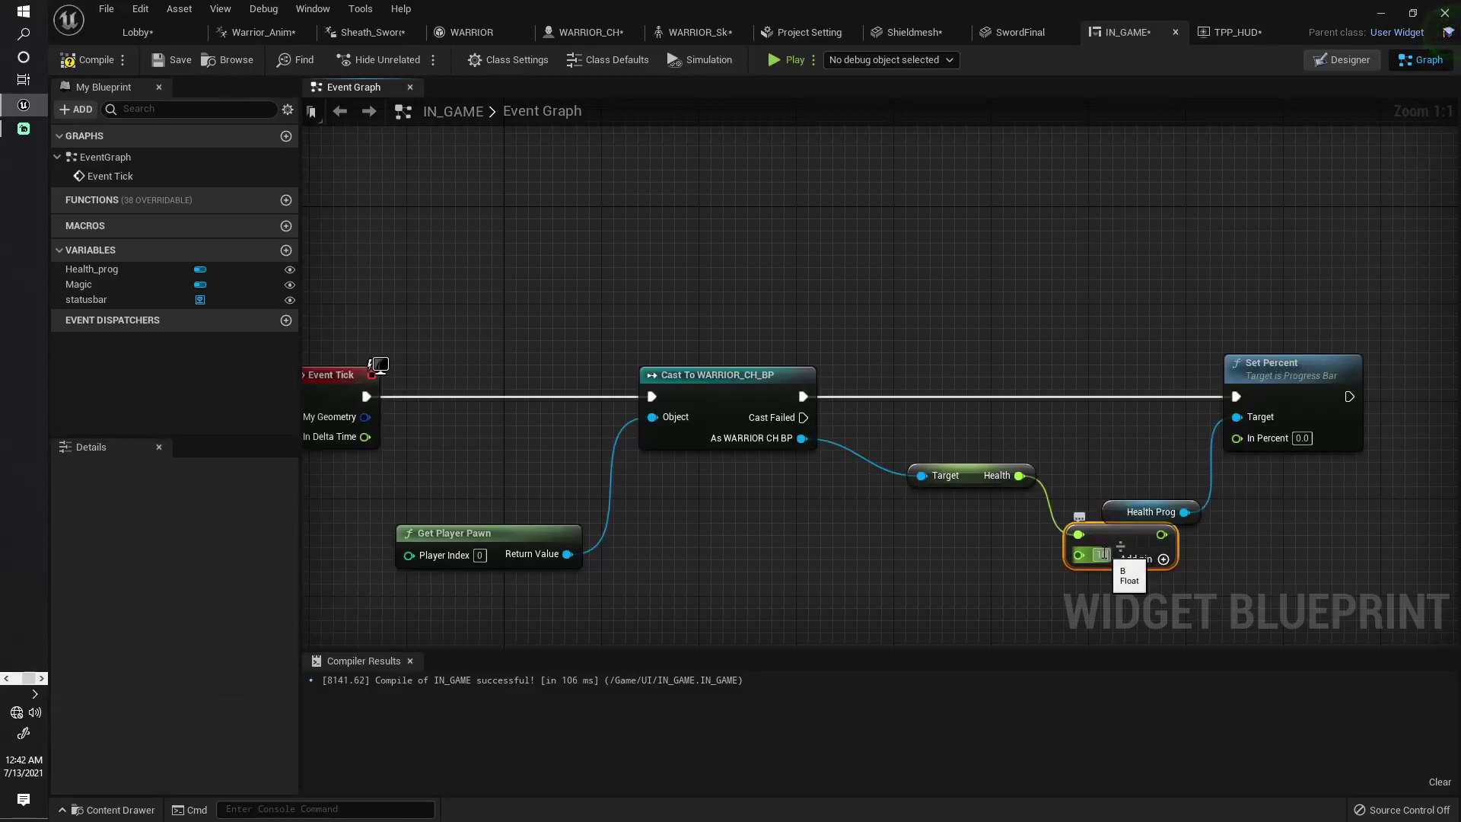
pyautogui.moveTo(1153, 533); pyautogui.dragTo(1031, 546)
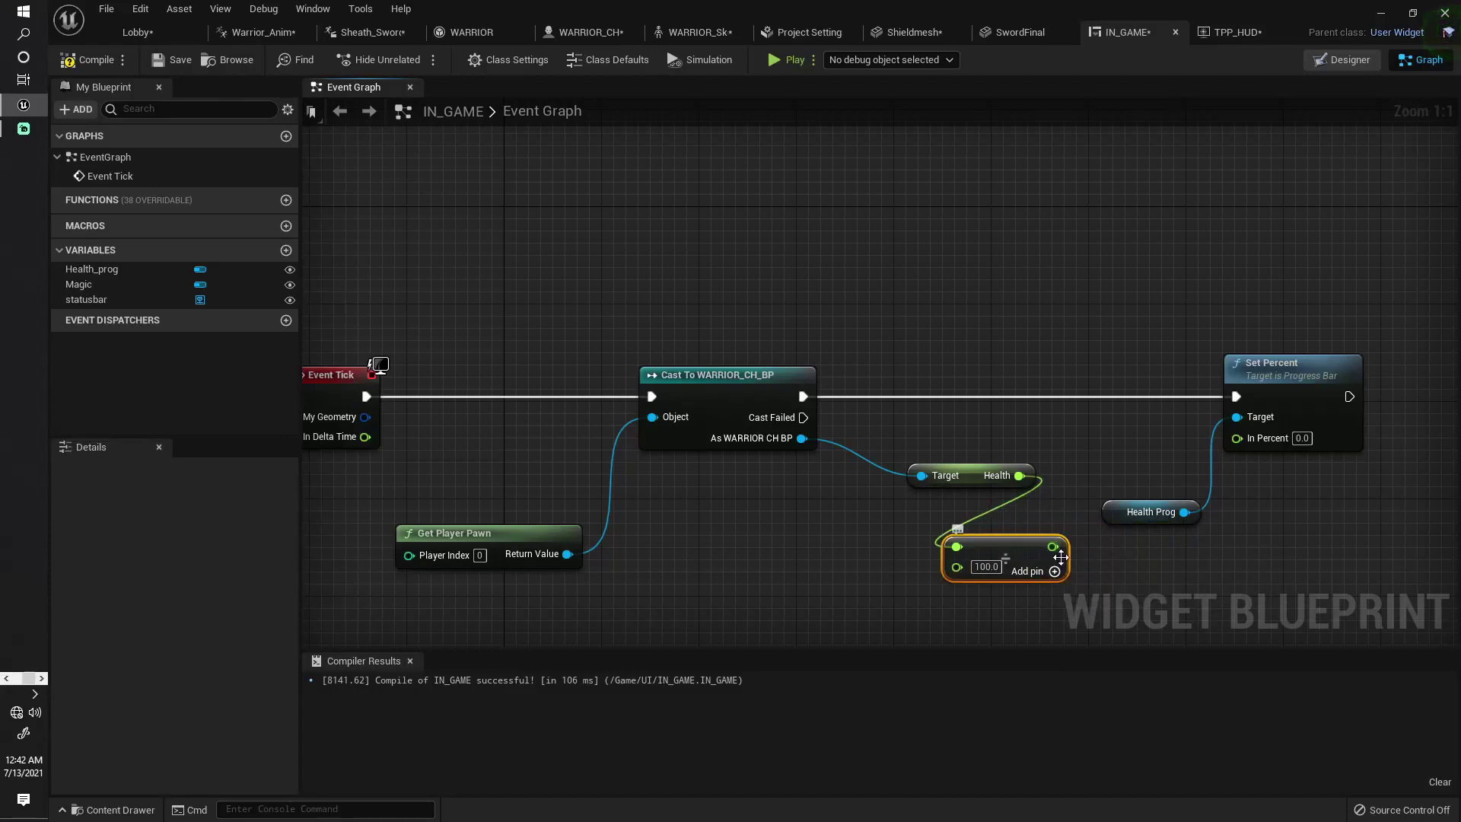
pyautogui.click(968, 475)
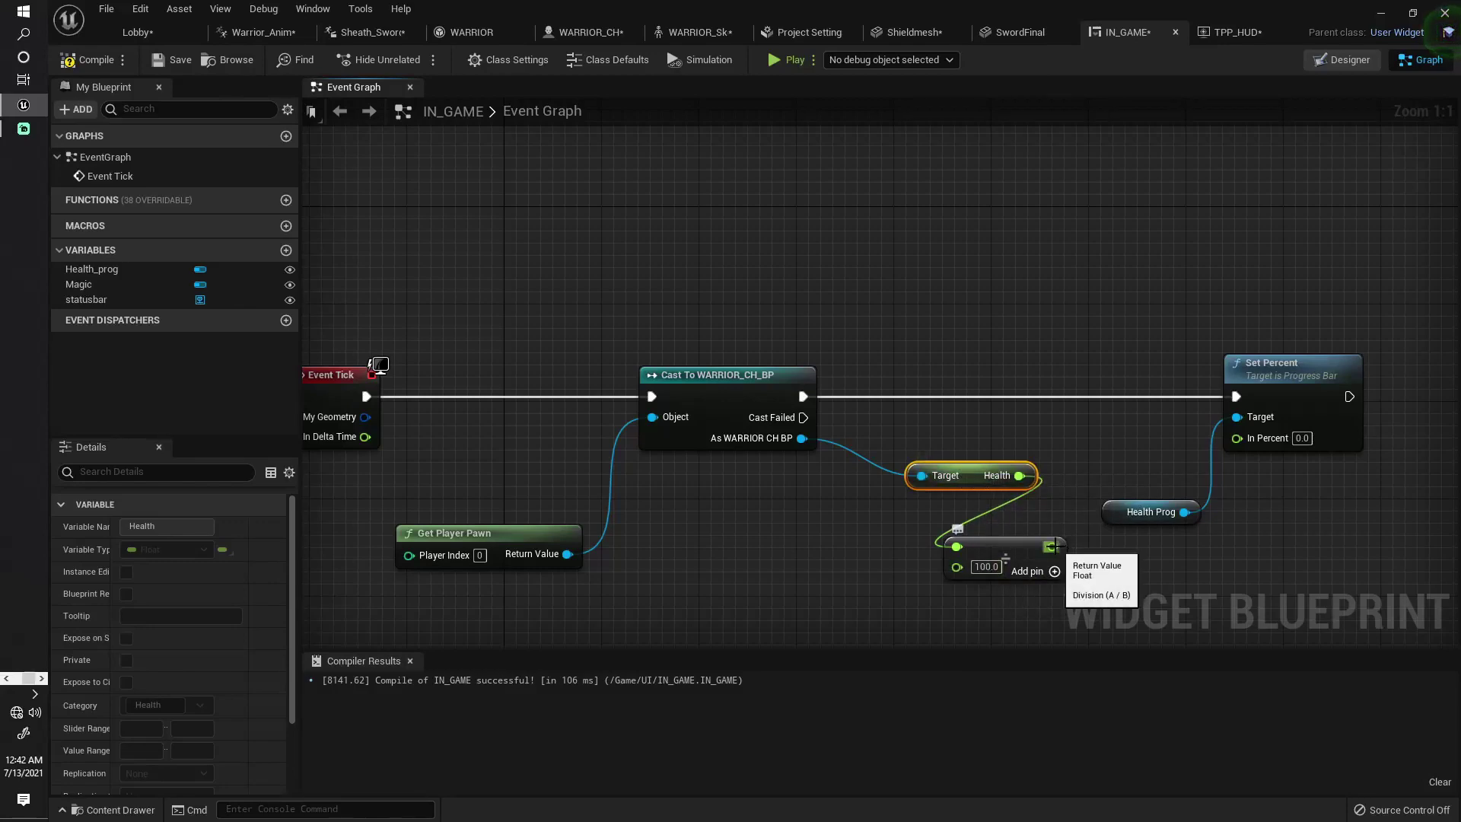
# Add a Print String fed by the Division result and run it after Set Percent.
pyautogui.moveTo(1053, 547)
pyautogui.mouseDown()
pyautogui.moveTo(1235, 455)
pyautogui.moveTo(1217, 543)
pyautogui.mouseUp()
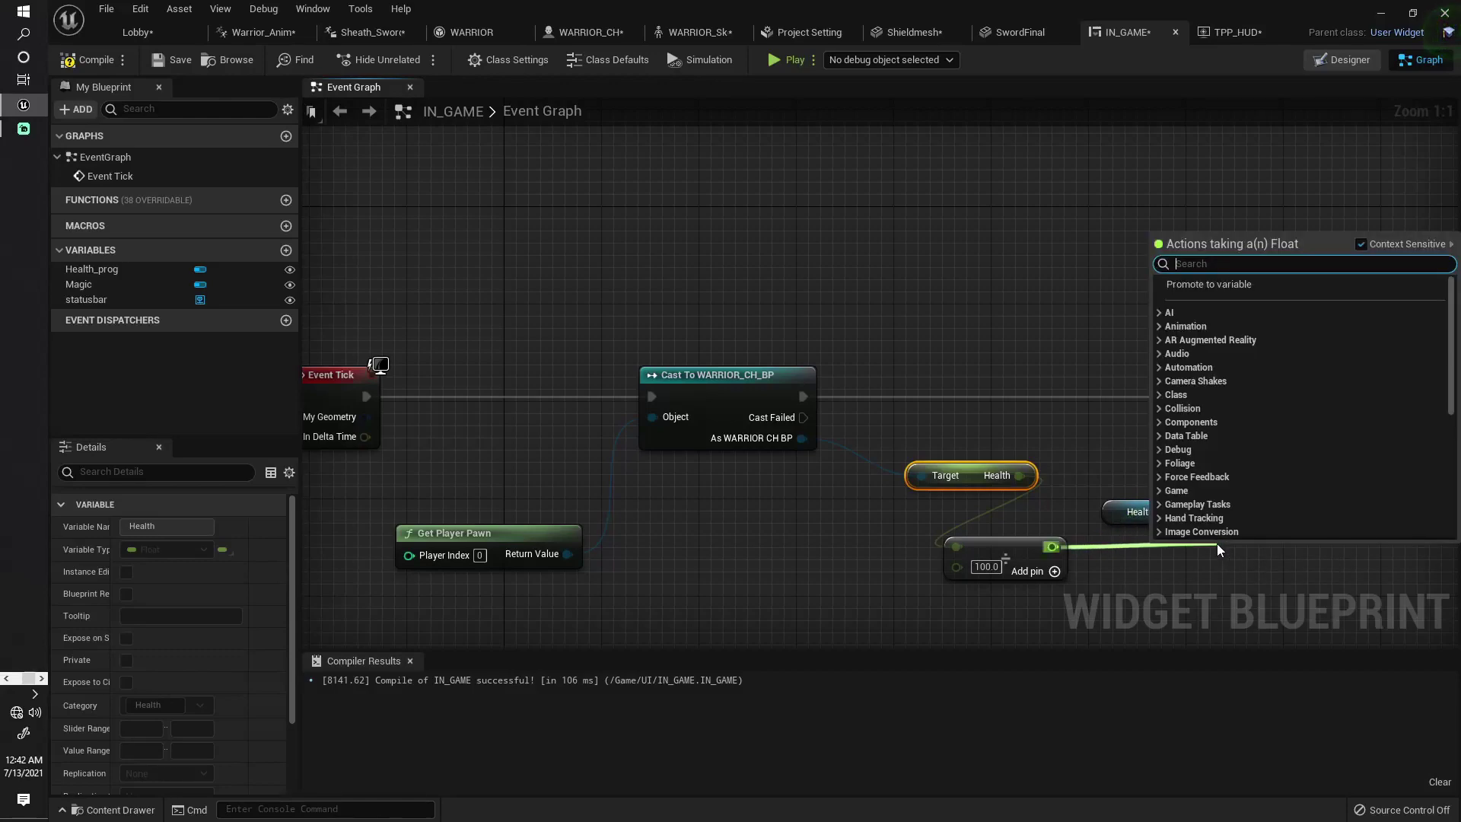
pyautogui.write('print')
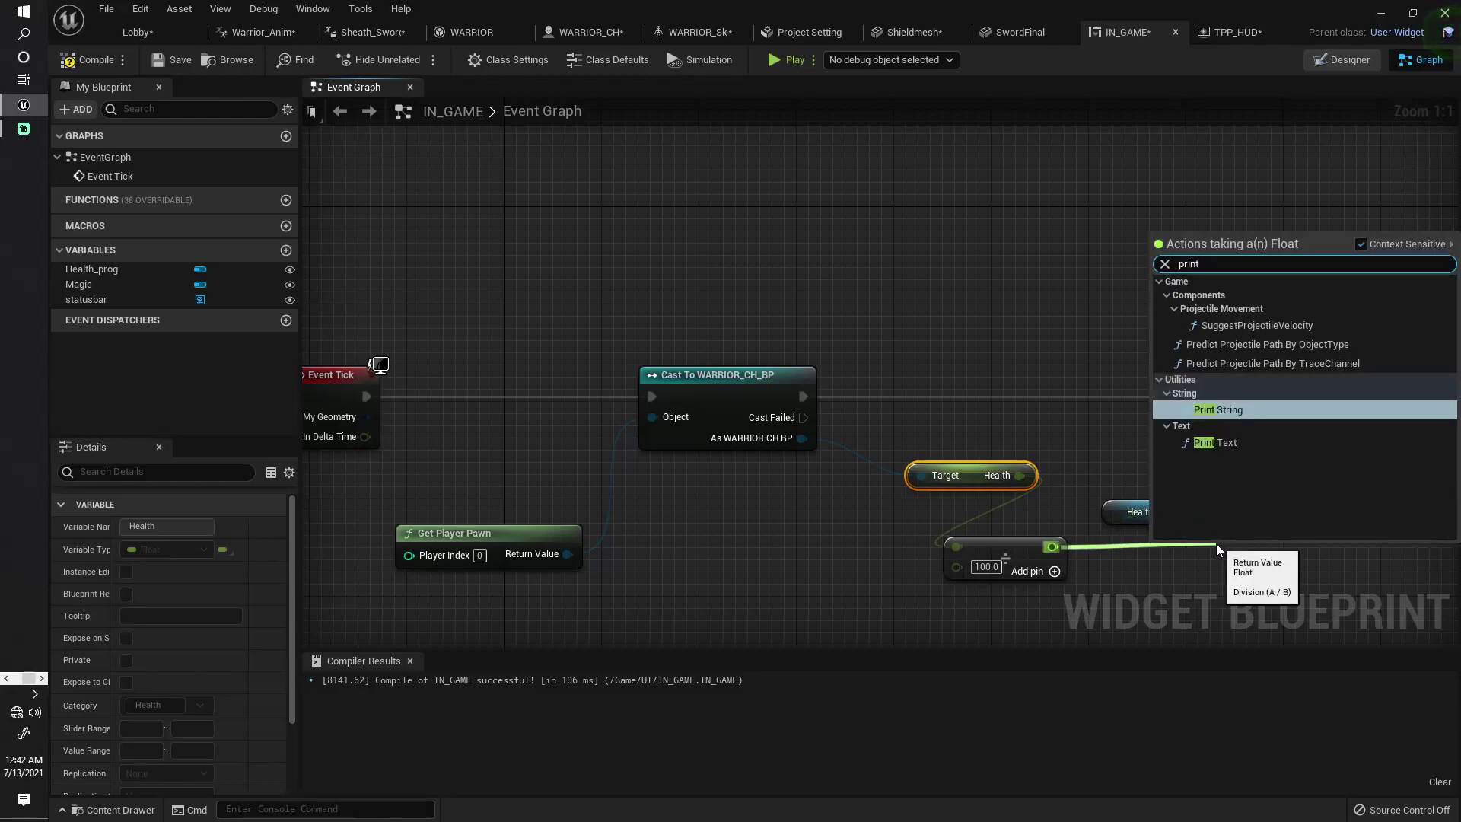
pyautogui.press('Return')
pyautogui.moveTo(1217, 545)
pyautogui.mouseDown()
pyautogui.moveTo(1325, 542)
pyautogui.moveTo(1450, 390)
pyautogui.mouseUp()
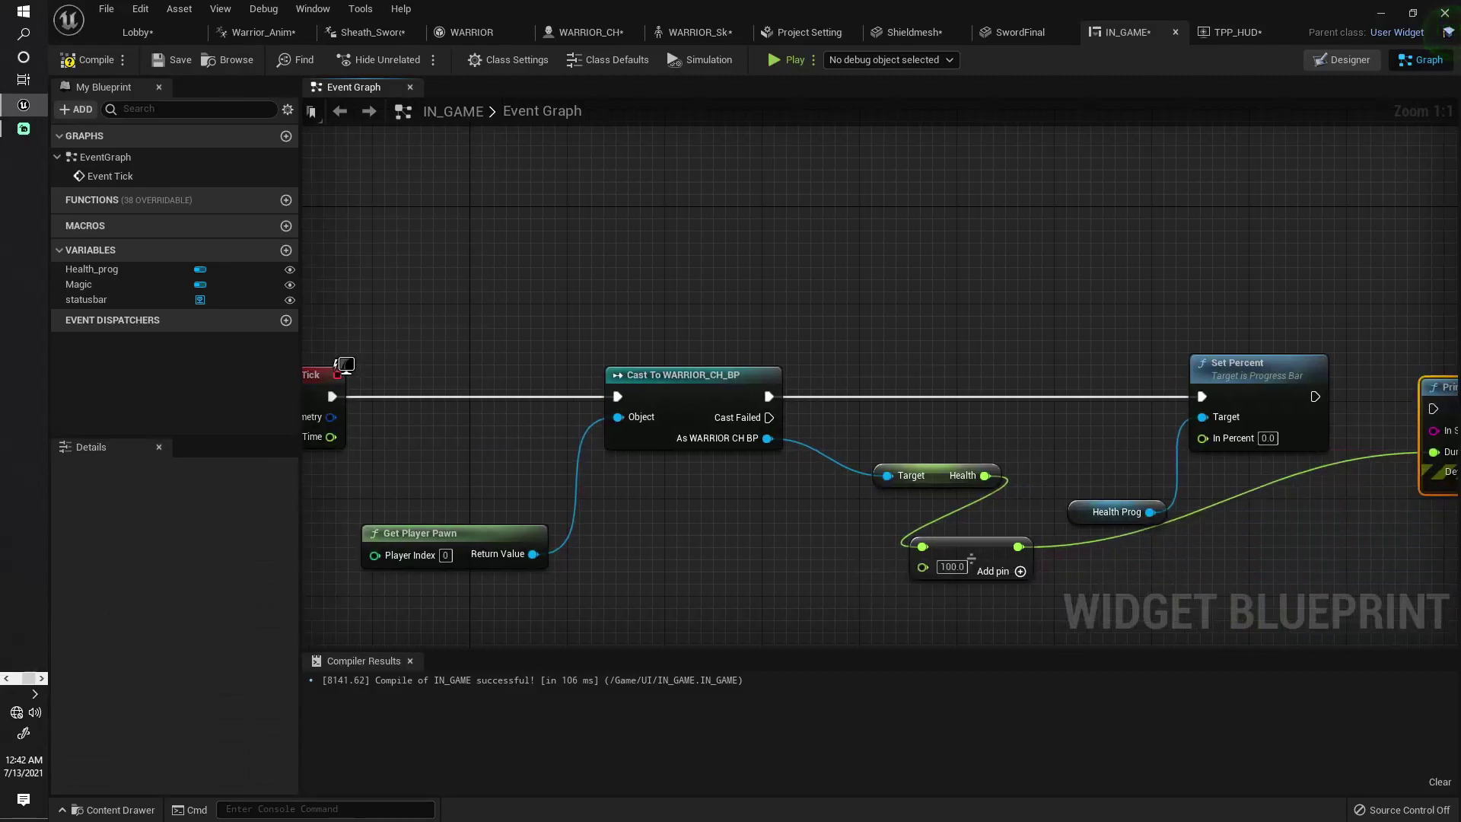
pyautogui.moveTo(1315, 397)
pyautogui.mouseDown()
pyautogui.moveTo(1434, 413)
pyautogui.moveTo(1418, 396)
pyautogui.mouseUp()
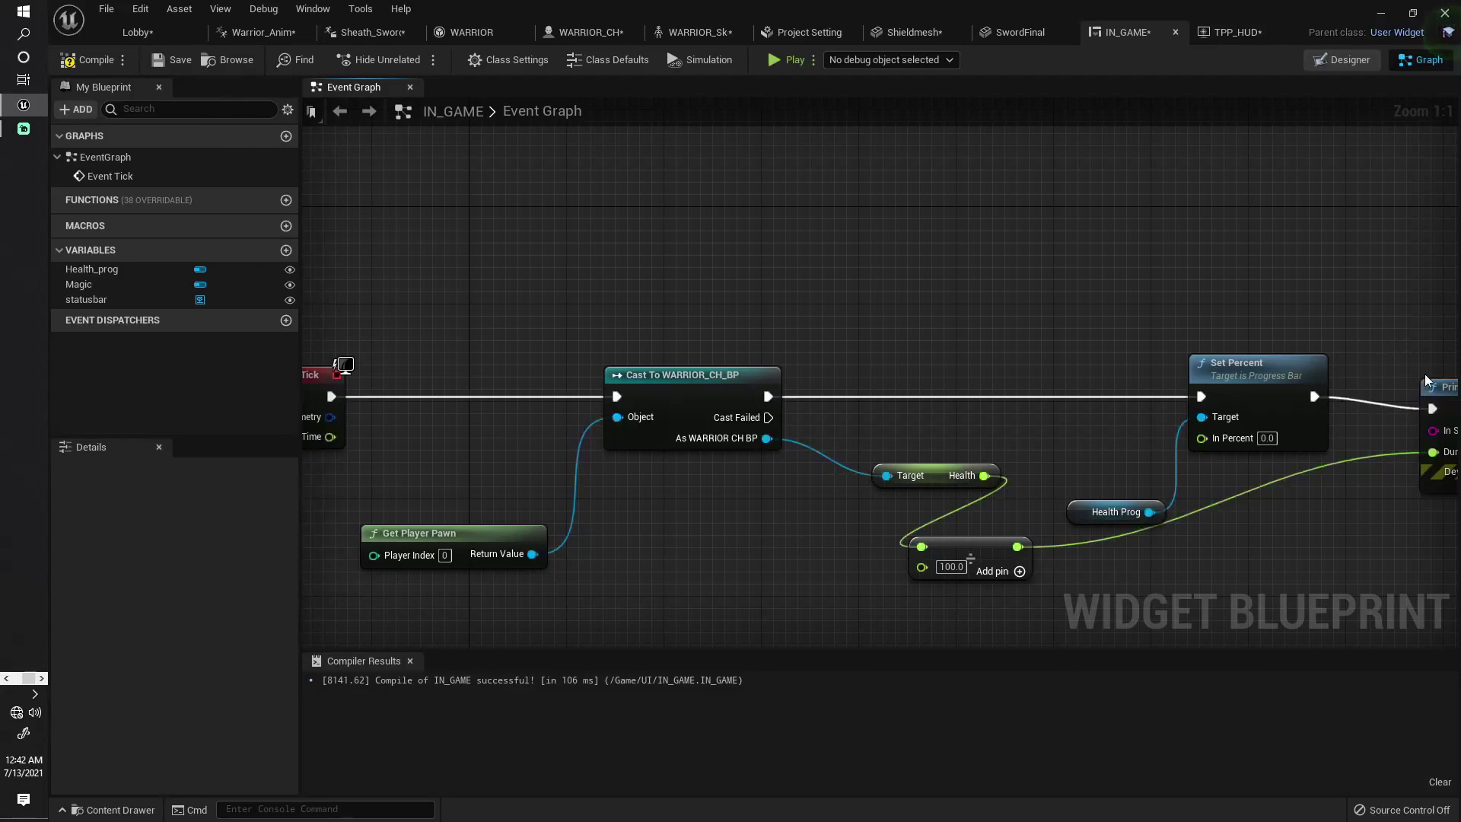
# Compile IN_GAME, test play the Lobby level, then return to the widget blueprint.
pyautogui.click(89, 62)
pyautogui.click(149, 33)
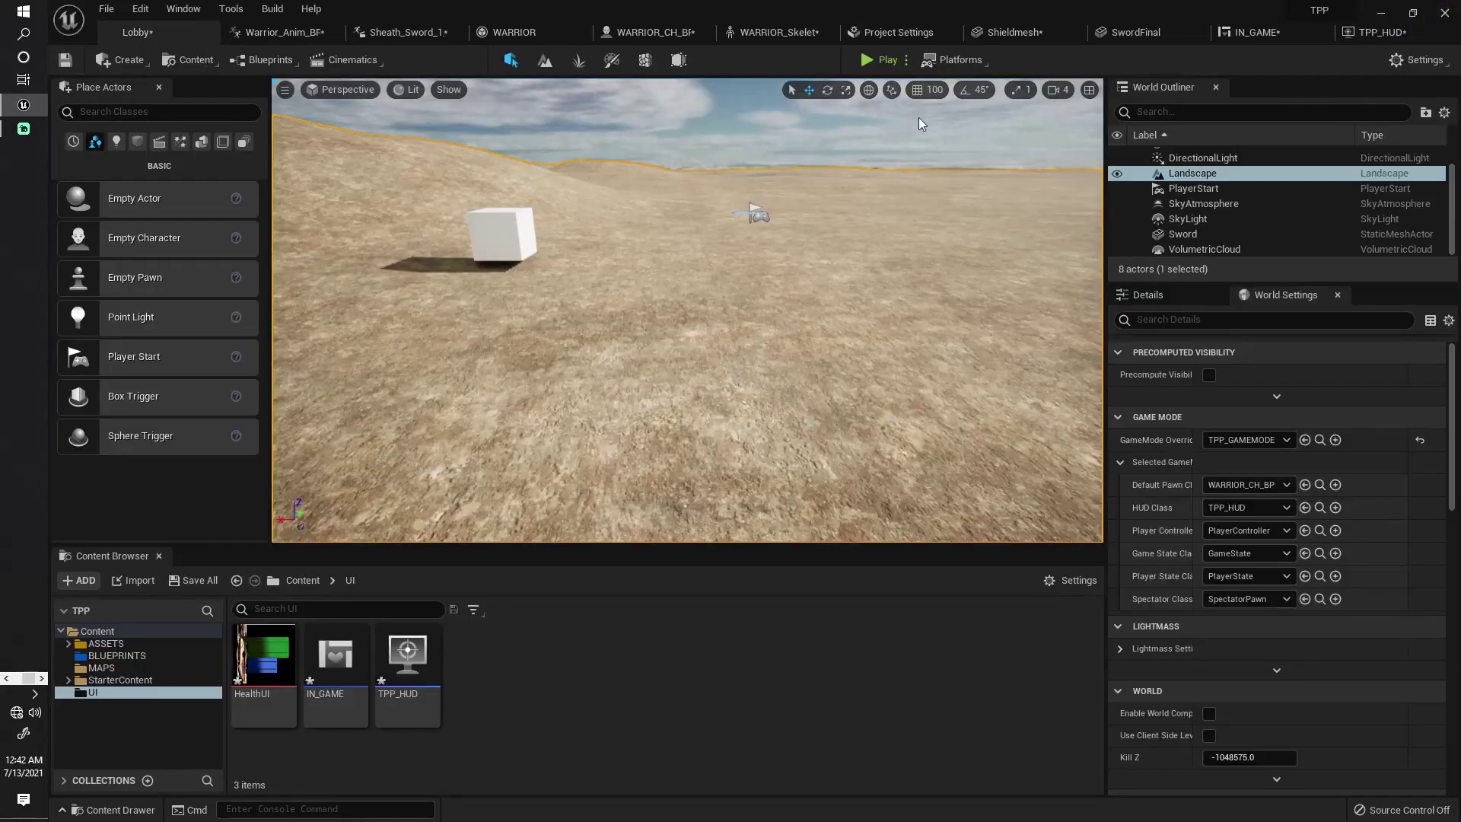
pyautogui.click(877, 59)
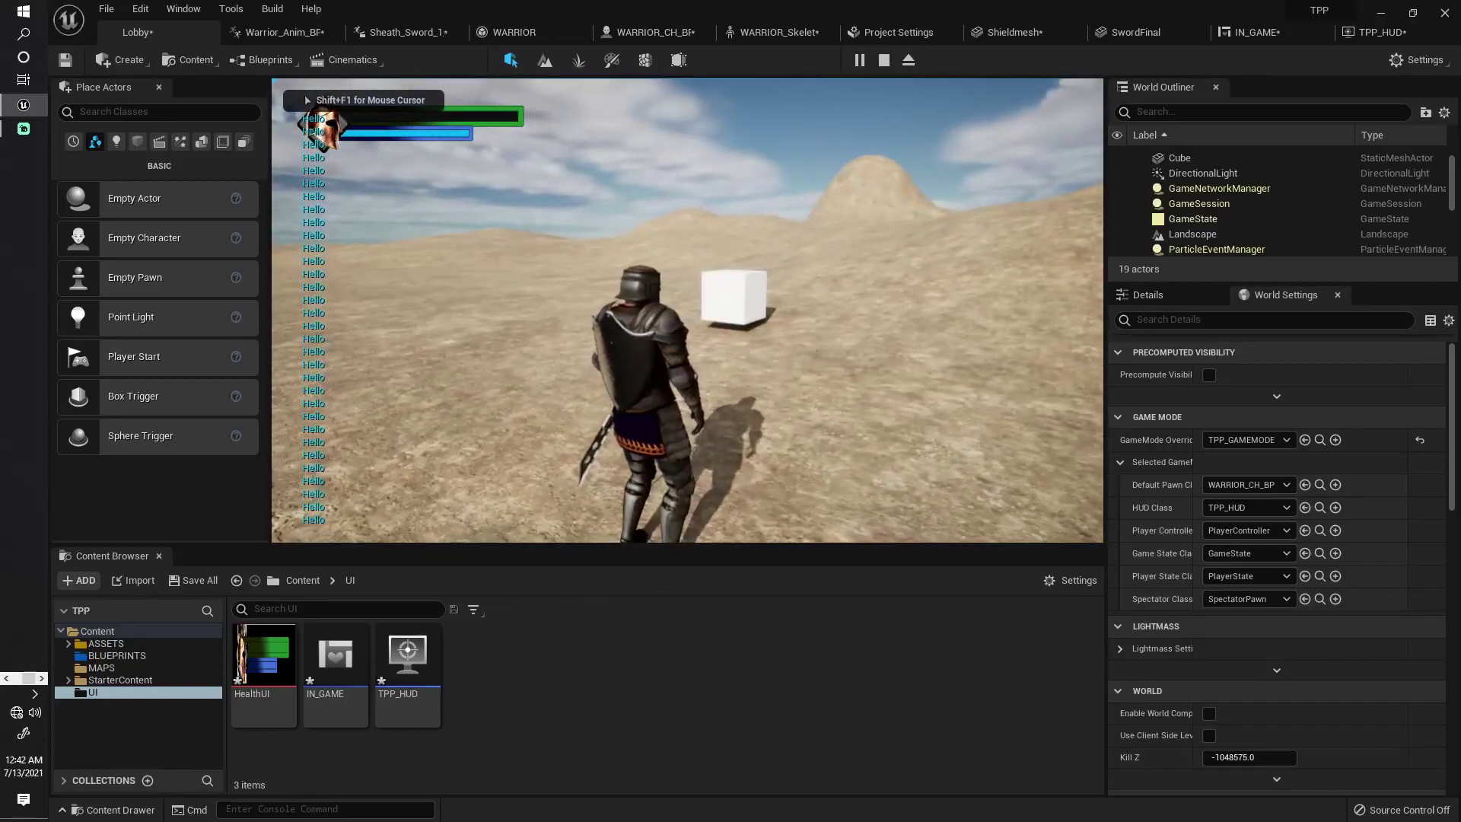
pyautogui.press('Escape')
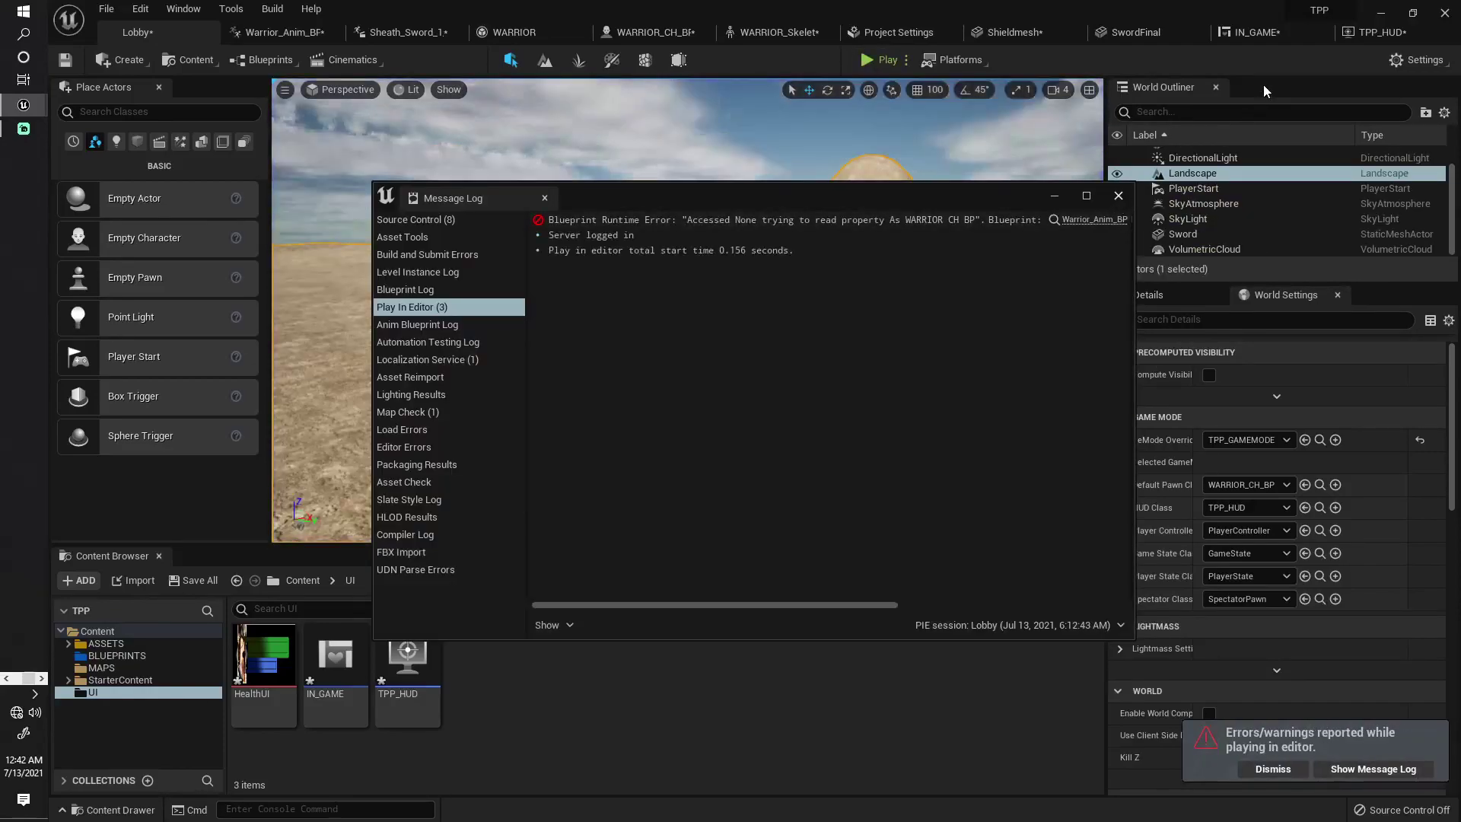
pyautogui.click(1263, 84)
pyautogui.click(1252, 32)
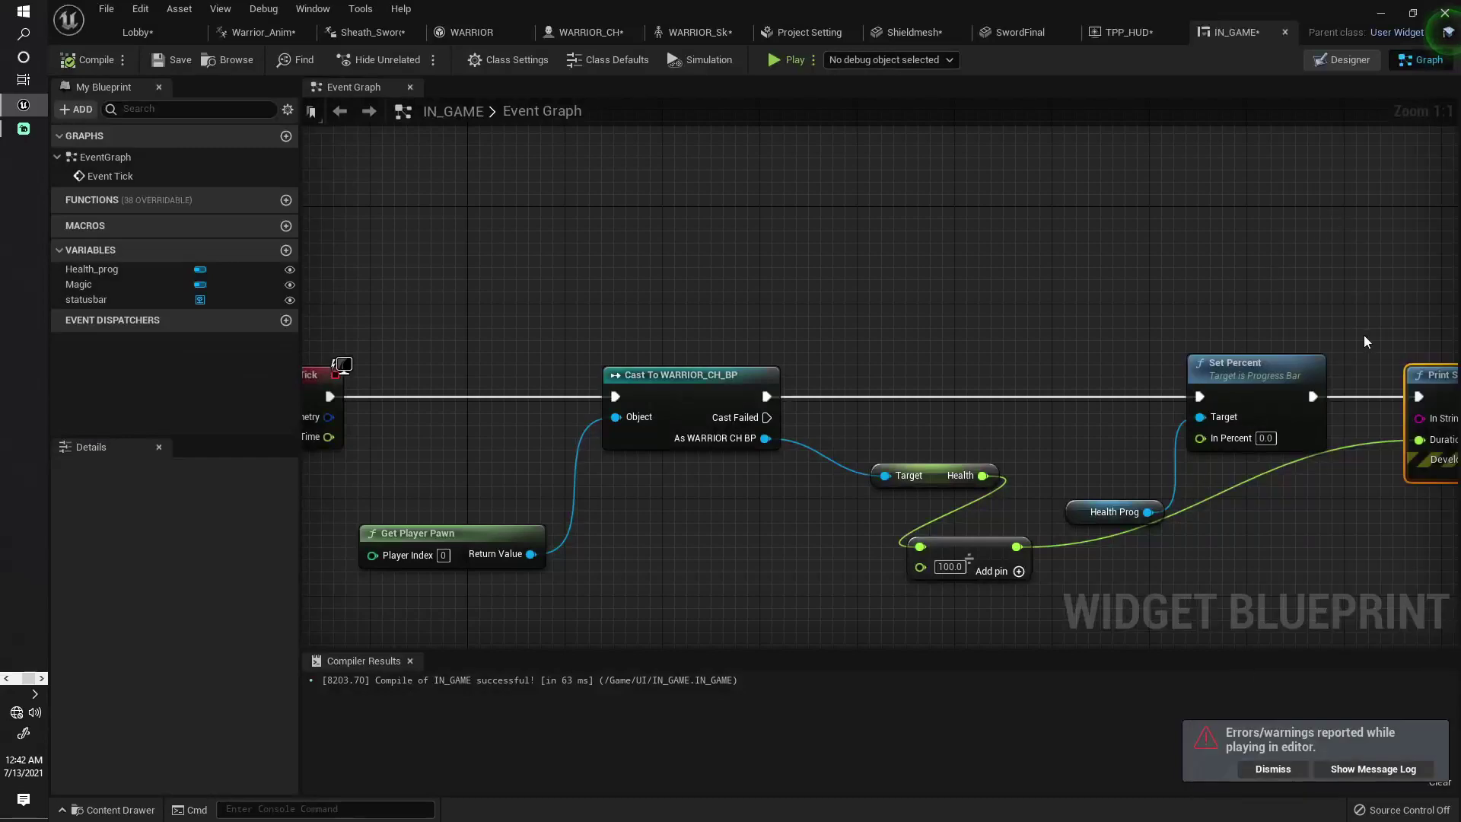
# Rewire the Division result into Print String's In String, then play the Lobby level again.
pyautogui.moveTo(1364, 335); pyautogui.dragTo(1240, 304, button='right')
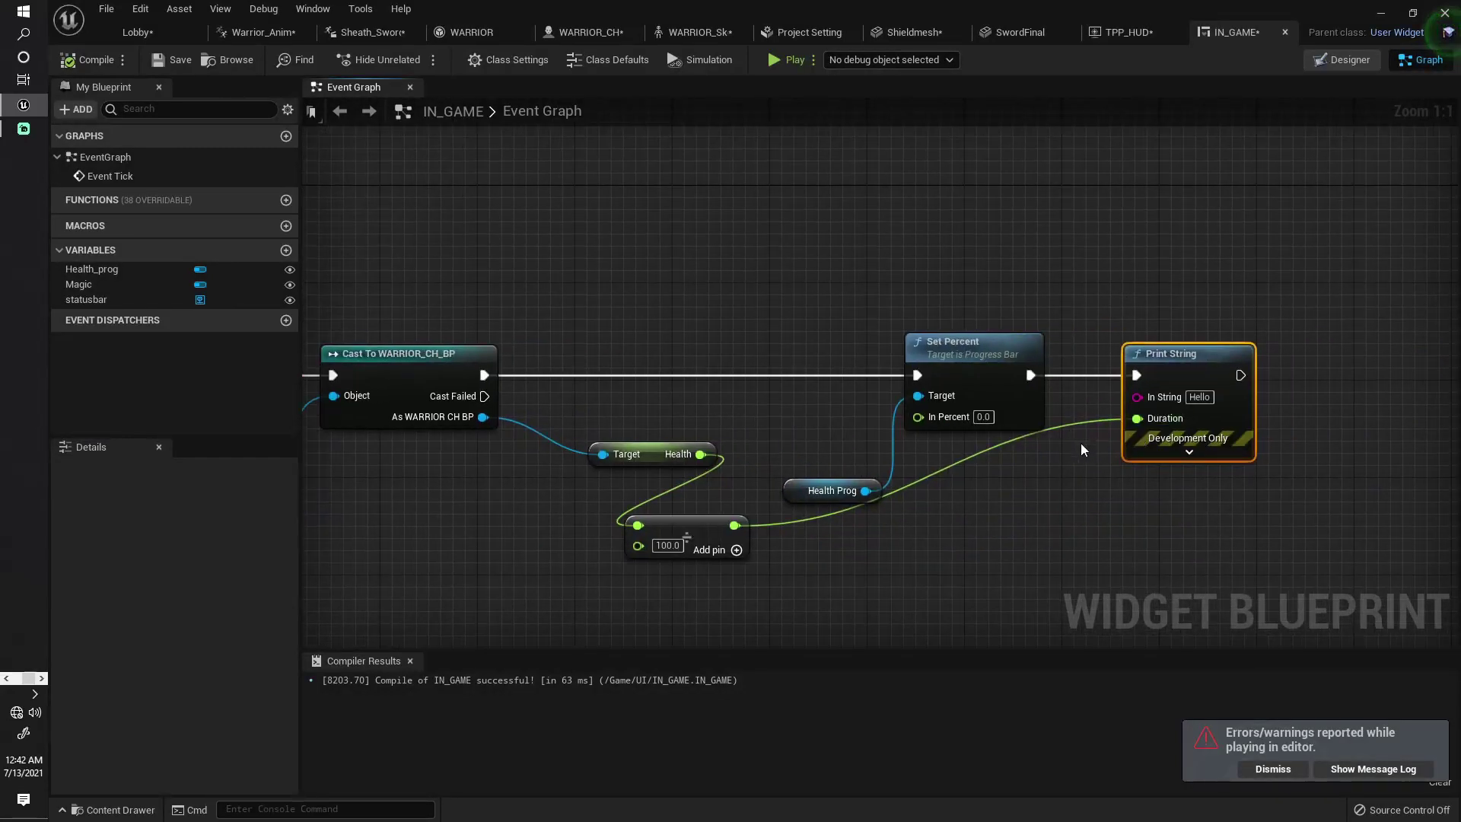
pyautogui.keyDown('alt'); pyautogui.click(734, 525); pyautogui.keyUp('alt')
pyautogui.moveTo(734, 525); pyautogui.dragTo(1144, 400)
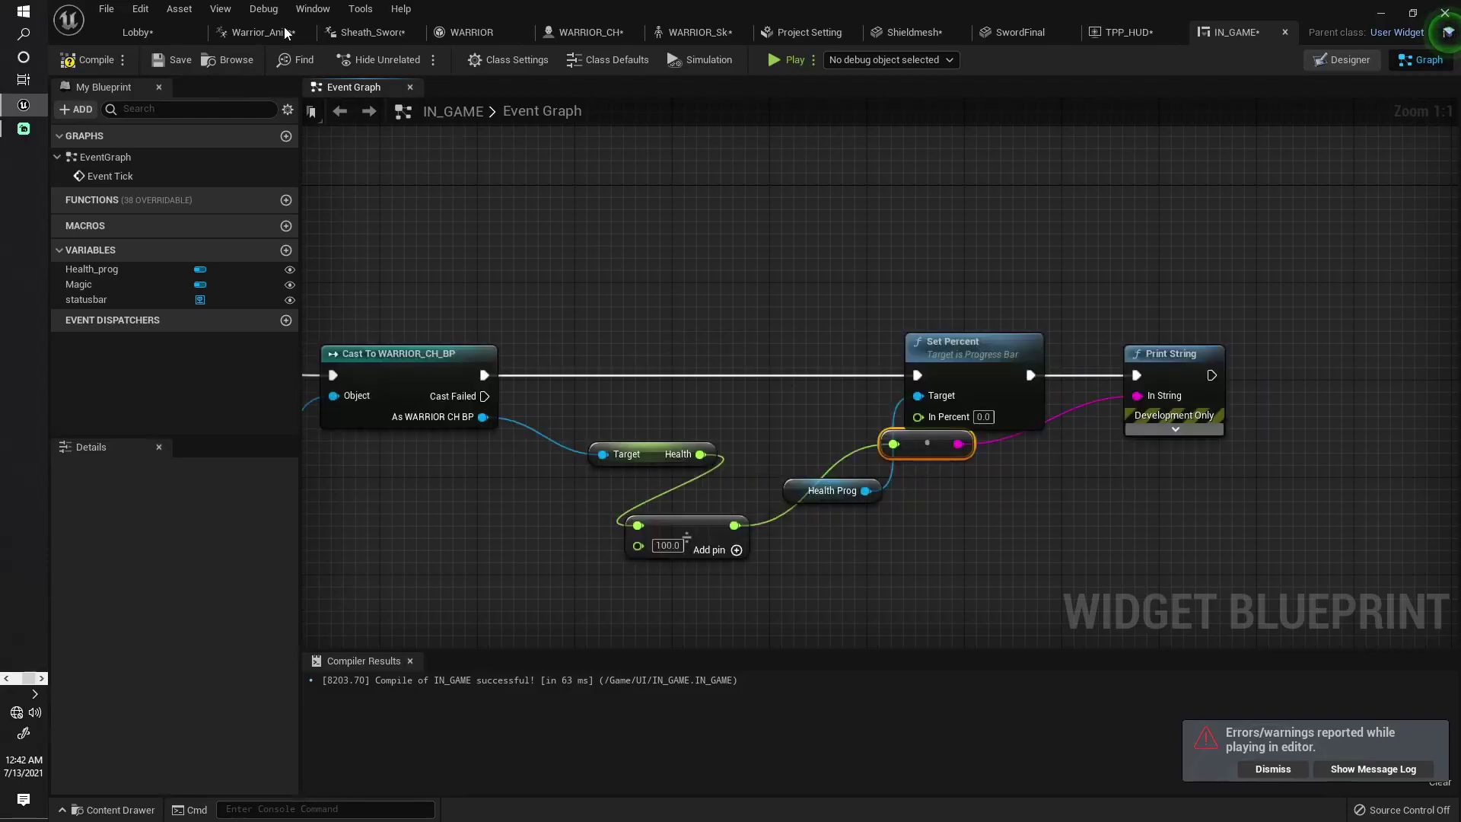
pyautogui.click(88, 59)
pyautogui.click(155, 36)
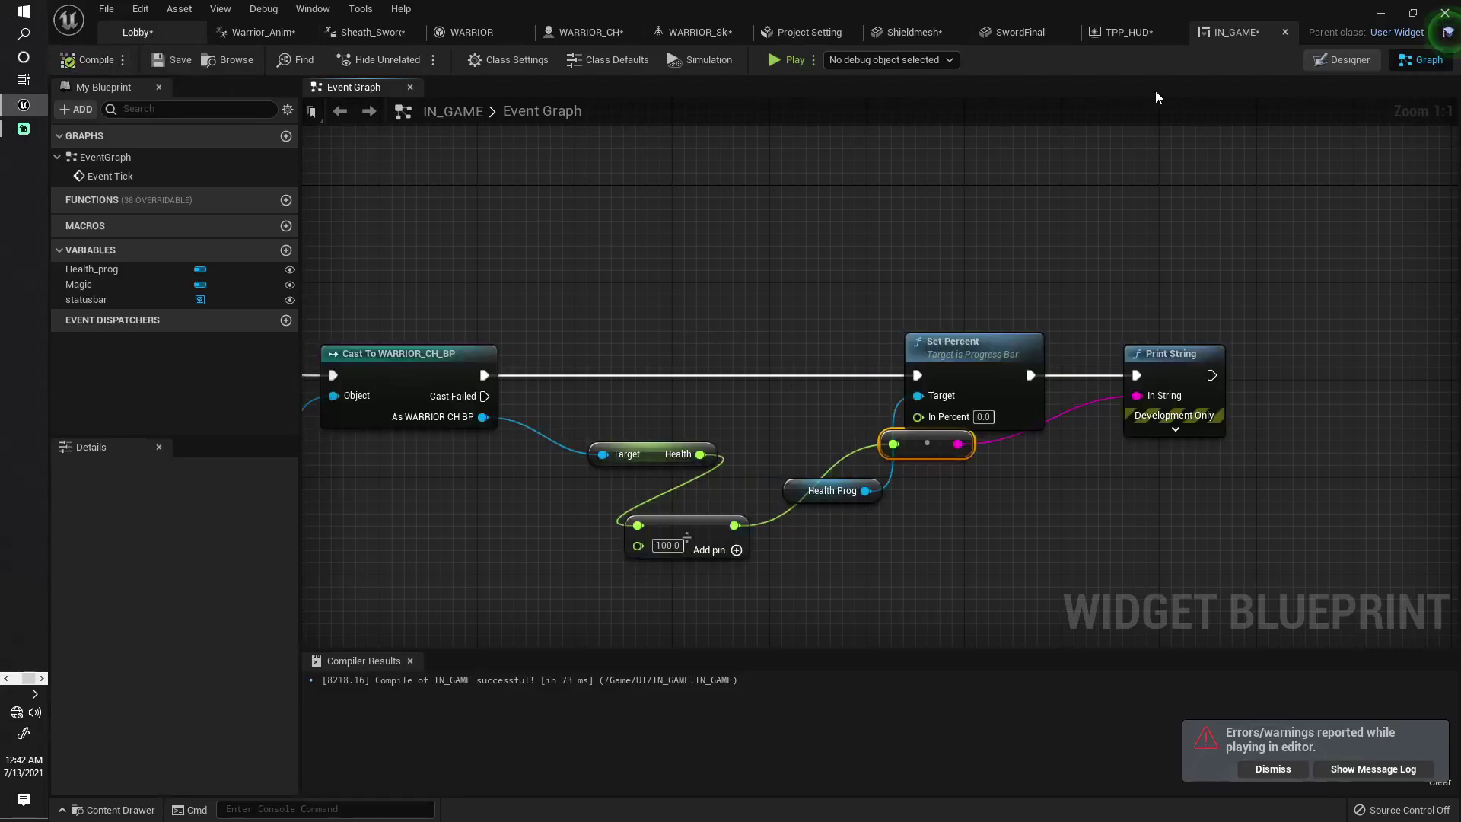
pyautogui.click(867, 60)
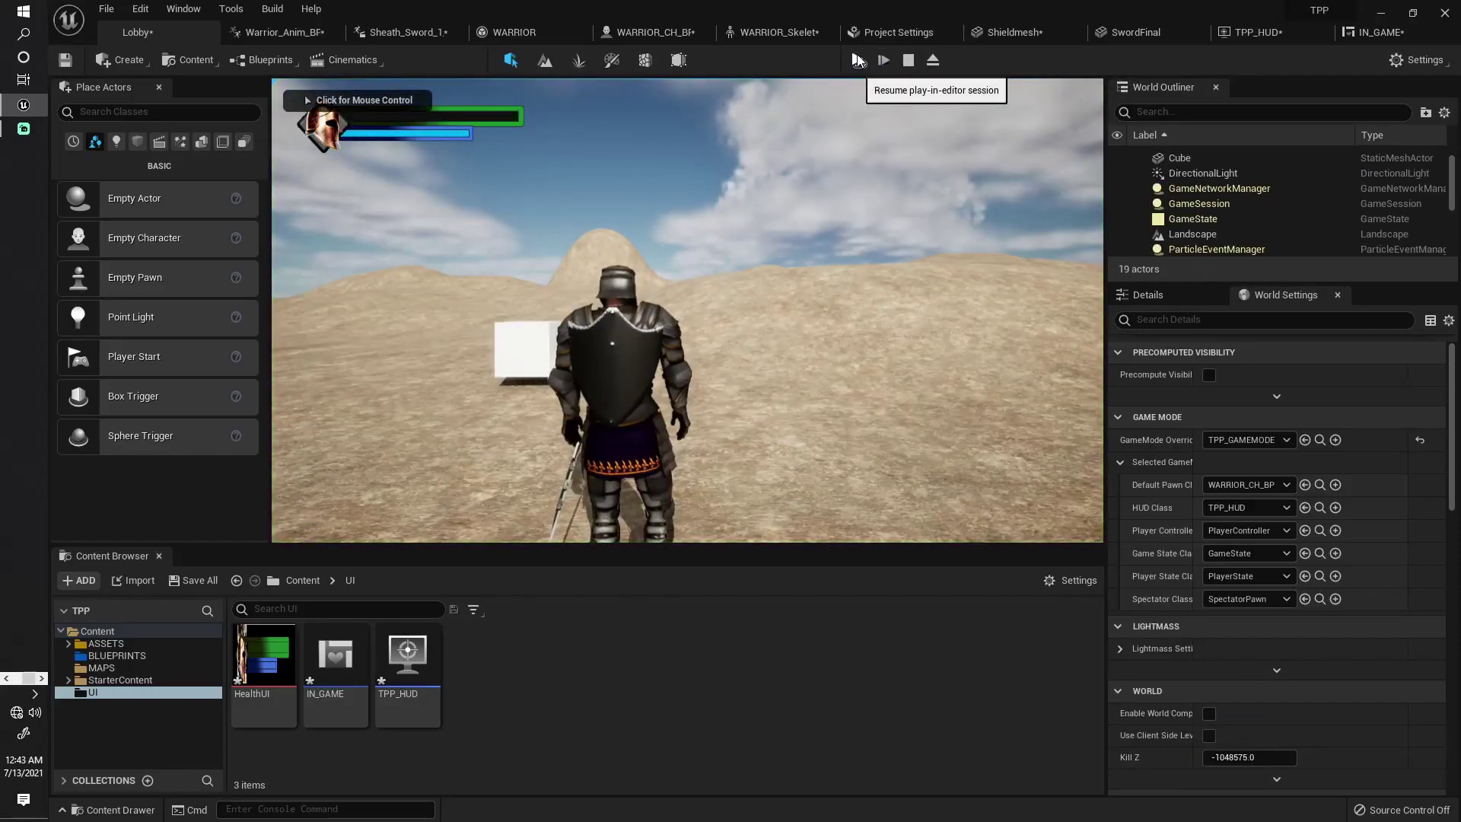
# Rerun the test play, which prints 1.0, then open the WARRIOR_CH_BP blueprint.
pyautogui.click(908, 60)
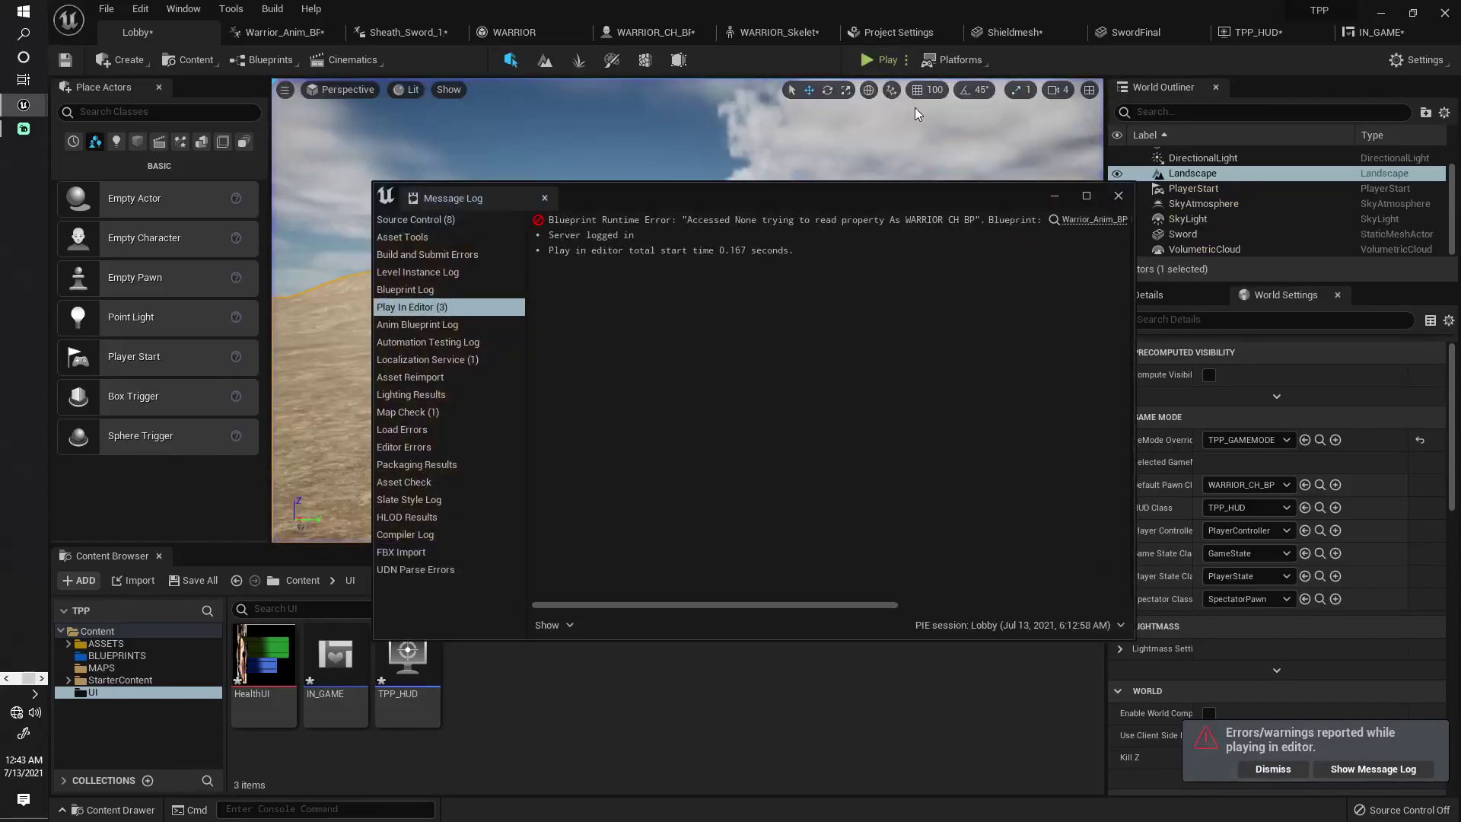
pyautogui.click(1117, 197)
pyautogui.click(869, 59)
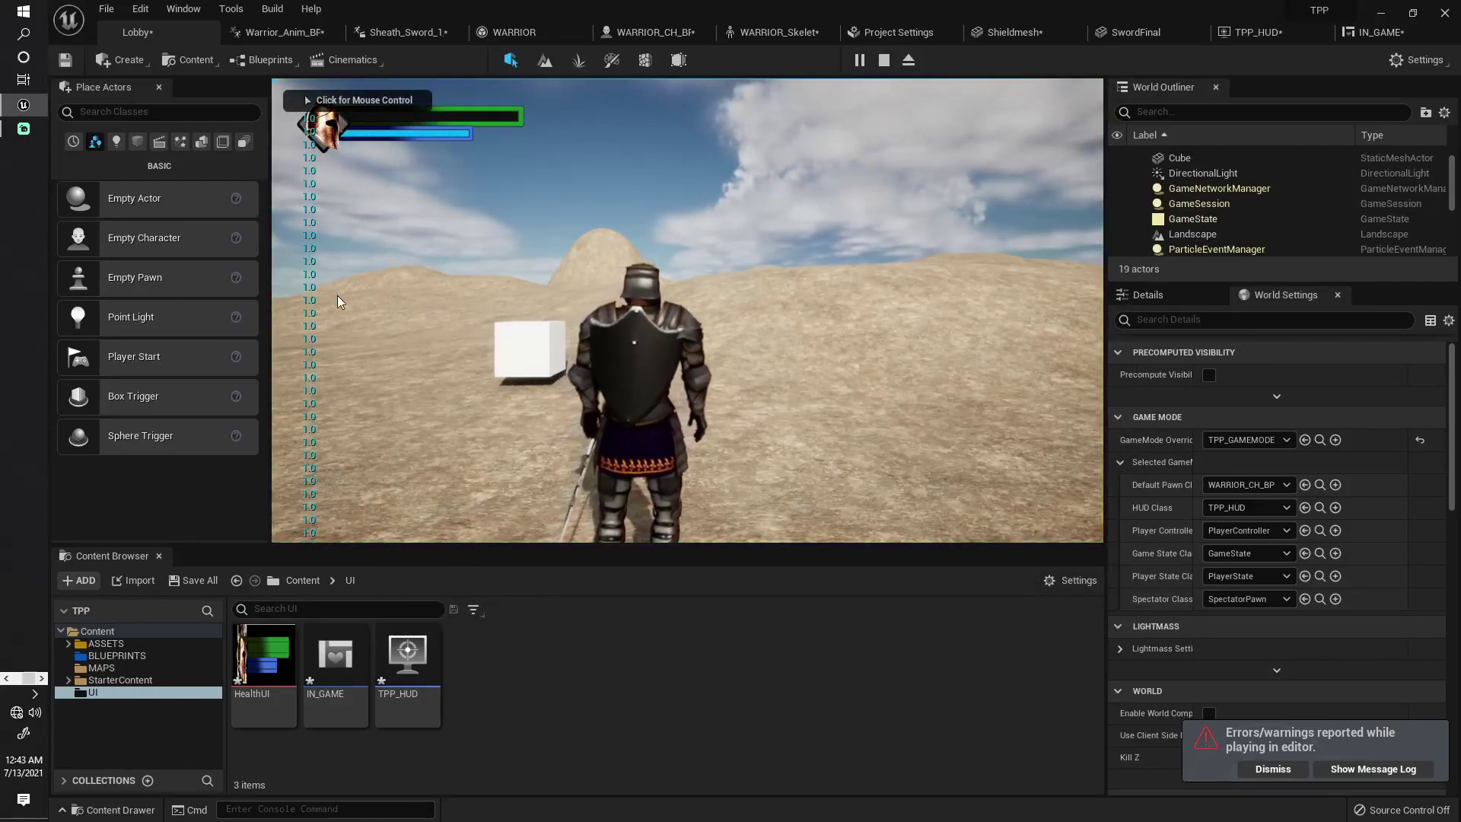
pyautogui.press('Escape')
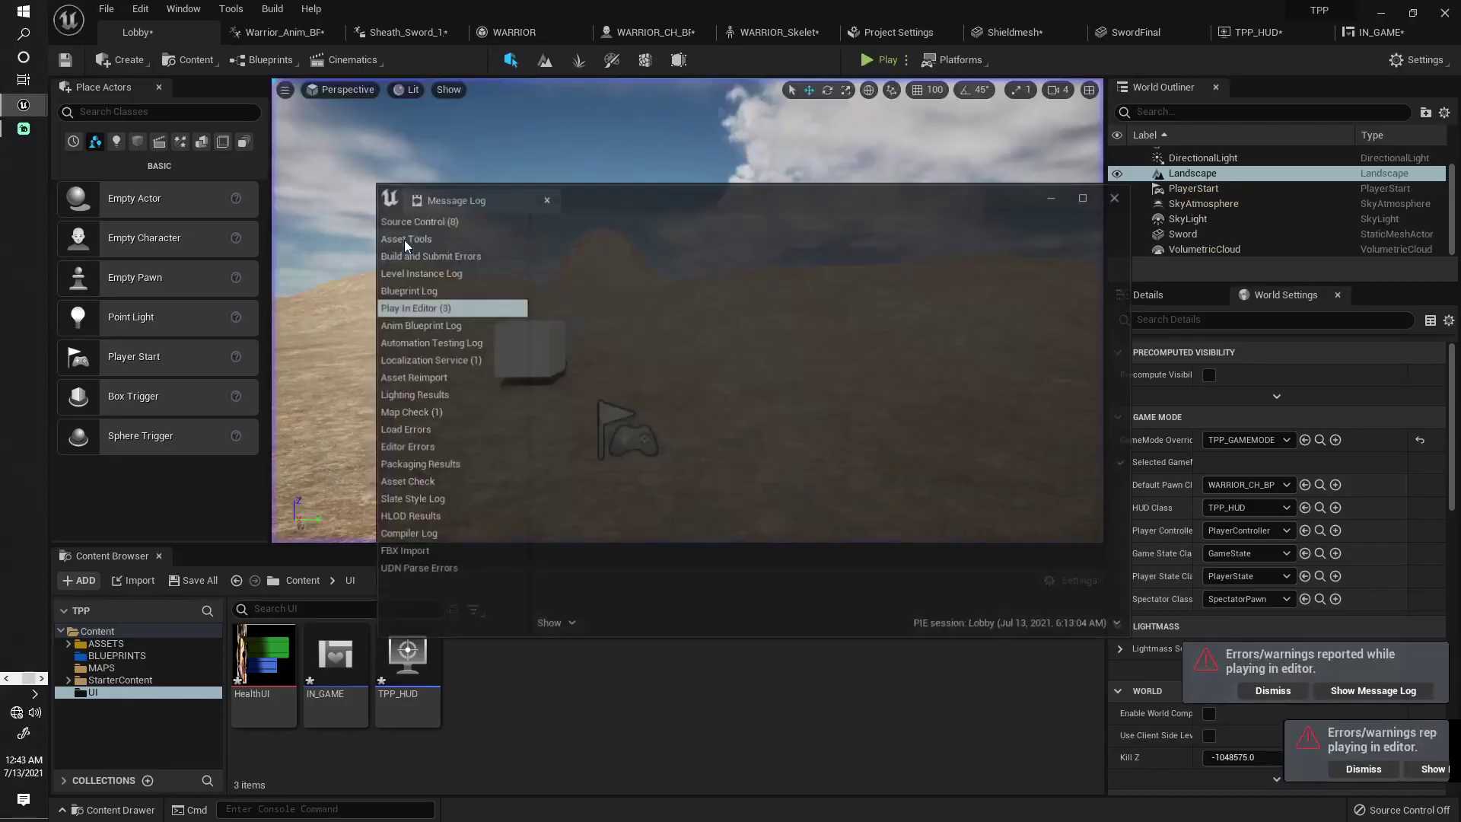
pyautogui.click(1119, 196)
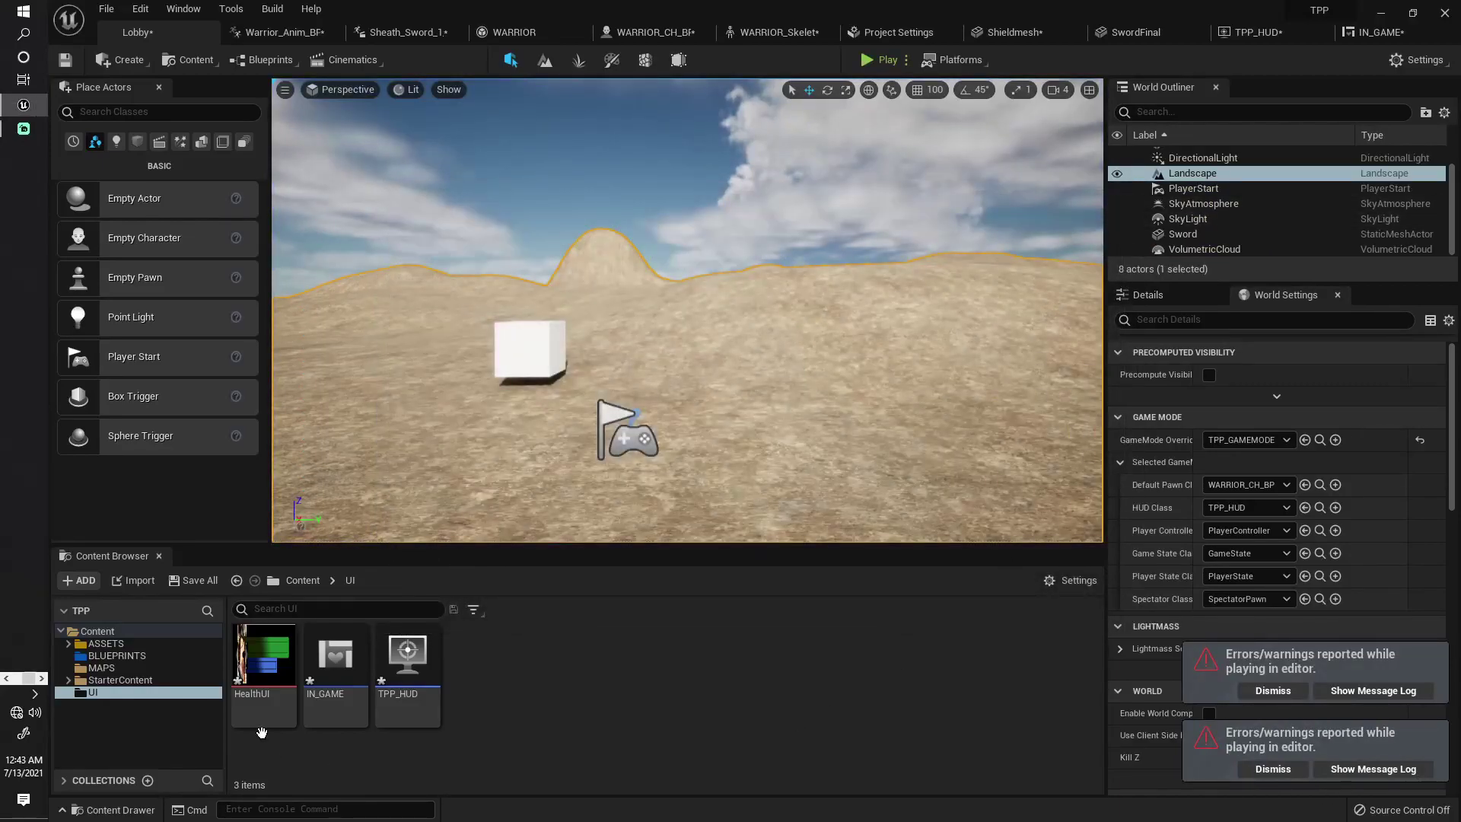
pyautogui.click(652, 32)
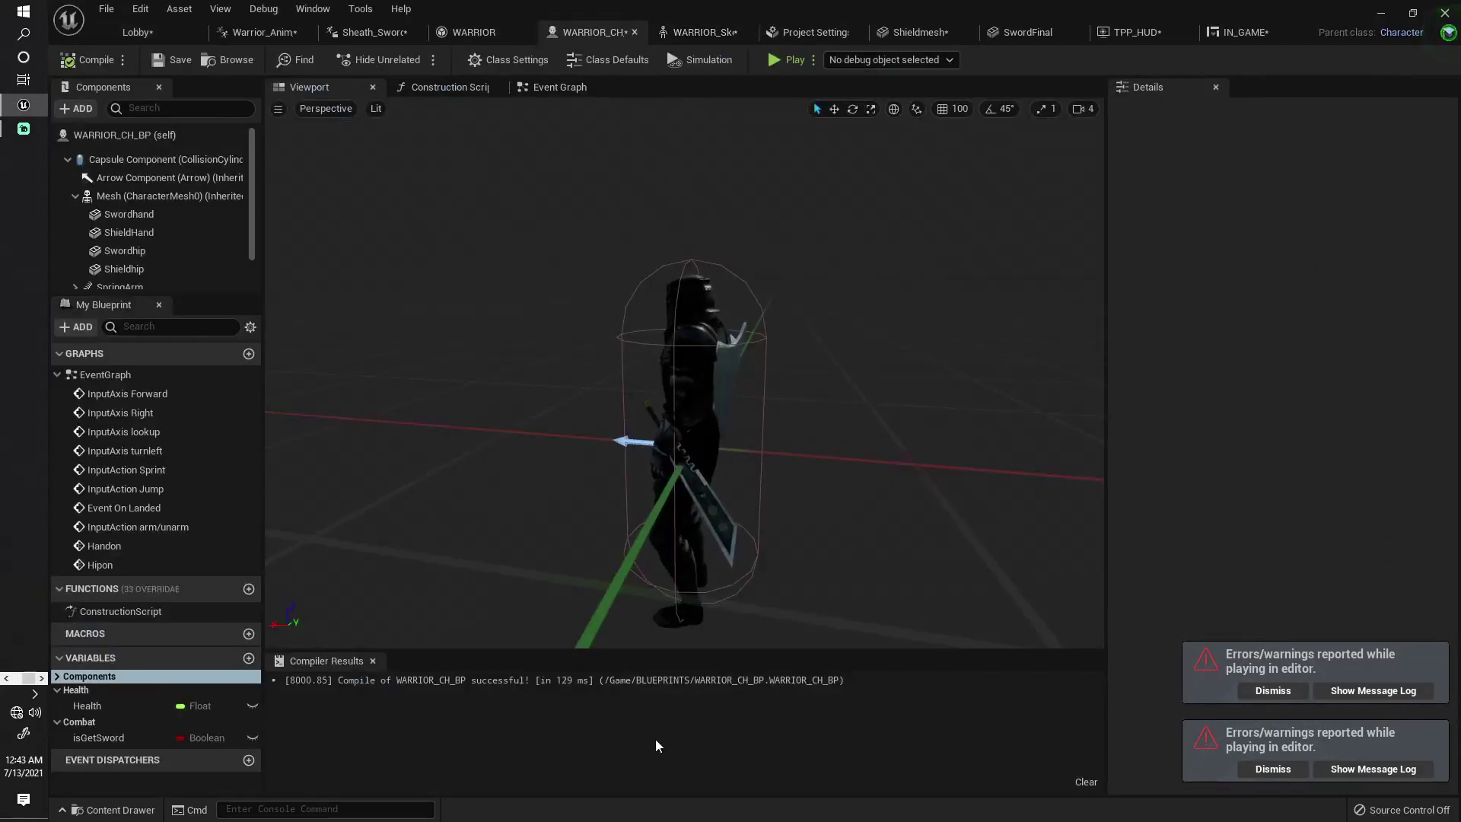
# Set Health's default value to 50, test play to see 0.5, and return to IN_GAME.
pyautogui.click(87, 705)
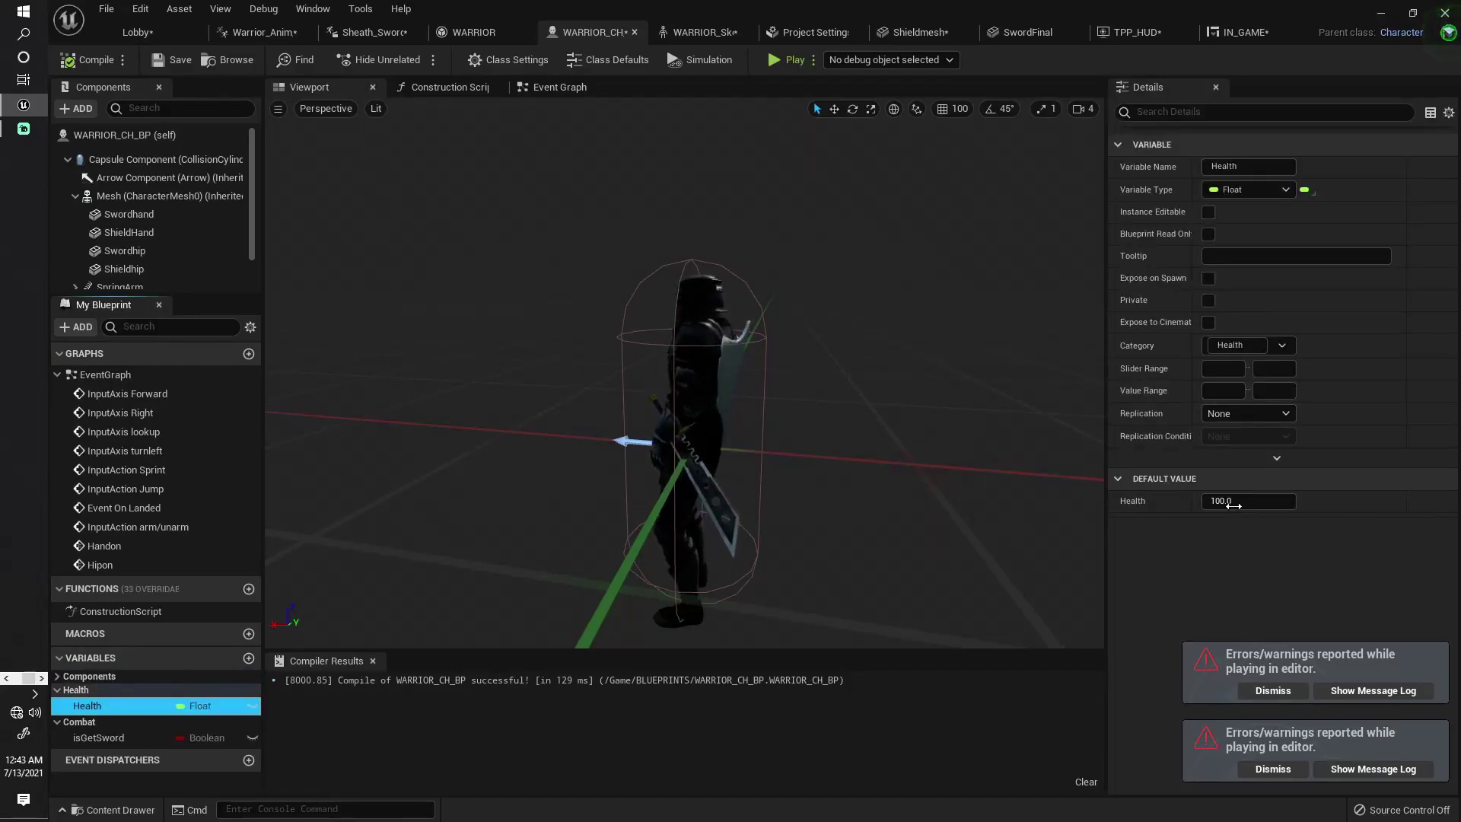
pyautogui.click(1233, 505)
pyautogui.write('50')
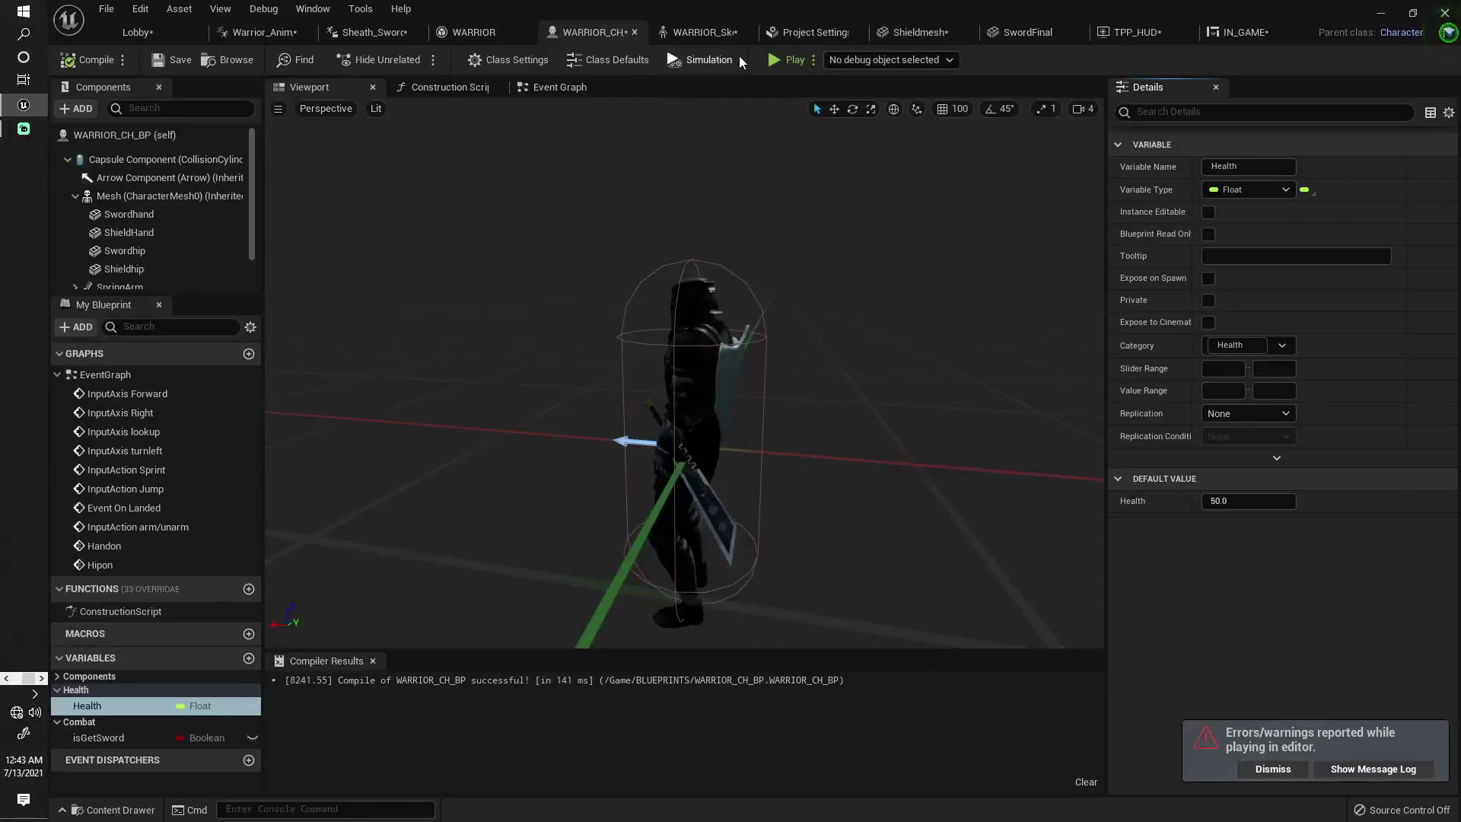
pyautogui.click(774, 59)
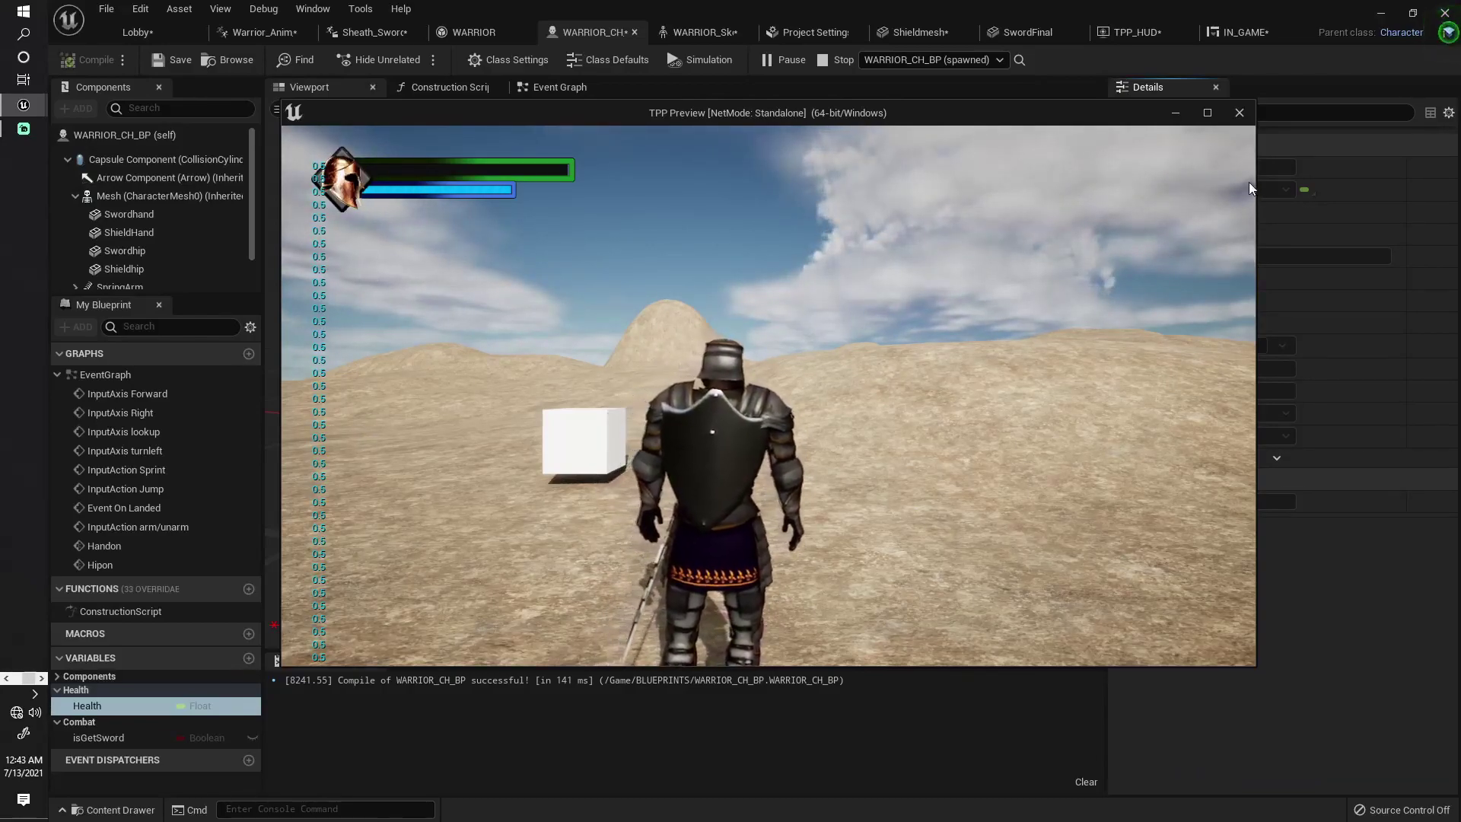
pyautogui.click(1239, 112)
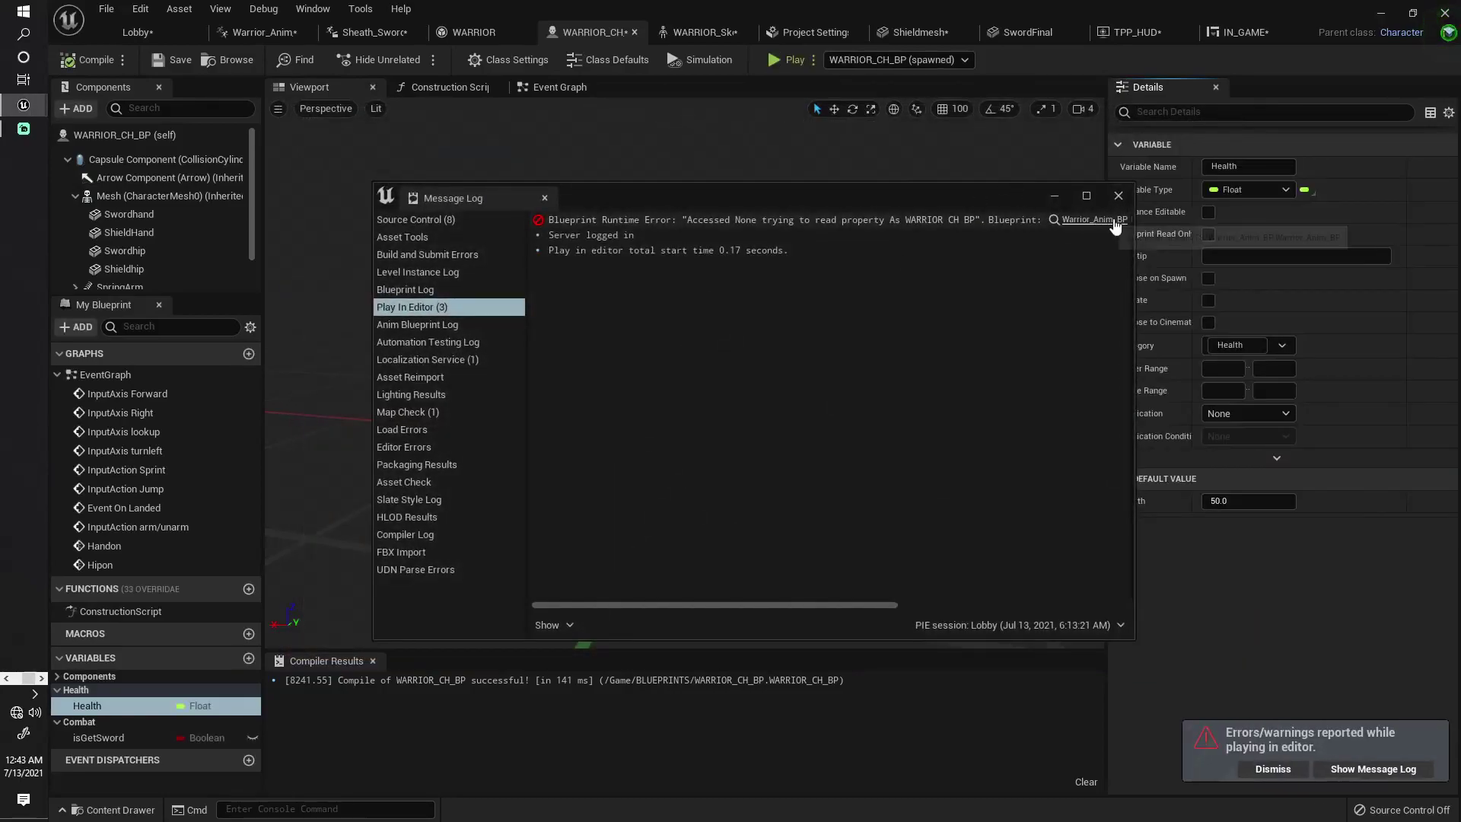
pyautogui.click(1119, 195)
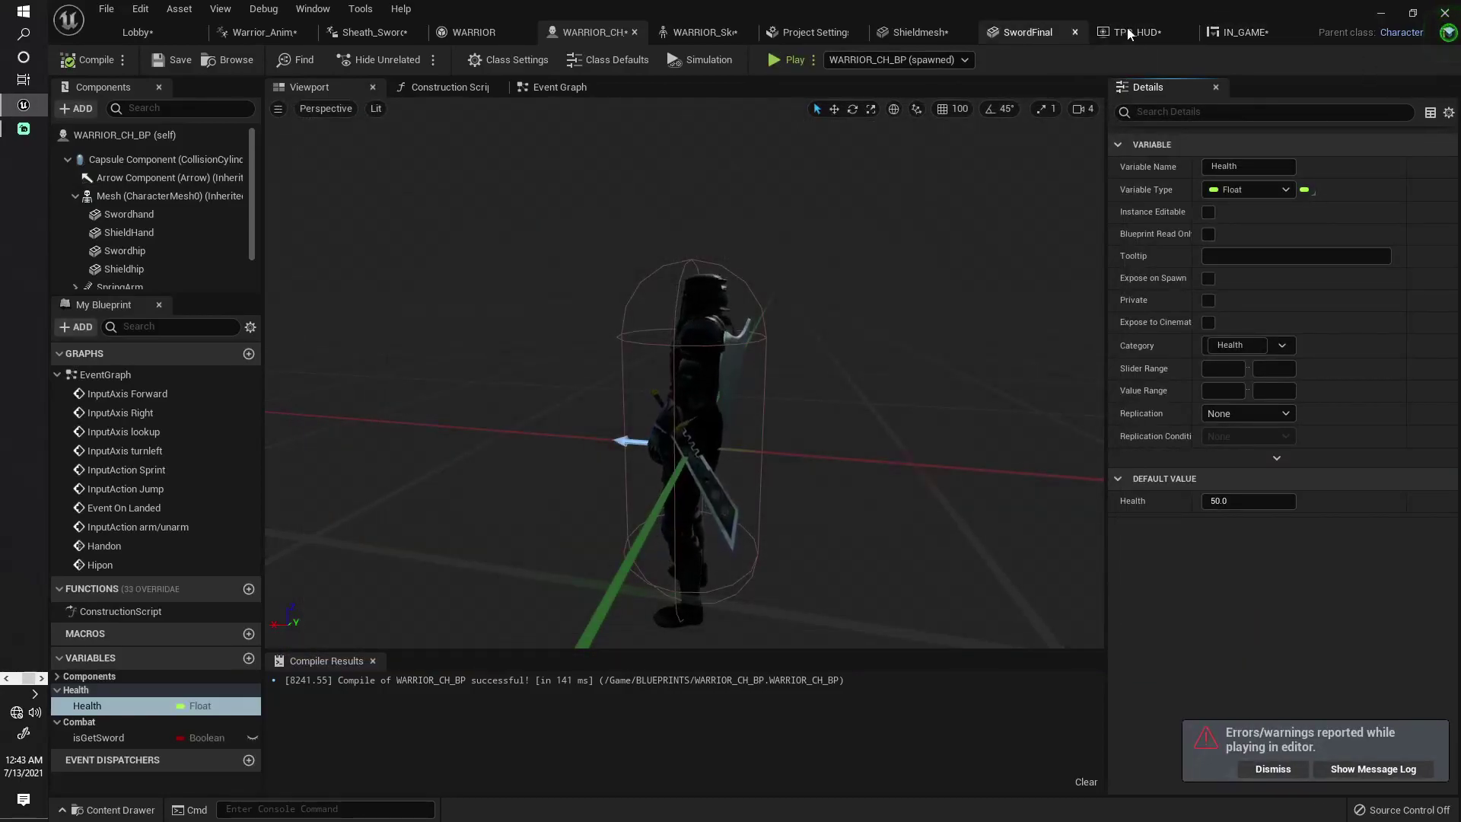
pyautogui.click(1233, 33)
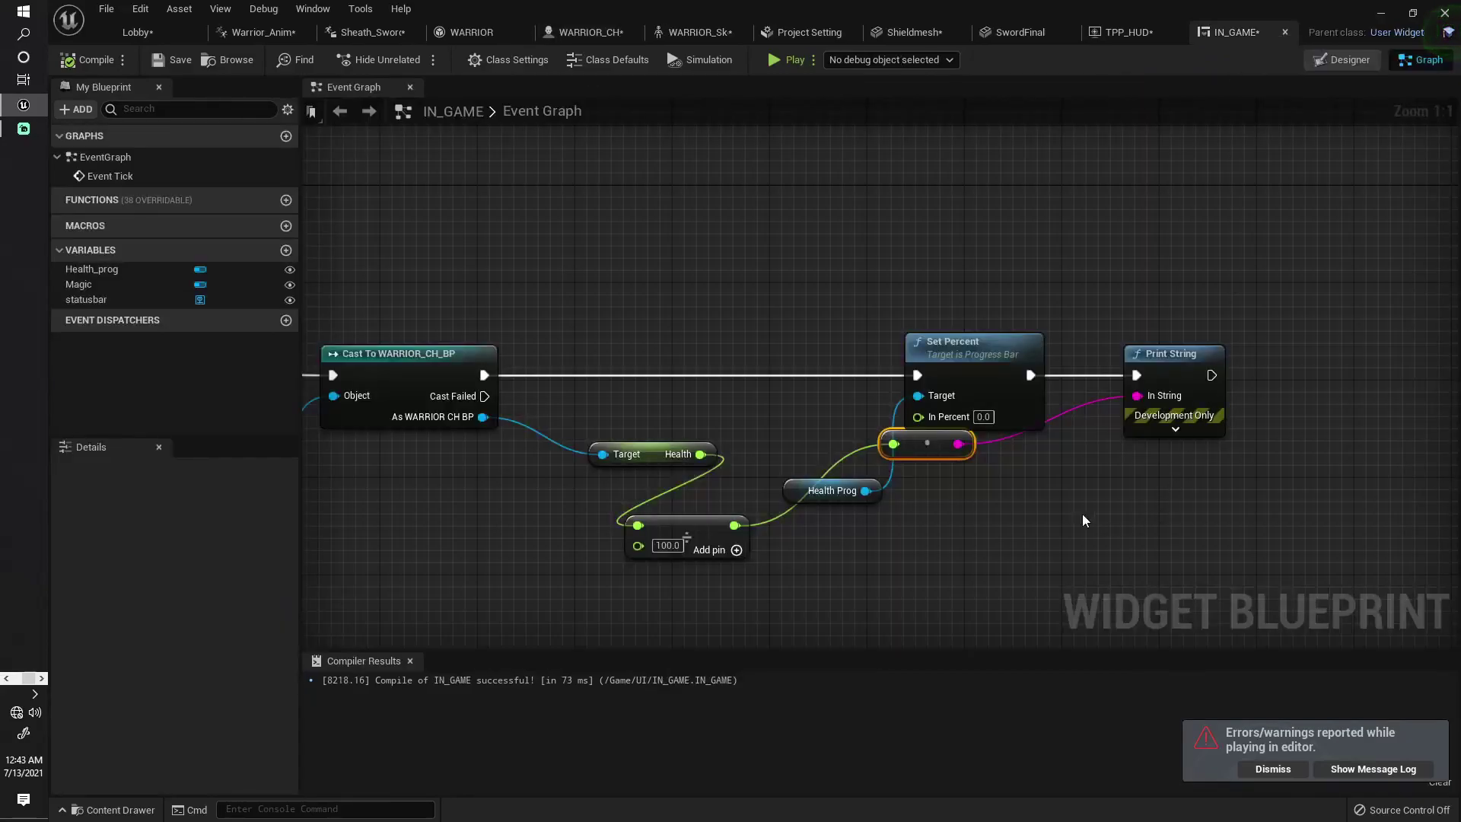
# Delete the float-to-string conversion node and the Print String node from the graph.
pyautogui.moveTo(1084, 515); pyautogui.dragTo(787, 462, button='right')
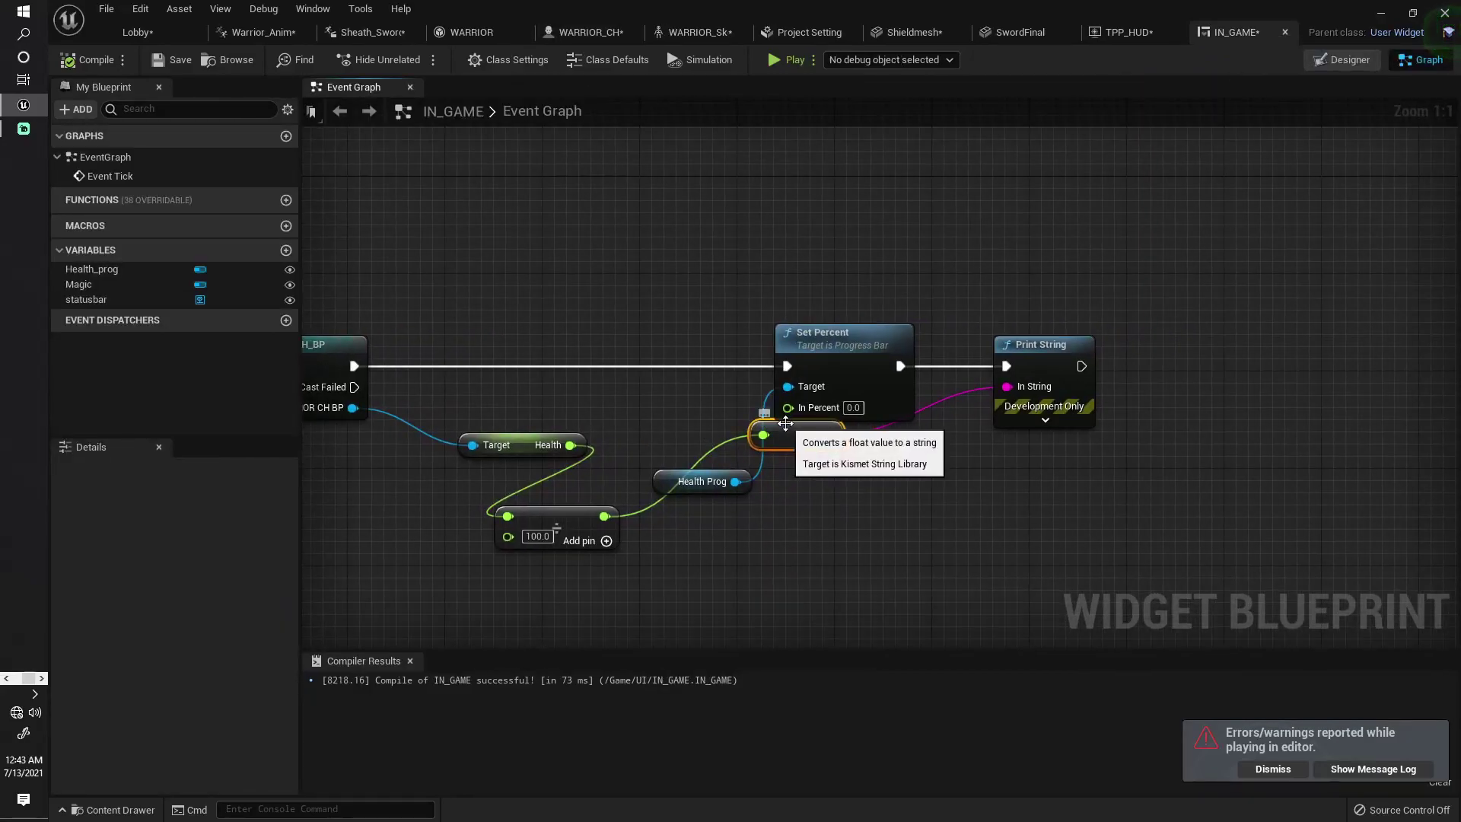
pyautogui.press('Delete')
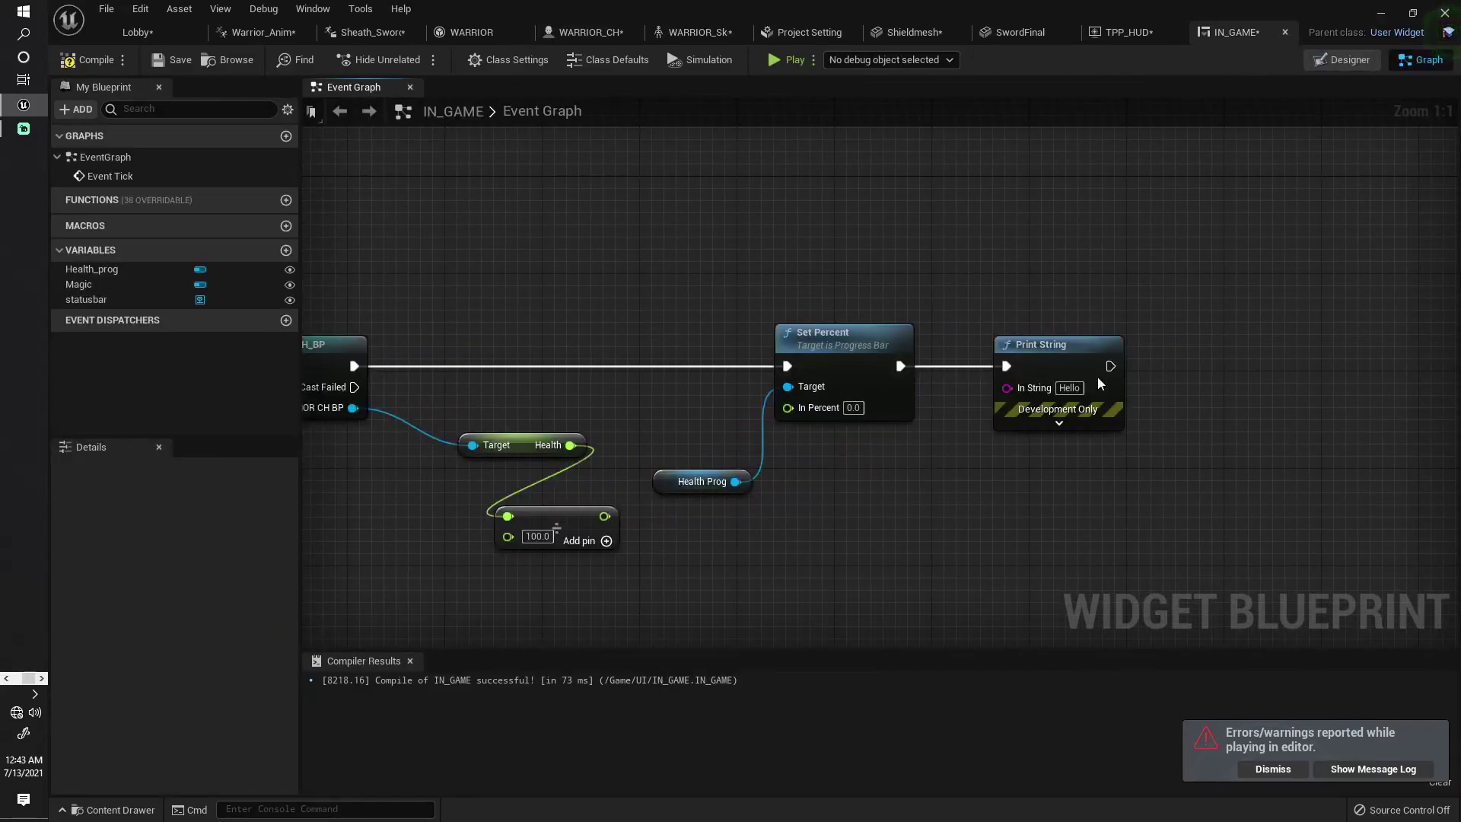
pyautogui.click(1099, 383)
pyautogui.press('Delete')
# Wire the Health/100 division result into Set Percent's In Percent and move the divide node beside it.
pyautogui.moveTo(605, 517); pyautogui.dragTo(644, 490)
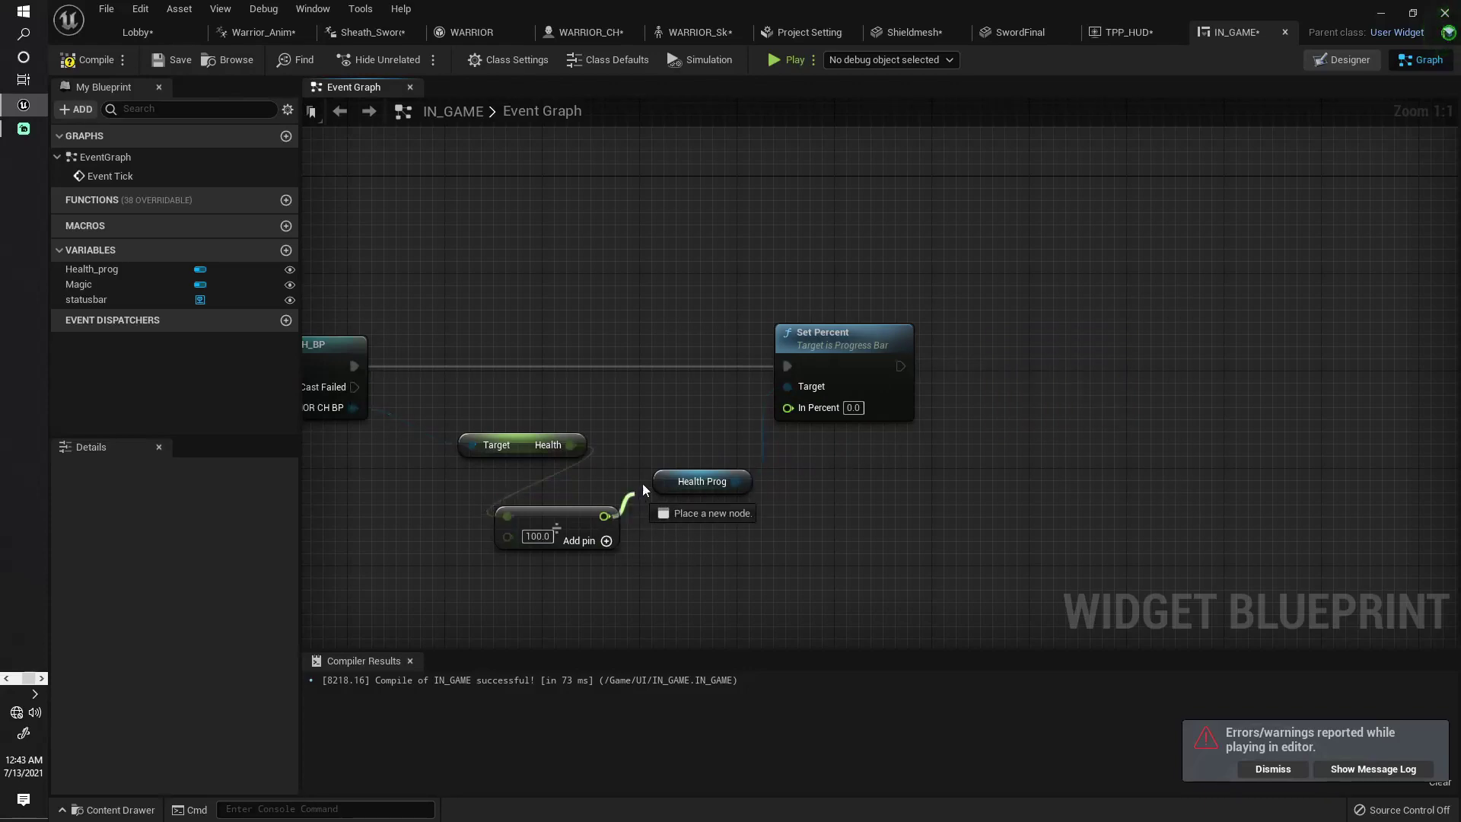
pyautogui.moveTo(783, 412); pyautogui.dragTo(787, 409)
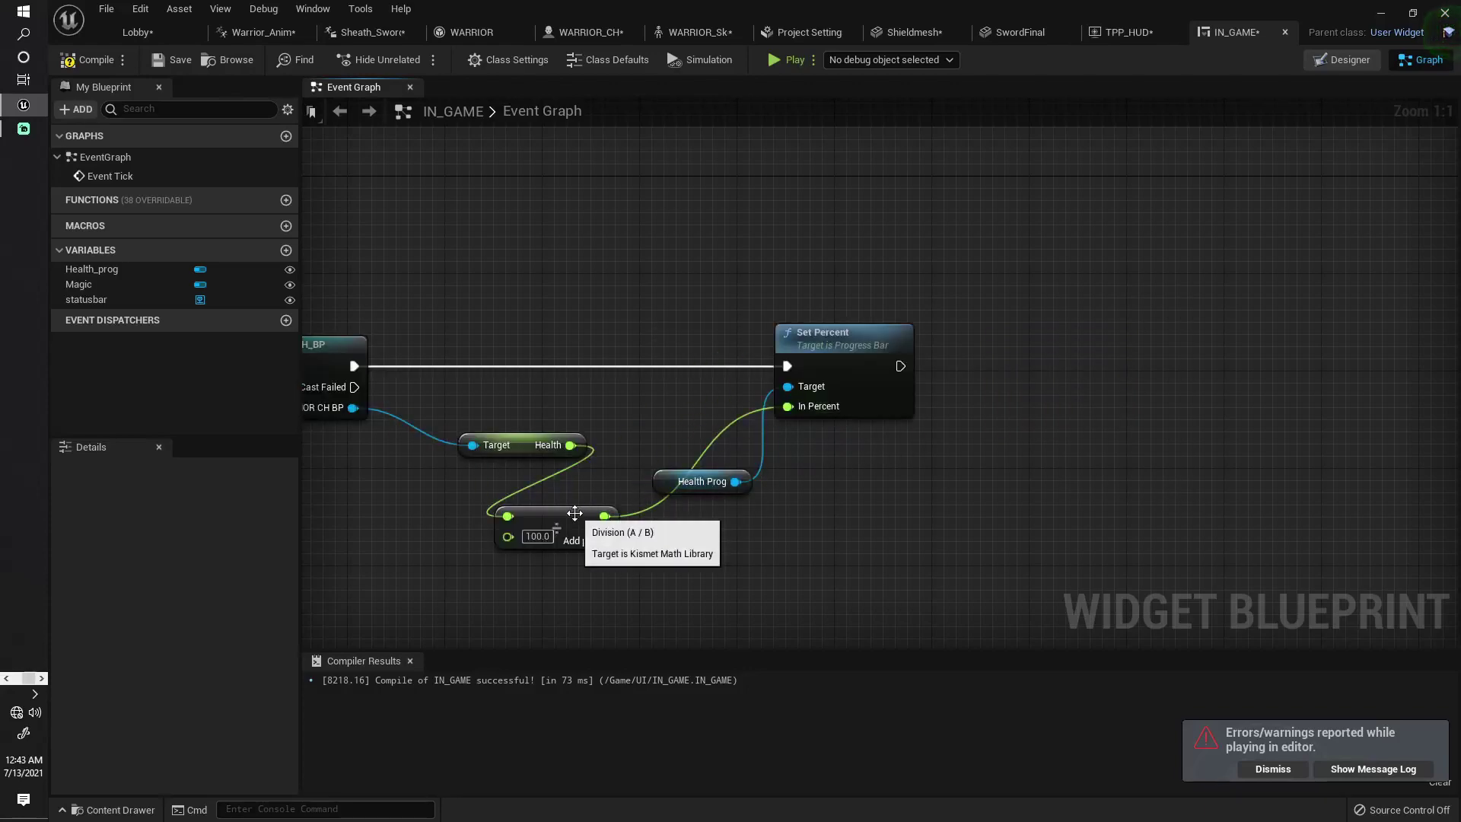
pyautogui.moveTo(575, 513); pyautogui.dragTo(599, 513)
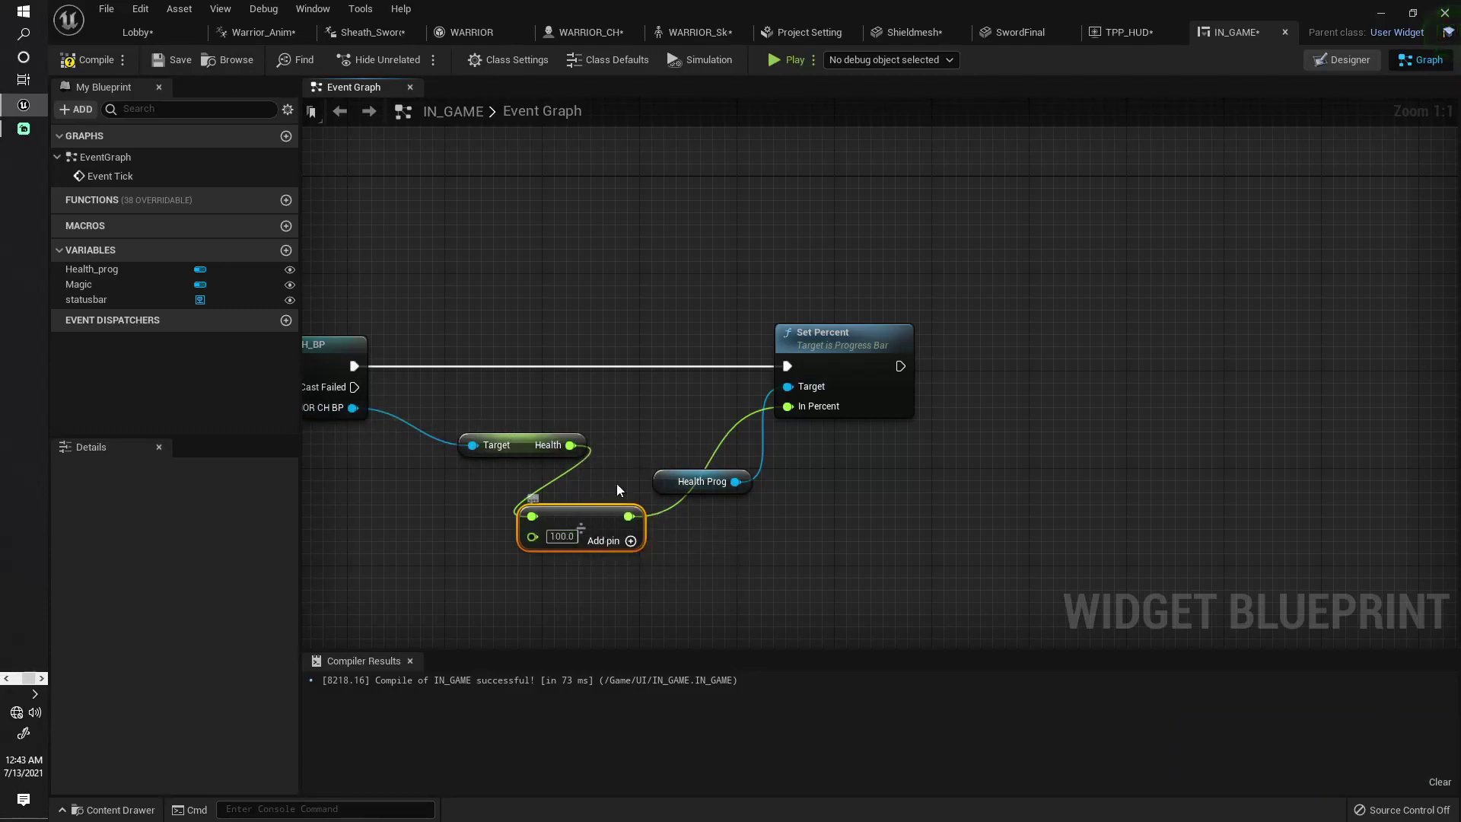
pyautogui.moveTo(599, 527); pyautogui.dragTo(659, 417)
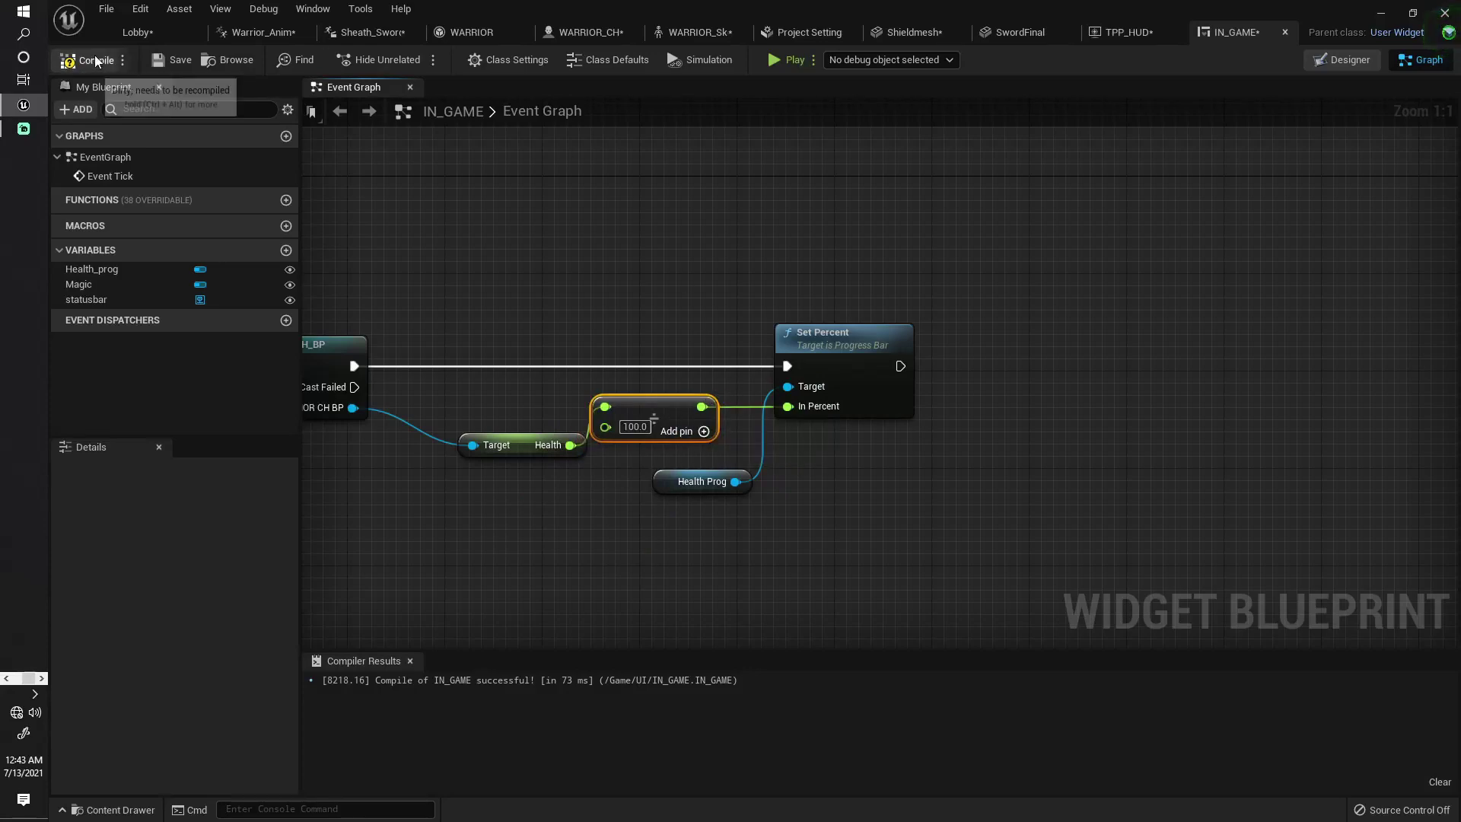
# Play-test the Lobby level, running the warrior forward to check the half-full health bar, then stop and close the Message Log.
pyautogui.click(137, 32)
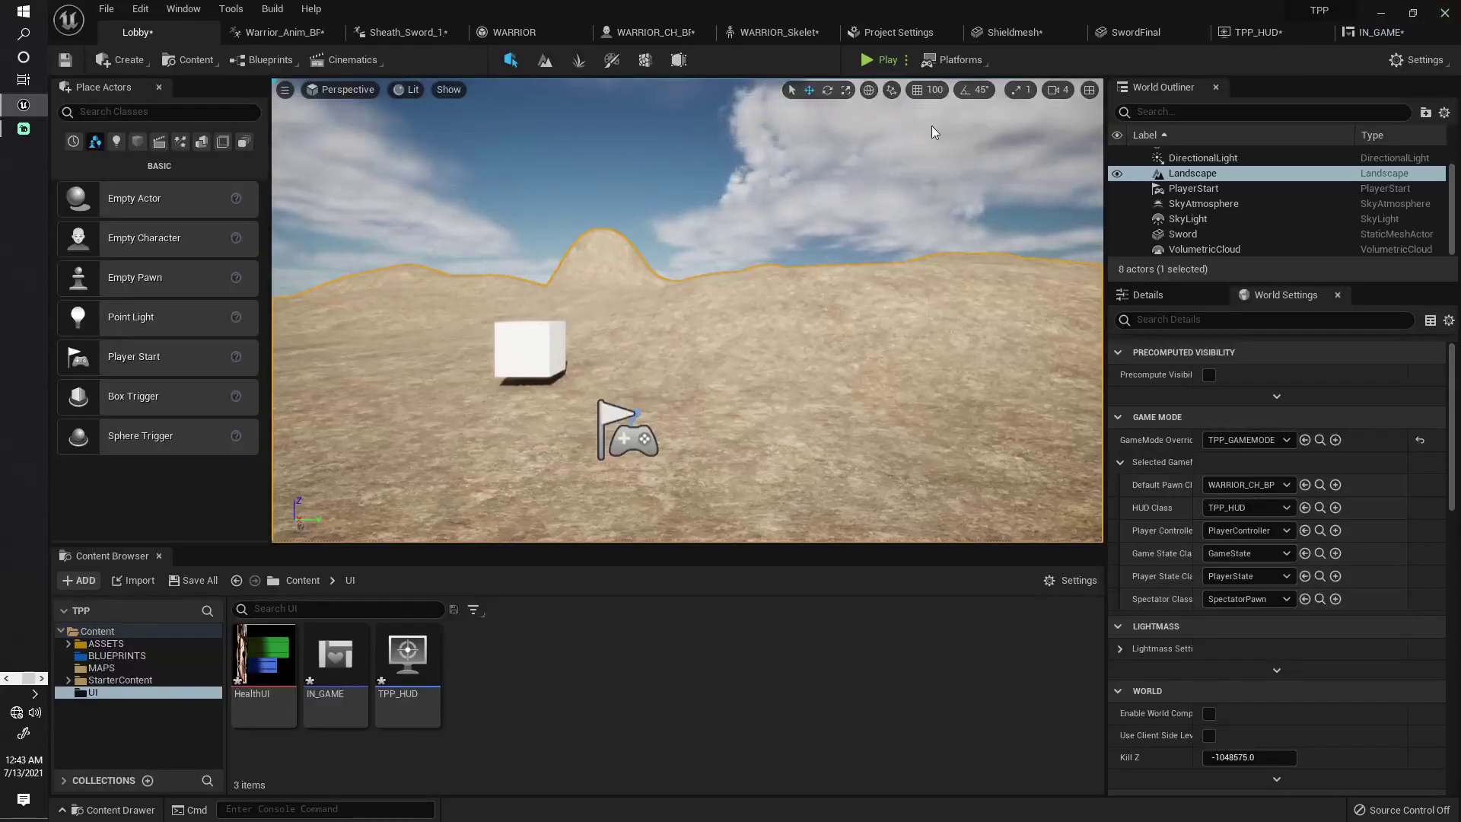
pyautogui.click(870, 60)
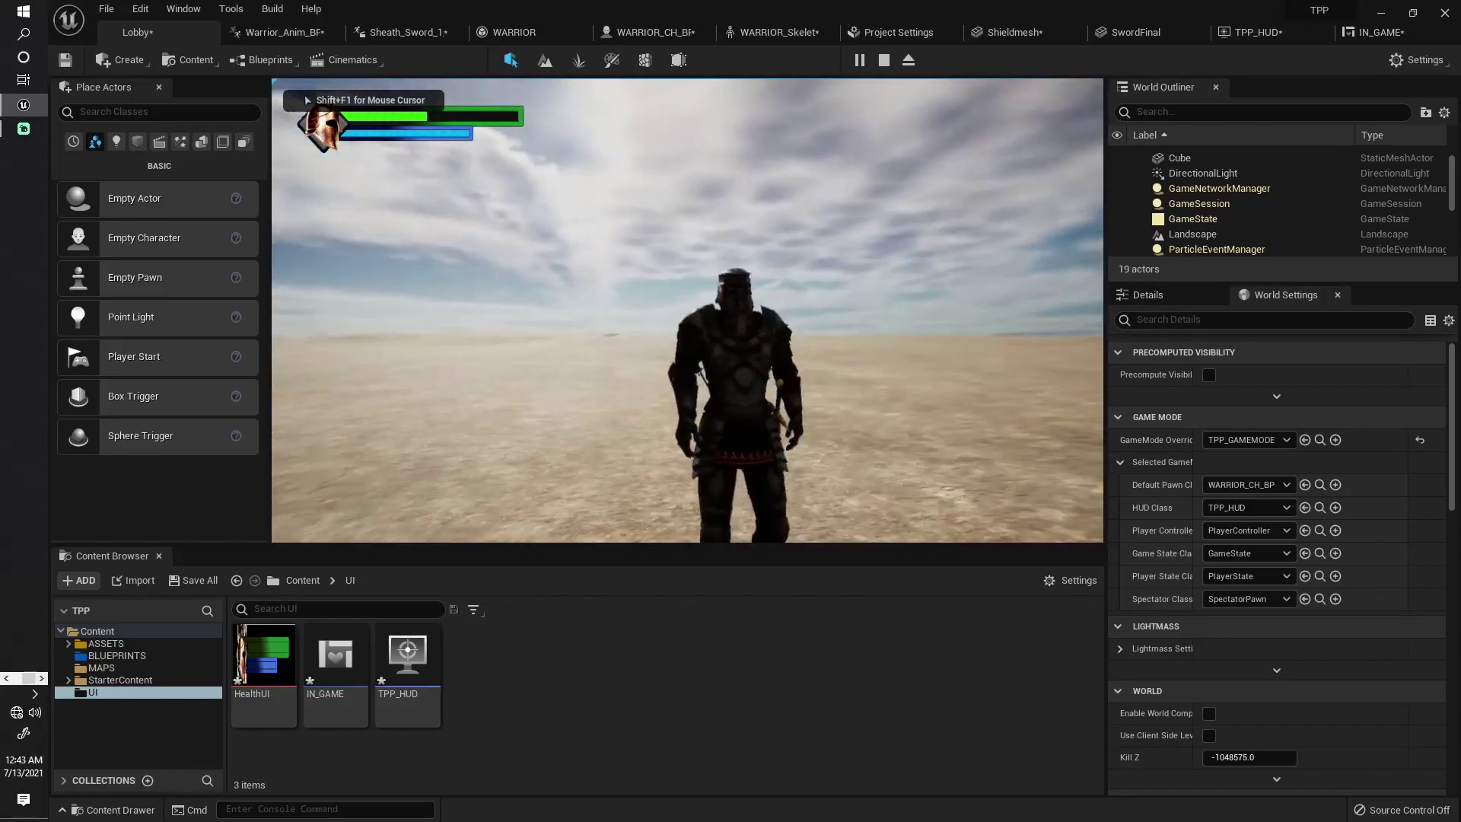
pyautogui.press('w')
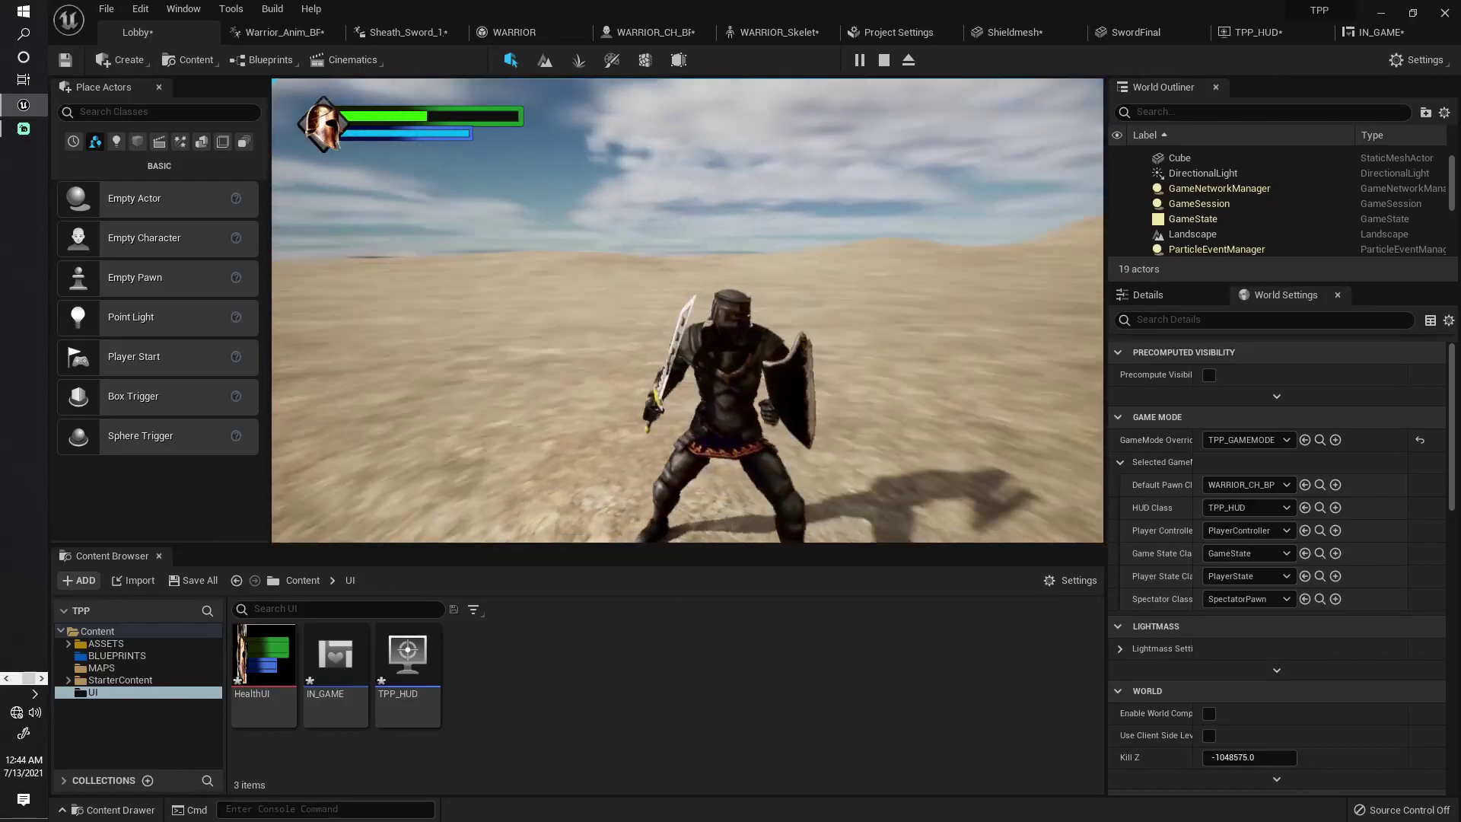
pyautogui.press('w')
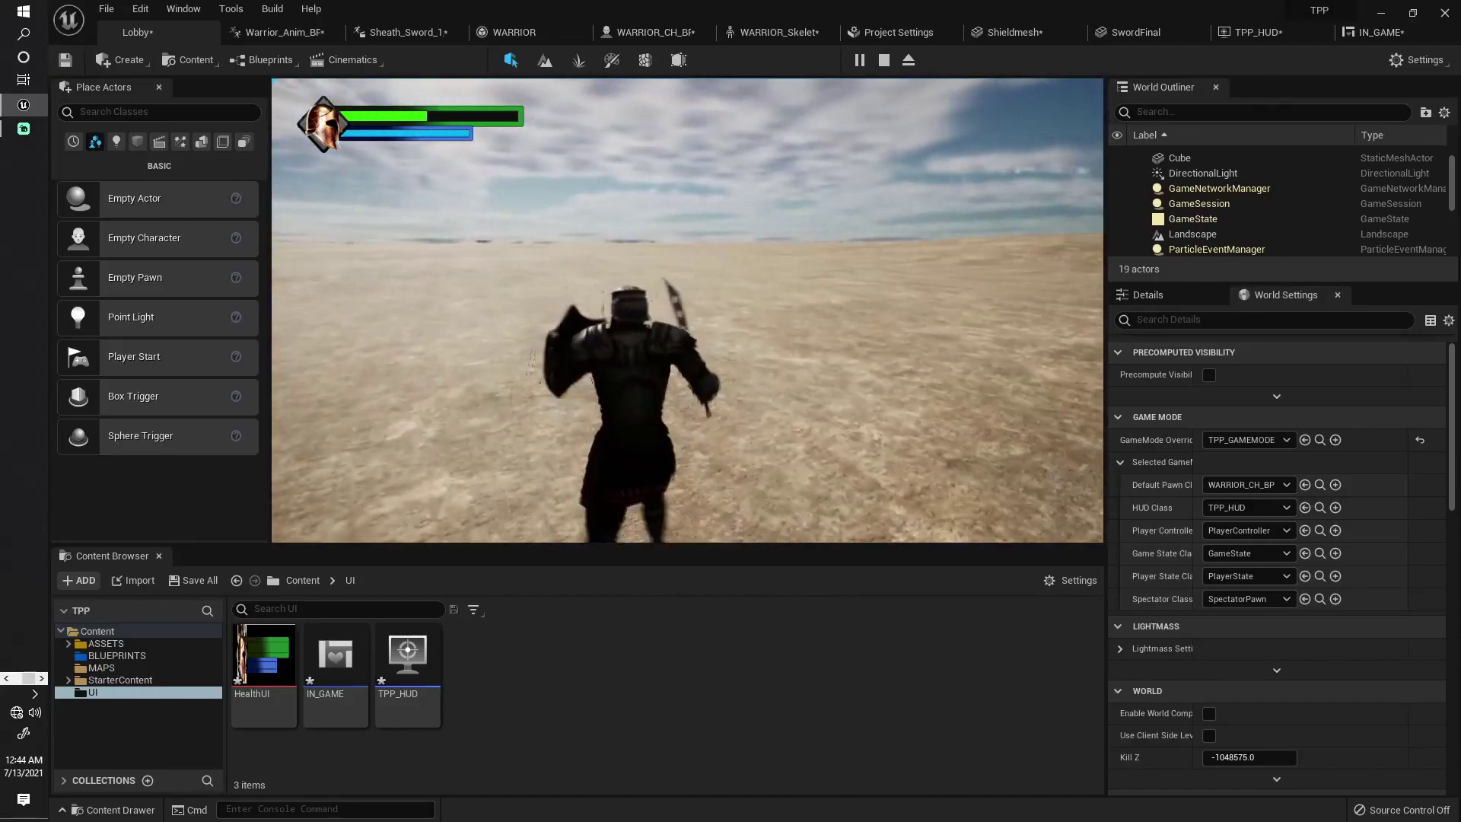
pyautogui.press('Escape')
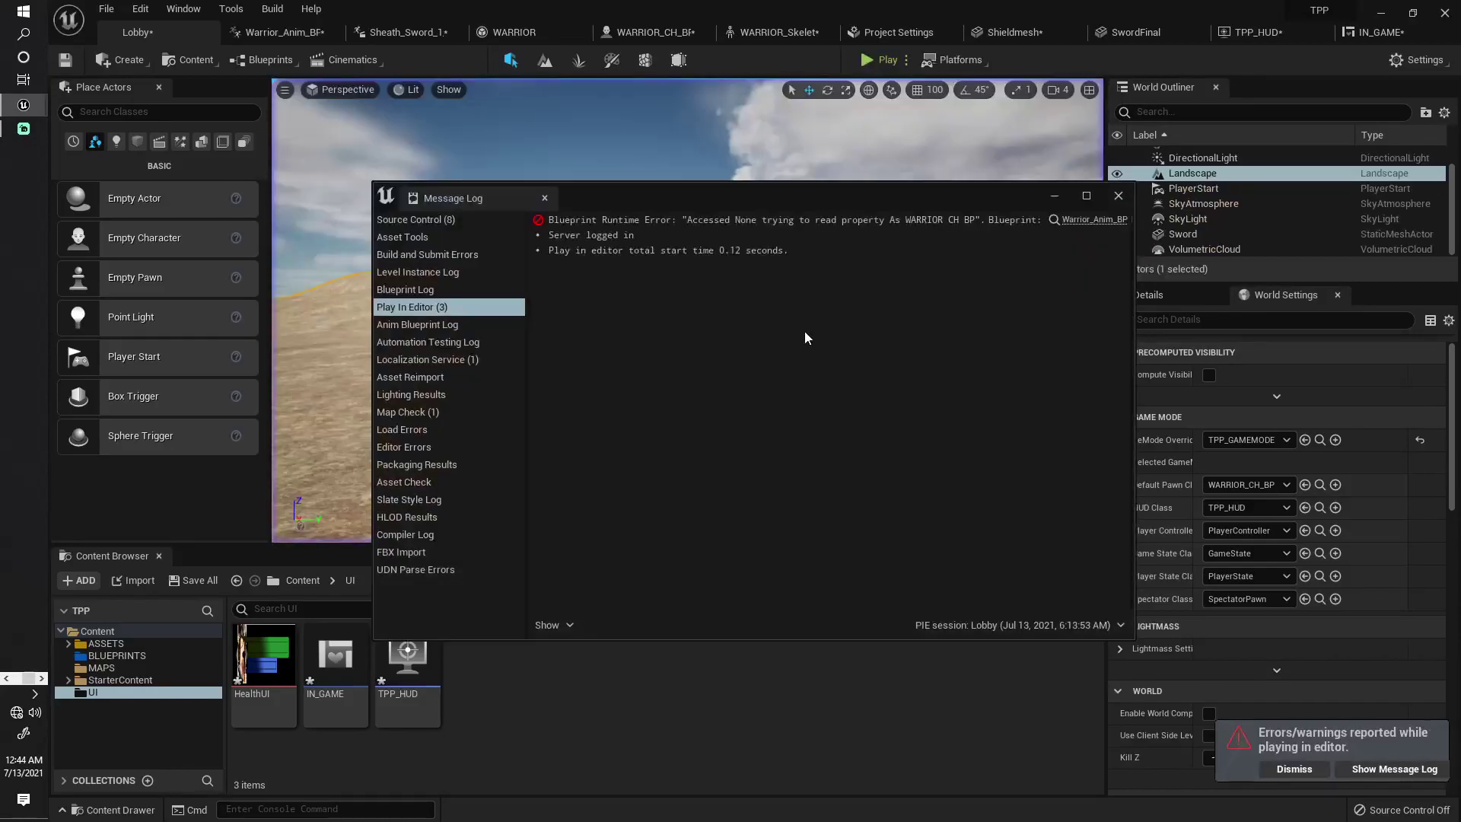
pyautogui.click(1120, 190)
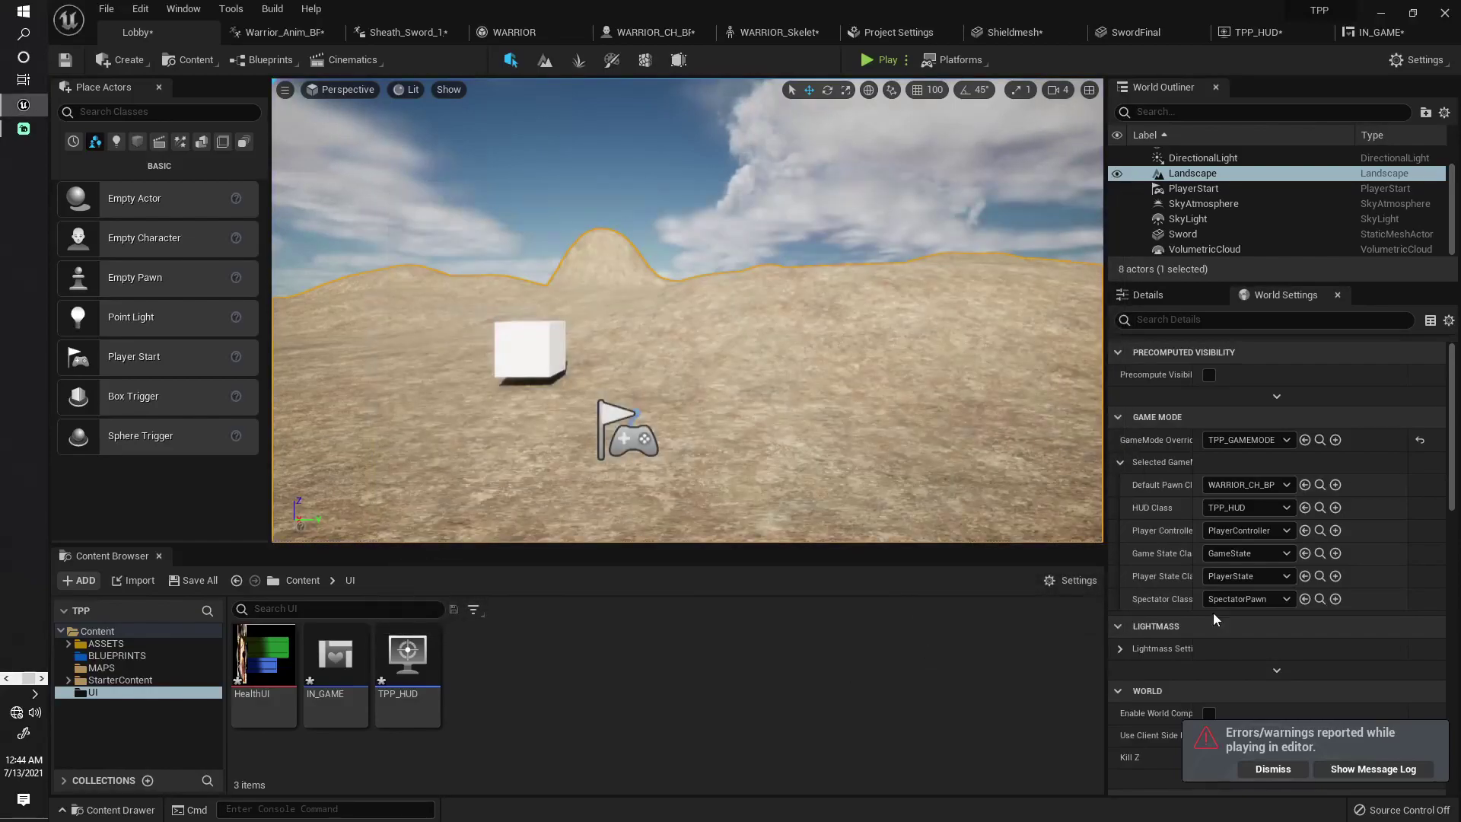